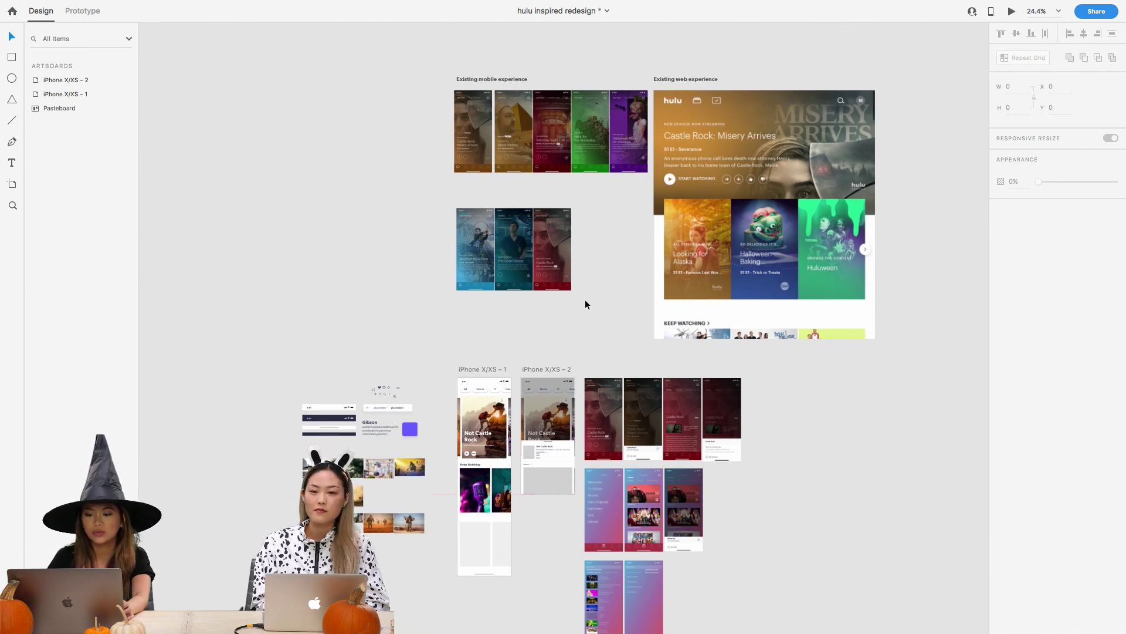
Review the existing mobile experience screenshots and the iPhone X/XS – 1 and iPhone X/XS – 2 redesign artboards
scroll(400, 253, up, 5)
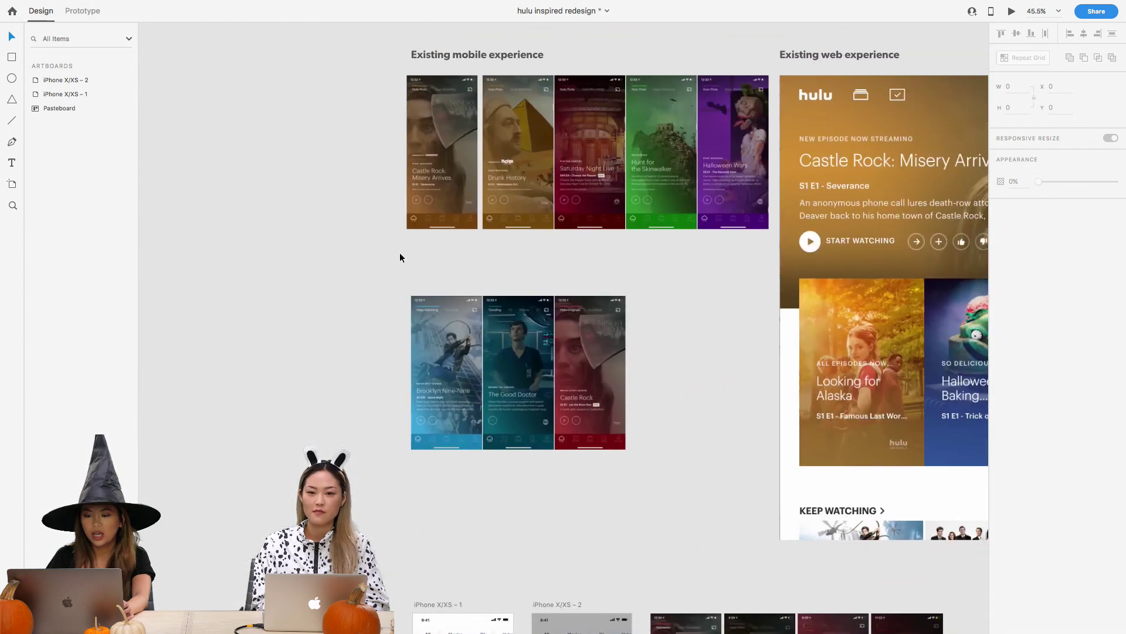
scroll(378, 210, up, 4)
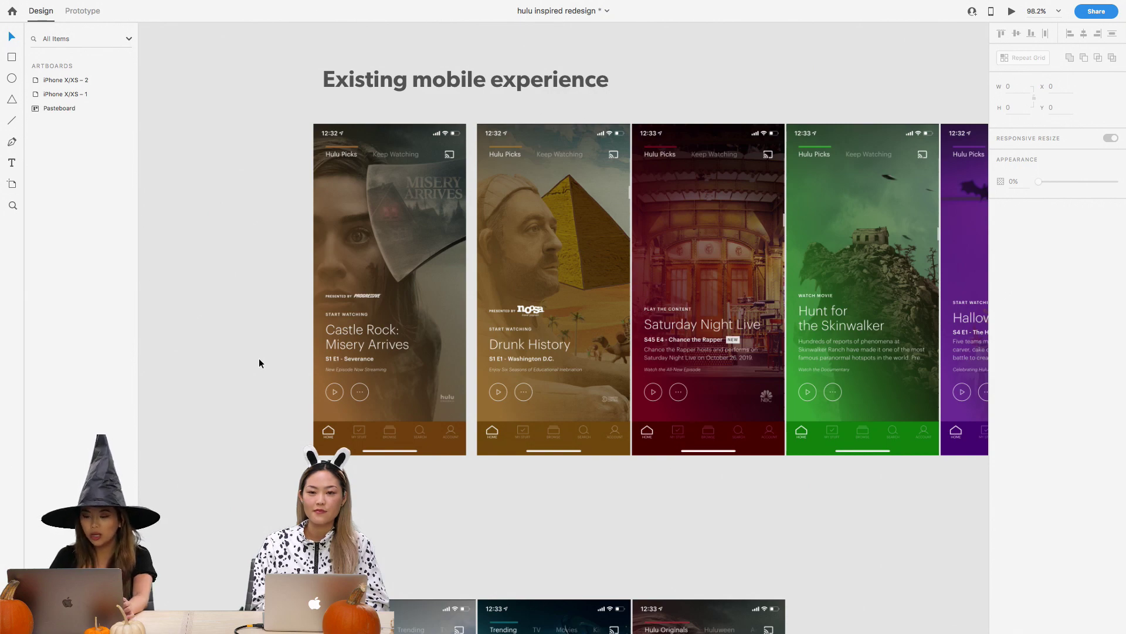
scroll(259, 358, down, 8)
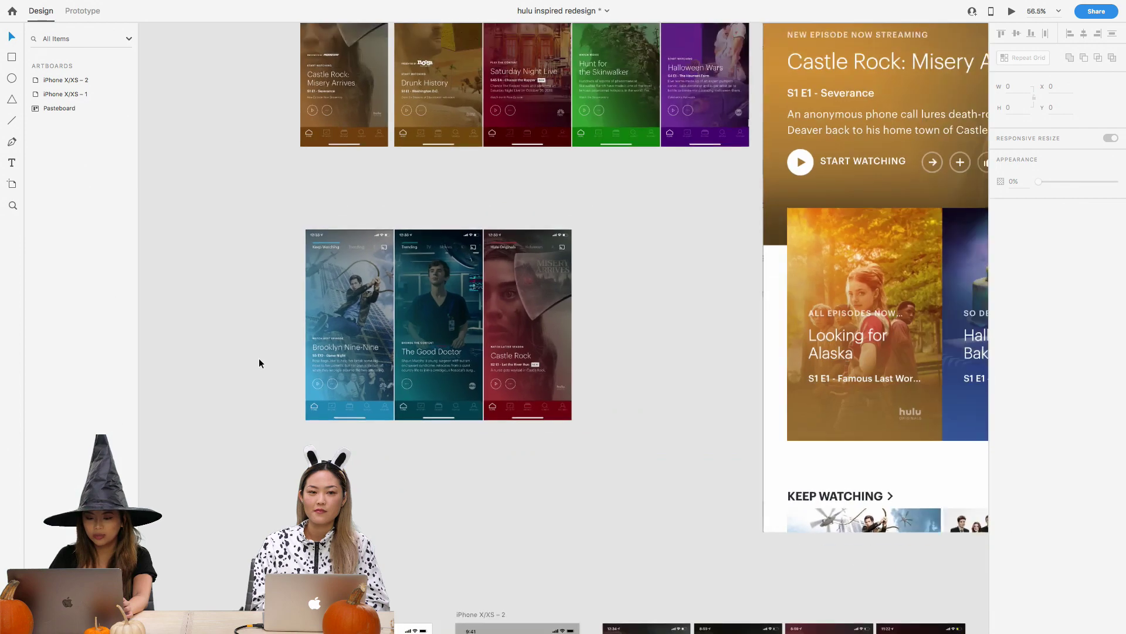
scroll(235, 437, down, 5)
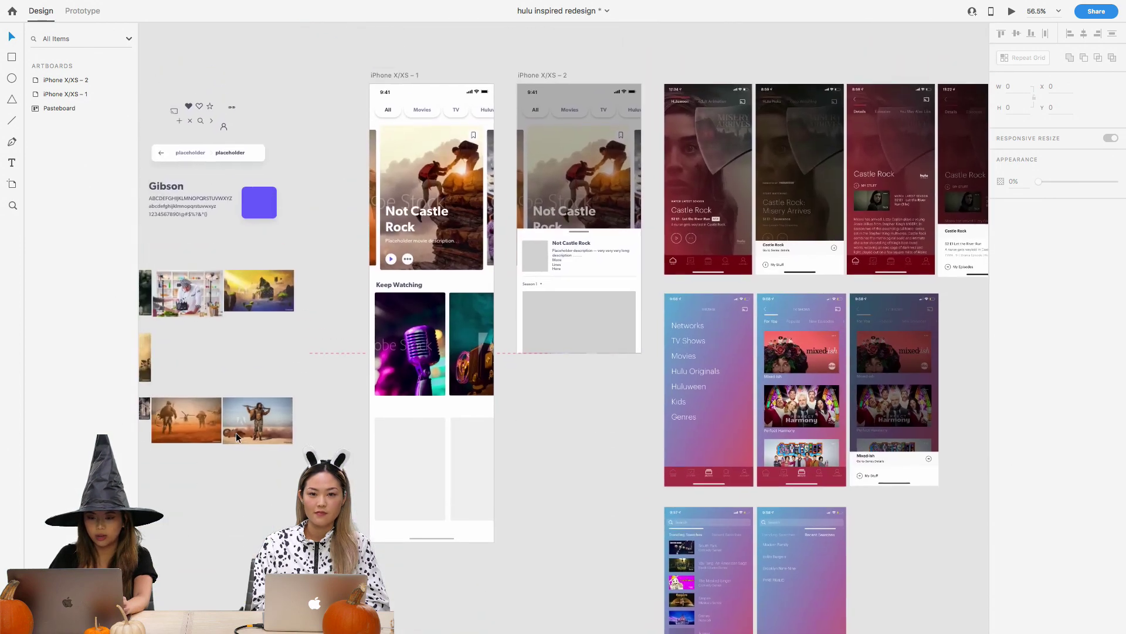
scroll(236, 434, left, 3)
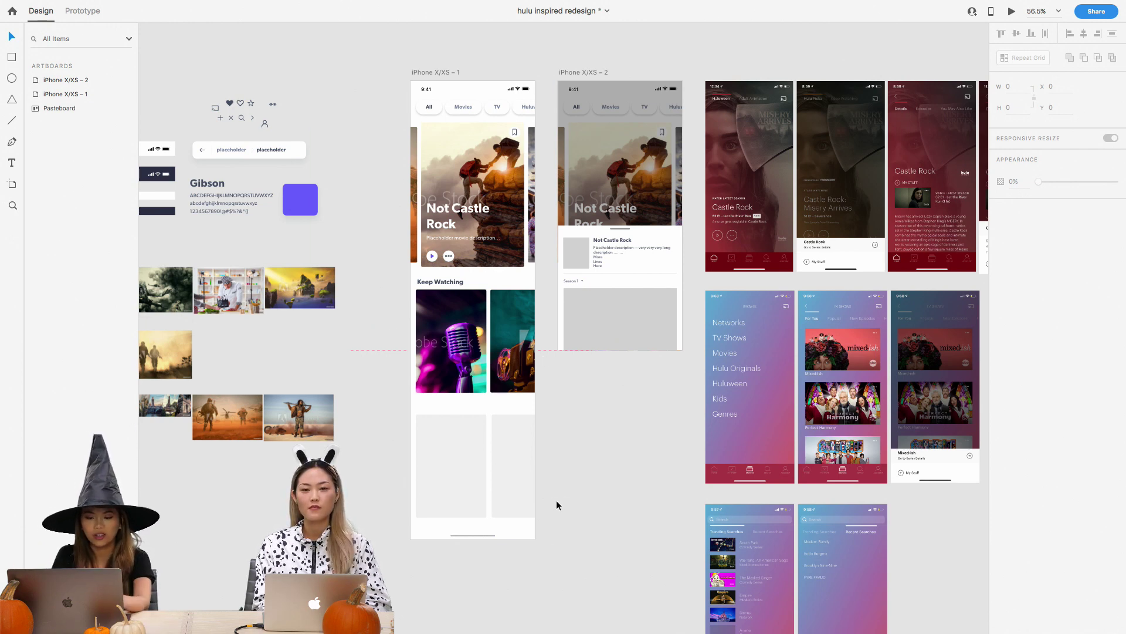
scroll(551, 473, up, 5)
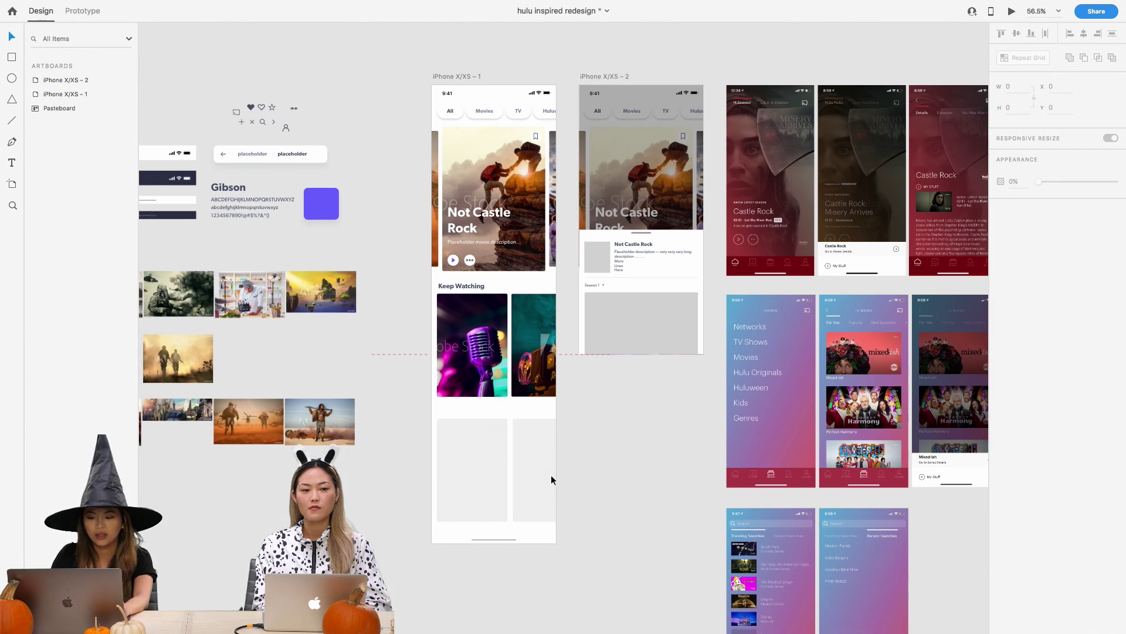
scroll(581, 455, up, 2)
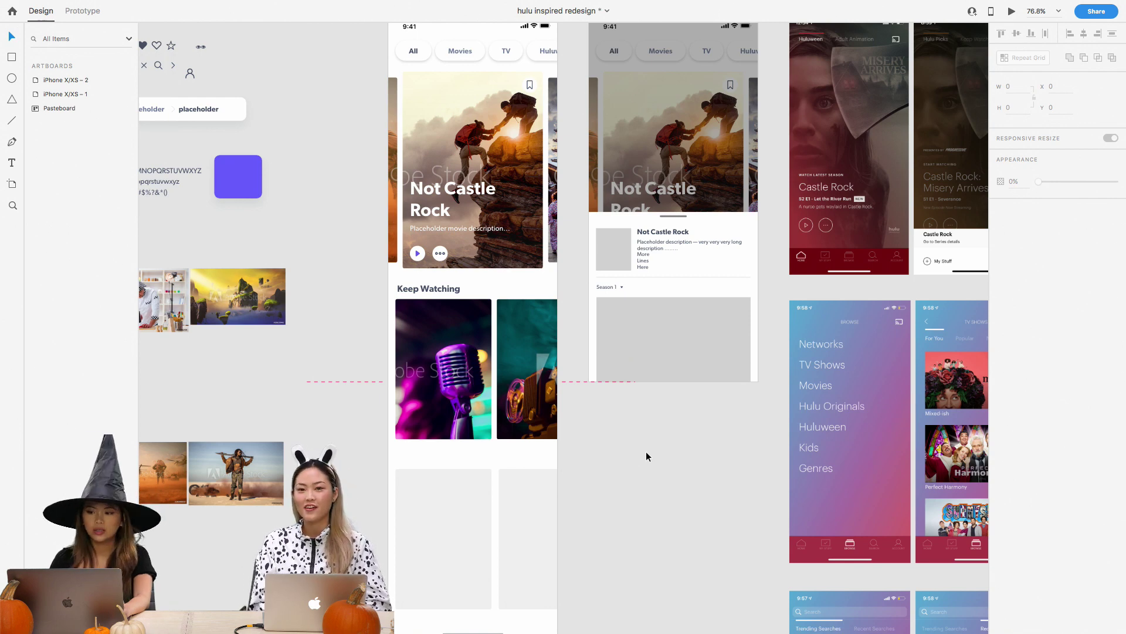
scroll(647, 456, right, 3)
scroll(647, 456, up, 2)
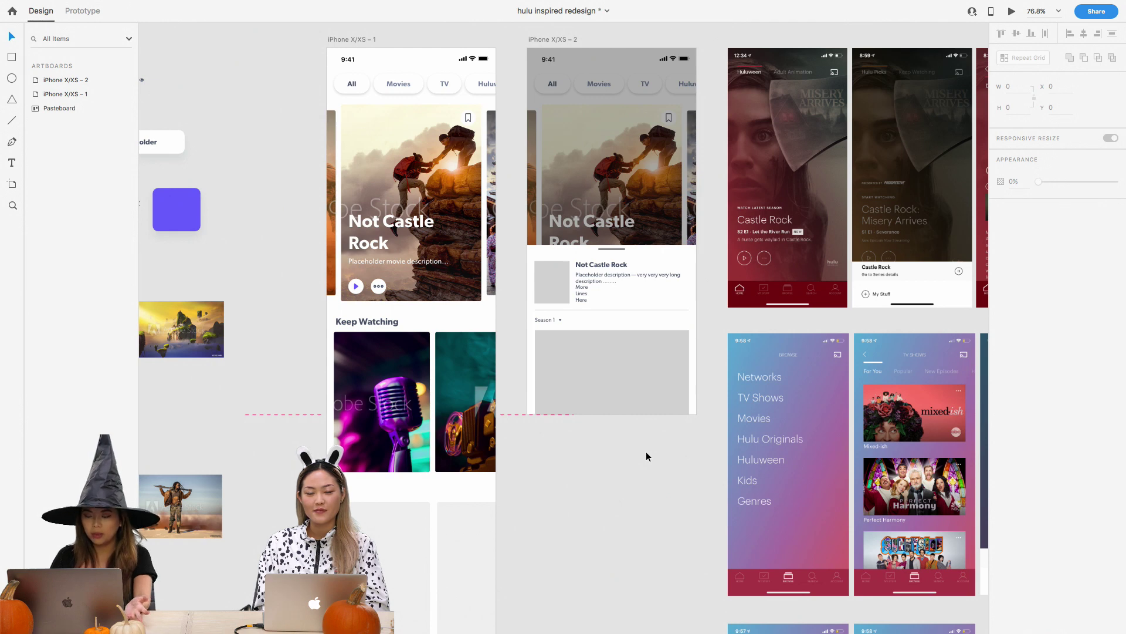
scroll(647, 456, down, 3)
scroll(647, 455, left, 1)
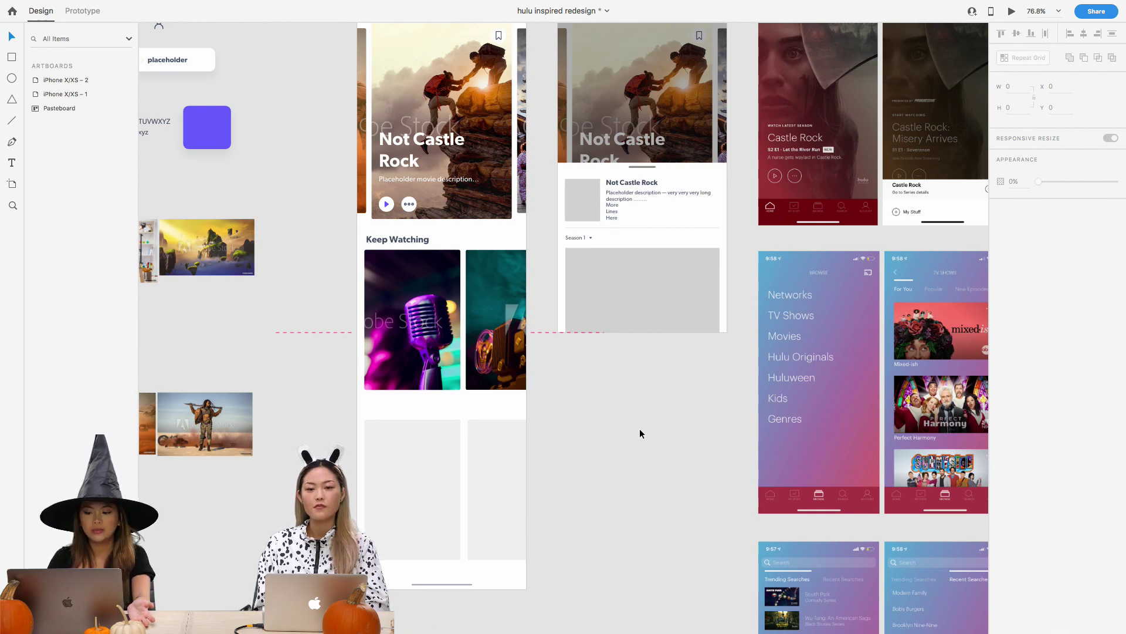
scroll(640, 434, up, 2)
scroll(640, 434, right, 1)
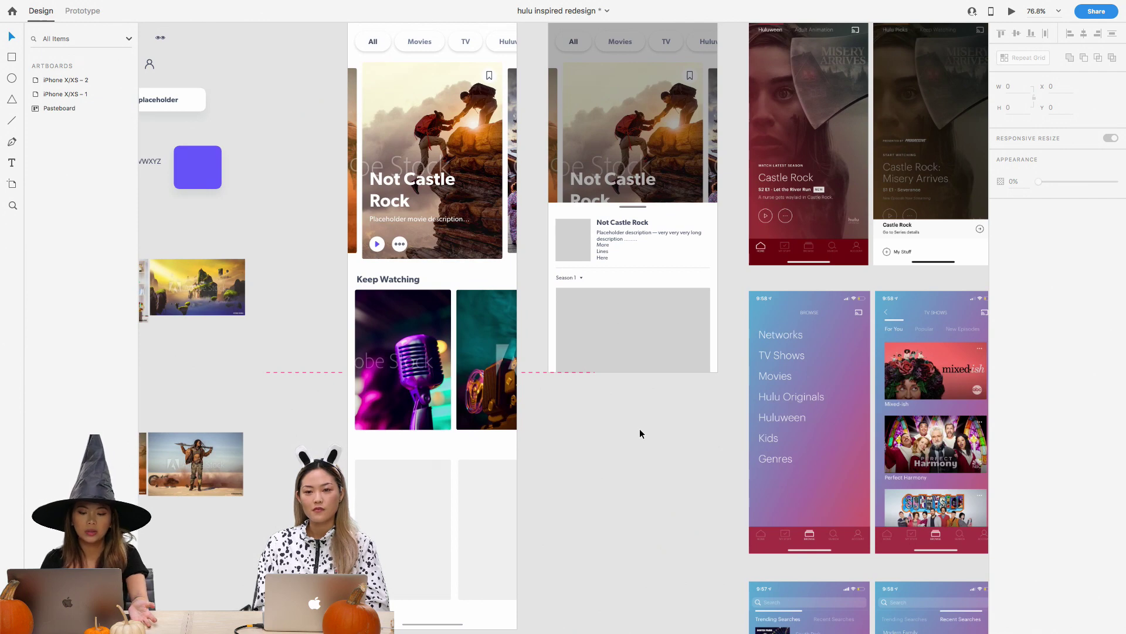
scroll(640, 434, up, 2)
scroll(640, 433, left, 1)
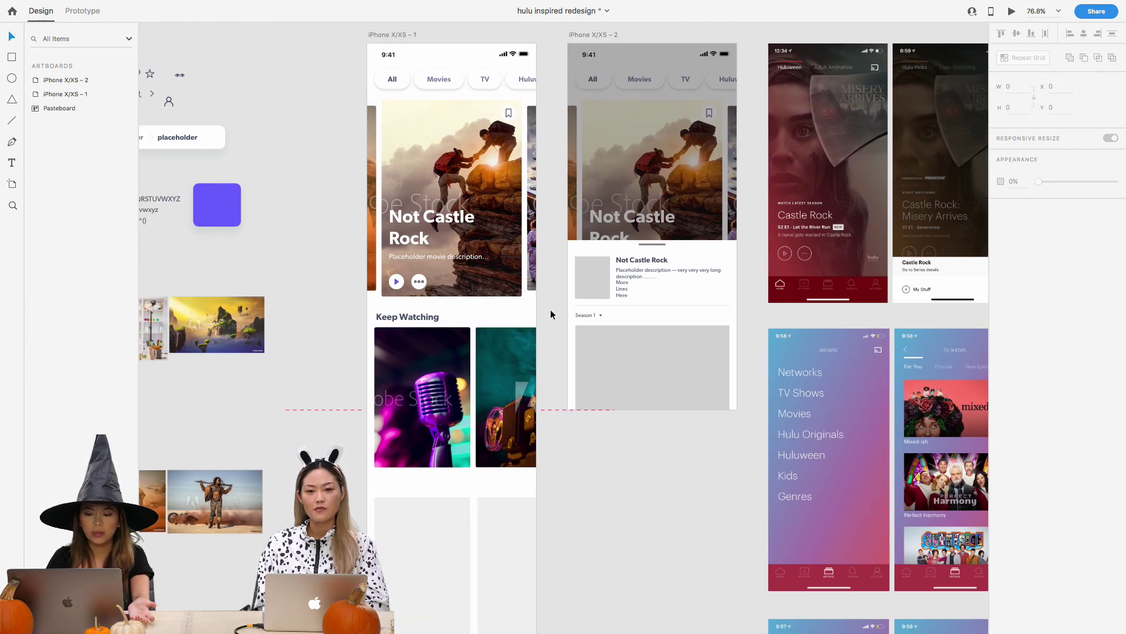
scroll(551, 305, up, 1)
scroll(551, 306, left, 1)
scroll(552, 305, up, 1)
scroll(551, 305, left, 1)
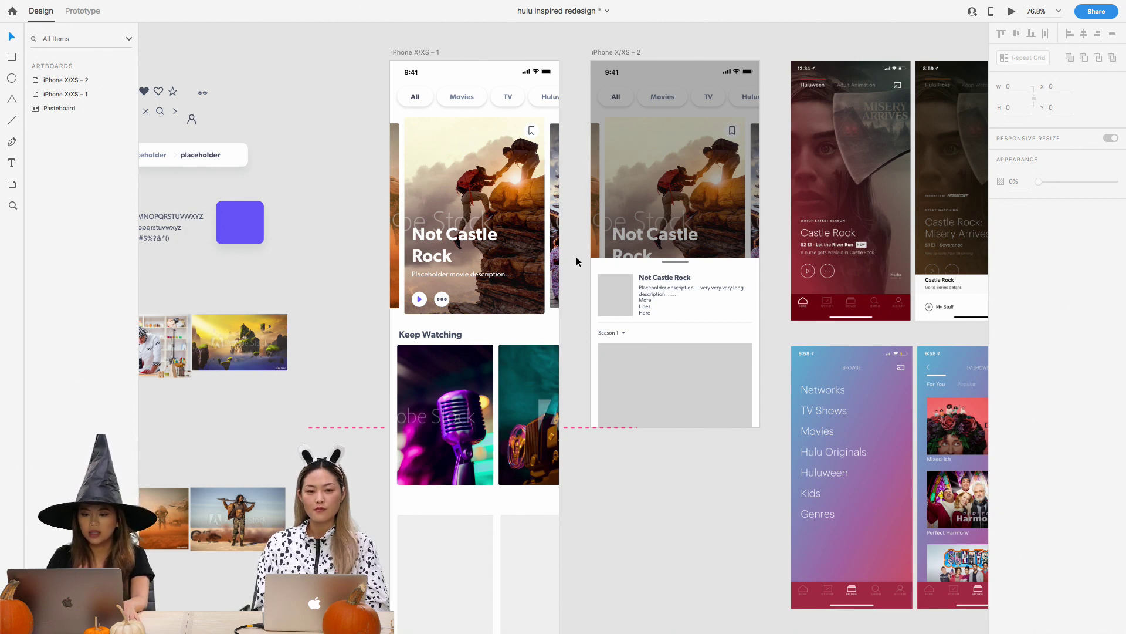
scroll(576, 262, up, 1)
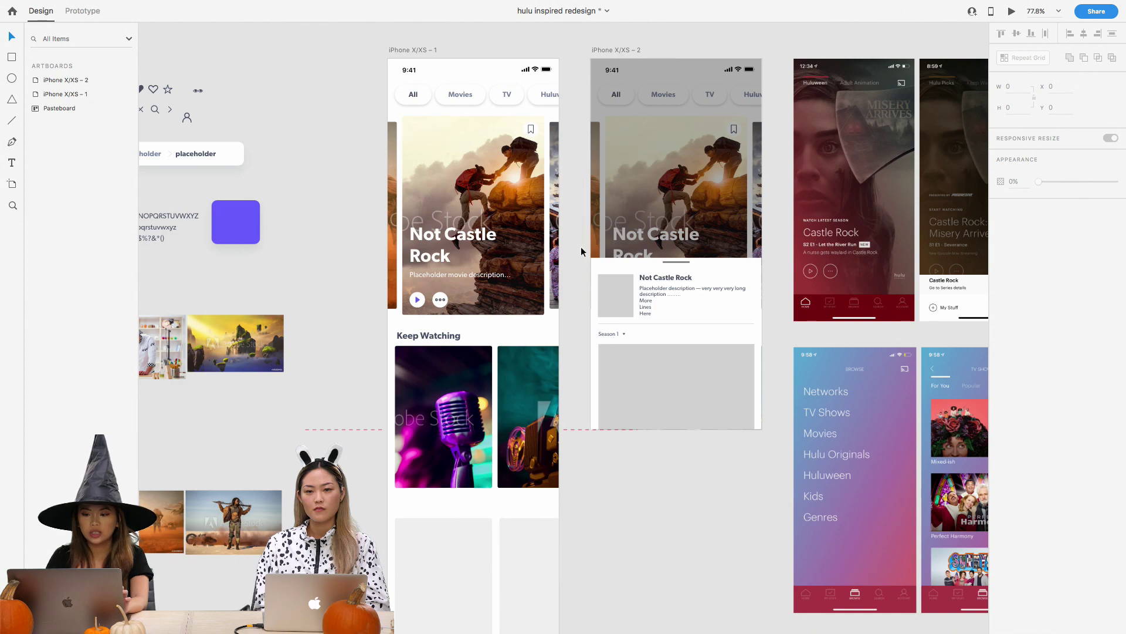
Compare the existing mobile and web experience screenshots with the two iPhone X/XS redesign artboards
scroll(580, 247, down, 2)
scroll(577, 253, down, 5)
scroll(561, 246, up, 10)
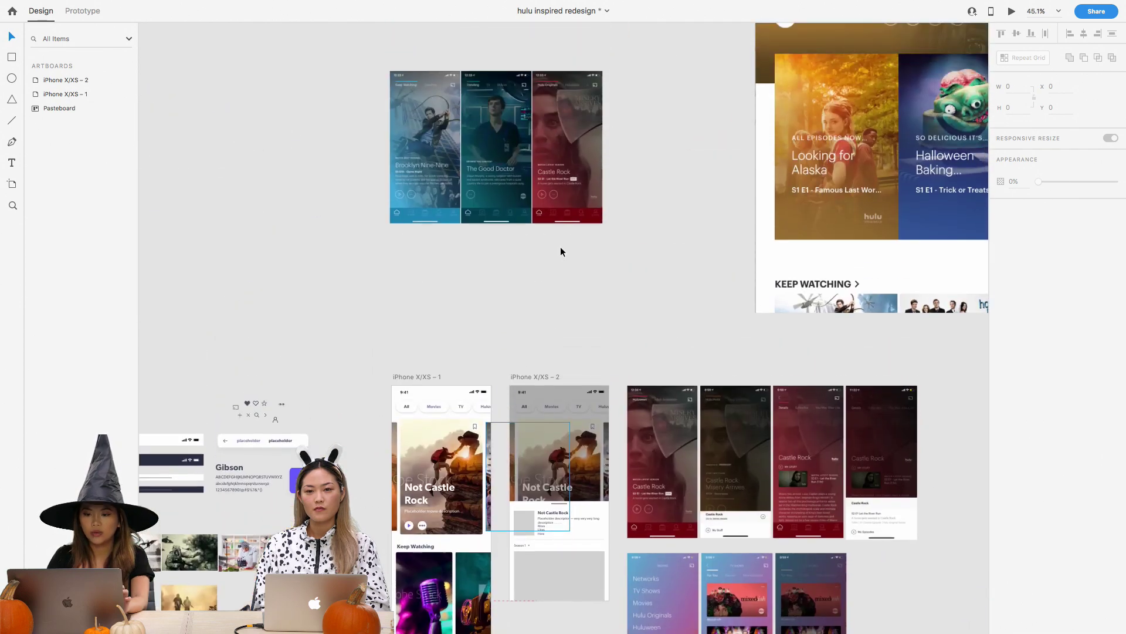
scroll(456, 231, up, 3)
scroll(441, 212, up, 4)
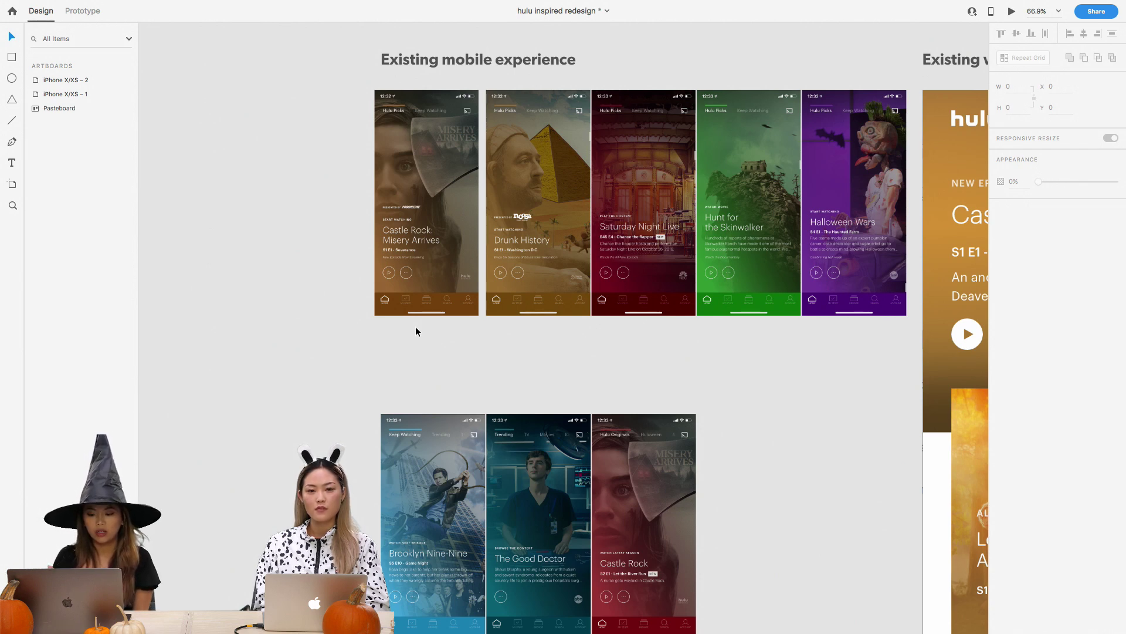
scroll(416, 331, down, 5)
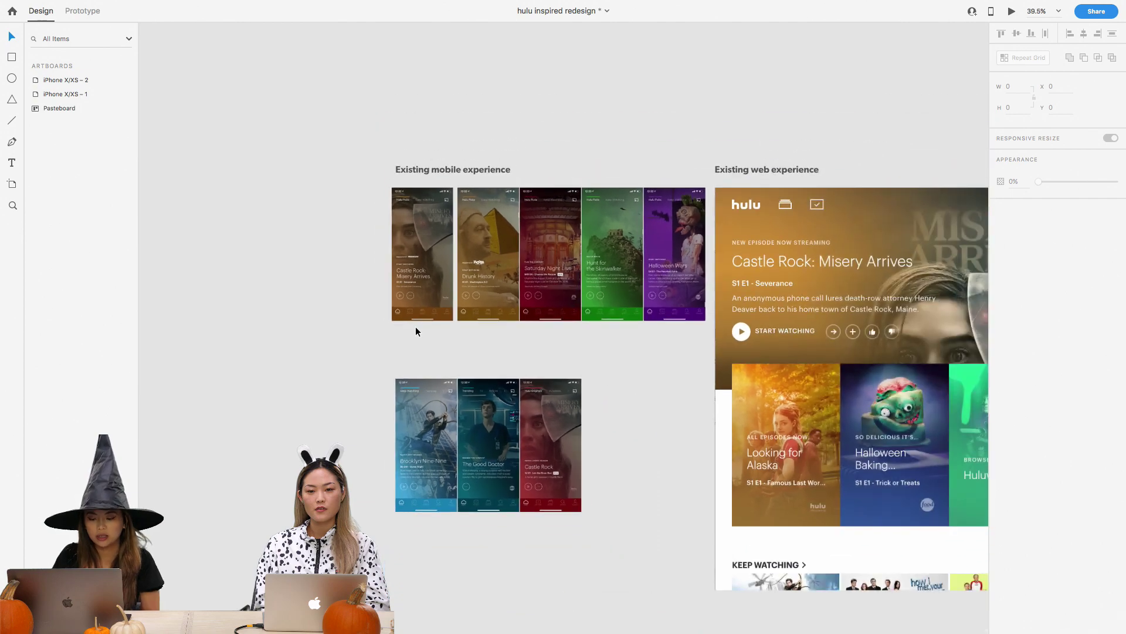
scroll(416, 331, down, 5)
scroll(415, 332, up, 10)
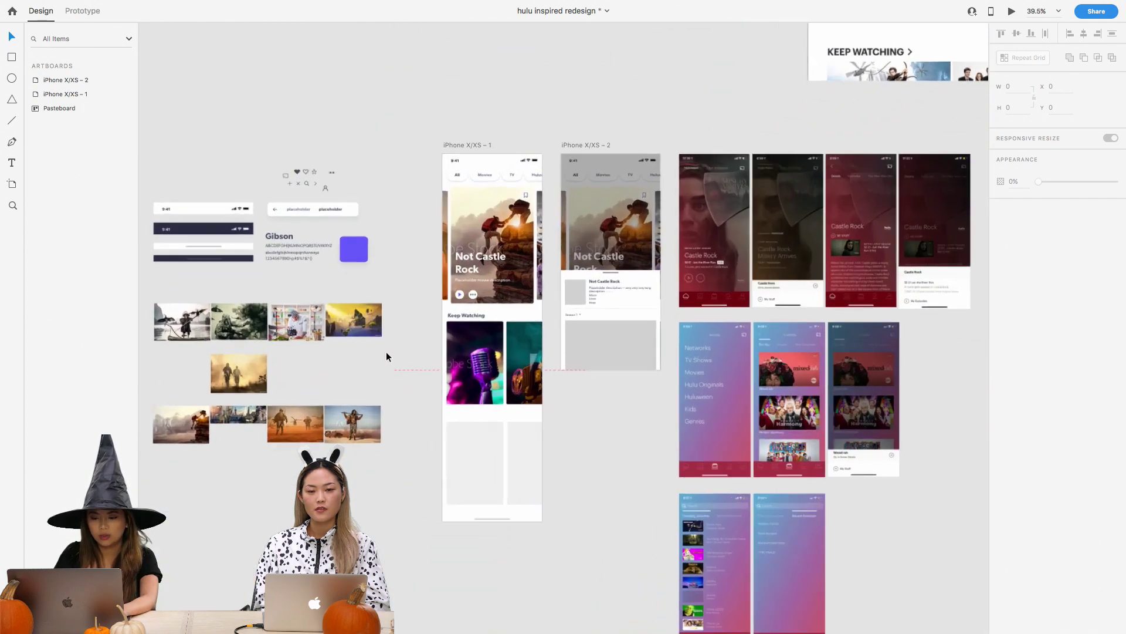
scroll(386, 354, up, 5)
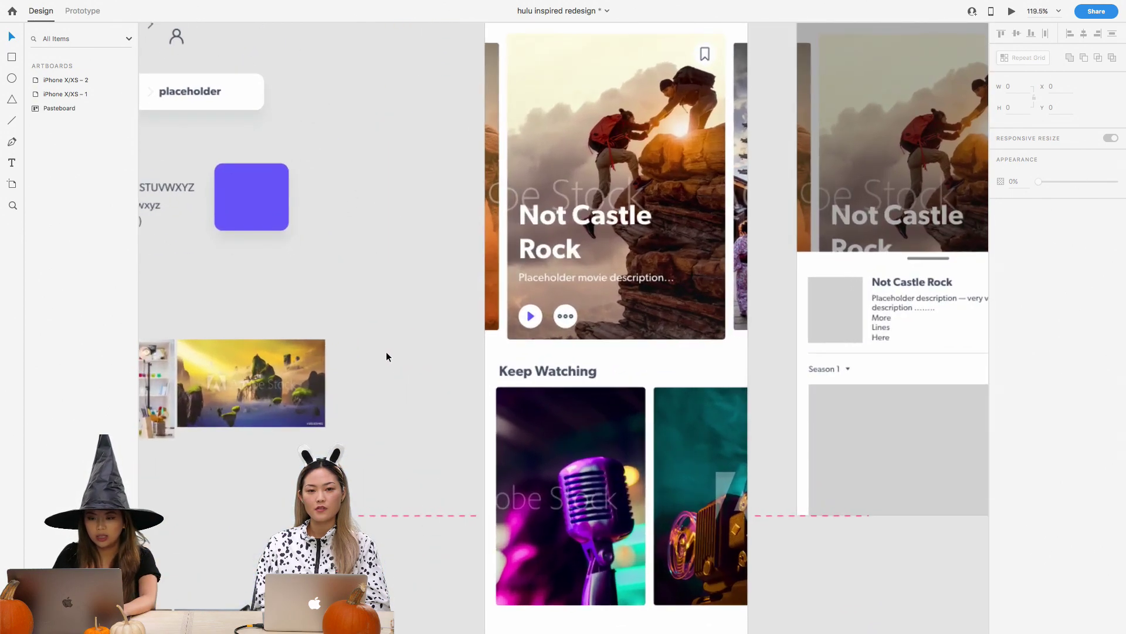
scroll(386, 350, down, 3)
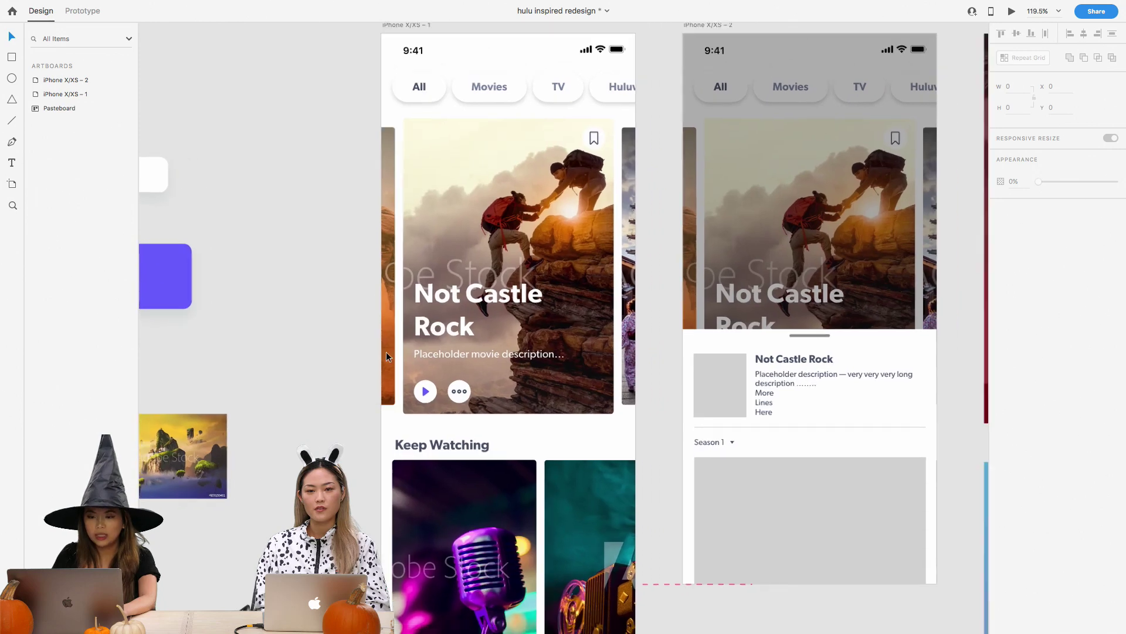
Examine the category navigation on the existing Castle Rock screens against the category pills on the redesign artboards
scroll(387, 352, right, 2)
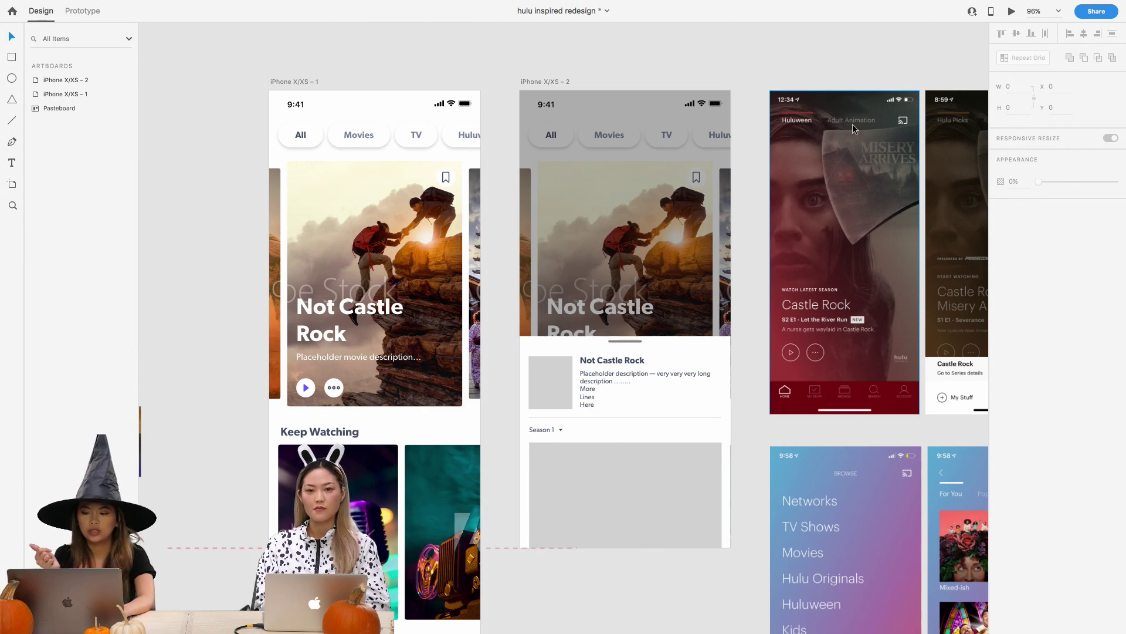
scroll(853, 125, up, 5)
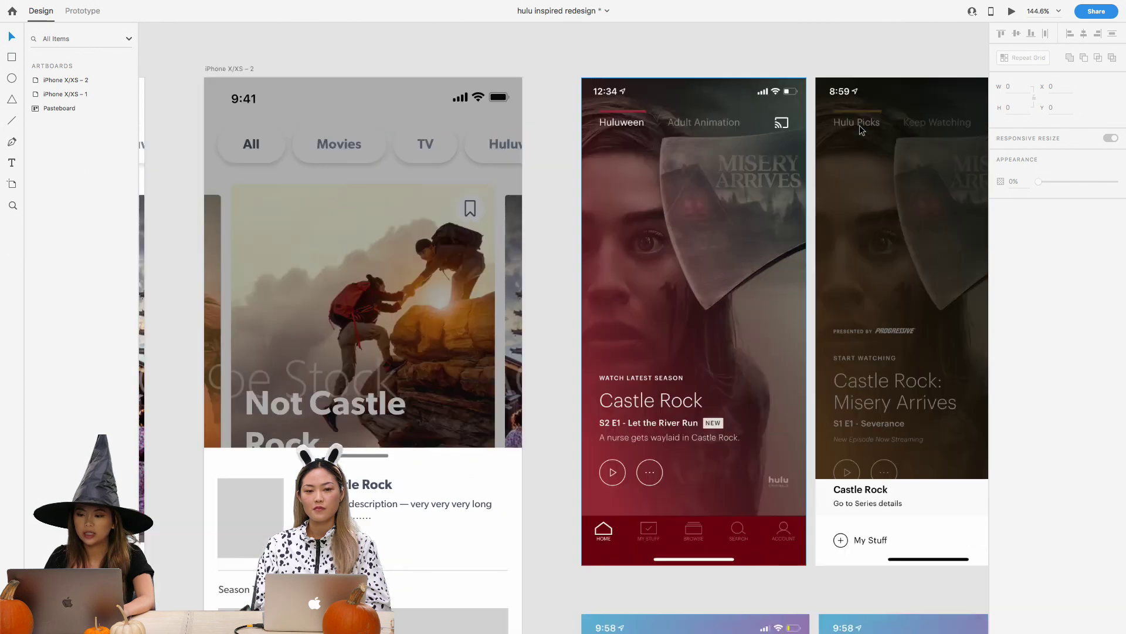
scroll(861, 129, right, 3)
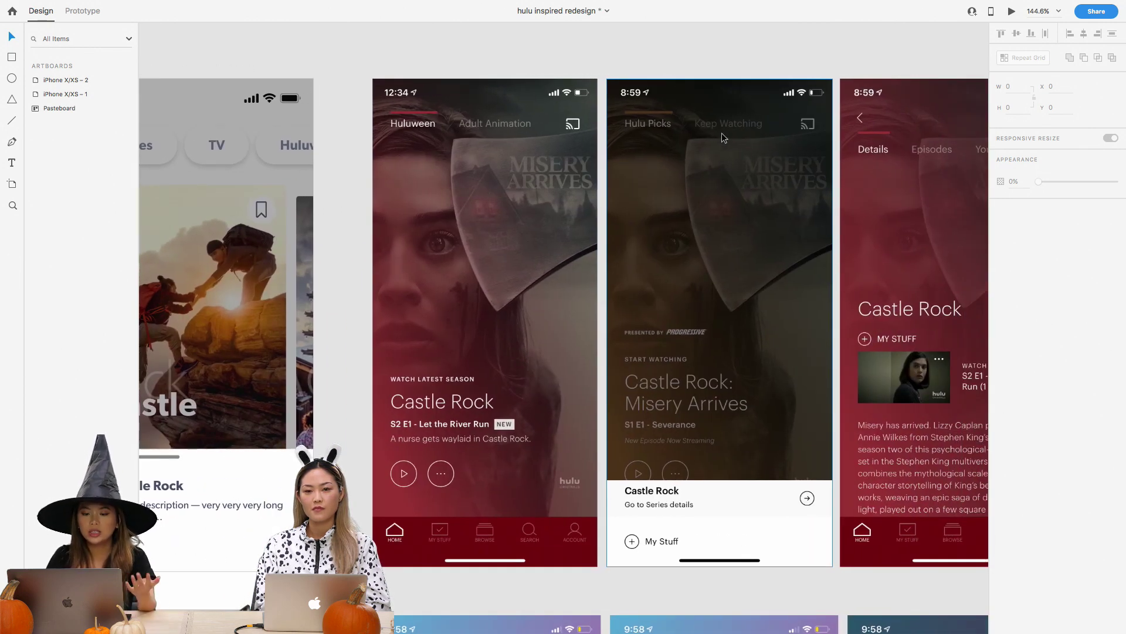
scroll(722, 132, left, 15)
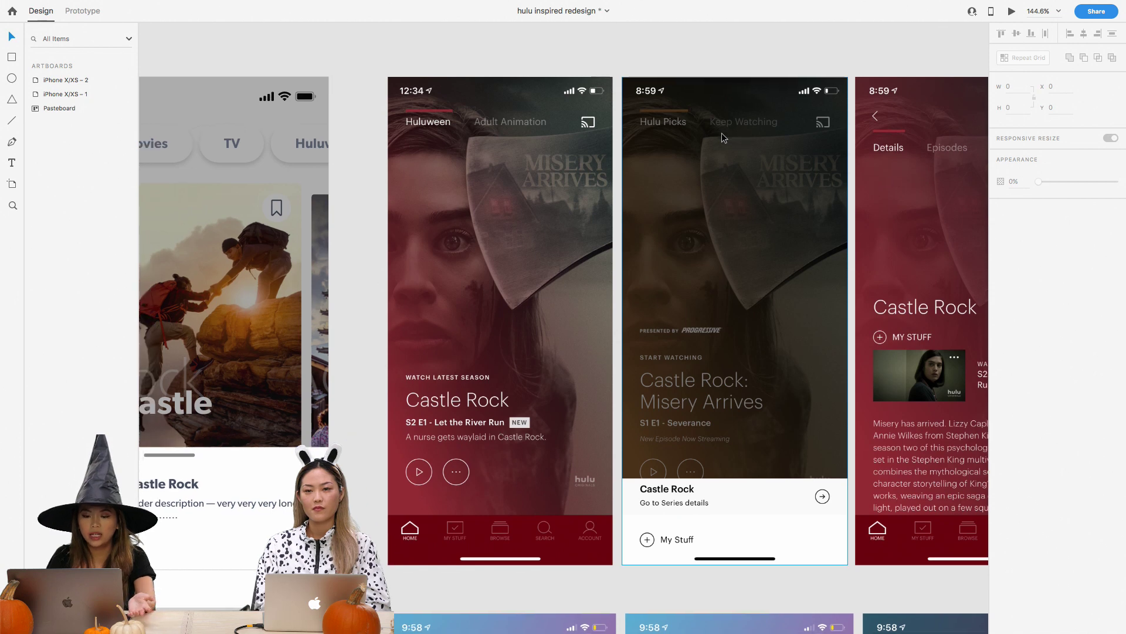
scroll(514, 160, left, 2)
scroll(514, 159, up, 1)
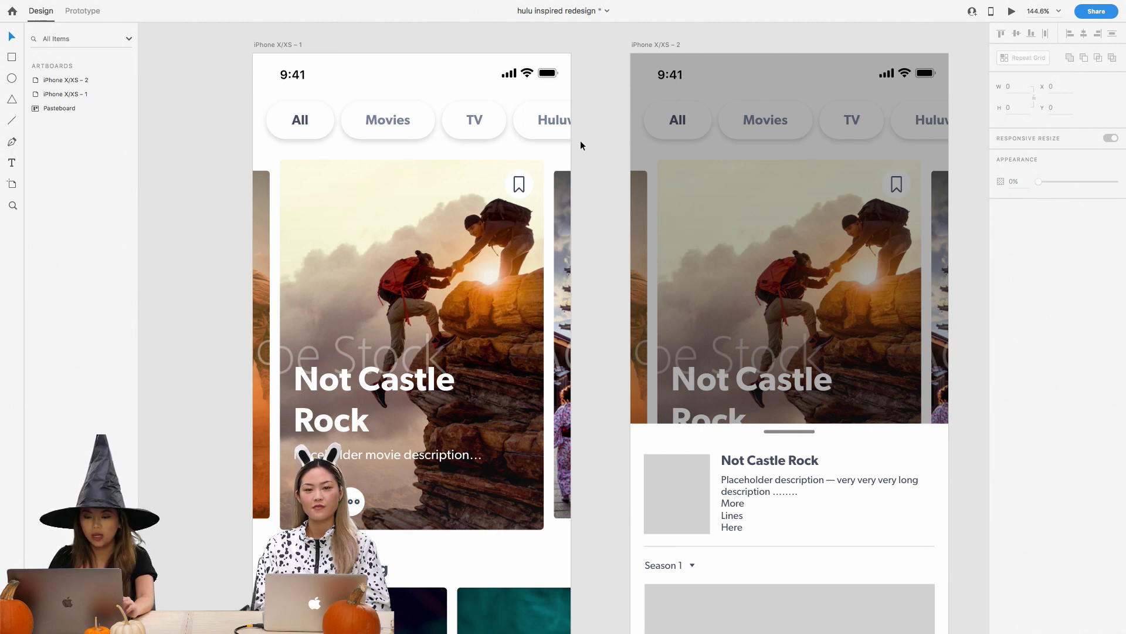
scroll(580, 139, down, 5)
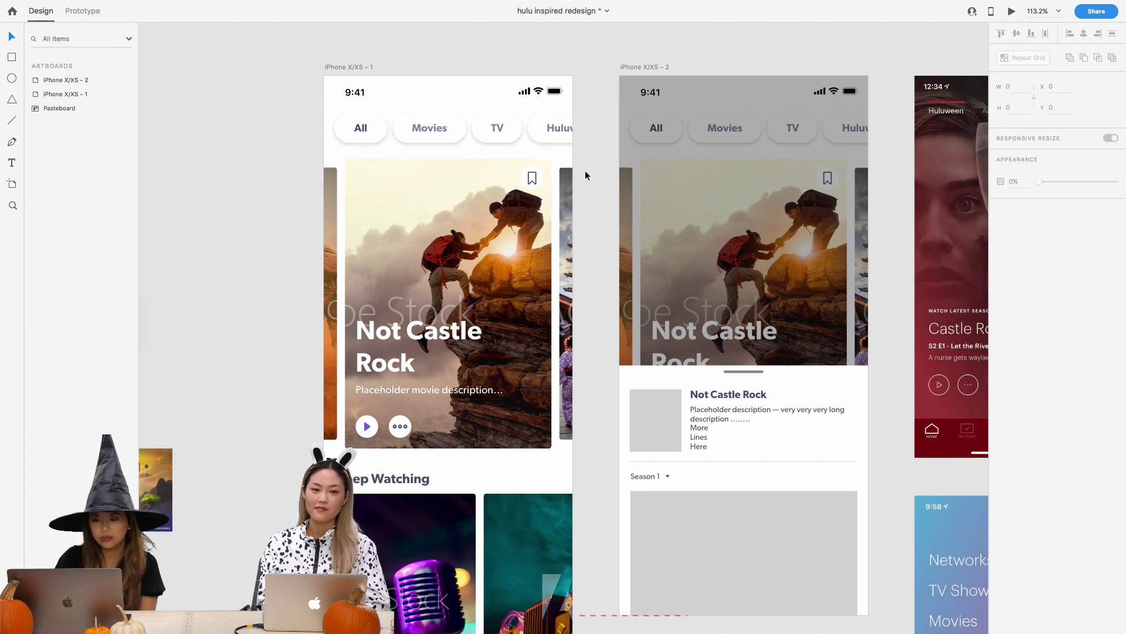
drag(585, 175, 613, 144)
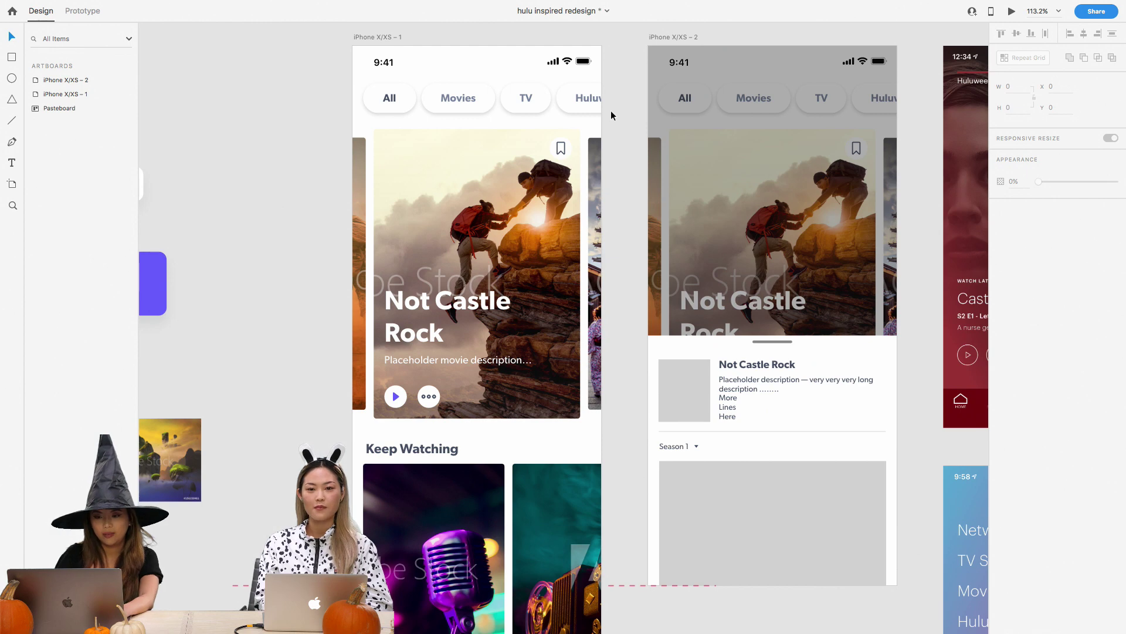
scroll(613, 114, left, 2)
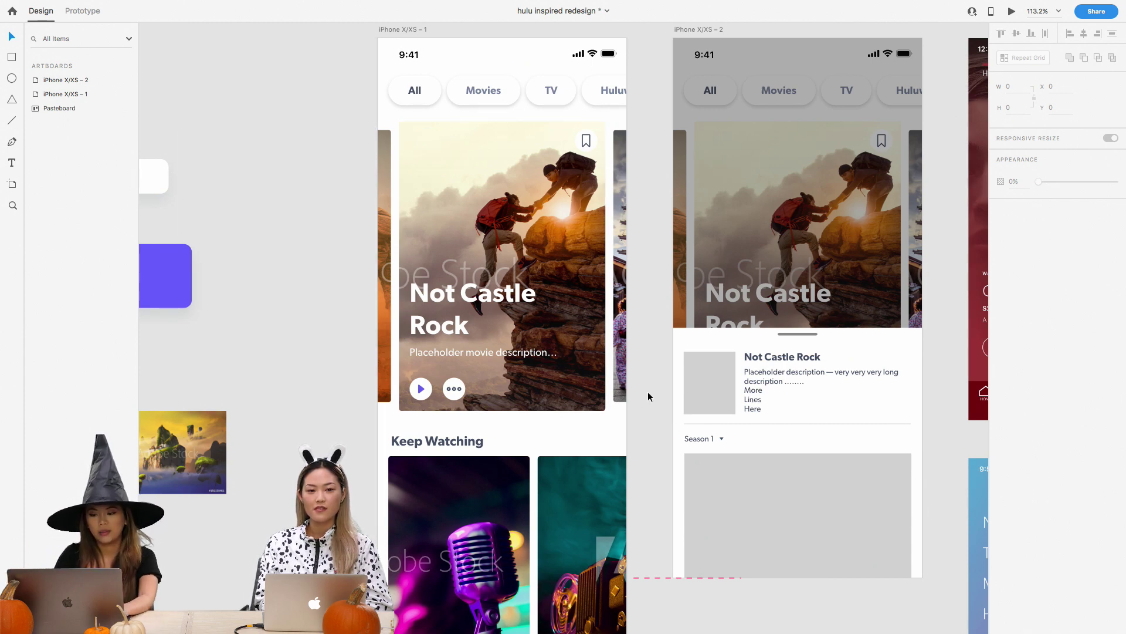
scroll(648, 392, down, 2)
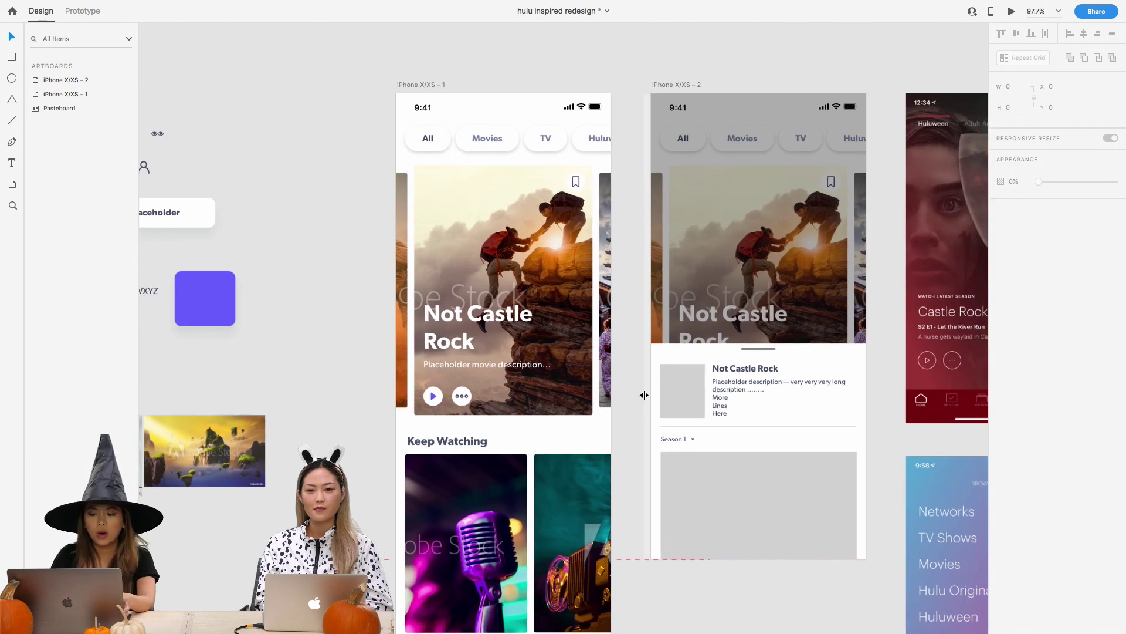
scroll(646, 392, right, 5)
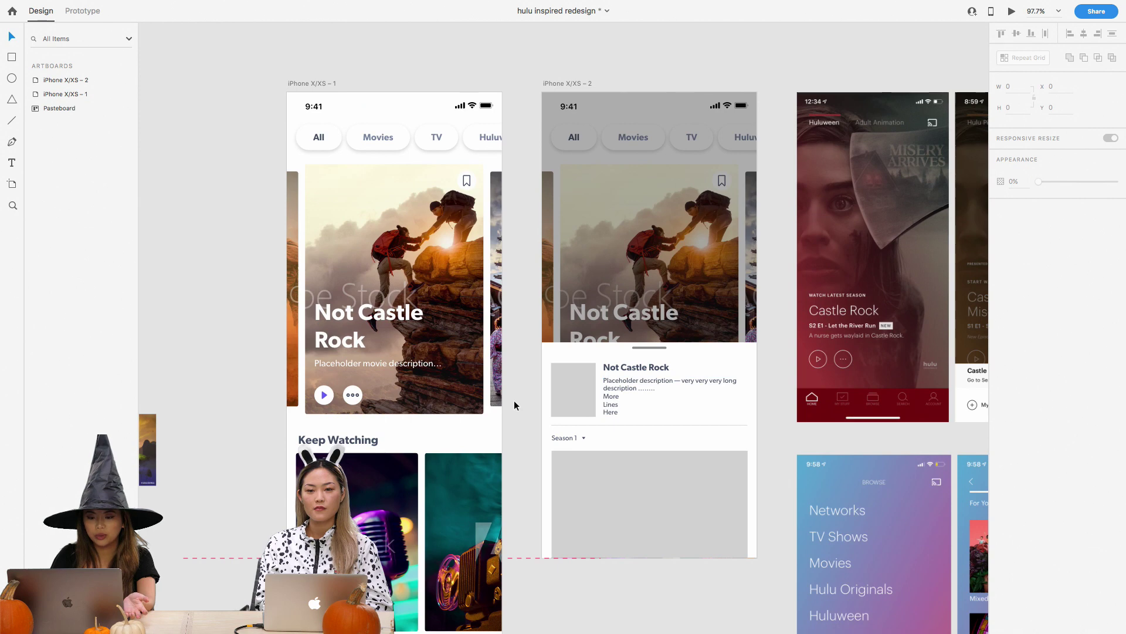
scroll(514, 401, up, 1)
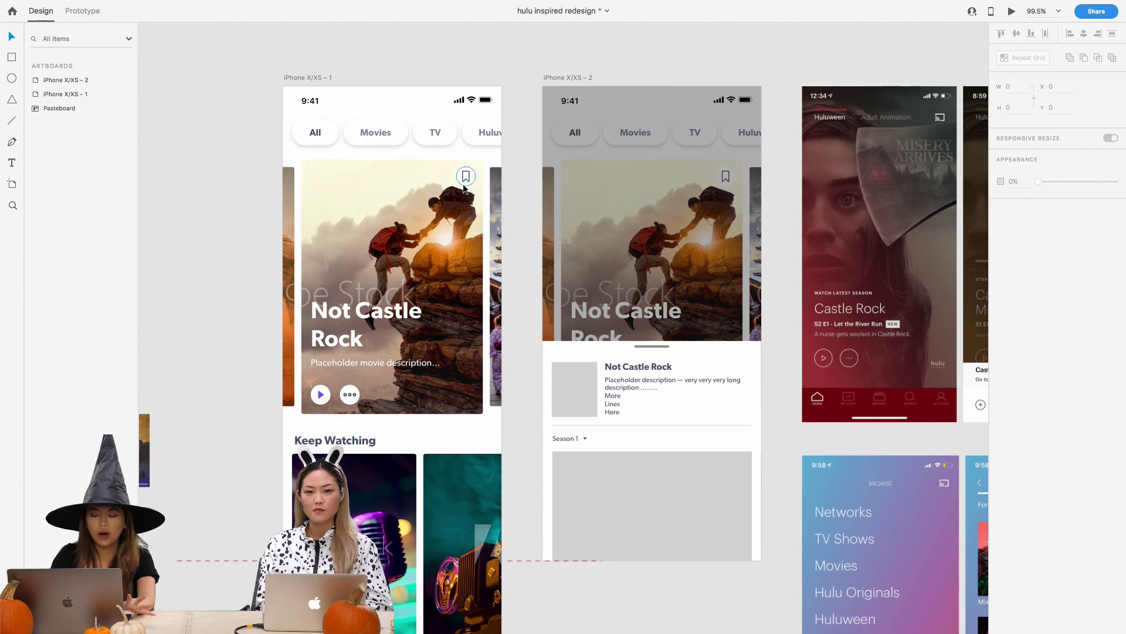
Examine the existing Castle Rock home, options overlay and details screens against the detail sheet on the iPhone X/XS – 2 artboard
scroll(464, 189, right, 3)
scroll(450, 212, right, 3)
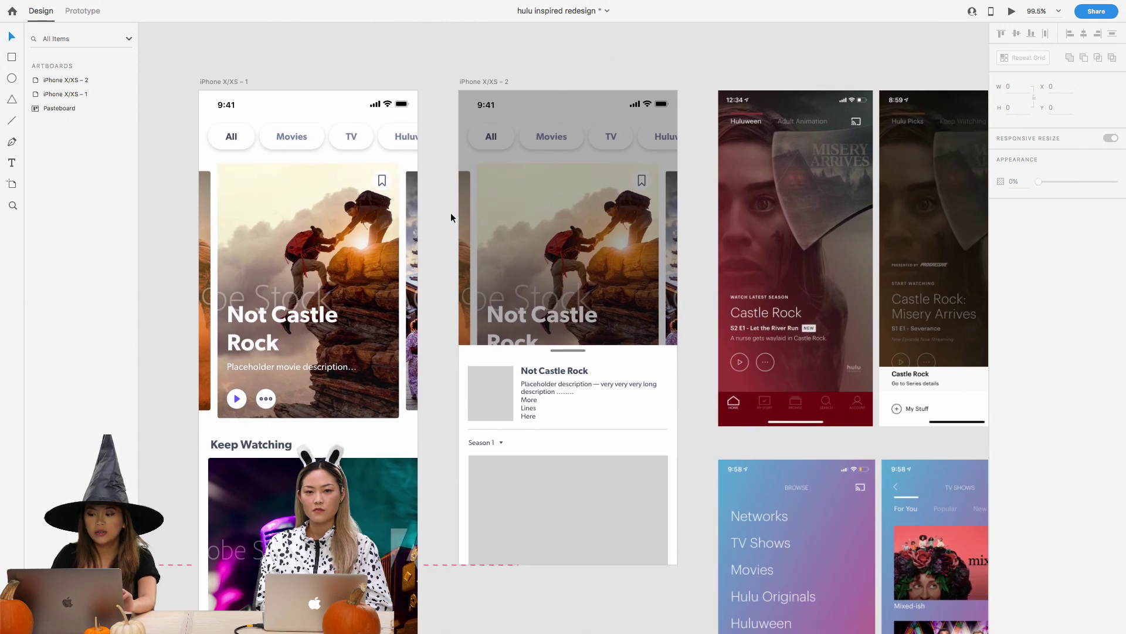
scroll(385, 255, right, 3)
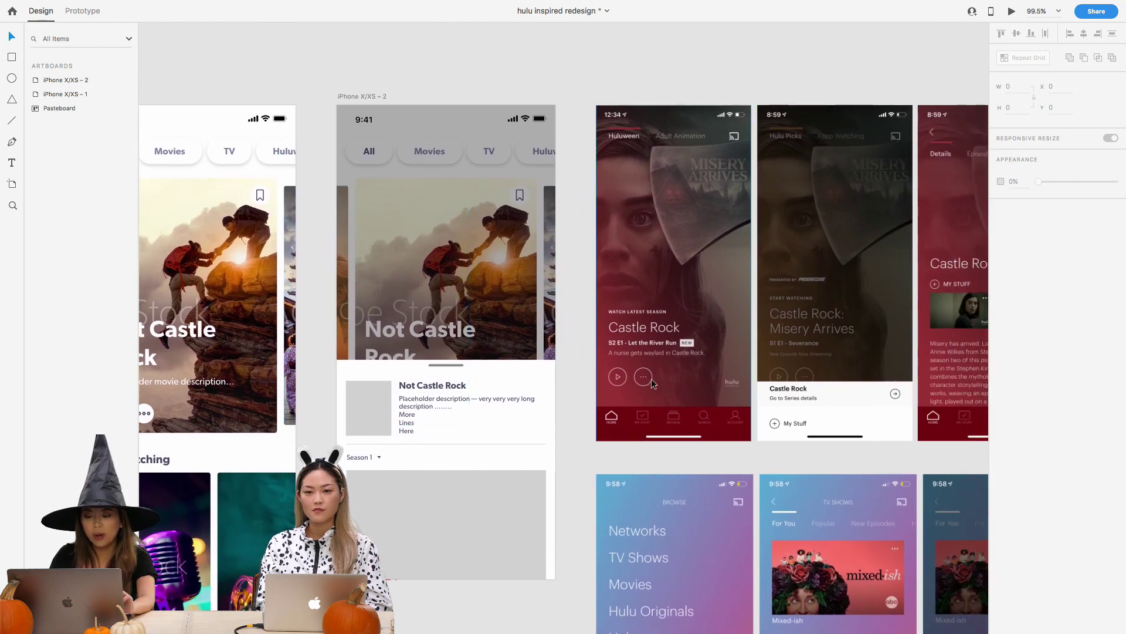
scroll(799, 435, right, 3)
scroll(799, 436, up, 5)
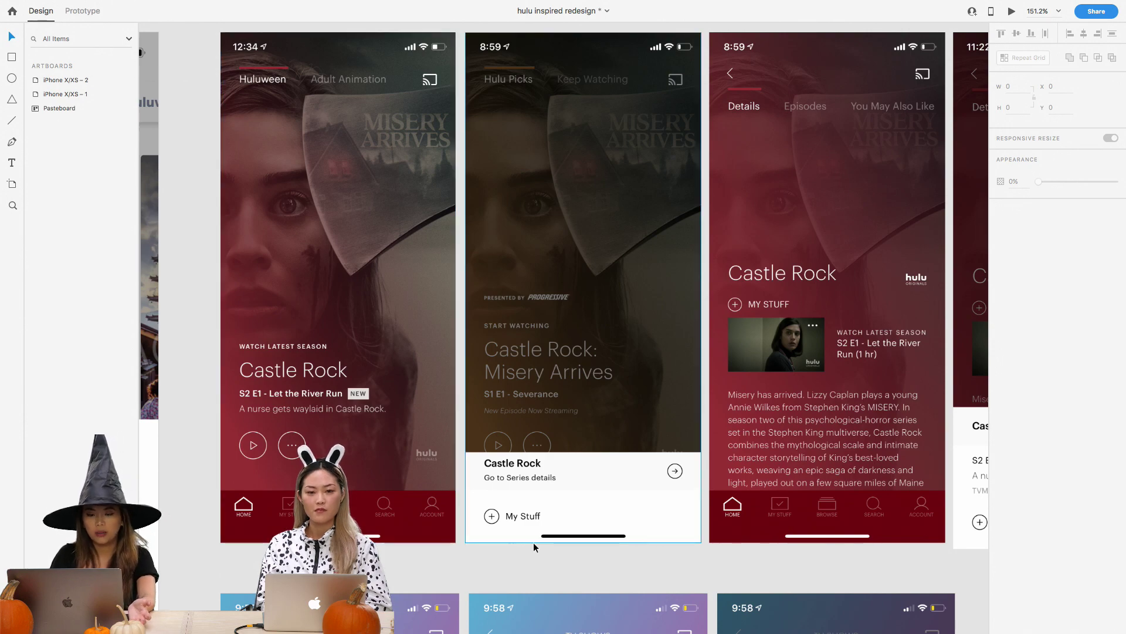
scroll(533, 544, down, 3)
scroll(534, 545, left, 10)
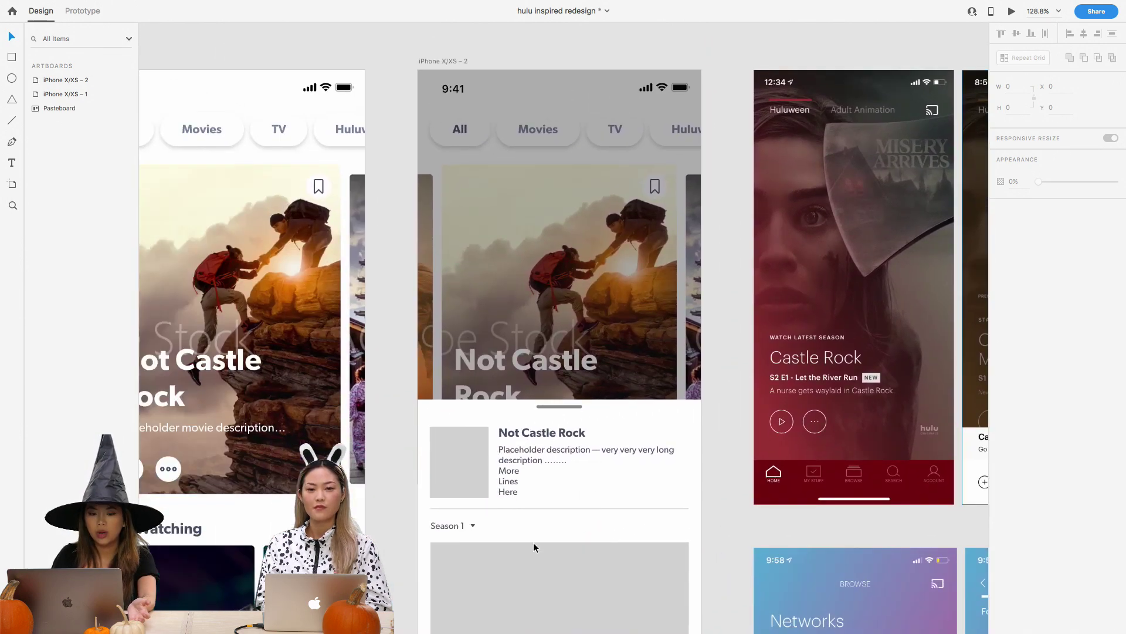
scroll(512, 465, left, 2)
scroll(512, 465, up, 1)
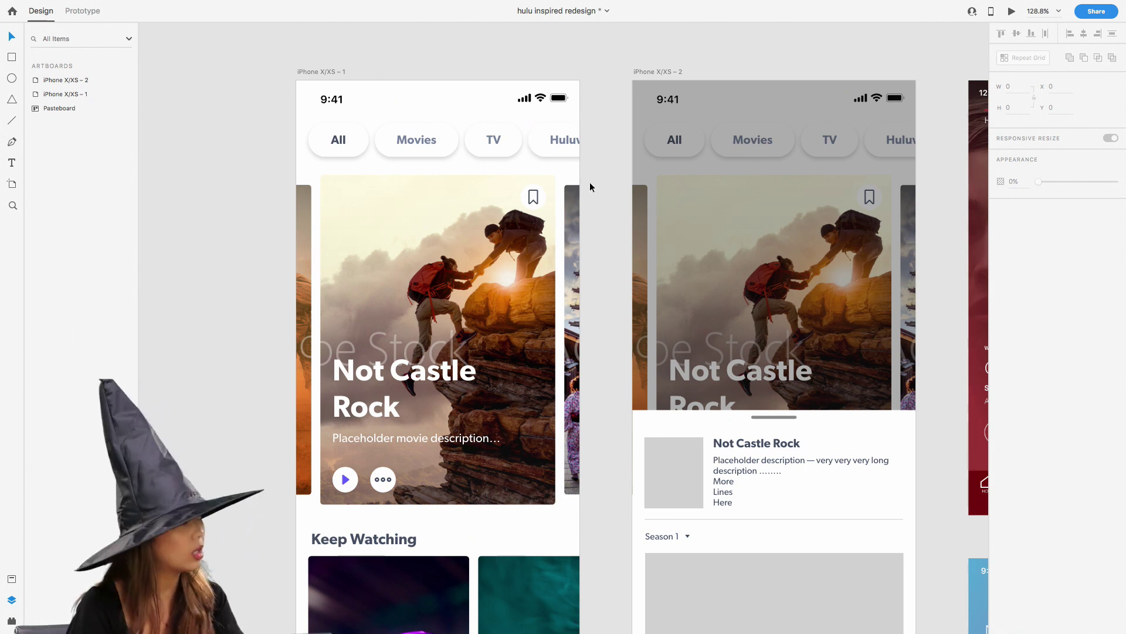
Survey the whole pasteboard, from the redesign artboards and image assets up to the existing mobile and web experience screenshots
scroll(590, 182, down, 2)
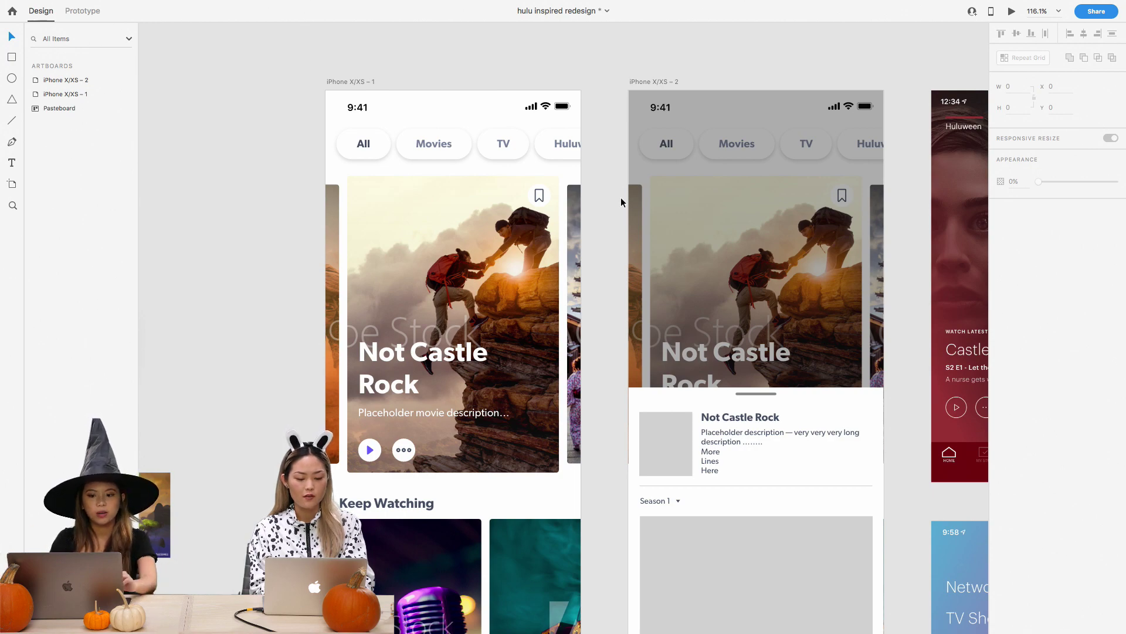
scroll(620, 197, down, 5)
scroll(621, 197, down, 5)
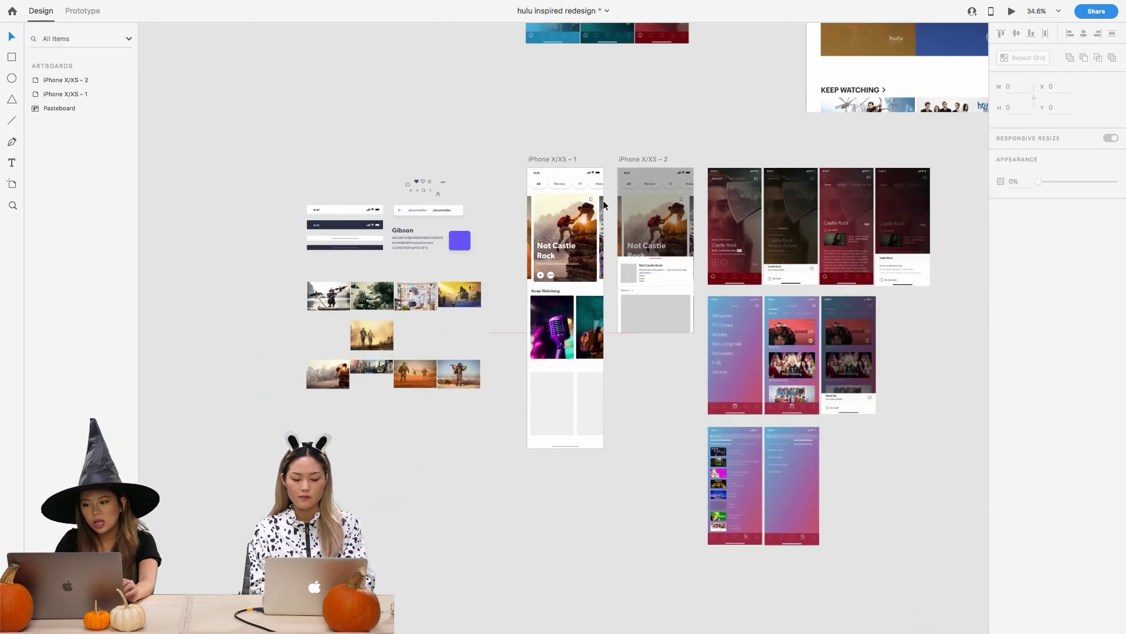
scroll(602, 192, up, 2)
scroll(602, 191, right, 2)
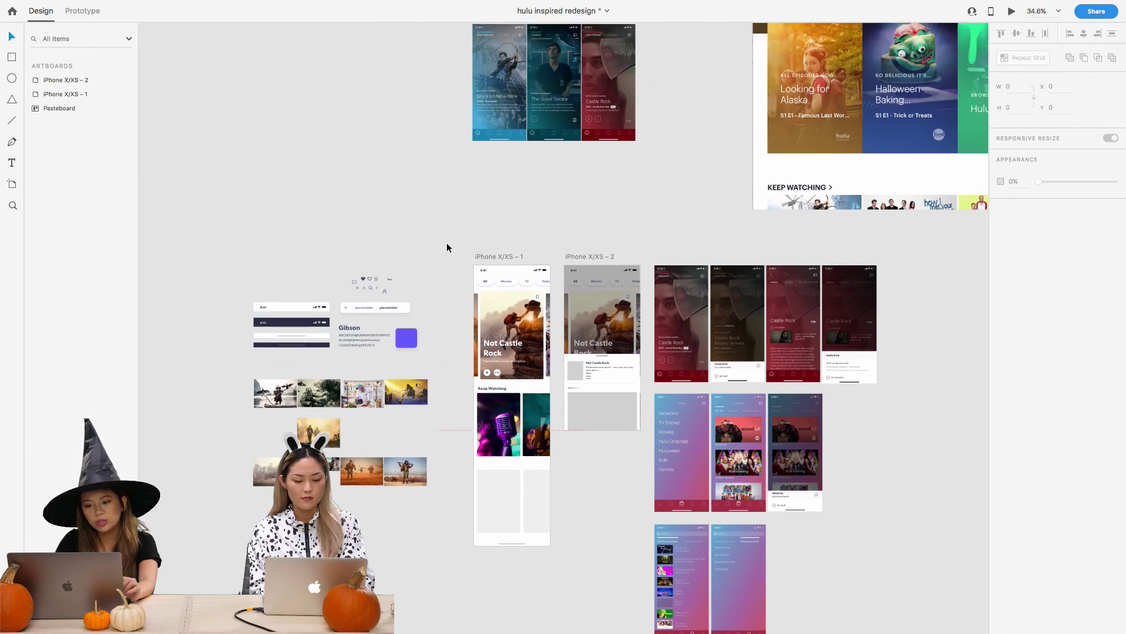
scroll(597, 209, up, 3)
scroll(597, 209, right, 2)
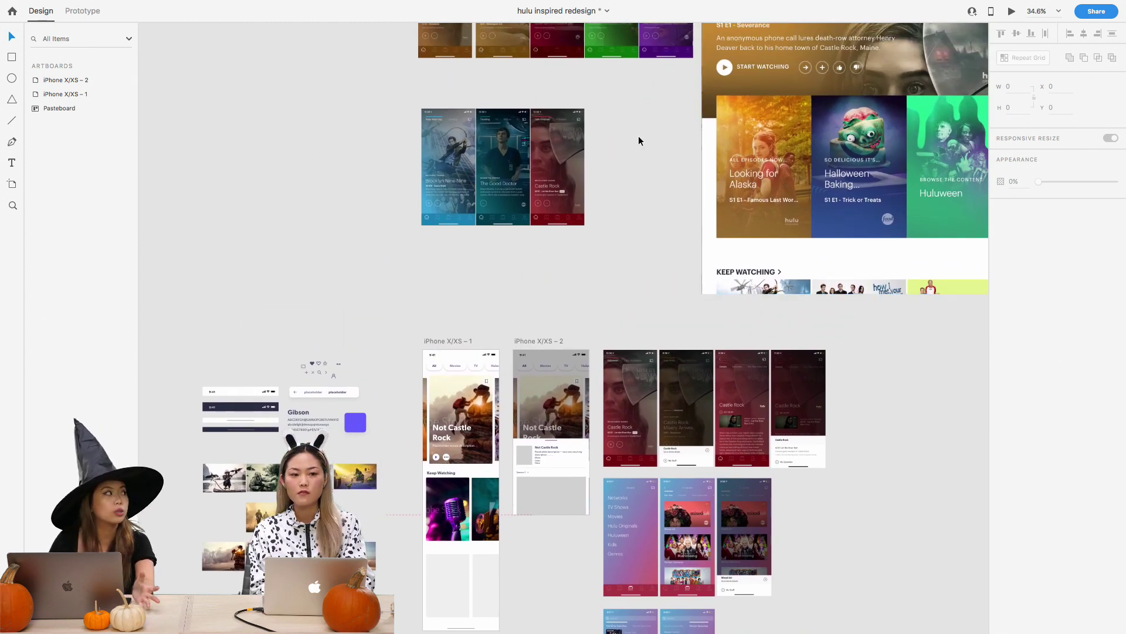
scroll(638, 140, up, 1)
scroll(638, 139, left, 1)
scroll(638, 136, up, 1)
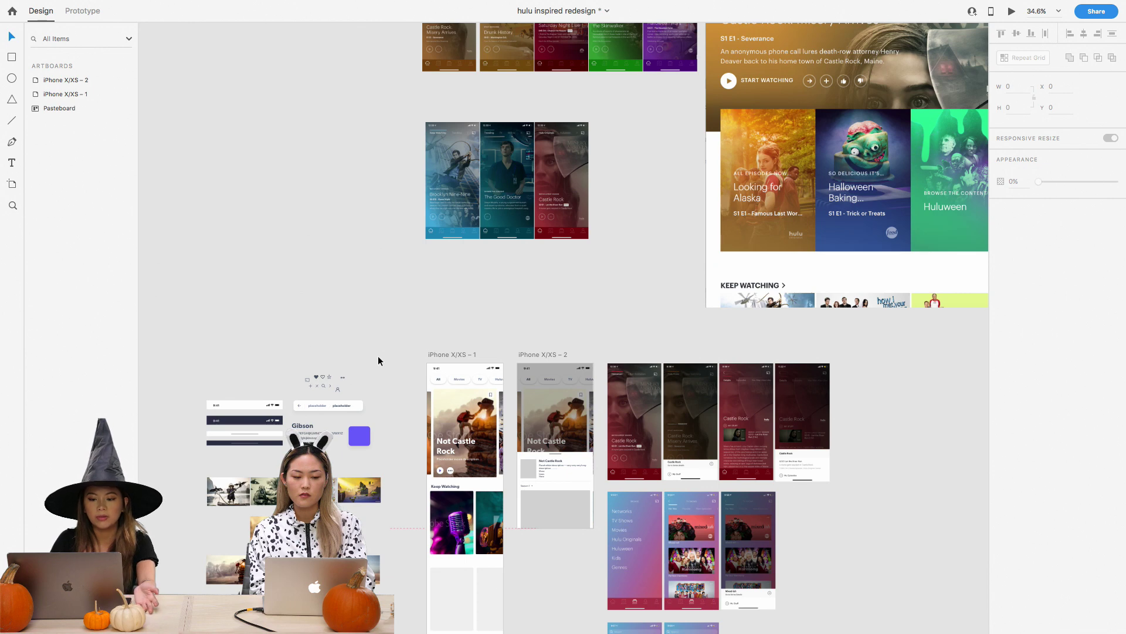
scroll(378, 356, up, 5)
scroll(378, 355, right, 5)
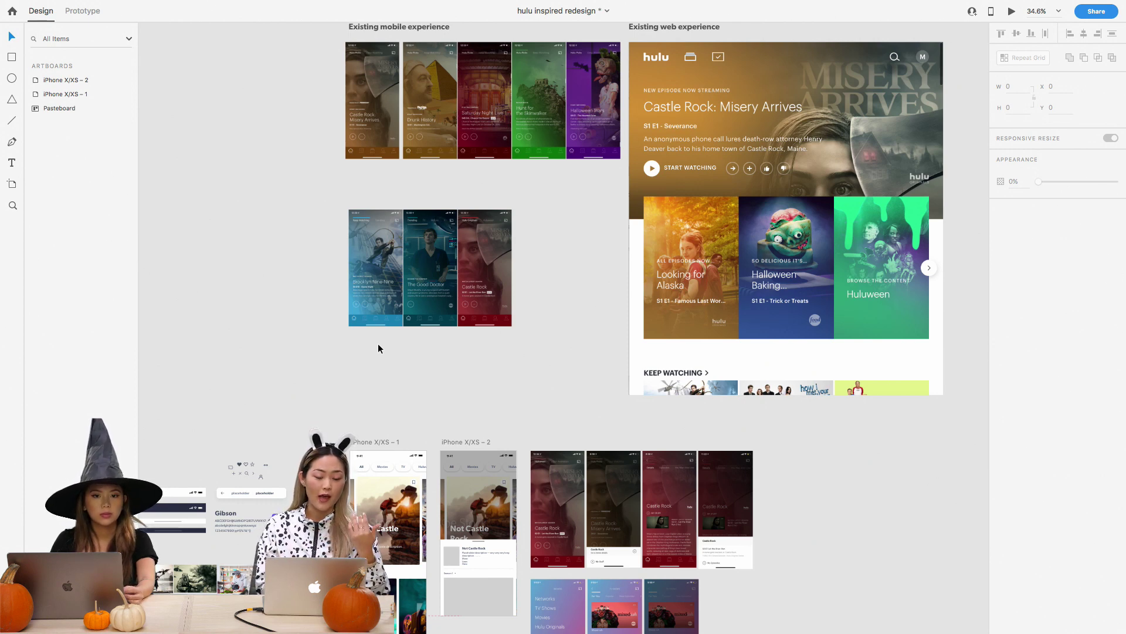
scroll(379, 345, down, 1)
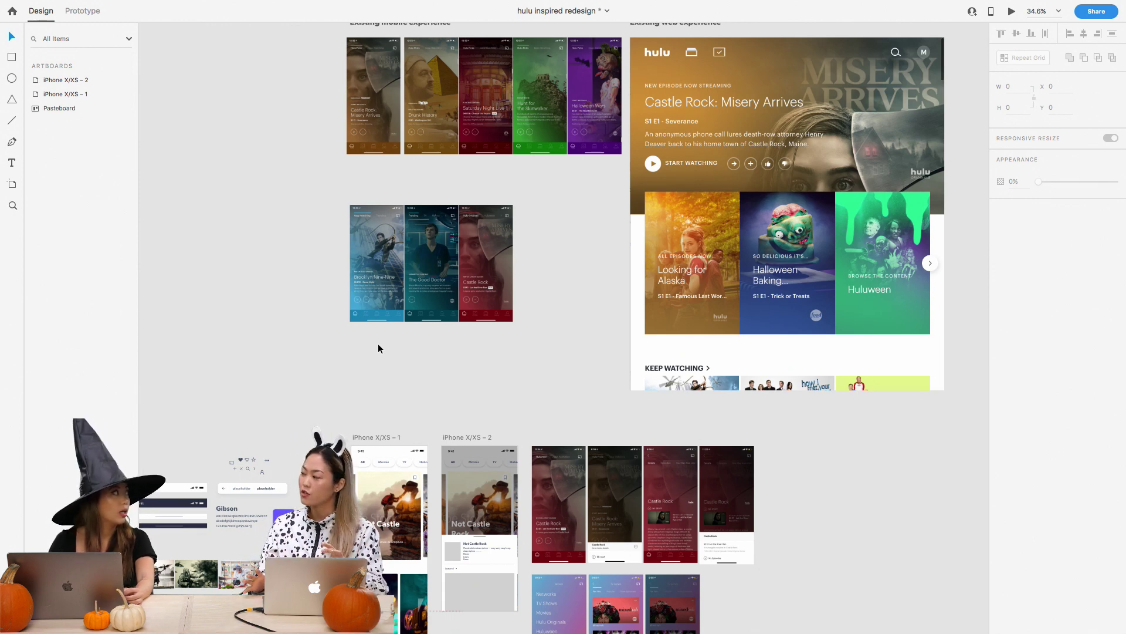
Examine the icons, Gibson type sample, purple swatch and stock images alongside the iPhone X/XS – 1 artboard
scroll(377, 343, down, 10)
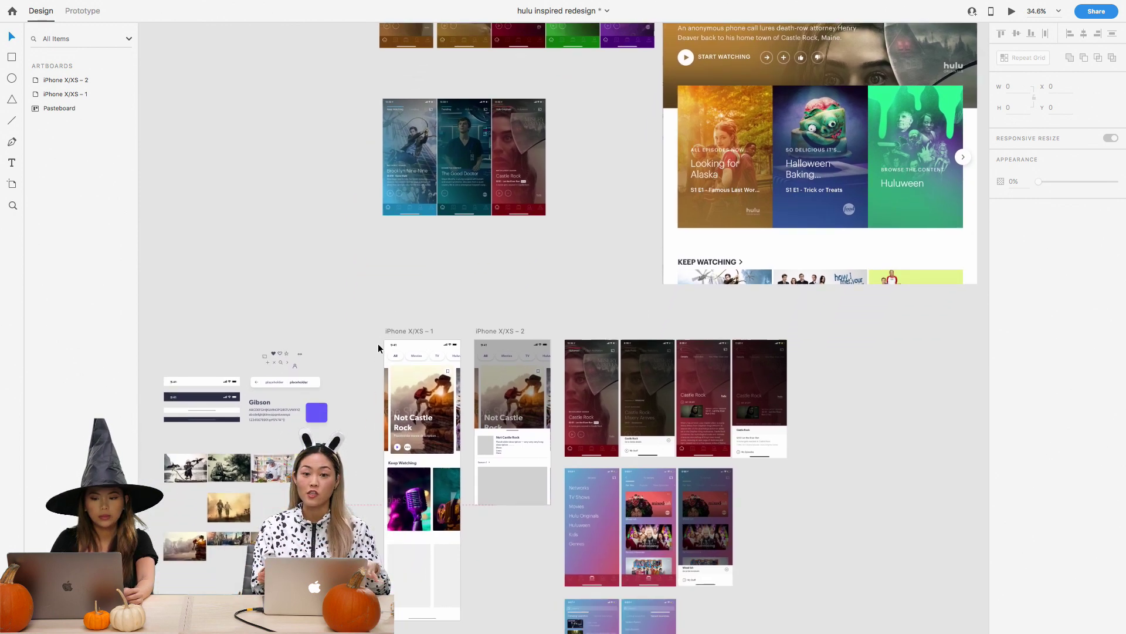
scroll(378, 344, up, 5)
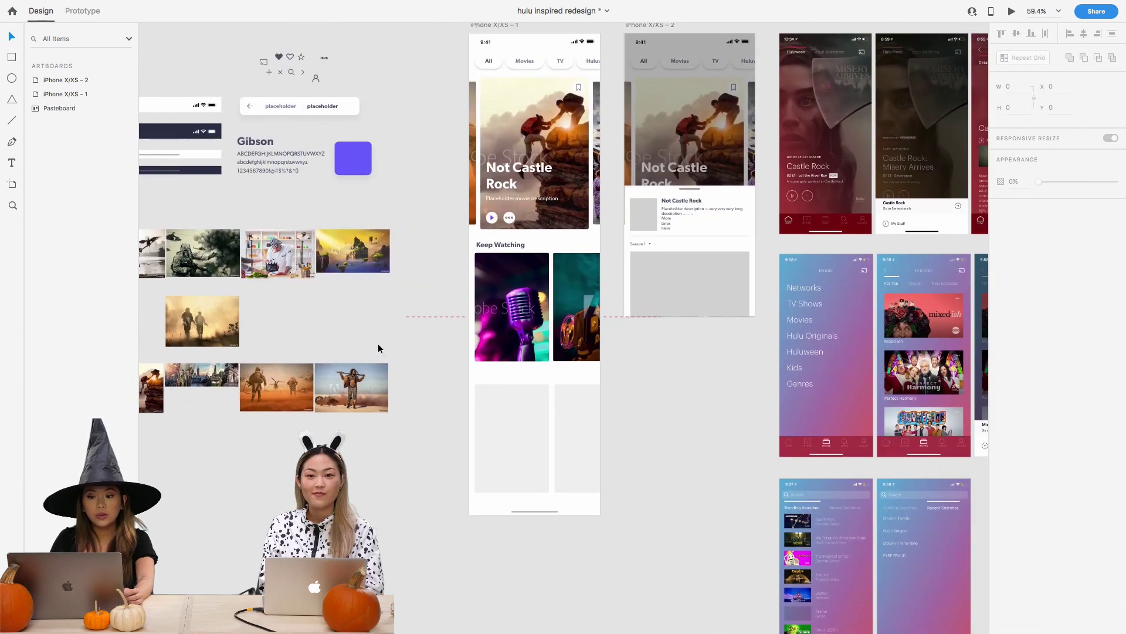
scroll(386, 343, up, 4)
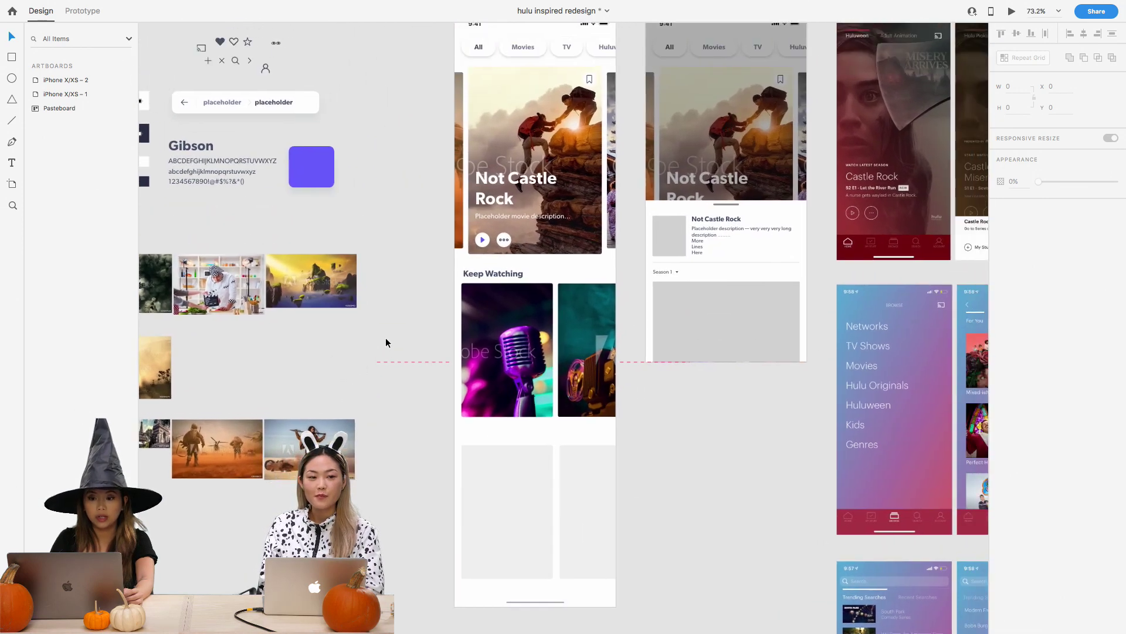
scroll(385, 339, up, 1)
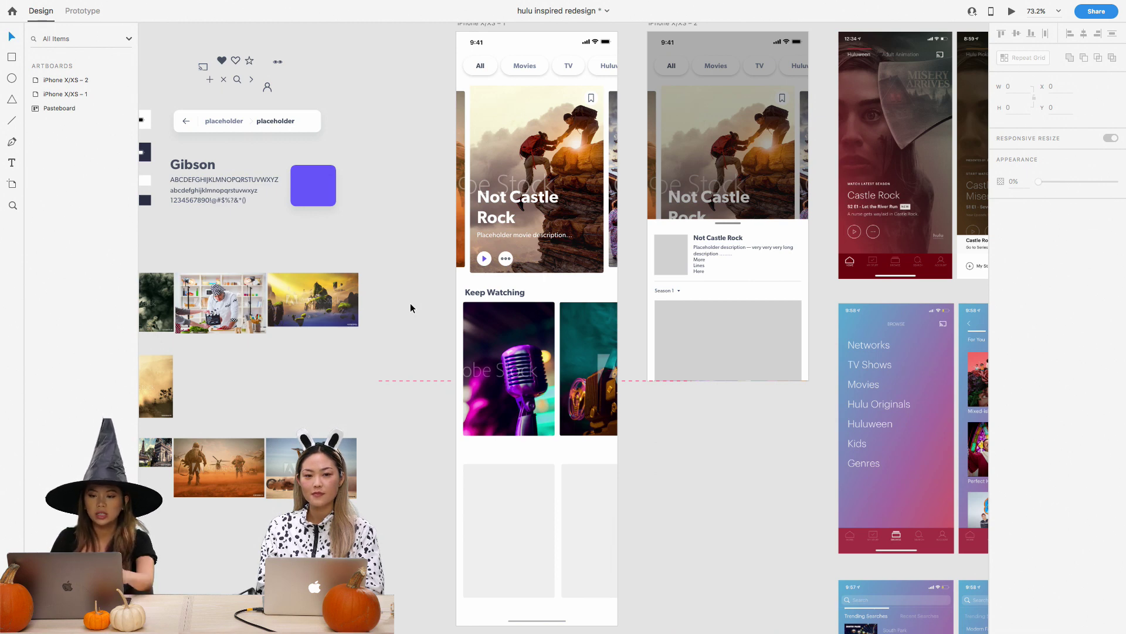
scroll(410, 303, up, 5)
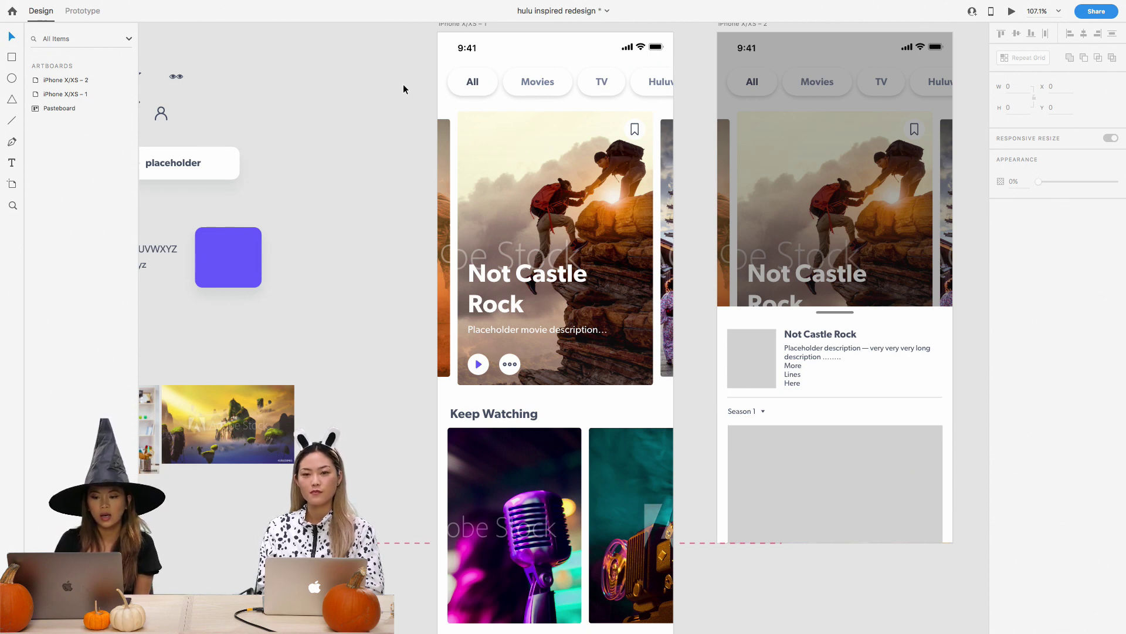
scroll(404, 84, down, 2)
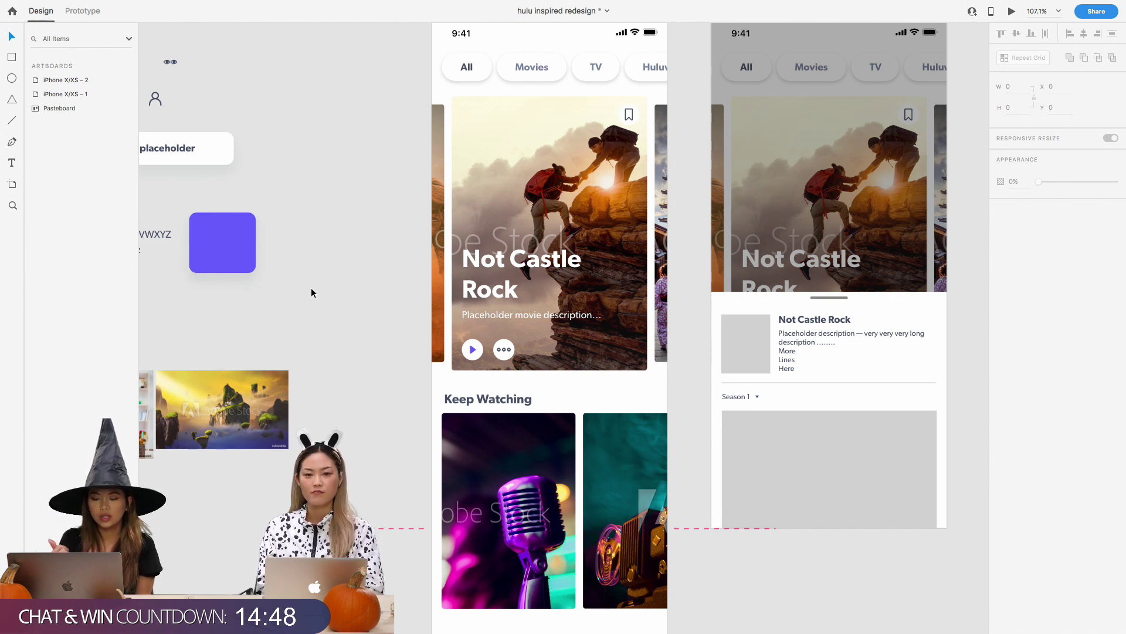
scroll(311, 287, down, 2)
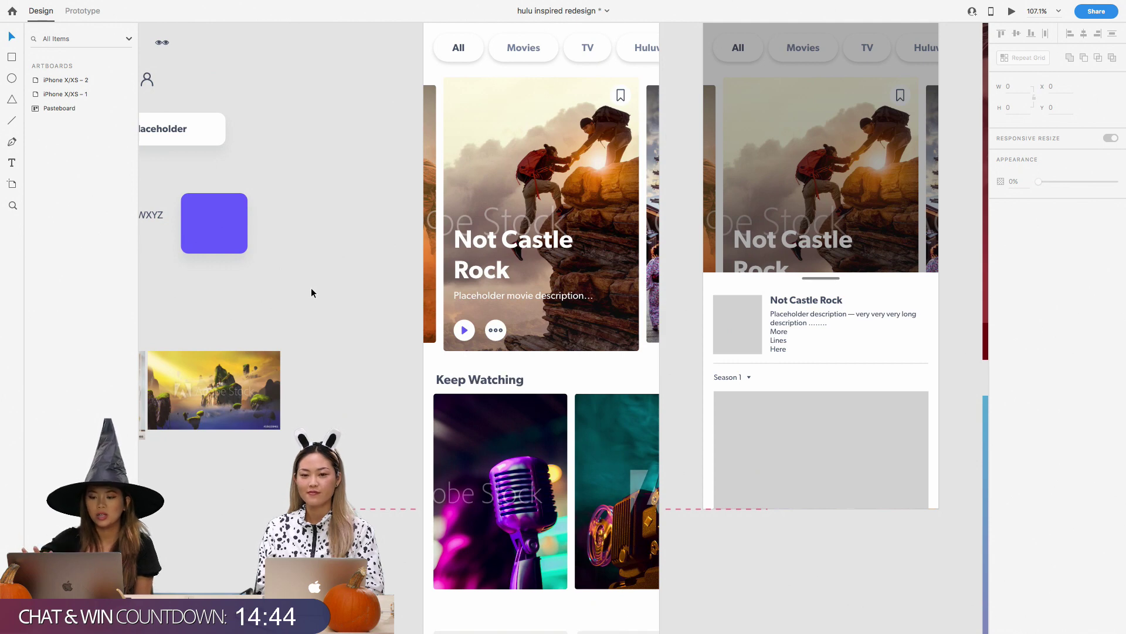
scroll(311, 292, right, 2)
scroll(311, 292, down, 1)
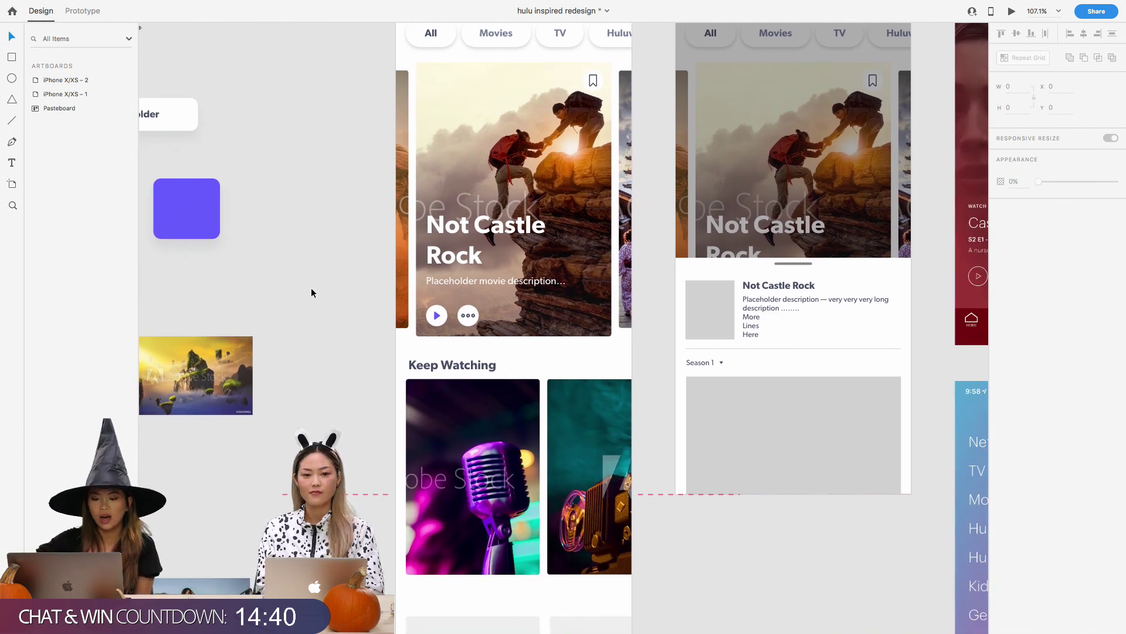
drag(209, 70, 408, 317)
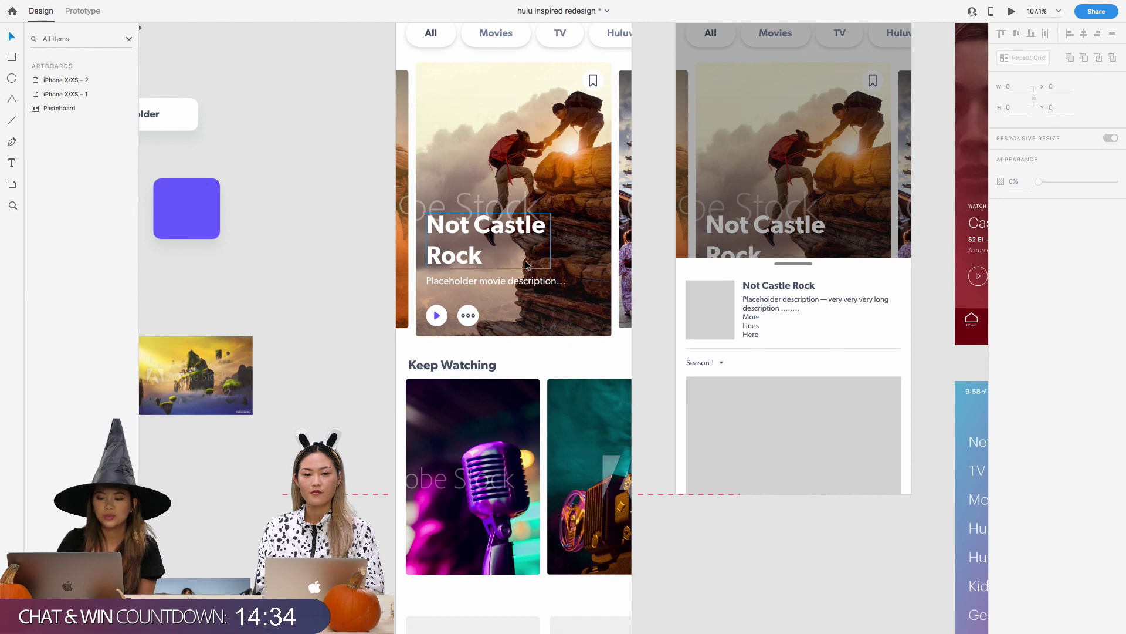
Inspect the iPhone X/XS – 1 artboard from the Keep Watching cards and grey placeholders up to the featured card and category pills
scroll(530, 333, down, 5)
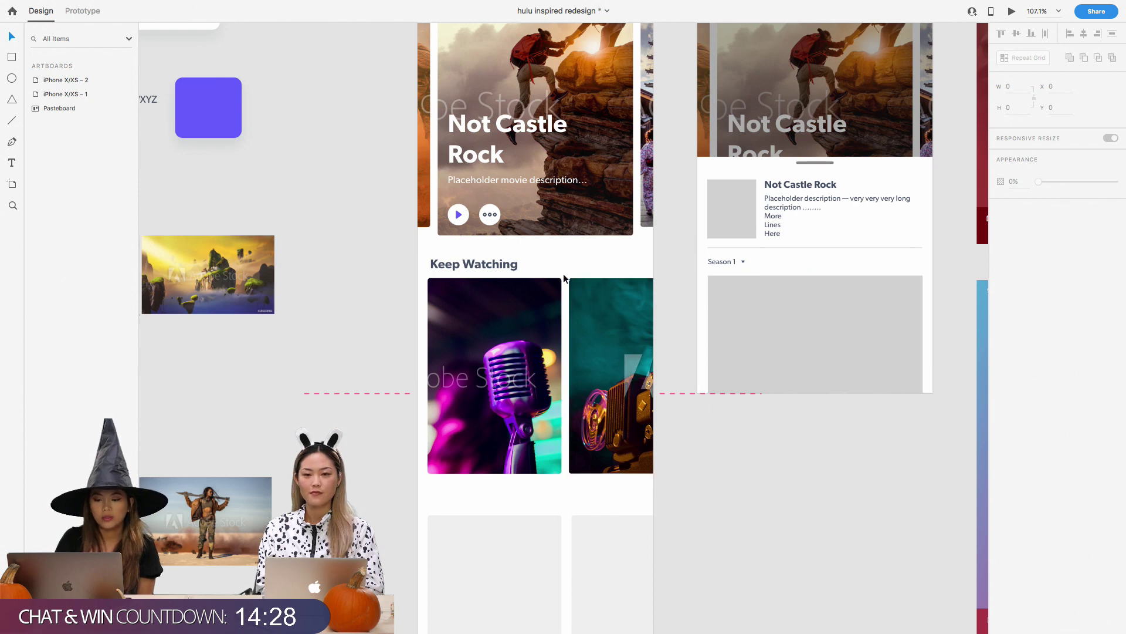
scroll(591, 263, down, 4)
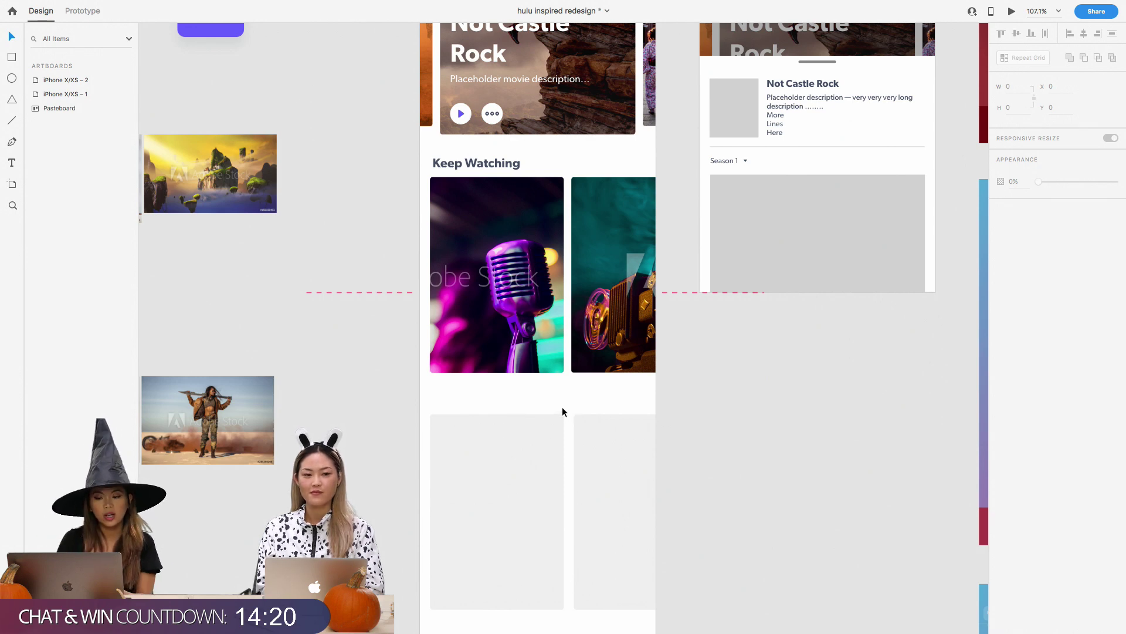
scroll(562, 410, right, 1)
scroll(562, 411, right, 1)
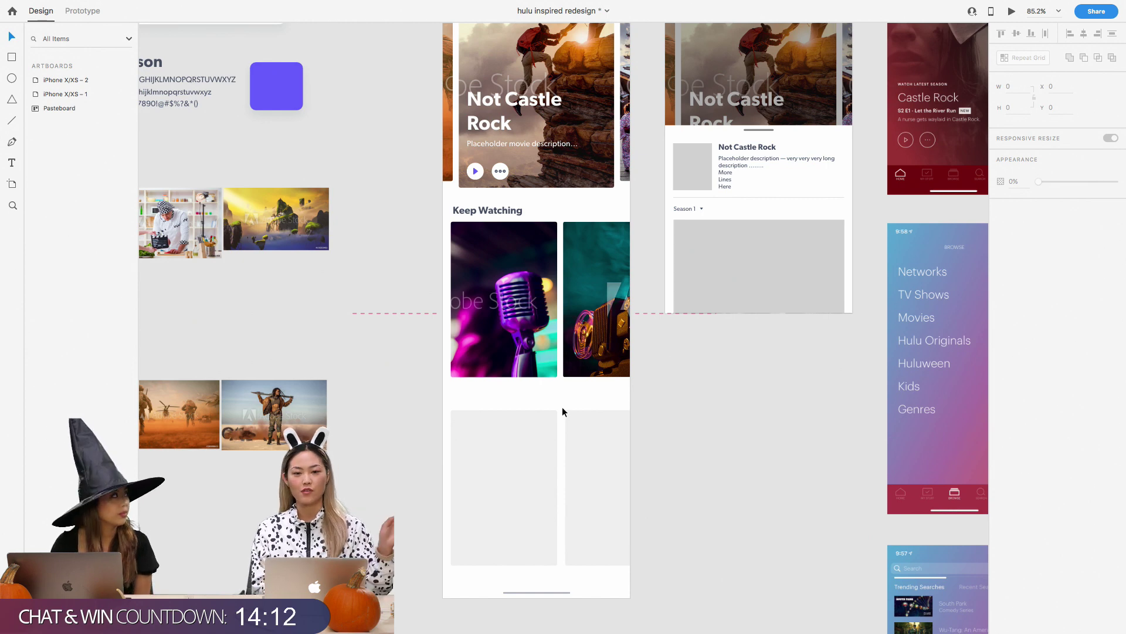
scroll(562, 407, up, 3)
scroll(453, 332, up, 3)
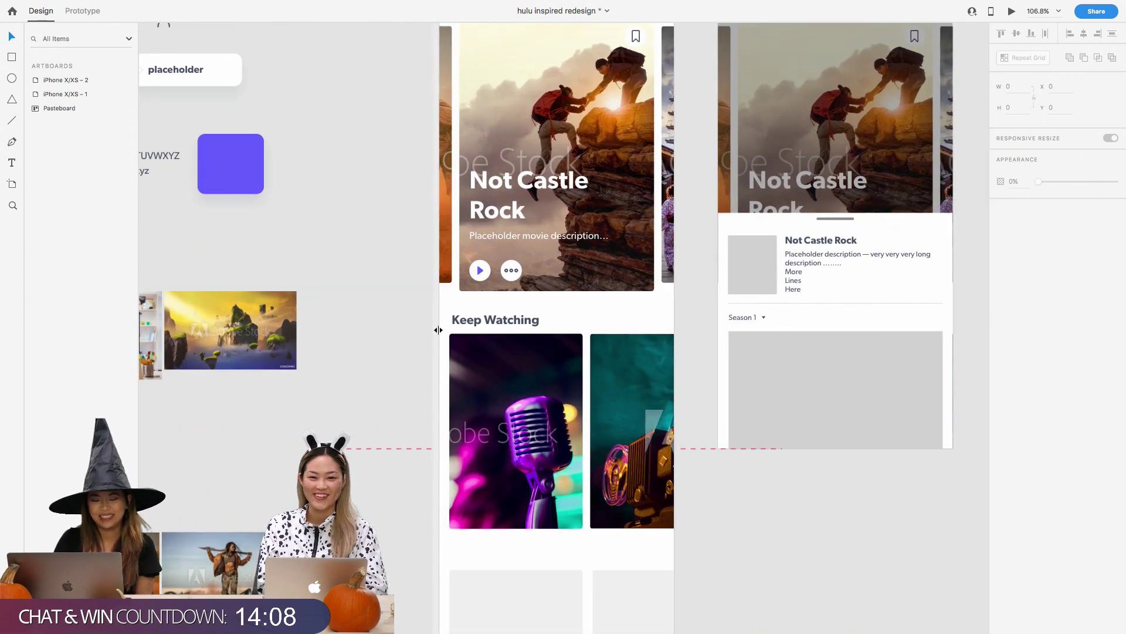
scroll(438, 329, up, 3)
scroll(398, 434, up, 1)
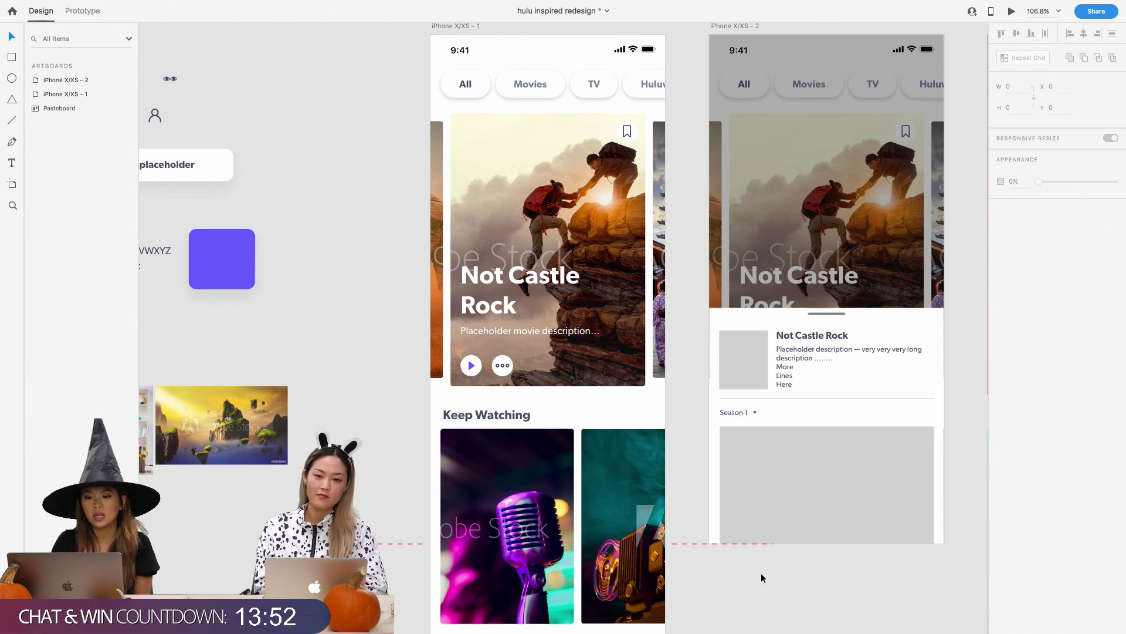
scroll(761, 572, up, 1)
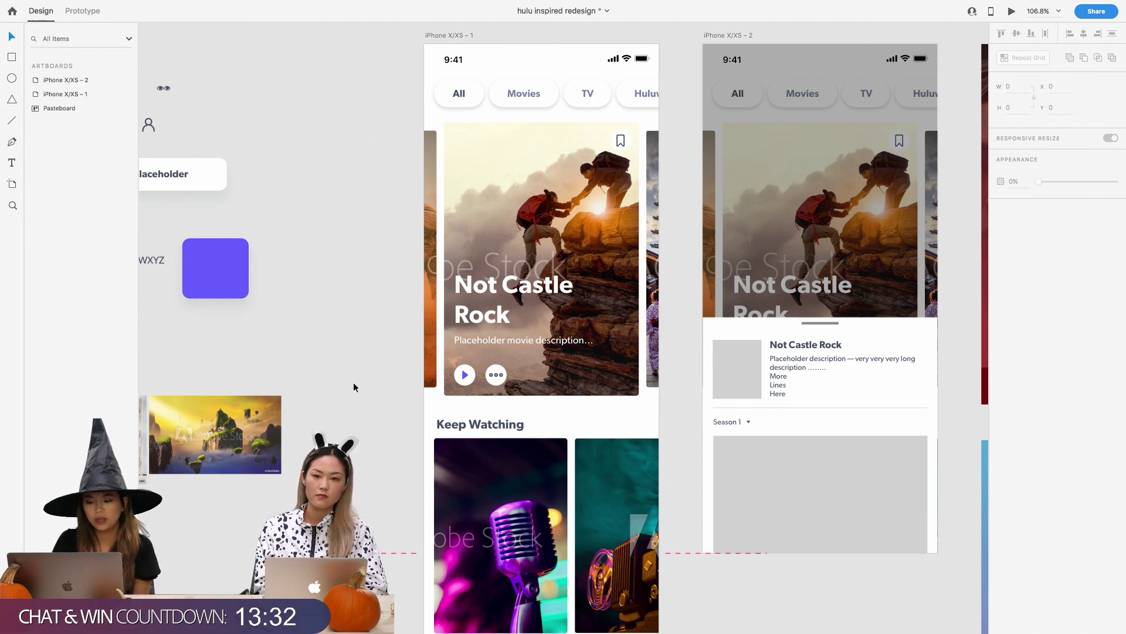
drag(238, 389, 434, 124)
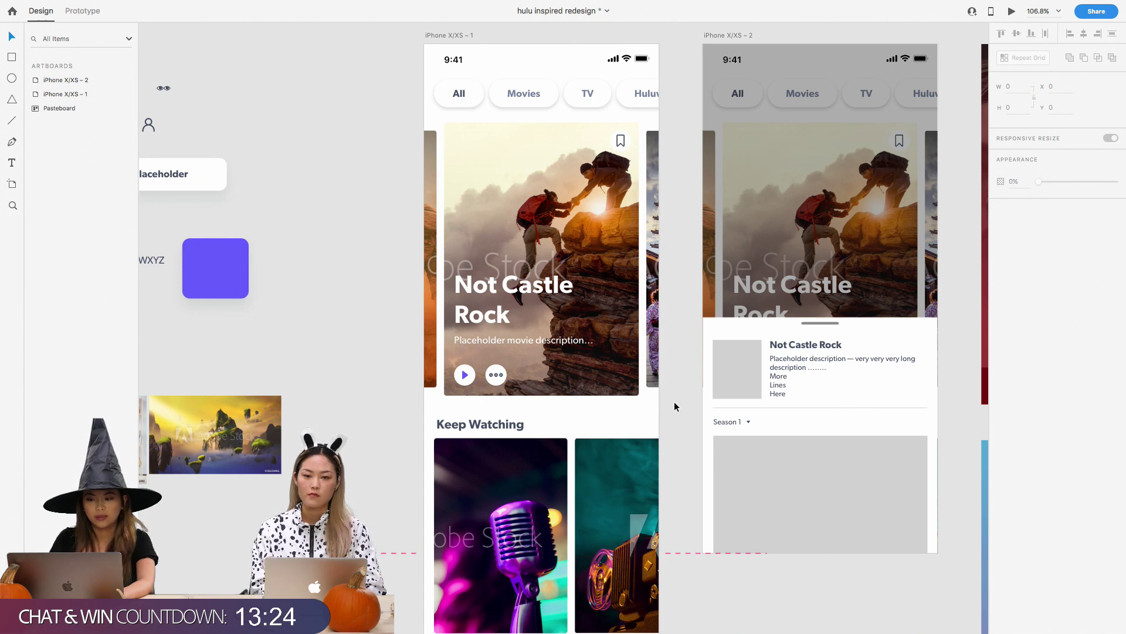
scroll(674, 401, down, 1)
scroll(674, 406, down, 1)
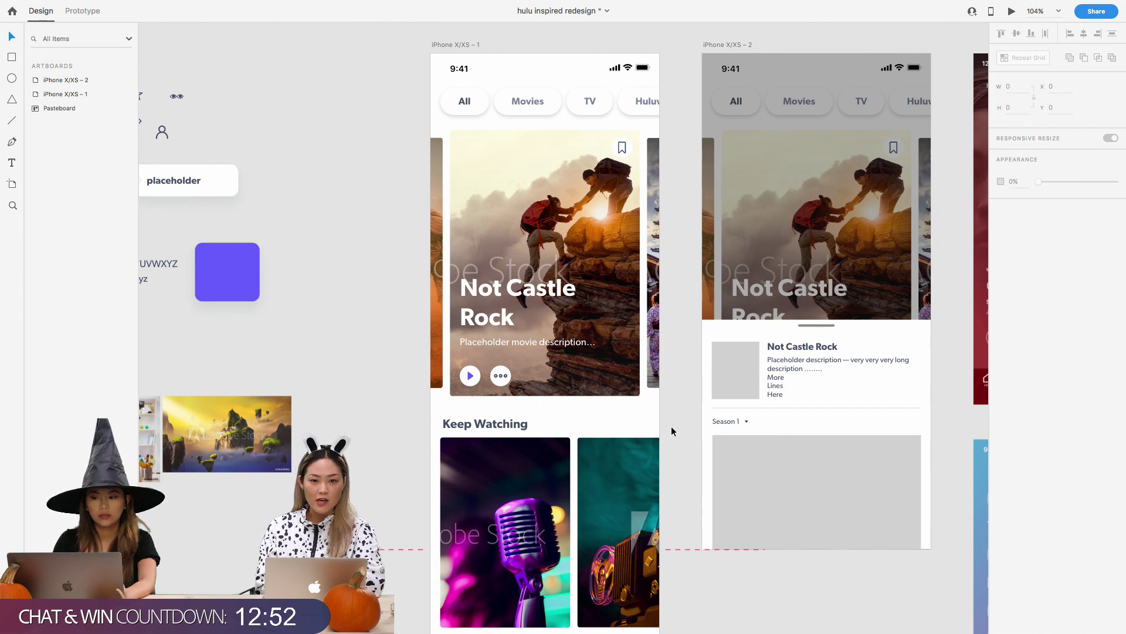
Compare the four existing Castle Rock screens with the featured card and detail sheet on the two redesign artboards
scroll(671, 431, right, 15)
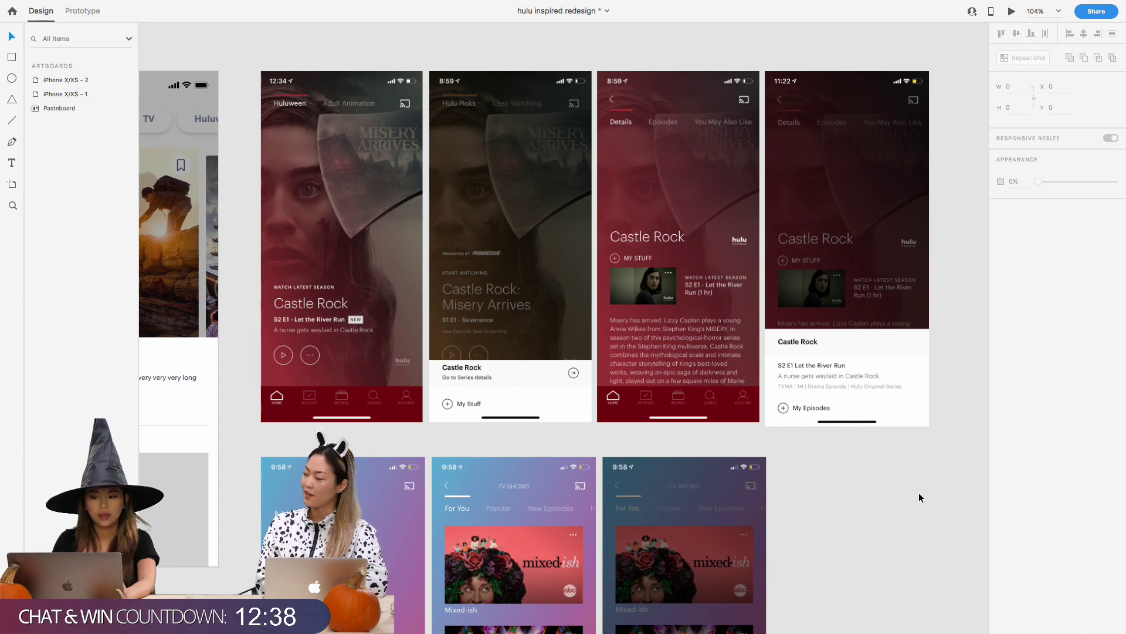
scroll(919, 497, left, 3)
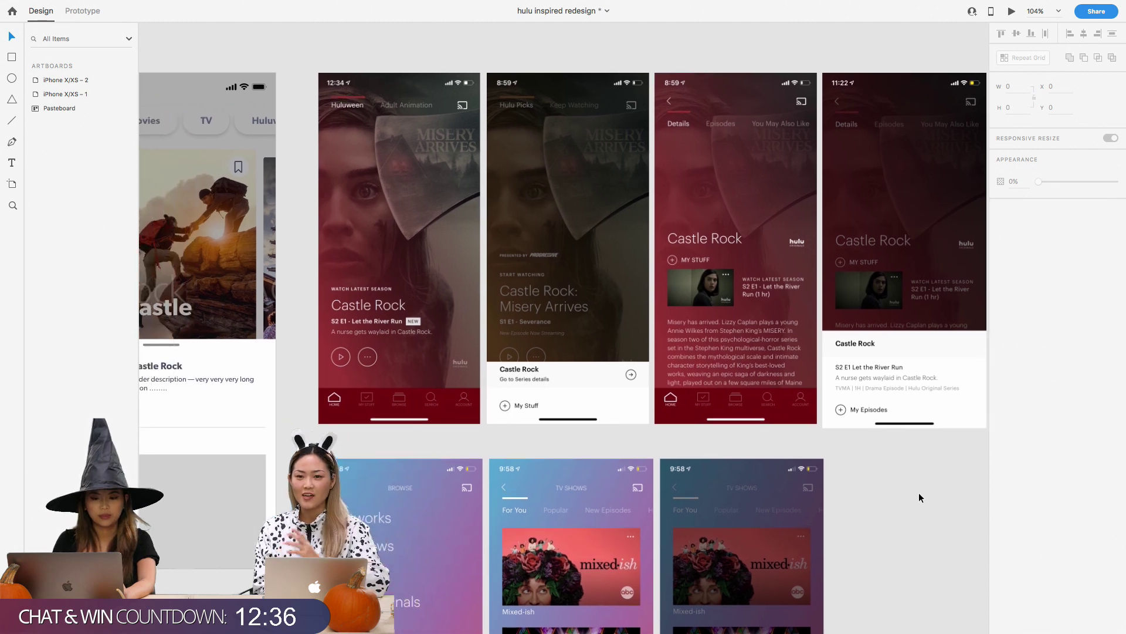
scroll(393, 423, left, 10)
scroll(371, 423, down, 1)
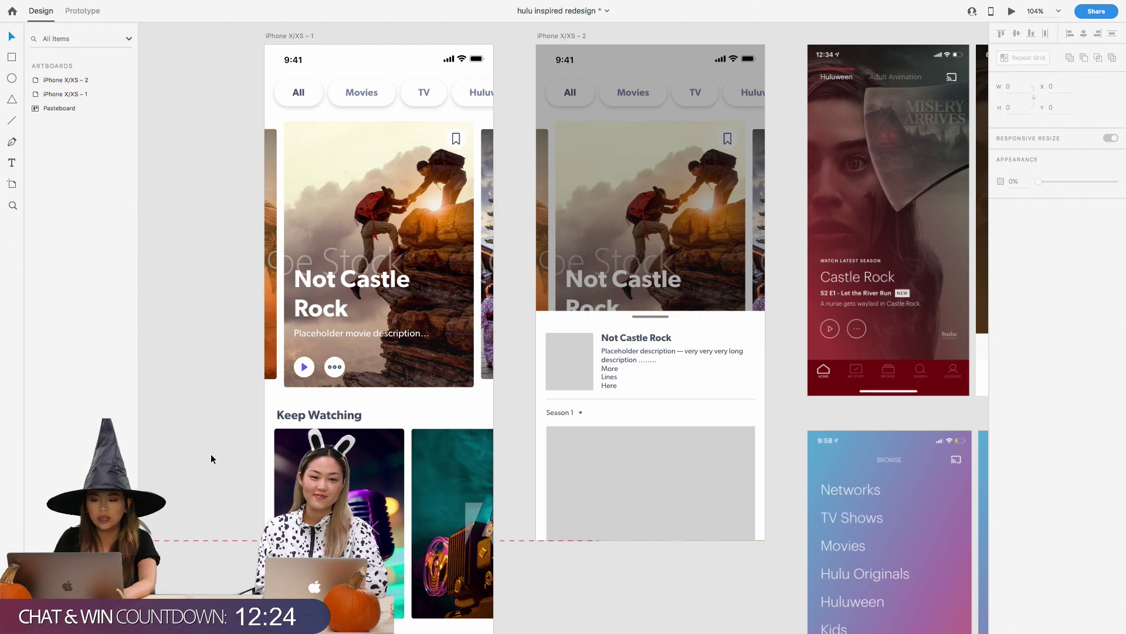
scroll(211, 458, left, 1)
scroll(211, 459, down, 2)
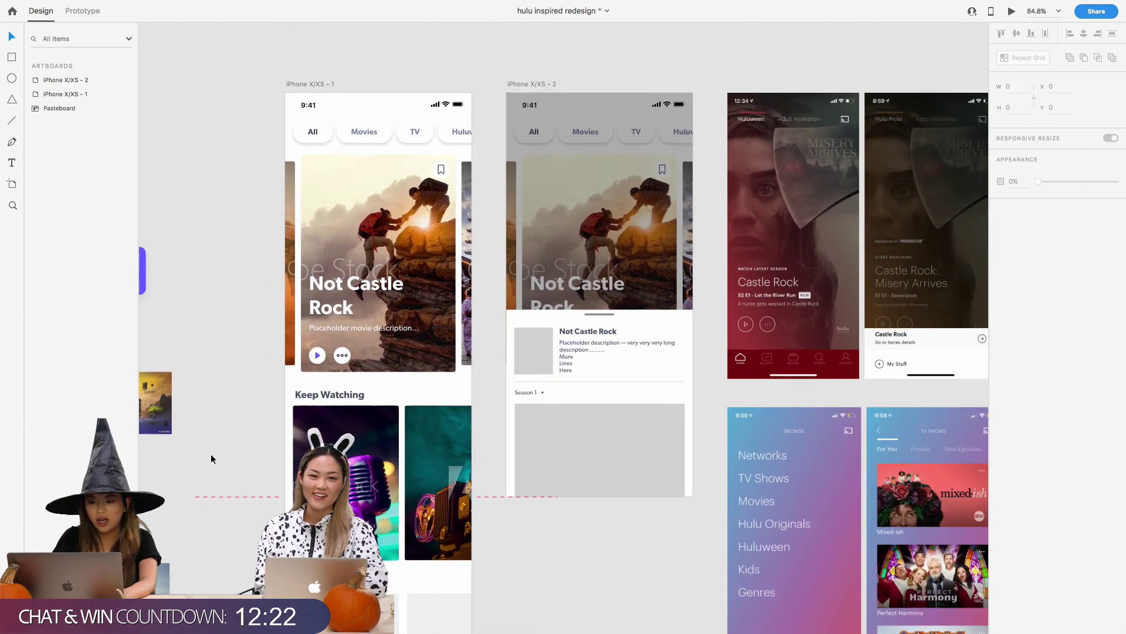
scroll(211, 459, left, 1)
scroll(212, 459, left, 2)
scroll(211, 459, down, 1)
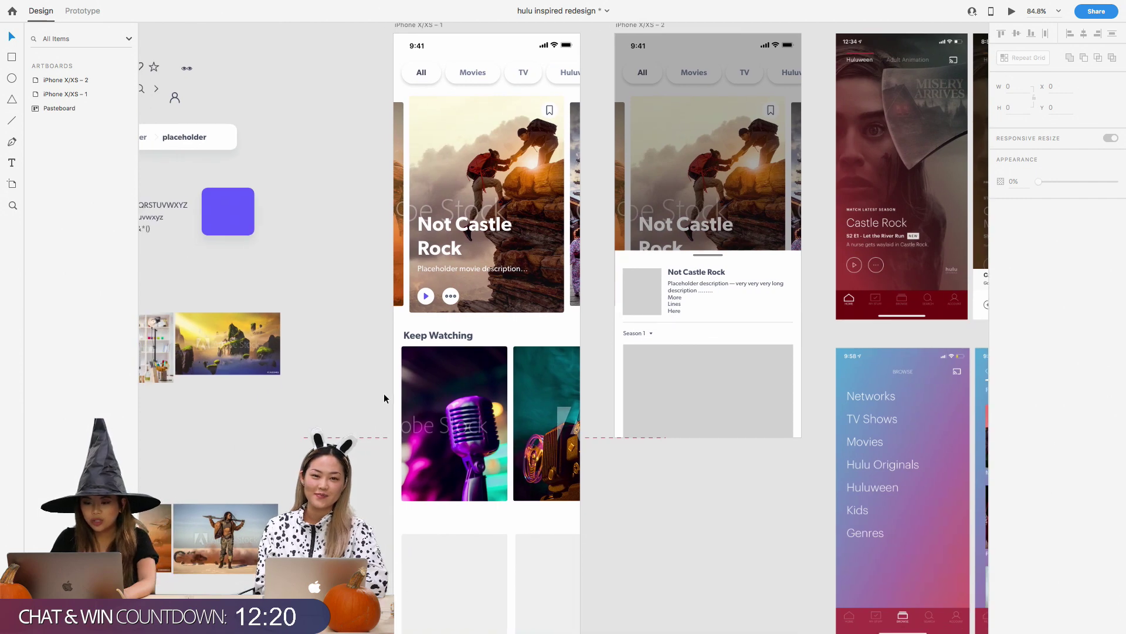
Examine the existing Castle Rock series options overlay, Details page and episode overlay against the iPhone X/XS – 2 detail sheet
scroll(383, 393, right, 1)
scroll(395, 401, right, 4)
scroll(395, 401, up, 1)
click(603, 321)
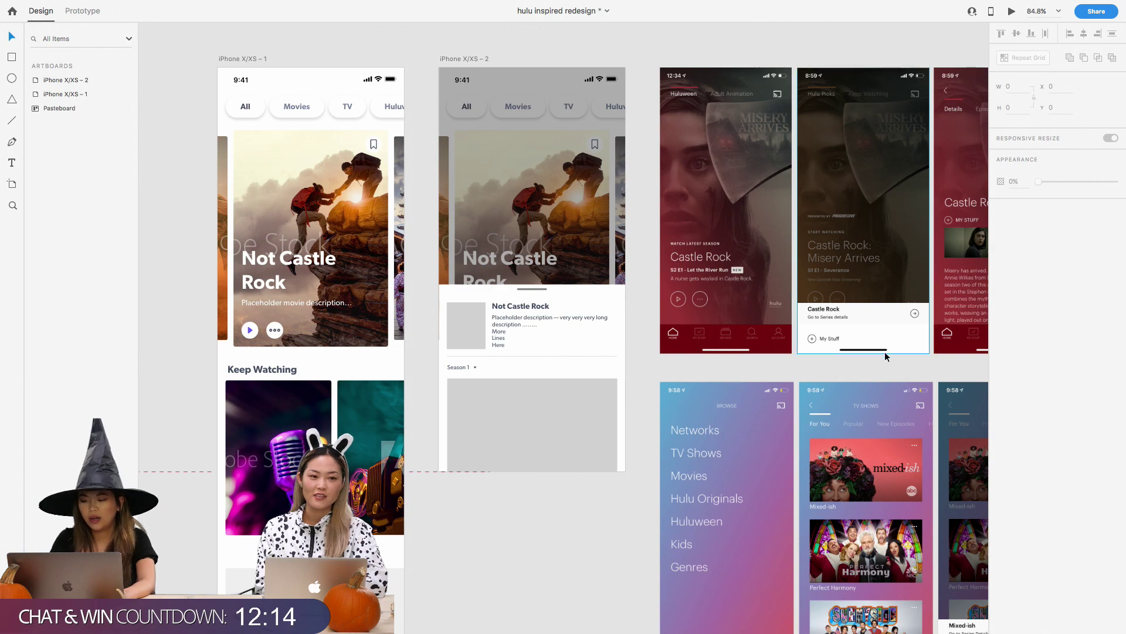
scroll(885, 357, up, 5)
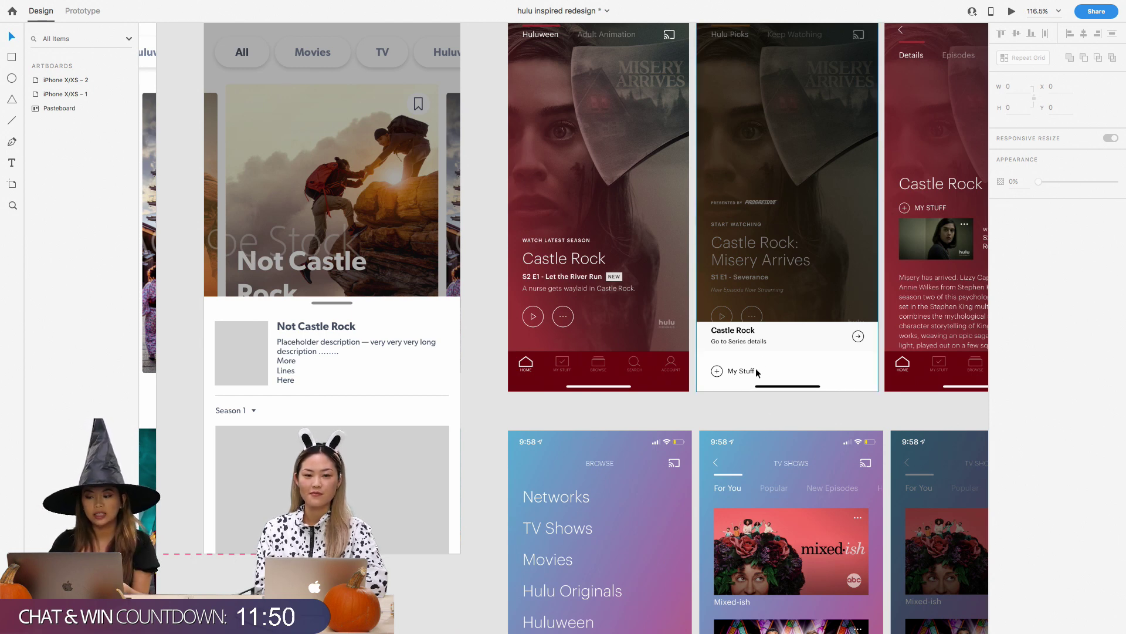
scroll(757, 373, right, 2)
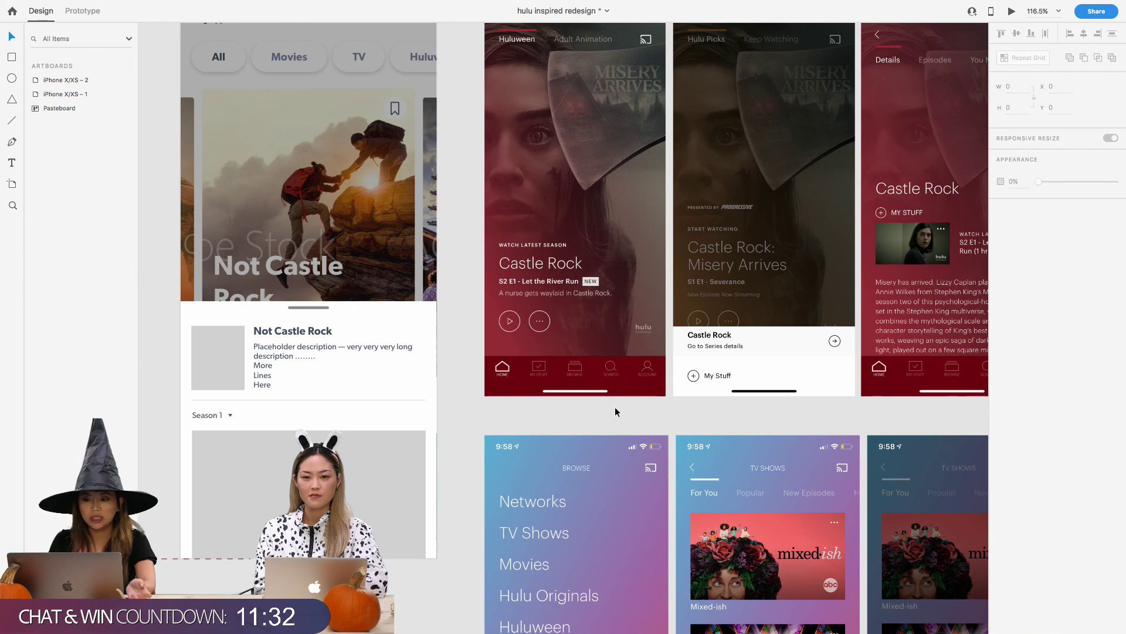
scroll(615, 412, right, 10)
scroll(621, 412, up, 3)
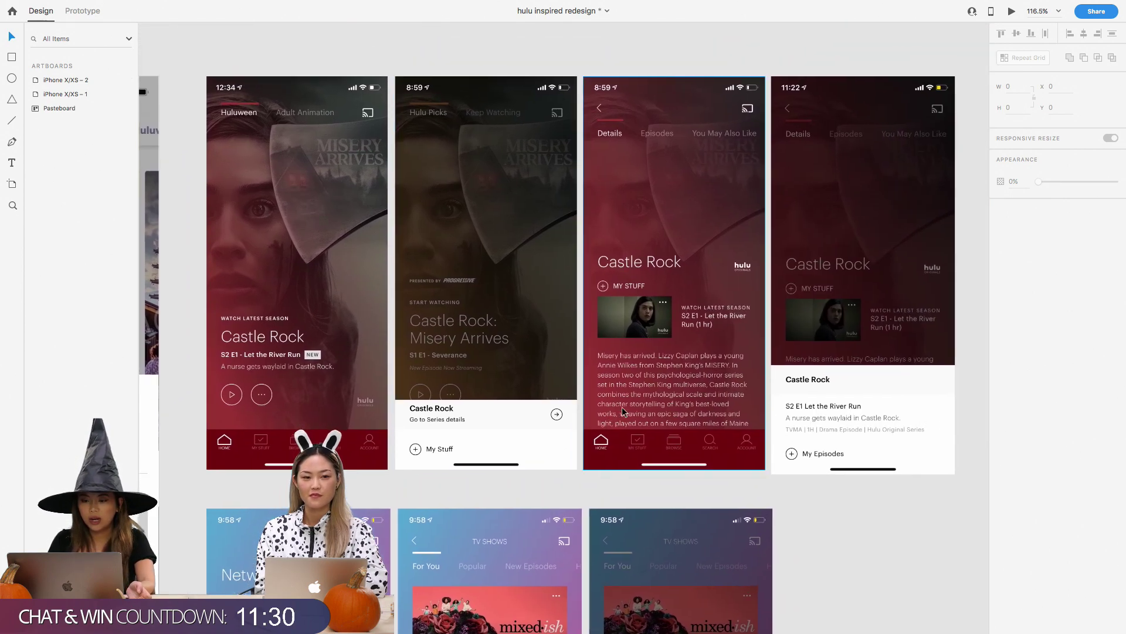
scroll(623, 410, up, 3)
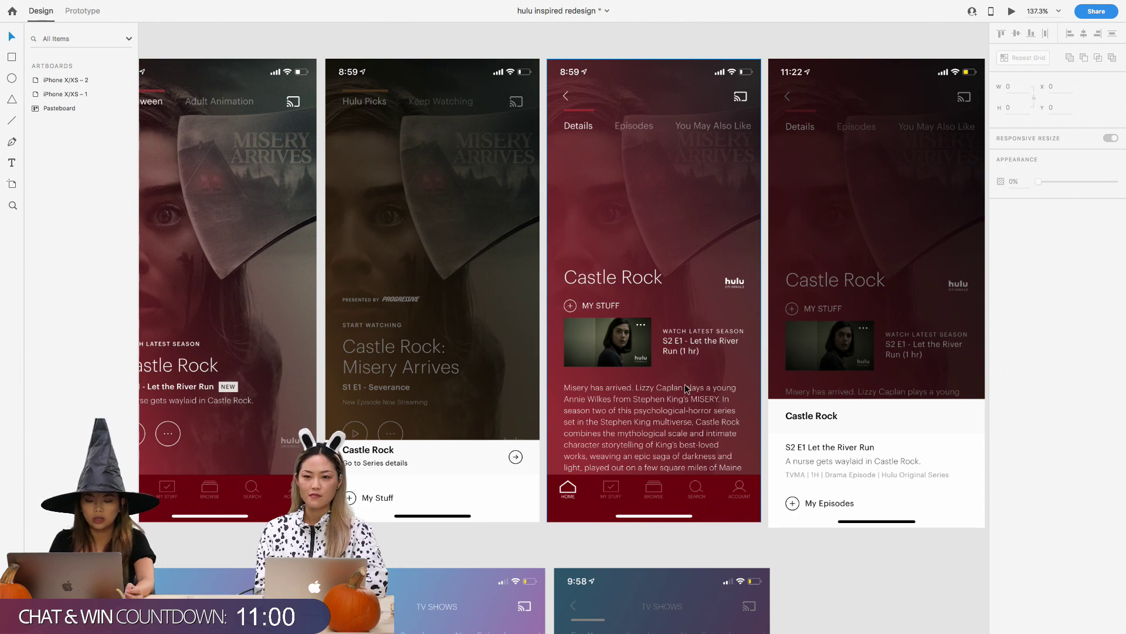
scroll(686, 388, left, 10)
scroll(685, 384, left, 5)
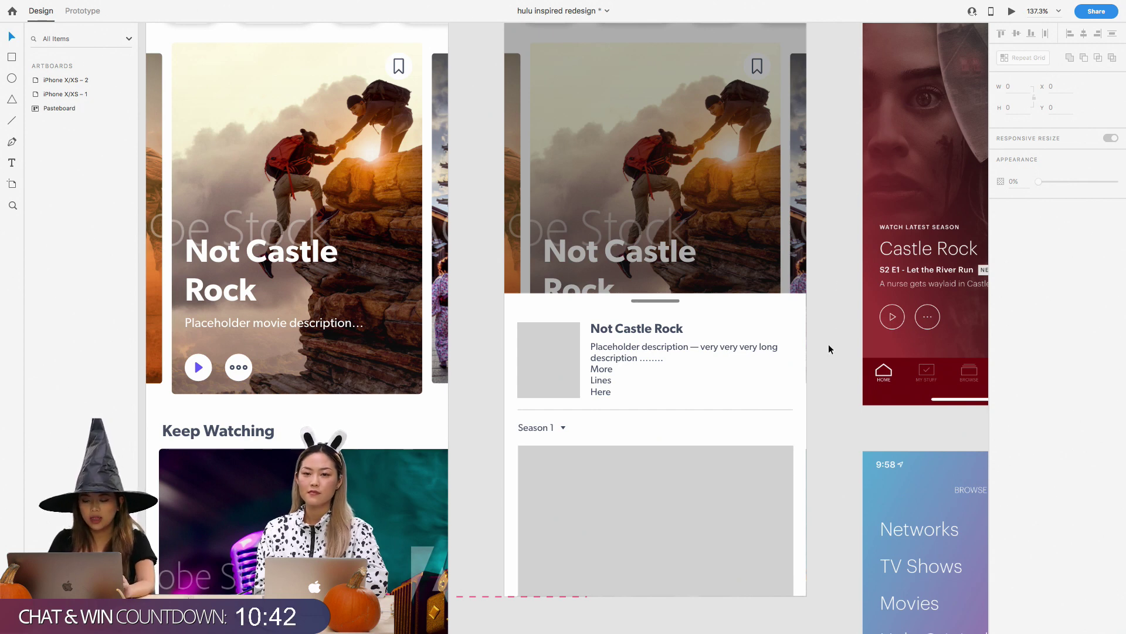
Examine the iPhone X/XS – 2 detail sheet, its placeholder description and Season 1 selector beside the existing Castle Rock screen
scroll(829, 344, down, 3)
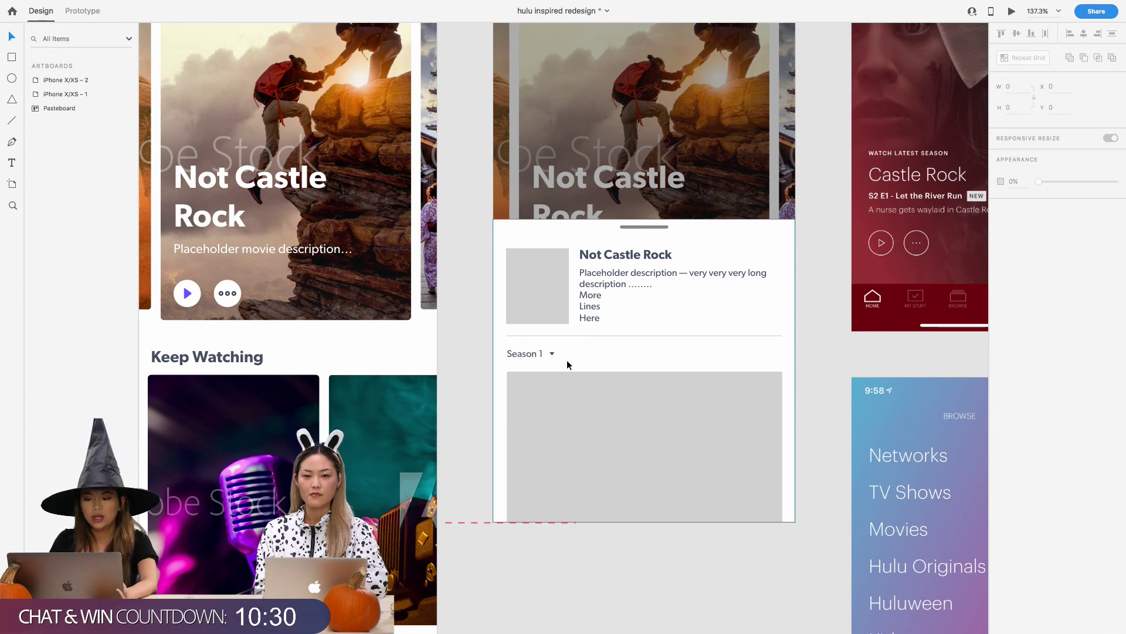
scroll(567, 364, down, 1)
scroll(567, 364, up, 2)
scroll(684, 347, right, 2)
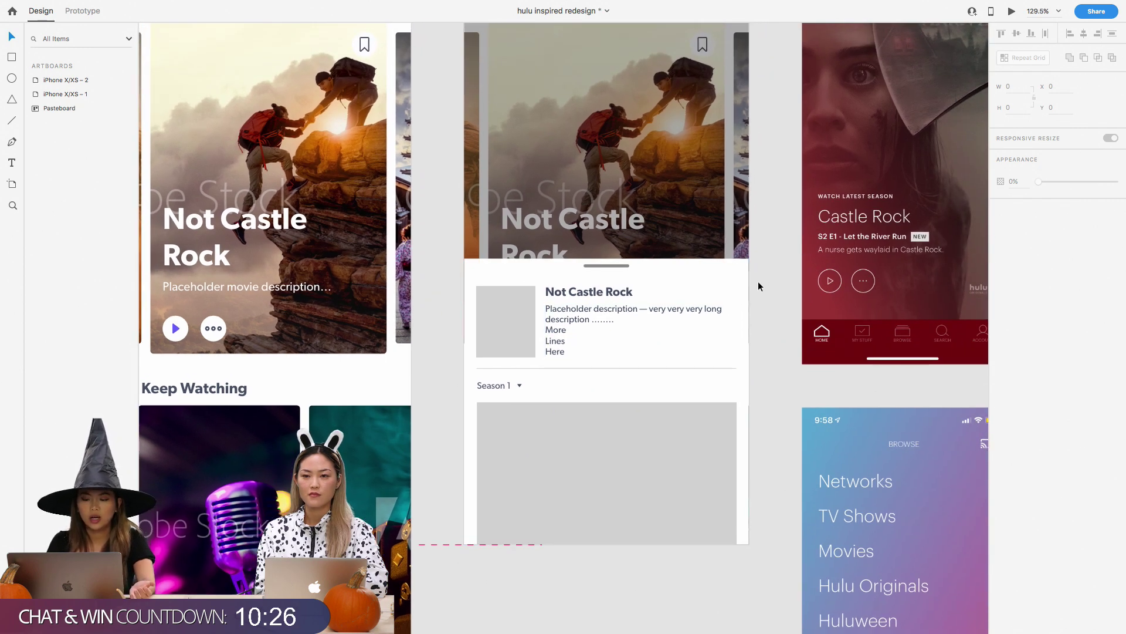
scroll(757, 280, up, 2)
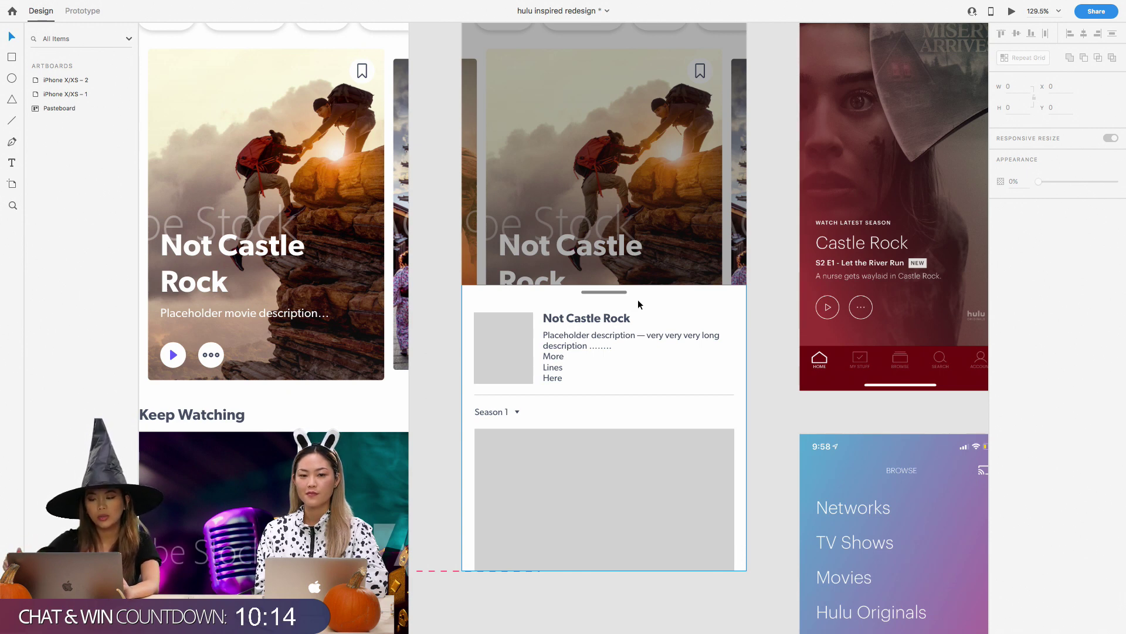
scroll(638, 301, up, 3)
scroll(638, 300, right, 2)
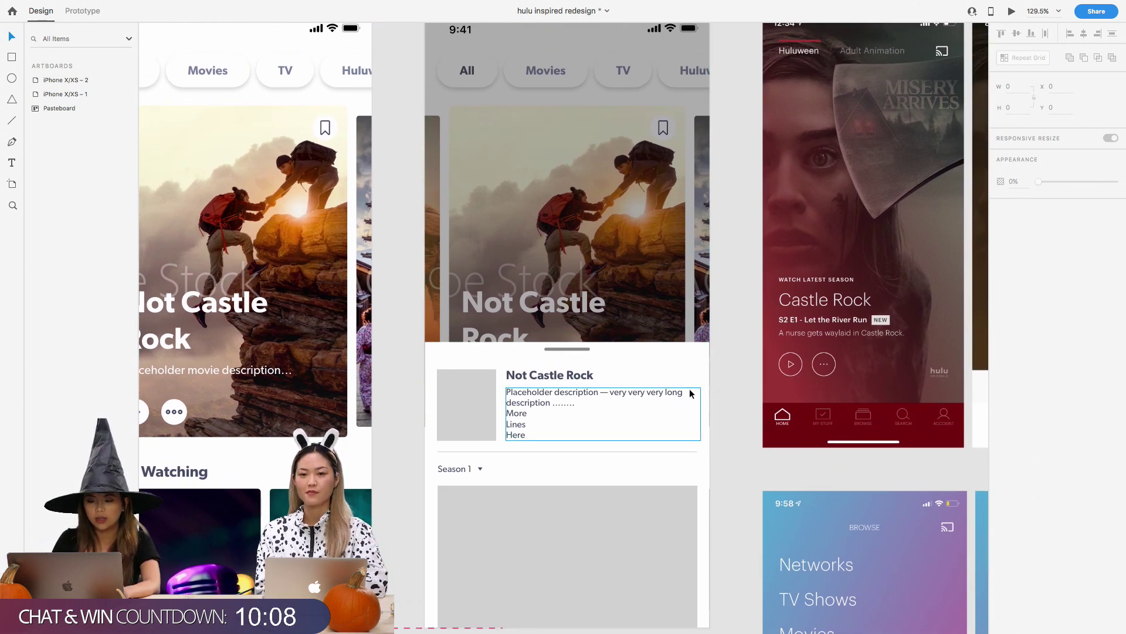
scroll(691, 393, down, 3)
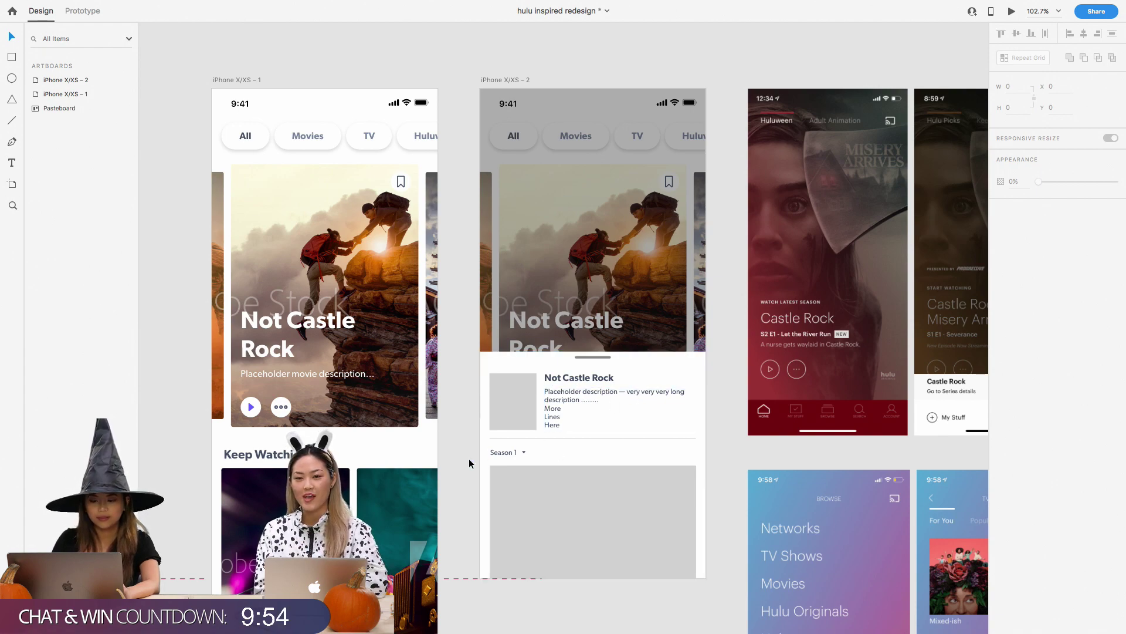
scroll(470, 458, up, 5)
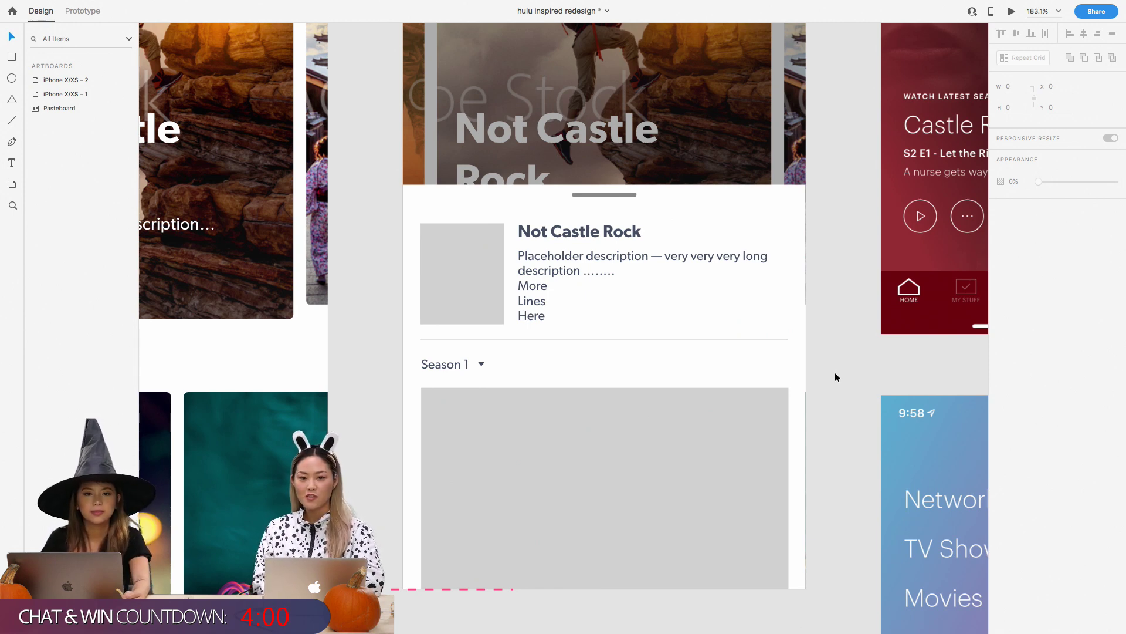
Review both redesign artboards side by side from the Keep Watching row and season placeholder up to the category pills
scroll(836, 376, down, 5)
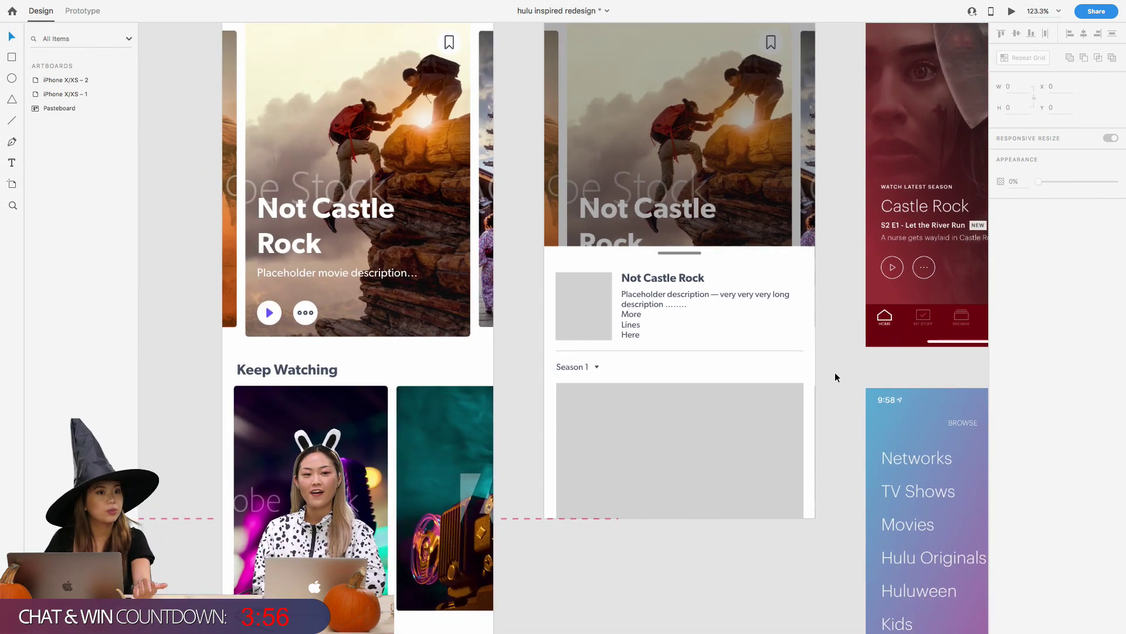
scroll(835, 372, left, 1)
scroll(835, 372, up, 1)
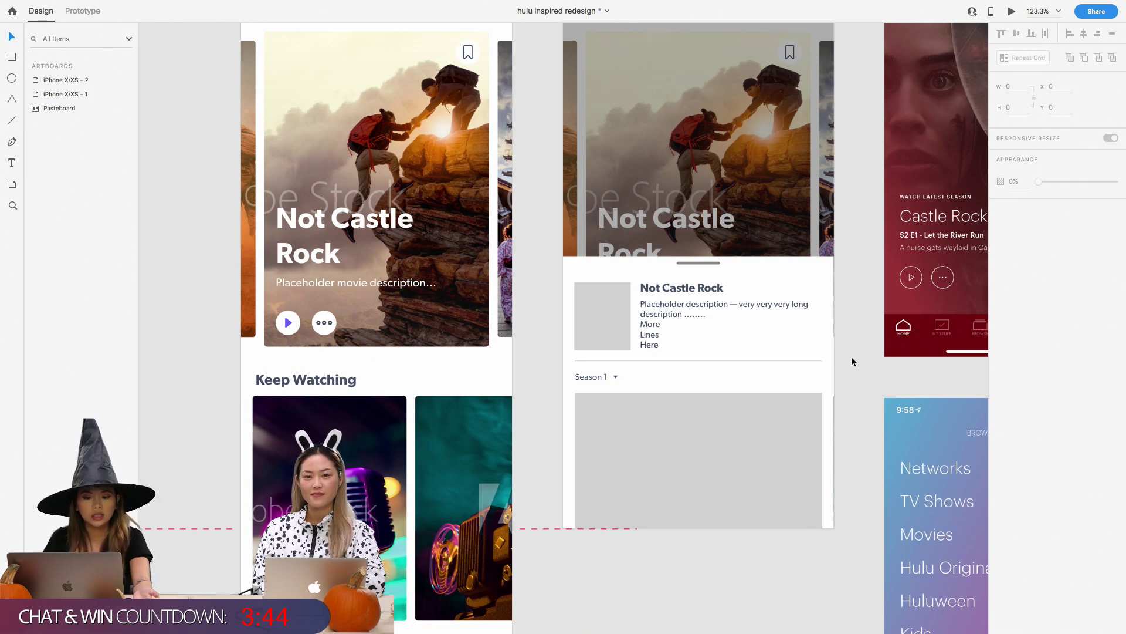
scroll(540, 378, left, 3)
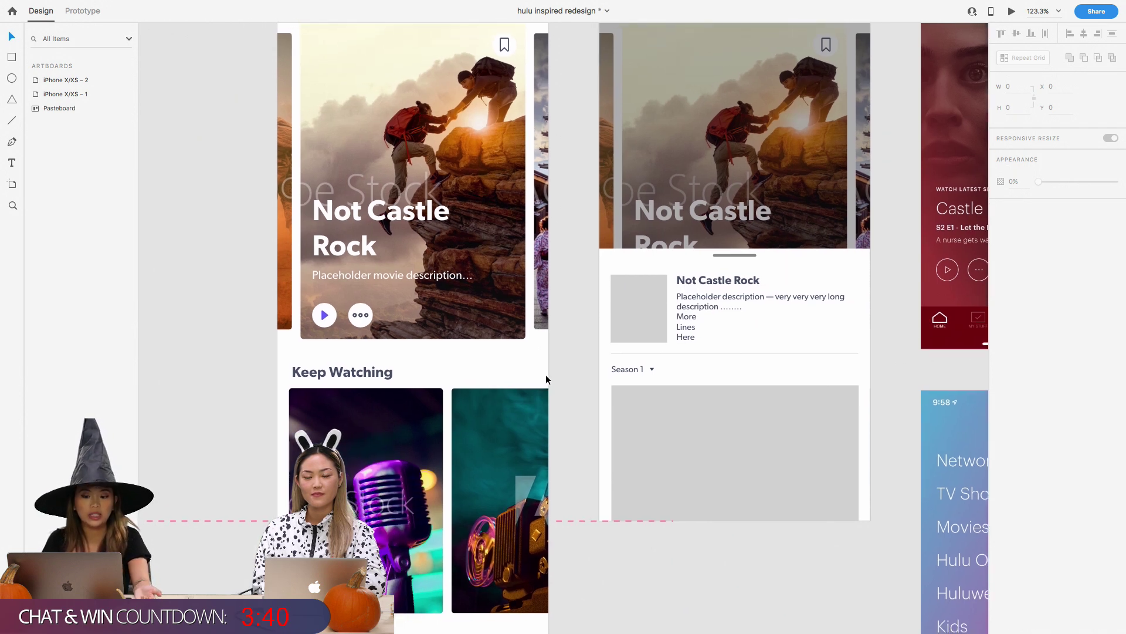
scroll(546, 376, up, 3)
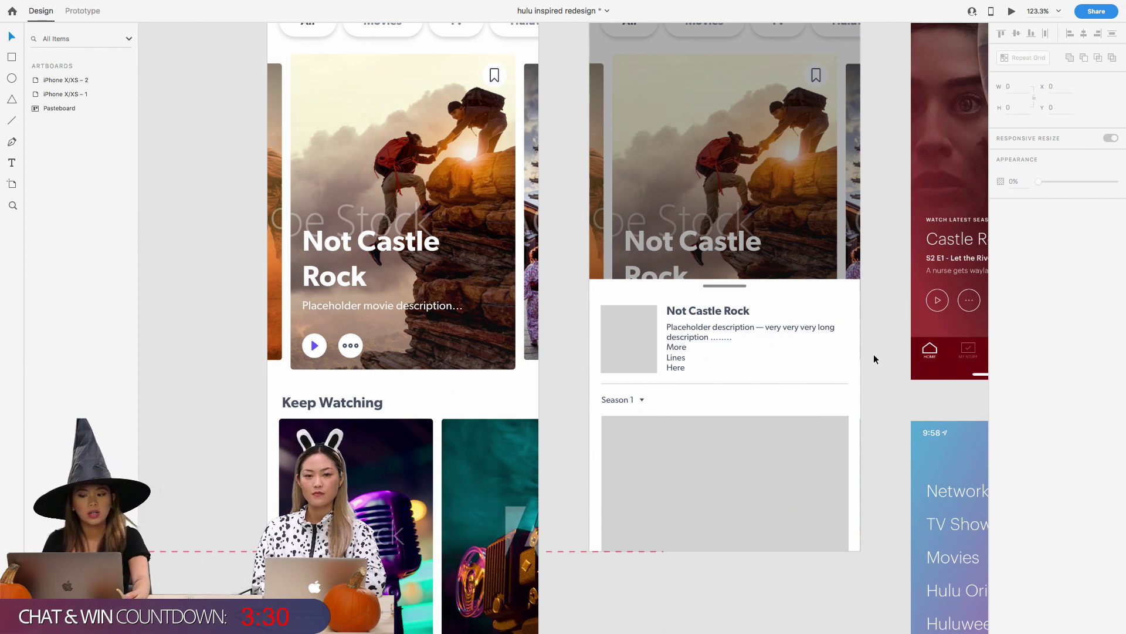
scroll(874, 359, up, 2)
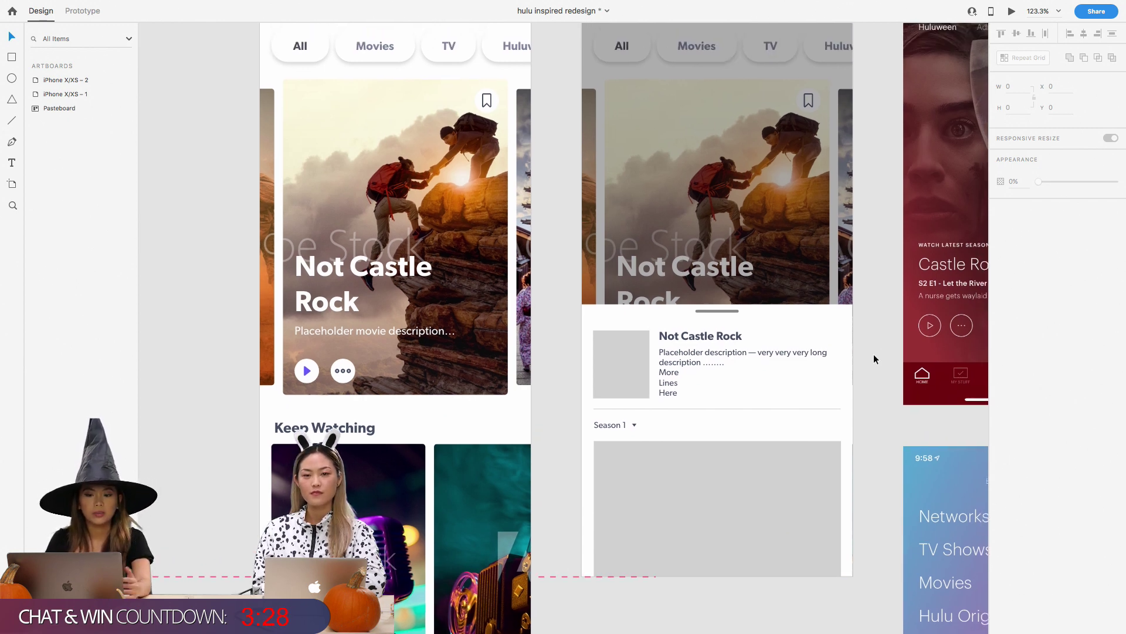
scroll(874, 359, up, 2)
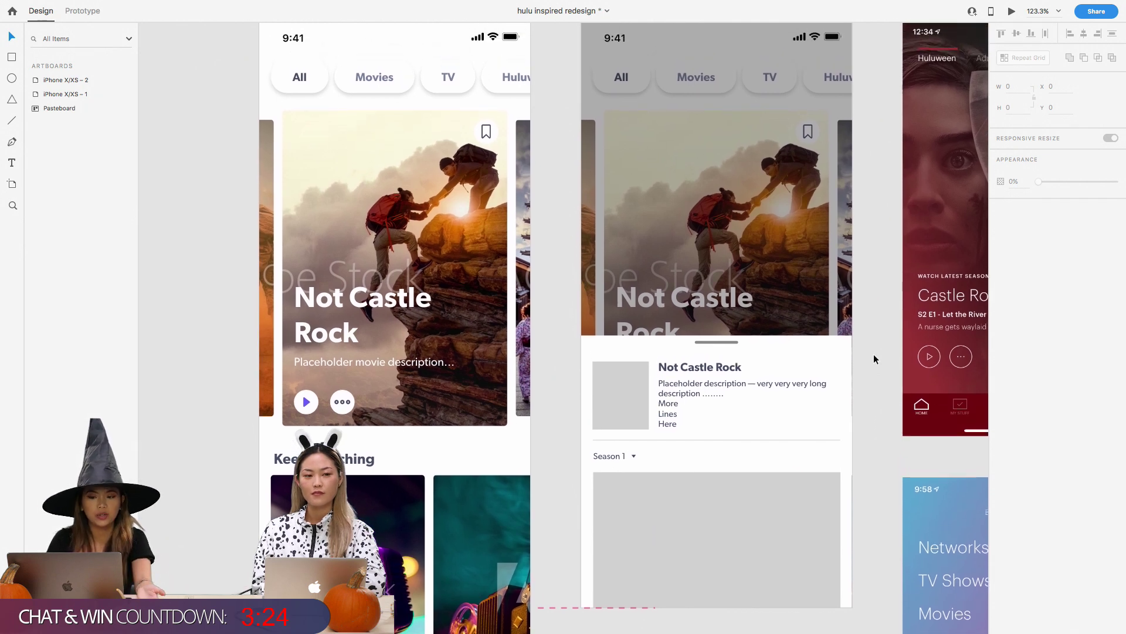
scroll(874, 359, up, 1)
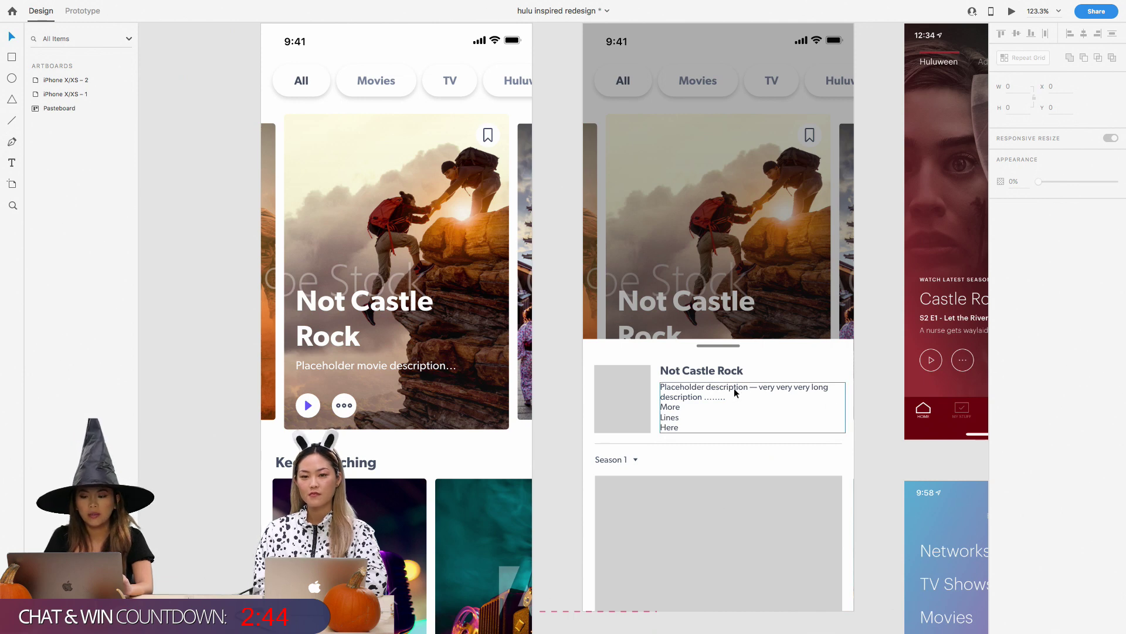
scroll(780, 399, right, 3)
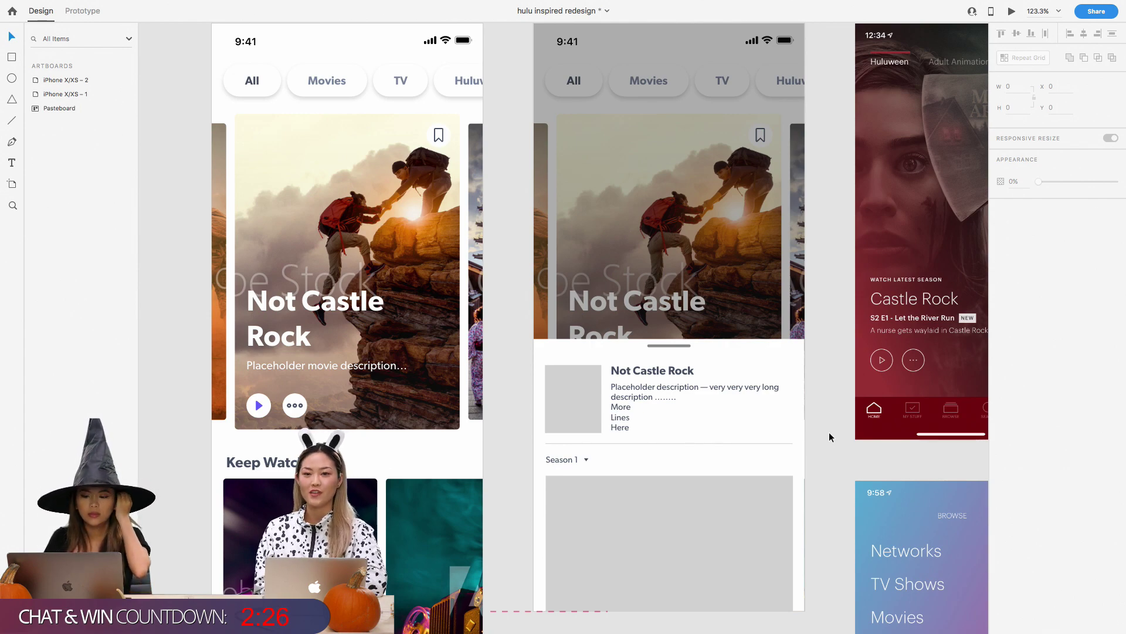
Delete the More, Lines and Here lines and the trailing dots from the detail sheet's placeholder description
click(651, 384)
scroll(674, 398, up, 5)
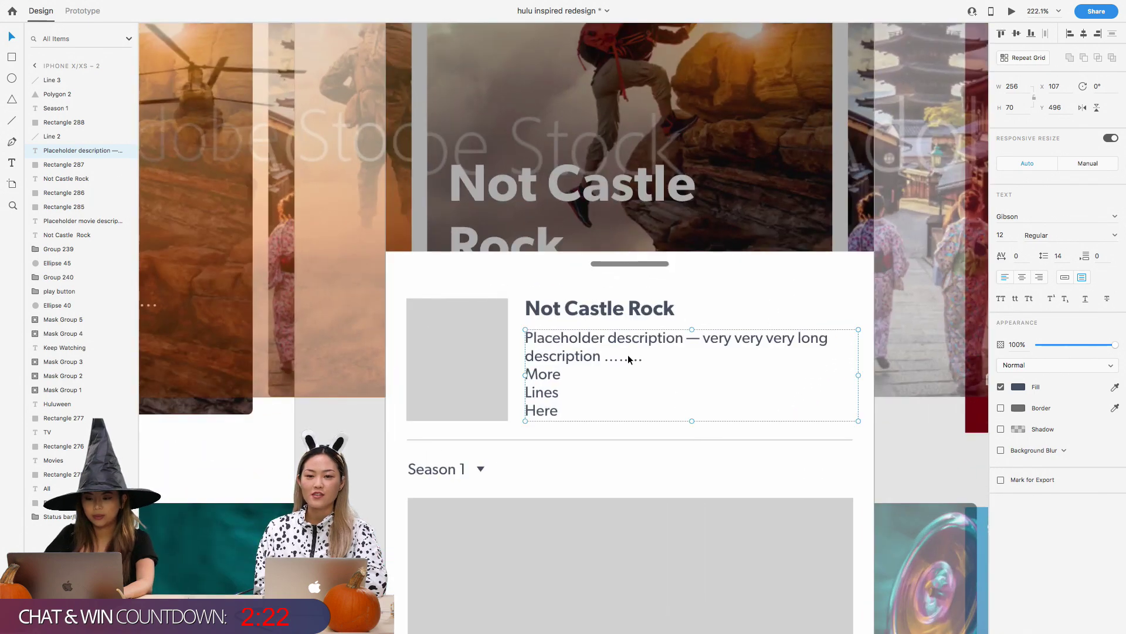
double_click(627, 357)
click(603, 357)
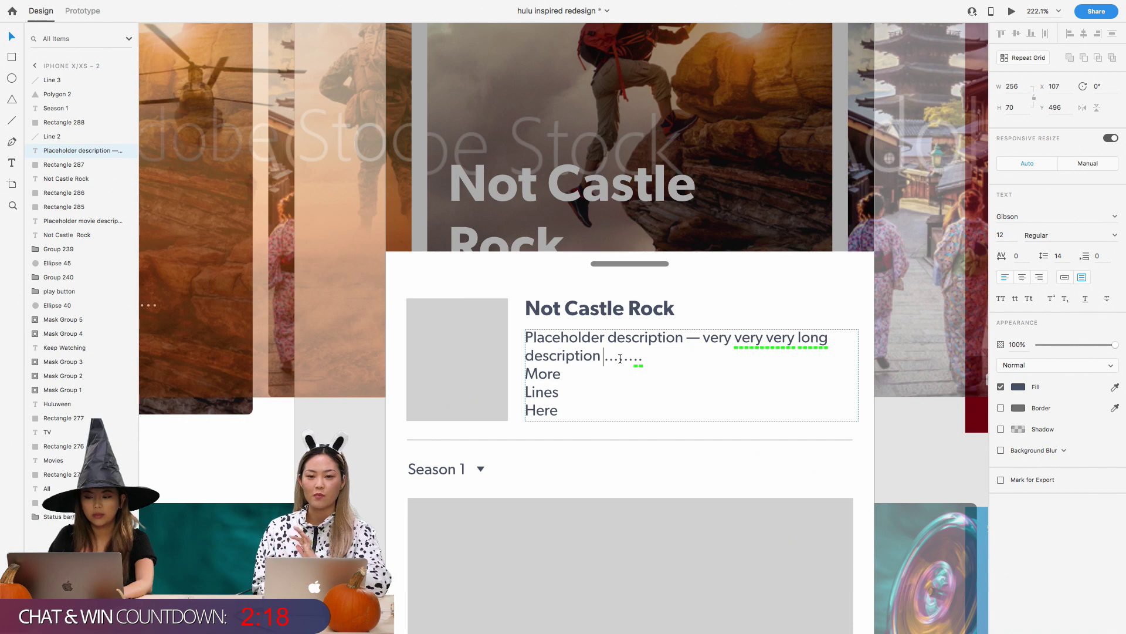
drag(575, 406, 525, 370)
key(BackSpace)
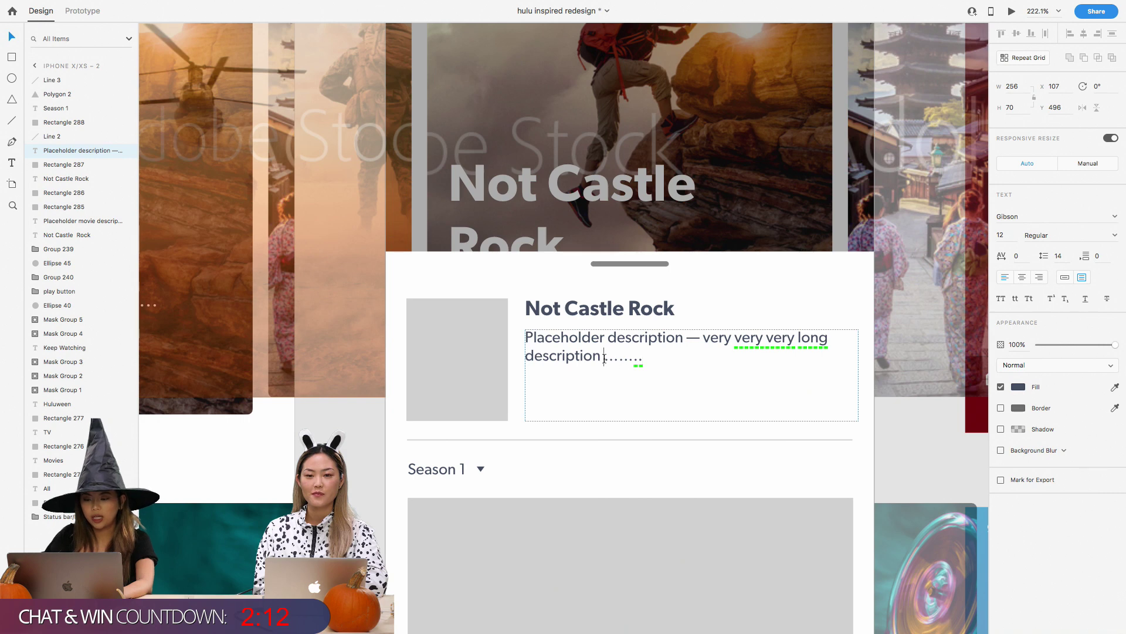
key(alt+Left)
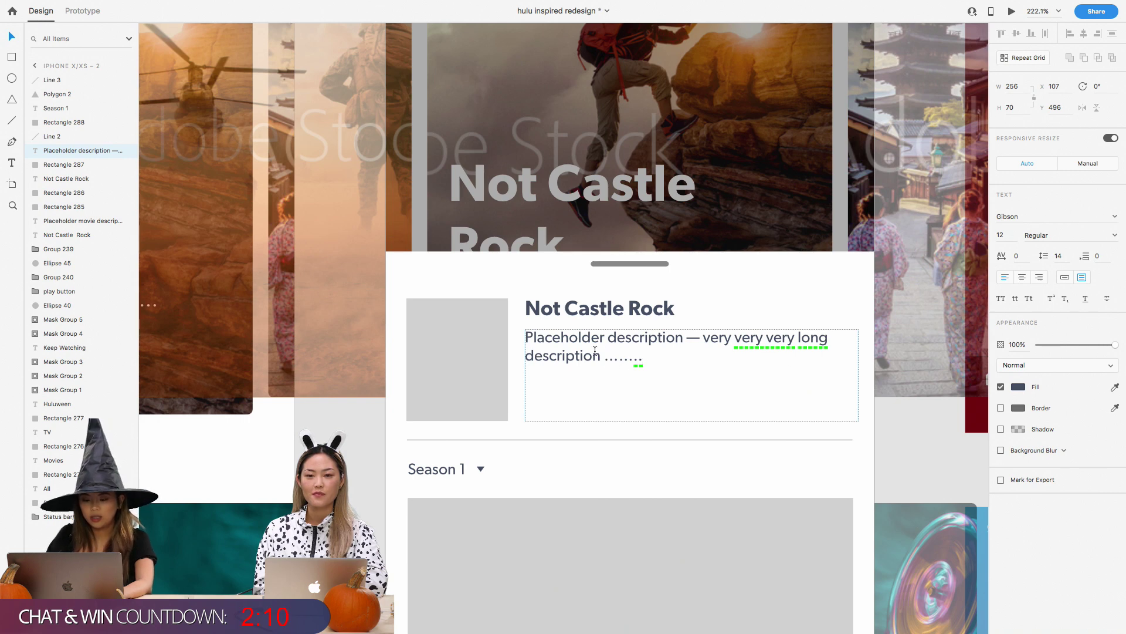
key(shift+alt+Right)
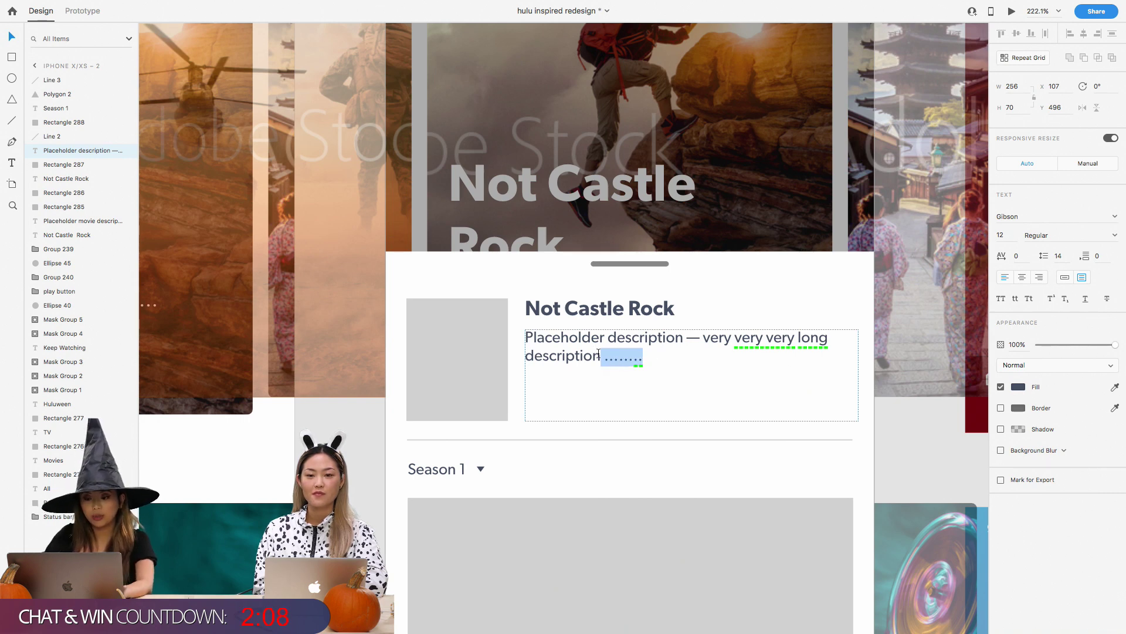
key(BackSpace)
Fill the description's text box by repeating "Placeholder description — very very very long description" until it appears four times
drag(609, 358, 528, 335)
key(super+c)
key(Right)
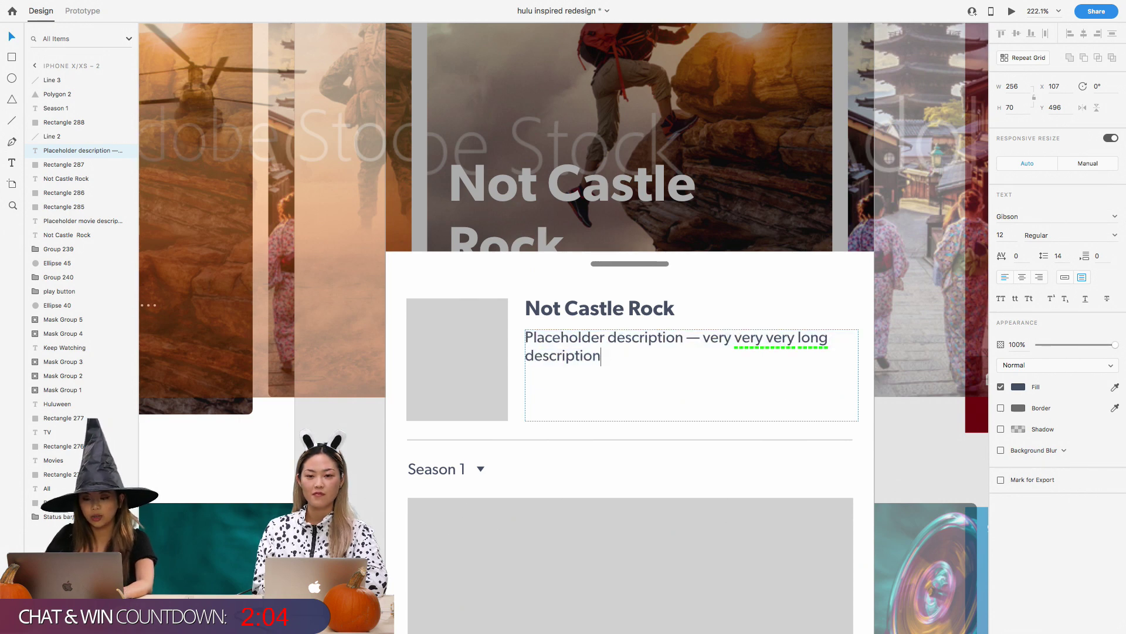
key(super+v)
key(super+v)
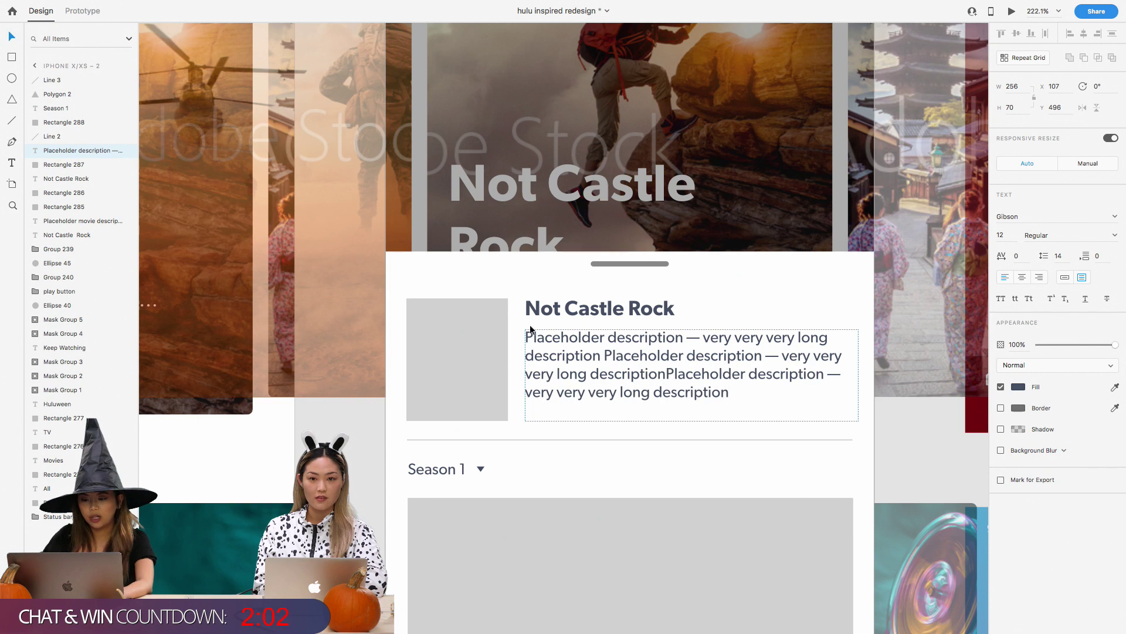
click(666, 374)
key(super+v)
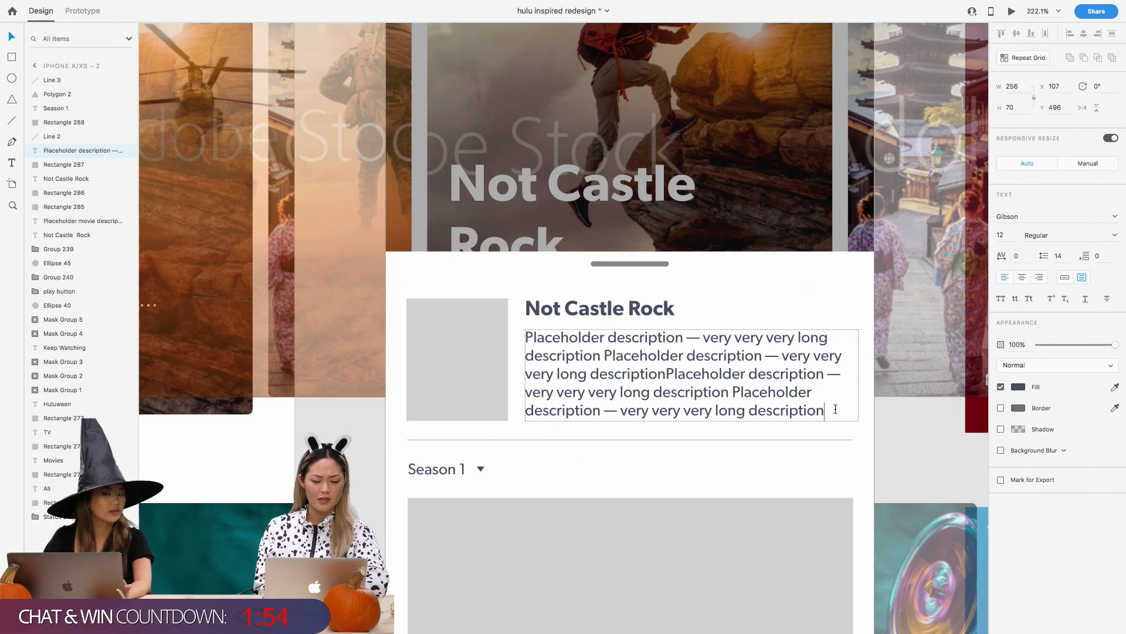
key(Escape)
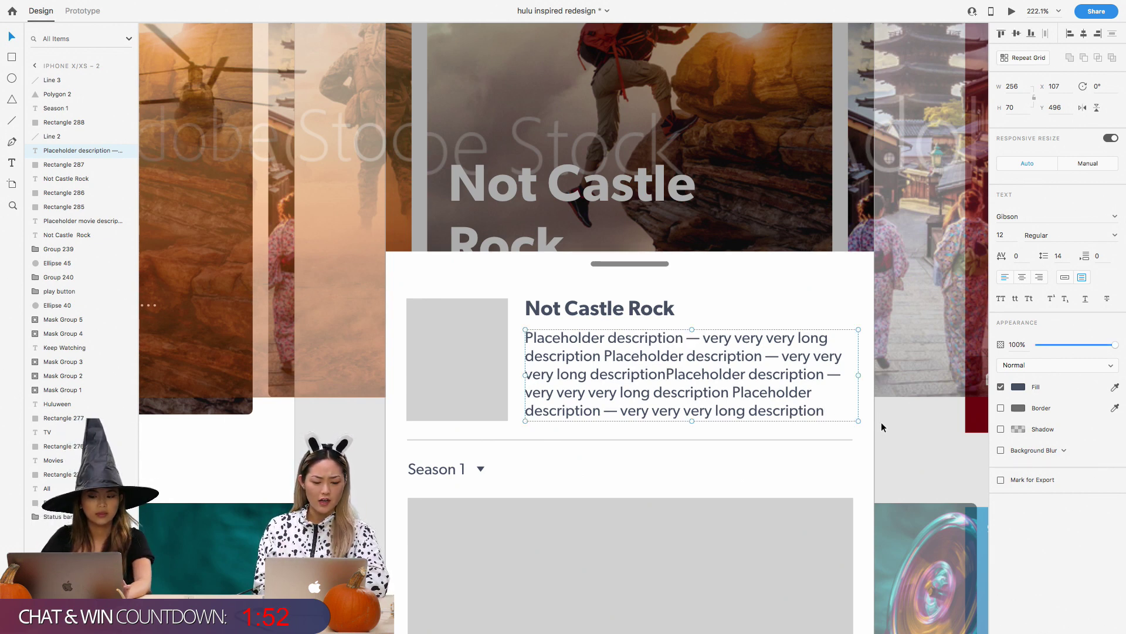
click(866, 439)
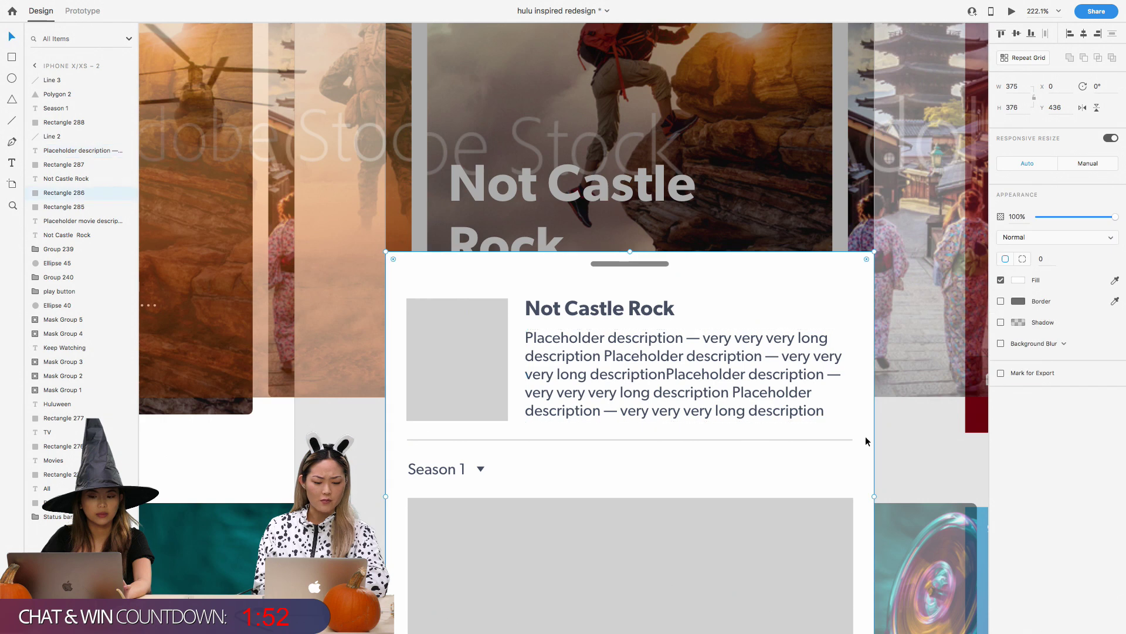
Replace the closing words "long description" of the detail sheet's description with an ellipsis "..."
double_click(825, 414)
click(824, 414)
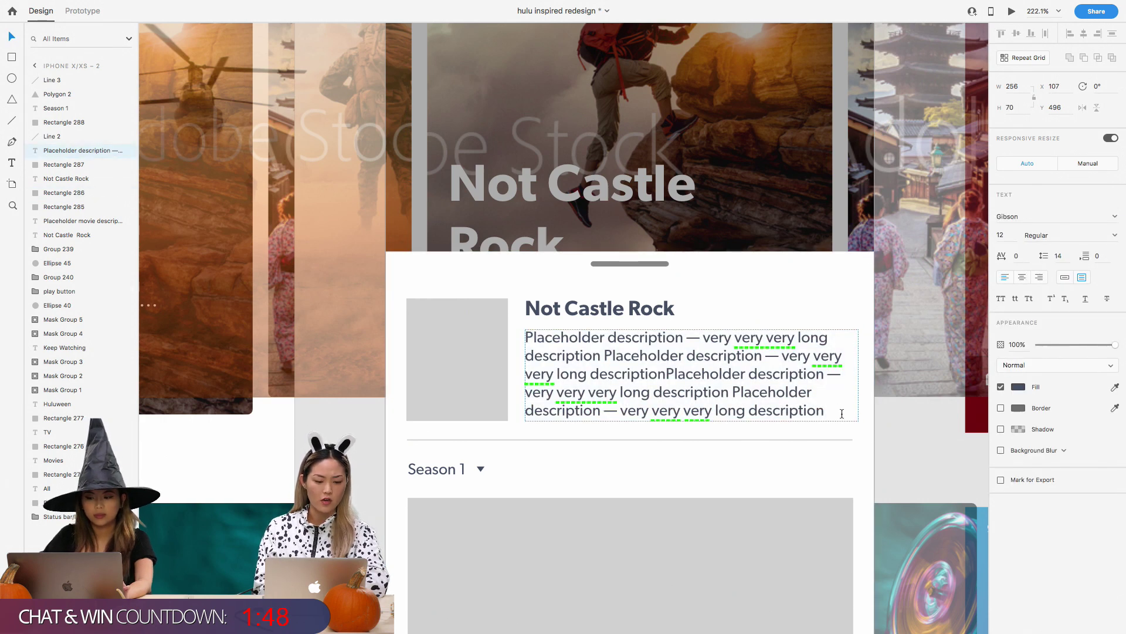
drag(824, 411, 751, 409)
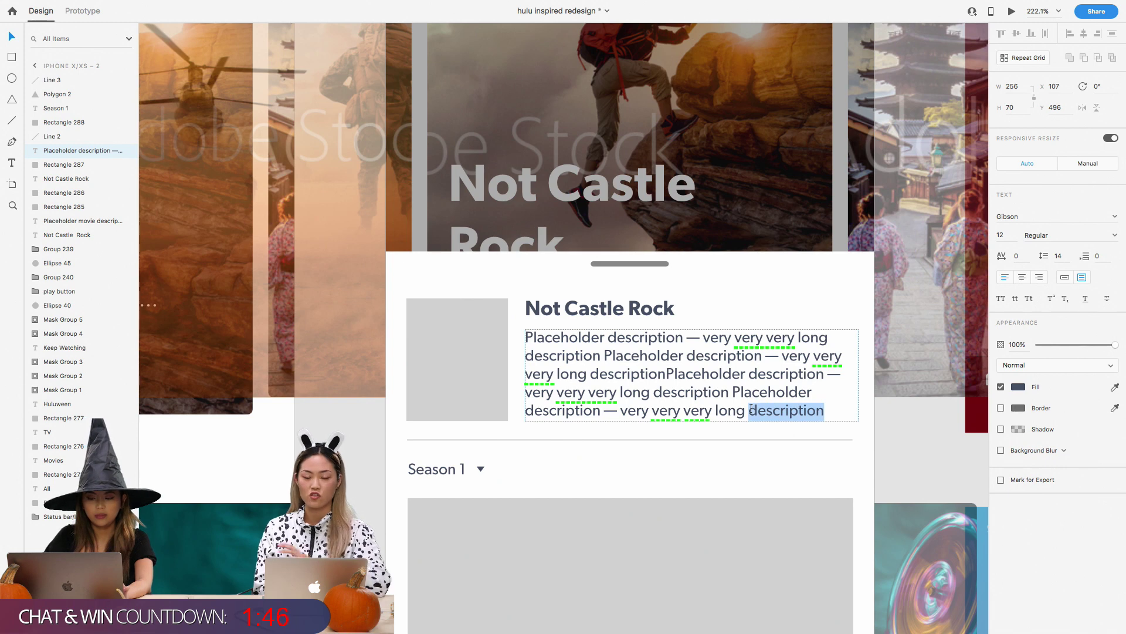
key(BackSpace)
key(BackSpace)
key(BackSpace)
key(BackSpace)
key(BackSpace)
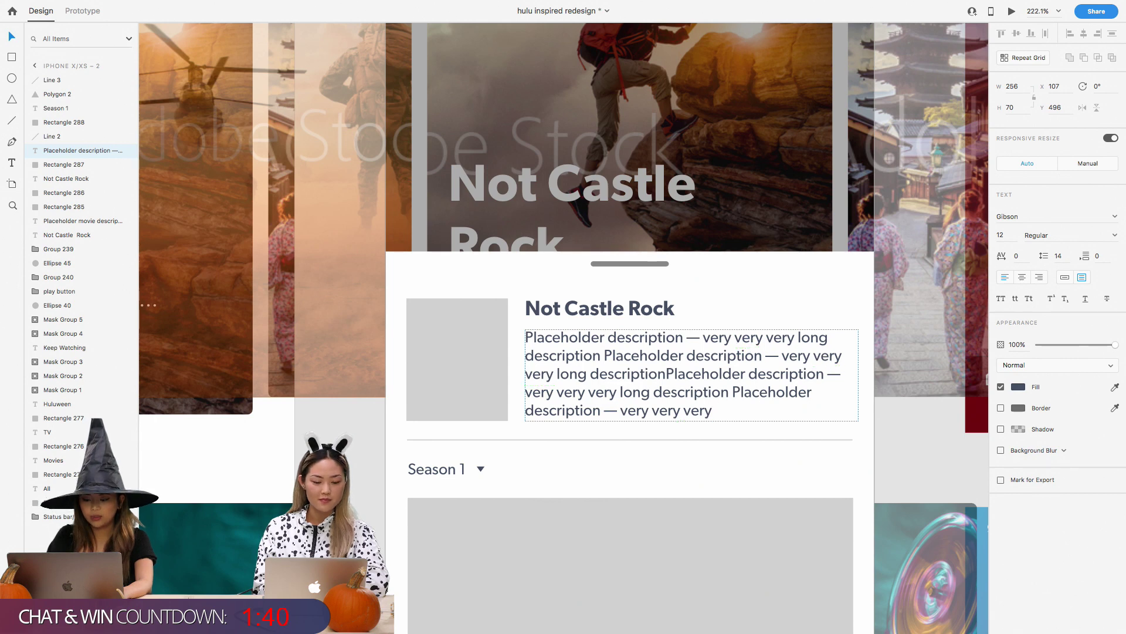
text(...)
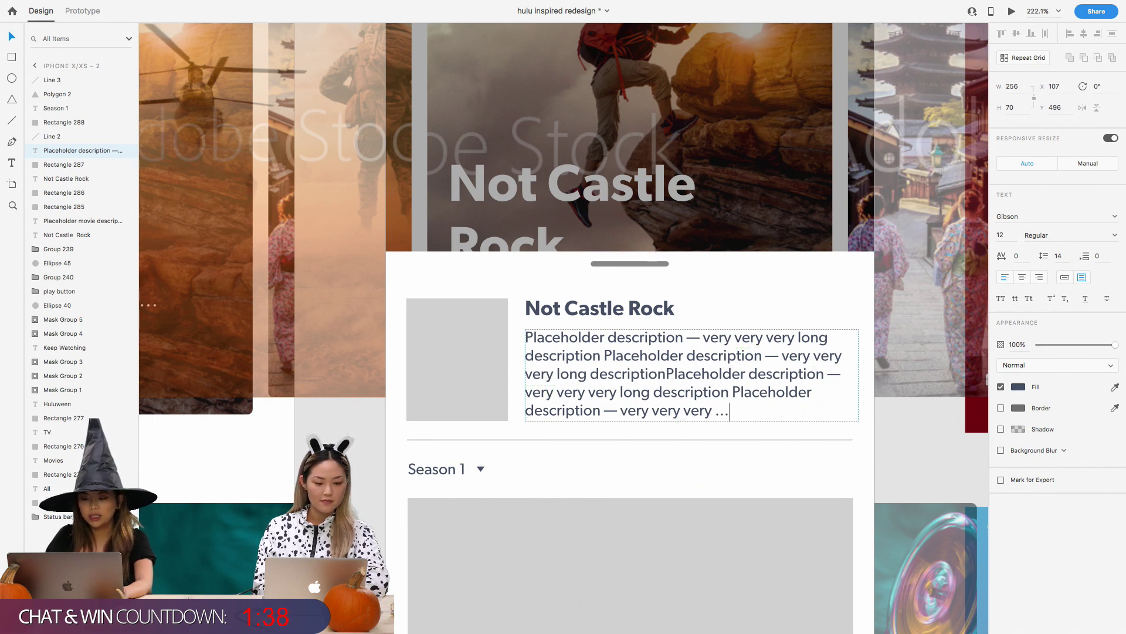
key(Escape)
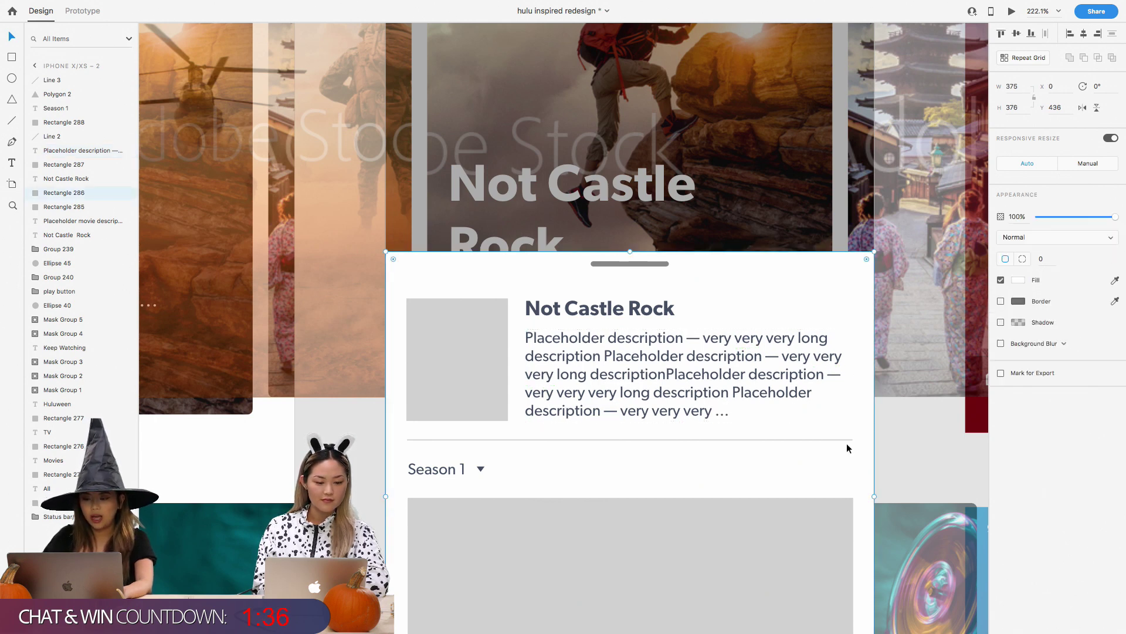
click(902, 448)
Add an underlined "See more" text in Gibson Regular 12 just below the end of the detail sheet's description
scroll(900, 444, right, 3)
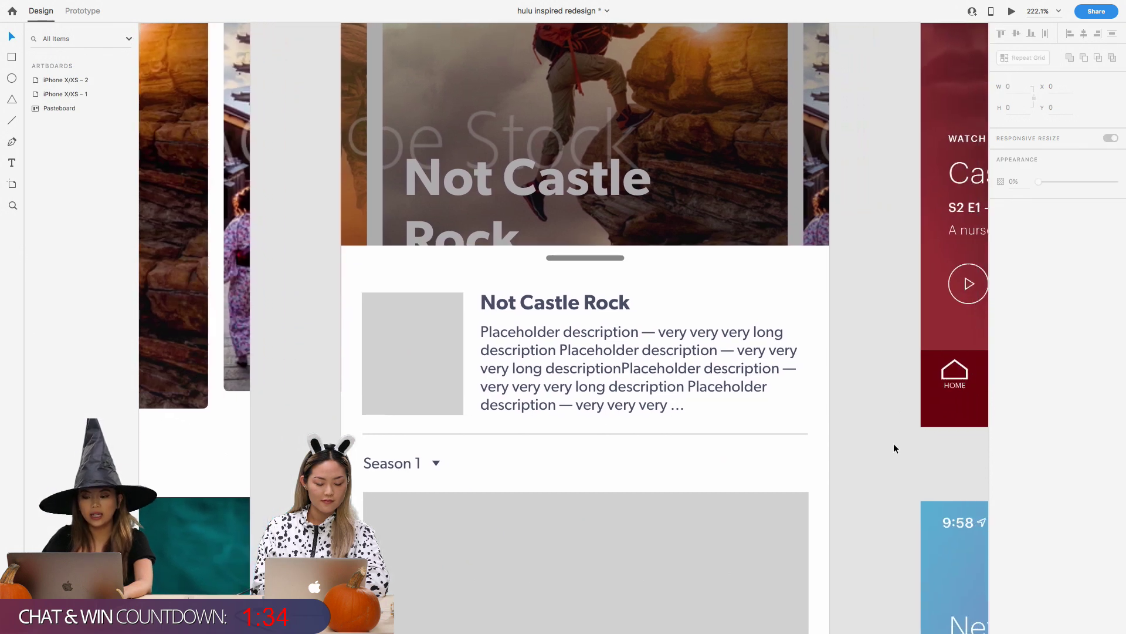
click(759, 418)
text(see more)
key(Escape)
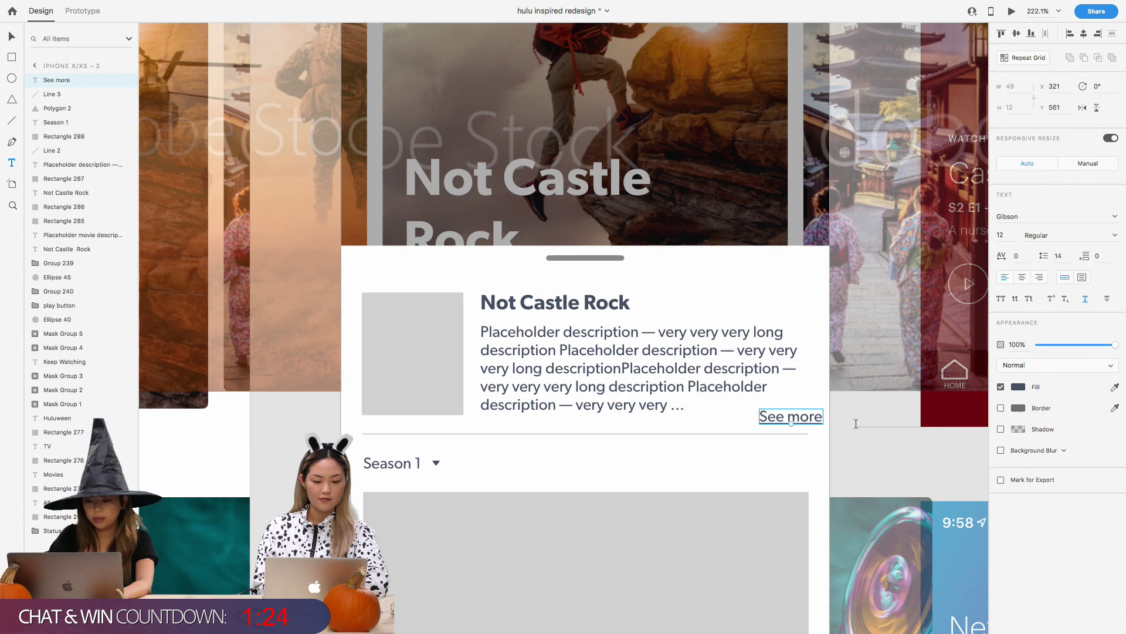
click(844, 432)
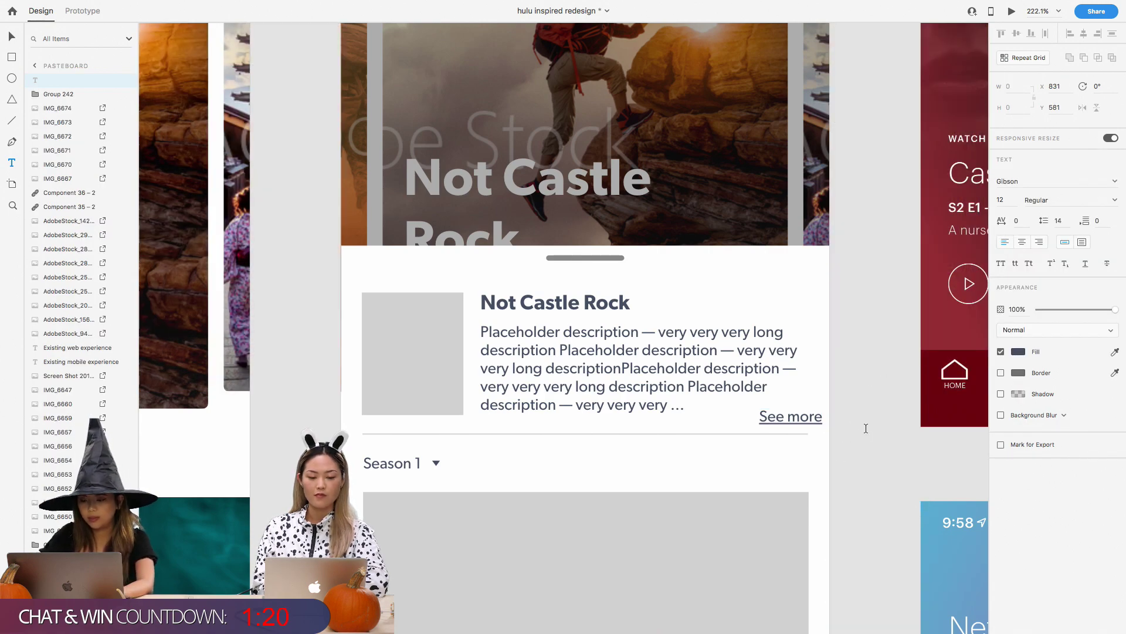
key(Escape)
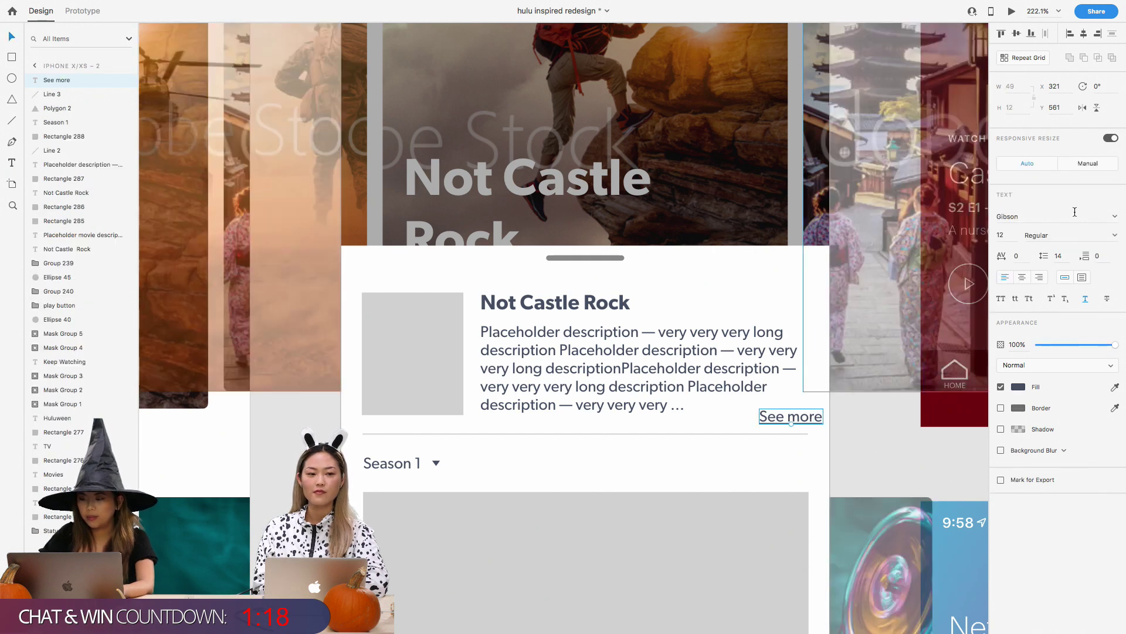
Move the "See more" text to about X 306, Y 566, just above the divider line
click(1007, 234)
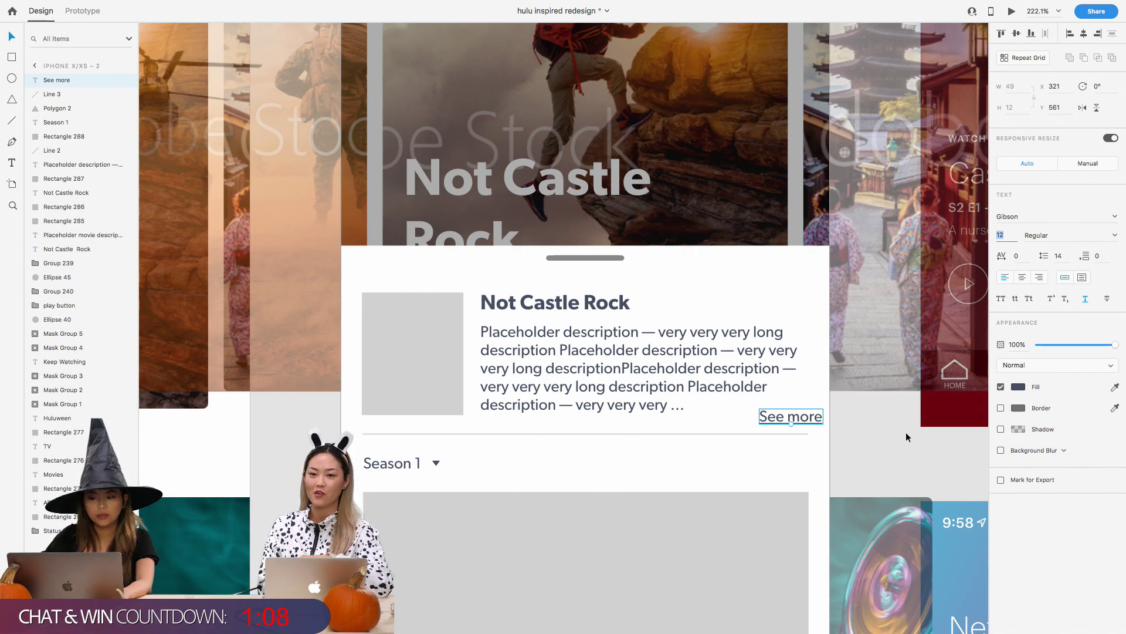
click(882, 436)
mouse_move(800, 423)
mouse_down()
mouse_move(783, 406)
mouse_move(781, 428)
mouse_up()
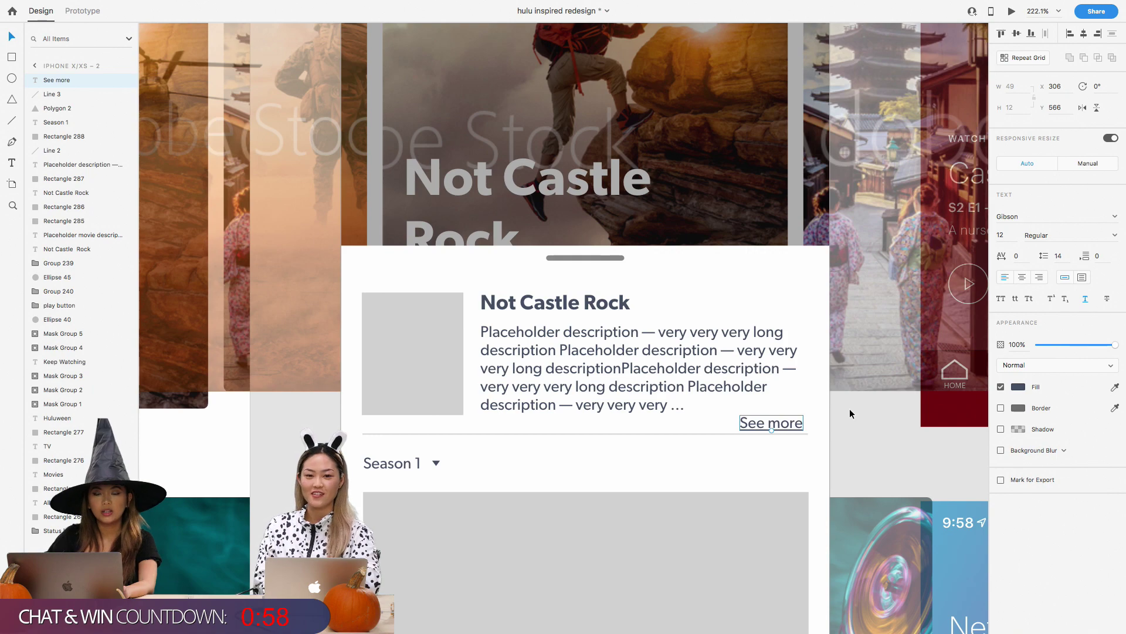
Move "See more" to X 310 at the divider's end, and shift the divider, Season 1 label with arrow, and gray rectangle slightly down
drag(782, 429, 787, 429)
scroll(824, 462, down, 3)
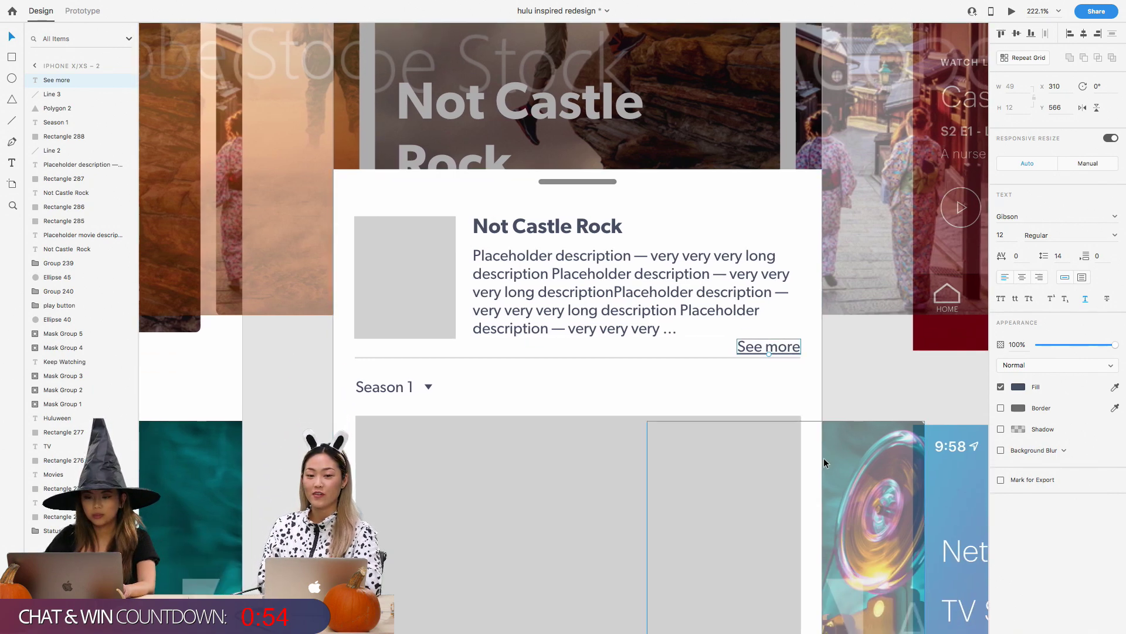
scroll(824, 458, down, 3)
click(562, 345)
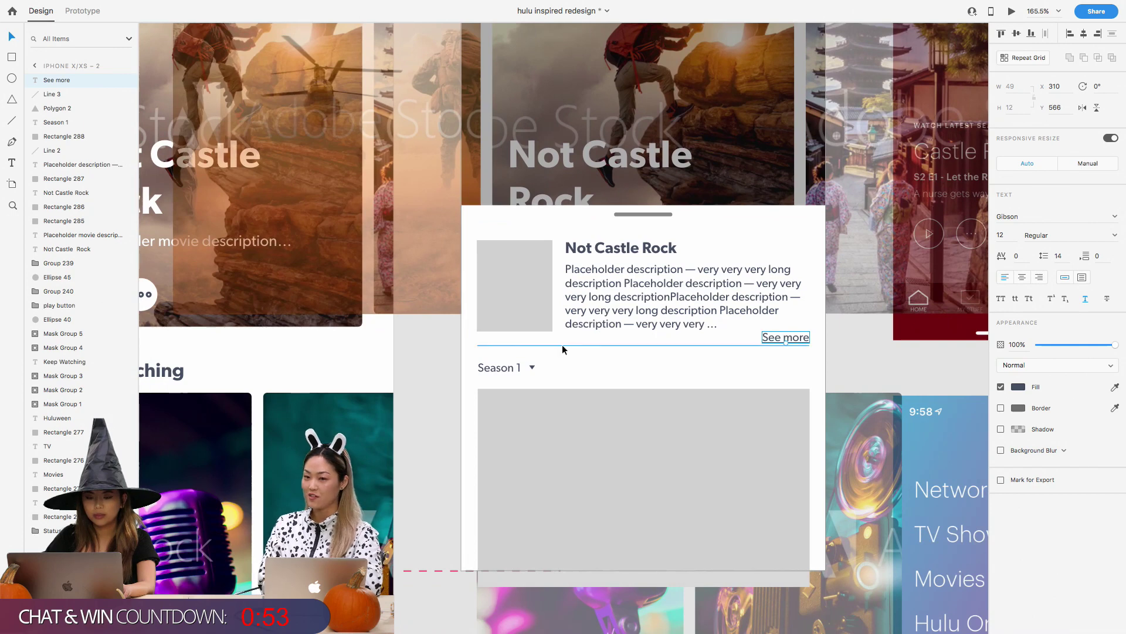
shift+click(532, 368)
shift+click(504, 366)
shift+click(546, 421)
drag(547, 422, 548, 441)
click(860, 343)
scroll(860, 339, up, 5)
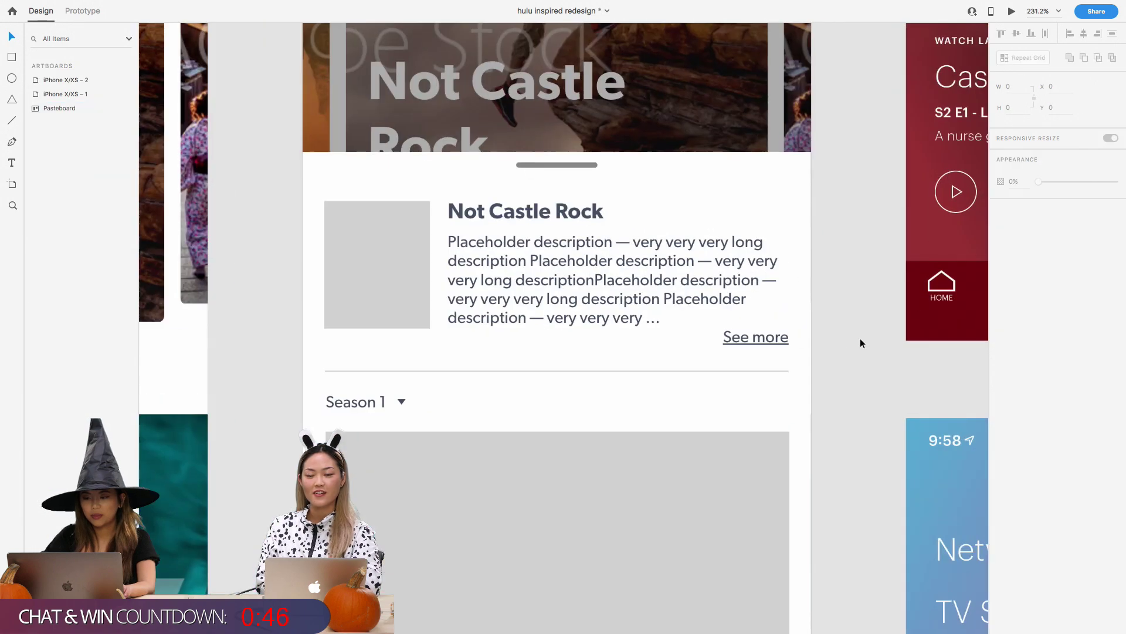
Move the "See more" text to X 107, Y 574, aligned with the start of the description text
drag(763, 339, 763, 348)
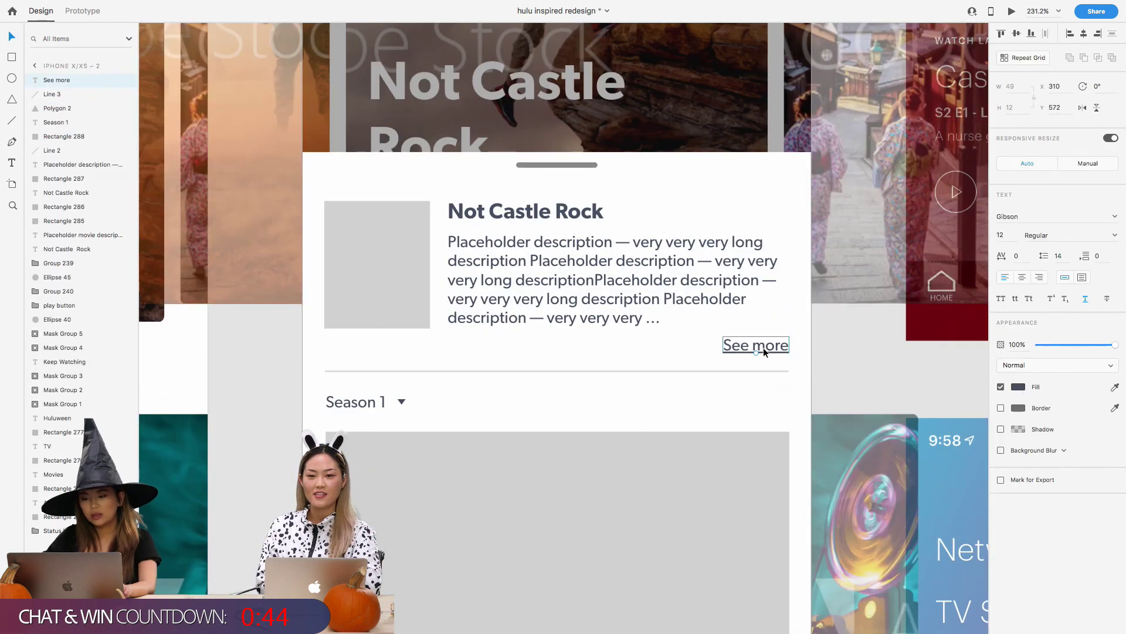
drag(763, 347, 472, 346)
key(Down)
key(Down)
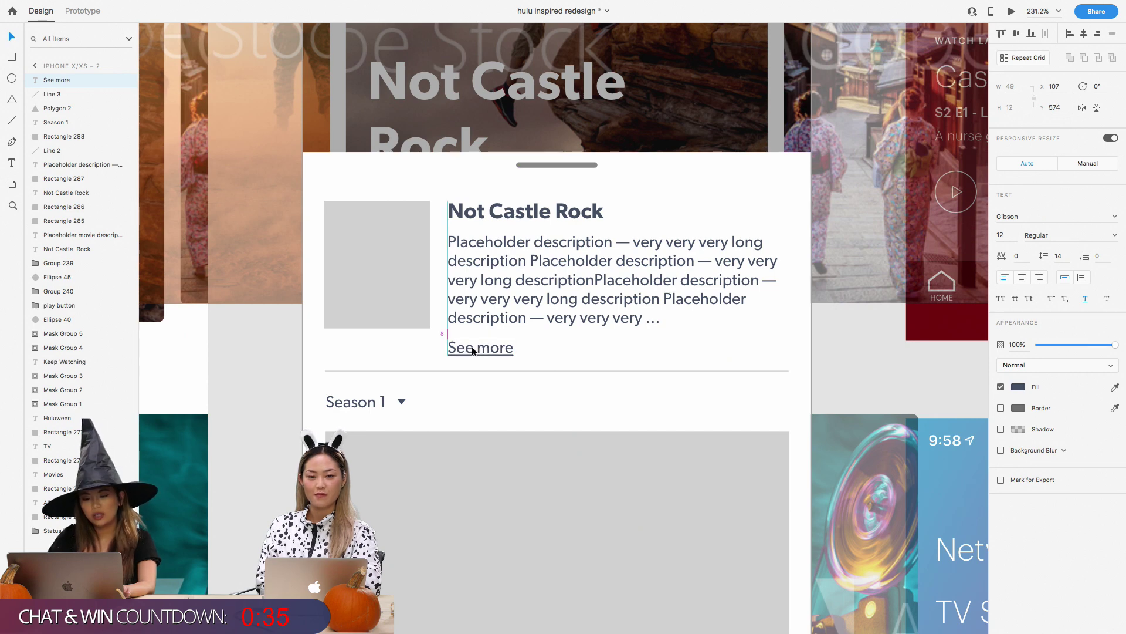
Nudge the divider line, Season 1 label, its arrow and the gray rectangle down together to Y 599.5
click(536, 370)
shift+click(403, 403)
shift+click(354, 402)
shift+click(390, 442)
key(Down)
key(Down)
key(Down)
key(Down)
key(Up)
key(Up)
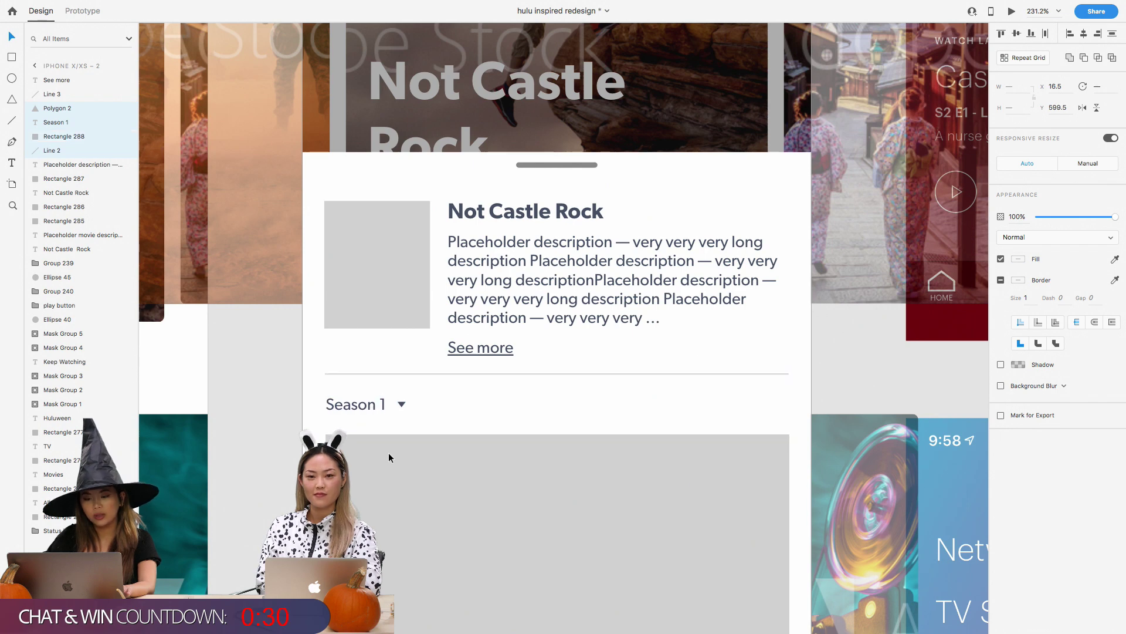
click(850, 377)
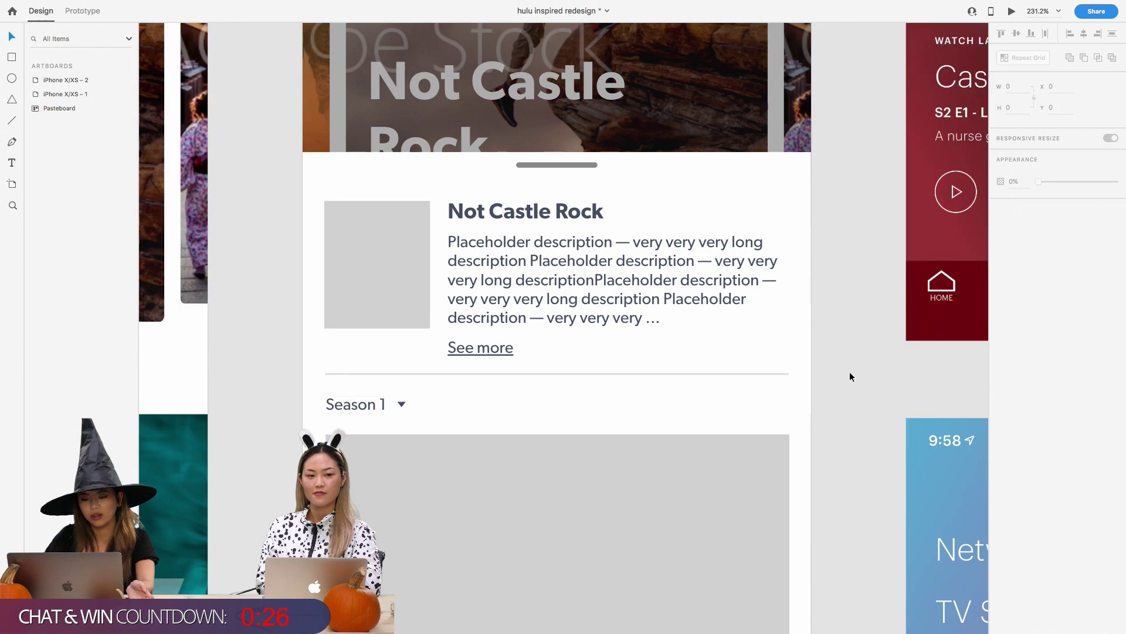
Insert "long long long" before the ellipsis at the end of the detail sheet's description
scroll(851, 376, down, 2)
scroll(850, 377, down, 2)
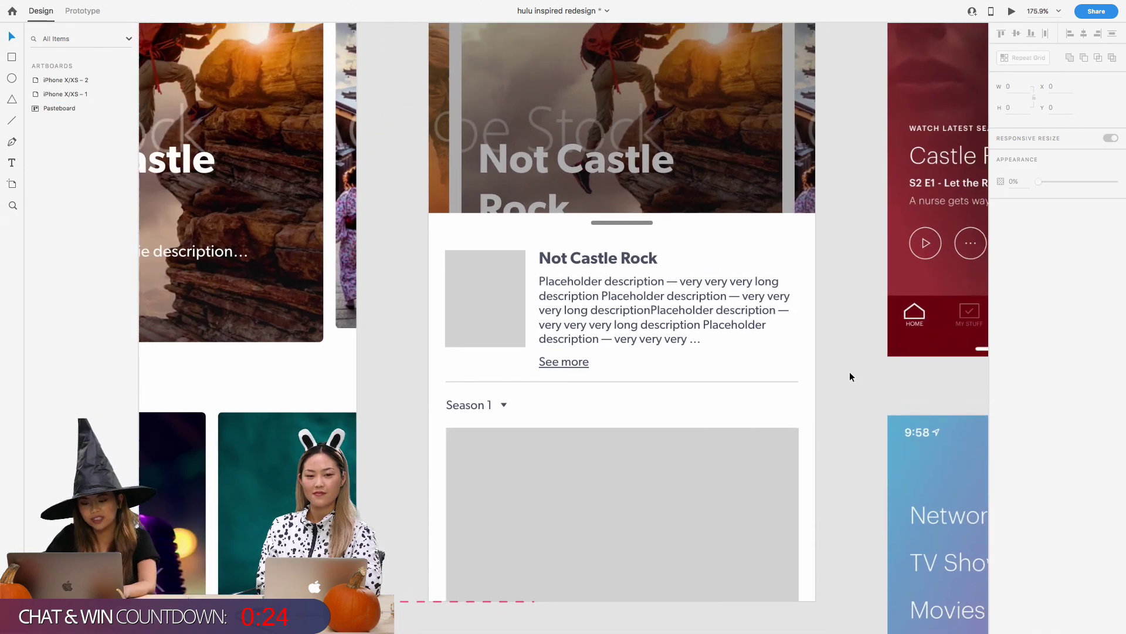
scroll(850, 377, down, 2)
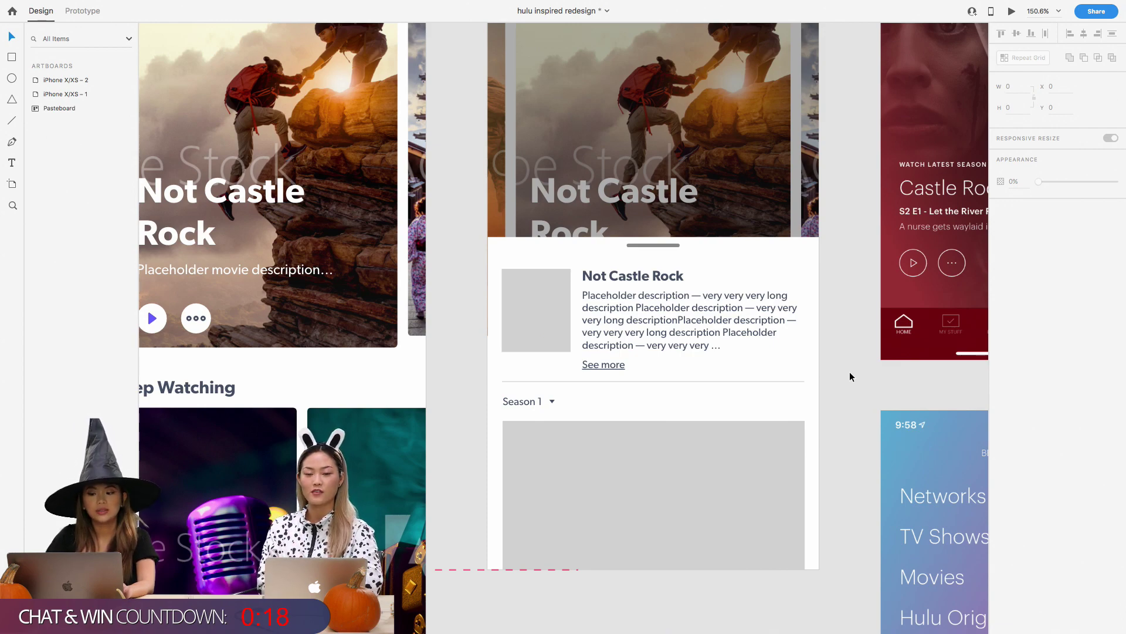
double_click(687, 344)
click(707, 346)
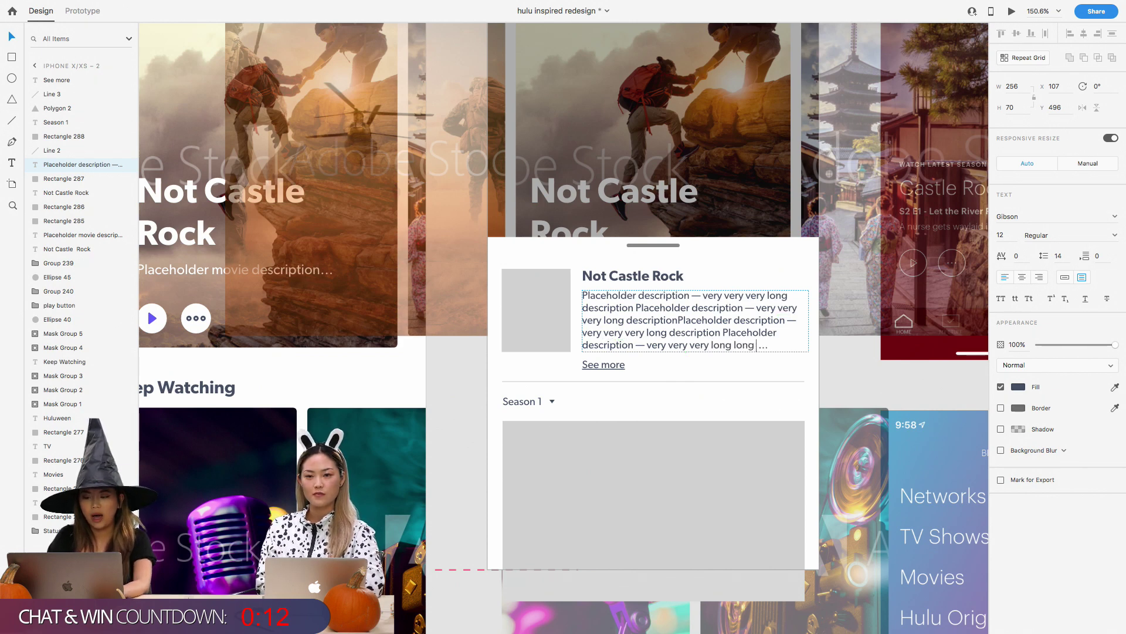
click(847, 373)
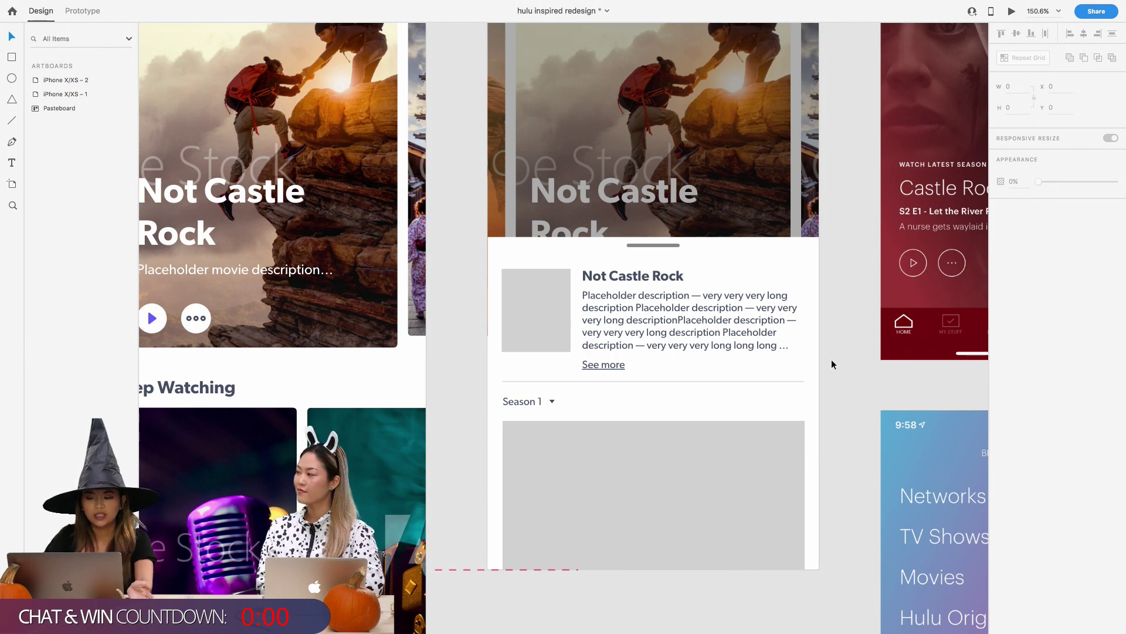
Try a shorter description by deleting everything after its second "very very very"
scroll(832, 359, up, 3)
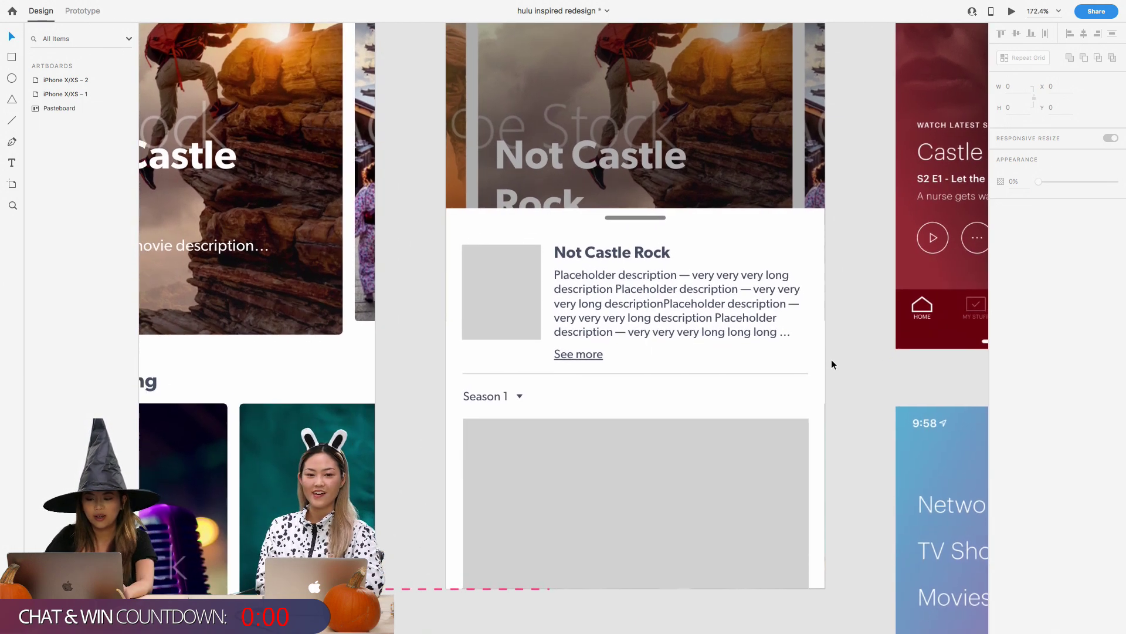
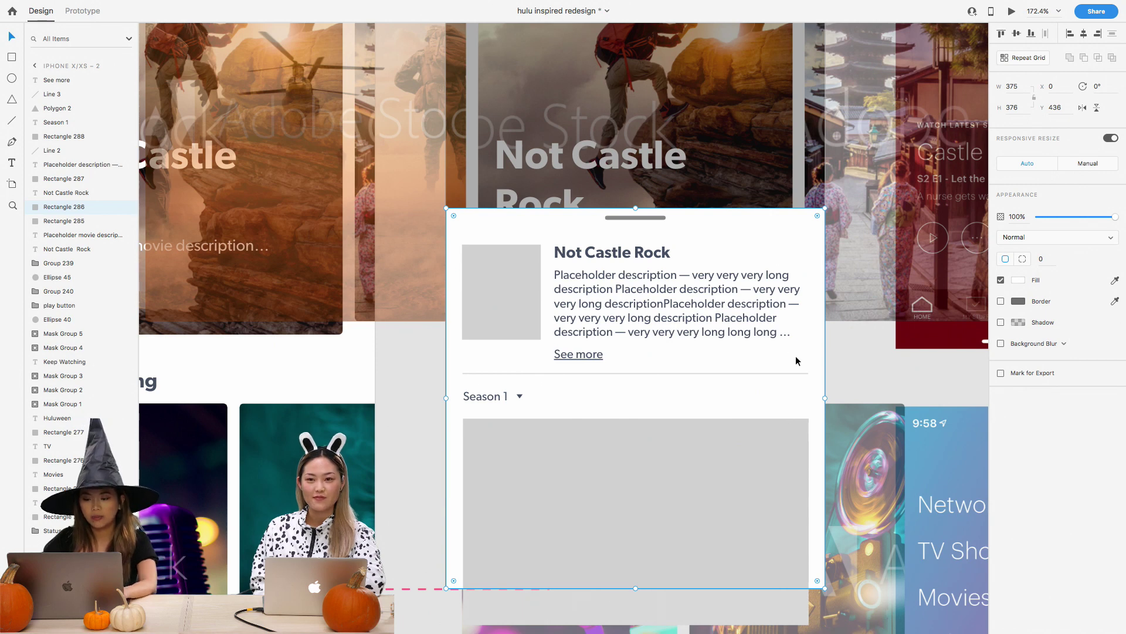
double_click(738, 336)
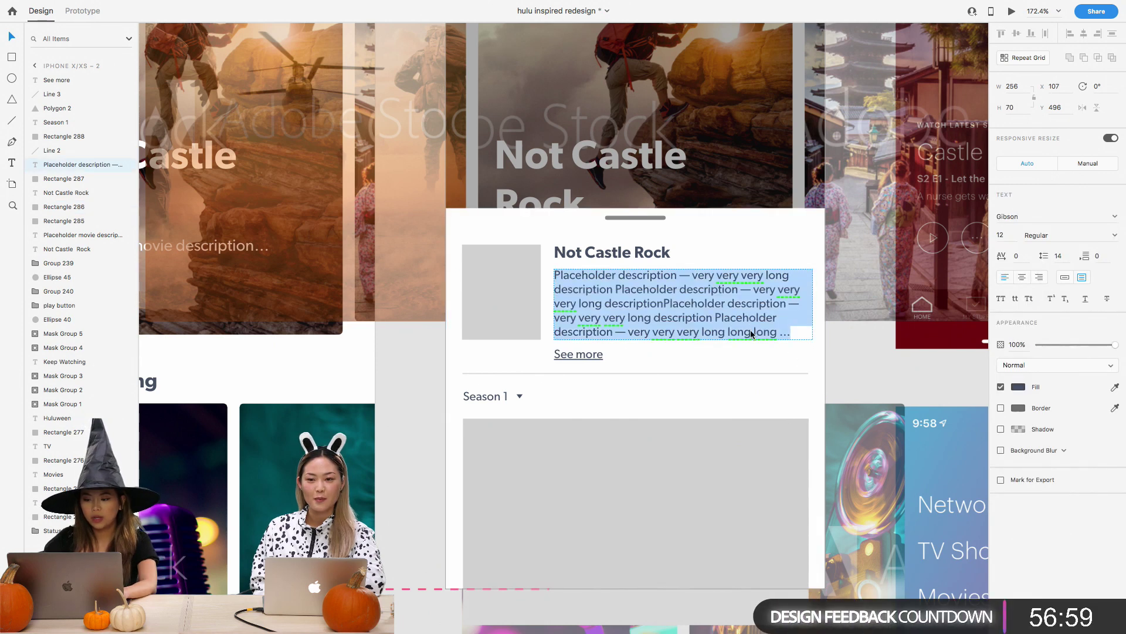
click(751, 332)
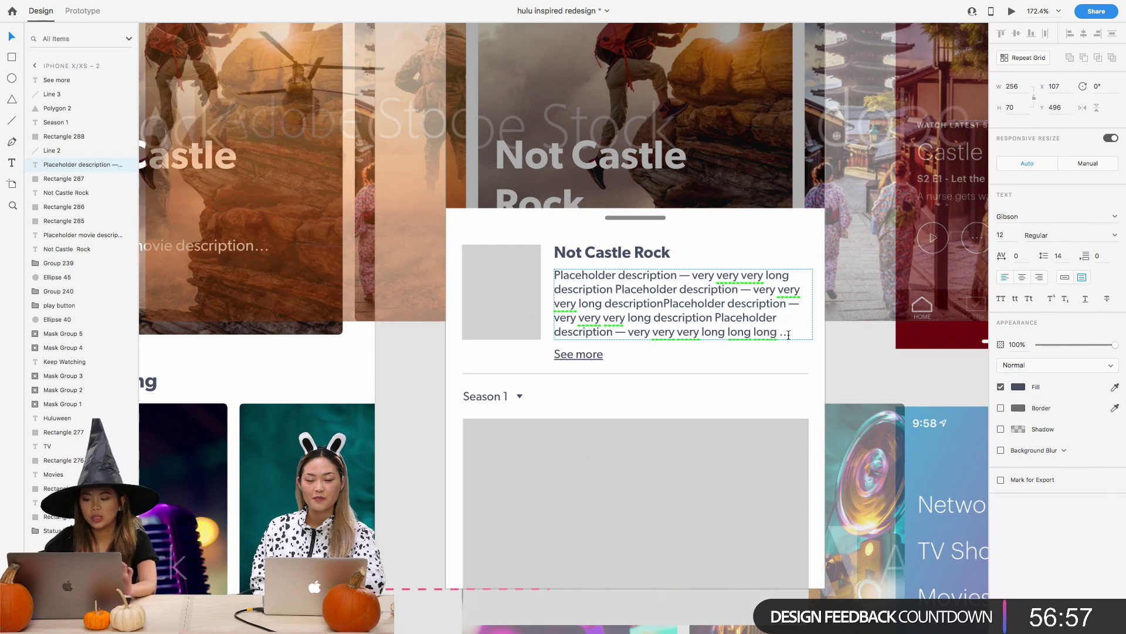
drag(791, 335, 577, 305)
key(BackSpace)
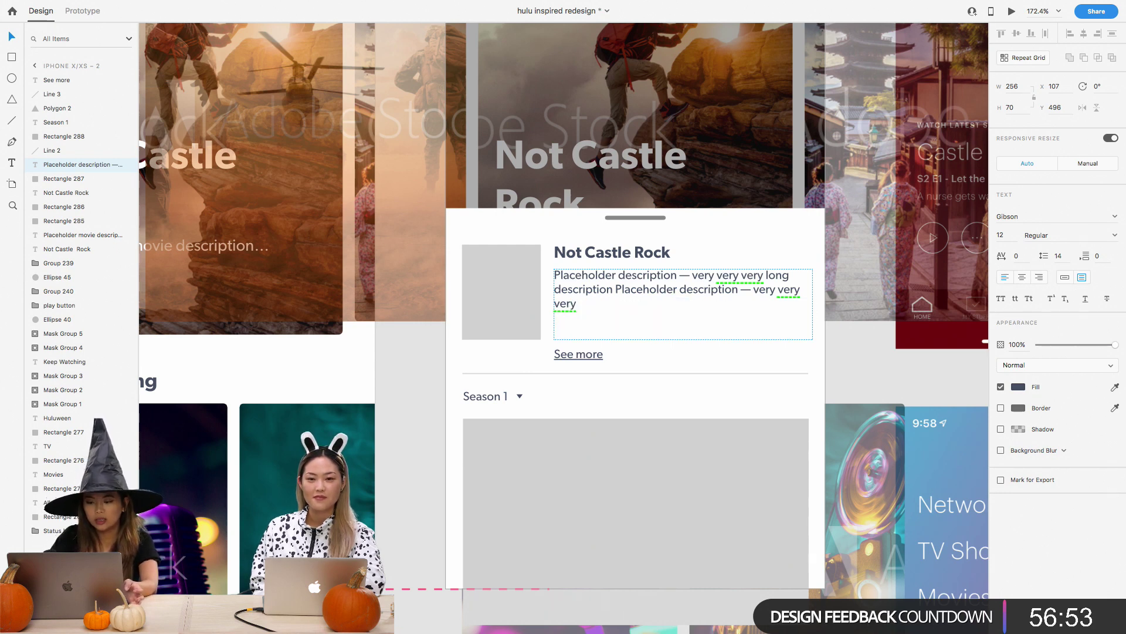
key(Escape)
click(874, 373)
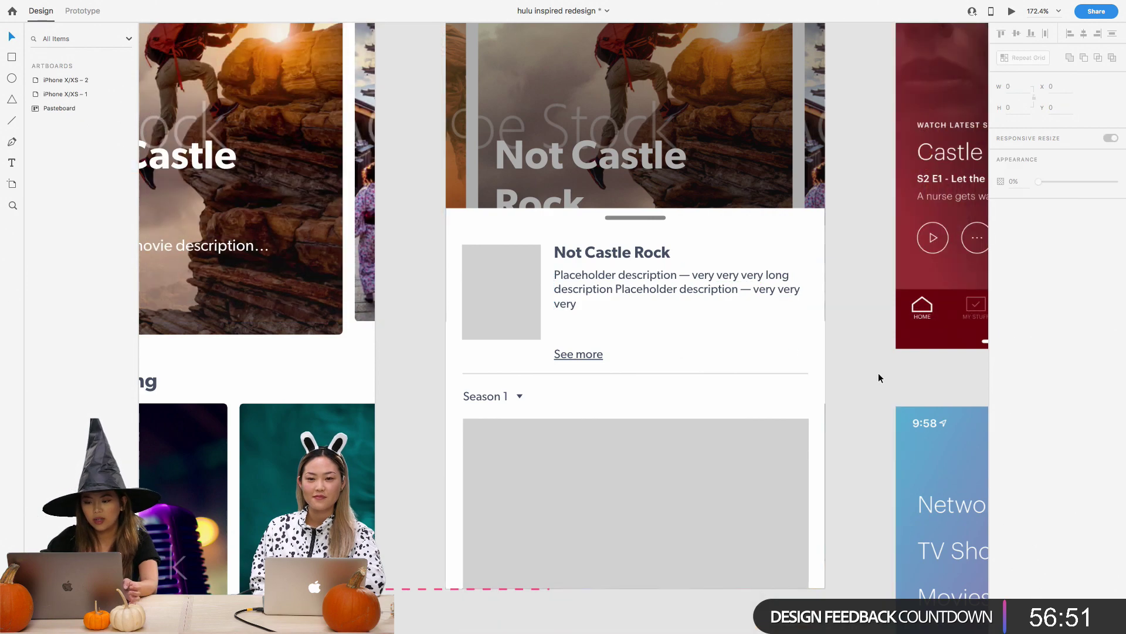
Move the "See more" text up to X 107, Y 545, directly beneath the shortened description
scroll(884, 373, right, 2)
scroll(884, 372, up, 2)
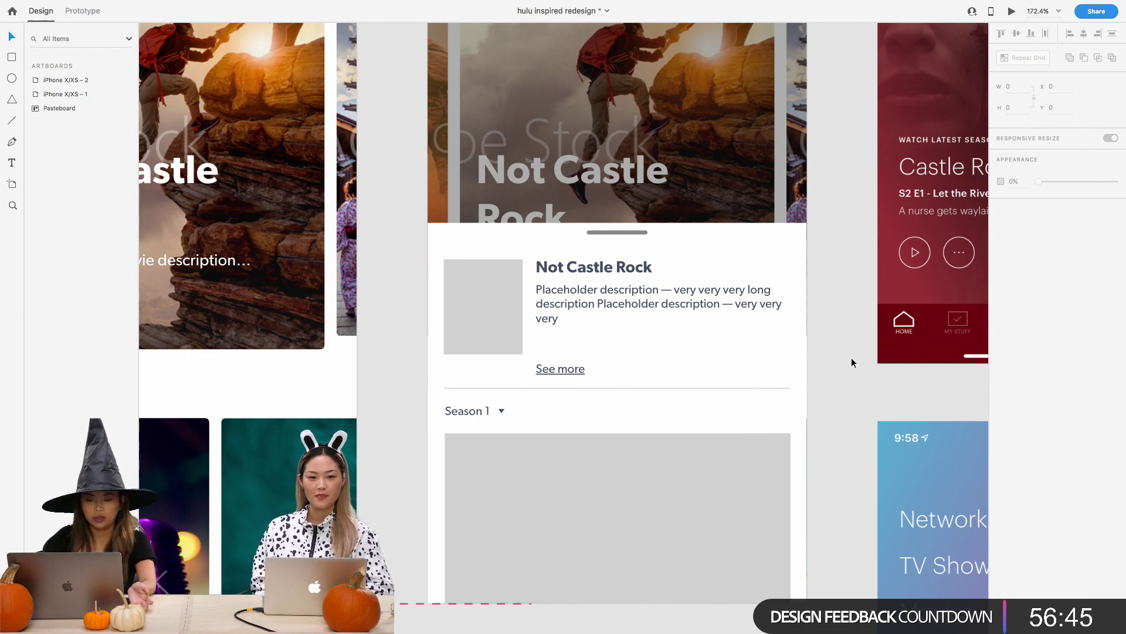
double_click(561, 370)
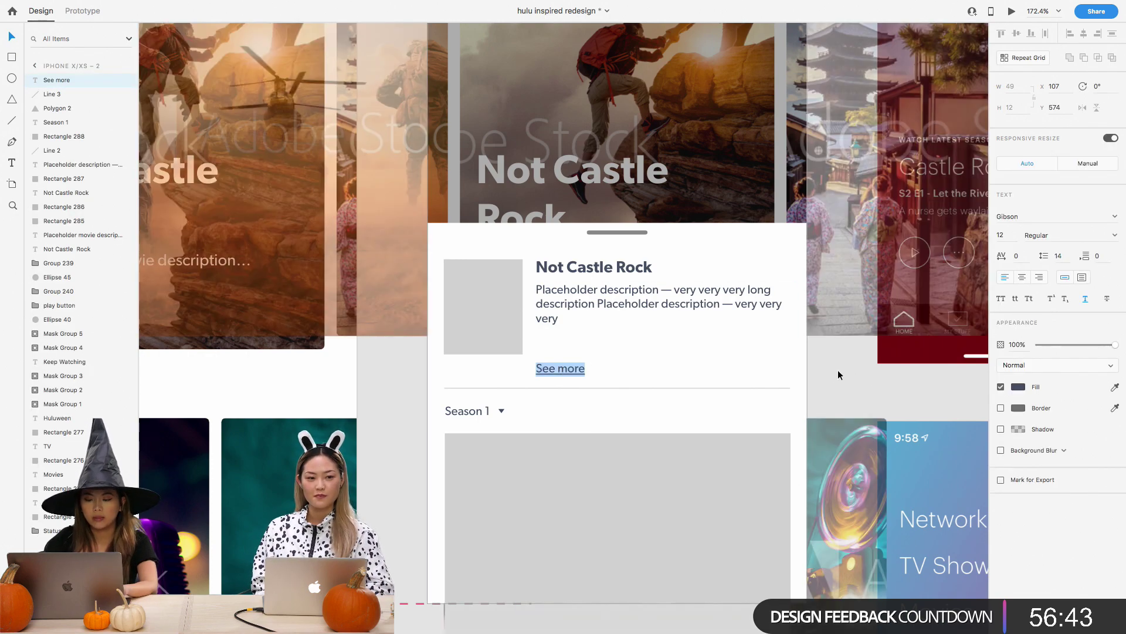
key(Escape)
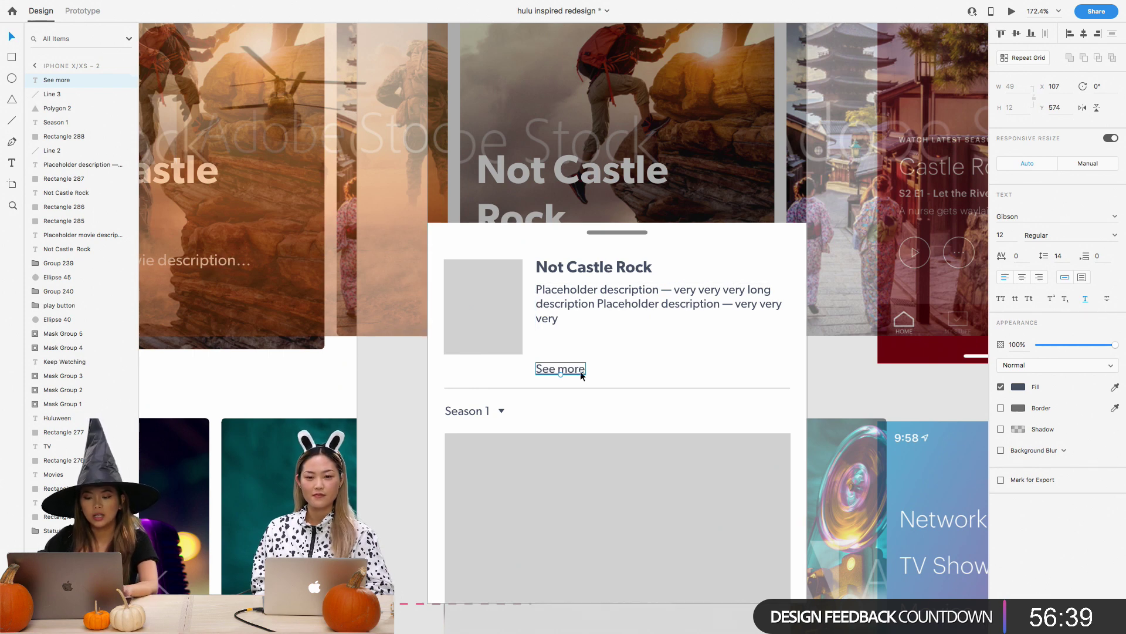
drag(582, 372, 575, 342)
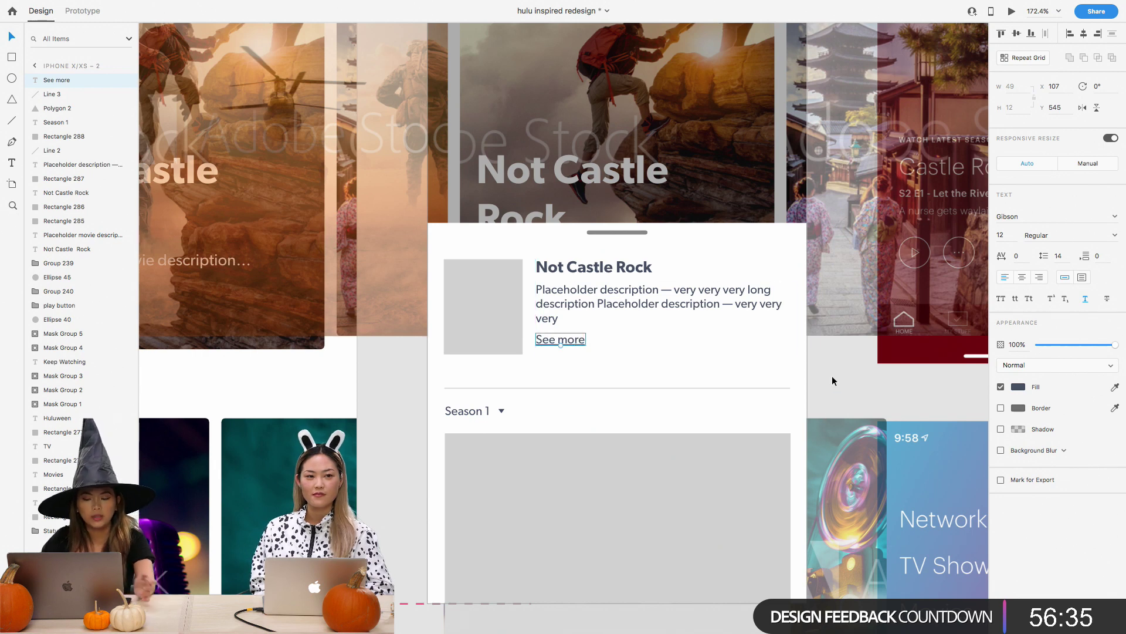
Undo the "See more" move and the shortening of the description
key(super+z)
key(super+z)
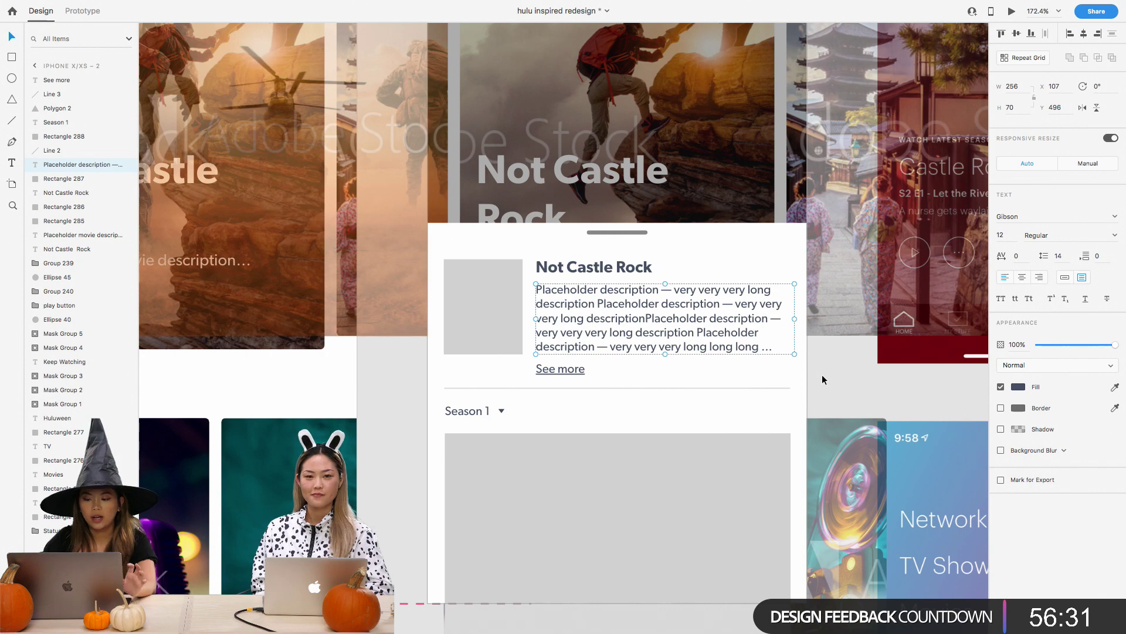
click(823, 375)
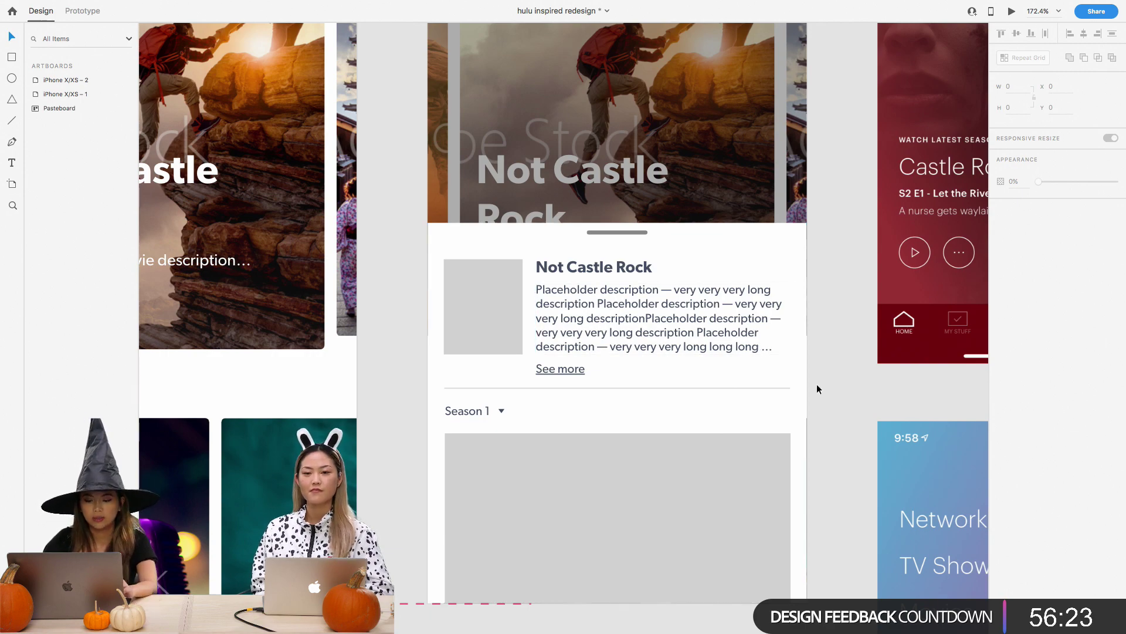
Scale the microphone and film projector cards under Keep Watching on the home artboard down to 147 × 214 each
scroll(816, 386, down, 3)
scroll(816, 383, down, 5)
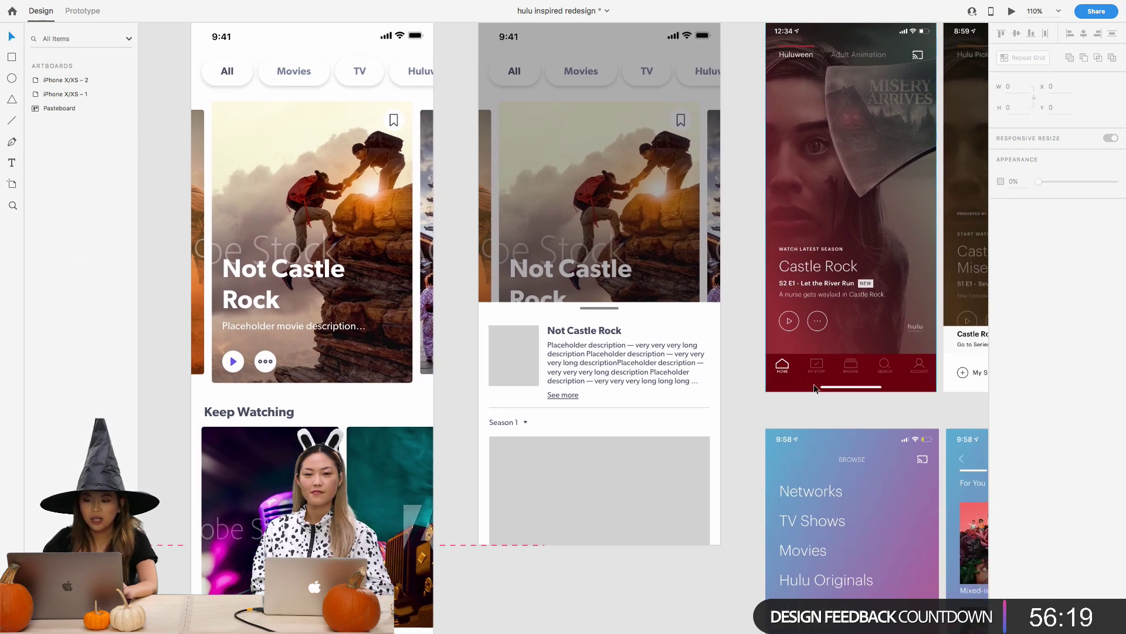
scroll(814, 383, left, 2)
scroll(814, 383, left, 2)
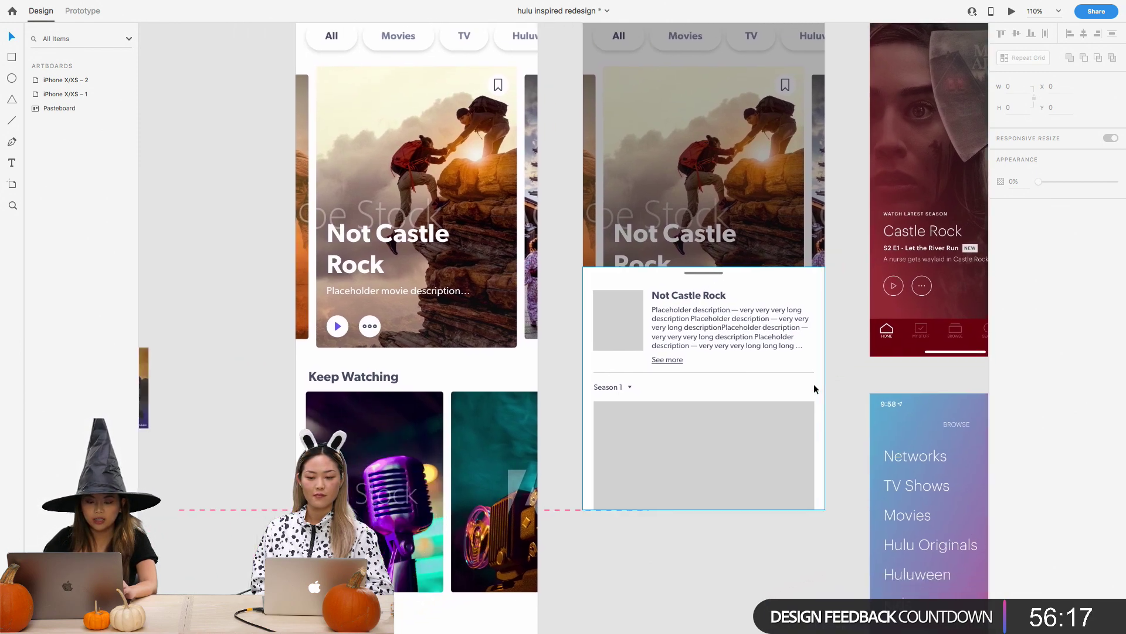
scroll(590, 534, left, 3)
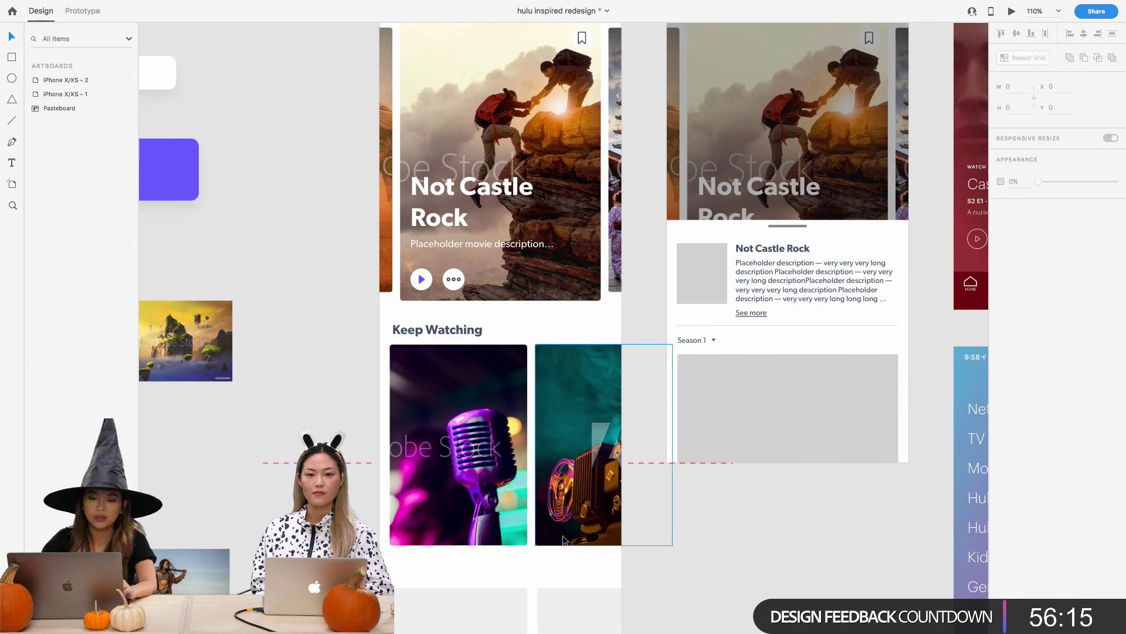
scroll(643, 549, left, 2)
scroll(643, 550, down, 1)
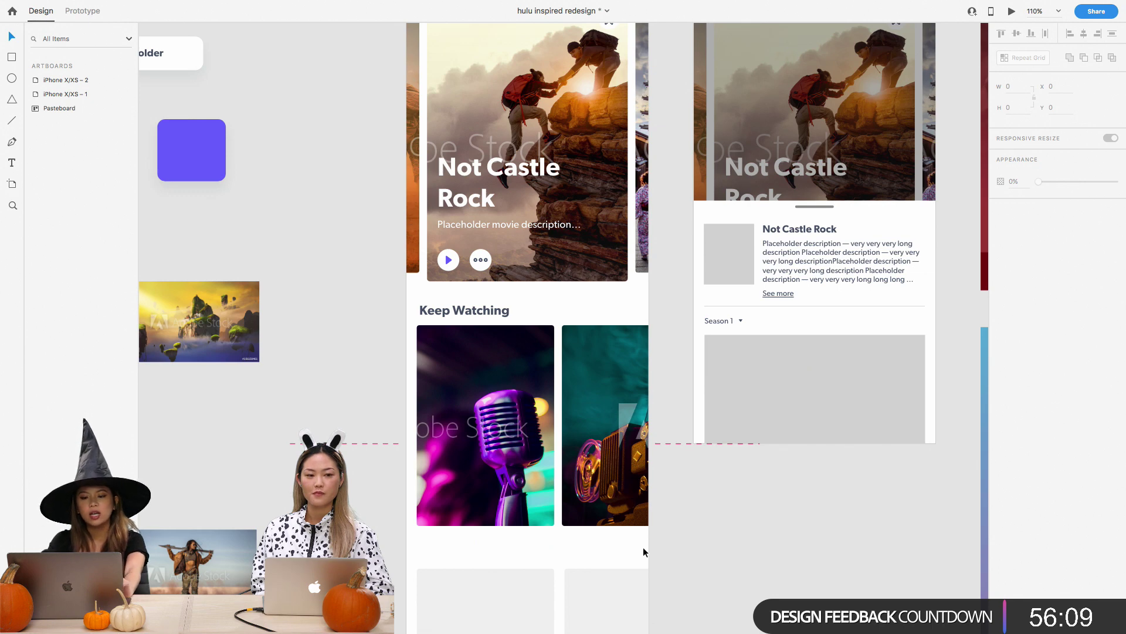
click(537, 514)
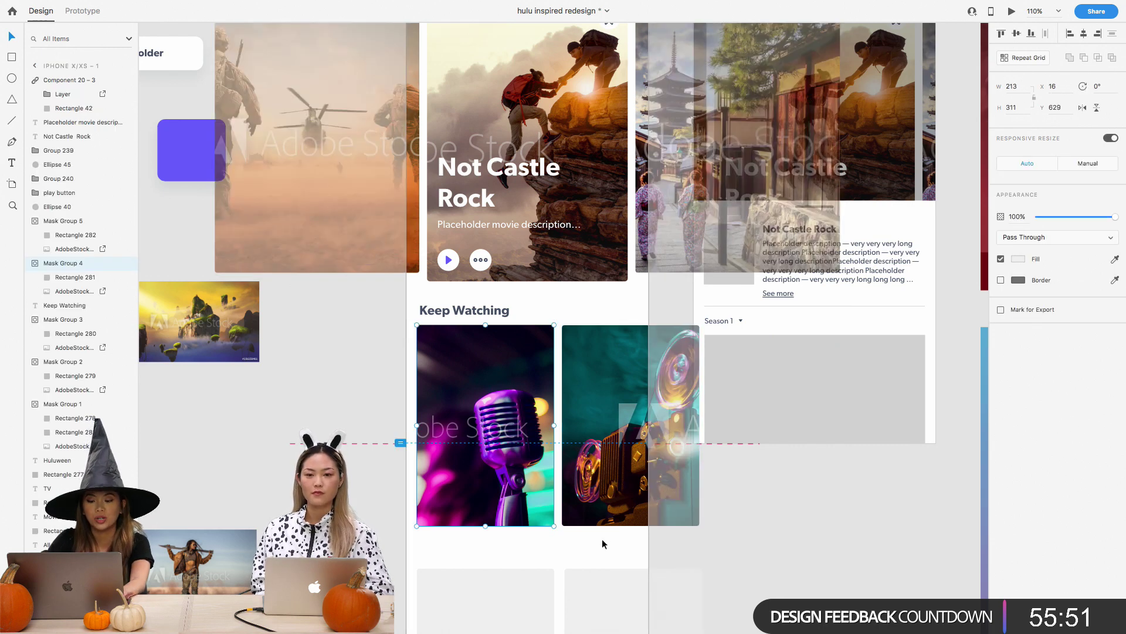
scroll(599, 539, down, 2)
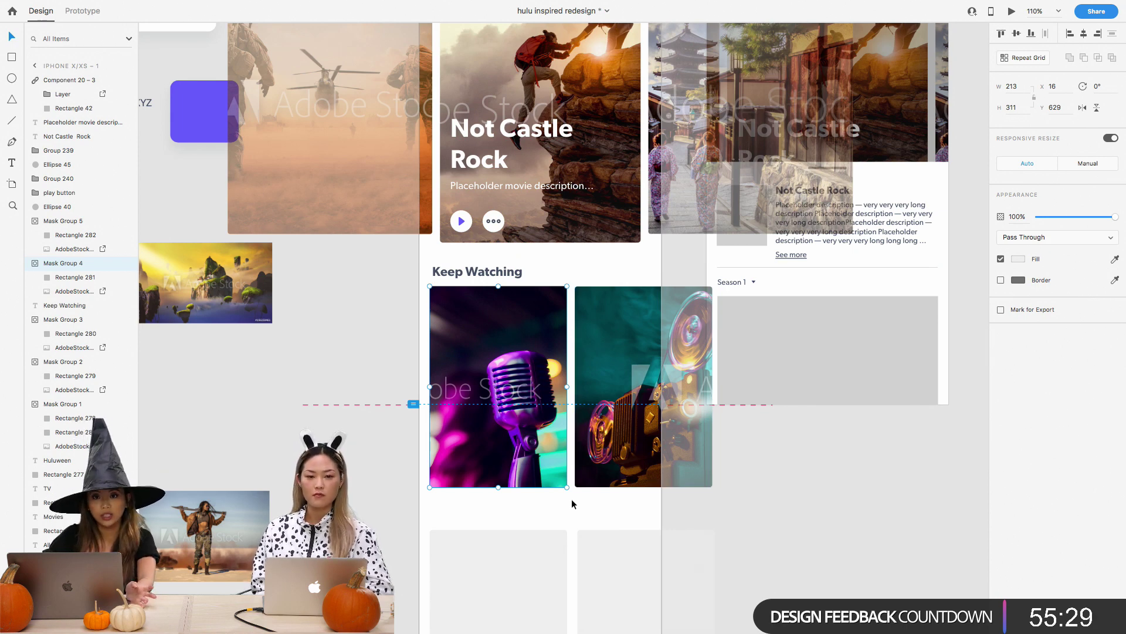
shift+click(609, 465)
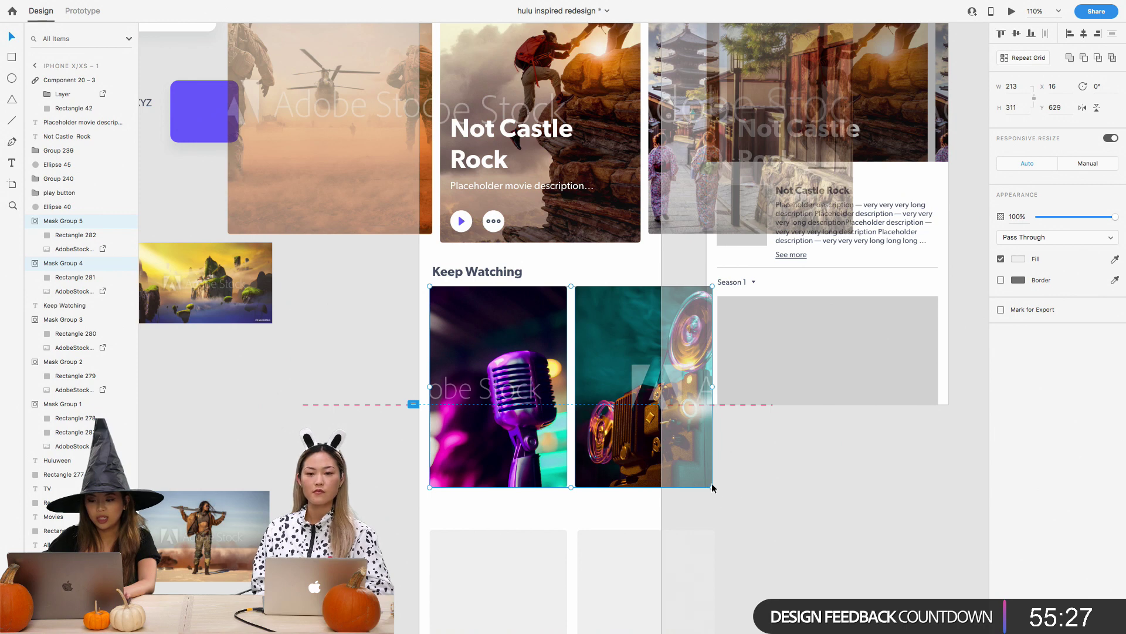
drag(712, 485, 624, 438)
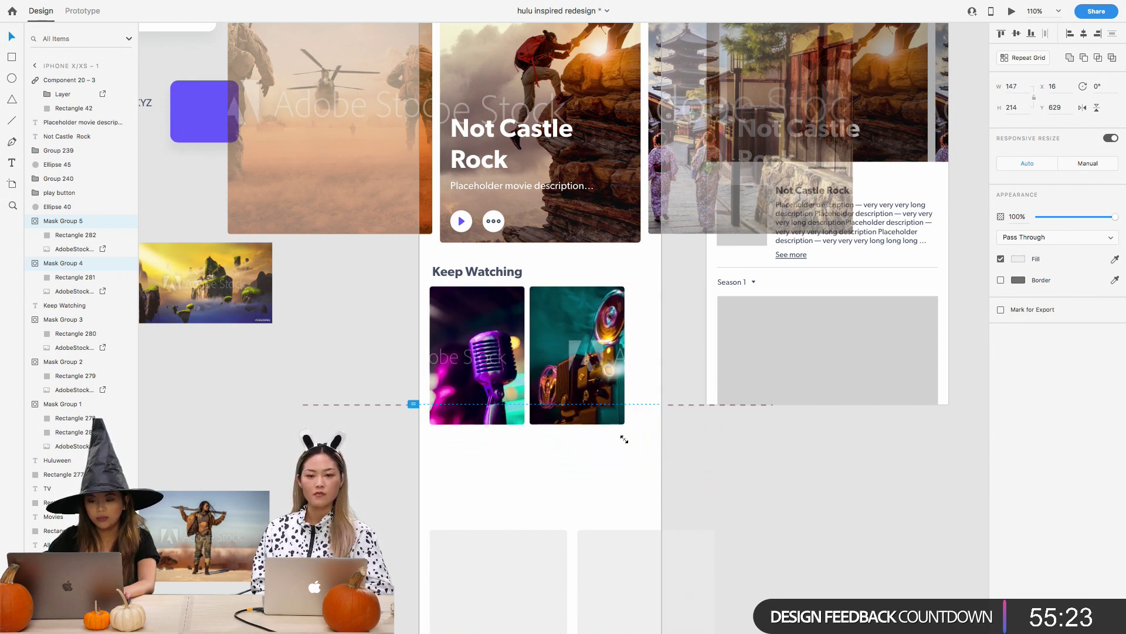
click(666, 452)
Duplicate the film projector card as a third Keep Watching card to its right, running past the artboard's edge
scroll(667, 452, up, 5)
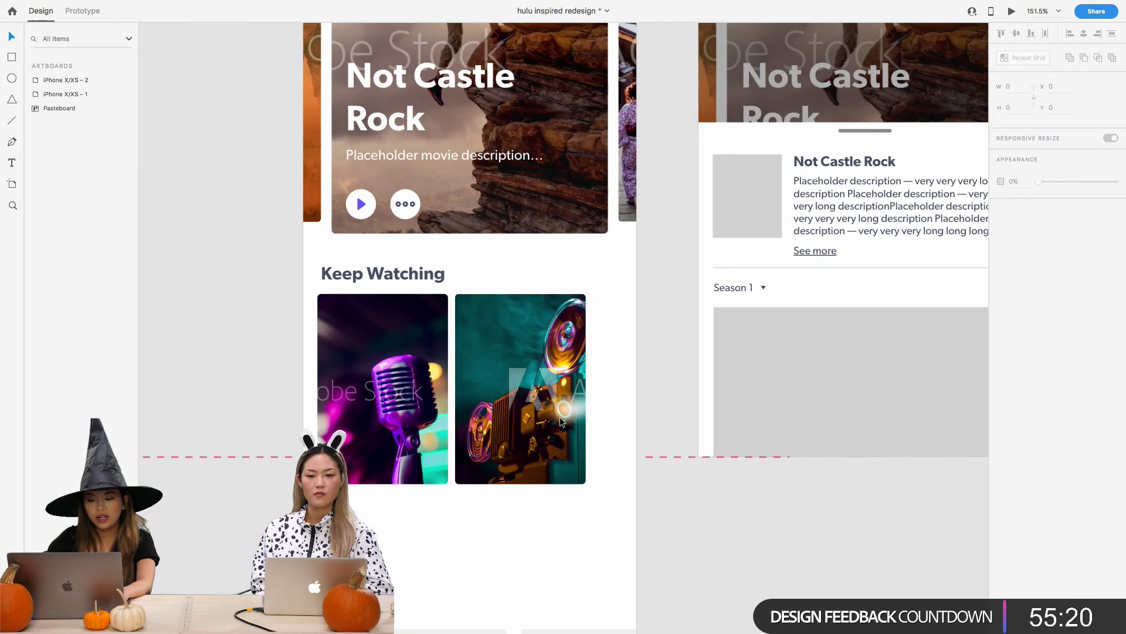
click(561, 421)
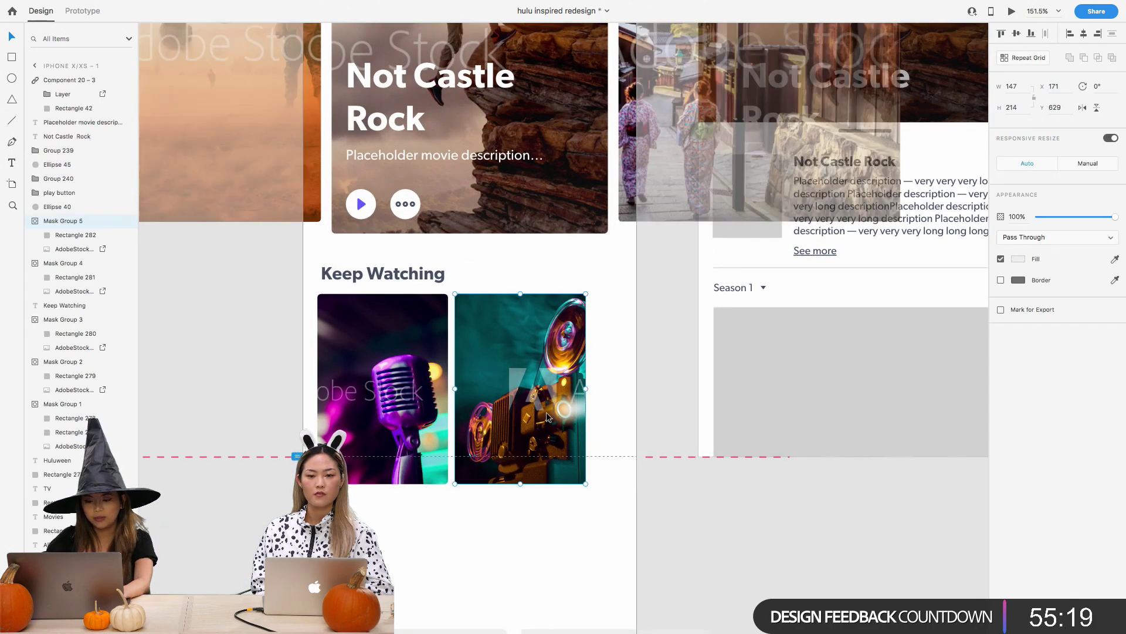
drag(545, 413, 695, 396)
click(566, 505)
scroll(567, 505, down, 4)
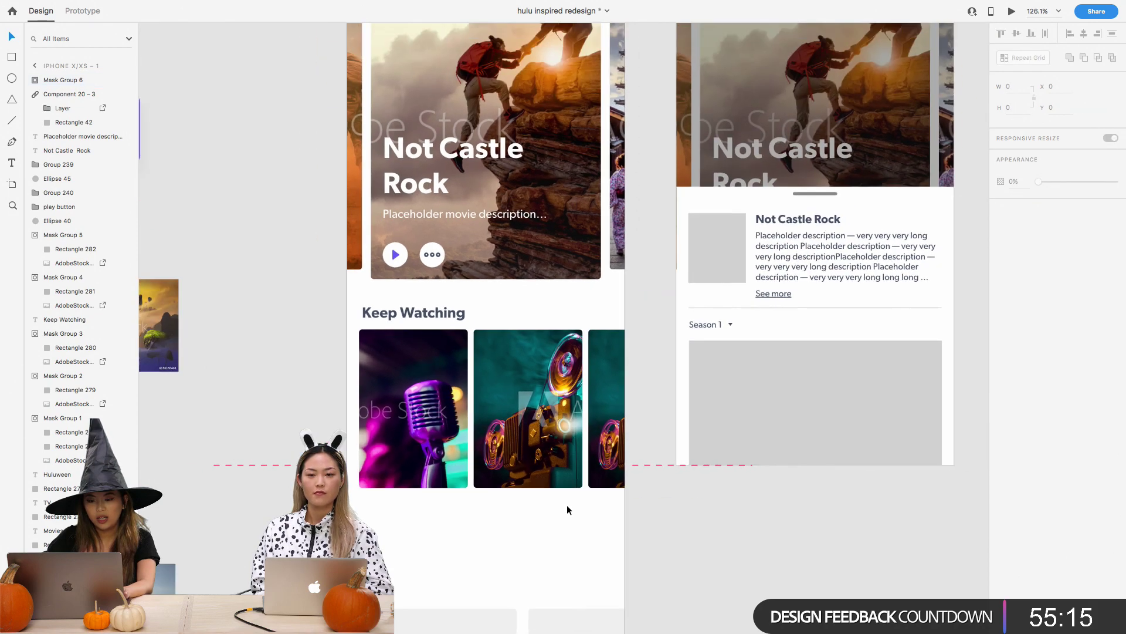
scroll(513, 579, up, 3)
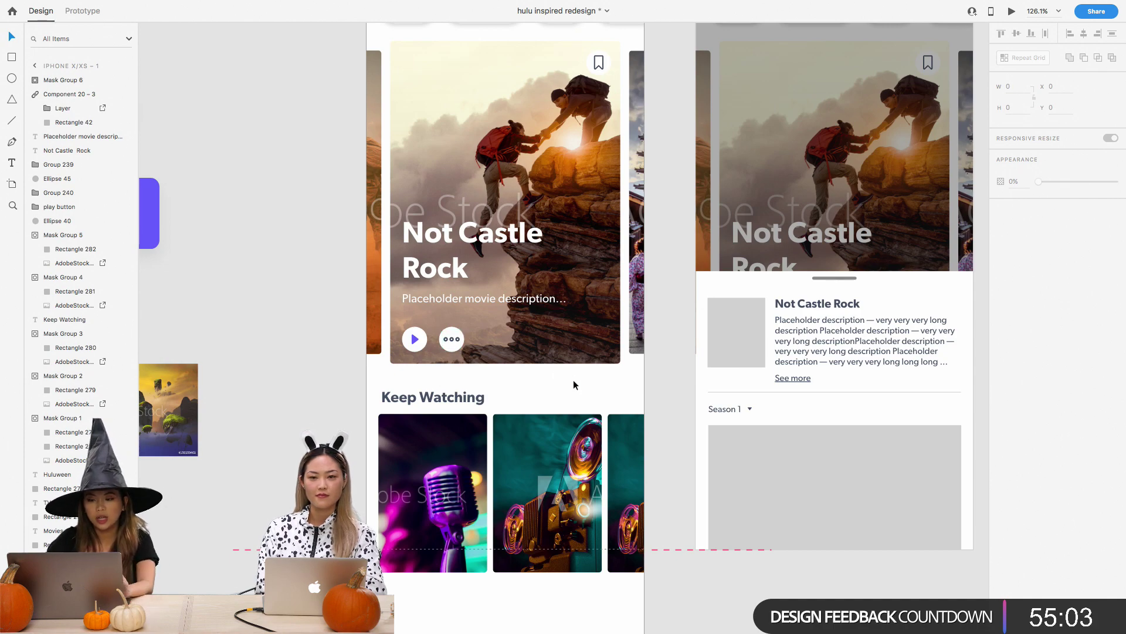
Group the play icon with its white circle on the Not Castle Rock hero card
scroll(559, 388, down, 3)
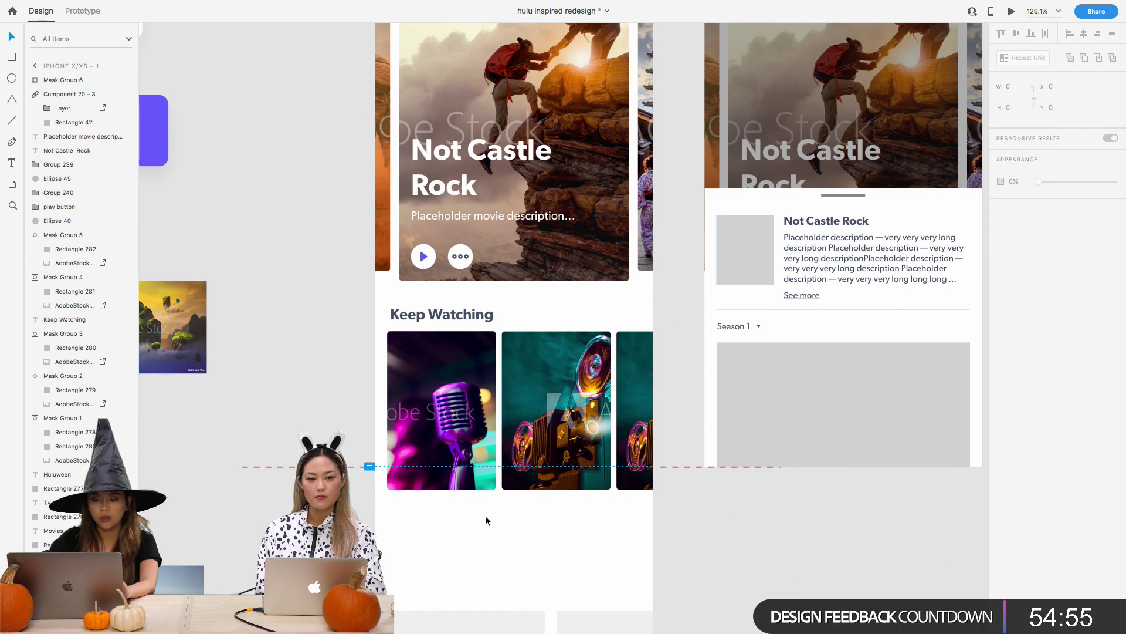
scroll(462, 511, up, 5)
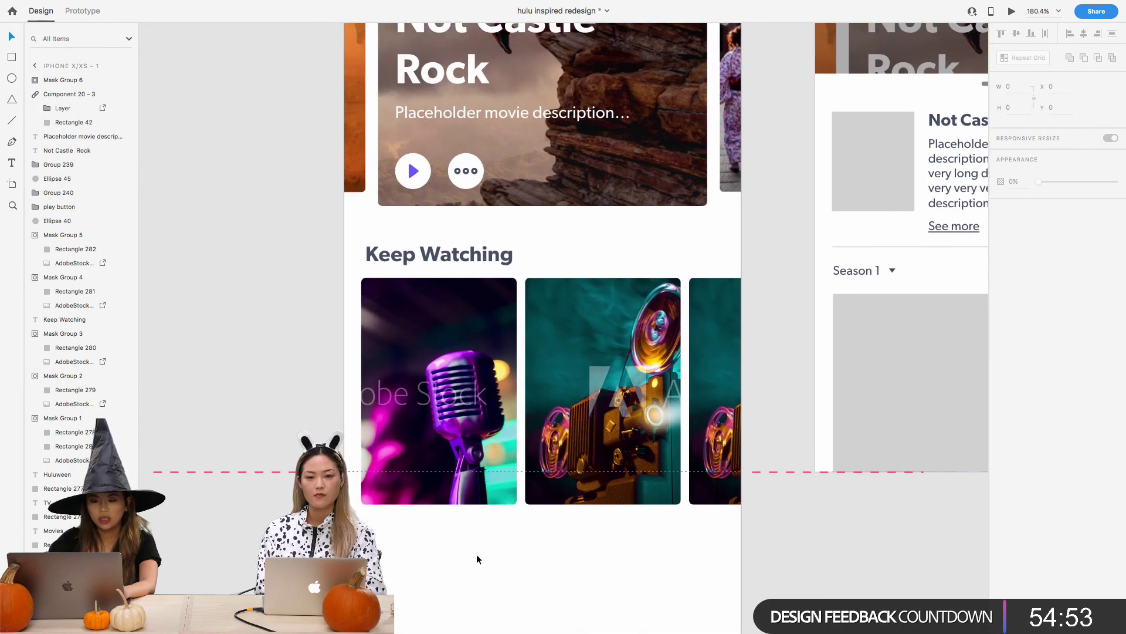
scroll(476, 553, up, 3)
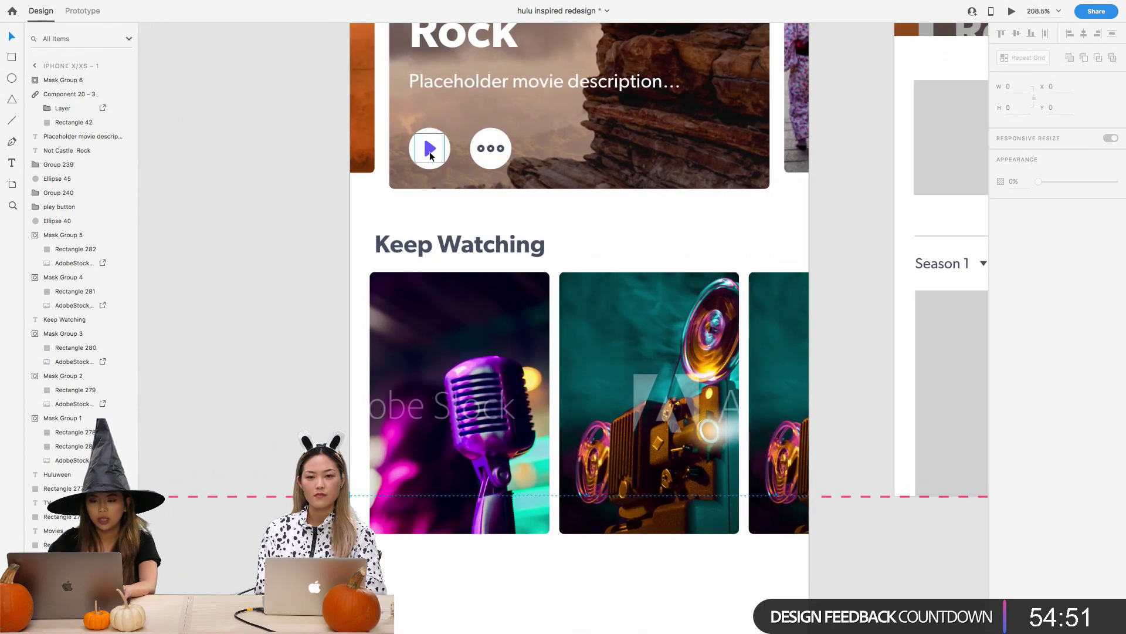
click(431, 154)
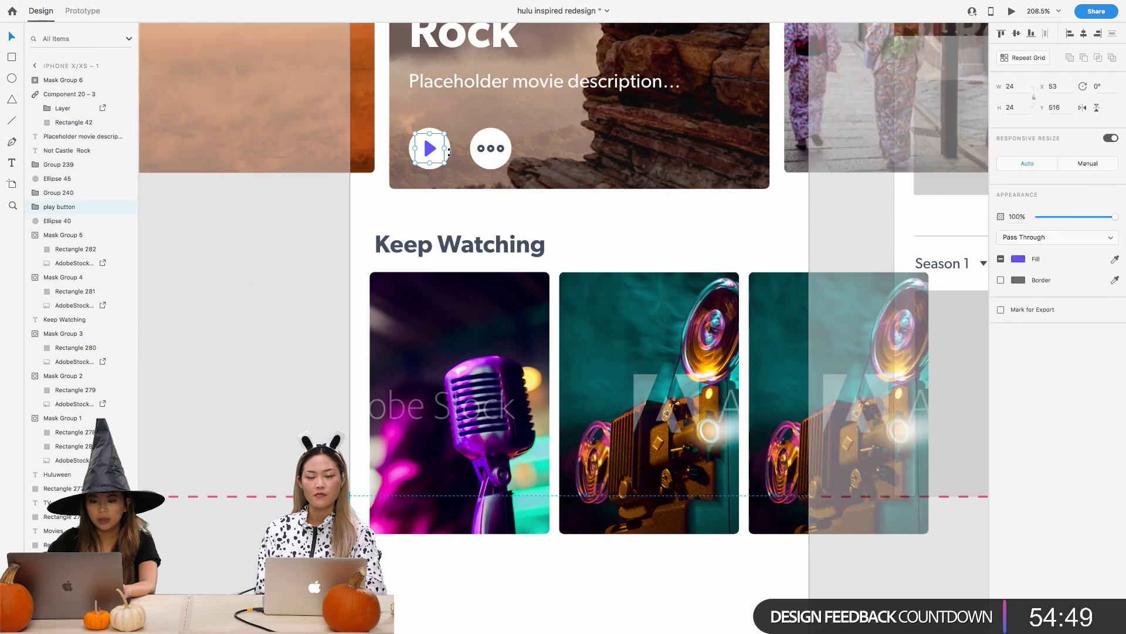
shift+click(449, 152)
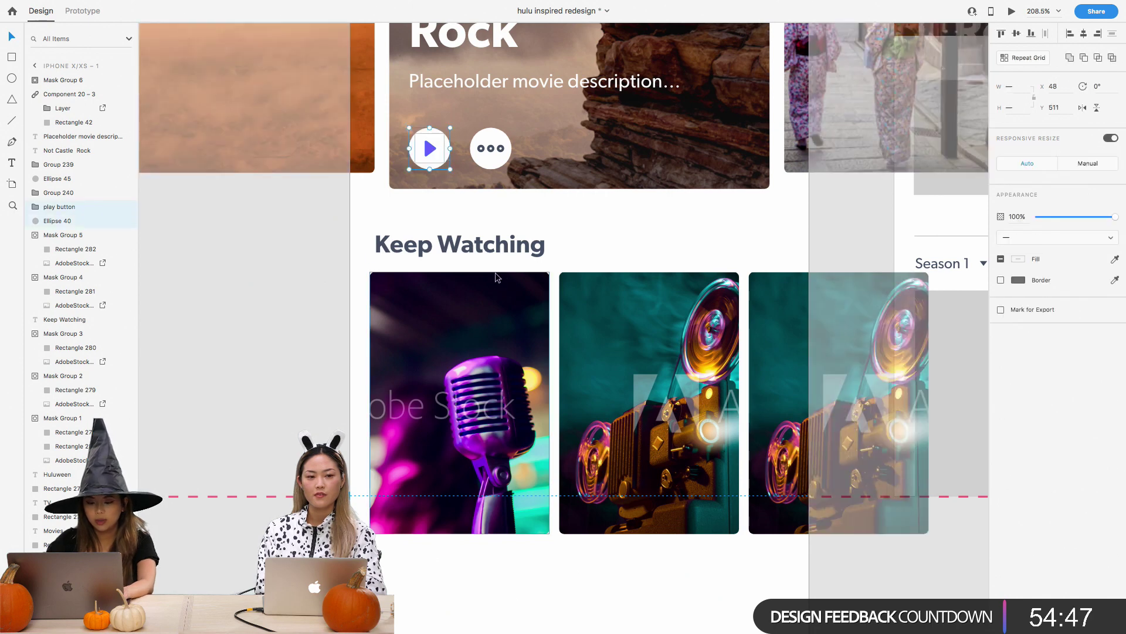
key(super+g)
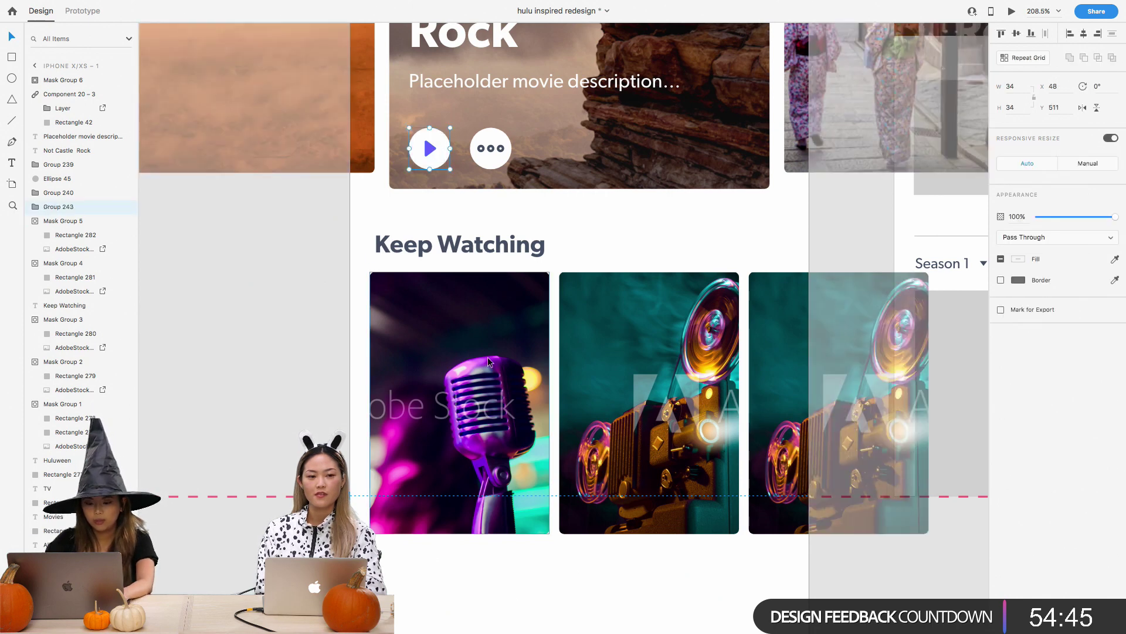
Paste a copy of the play button, enlarge it to 54 × 54 and centre it on the microphone card at X 63, Y 709
click(464, 365)
scroll(464, 365, up, 3)
key(super+v)
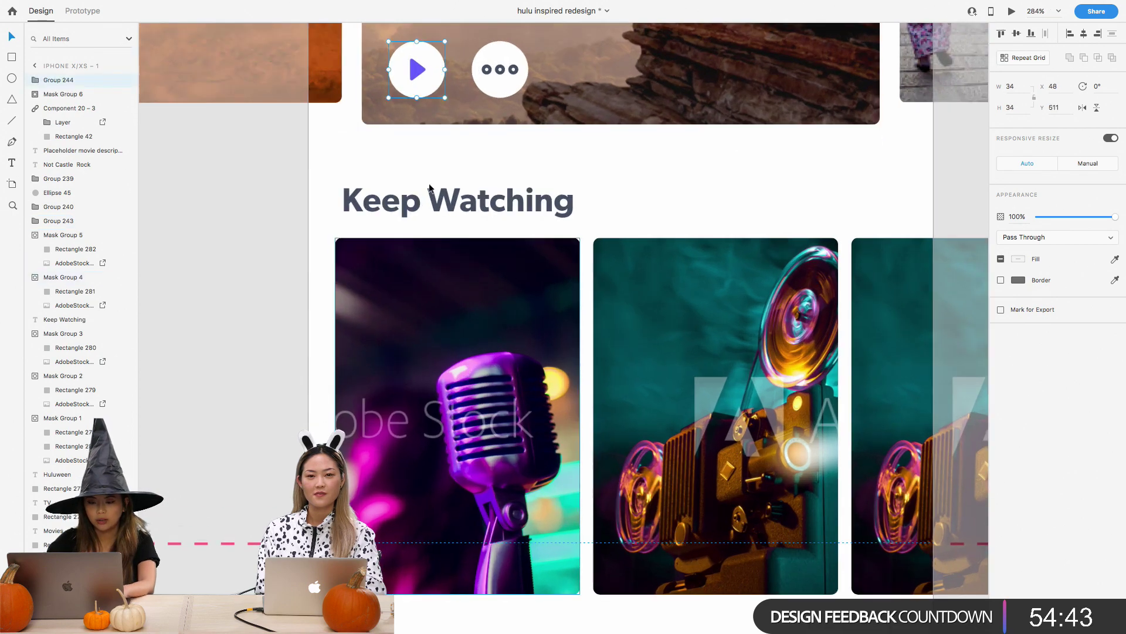
drag(411, 61, 521, 354)
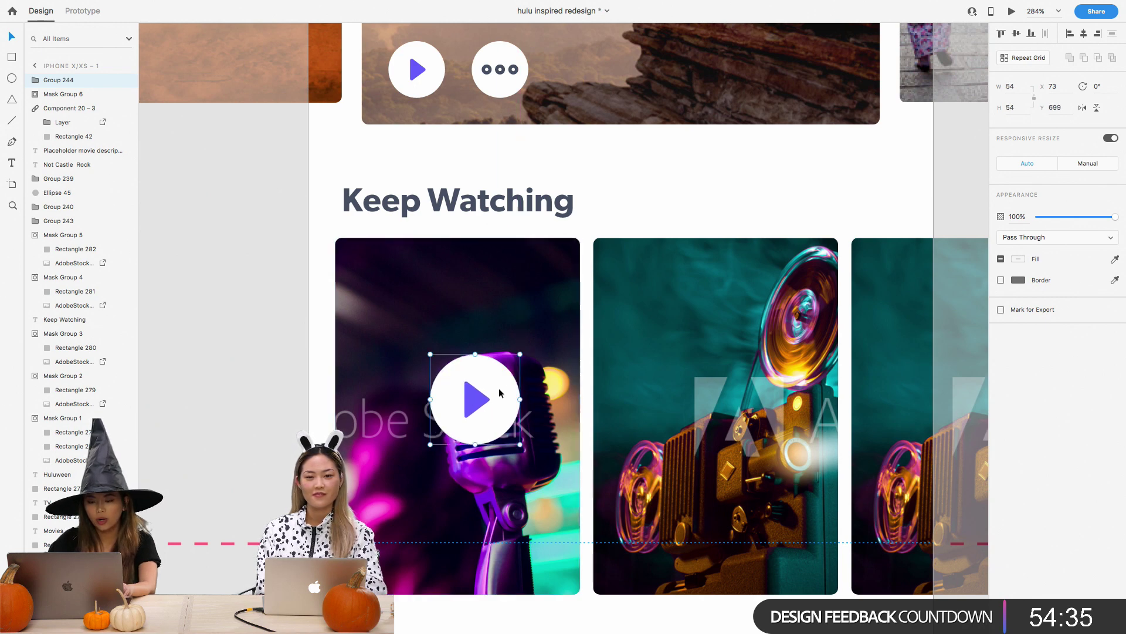
drag(499, 392, 482, 410)
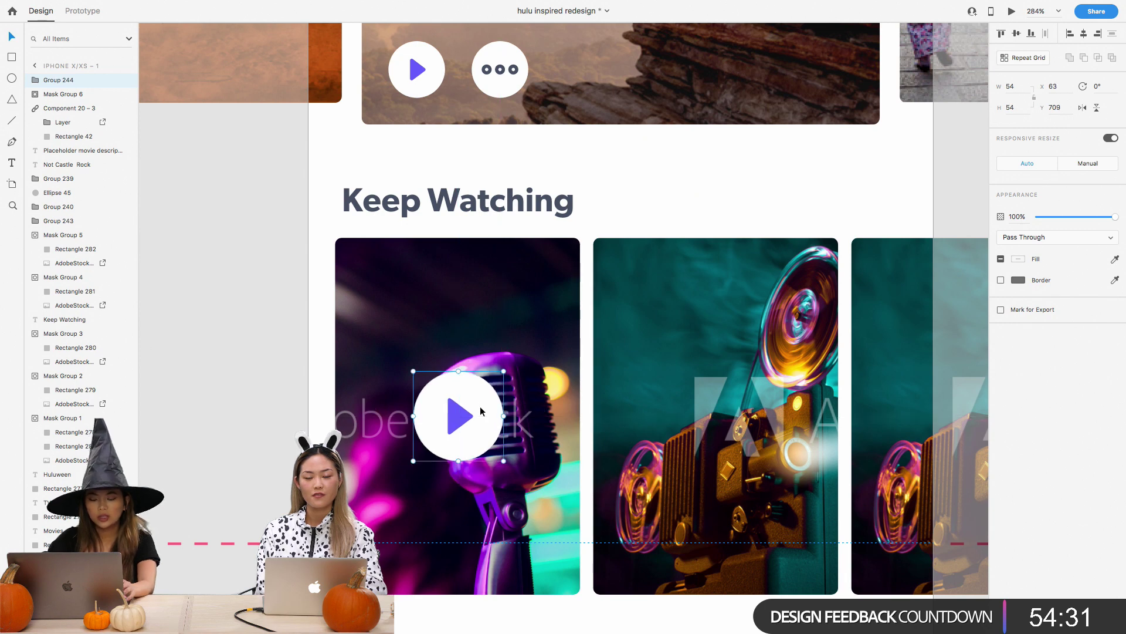
click(284, 436)
scroll(284, 437, down, 5)
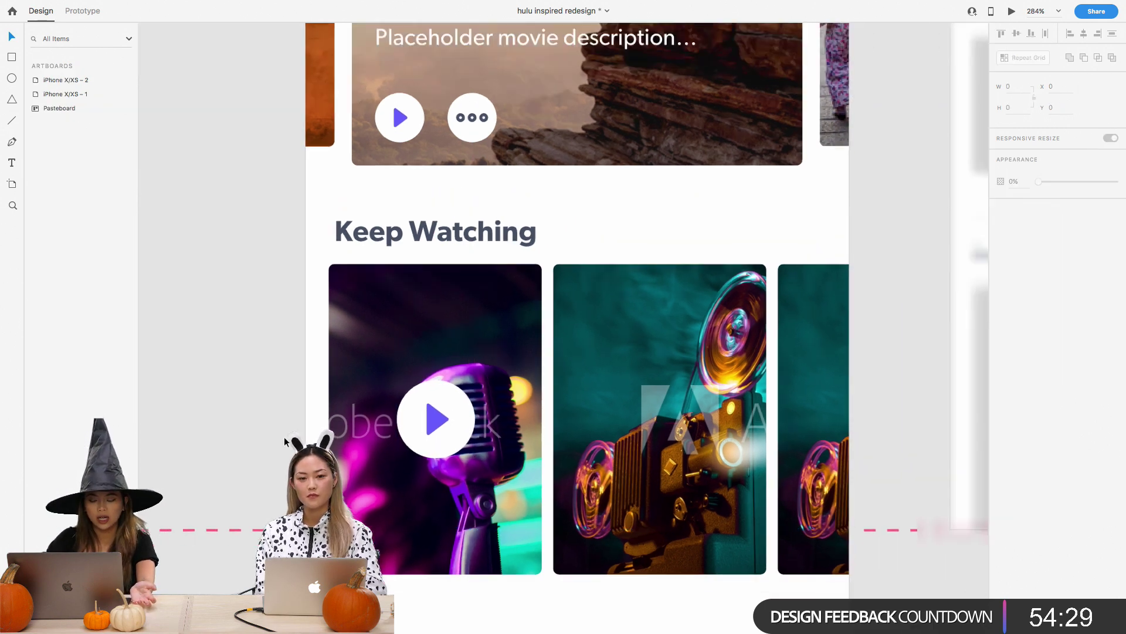
Try adjusting the opacity of the white circle in the microphone card's play button
scroll(284, 436, up, 2)
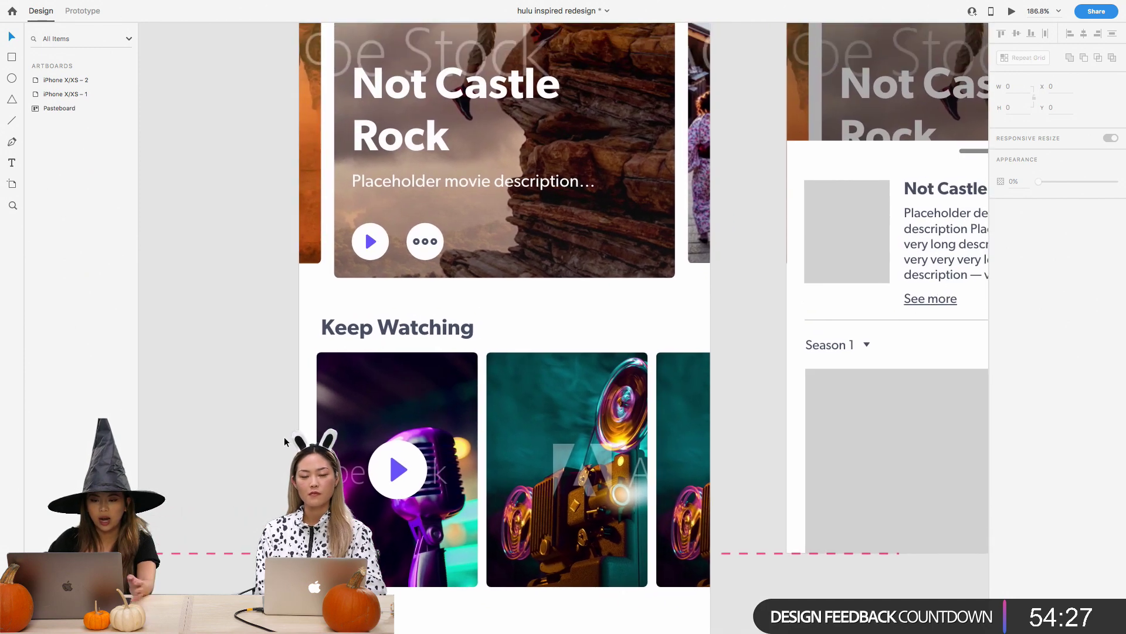
scroll(284, 436, up, 4)
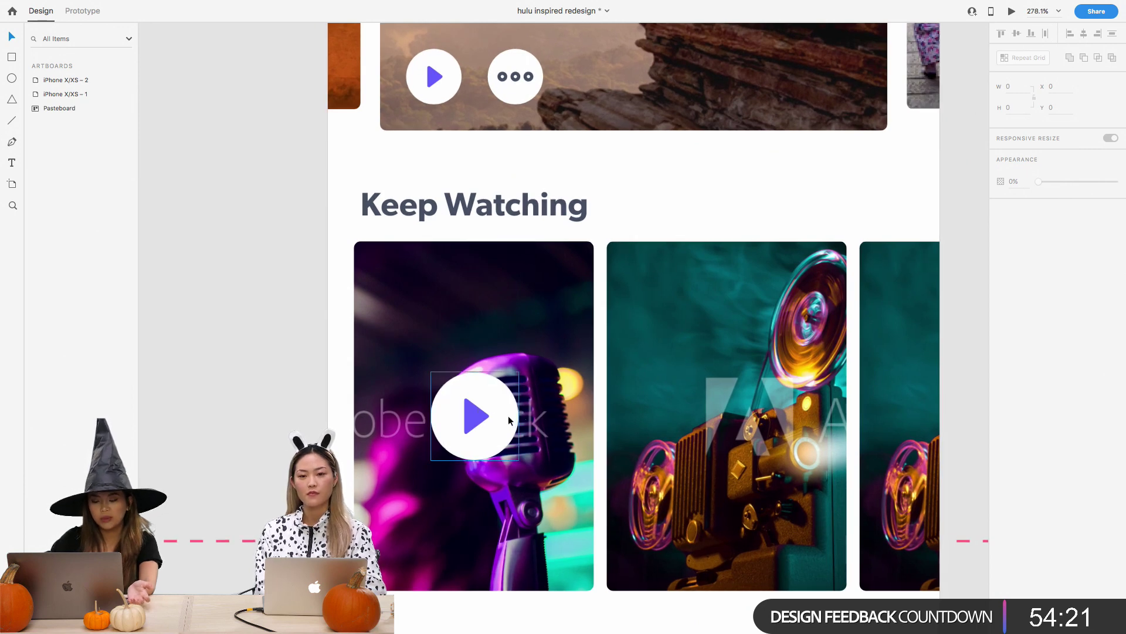
super+click(510, 417)
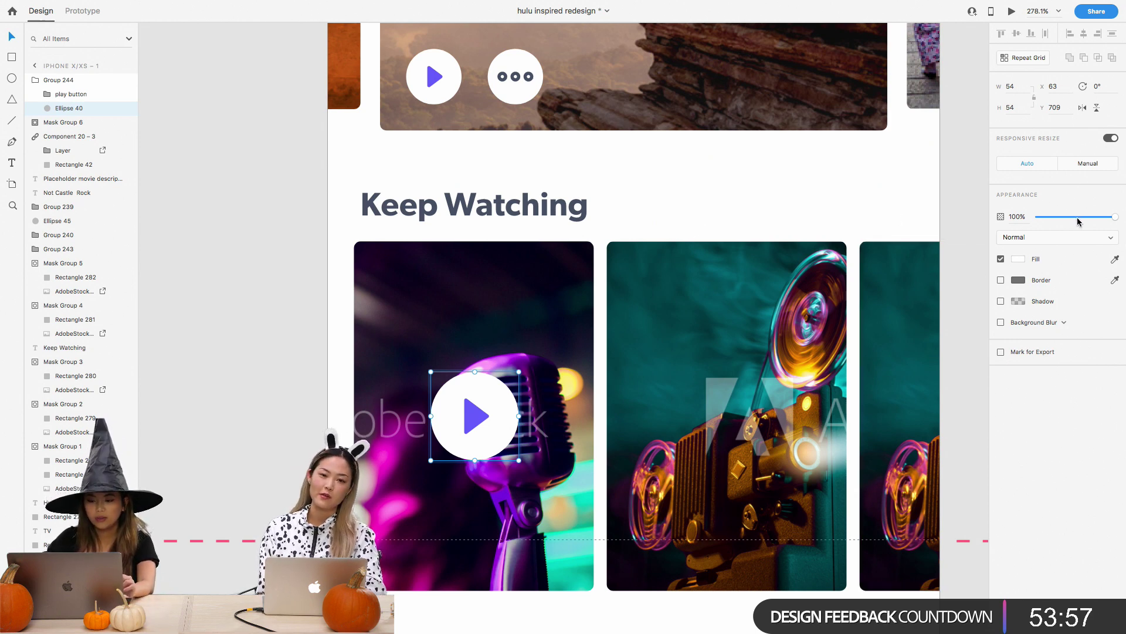
drag(1078, 221, 1115, 218)
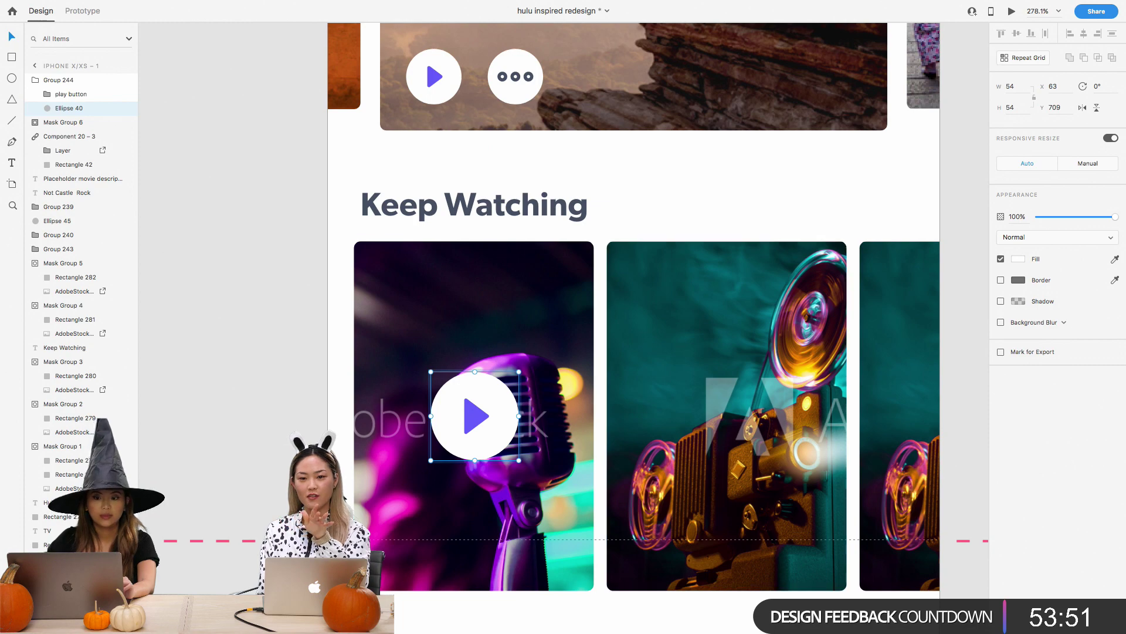
click(269, 470)
scroll(269, 469, down, 3)
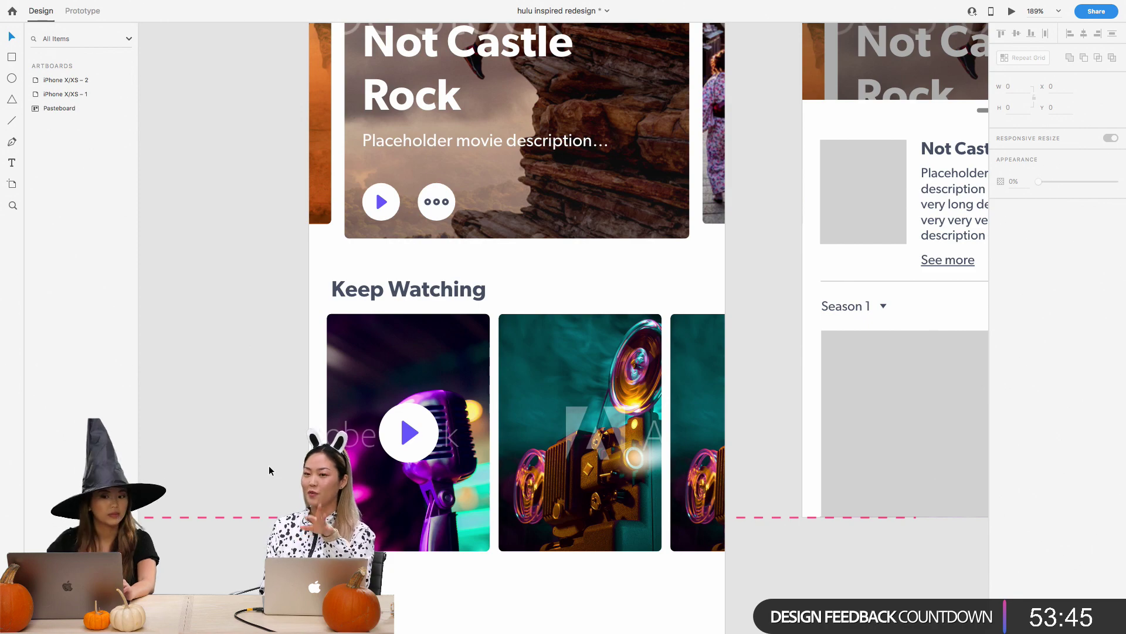
Draw a horizontal line about 123 wide across the lower part of the microphone card and set its border size to 4
scroll(269, 468, down, 2)
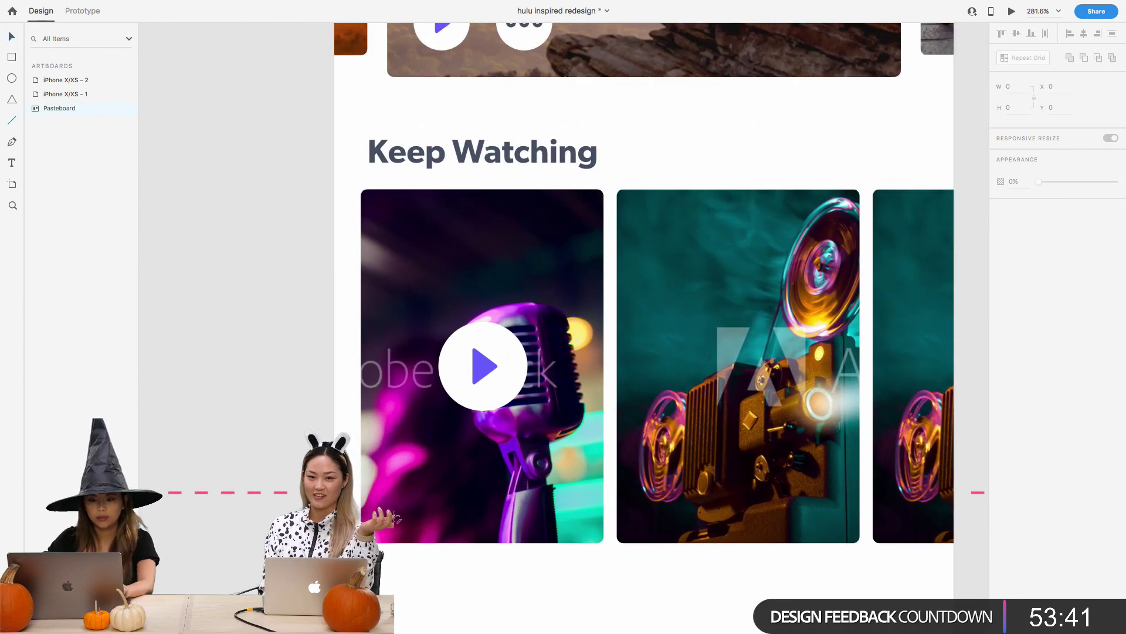
drag(384, 512, 573, 512)
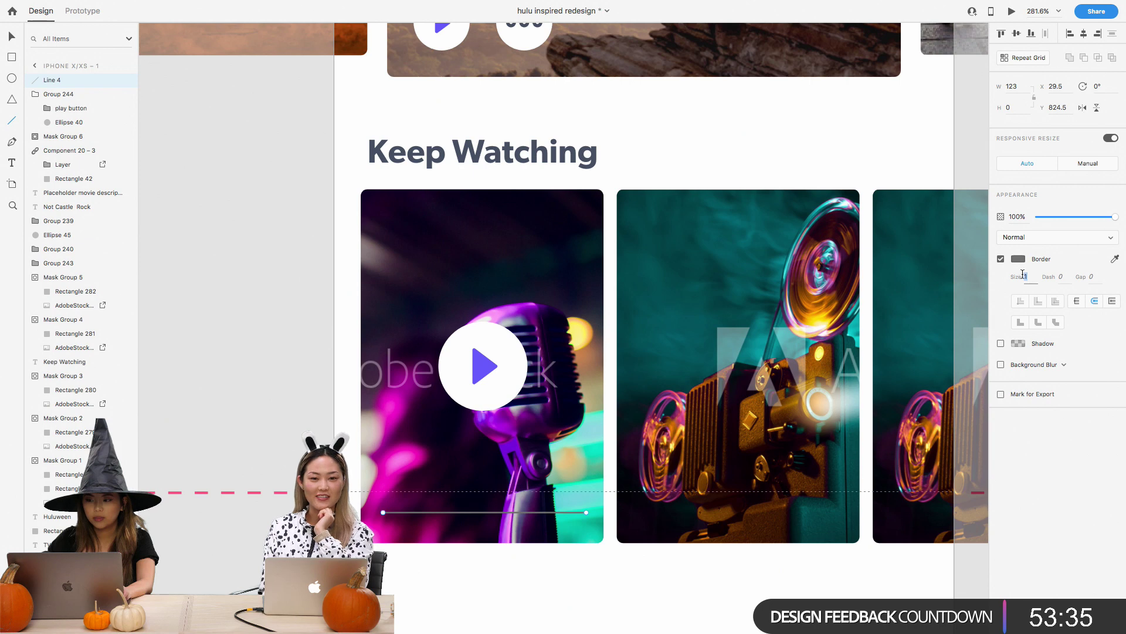
key(Return)
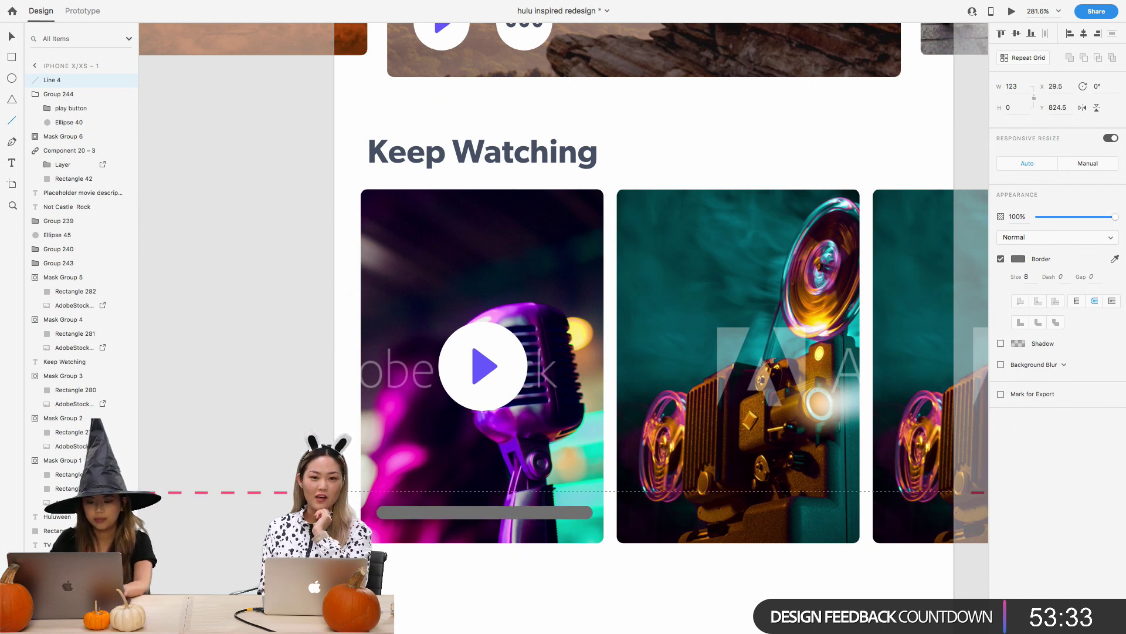
double_click(1027, 276)
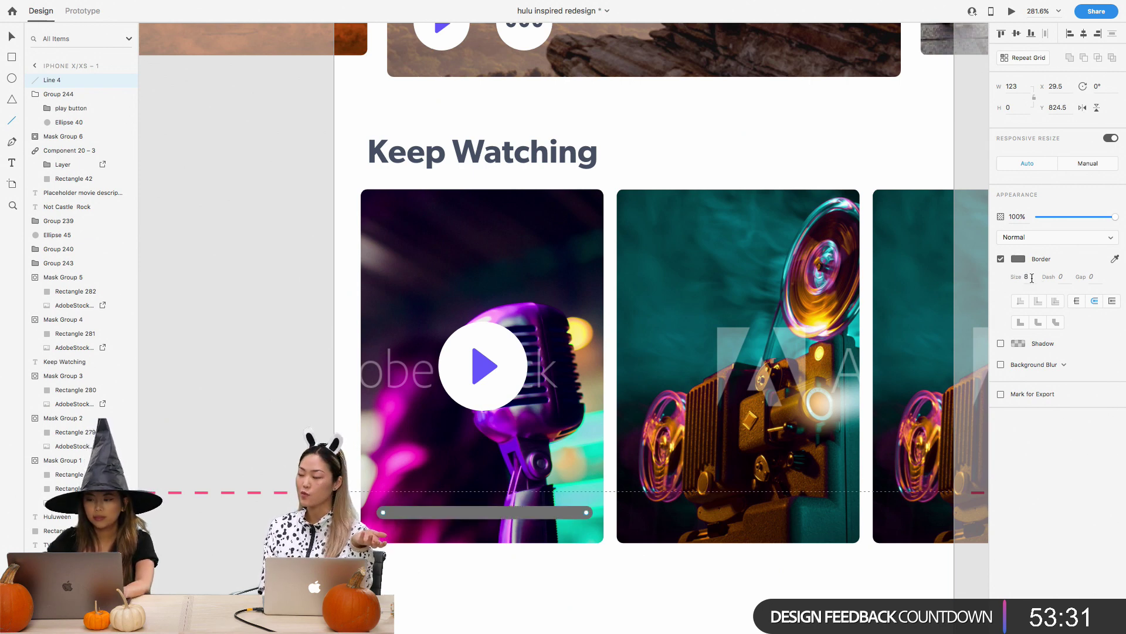
text(4)
key(Return)
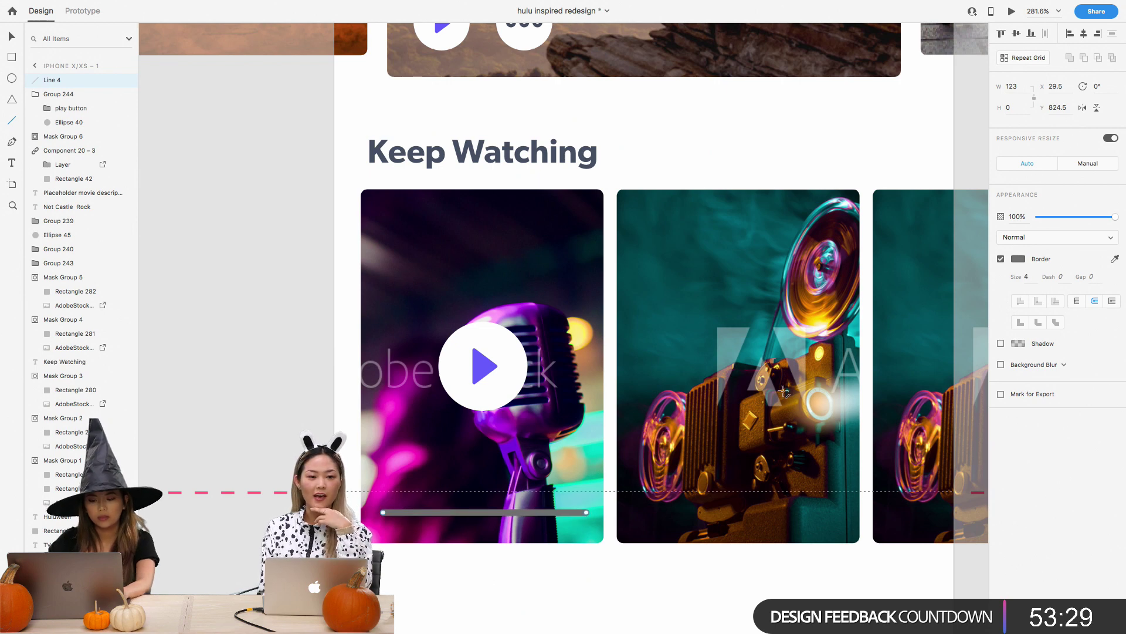
Change the line's border colour to white, FFFFFF
click(1019, 259)
text(ffffff)
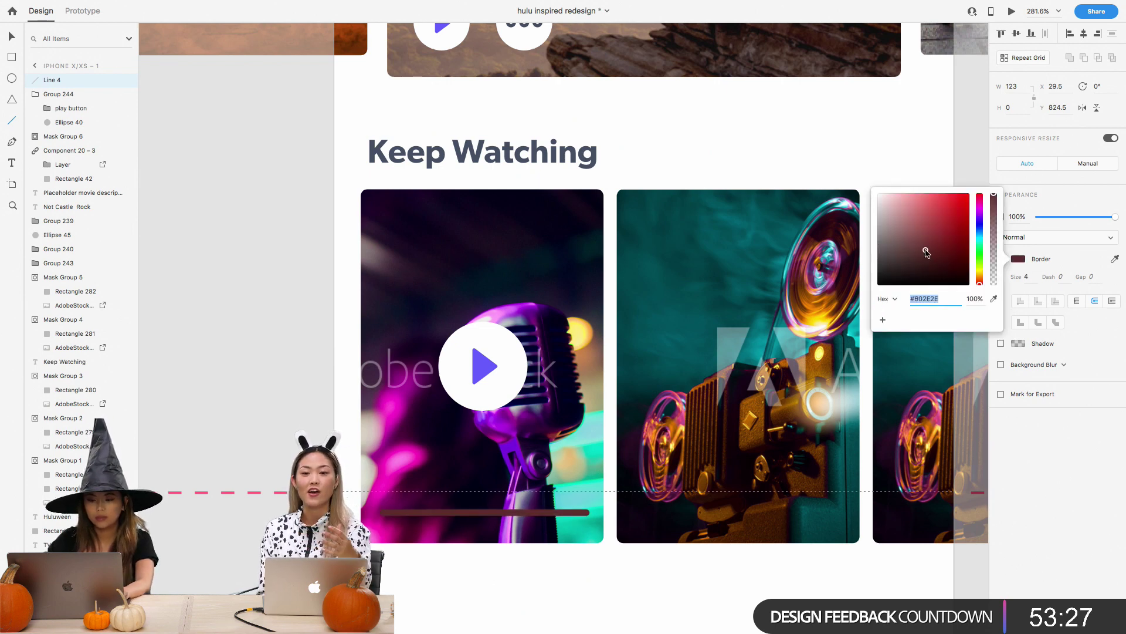
key(Return)
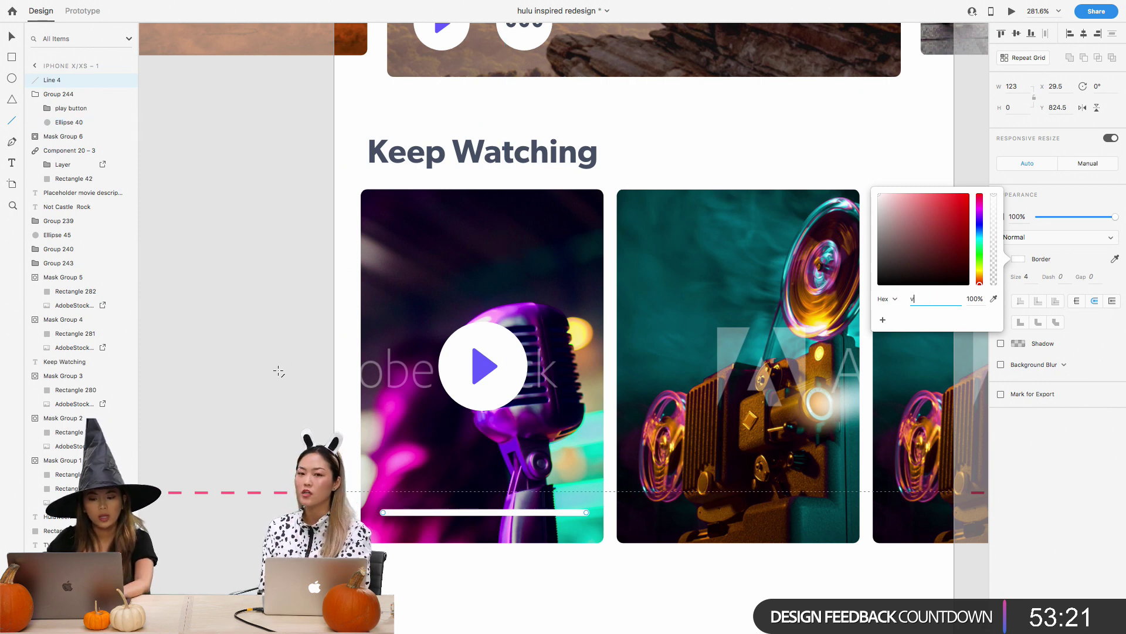
text(vv)
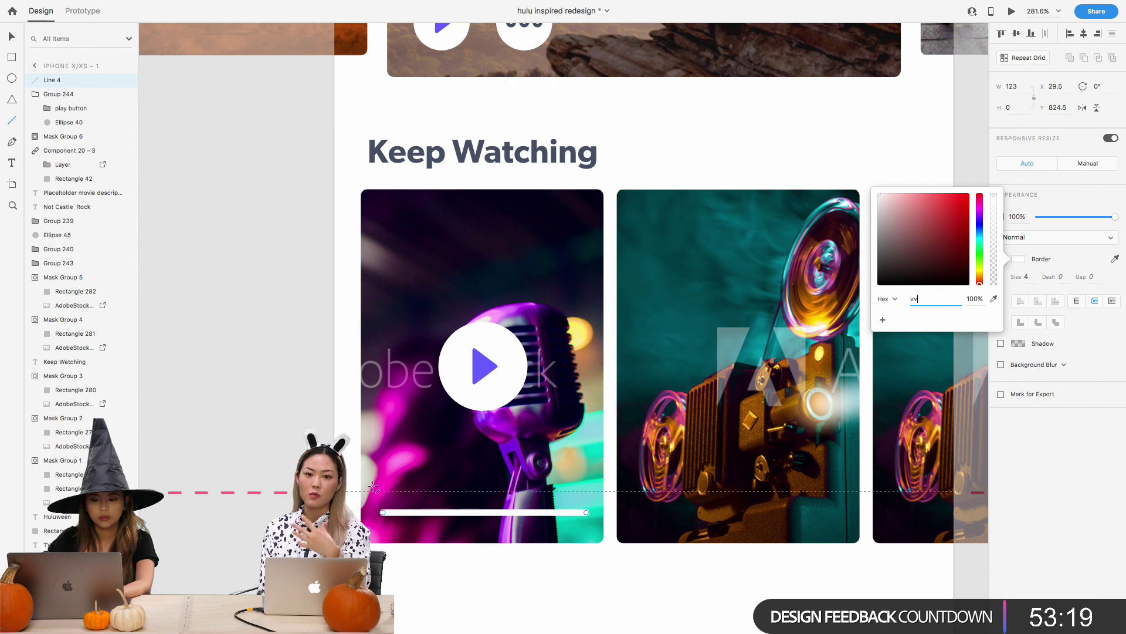
click(471, 514)
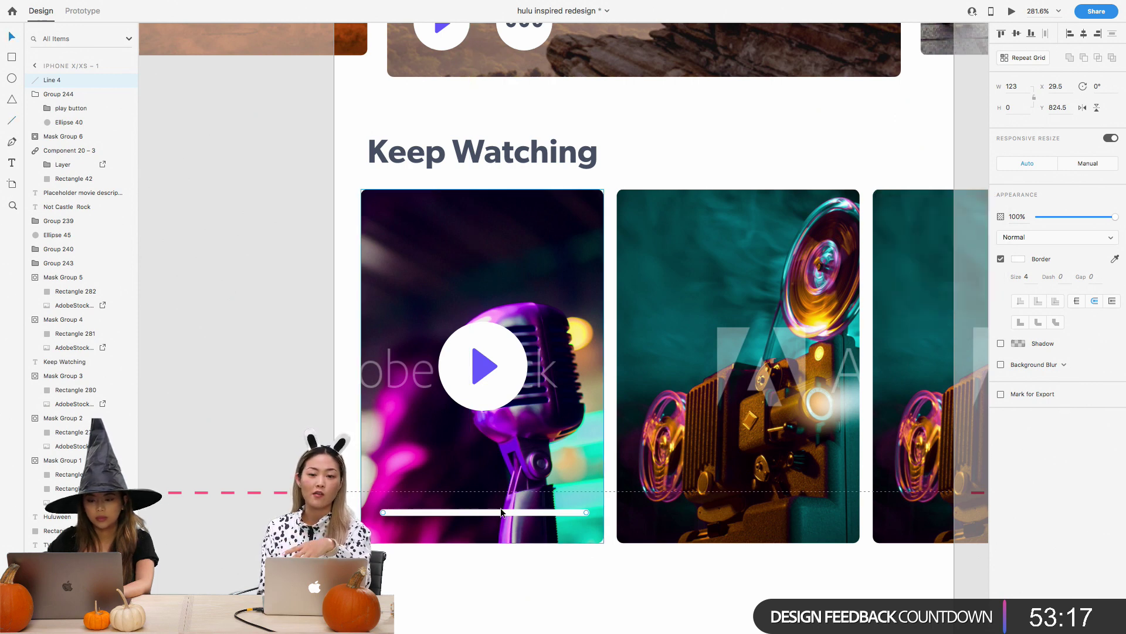
Move the white line to X 24.5, Y 818.5 and lengthen it to 130 so it has equal side margins on the microphone card
scroll(403, 521, up, 3)
key(Escape)
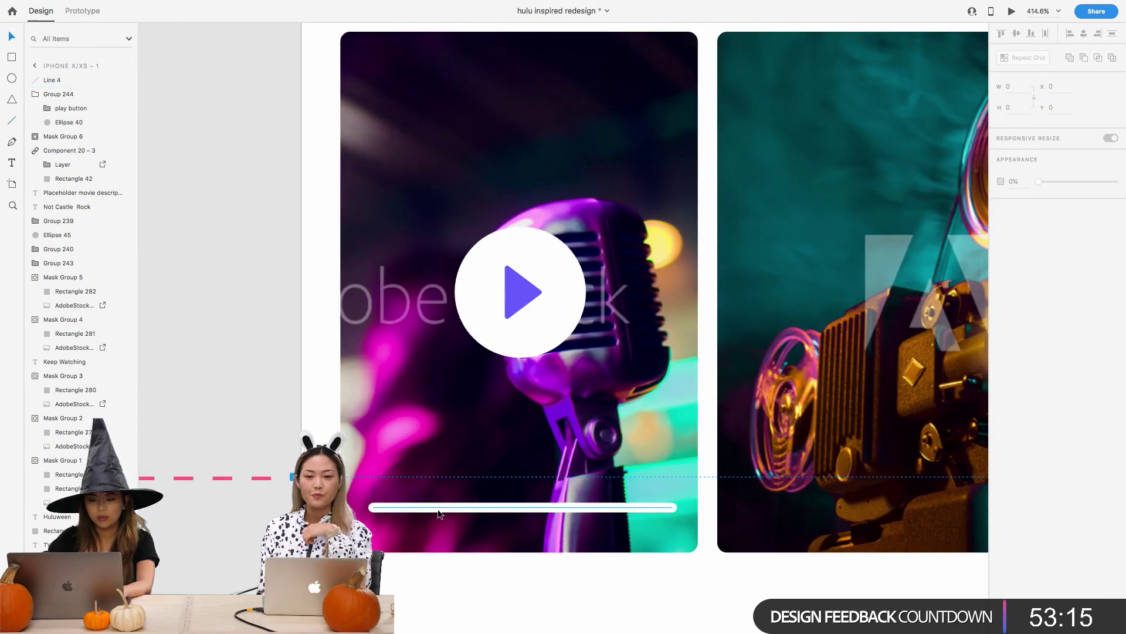
drag(383, 510, 375, 529)
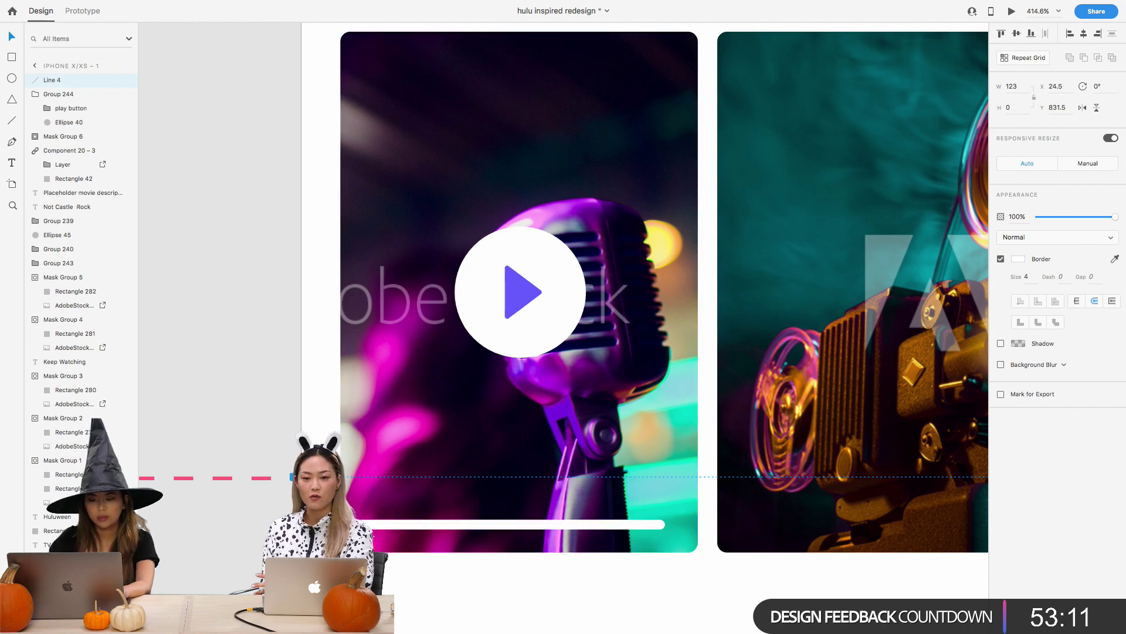
drag(423, 526, 427, 495)
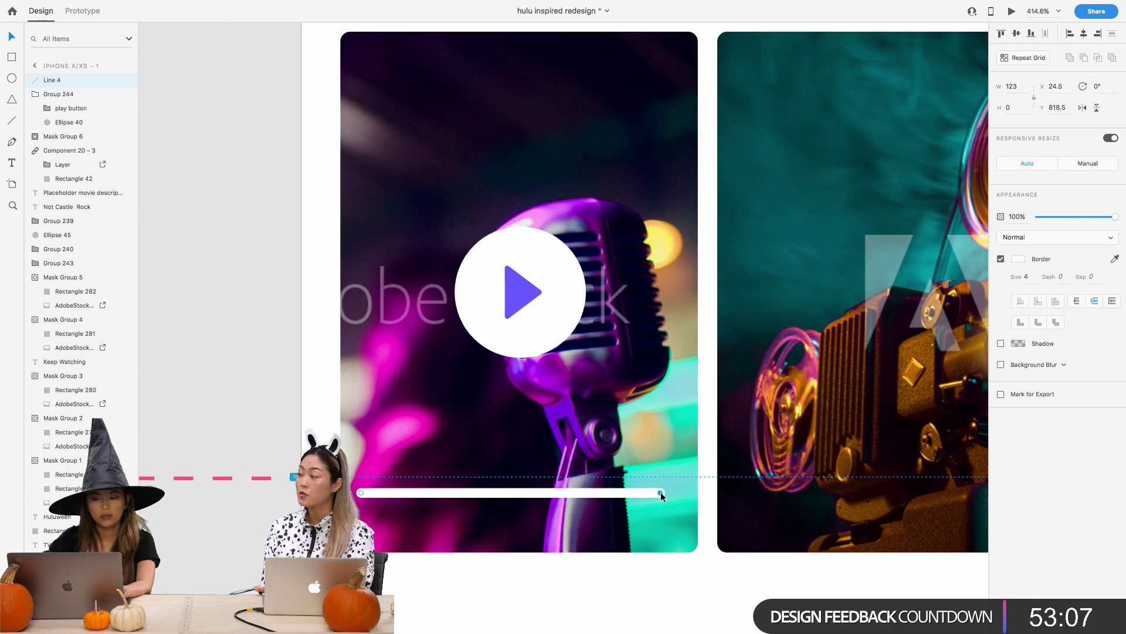
drag(660, 493, 676, 493)
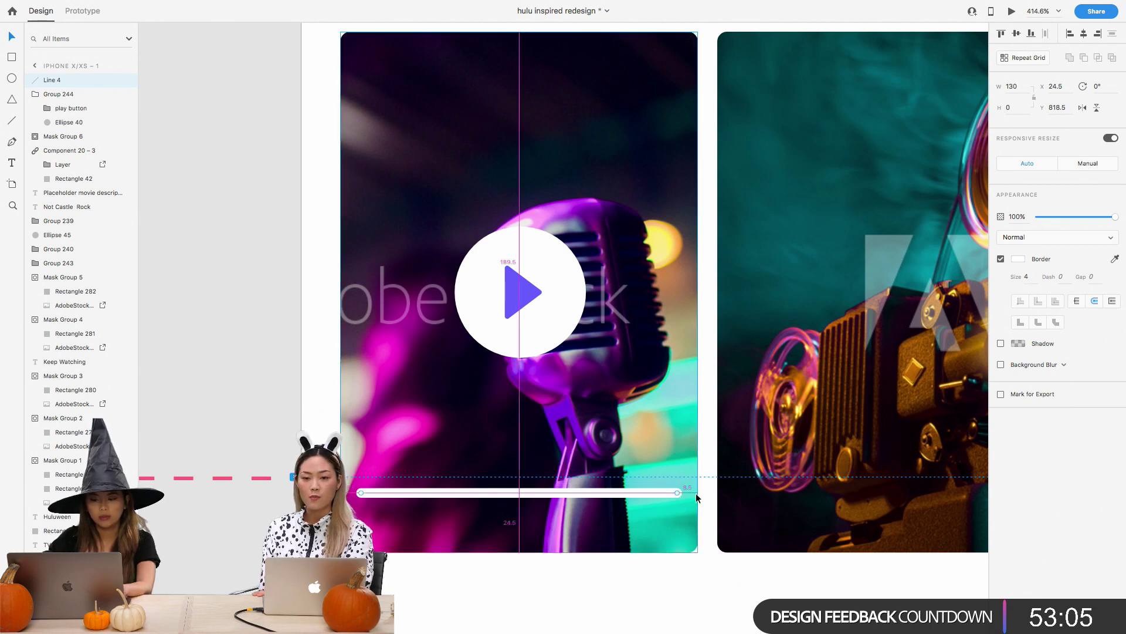
Duplicate the white line, shorten the copy to 52 and colour it with the play icon's purple as the progress portion
key(super+d)
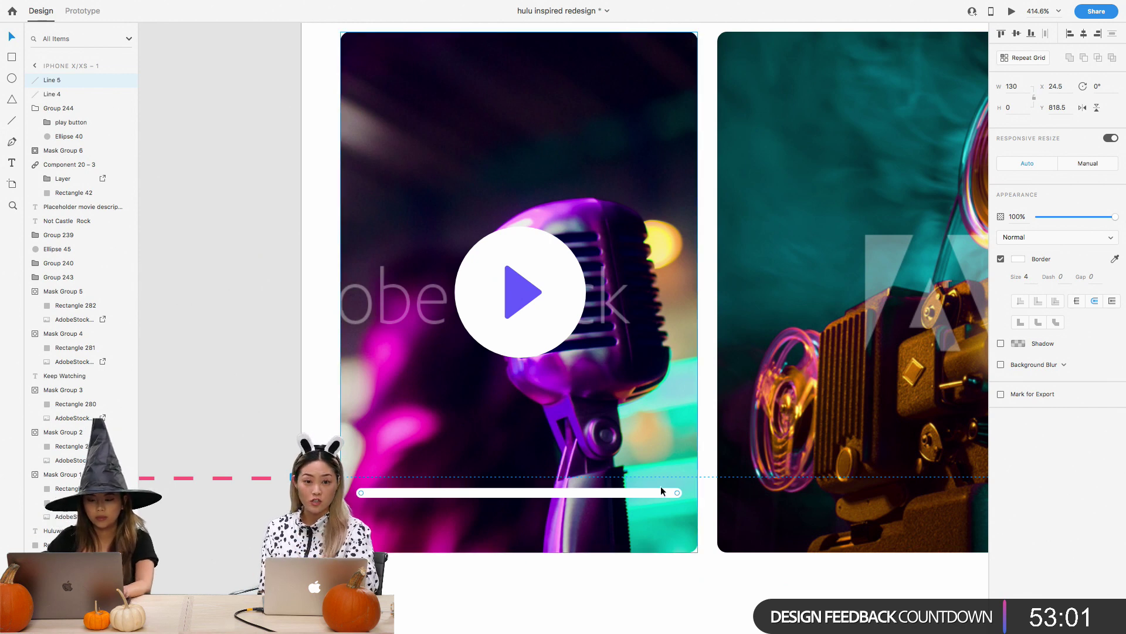
drag(676, 492, 487, 501)
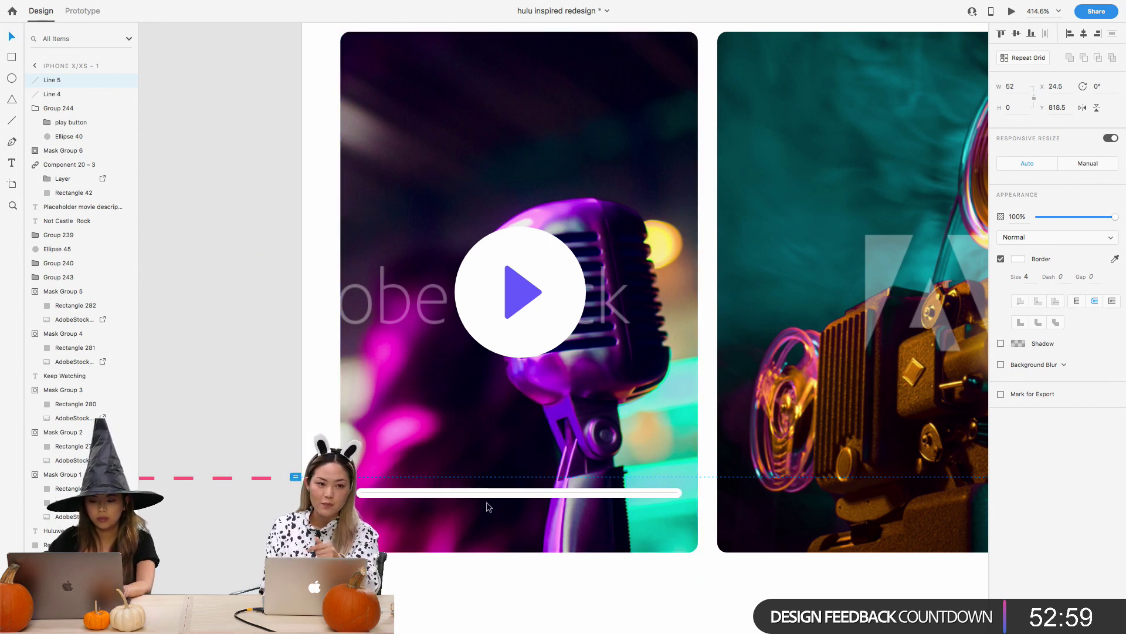
click(1019, 258)
click(993, 300)
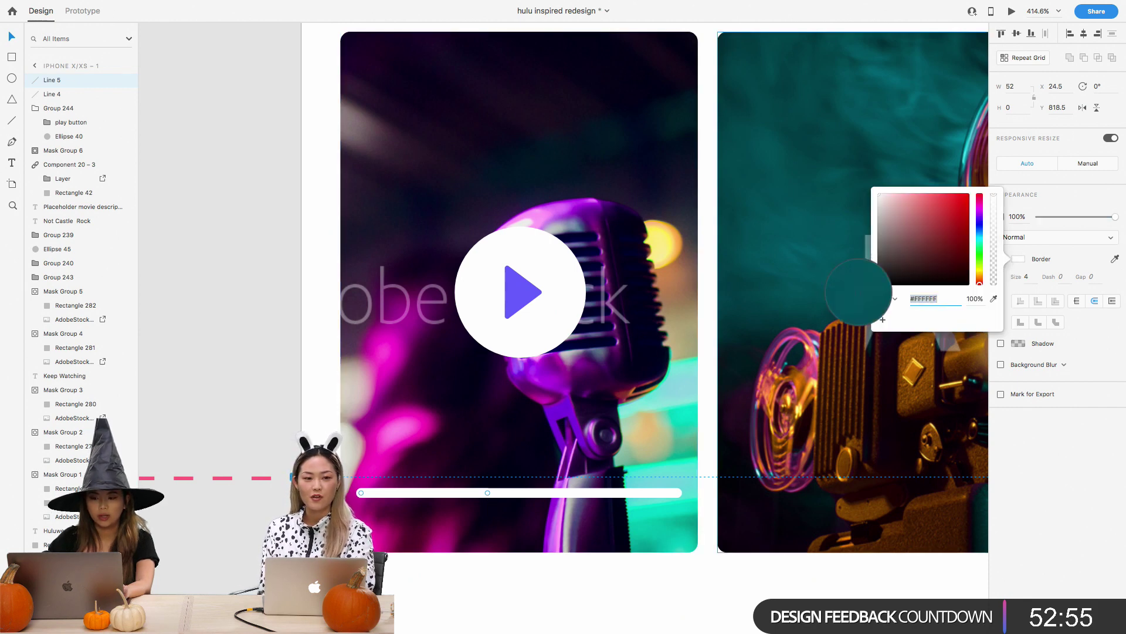
click(522, 288)
click(230, 327)
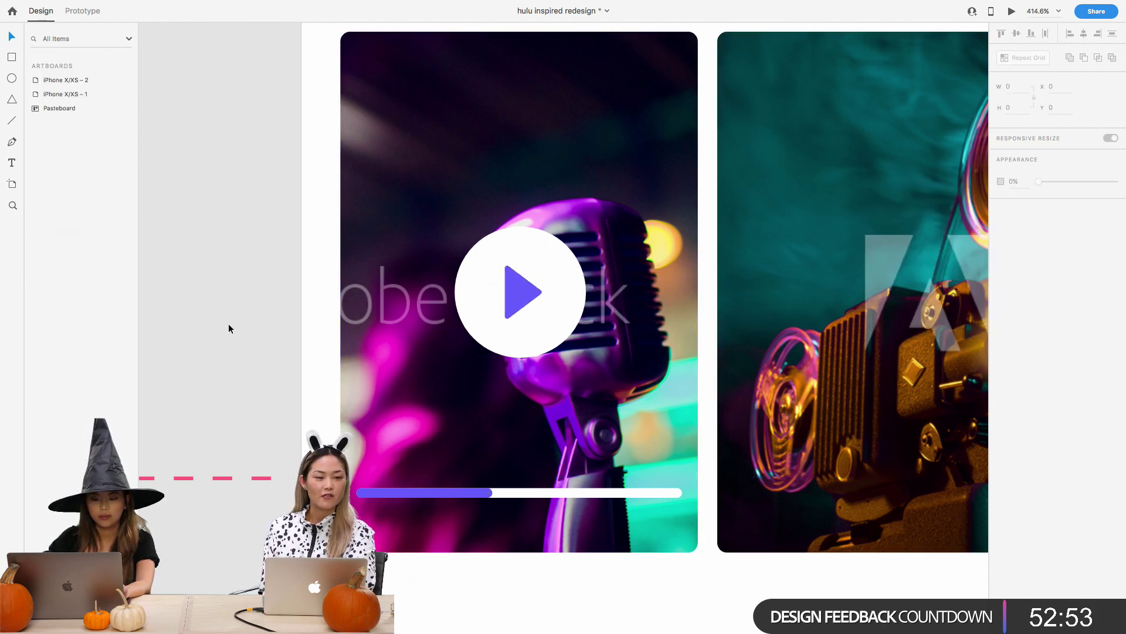
scroll(229, 328, down, 5)
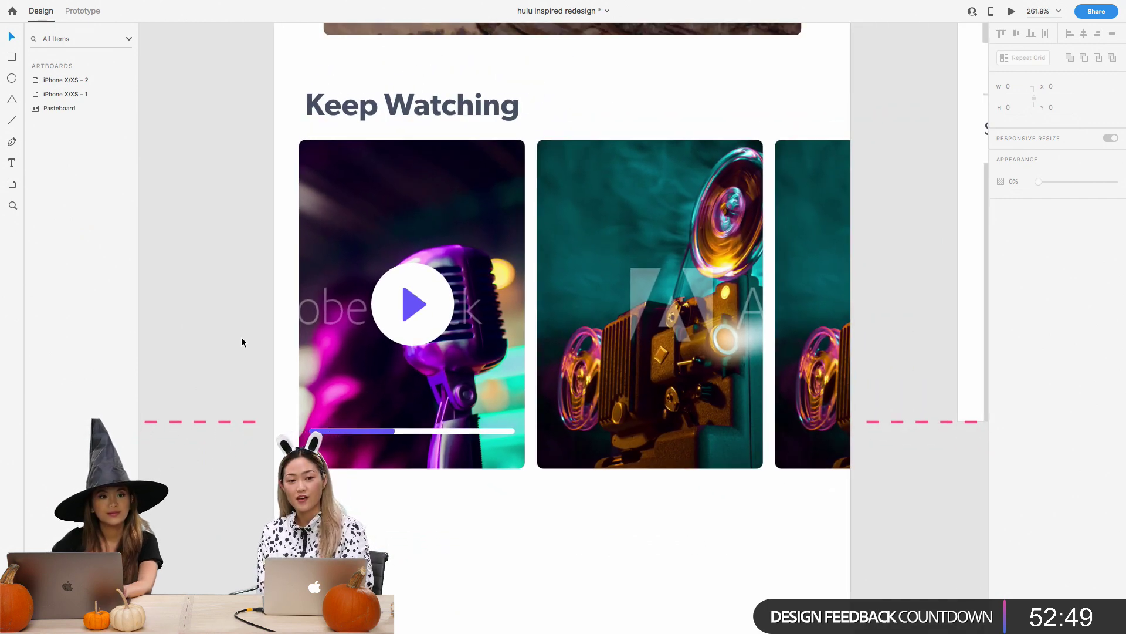
scroll(256, 379, up, 1)
scroll(255, 376, up, 1)
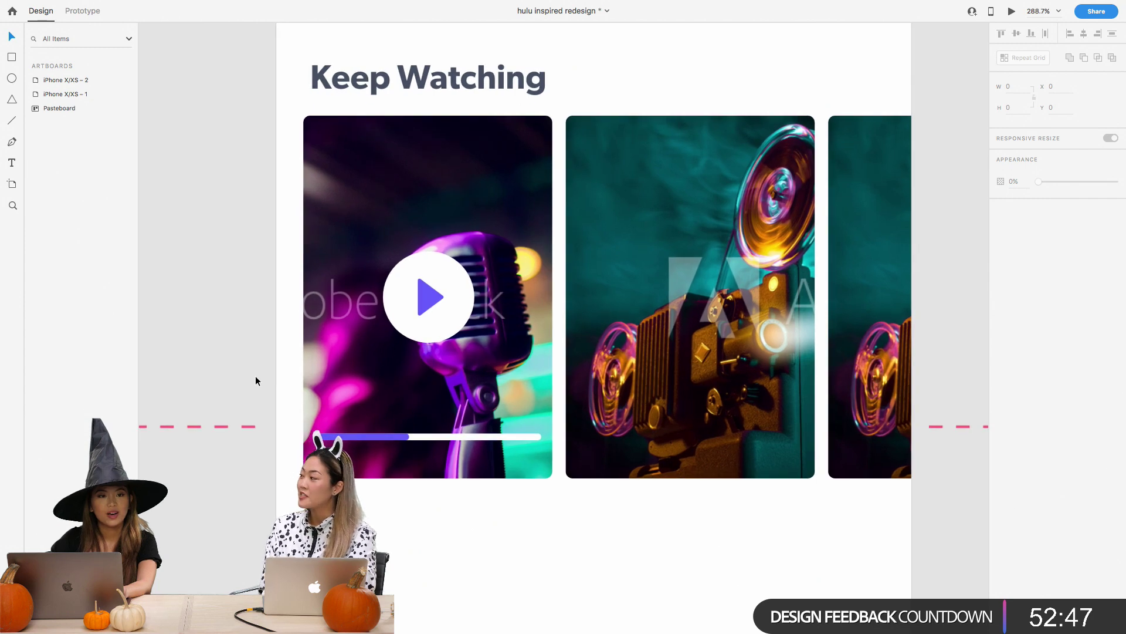
scroll(255, 375, up, 2)
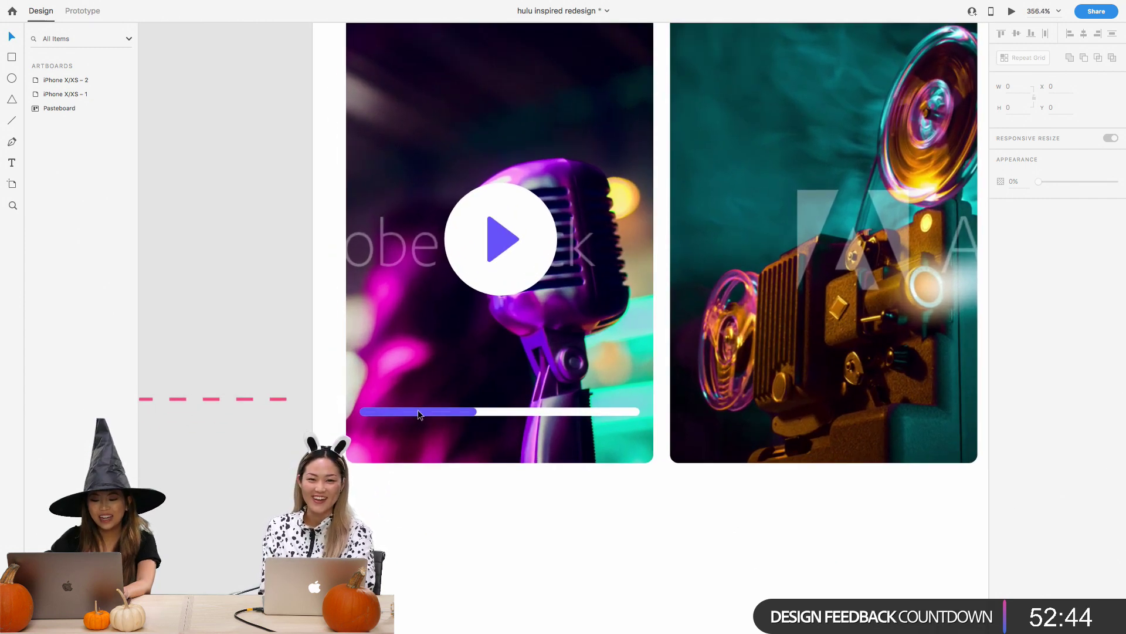
Shorten the purple progress line on the microphone card to a width of 28
click(418, 409)
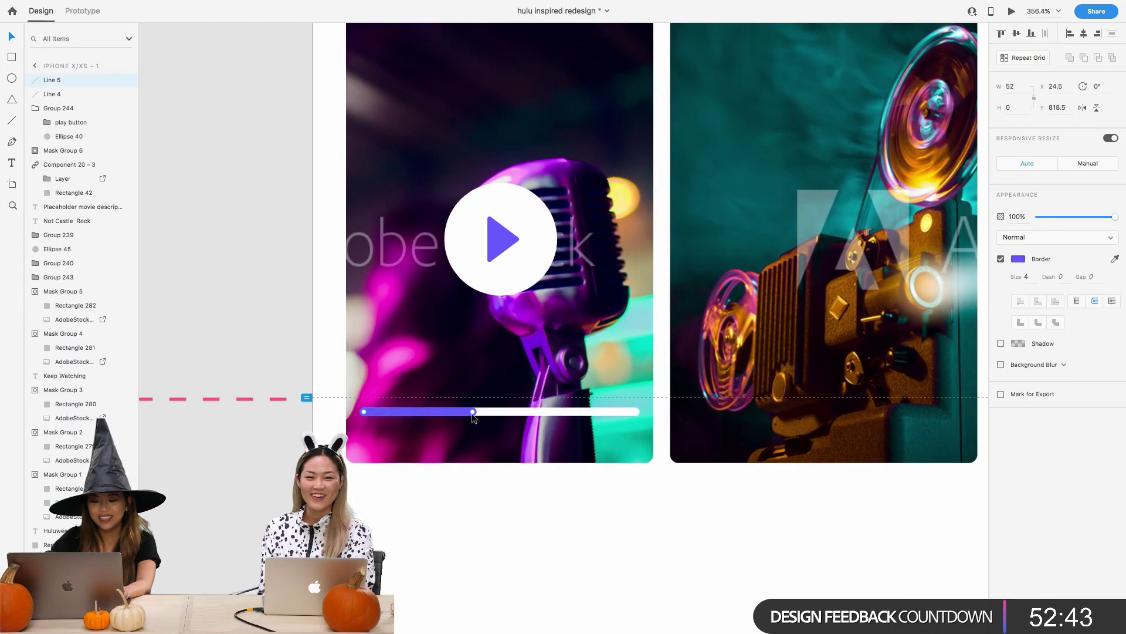
drag(466, 410, 423, 412)
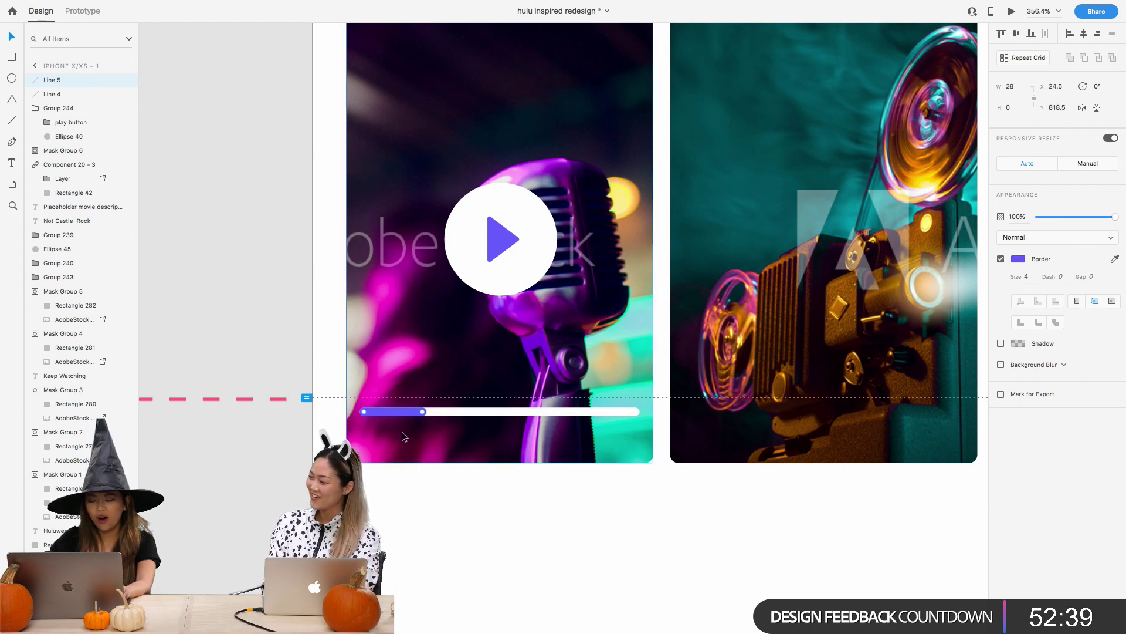
key(Escape)
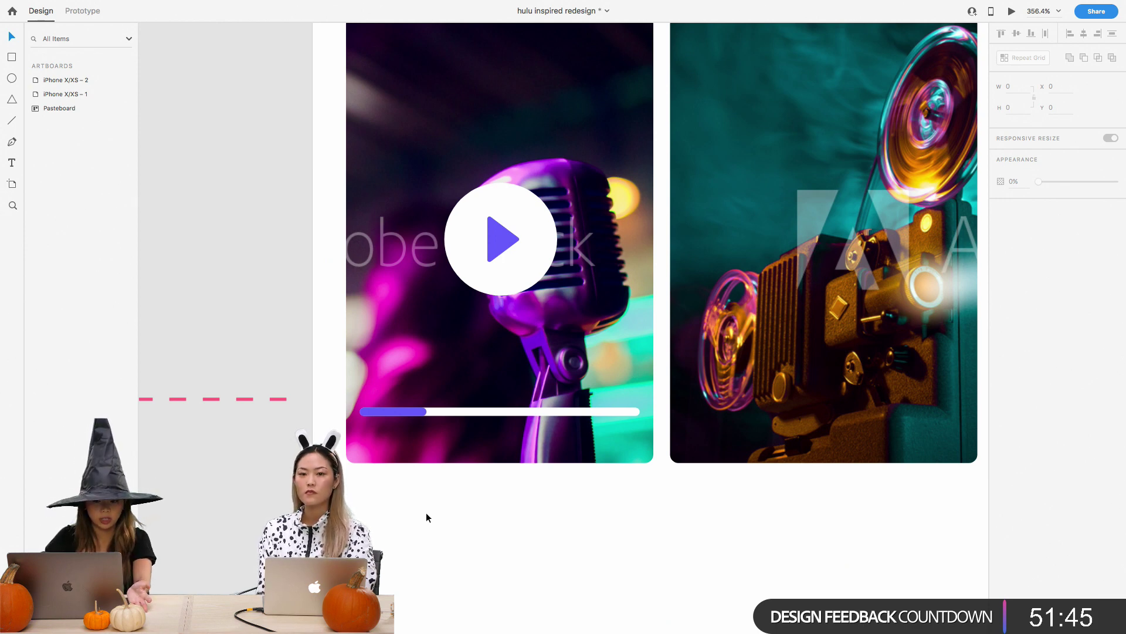
scroll(426, 513, down, 5)
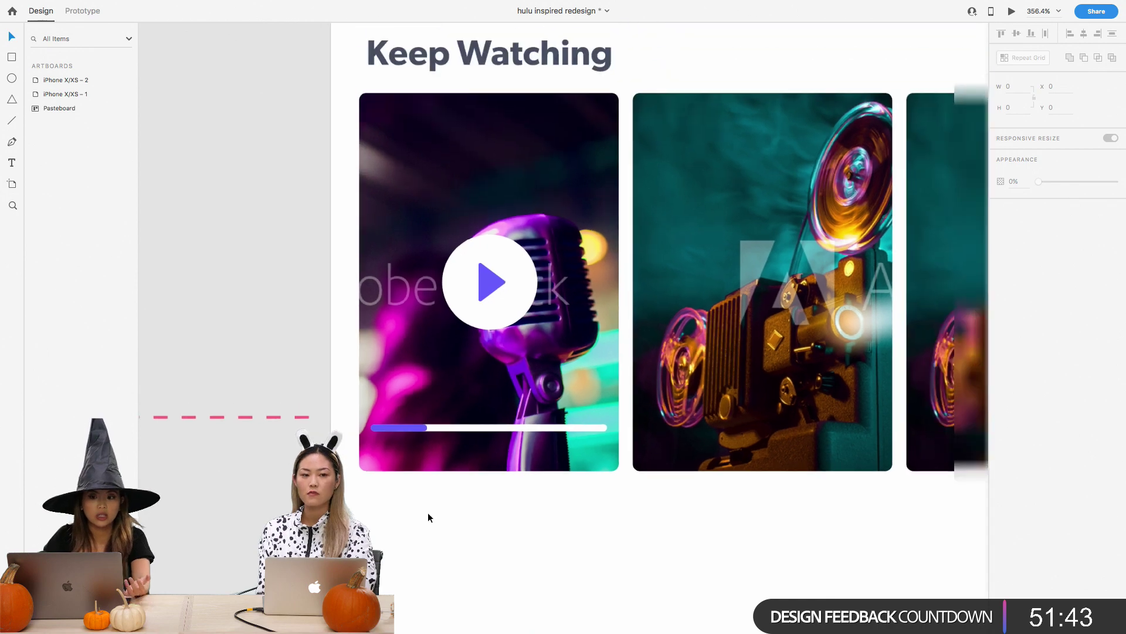
scroll(428, 512, down, 5)
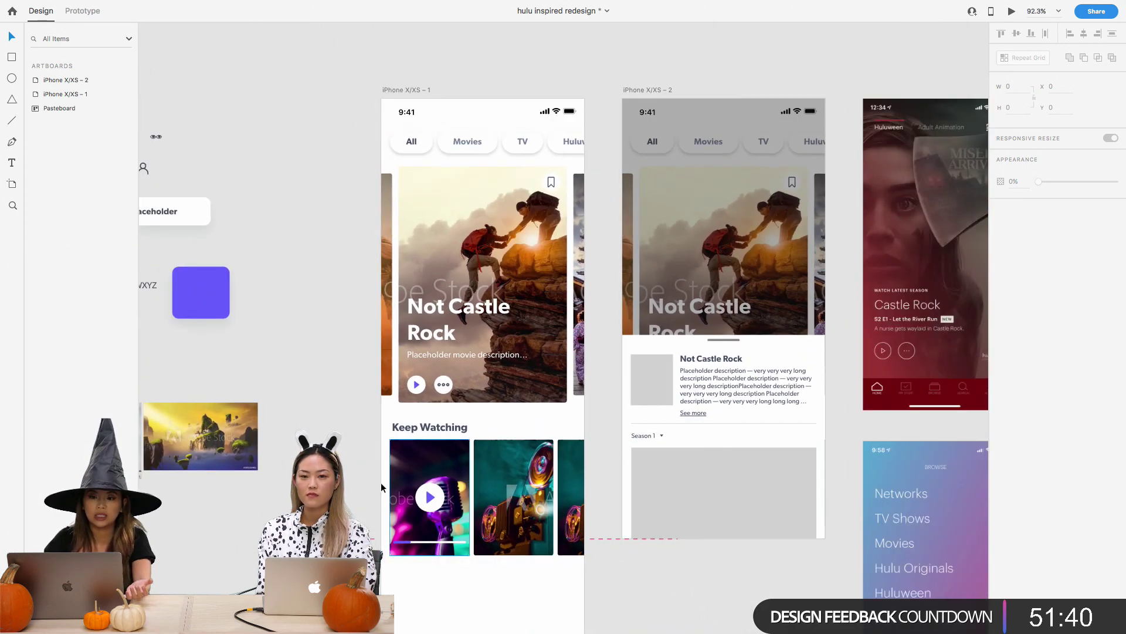
scroll(494, 368, up, 1)
right_click(494, 367)
click(366, 144)
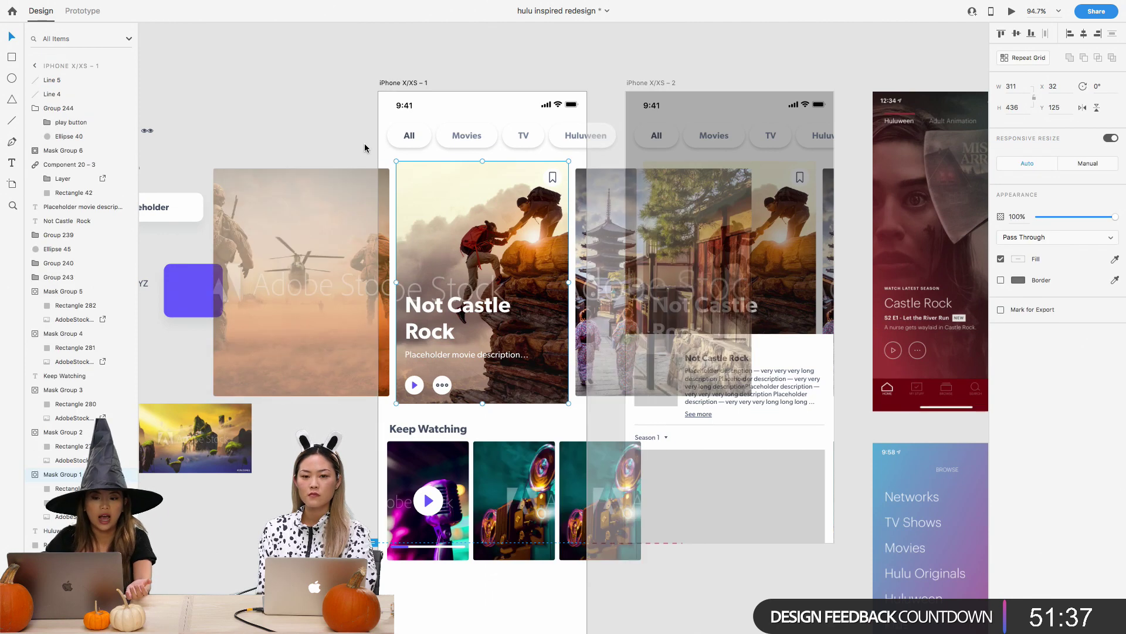
click(365, 143)
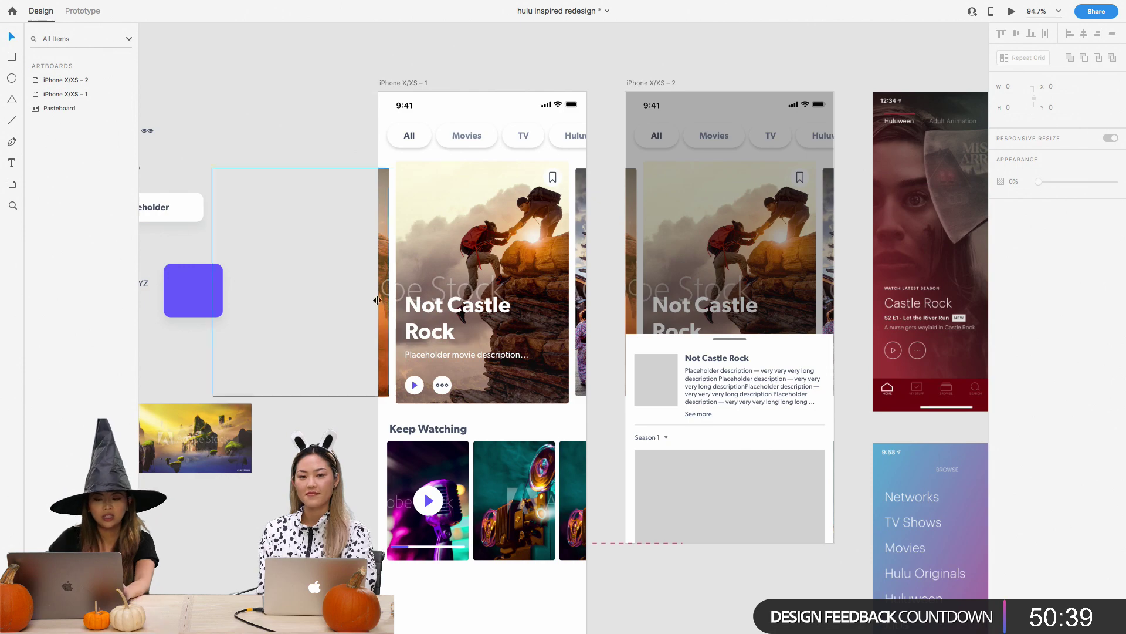
Move the Keep Watching heading to X 16 so it lines up with the first card's left edge
scroll(373, 324, up, 3)
scroll(397, 396, up, 5)
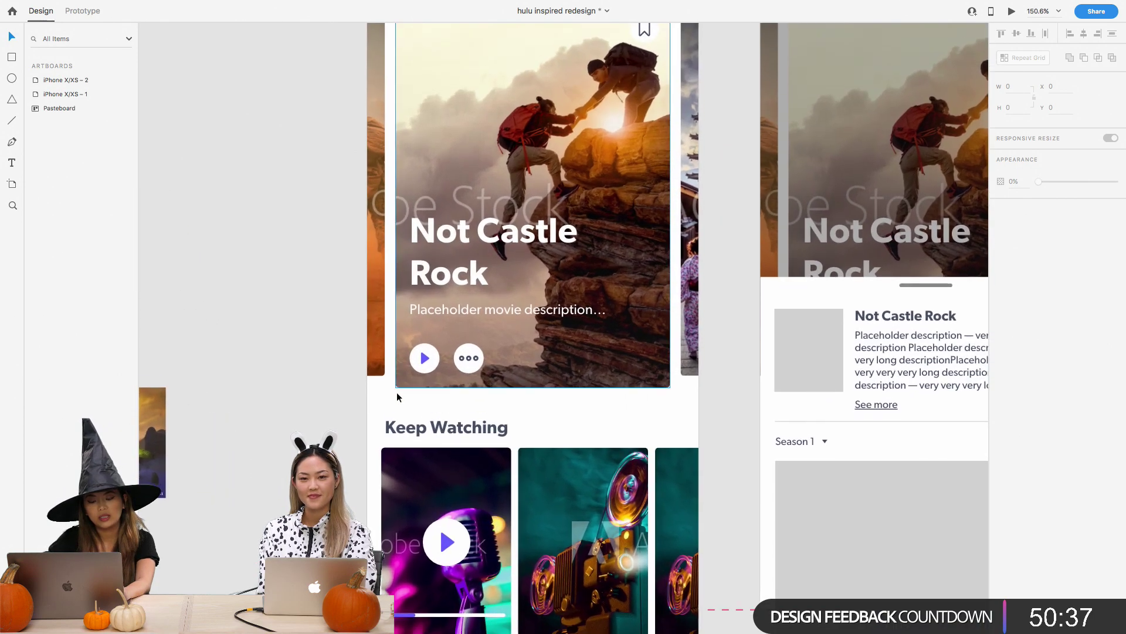
scroll(394, 420, down, 2)
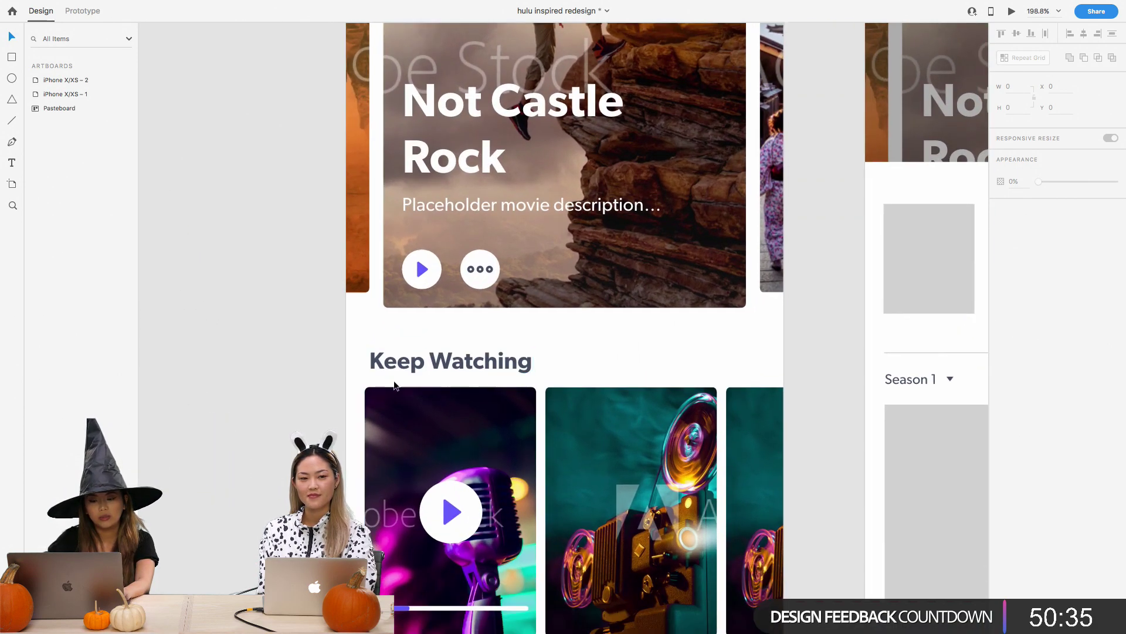
scroll(393, 379, down, 2)
drag(418, 320, 413, 321)
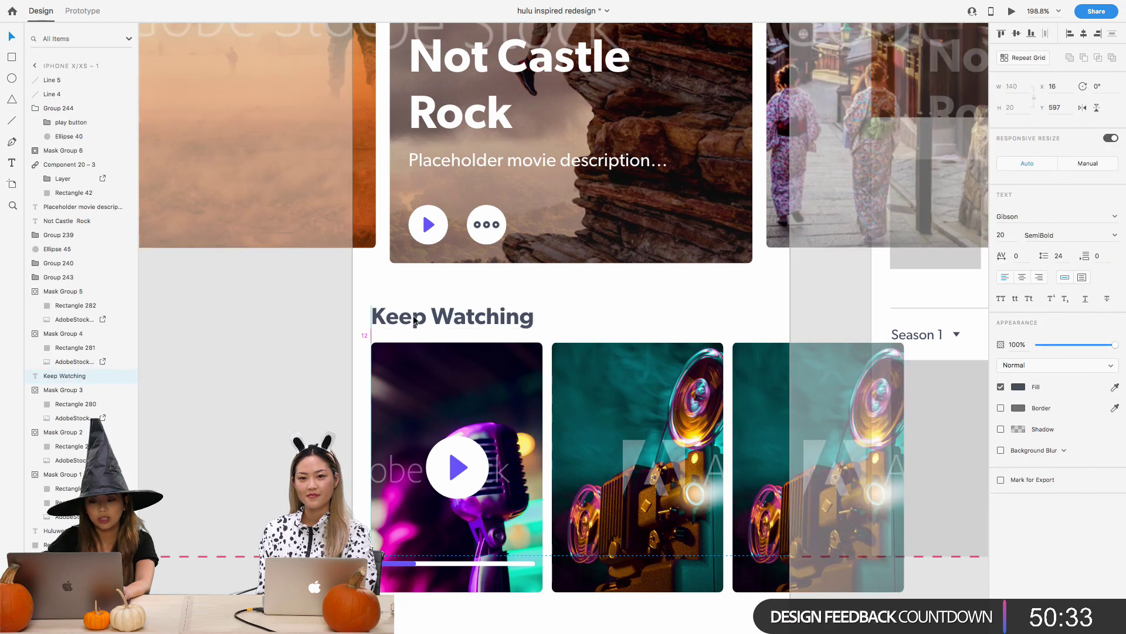
click(311, 363)
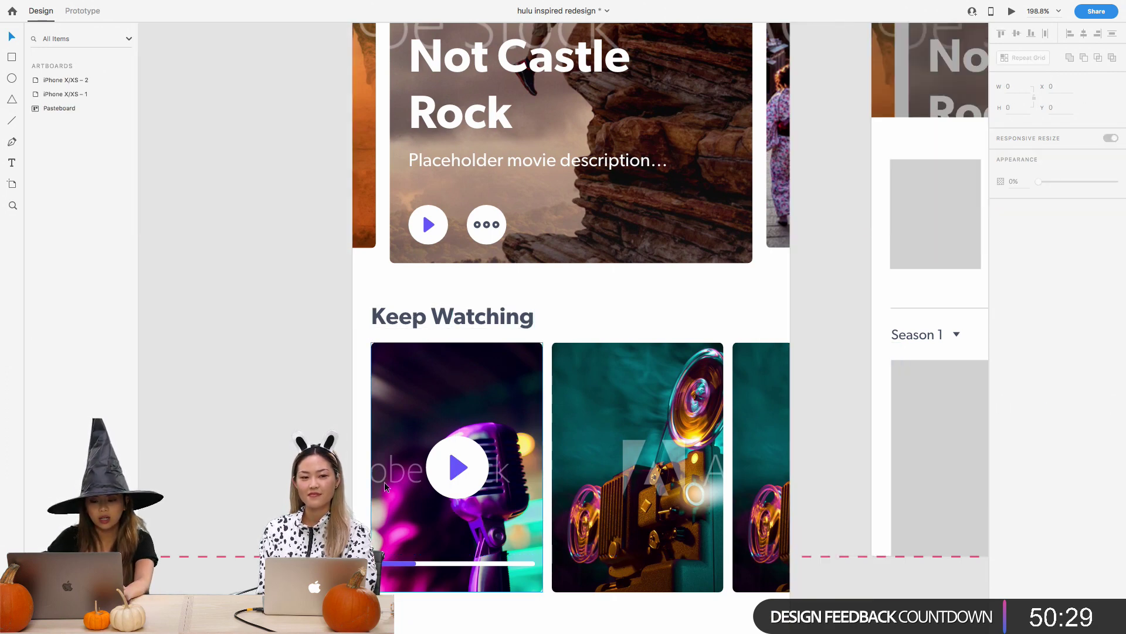
Move the white and purple progress lines together up to Y 779.5, beneath the microphone card's play button
scroll(385, 487, up, 3)
scroll(385, 481, up, 3)
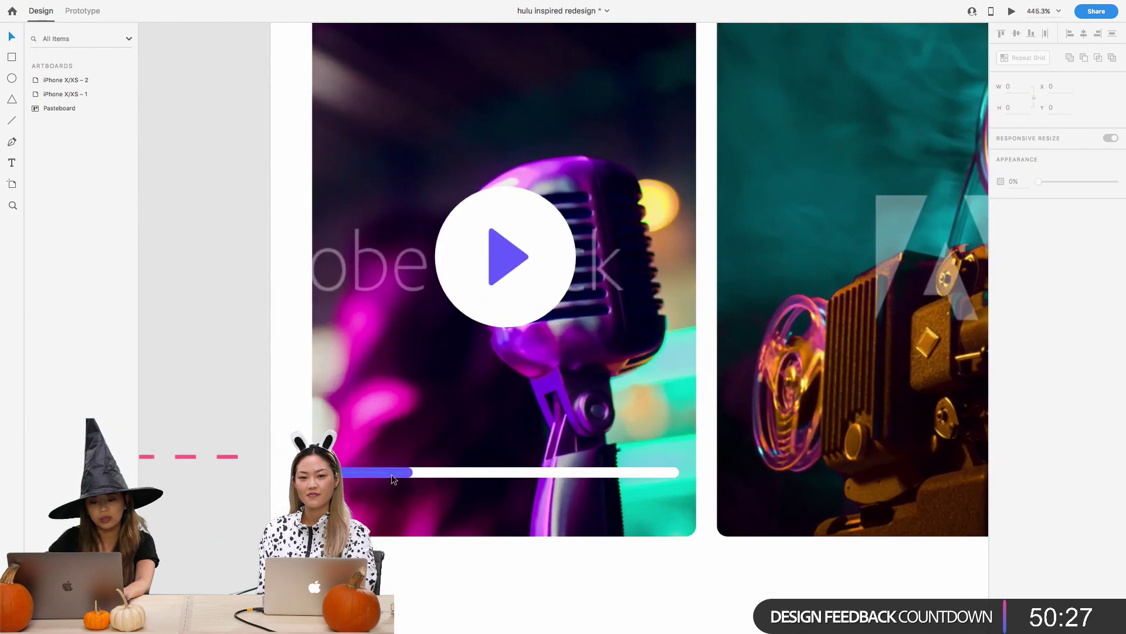
click(393, 474)
click(413, 551)
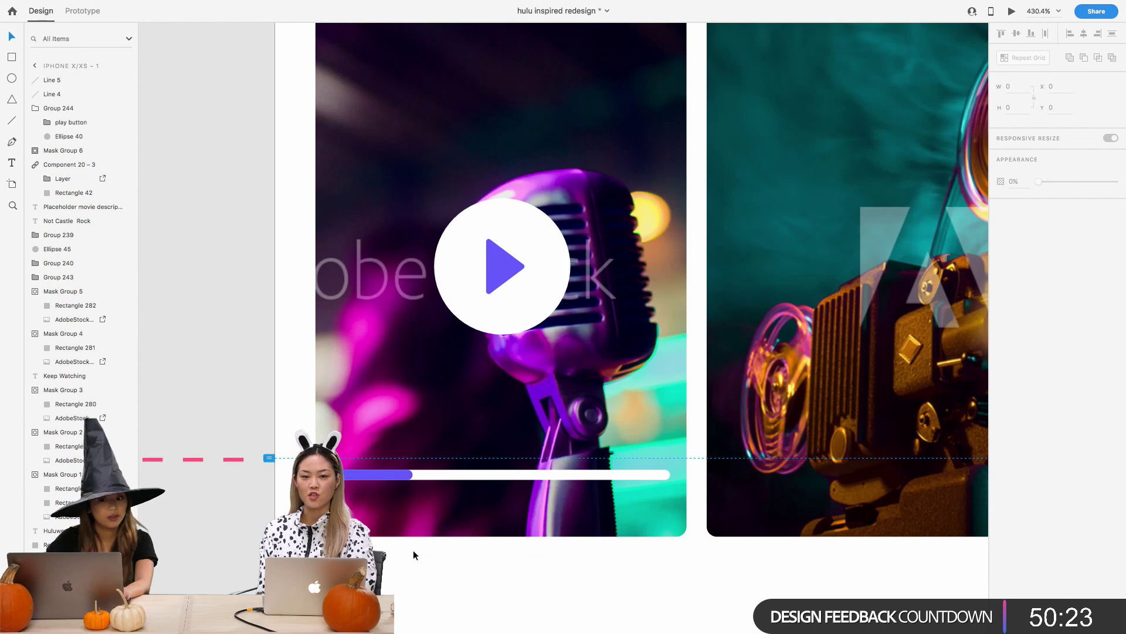
scroll(413, 550, right, 2)
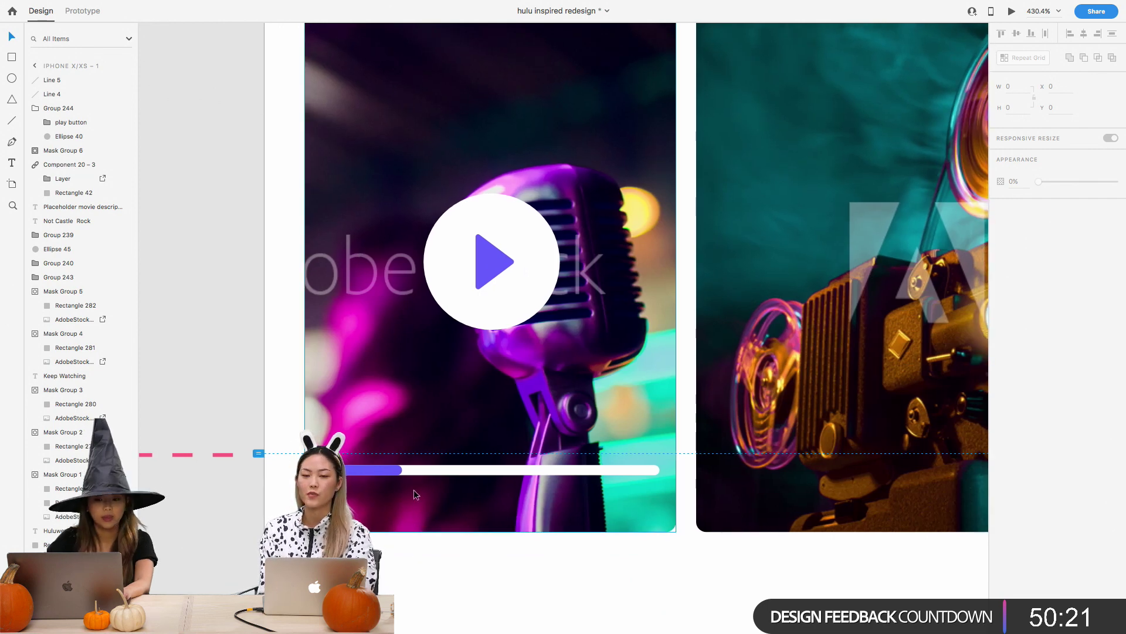
click(460, 475)
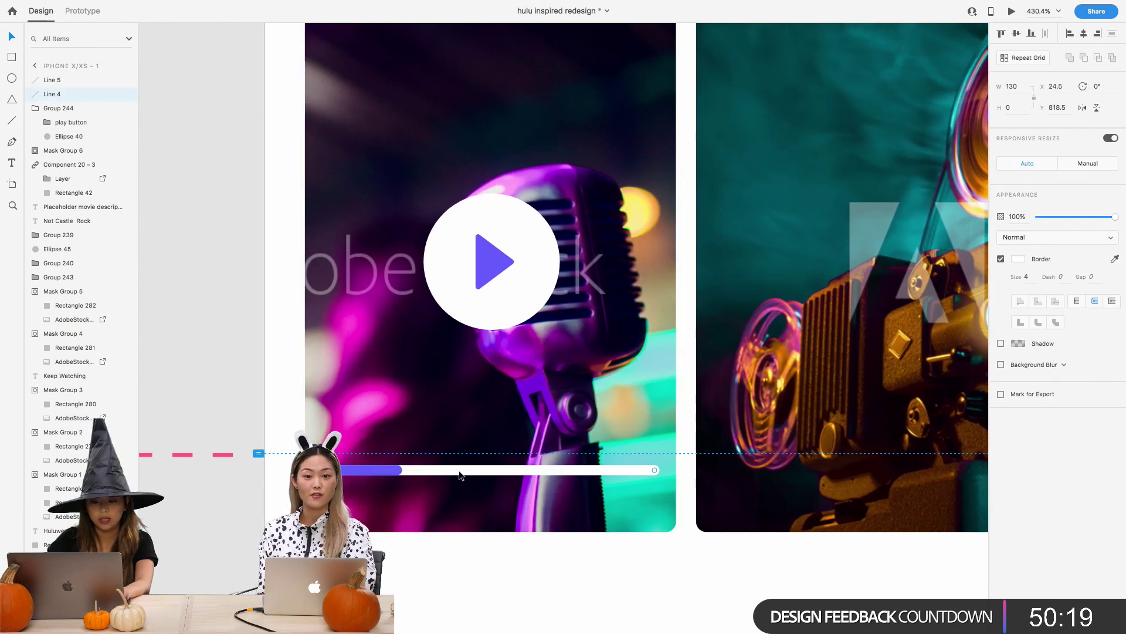
drag(389, 470, 419, 375)
Draw a rectangle about 147 by 49 across the bottom of the microphone card and remove its border
scroll(418, 376, down, 3)
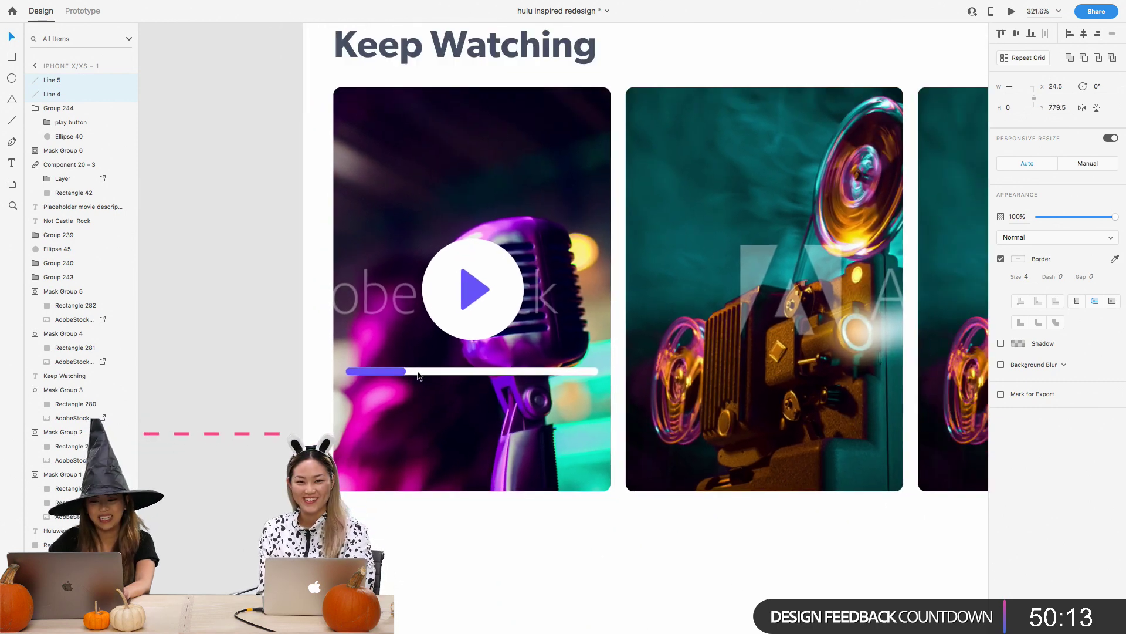
scroll(395, 429, right, 1)
scroll(352, 461, right, 1)
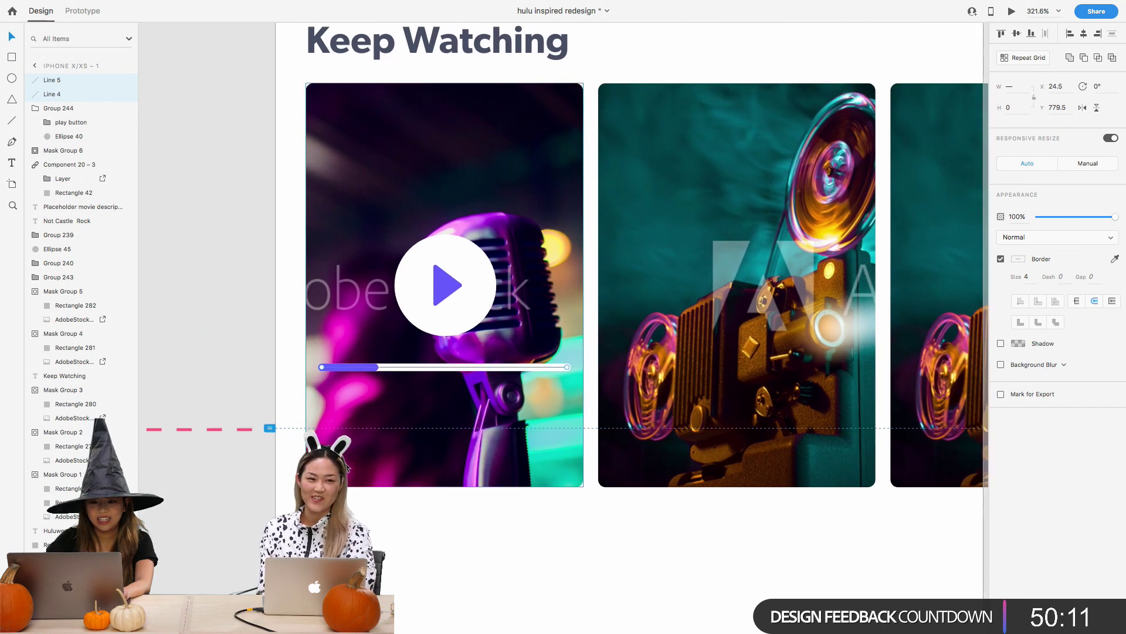
scroll(375, 453, up, 2)
scroll(376, 453, right, 1)
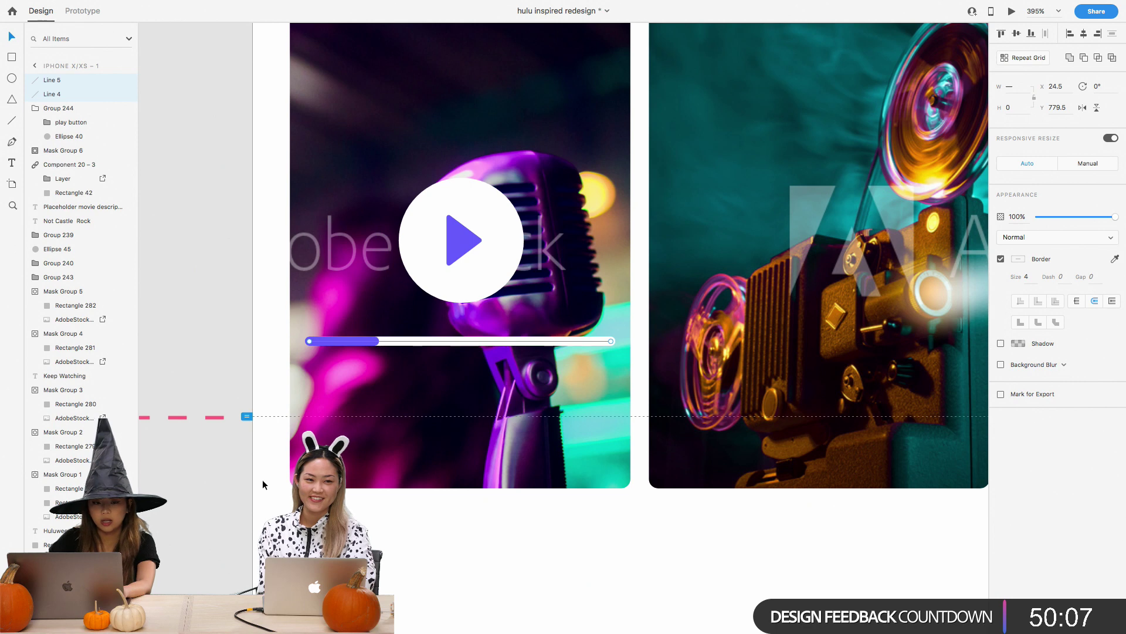
click(12, 58)
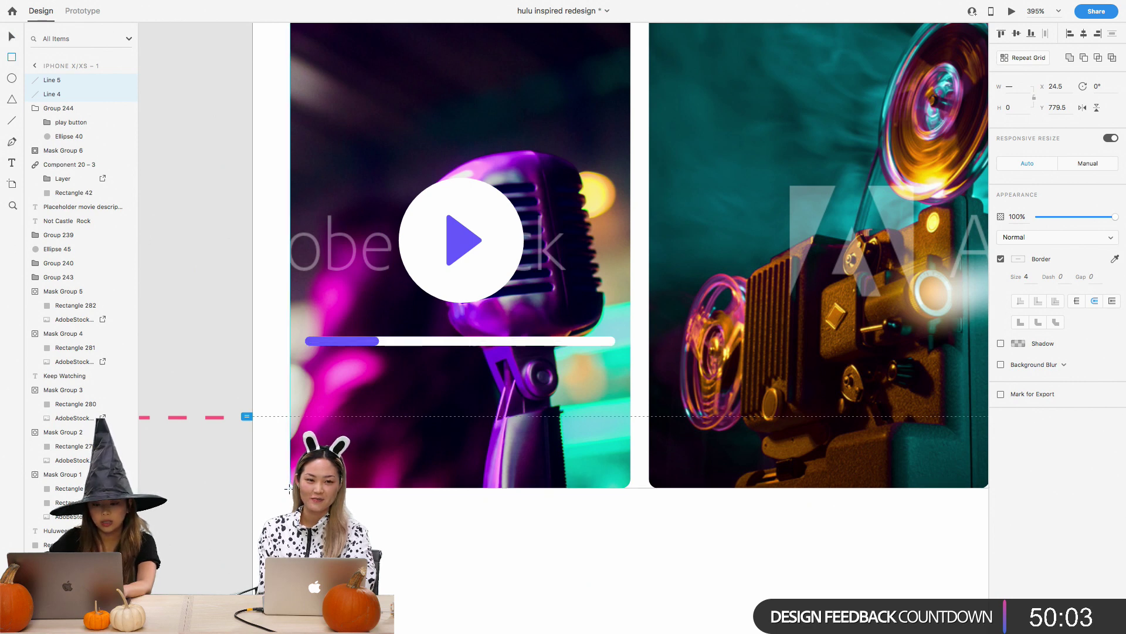
drag(290, 488, 631, 376)
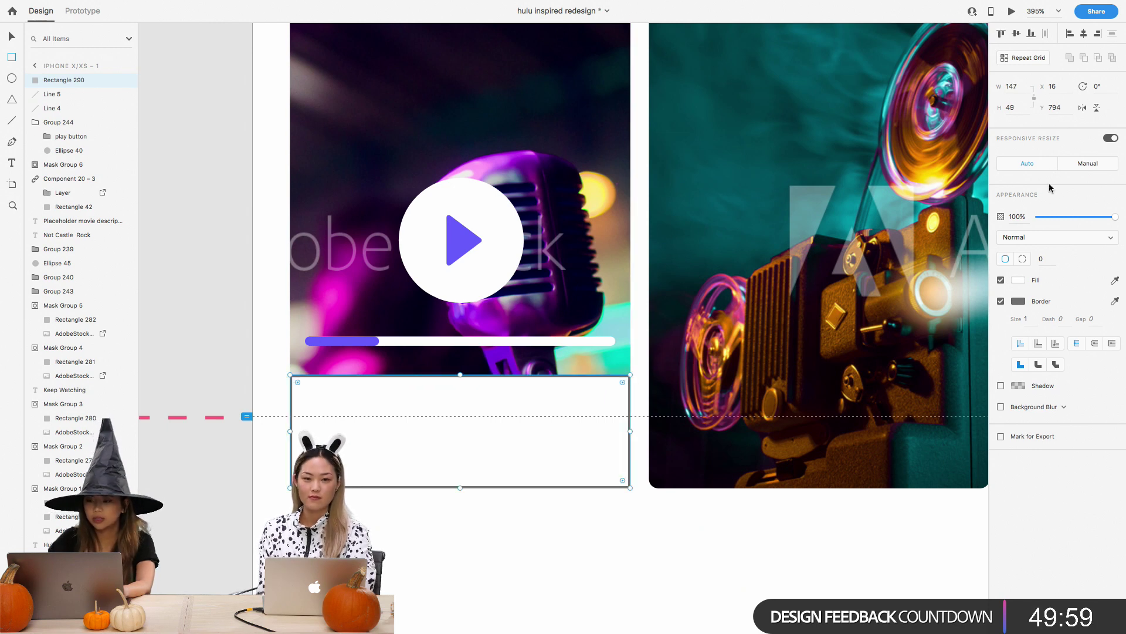
click(1001, 302)
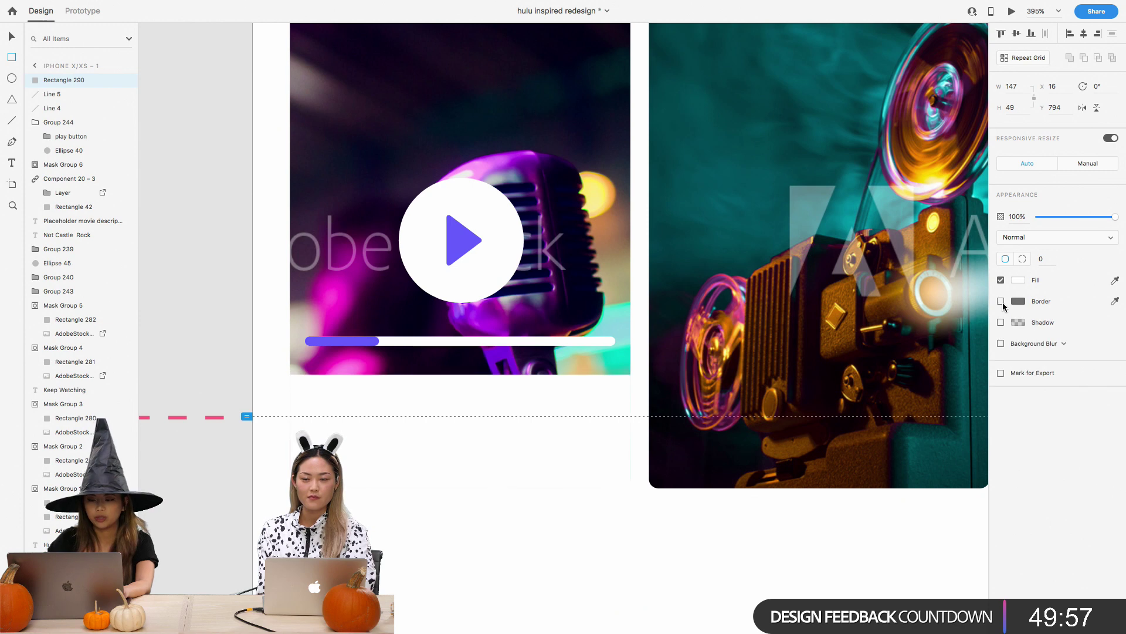
Lower the white rectangle's opacity to 86% so the microphone image shows through
click(1077, 218)
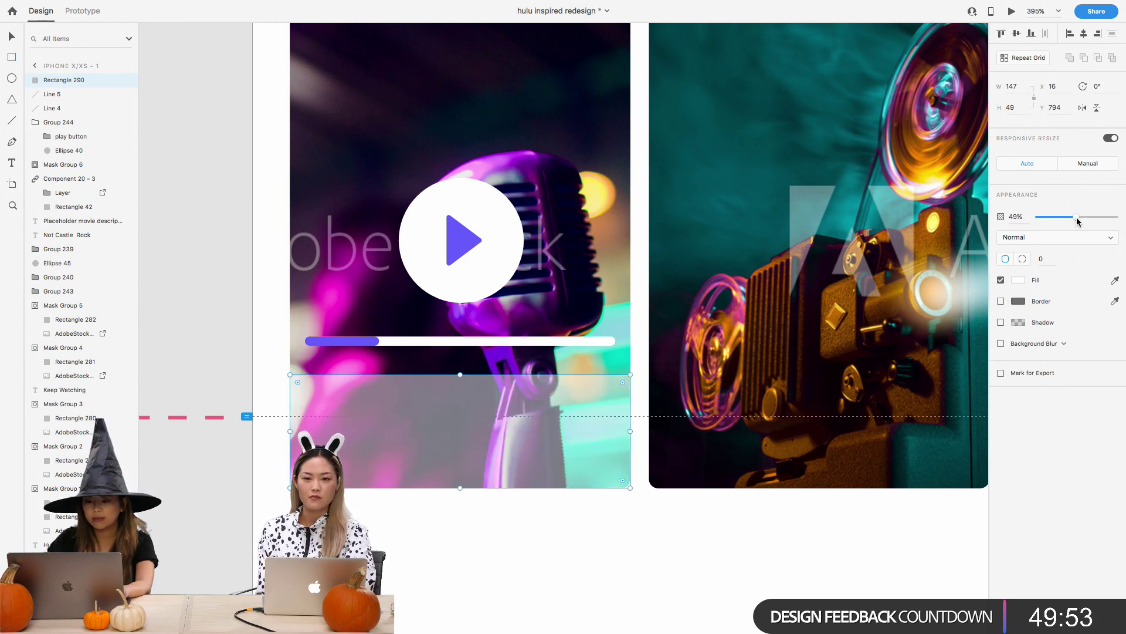
click(1091, 217)
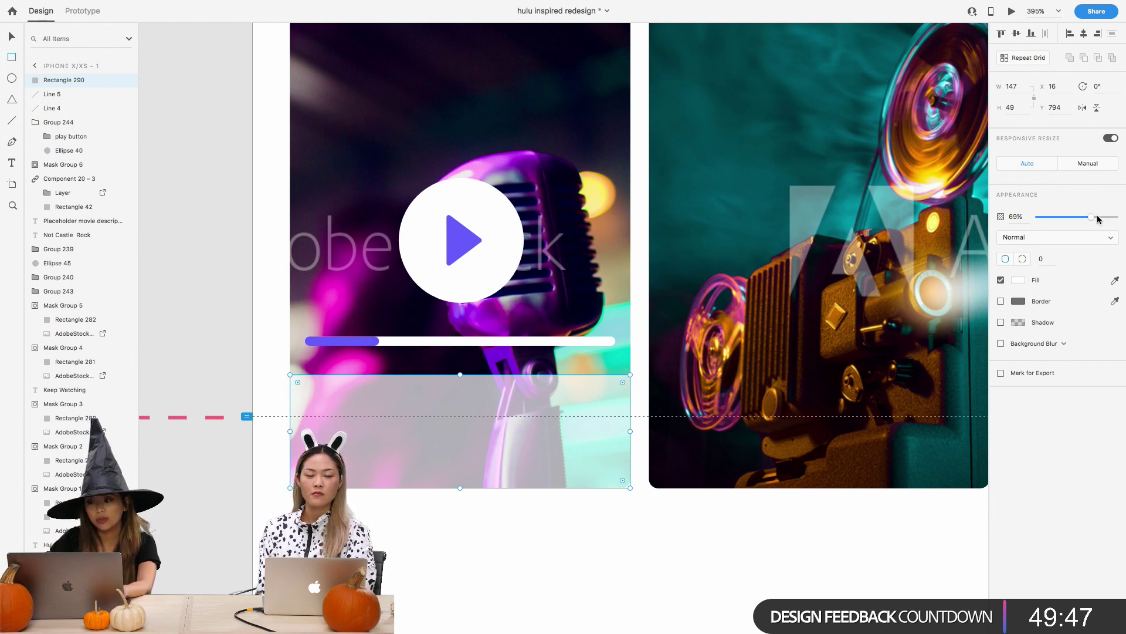
click(1101, 218)
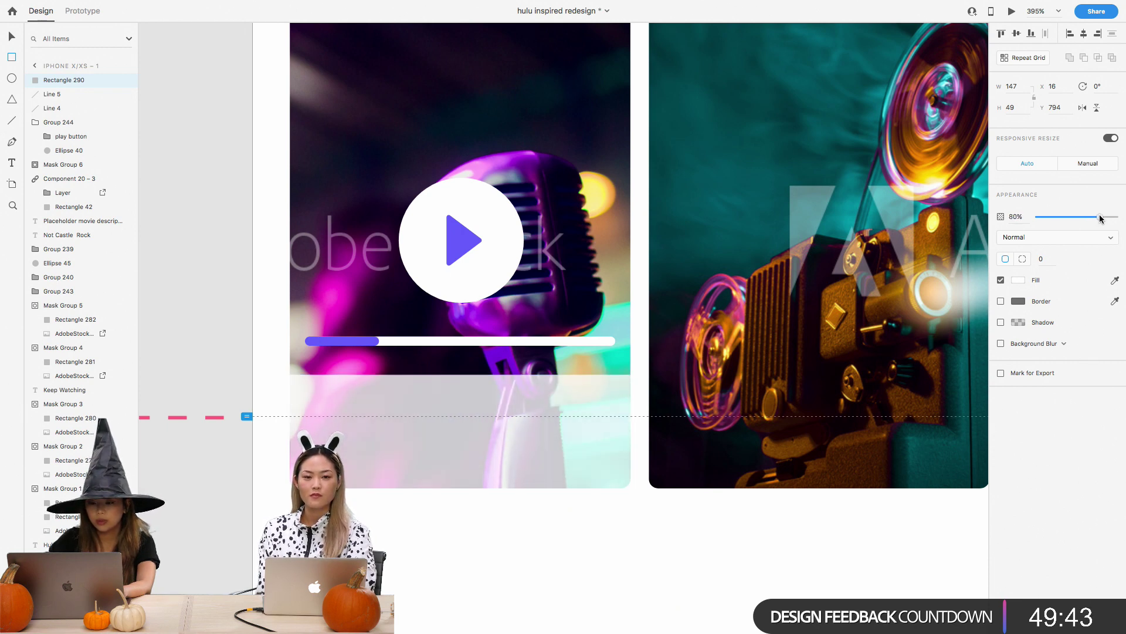
drag(1100, 218, 1108, 220)
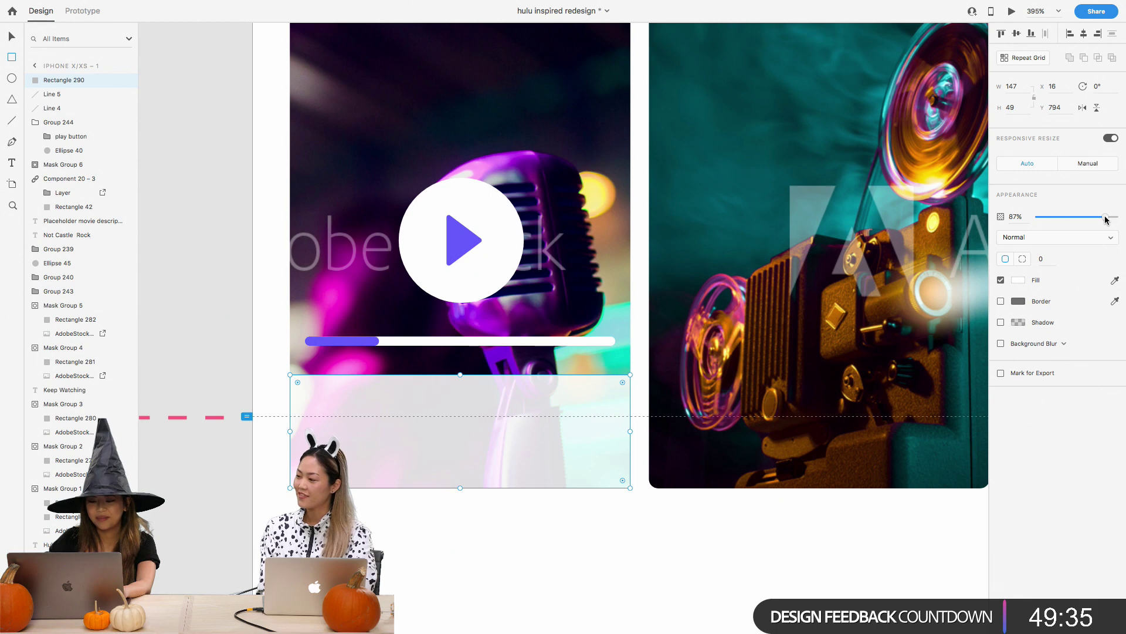
drag(1106, 220, 1105, 219)
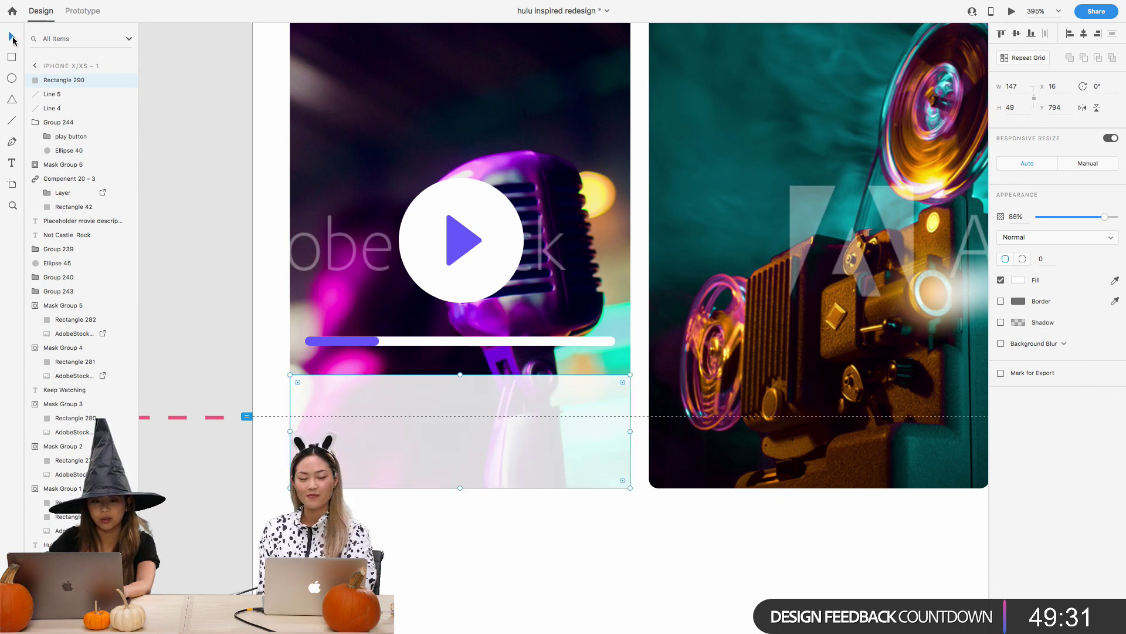
Extend the translucent white rectangle's top edge upward to a height of 56, starting at Y 787
click(228, 383)
scroll(291, 374, up, 2)
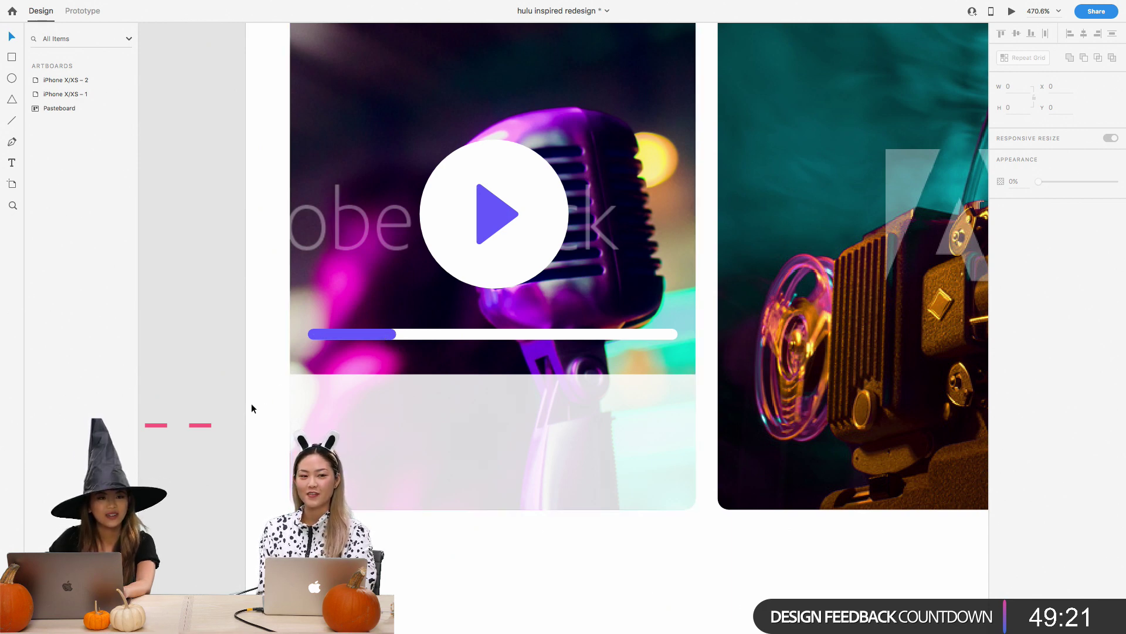
click(259, 352)
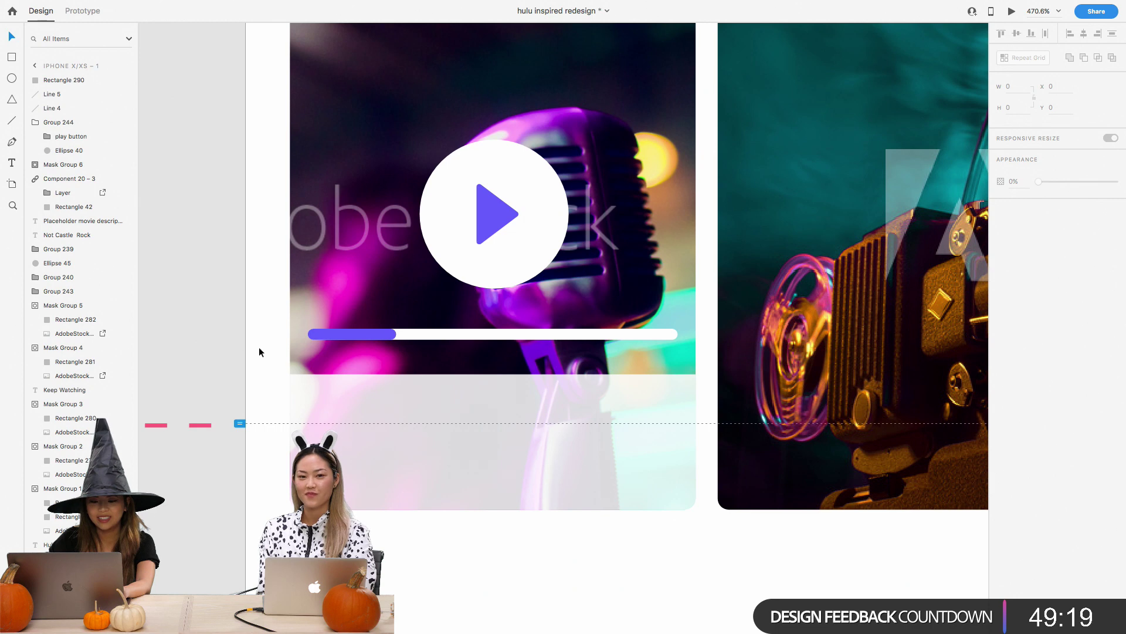
click(471, 393)
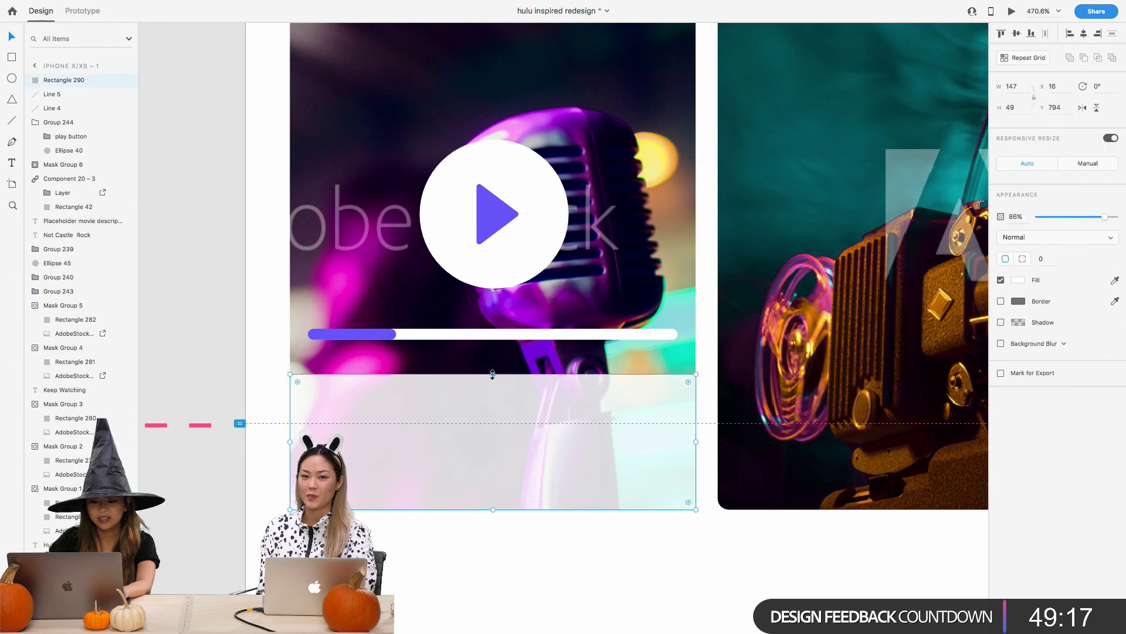
drag(493, 373, 492, 354)
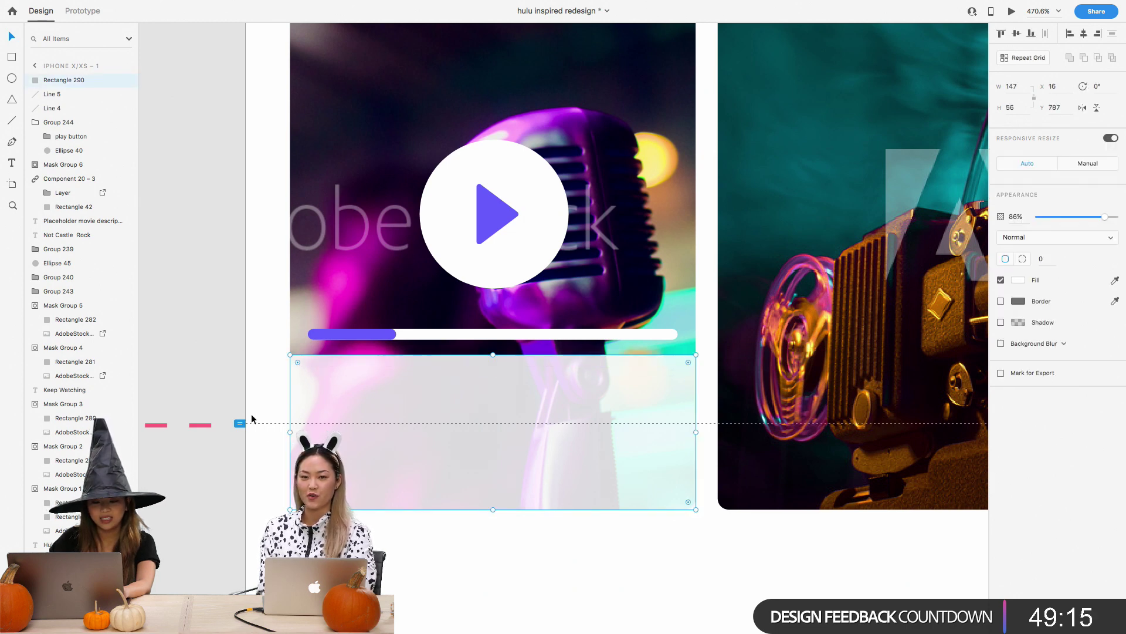
click(251, 419)
Add the title text "Karaoke tonight" on the translucent panel of the microphone card
scroll(251, 419, down, 3)
scroll(252, 418, down, 5)
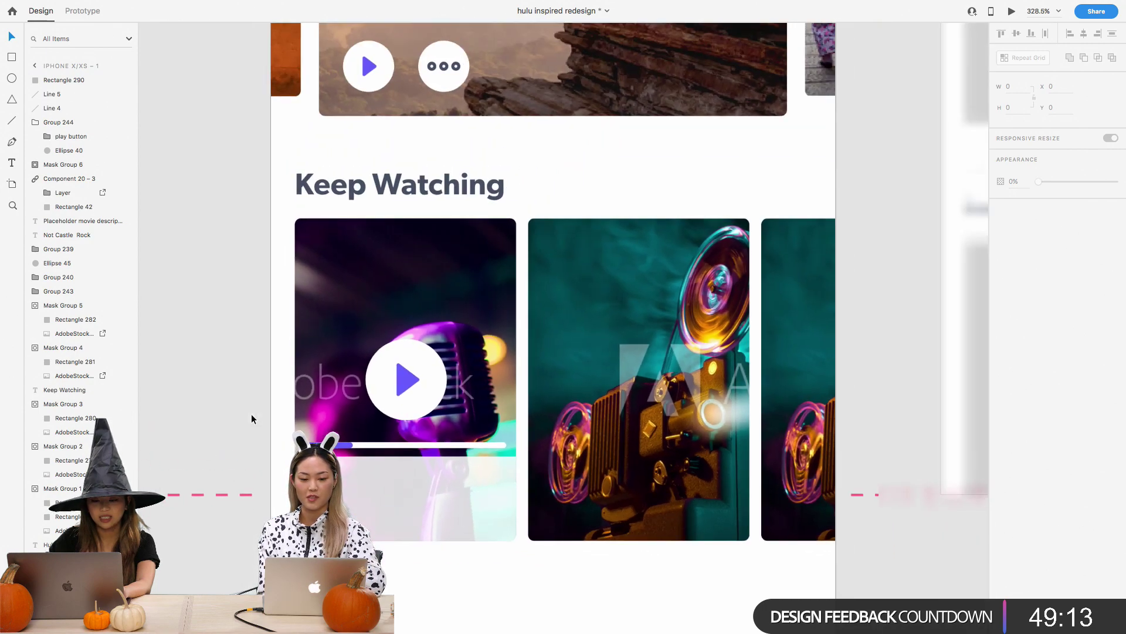
scroll(251, 414, up, 3)
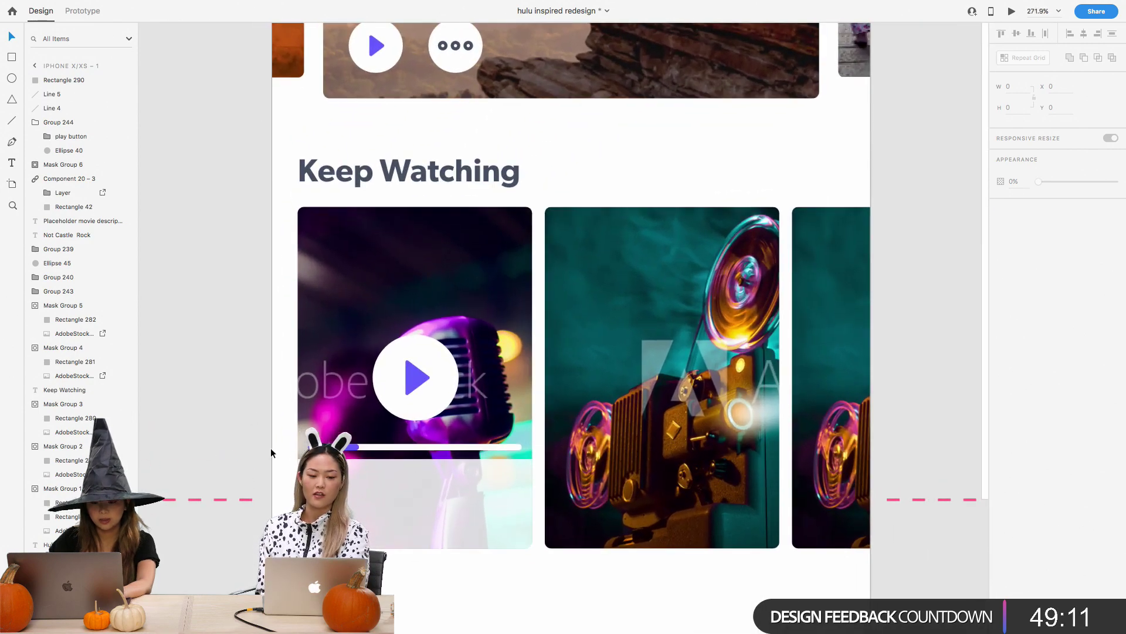
key(t)
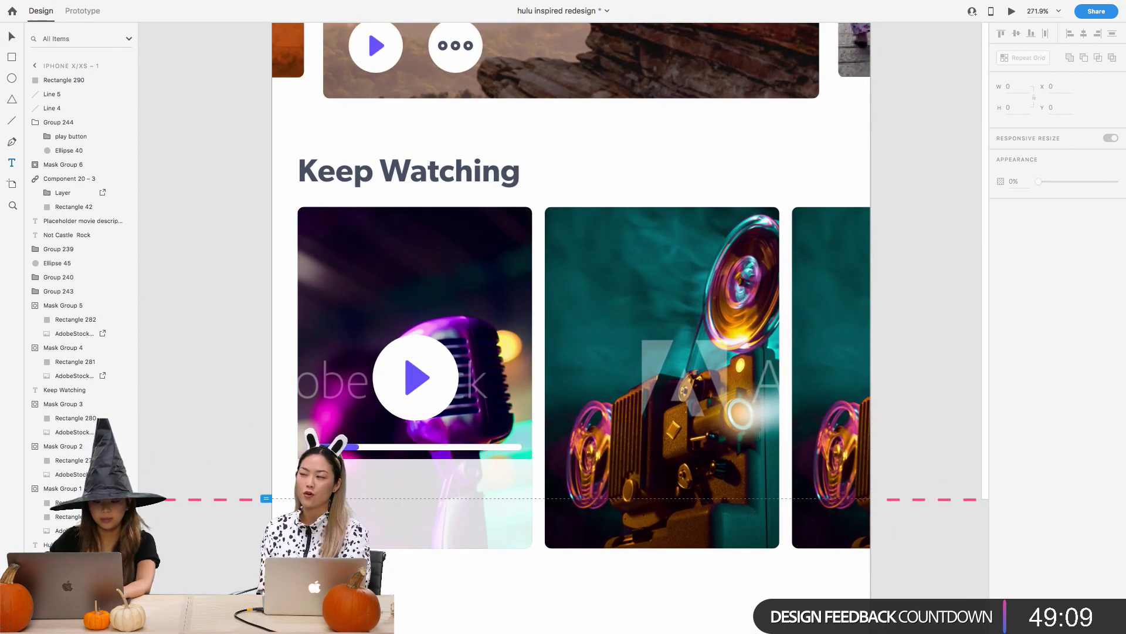
click(315, 489)
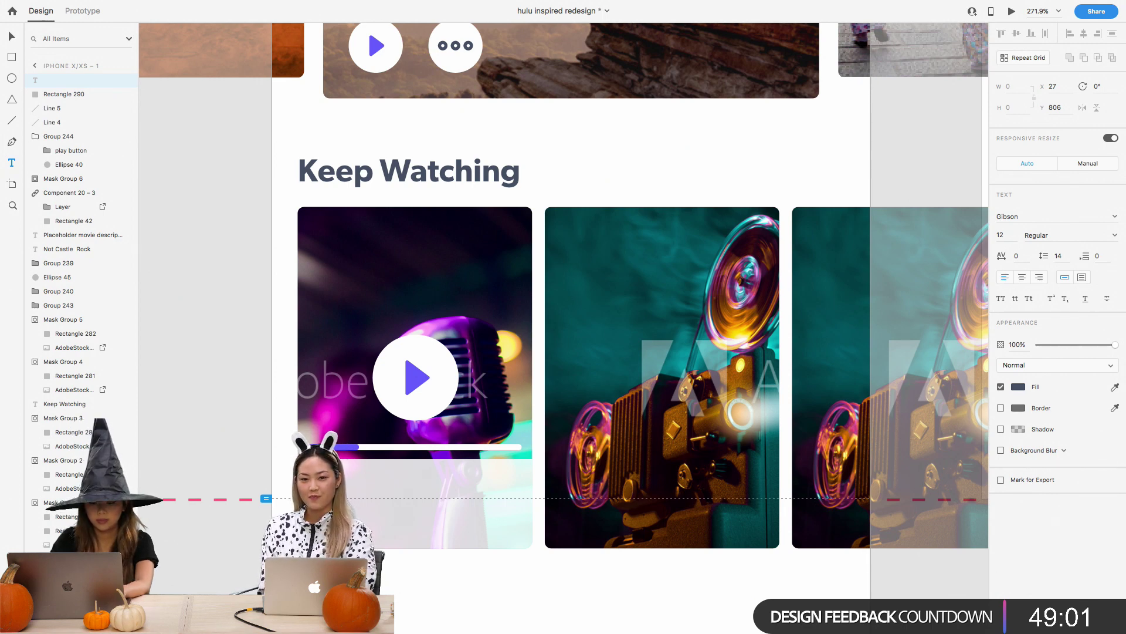
text(Karaoke t)
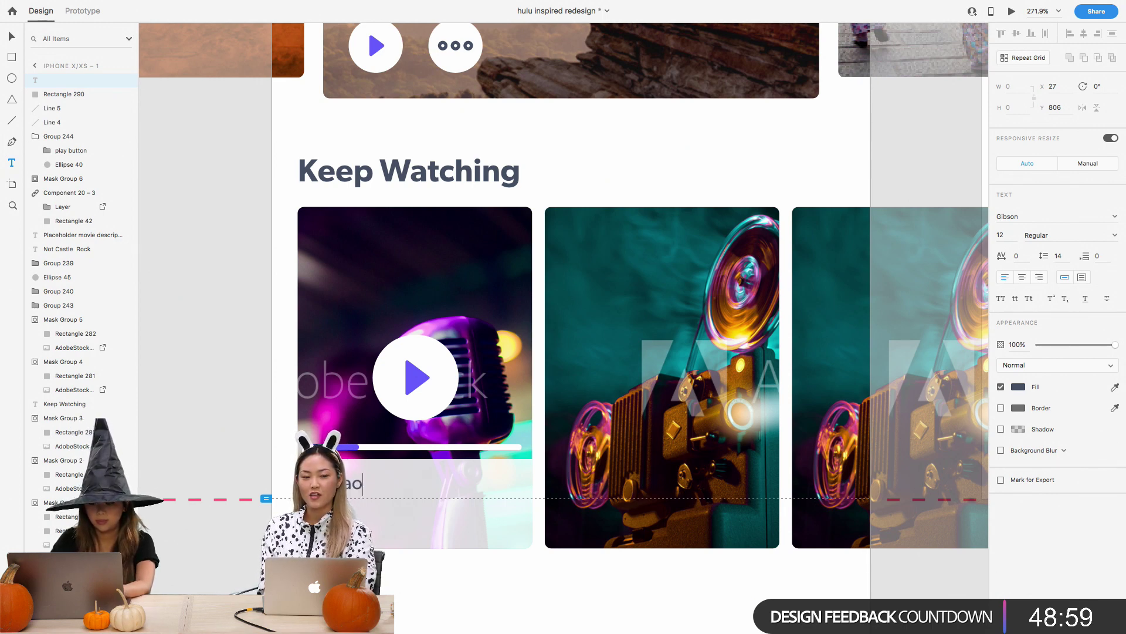
text(onight)
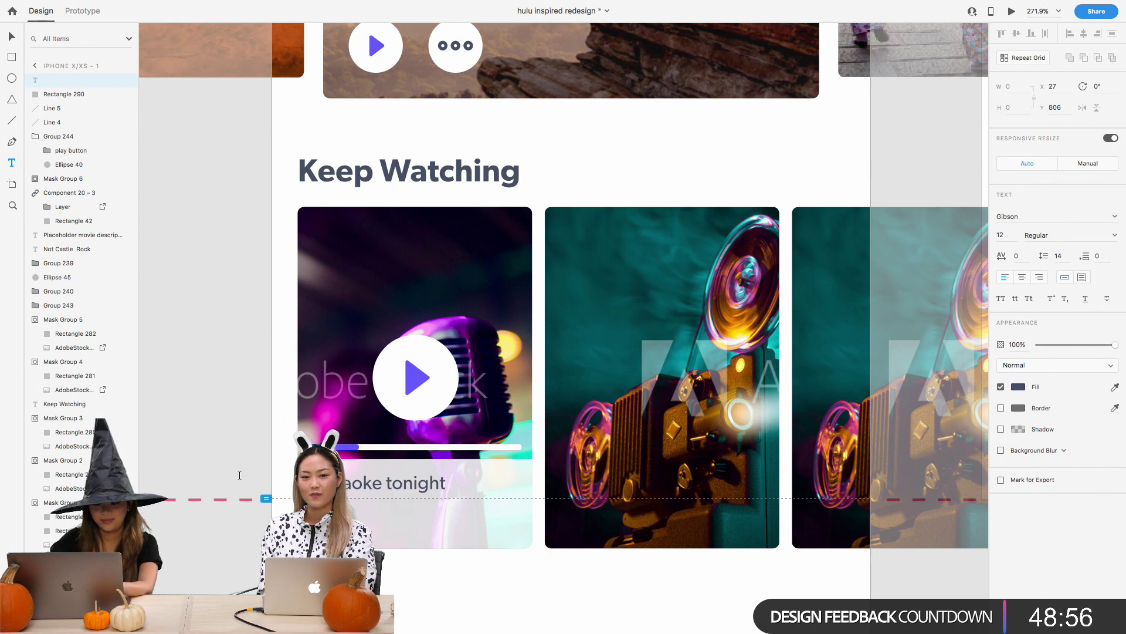
key(Escape)
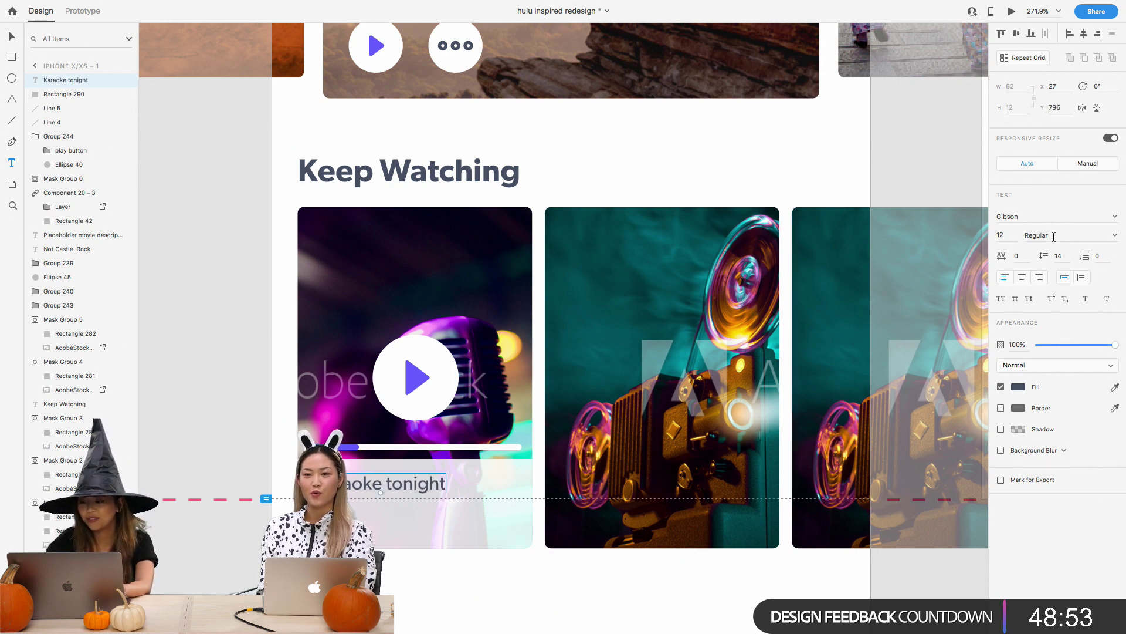
Set the "Karaoke tonight" title's font weight to SemiBold
click(1011, 236)
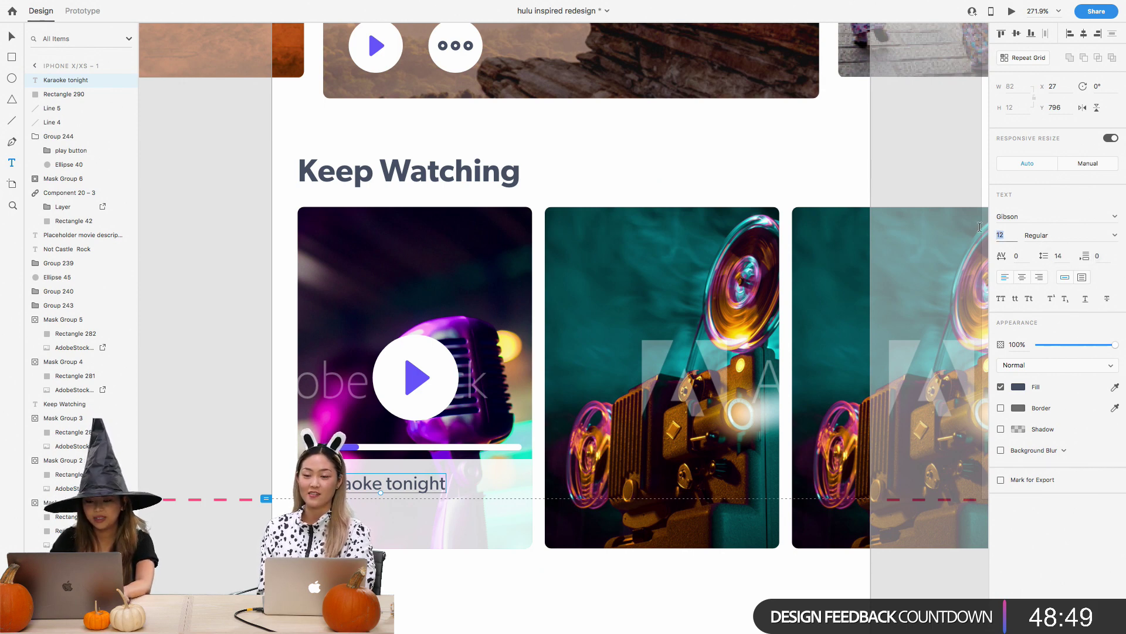
click(1054, 237)
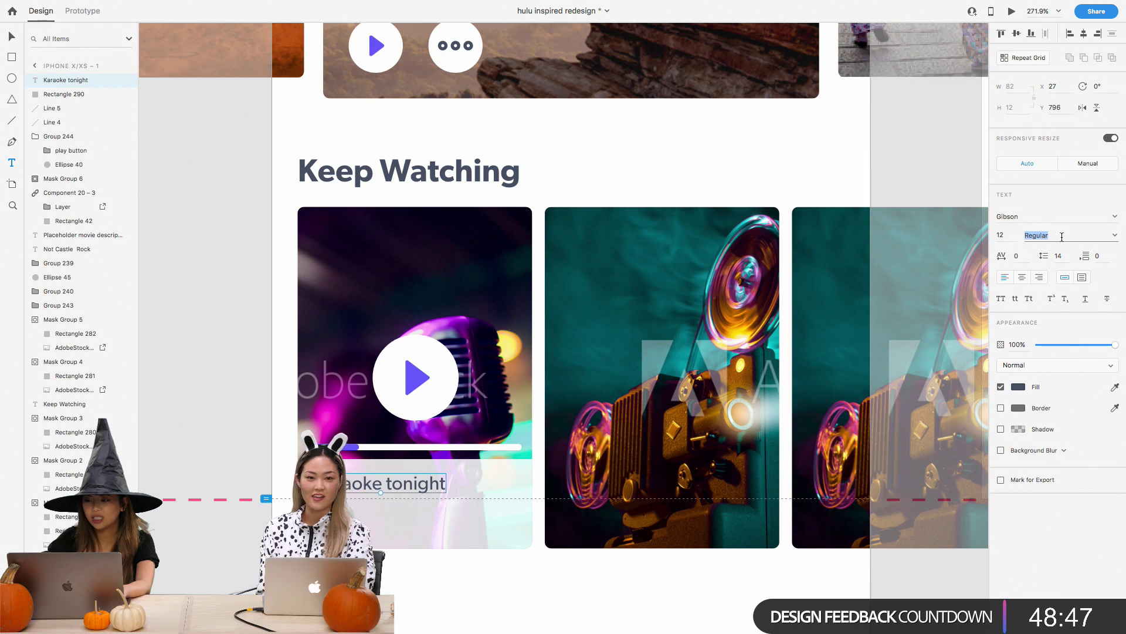
click(1115, 235)
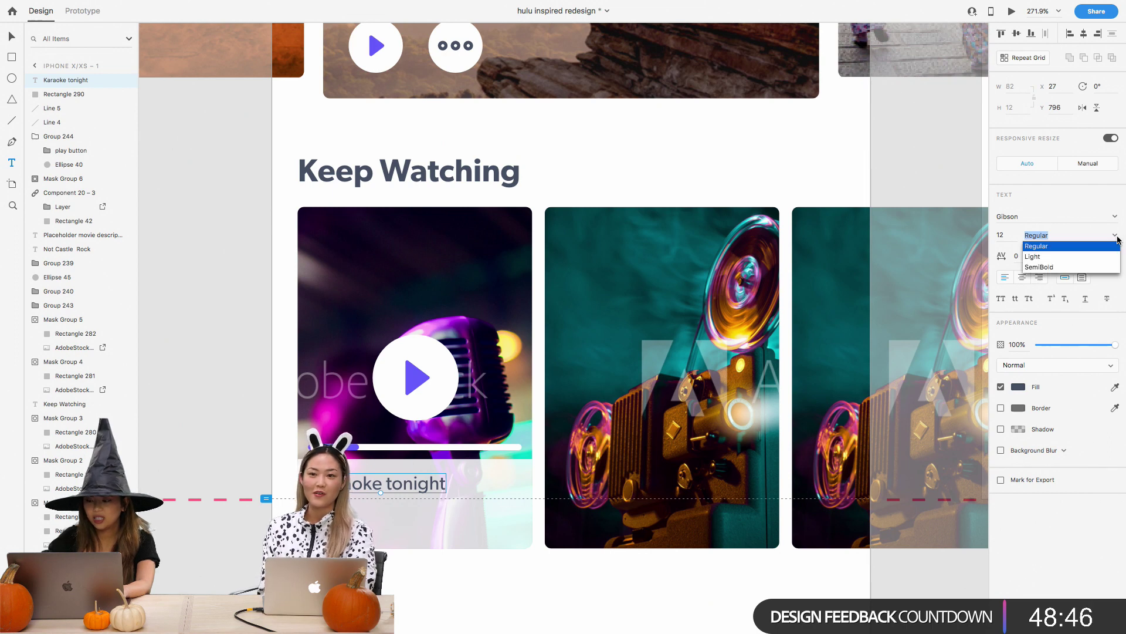
click(1096, 267)
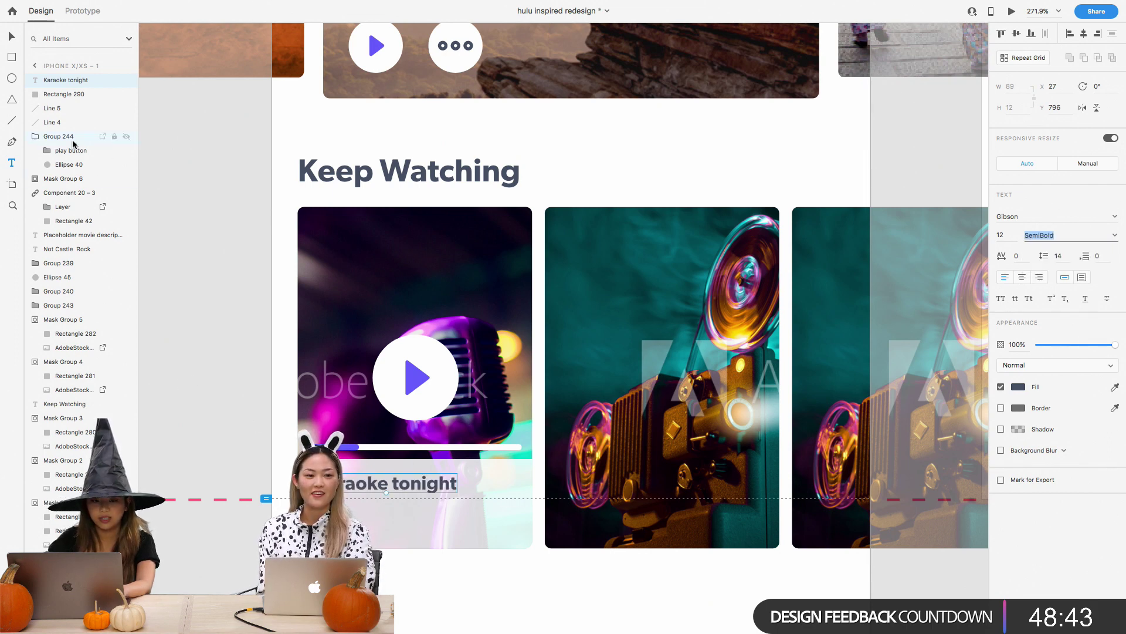
Nudge the "Karaoke tonight" title to X 24, Y 795 within the translucent panel
click(189, 449)
key(super+minus)
scroll(189, 450, up, 3)
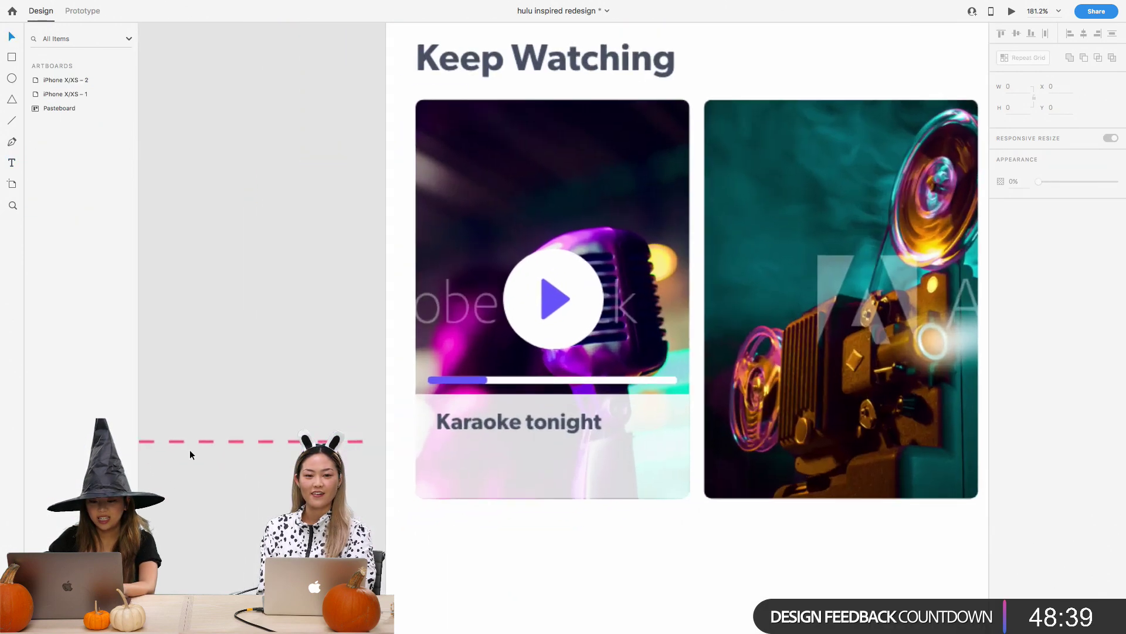
click(555, 423)
key(Left)
key(Left)
key(Left)
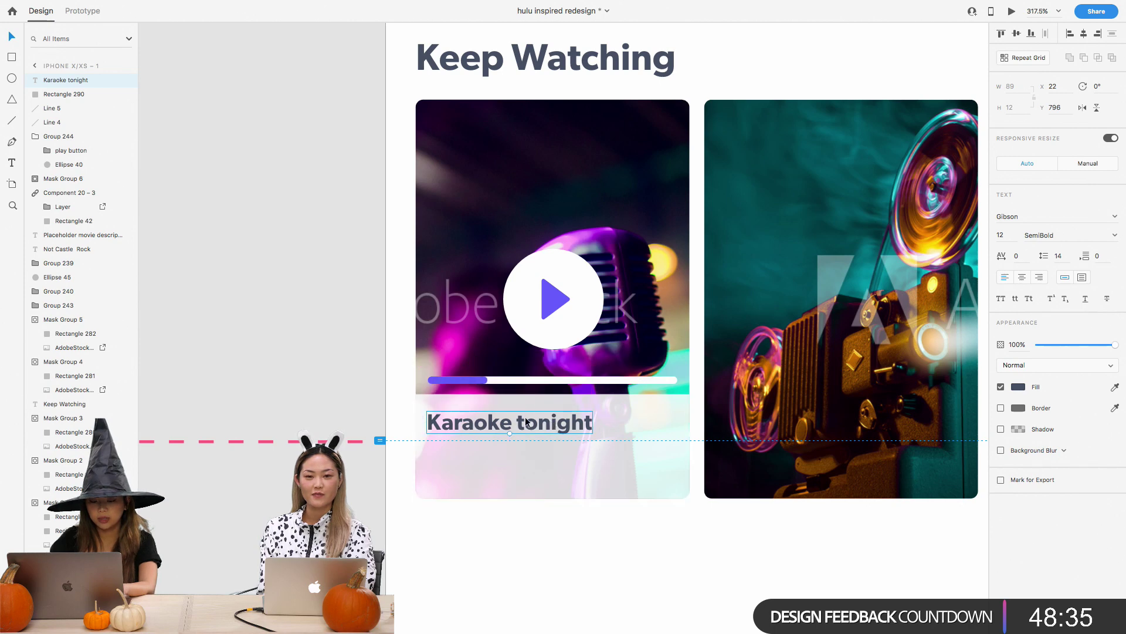
key(Right)
key(Right)
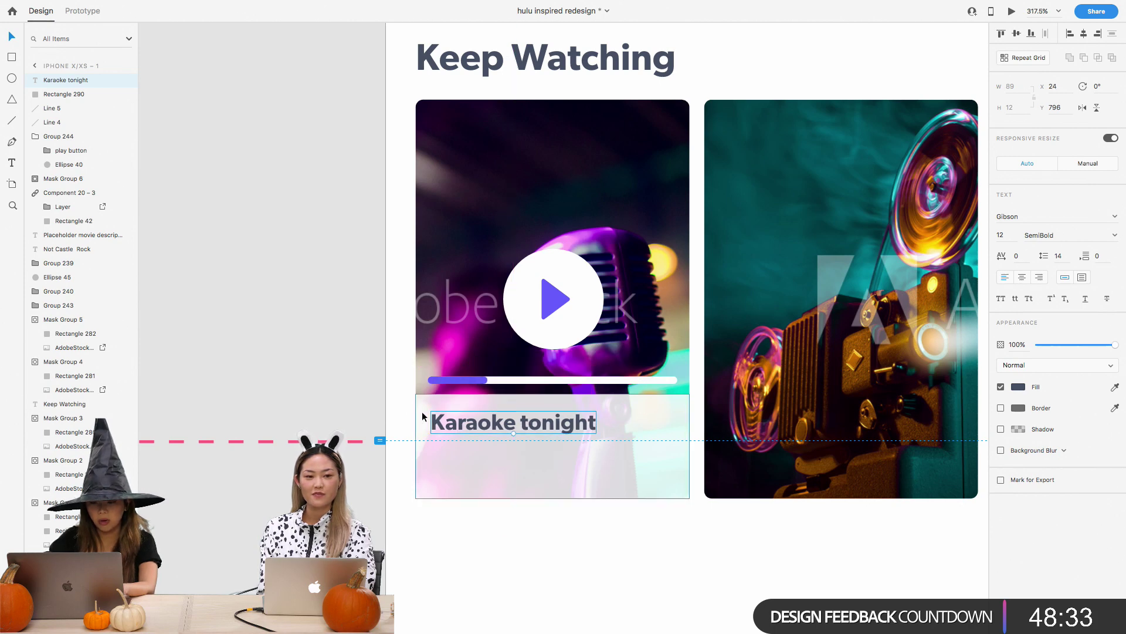
key(Up)
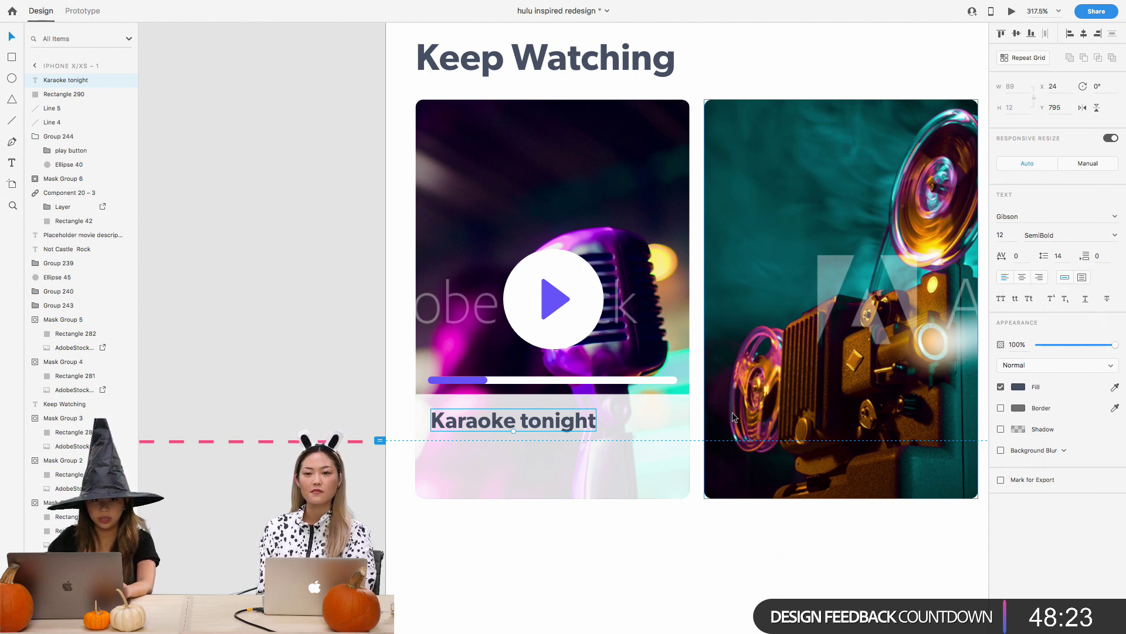
Duplicate the "Karaoke tonight" title below the original at Y 817 and set the copy's weight to Regular
click(645, 526)
scroll(645, 527, down, 5)
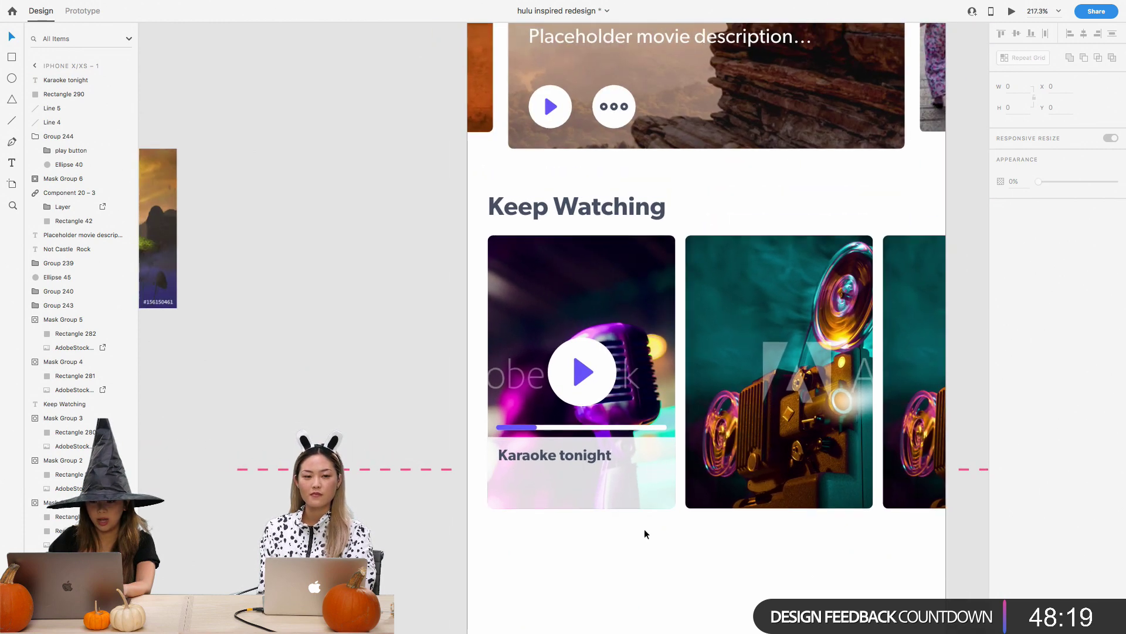
scroll(644, 531, up, 4)
click(637, 452)
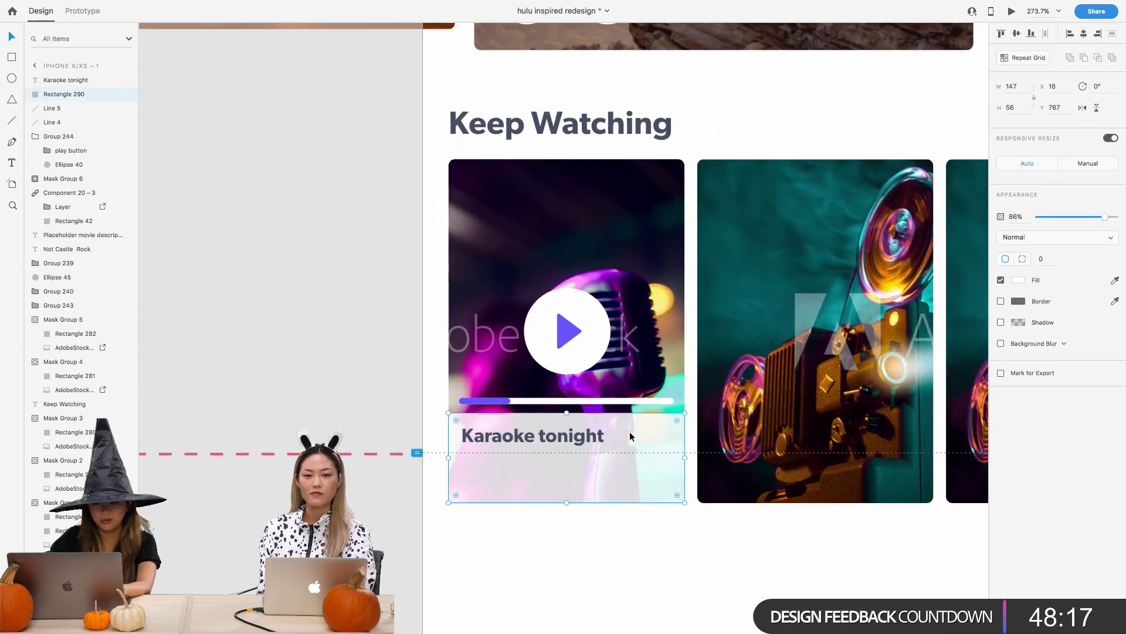
click(547, 443)
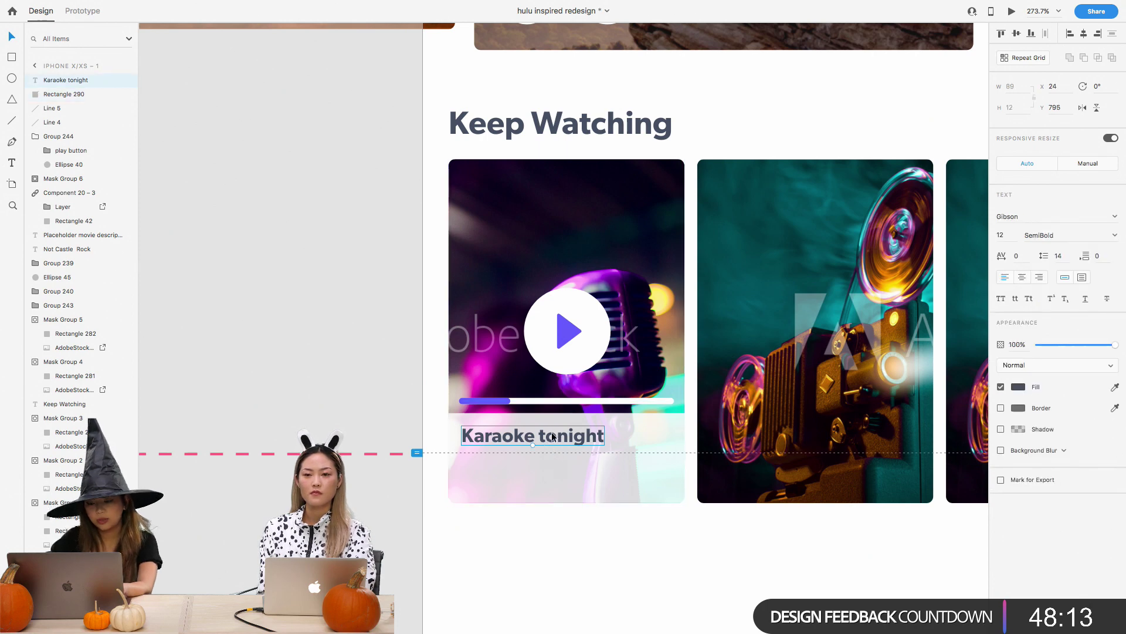
drag(552, 435, 572, 472)
key(super+d)
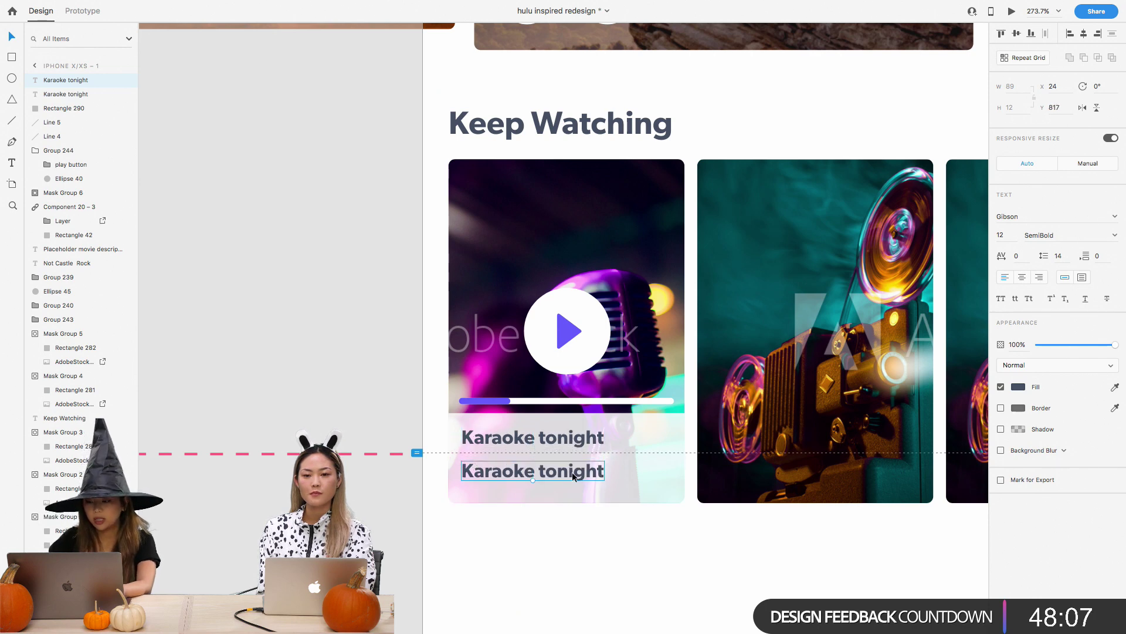
click(1117, 236)
click(1079, 246)
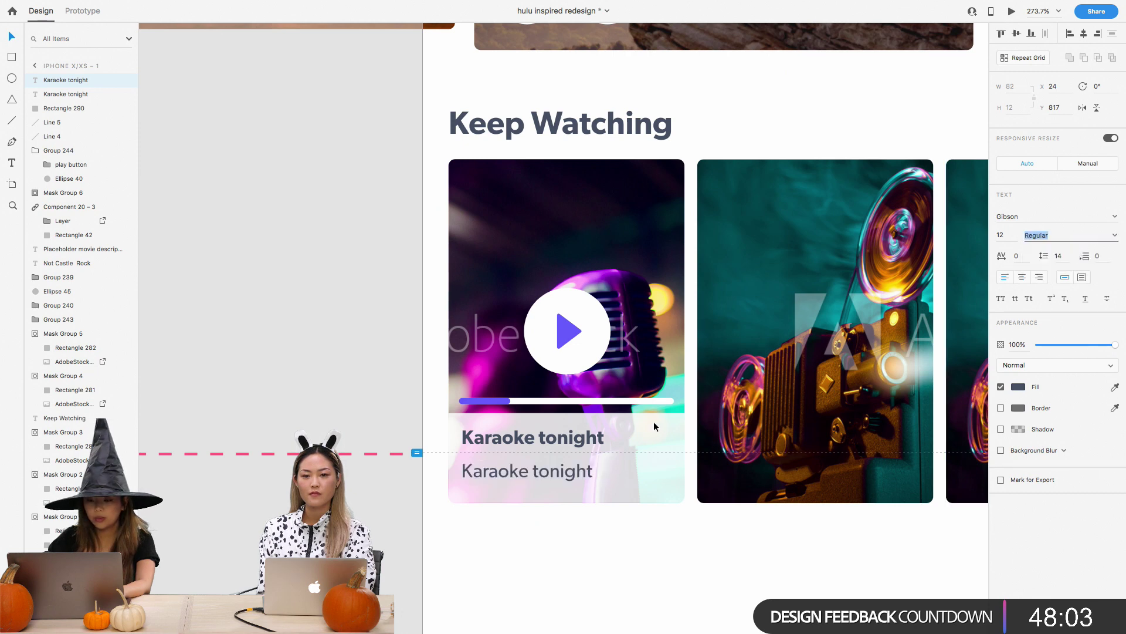
Replace the copied text with "S1E4" and move it down to Y 823, near the panel's lower edge
double_click(571, 471)
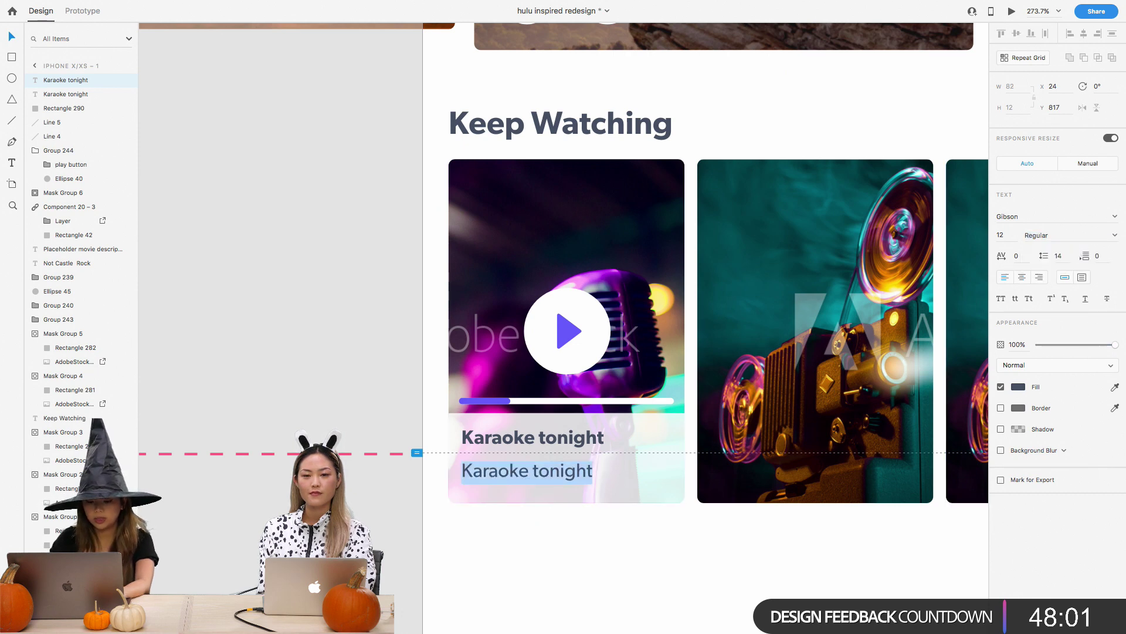
text(S1E4)
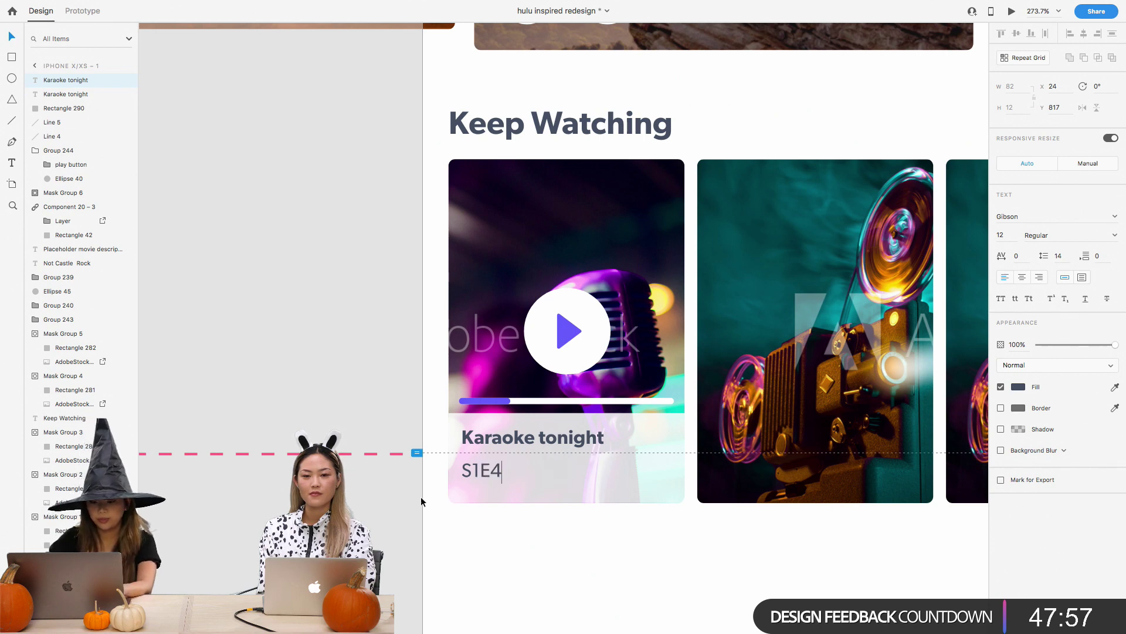
text( —)
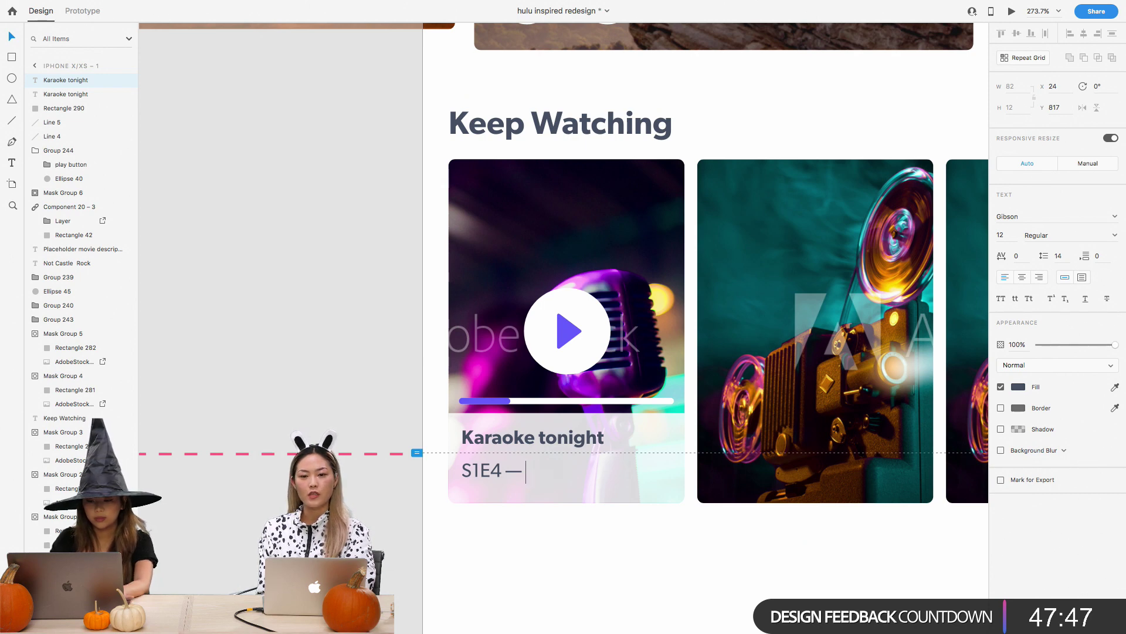
key(BackSpace)
key(BackSpace)
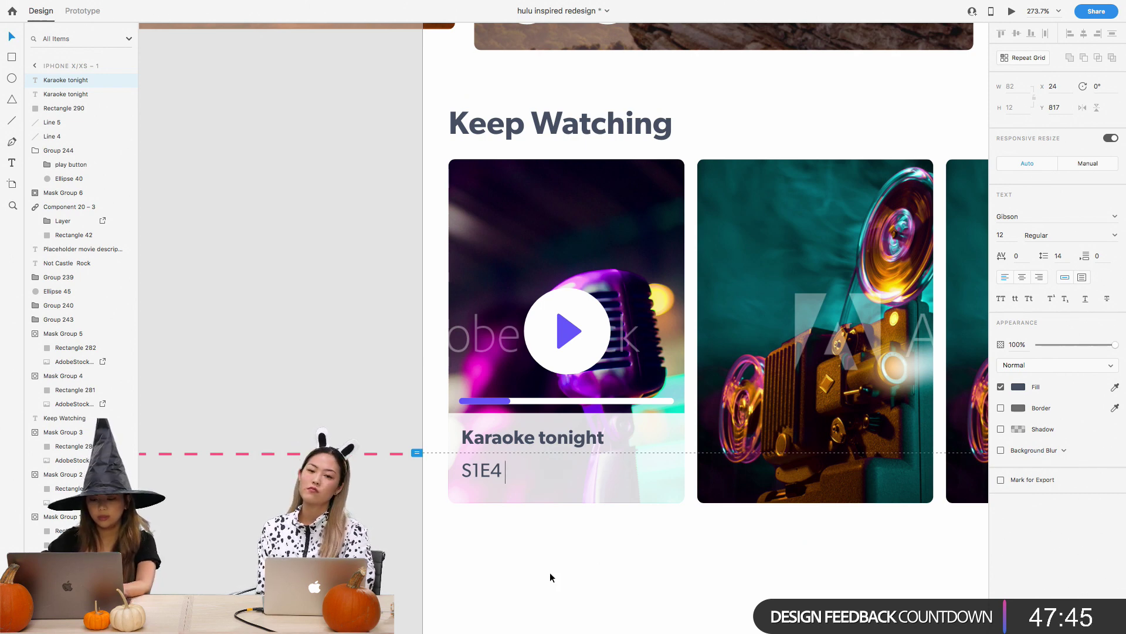
key(Escape)
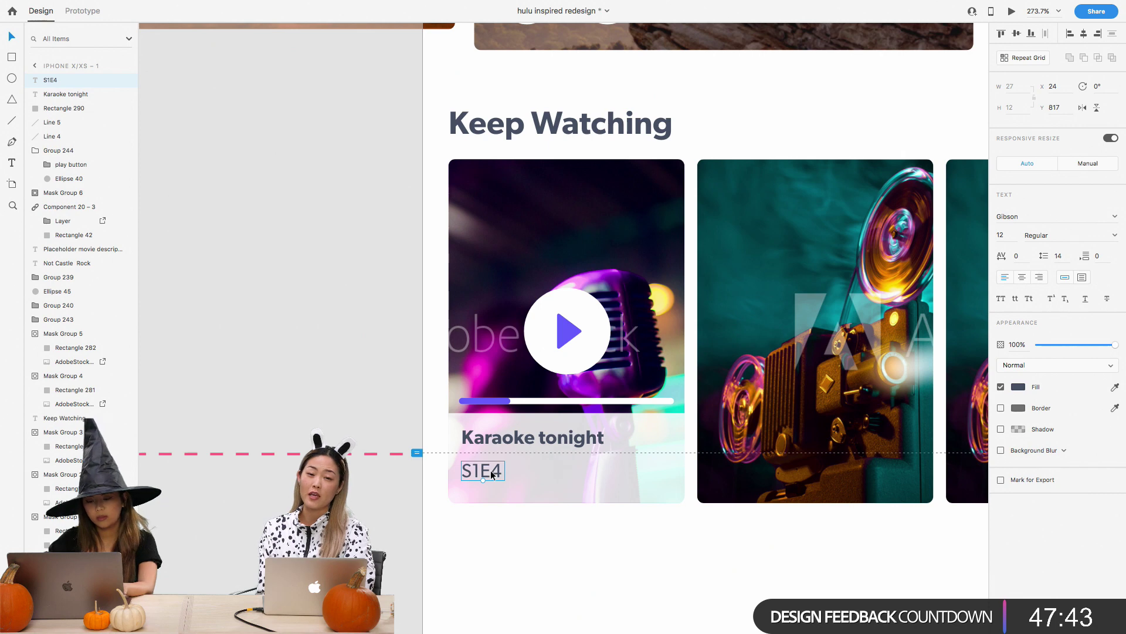
drag(491, 470, 491, 480)
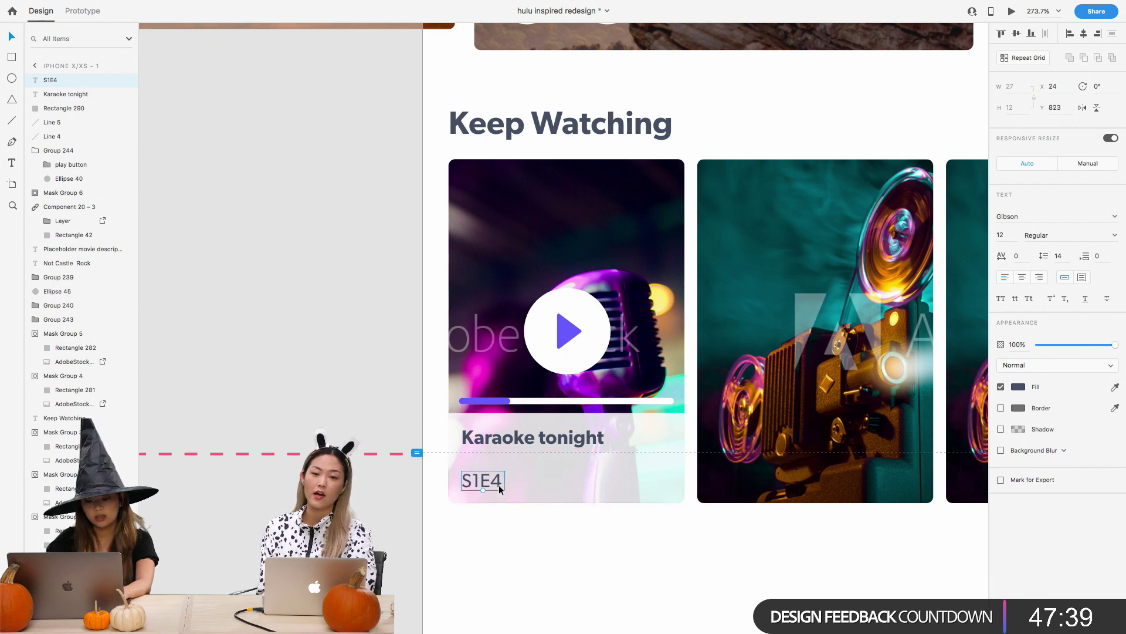
Copy the S1E4 label across to the panel's right end at X 129, and lower the "Karaoke tonight" title to Y 803
drag(499, 484, 664, 477)
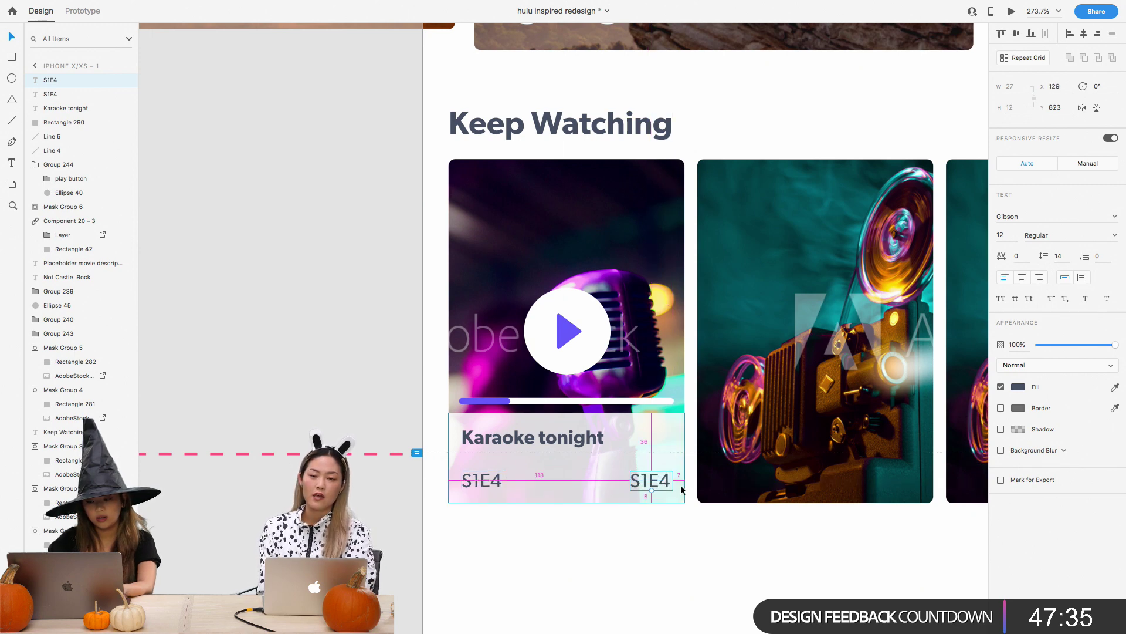
drag(554, 435, 555, 453)
Examine how the Castle Rock reference screens beside the artboards present the season, episode and running time
scroll(555, 453, down, 5)
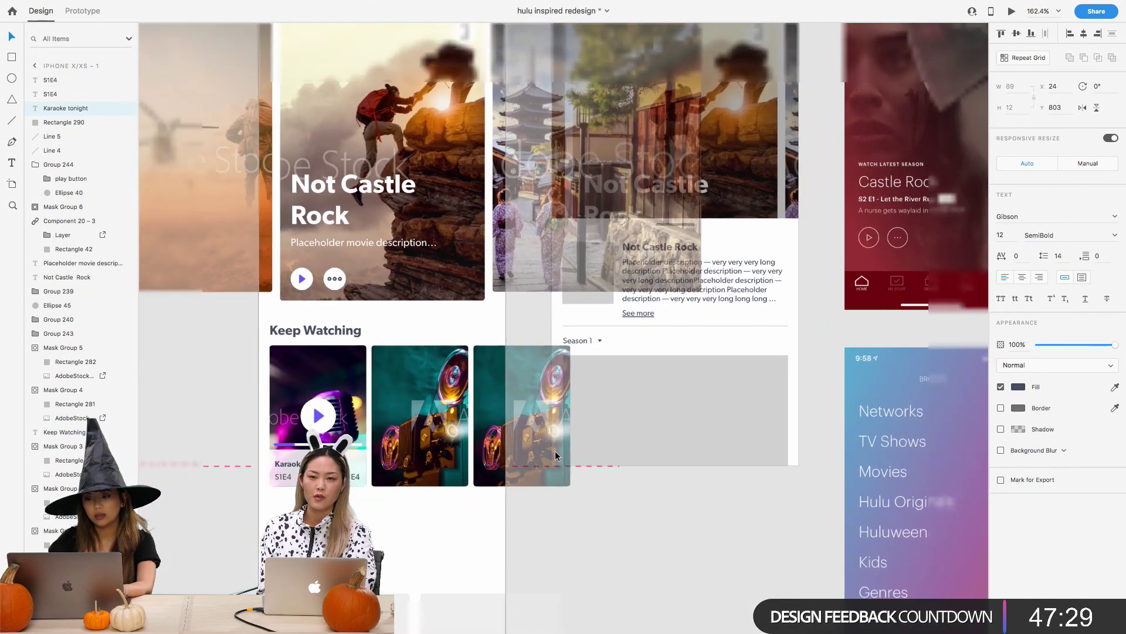
click(691, 543)
scroll(691, 543, down, 8)
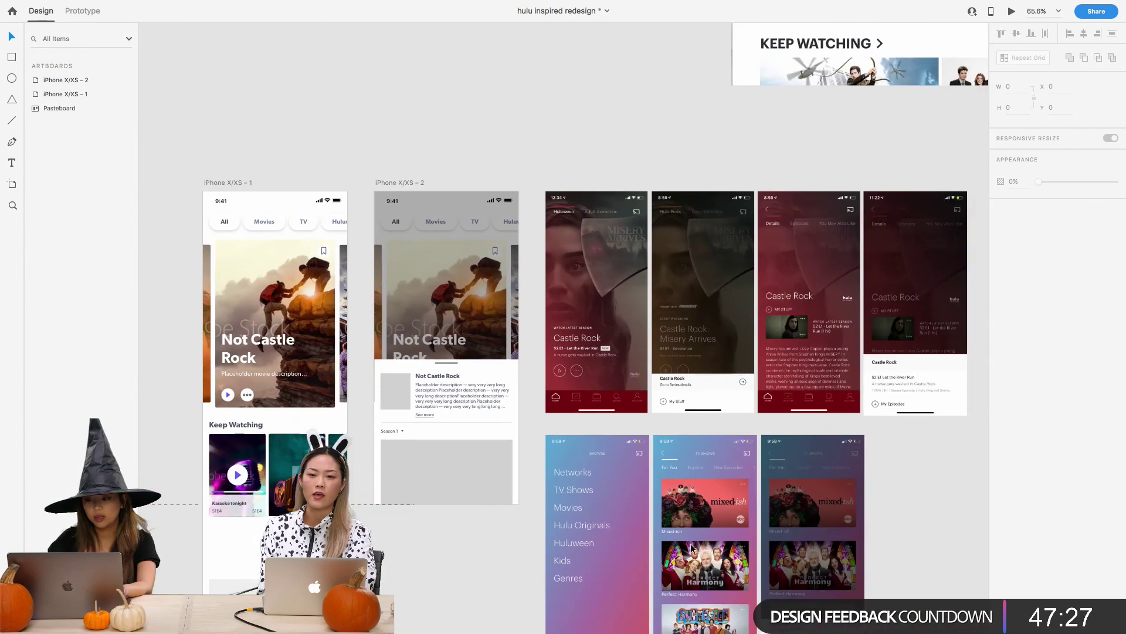
scroll(769, 477, down, 3)
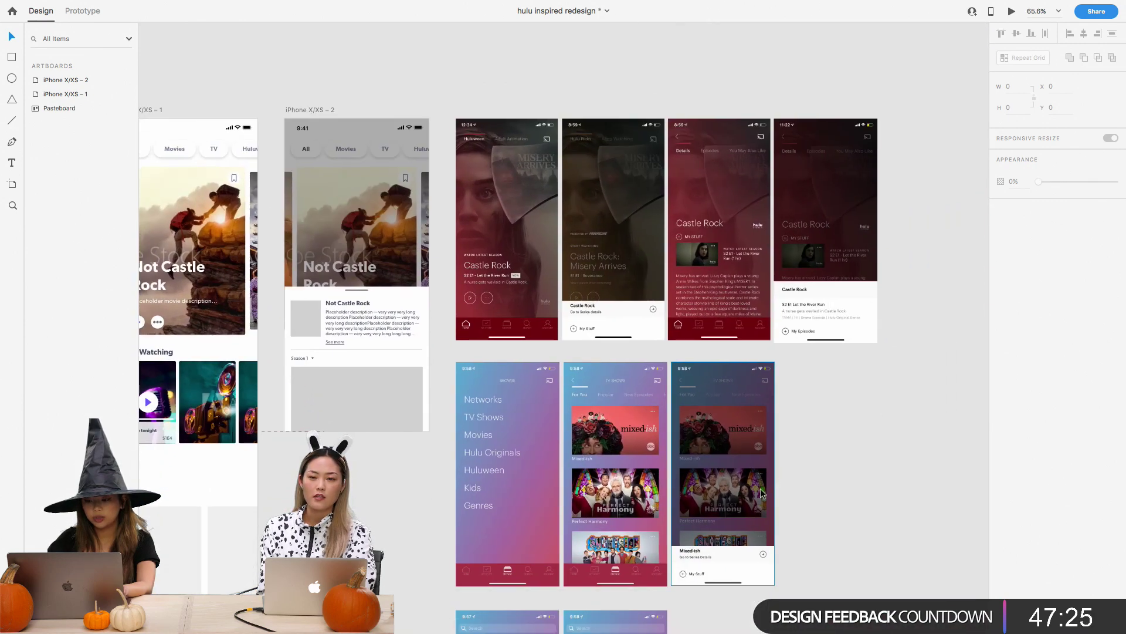
scroll(812, 430, up, 4)
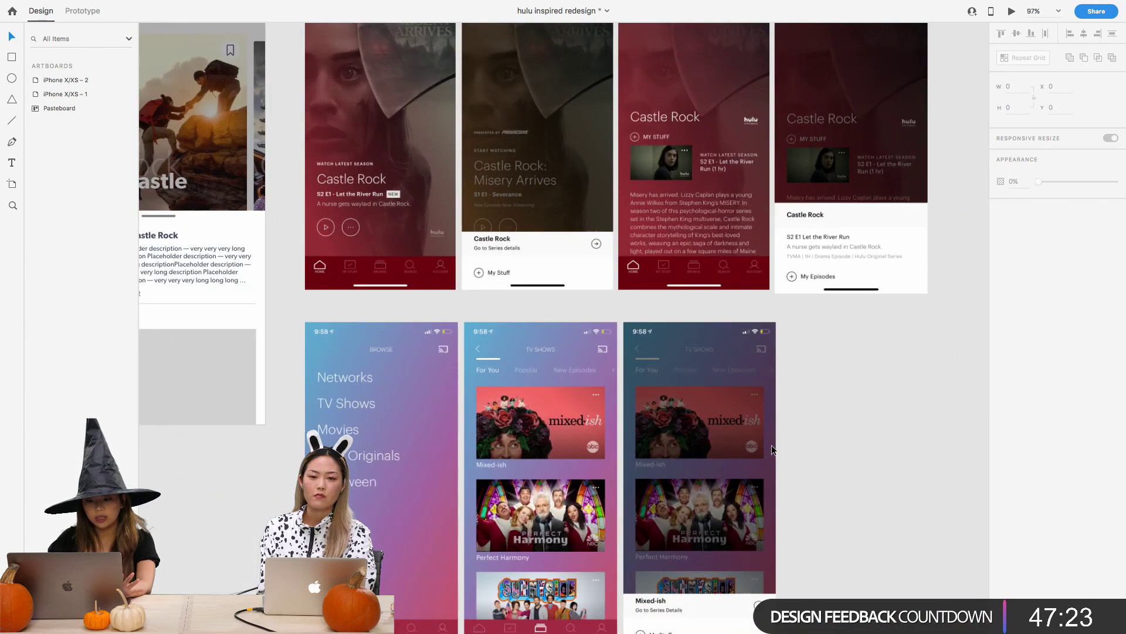
scroll(790, 180, up, 4)
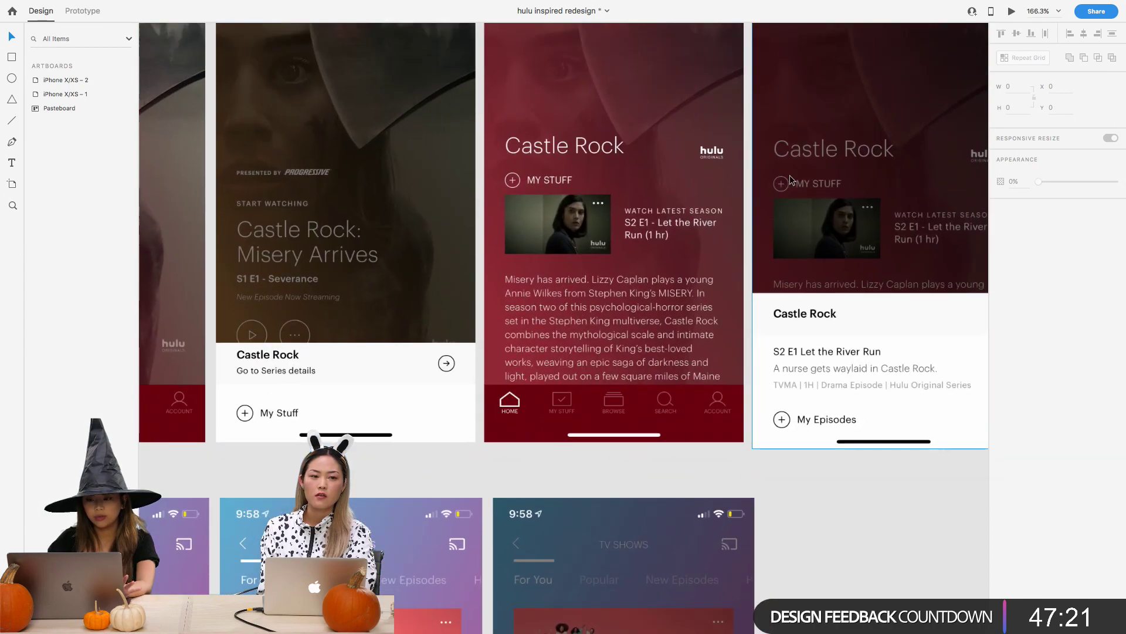
scroll(790, 179, up, 3)
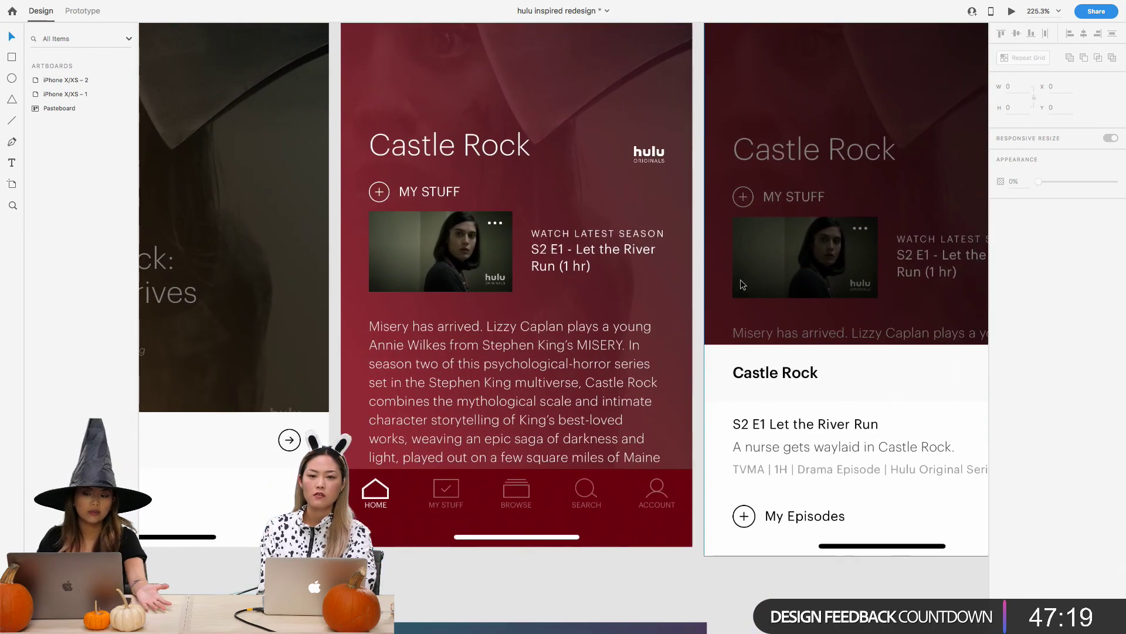
scroll(743, 284, right, 5)
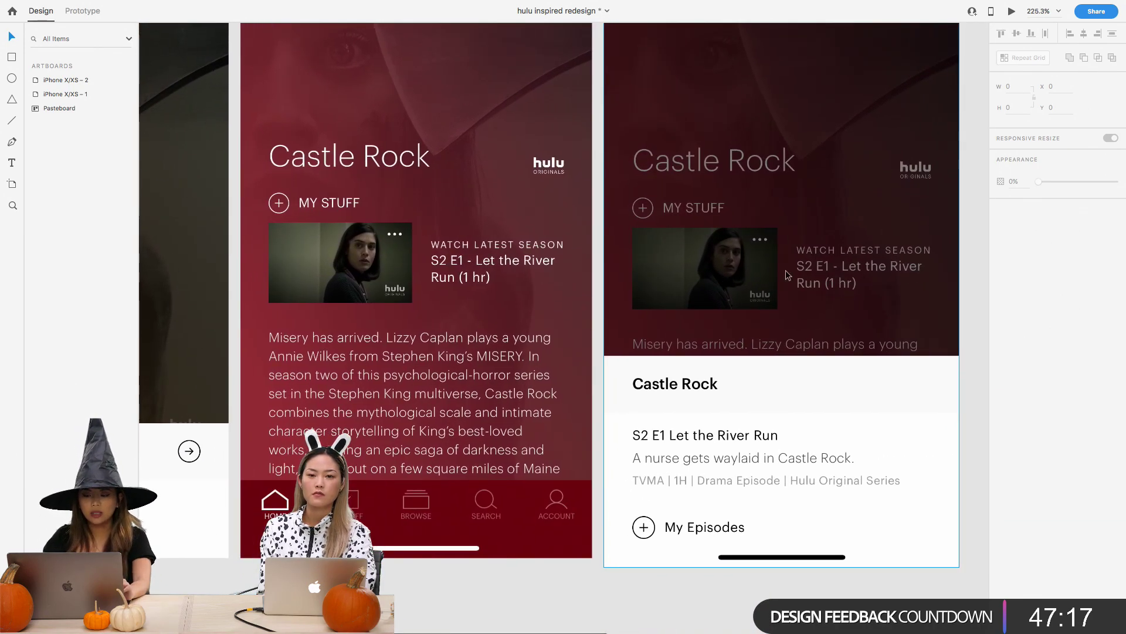
right_click(977, 298)
click(977, 268)
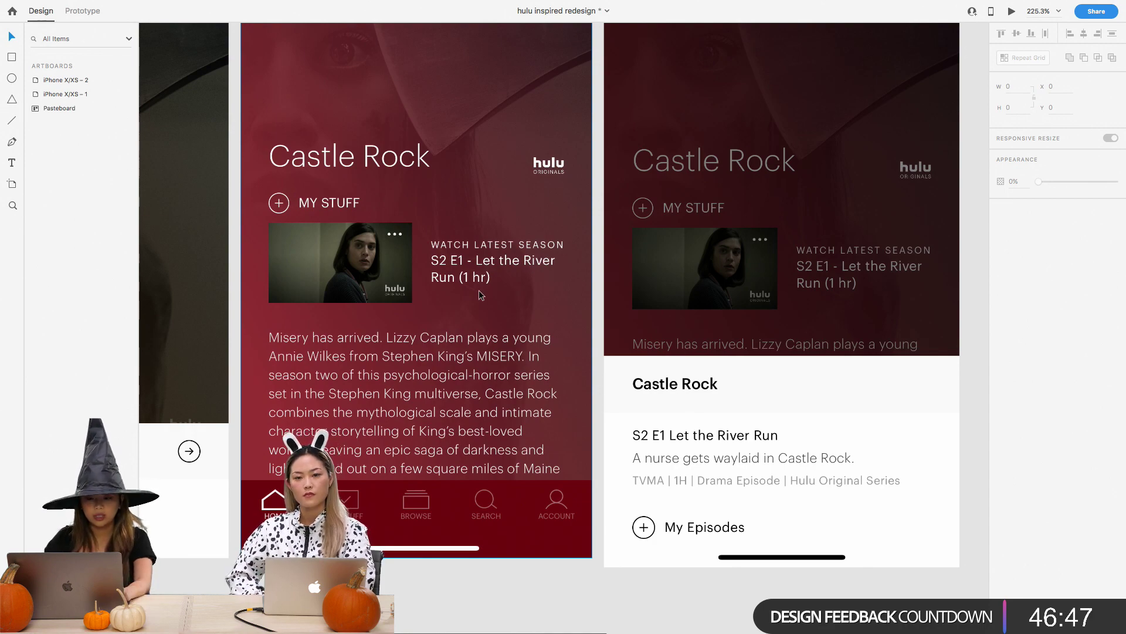
Delete the duplicate S1E4 label at the right end of the Karaoke tonight card's panel
scroll(479, 290, down, 5)
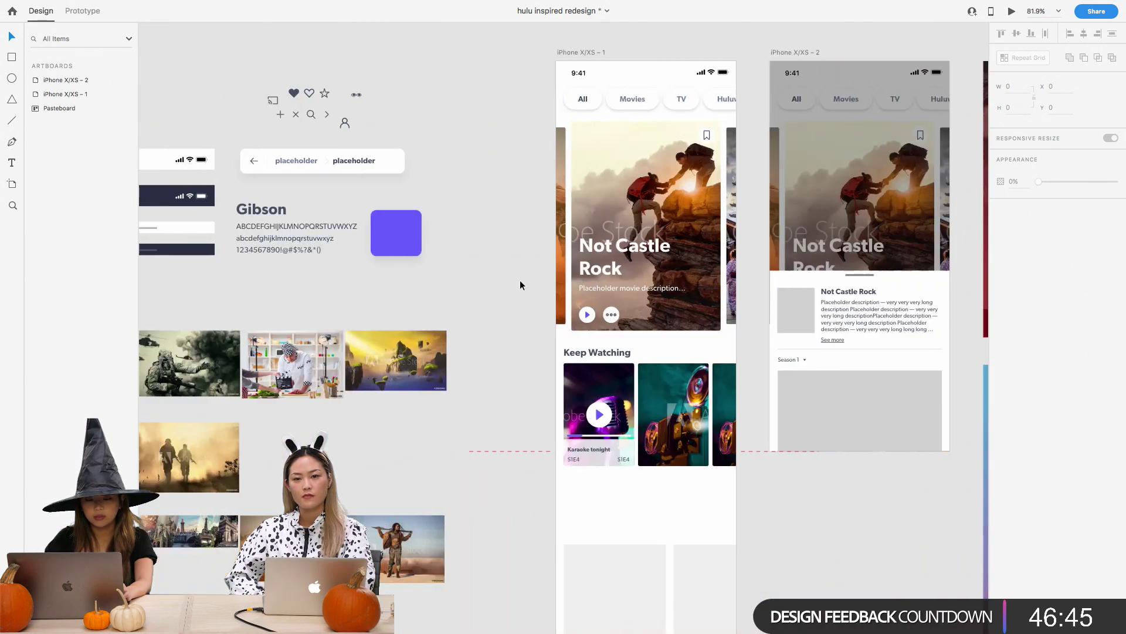
scroll(521, 281, up, 2)
scroll(520, 282, down, 2)
scroll(715, 353, up, 3)
scroll(715, 353, up, 5)
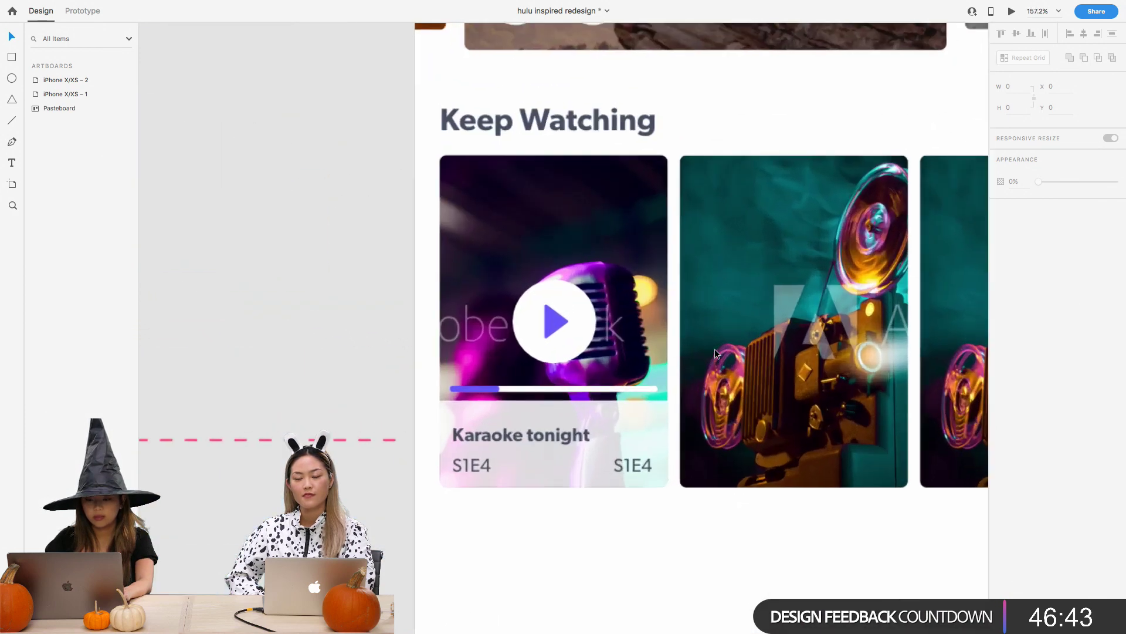
click(627, 481)
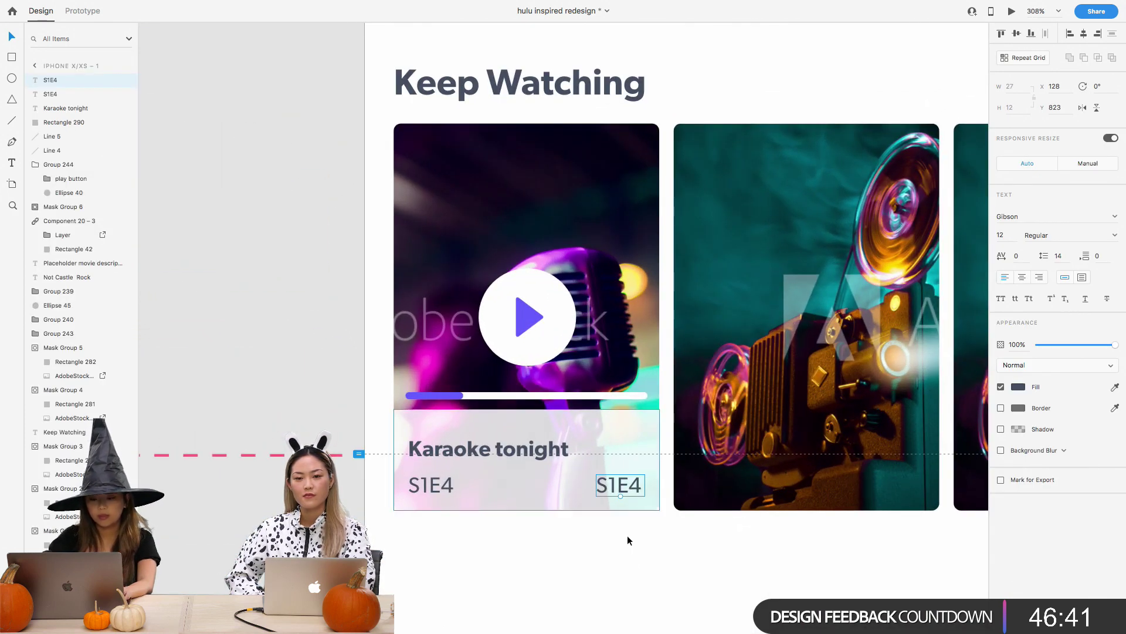
key(Delete)
Try extending the remaining episode label to read "S1E4 - Special guest"
double_click(446, 484)
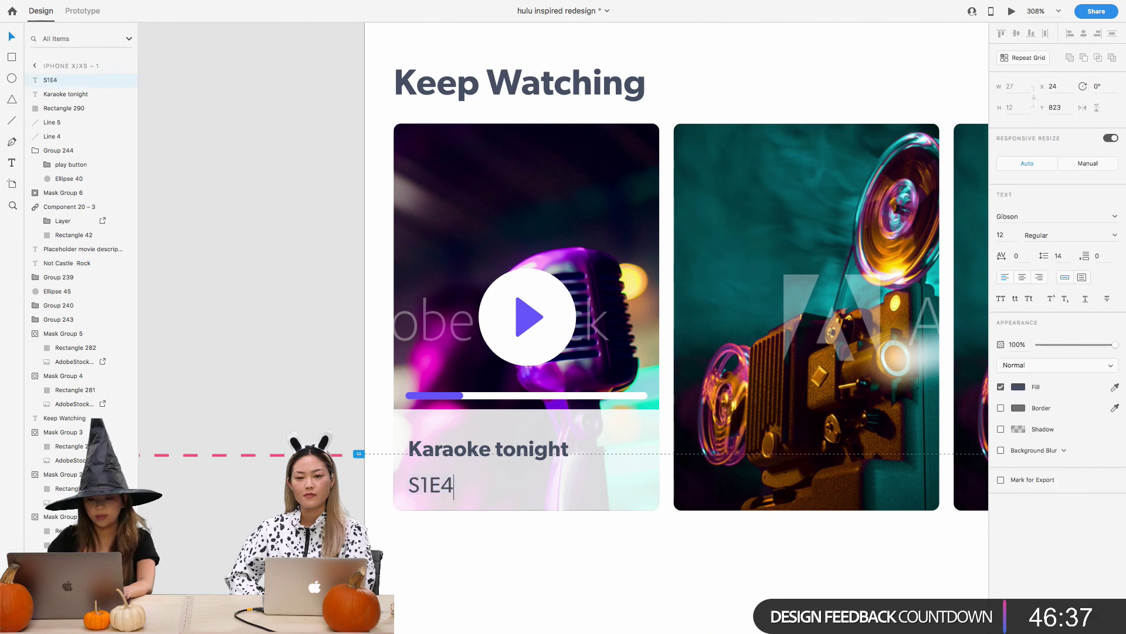
text(-)
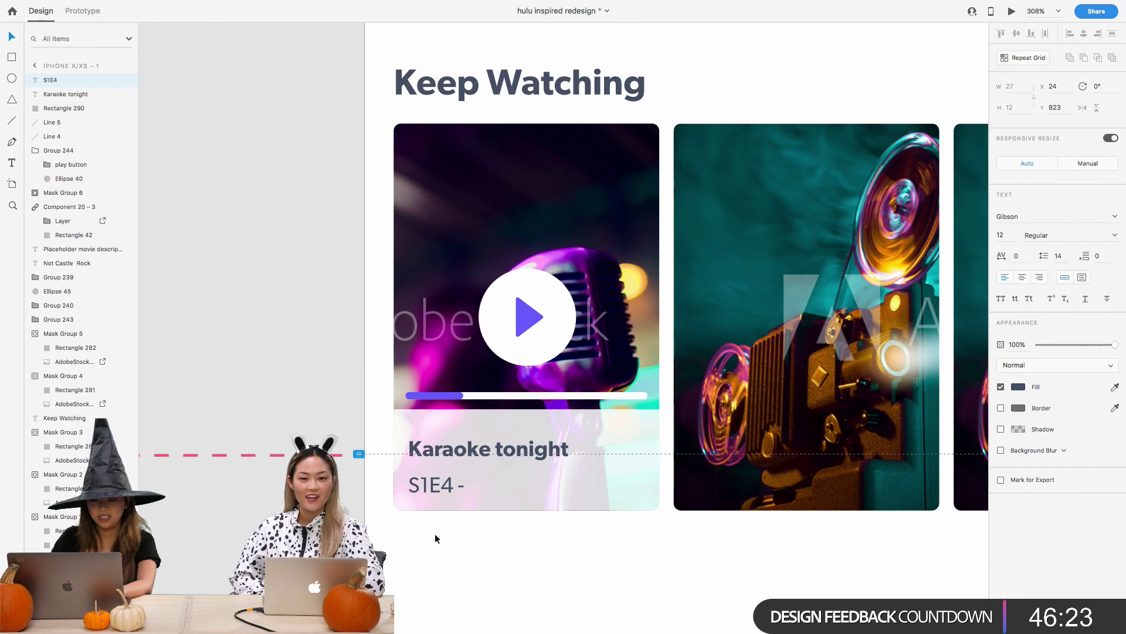
text(S)
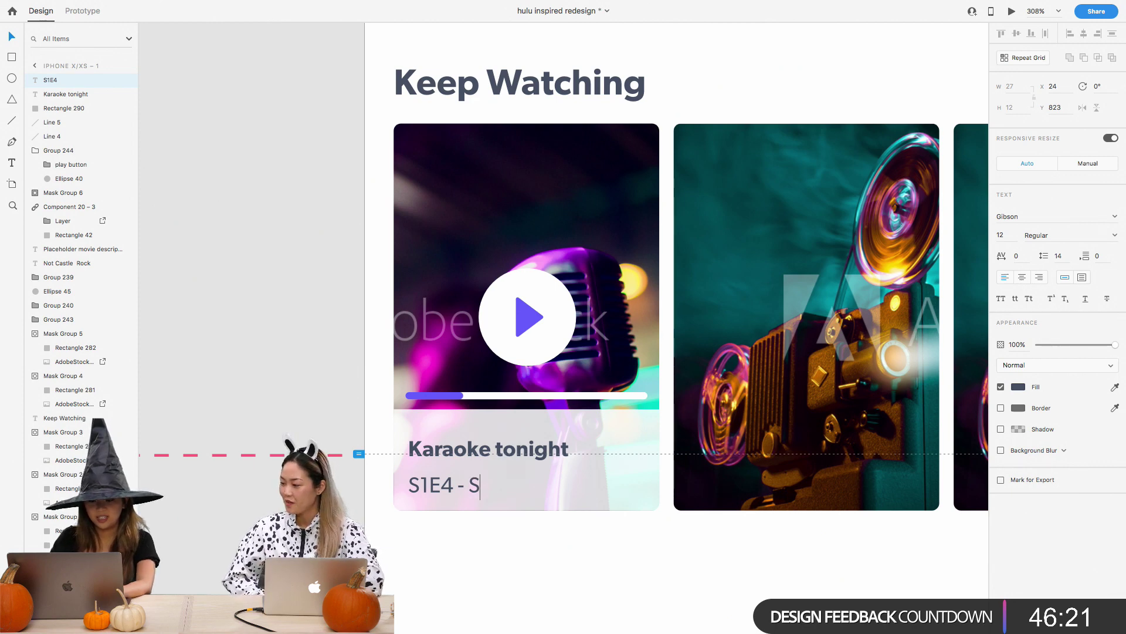
text(pecial )
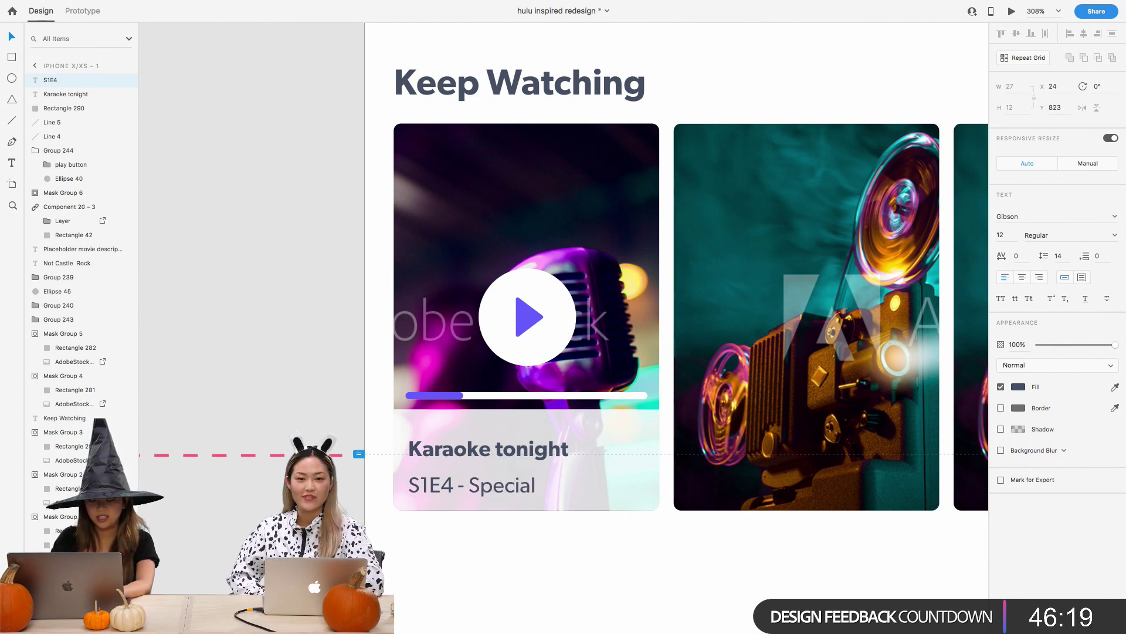
text(guest)
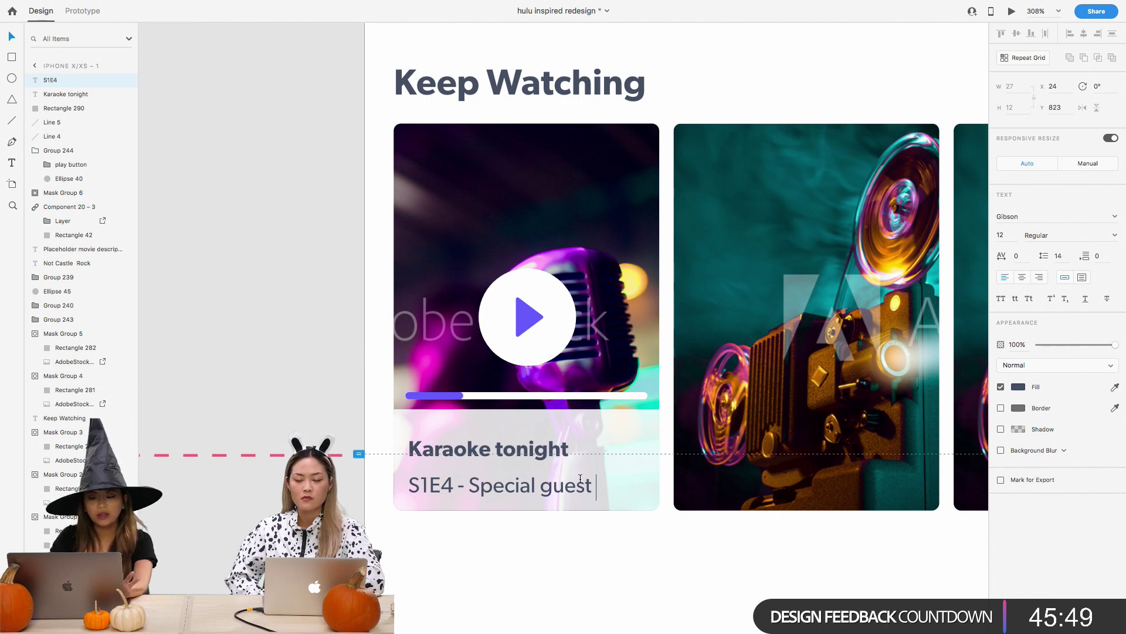
Remove everything after S1E4 in the episode label and add "(1hr)" so it reads "S1E4 (1hr)"
key(BackSpace)
key(BackSpace)
key(BackSpace)
key(BackSpace)
key(BackSpace)
key(BackSpace)
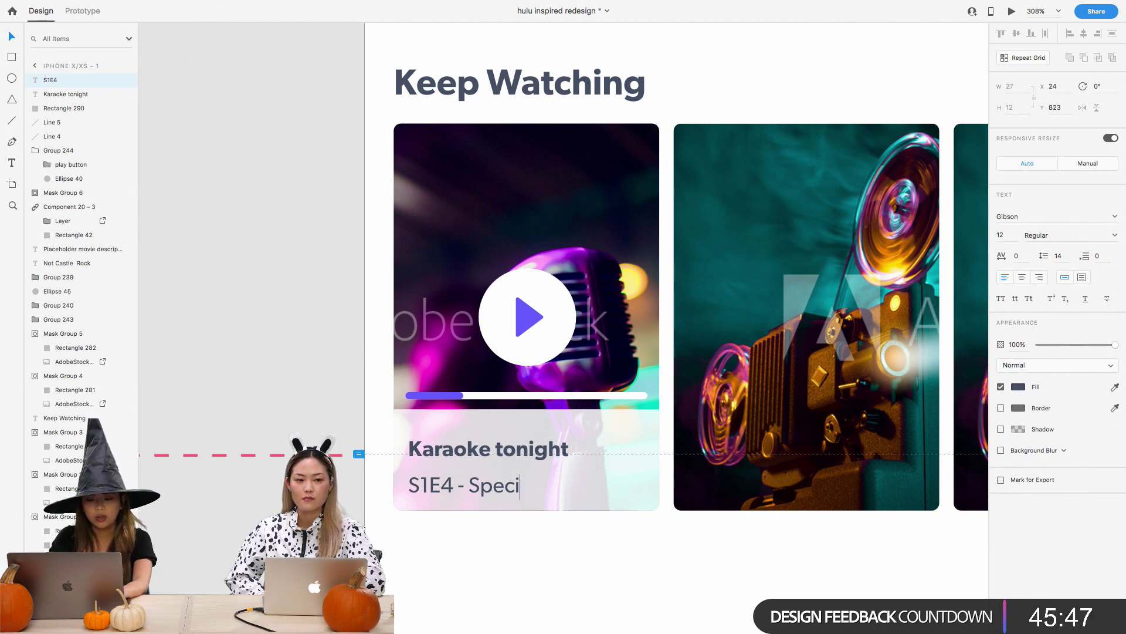
key(BackSpace)
key(BackSpace)
key(BackSpace)
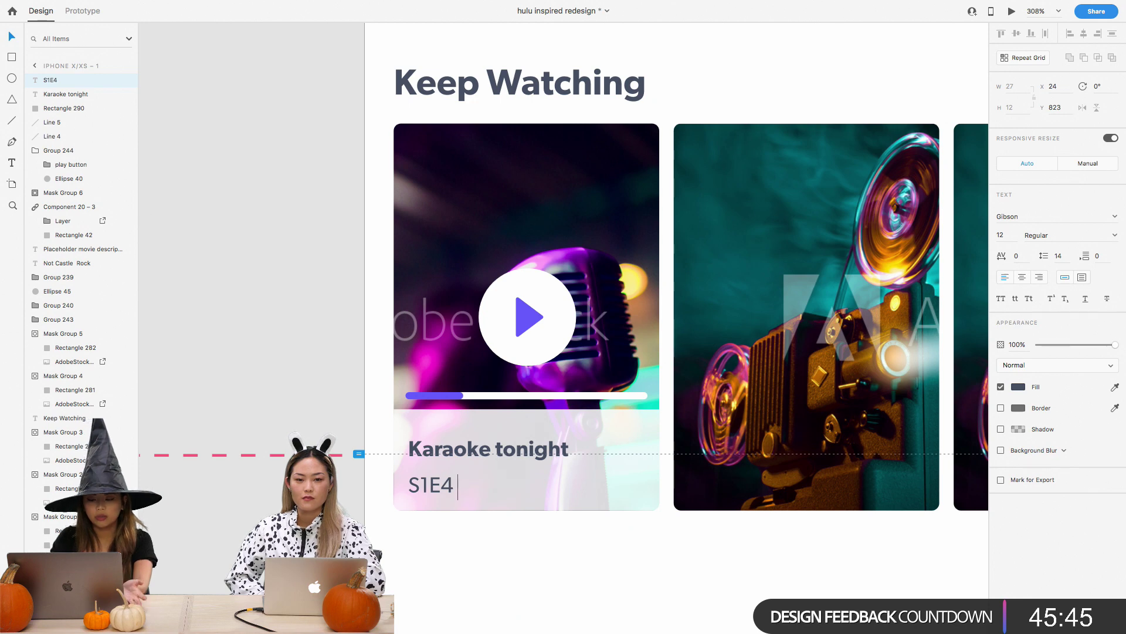
text(())
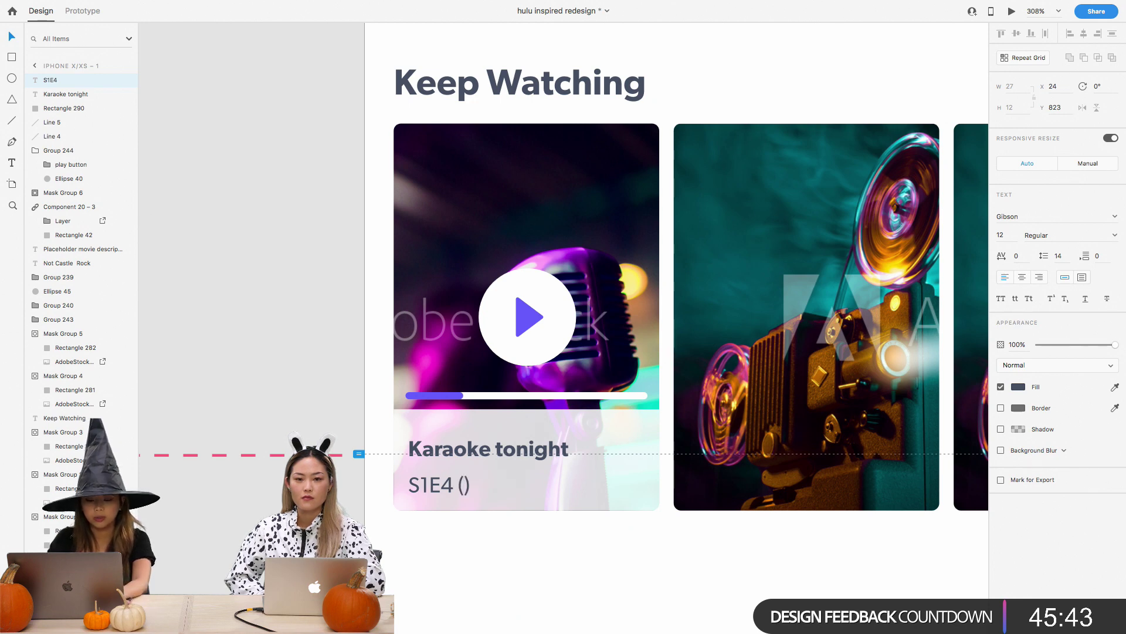
text(1hr)
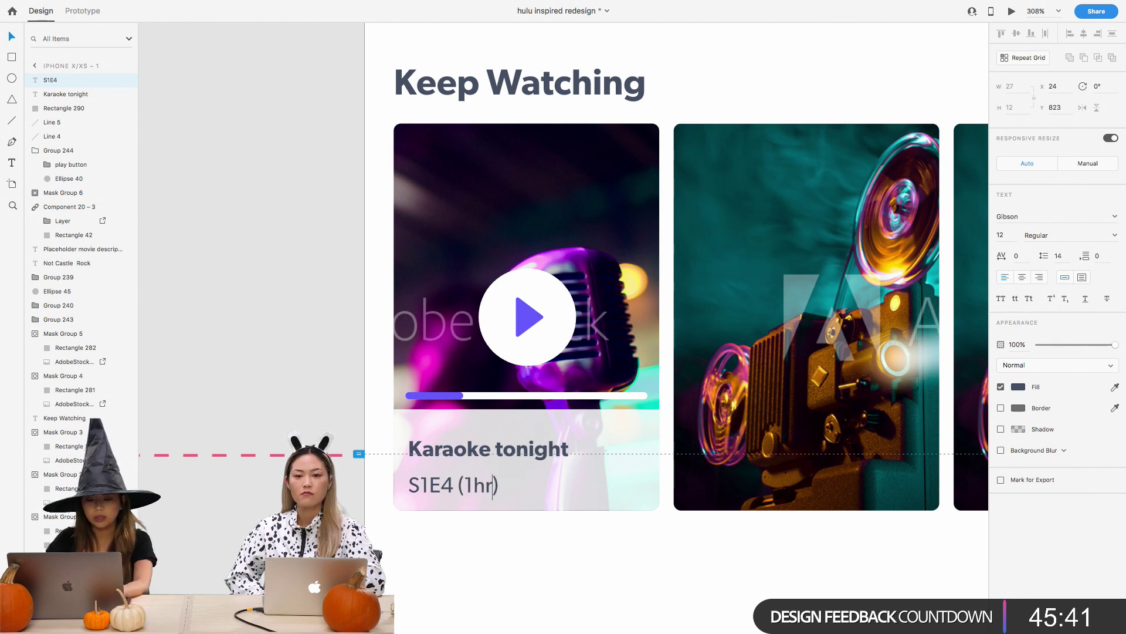
Shrink the translucent panel to a height of 49 by lowering its upper edge to Y 794
click(618, 463)
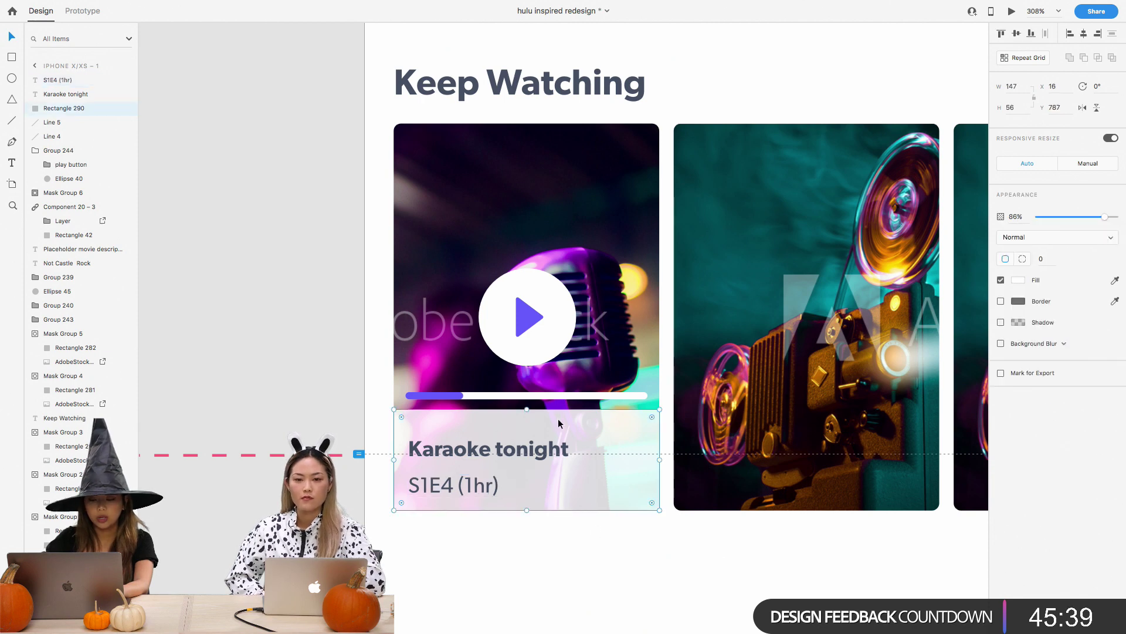
drag(526, 408, 527, 420)
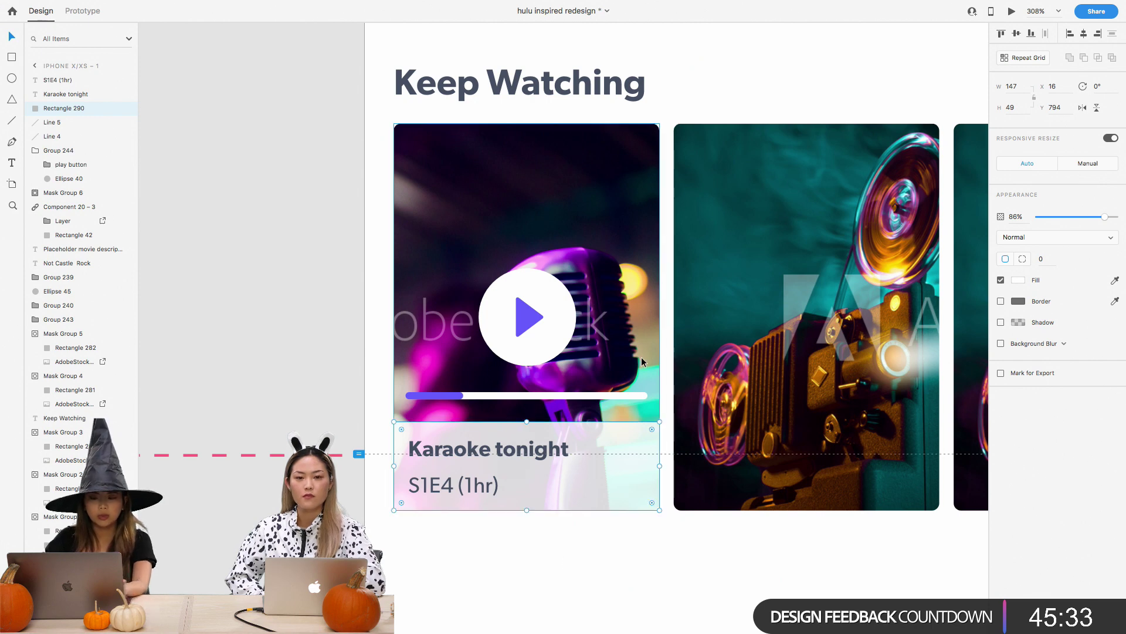
click(558, 559)
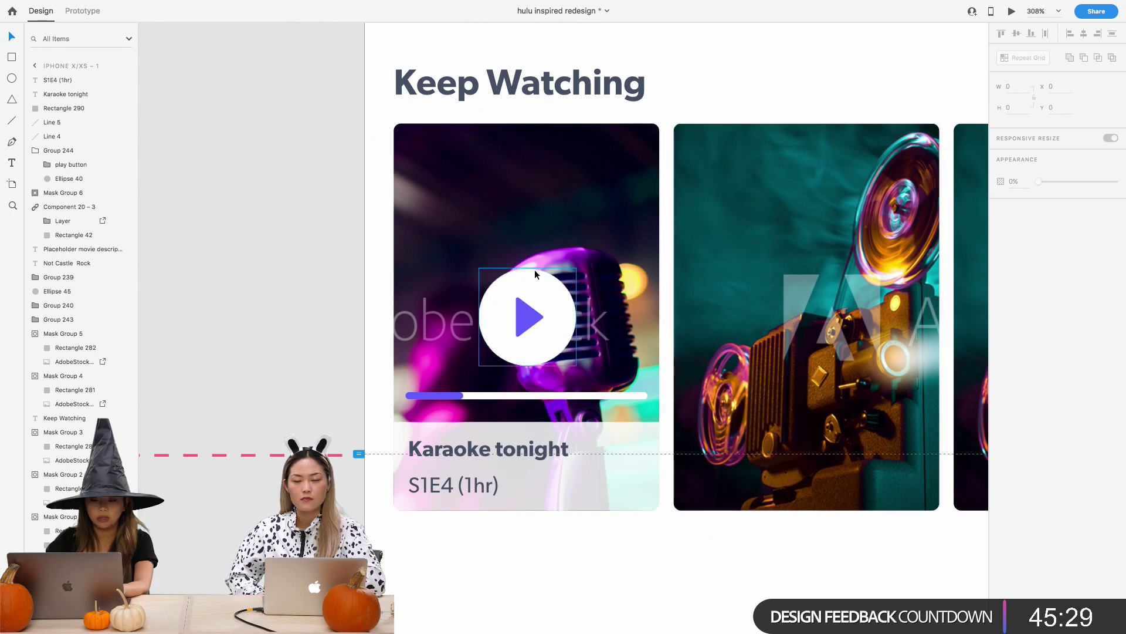
Move the Karaoke card's play button up to Y 680, bring it to the front and shrink it to about 29 by 28
click(550, 289)
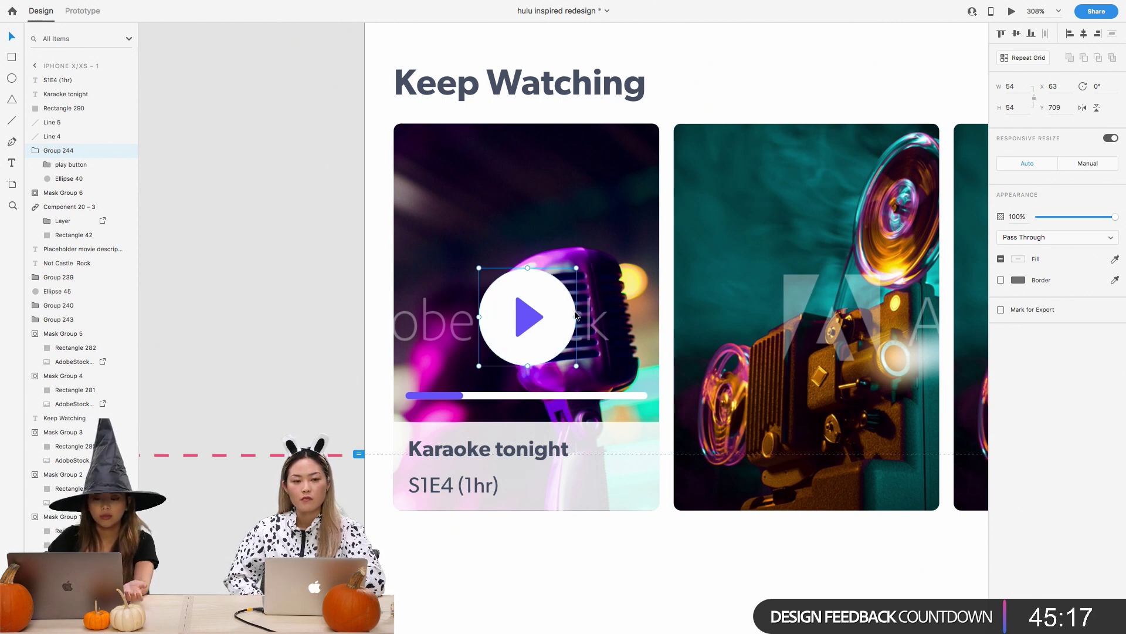
click(503, 398)
shift+click(457, 396)
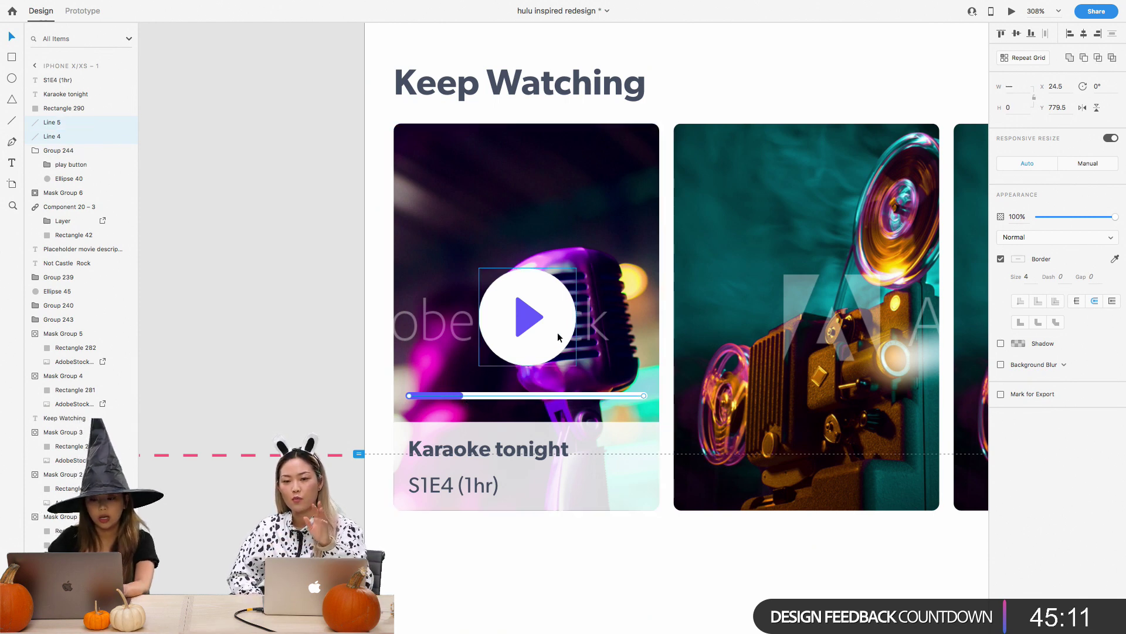
drag(557, 336, 555, 285)
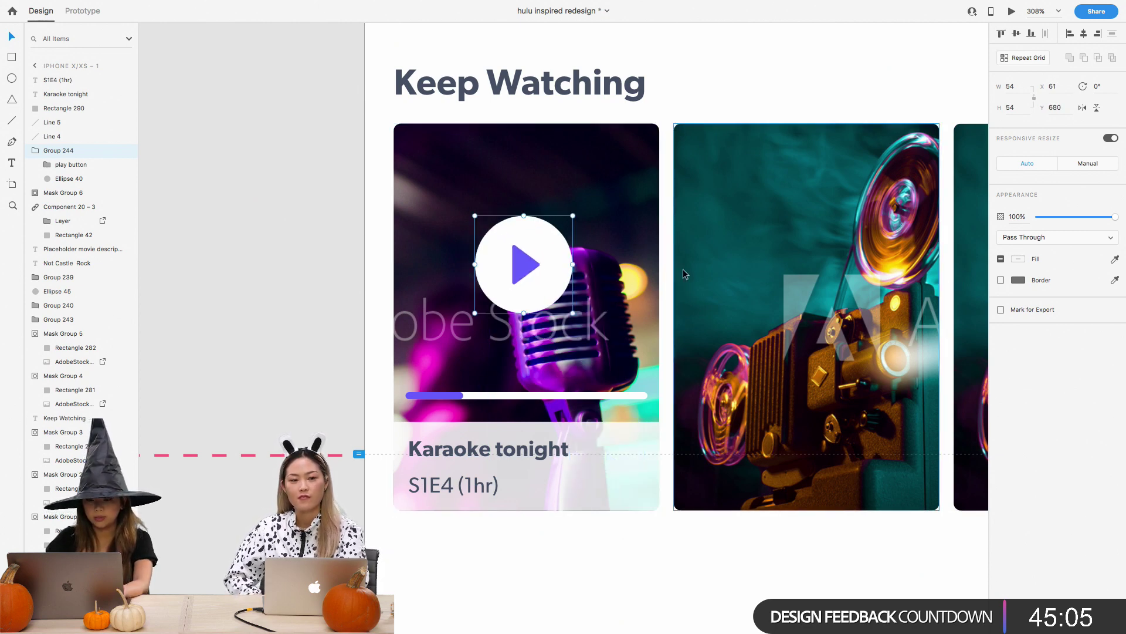
key(Delete)
key(super+z)
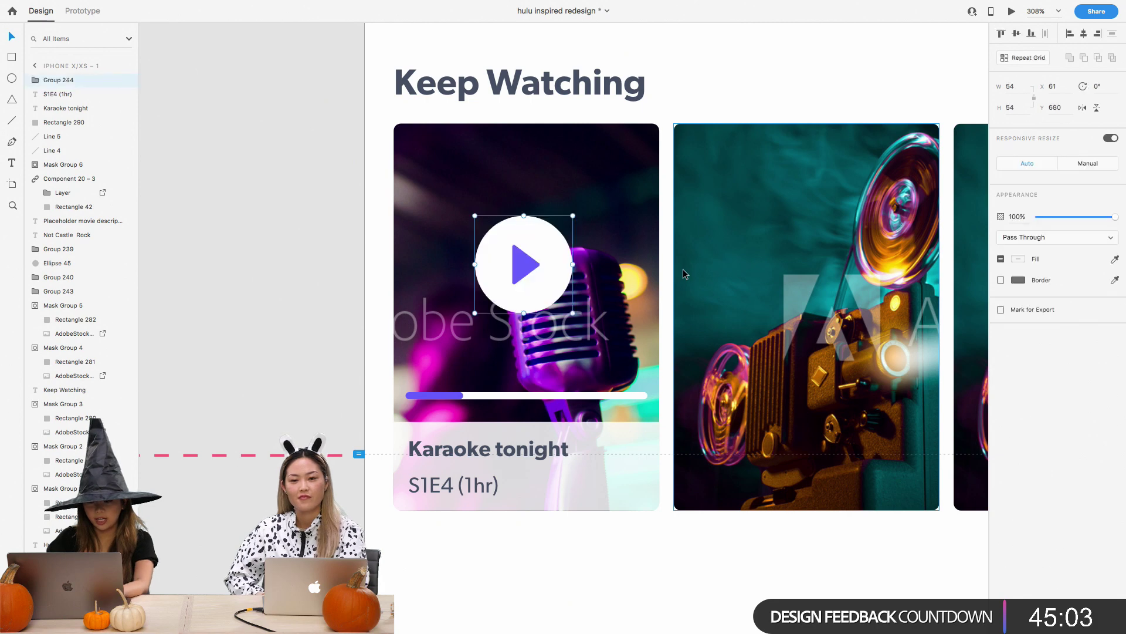
drag(575, 214, 525, 267)
scroll(524, 267, down, 3)
scroll(533, 261, up, 2)
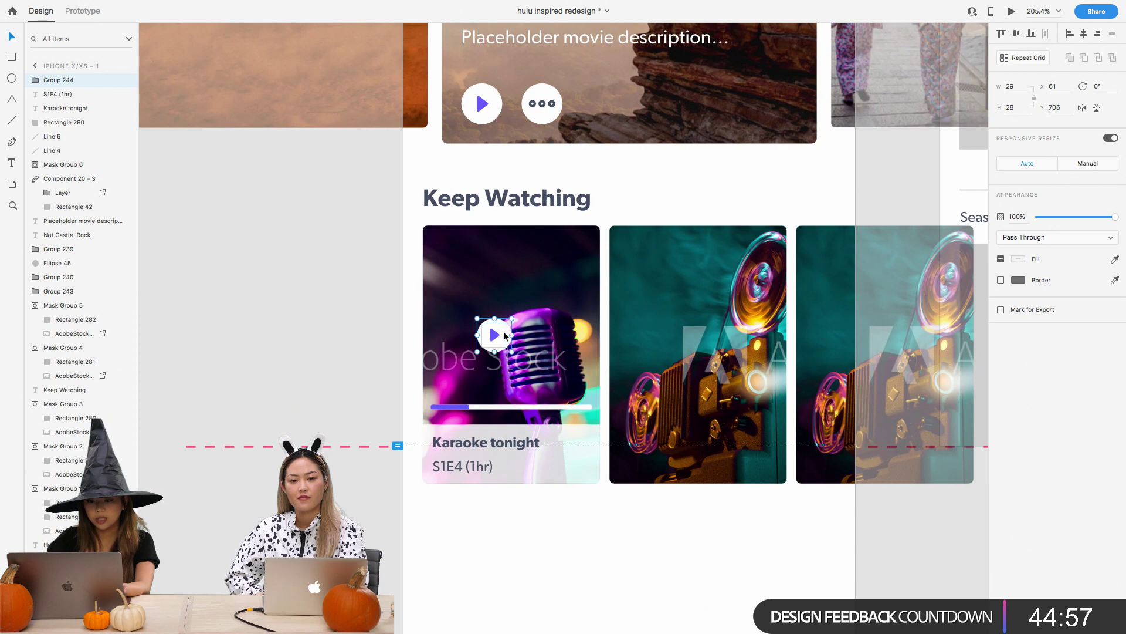
Replace the Karaoke card's play button with a copy of the hero card's 34 by 34 one, placed above the microphone at X 86, Y 693
click(496, 116)
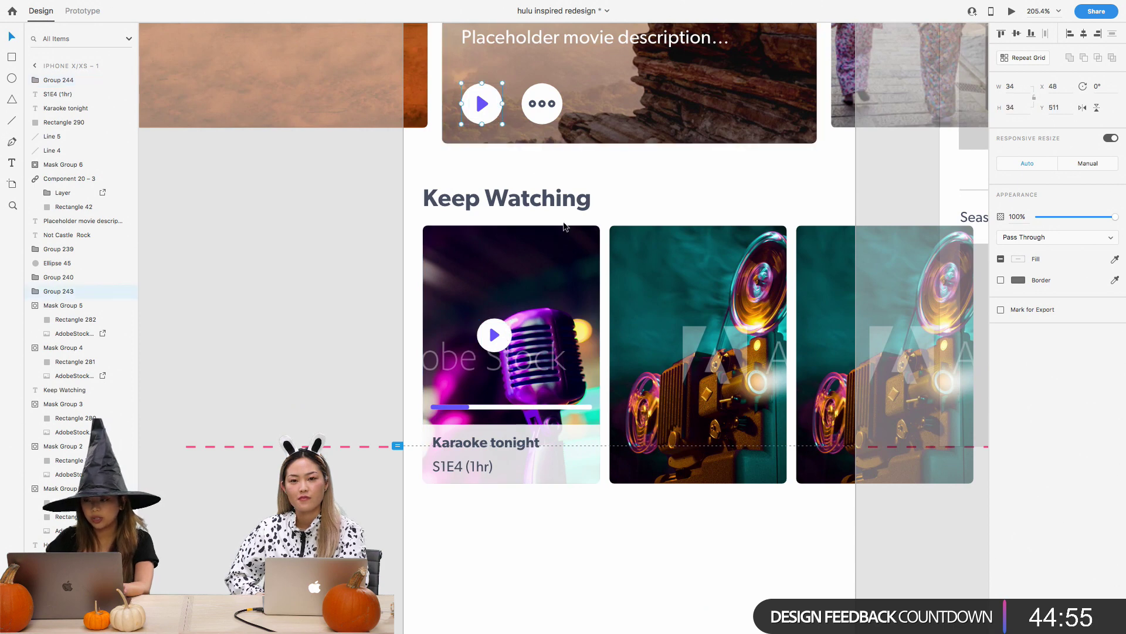
click(505, 330)
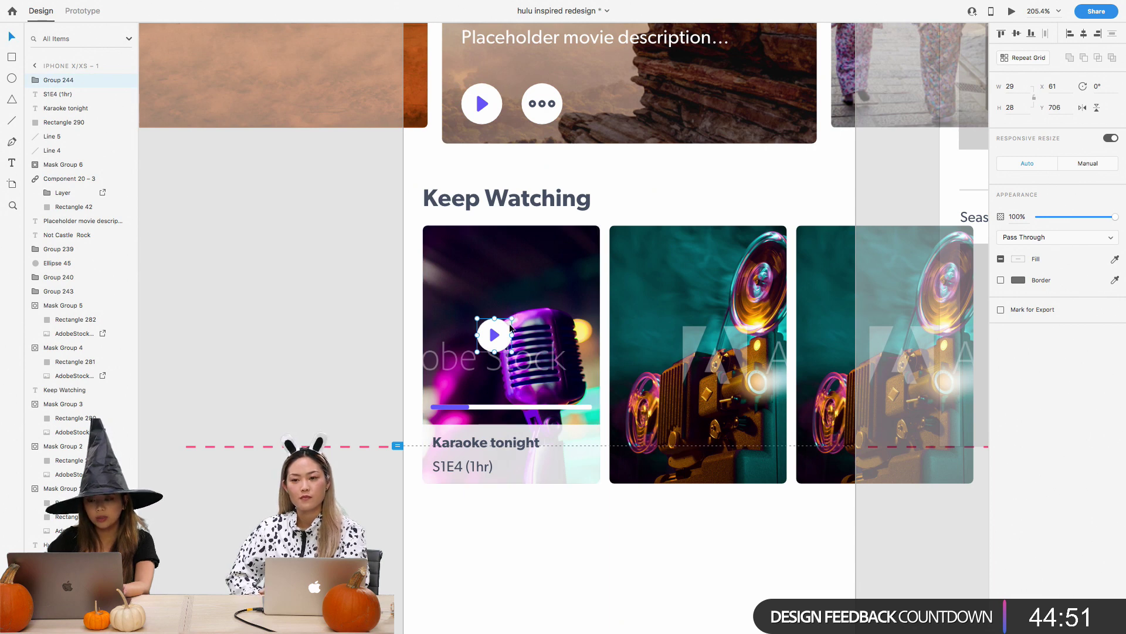
key(Delete)
click(486, 121)
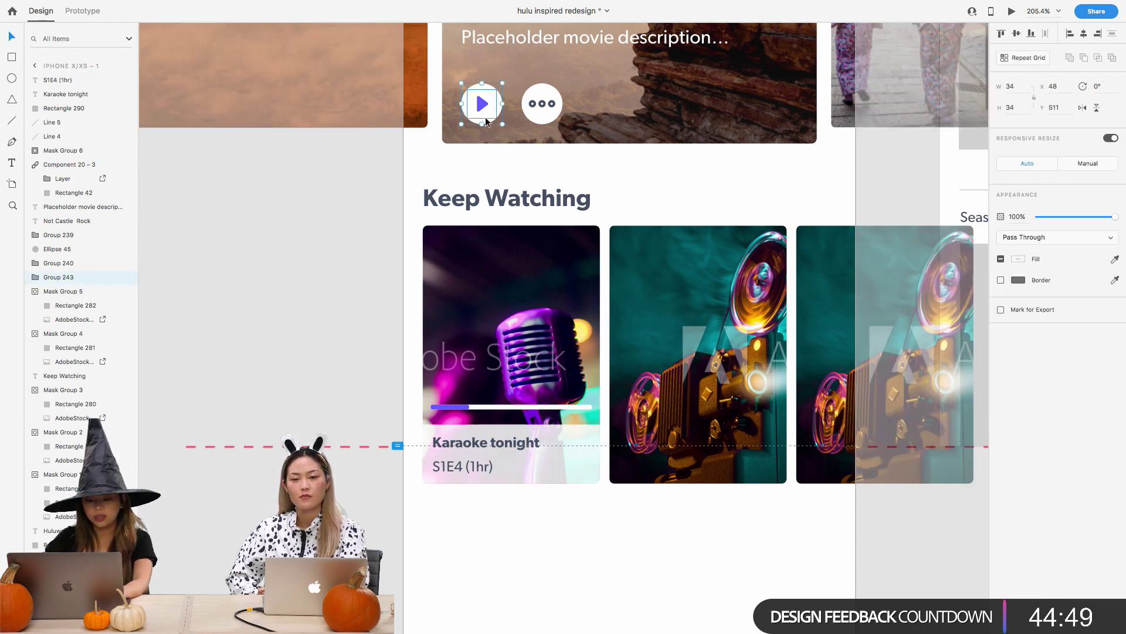
drag(486, 121, 577, 463)
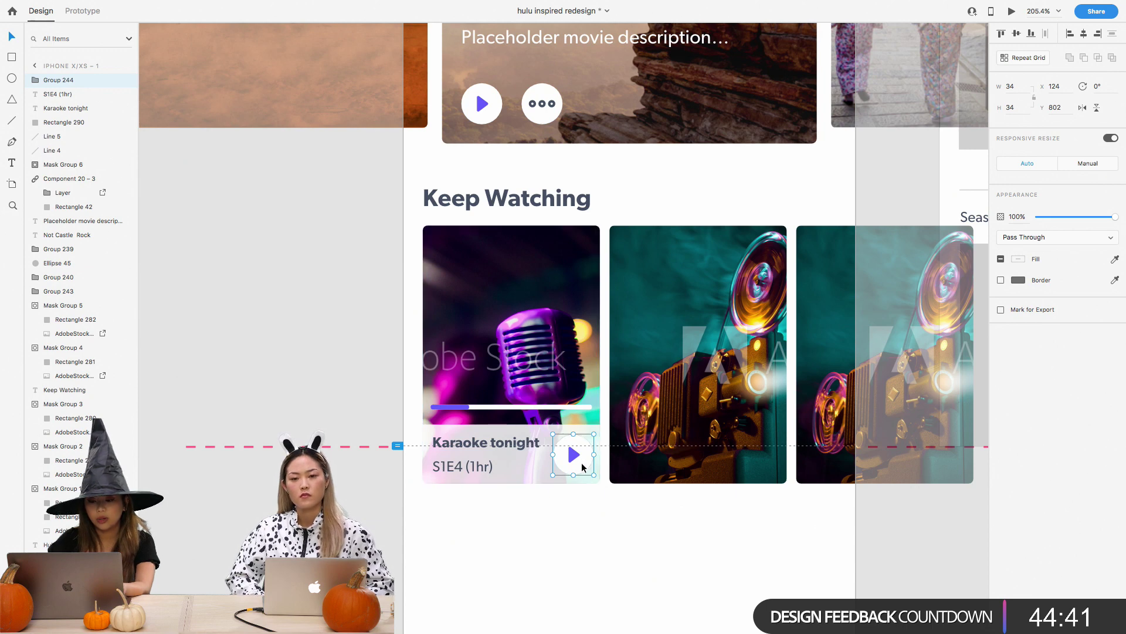
drag(583, 464, 534, 331)
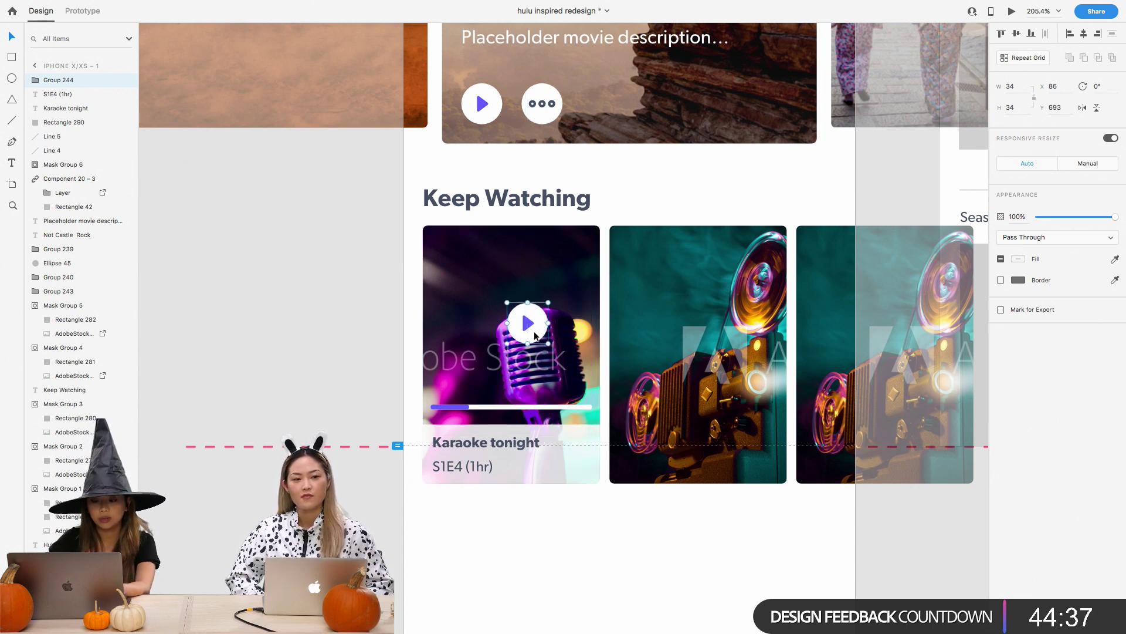
Extend the translucent panel upward to a height of 59, with its upper edge at Y 784
click(522, 428)
scroll(522, 429, up, 3)
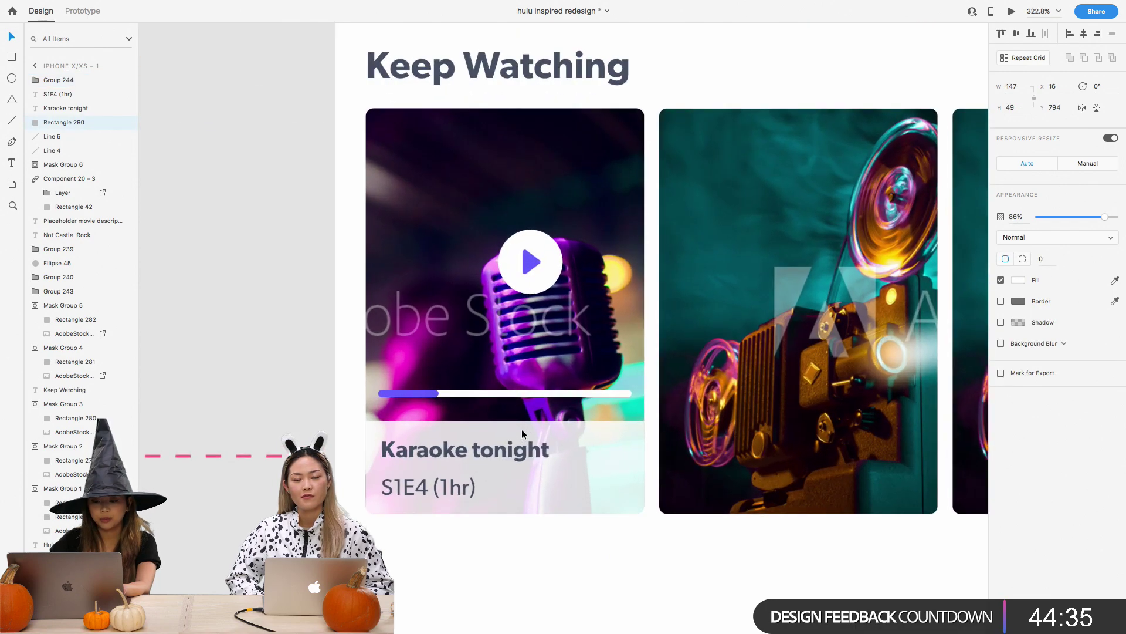
drag(505, 420, 504, 401)
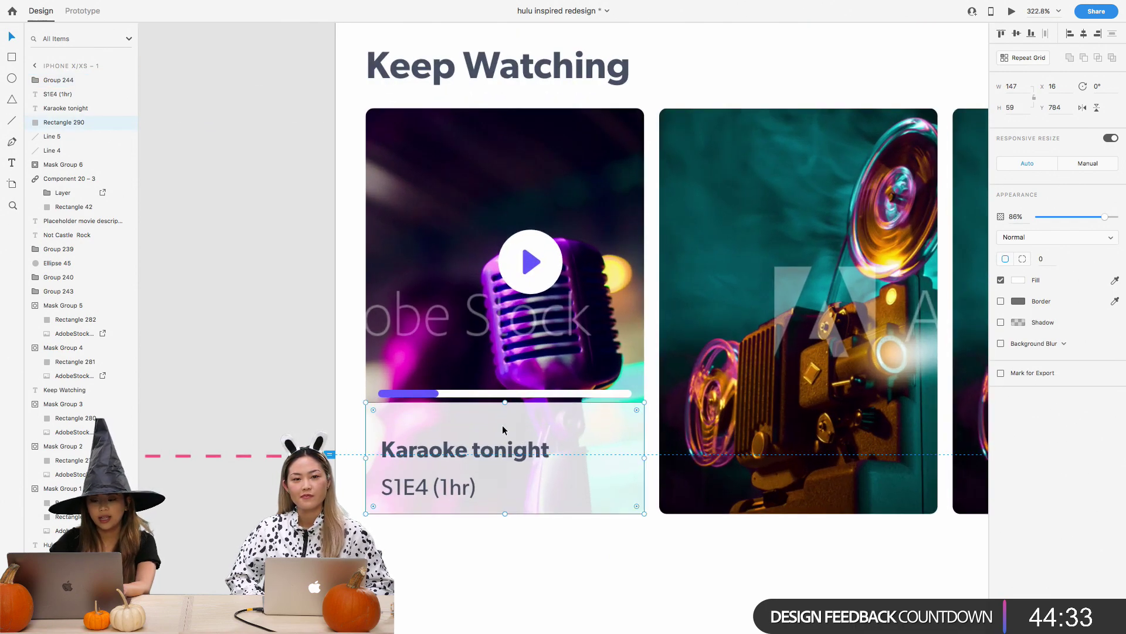
Move the "Karaoke tonight" title up to Y 791 and the "S1E4 (1hr)" label to Y 807
click(499, 458)
shift+click(477, 480)
drag(477, 480, 455, 459)
click(465, 545)
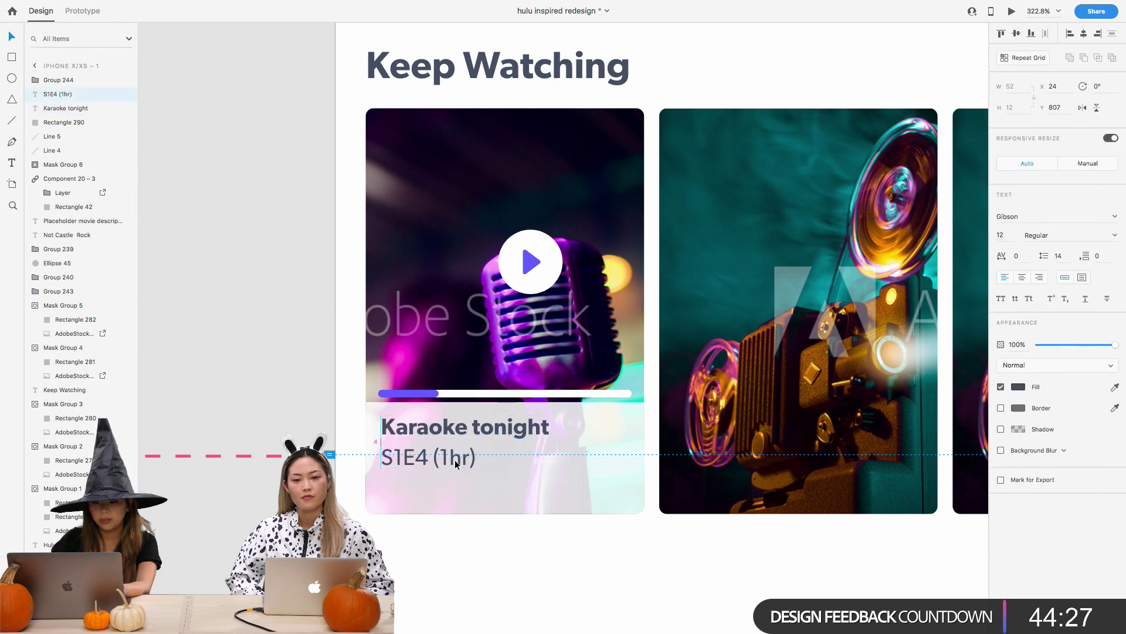
Move both progress bar lines below the episode label at X 24.5, Y 828.5, and bring them in front of the panel
click(424, 393)
shift+click(466, 394)
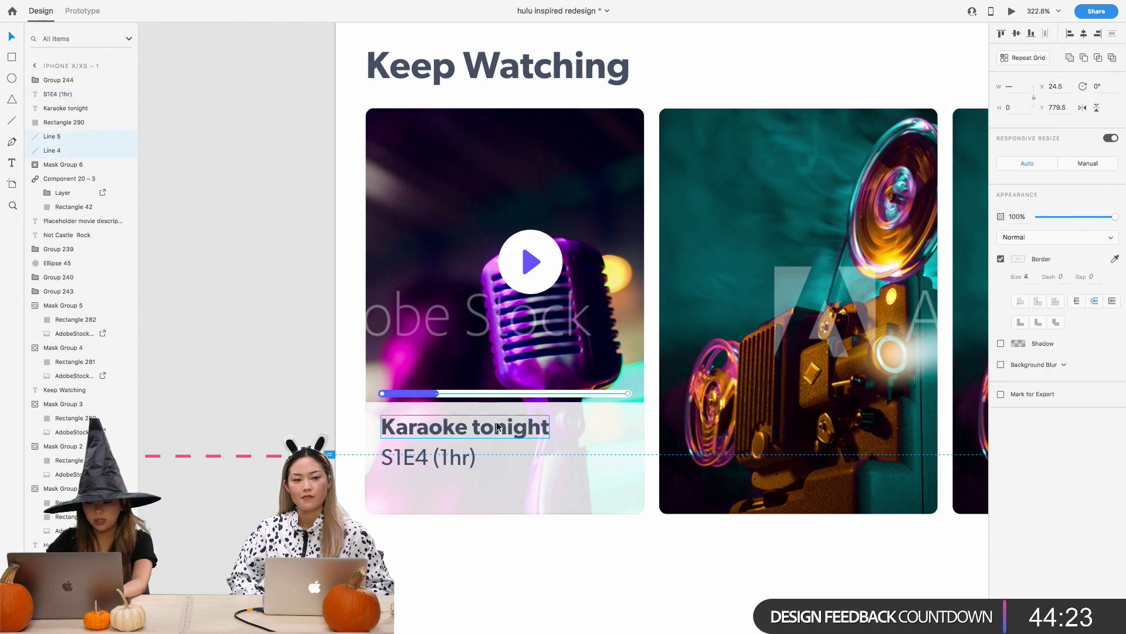
drag(491, 398, 512, 490)
key(super+shift+bracketright)
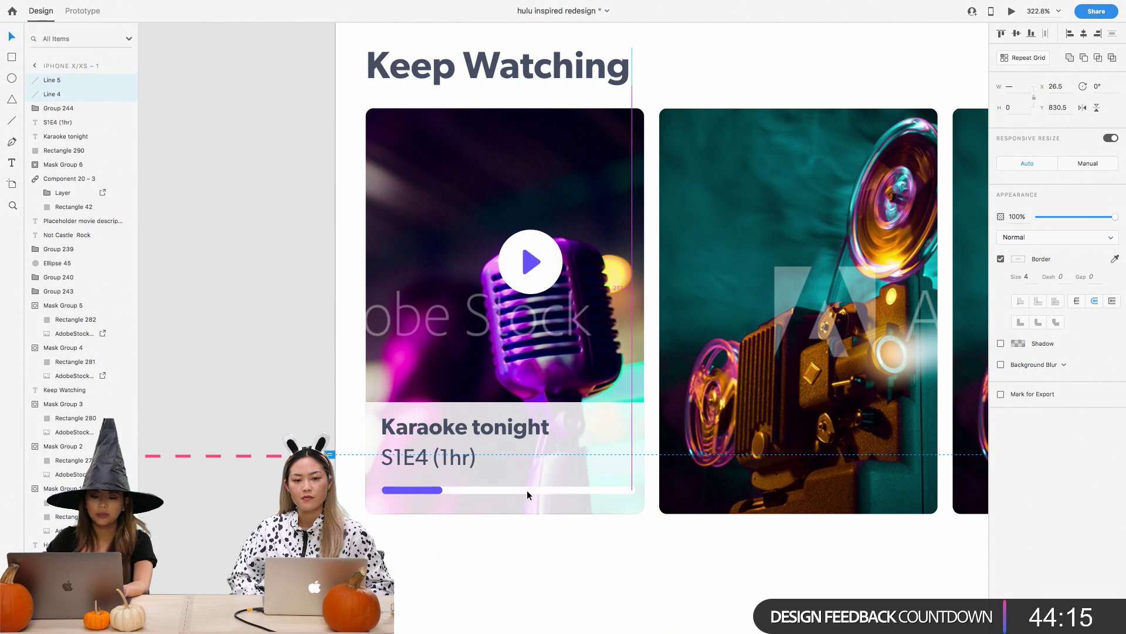
drag(525, 491, 524, 487)
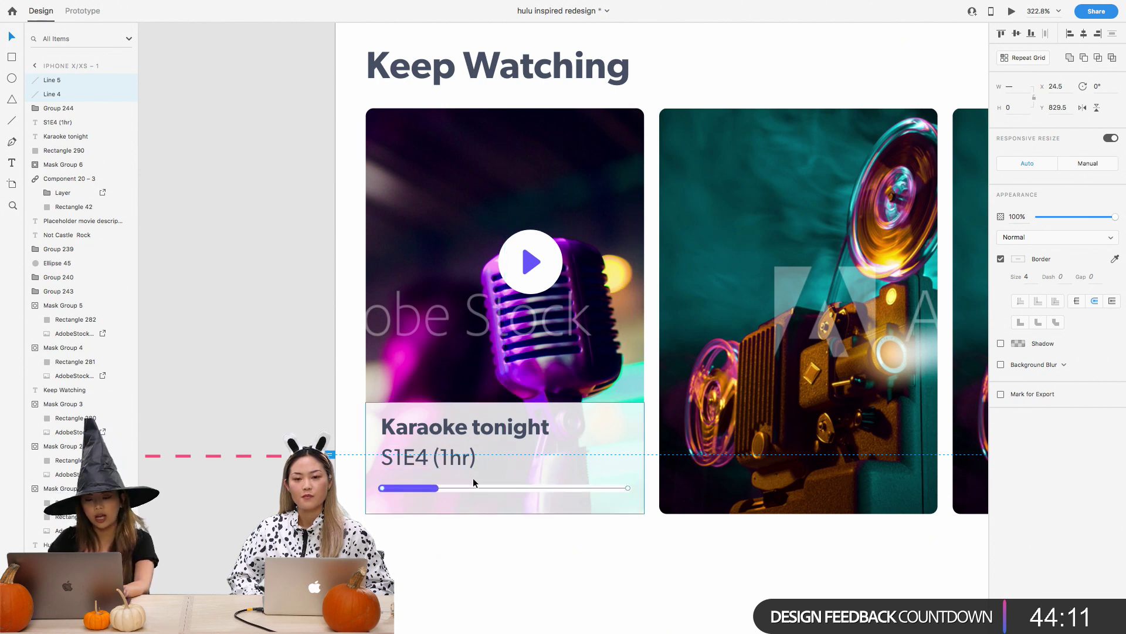
key(Up)
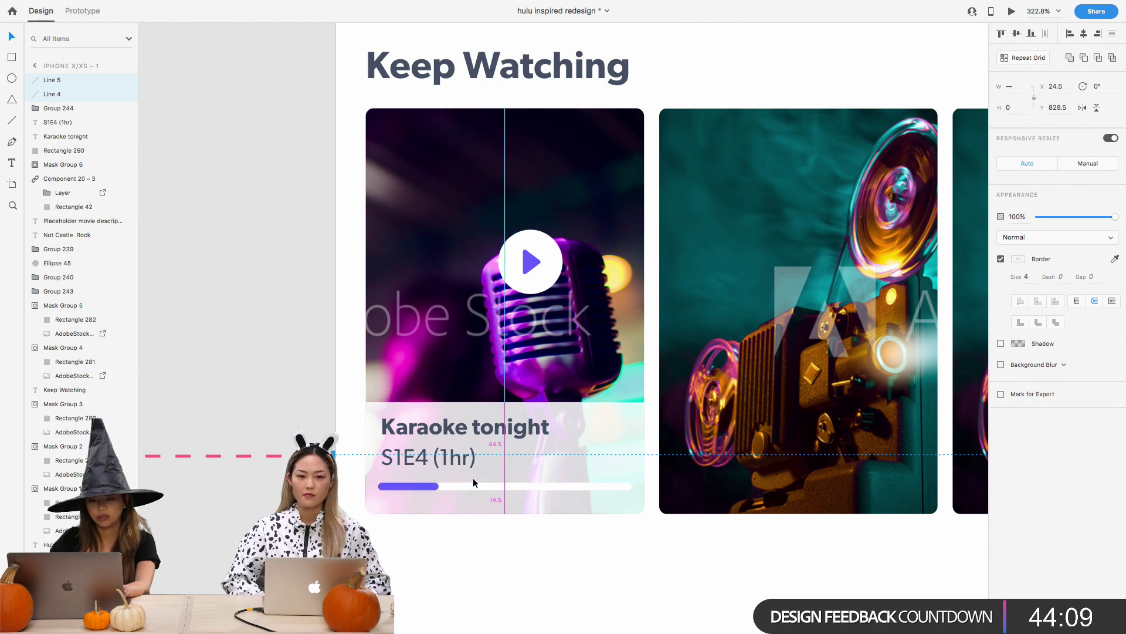
Lower the opacity of the white panel behind the Karaoke tonight text
click(626, 460)
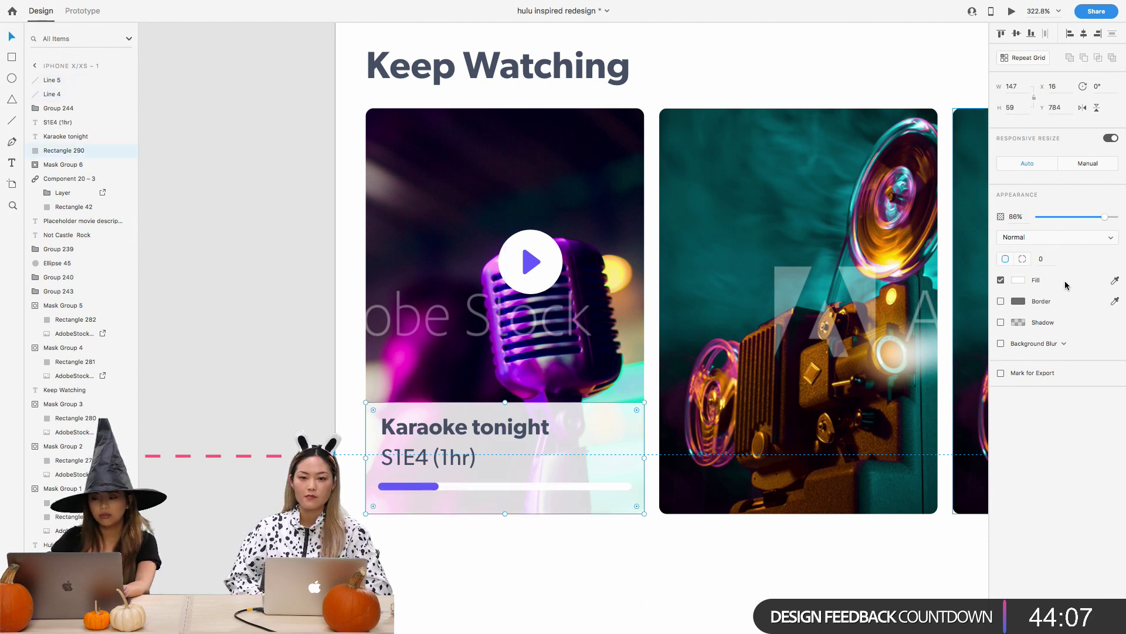
drag(1106, 217, 1090, 219)
Darken the fill of the "Karaoke tonight" title and "S1E4 (1hr)" label to #272829
click(449, 428)
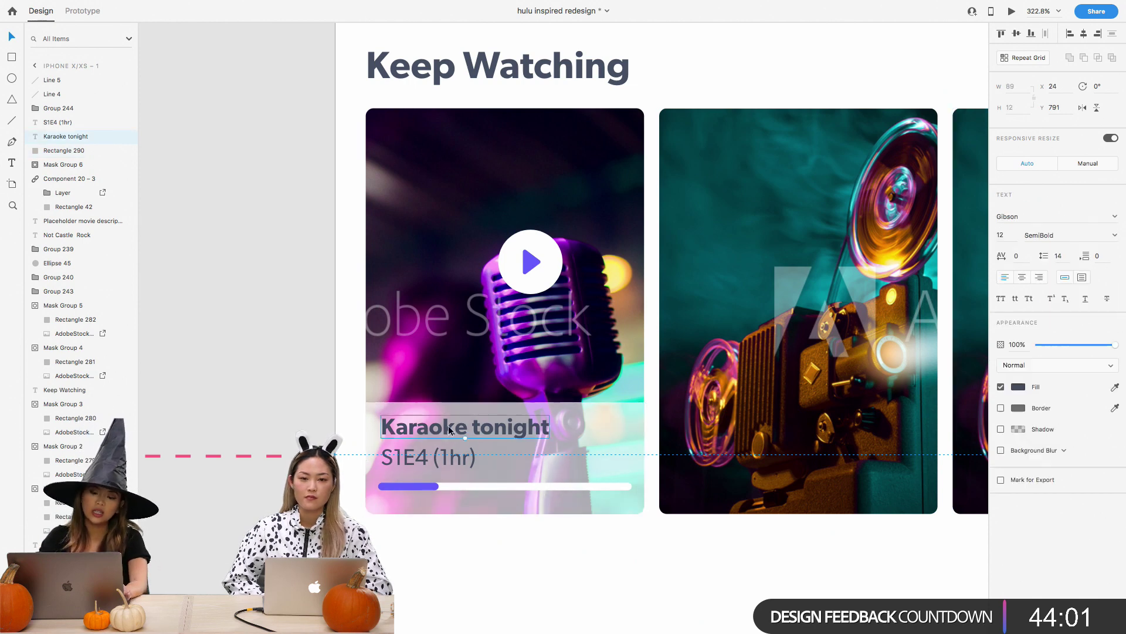
shift+click(451, 462)
click(1020, 387)
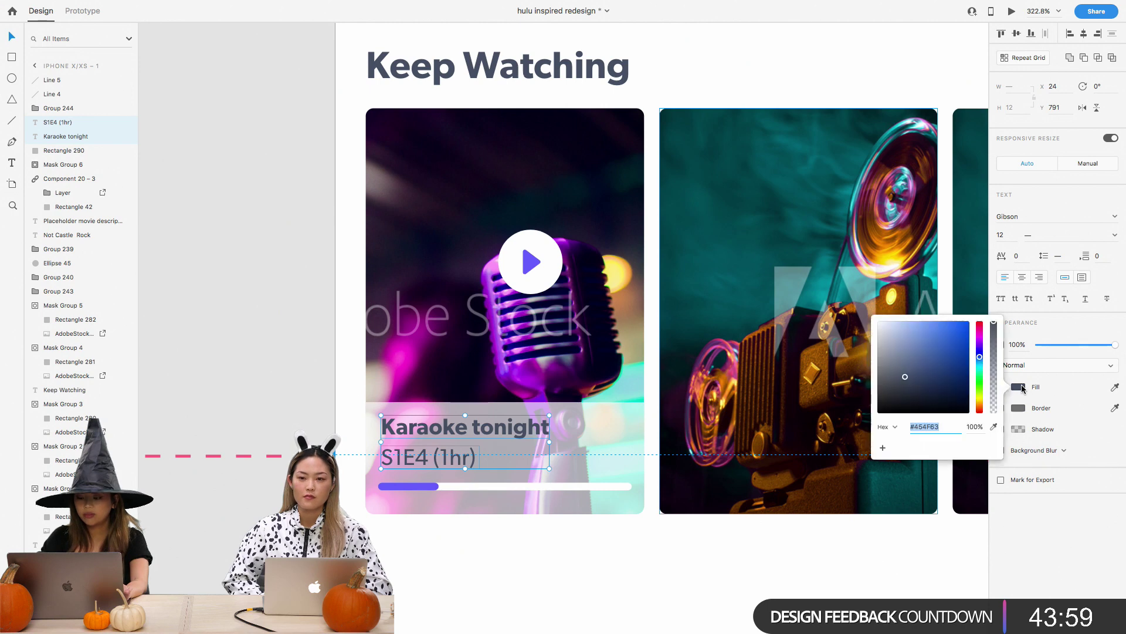
mouse_move(906, 394)
mouse_down()
mouse_move(875, 409)
mouse_move(892, 405)
mouse_move(882, 400)
mouse_up()
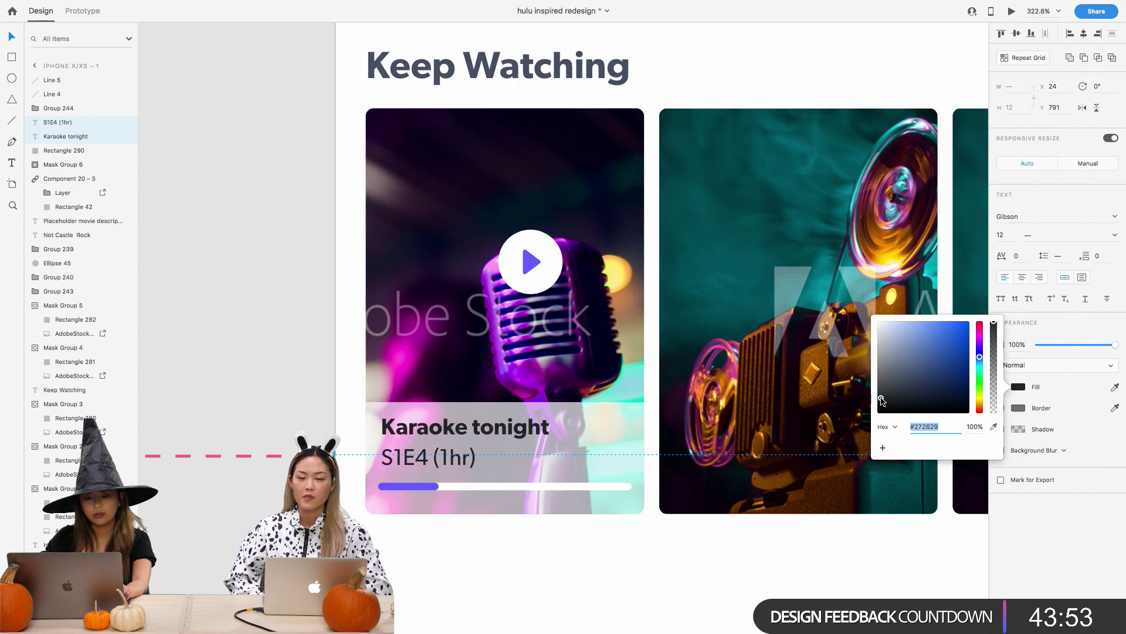
Set the opacity of the white panel behind the Karaoke tonight text to 72%
scroll(710, 545, down, 5)
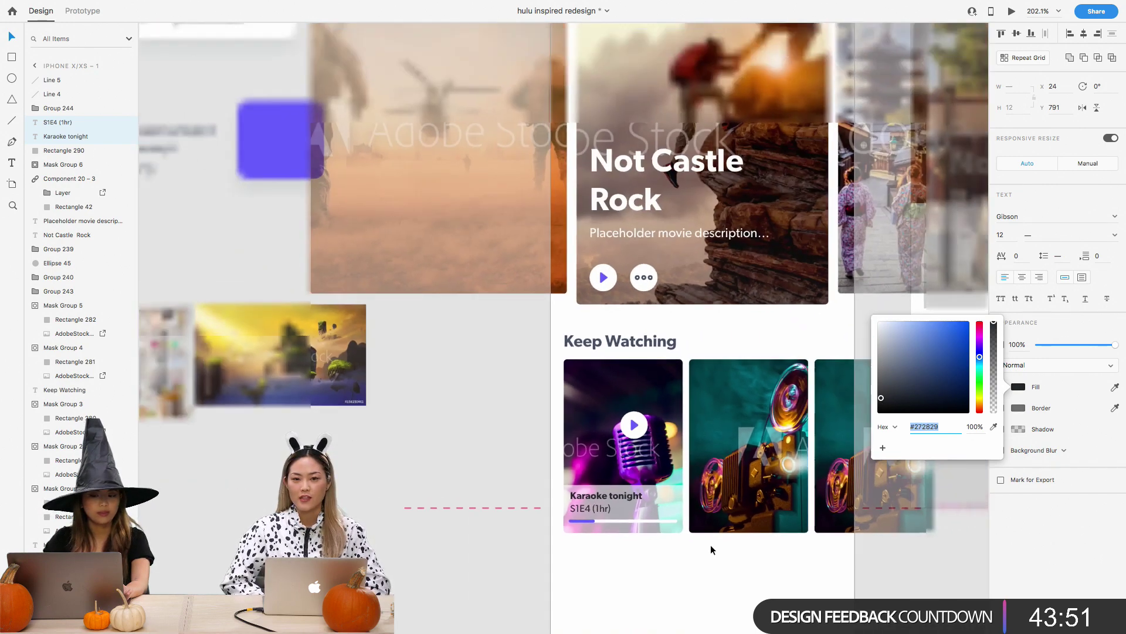
scroll(694, 560, up, 4)
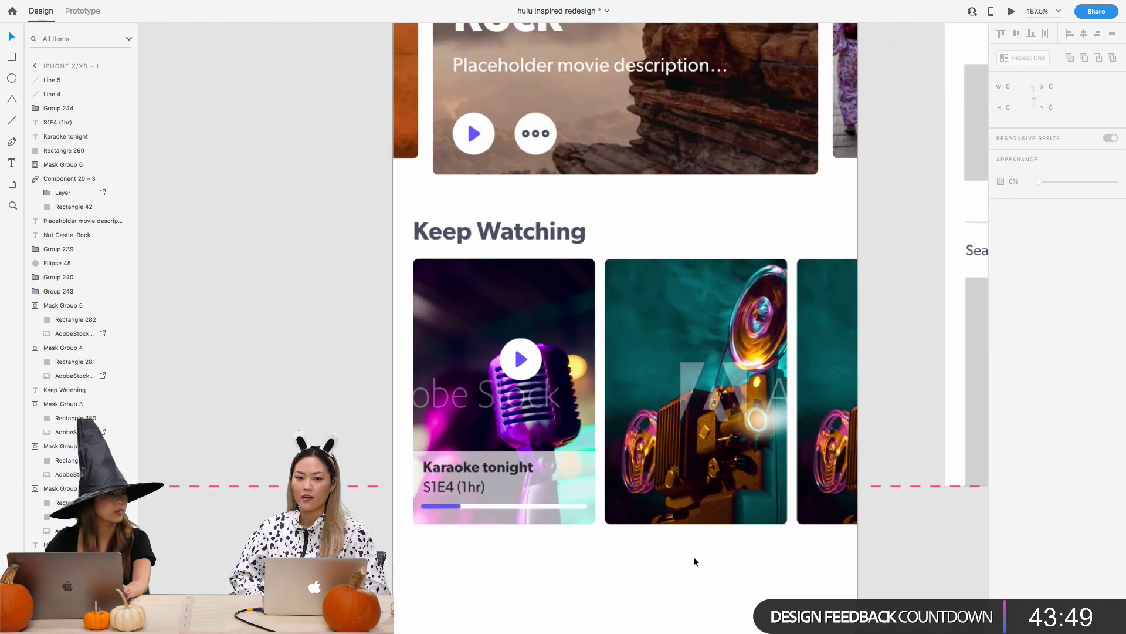
click(577, 466)
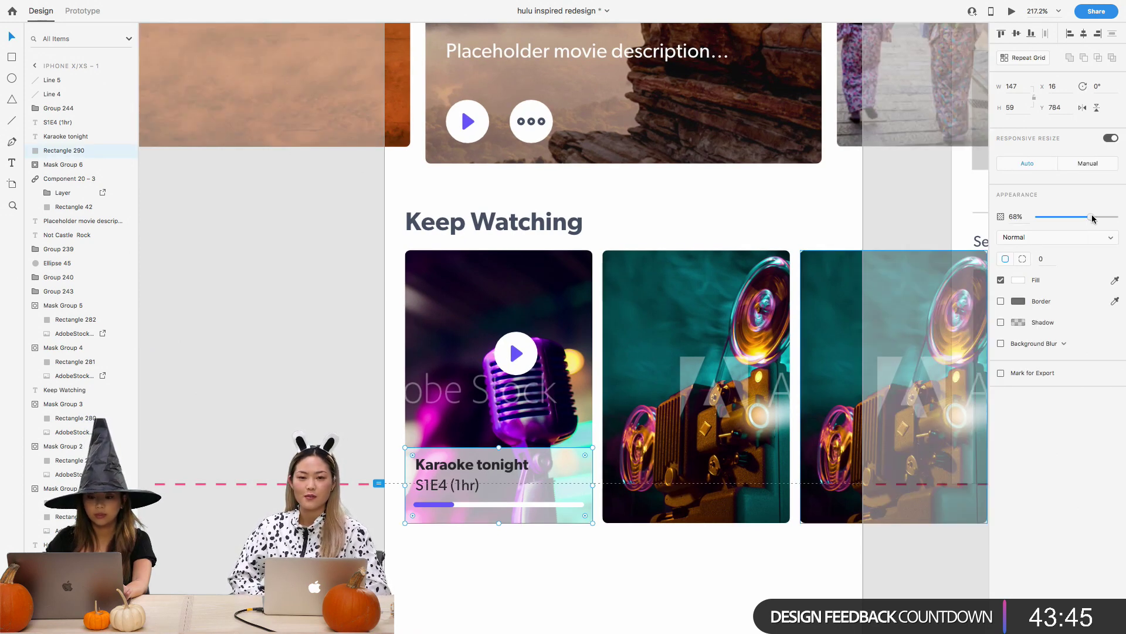
drag(1092, 218, 1095, 218)
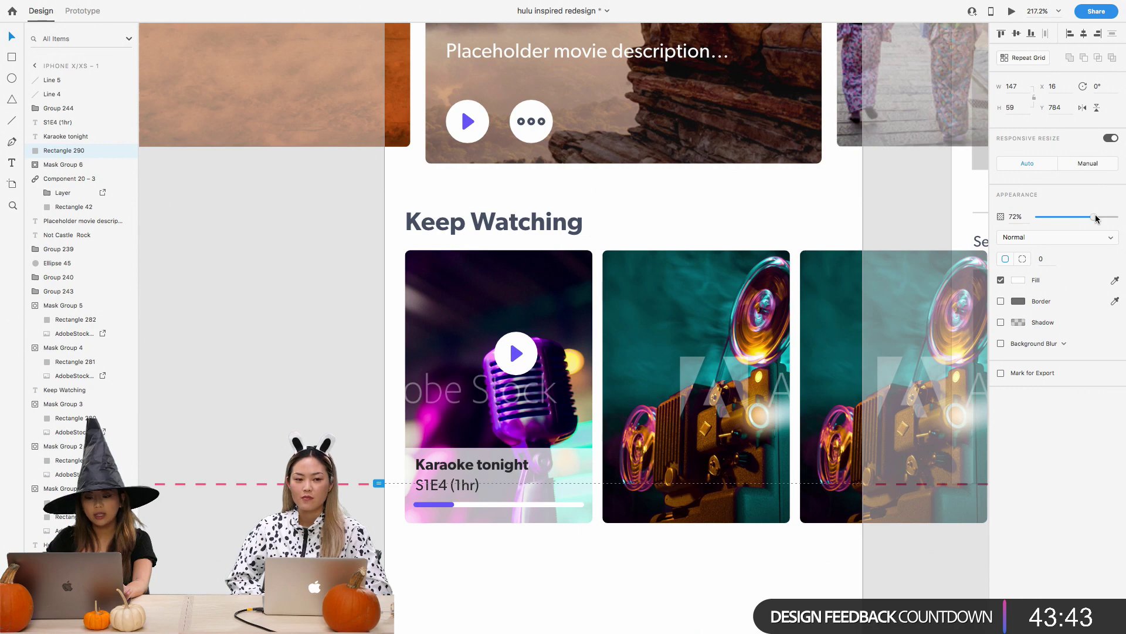
click(472, 576)
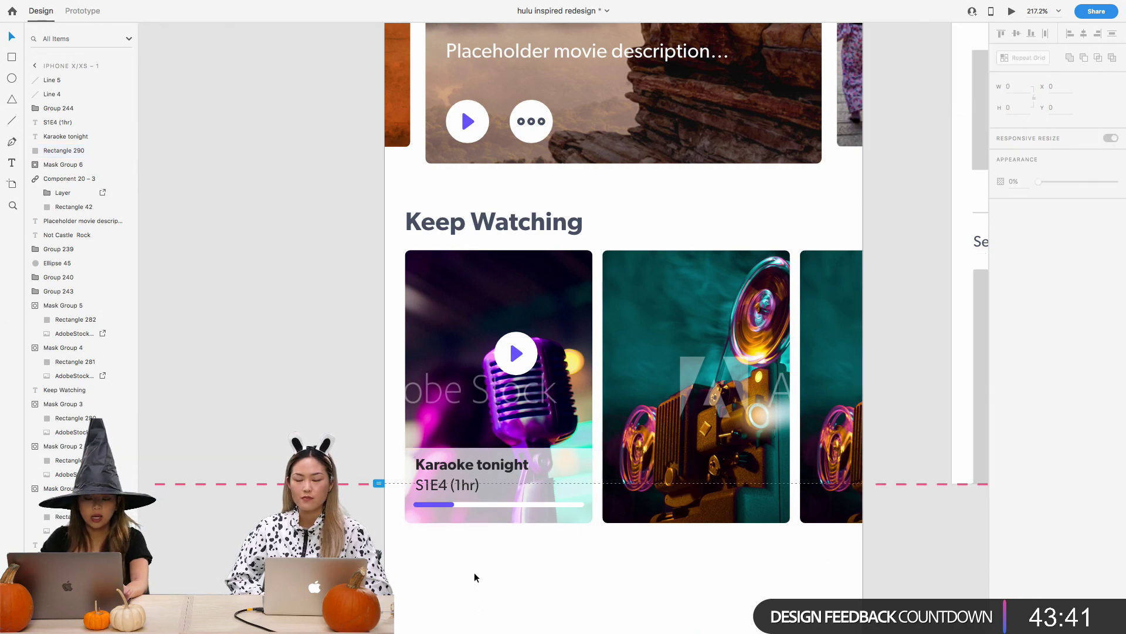
Lengthen the purple progress line on the Karaoke tonight card to a width of about 113
scroll(474, 575, up, 3)
scroll(474, 572, right, 2)
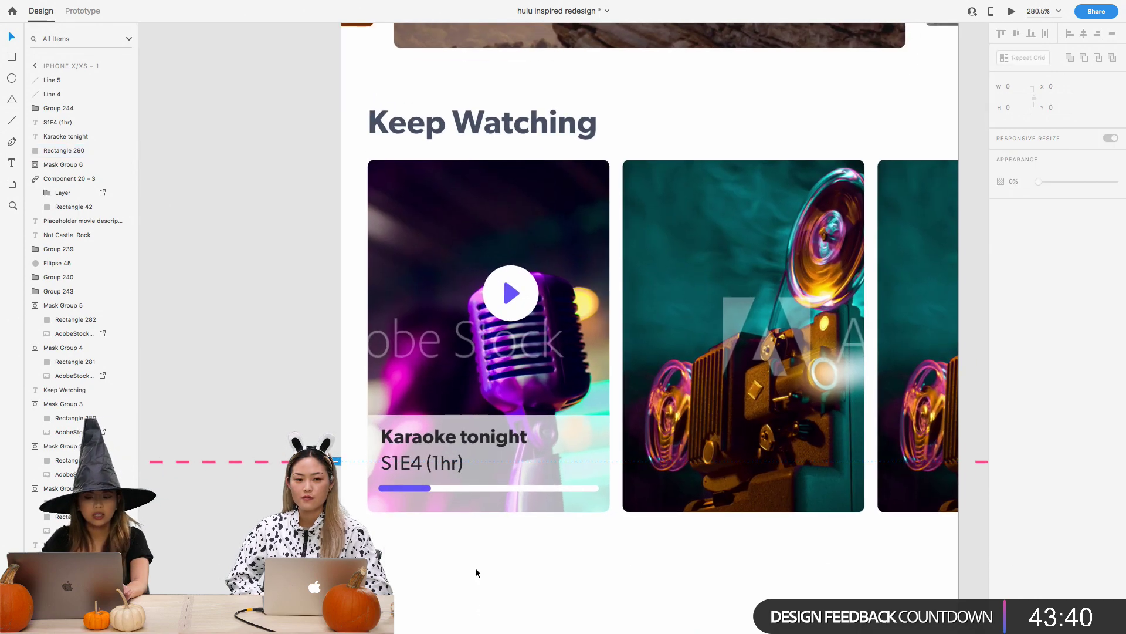
click(422, 488)
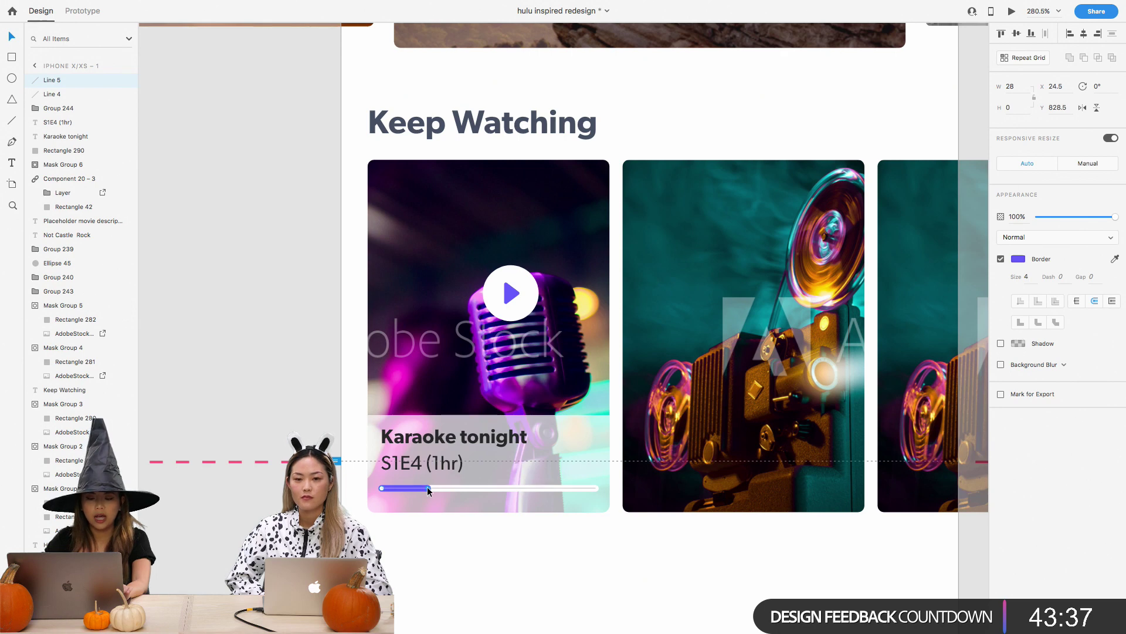
drag(427, 487, 576, 484)
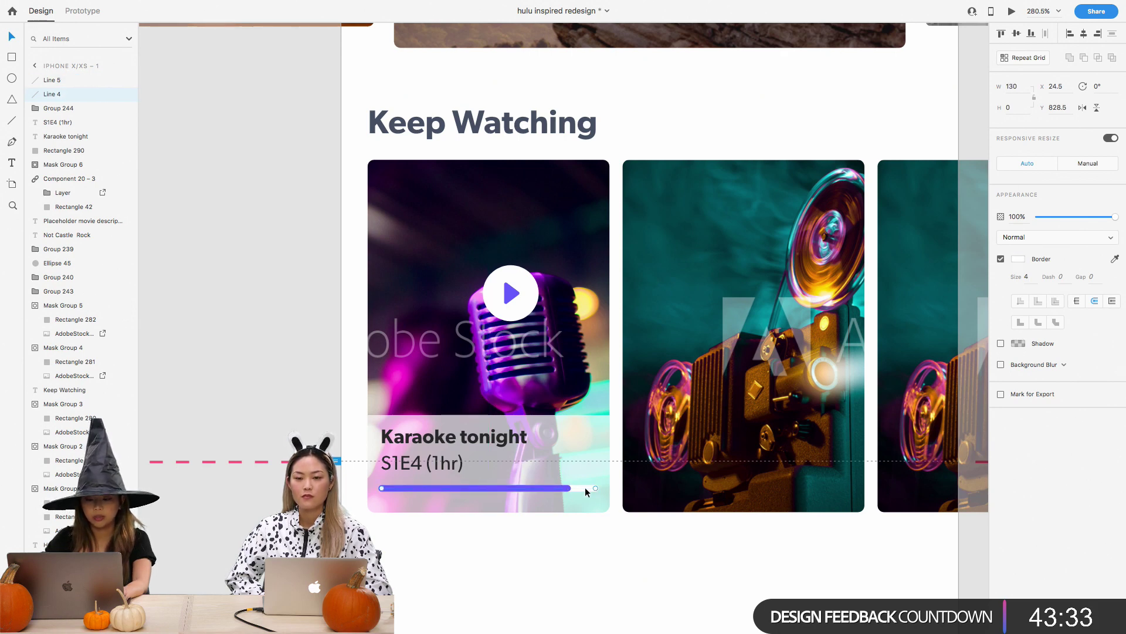
key(Delete)
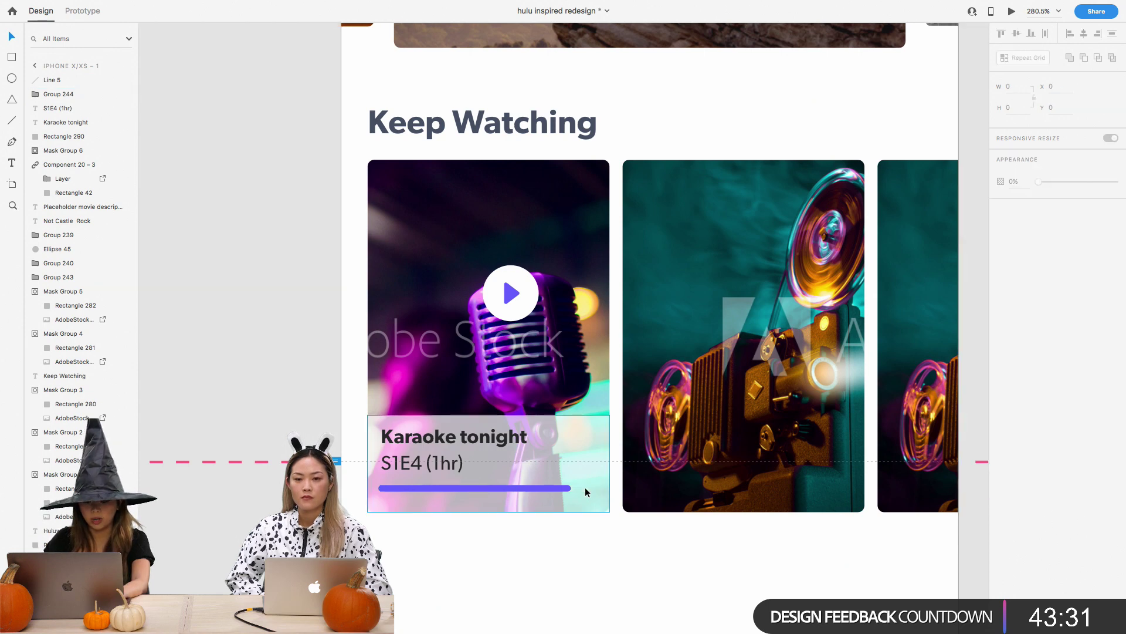
key(super+v)
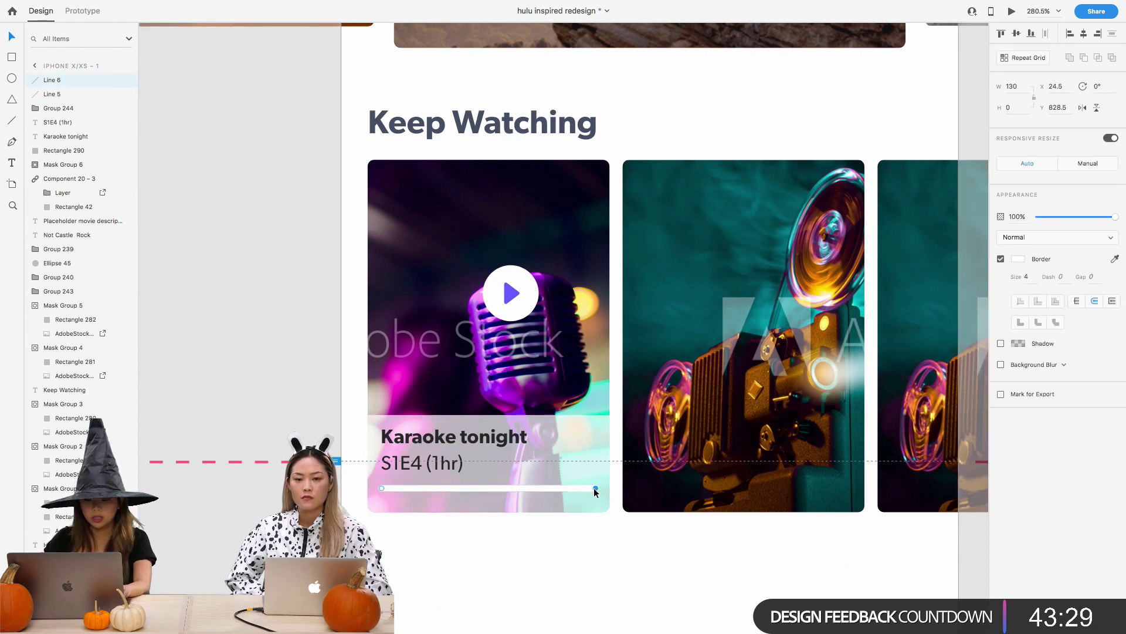
drag(594, 489, 427, 484)
click(464, 488)
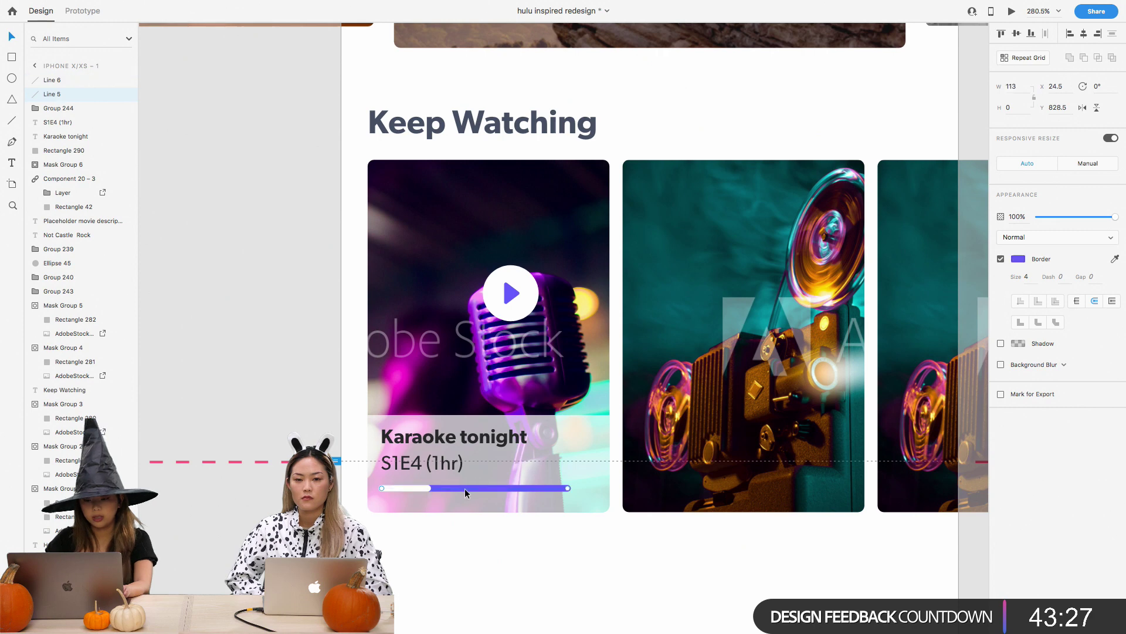
key(super+z)
key(super+z)
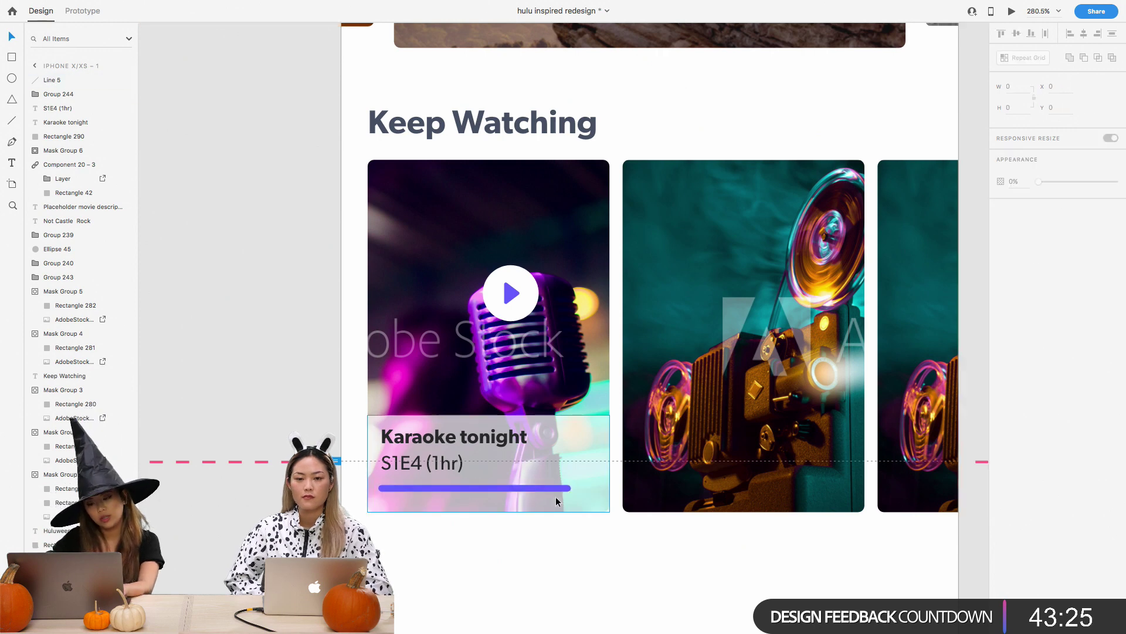
key(super+z)
click(559, 538)
Move the play button on the Karaoke tonight card to X 73, Y 711
scroll(555, 491, down, 3)
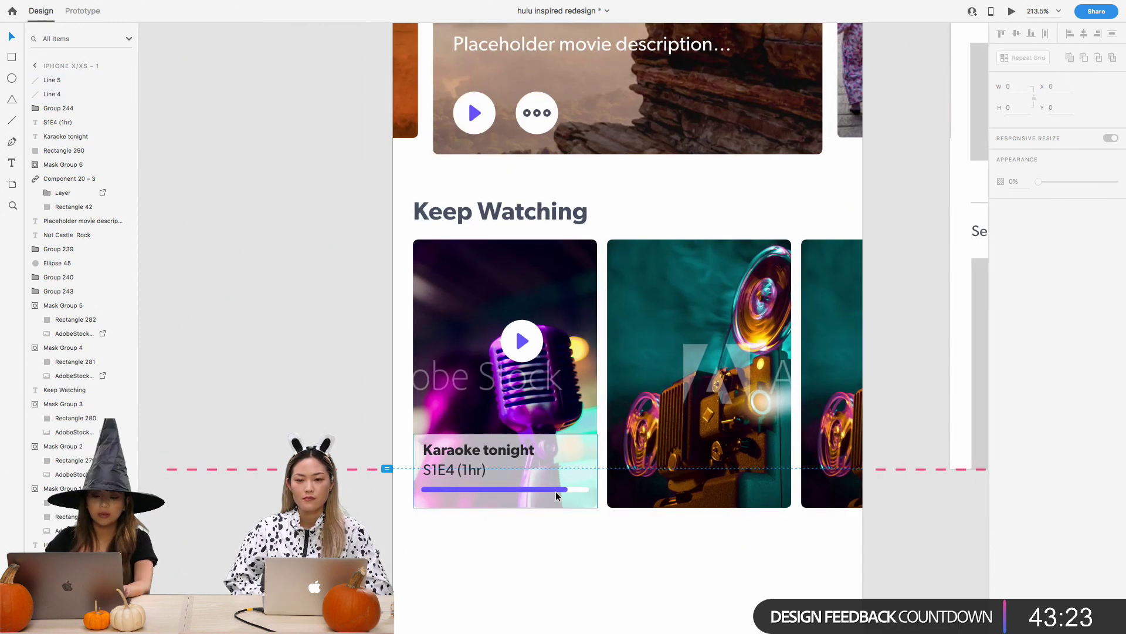
scroll(554, 491, down, 3)
click(516, 387)
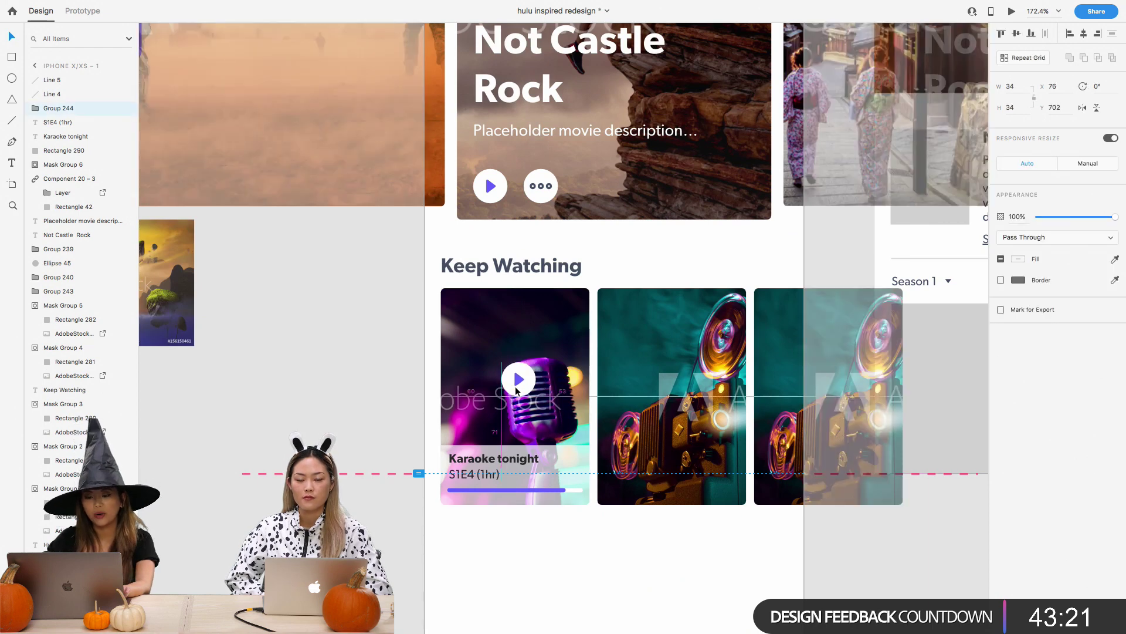
drag(516, 390, 513, 399)
scroll(513, 399, down, 2)
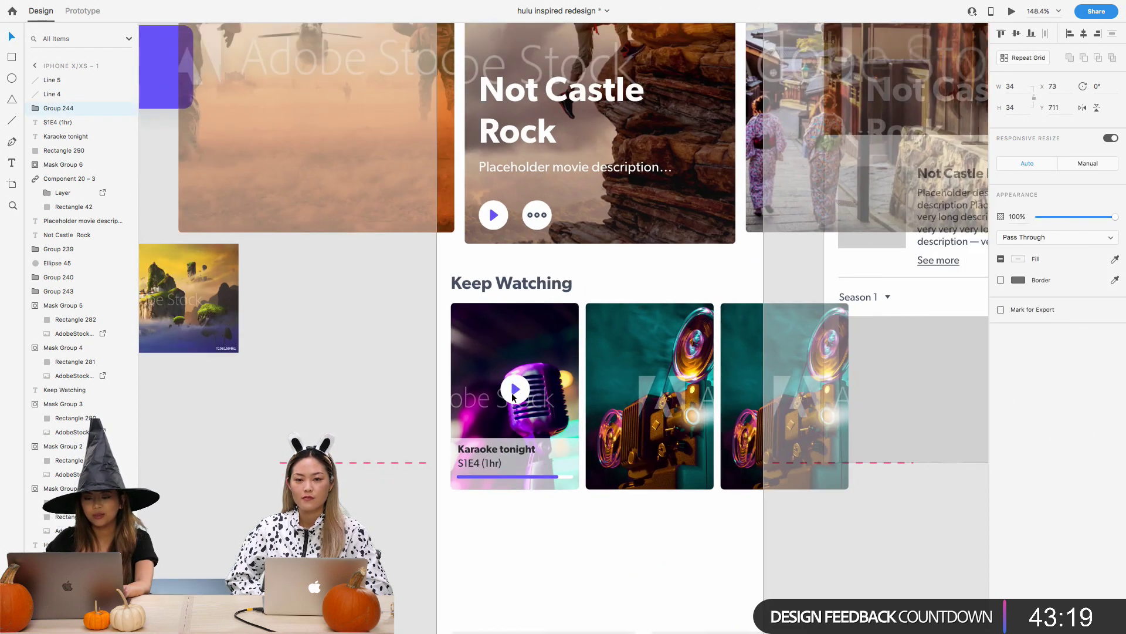
click(507, 529)
Copy the three-dot icon from the Not Castle Rock card and place it beside the "Karaoke tonight" title at X 134, Y 785
scroll(507, 529, down, 3)
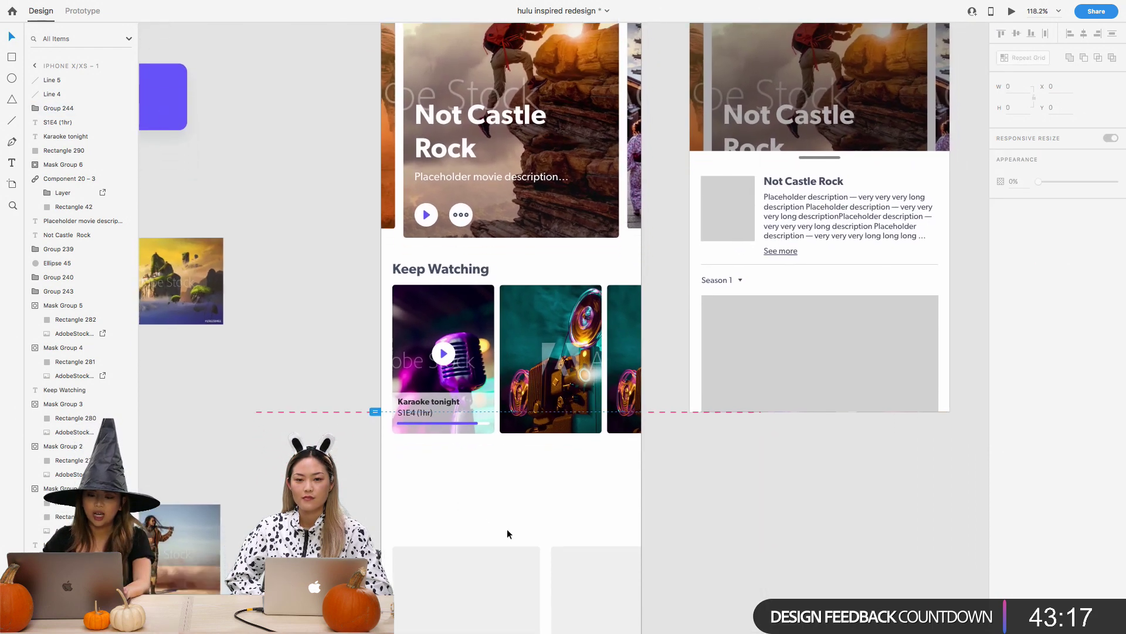
scroll(507, 532, down, 2)
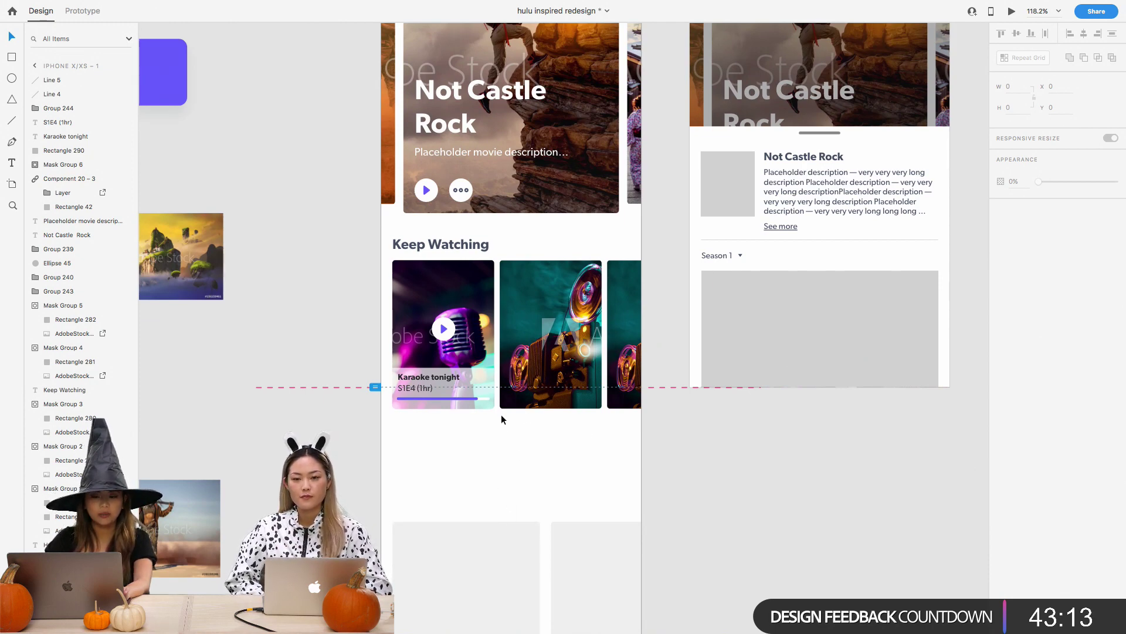
scroll(502, 418, up, 3)
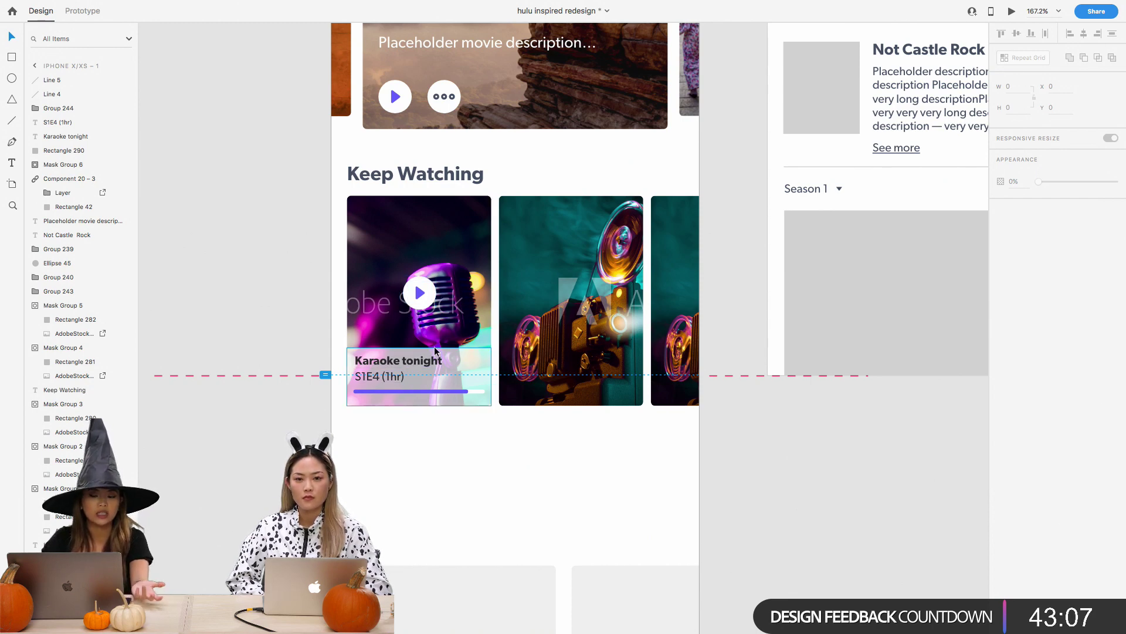
scroll(466, 151, up, 3)
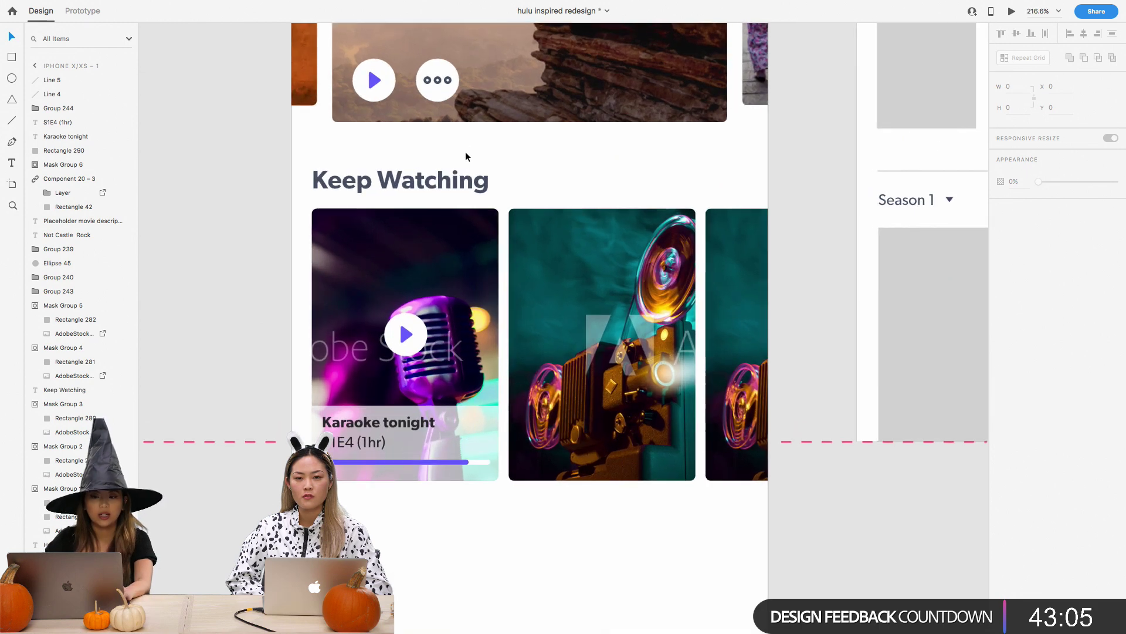
click(448, 82)
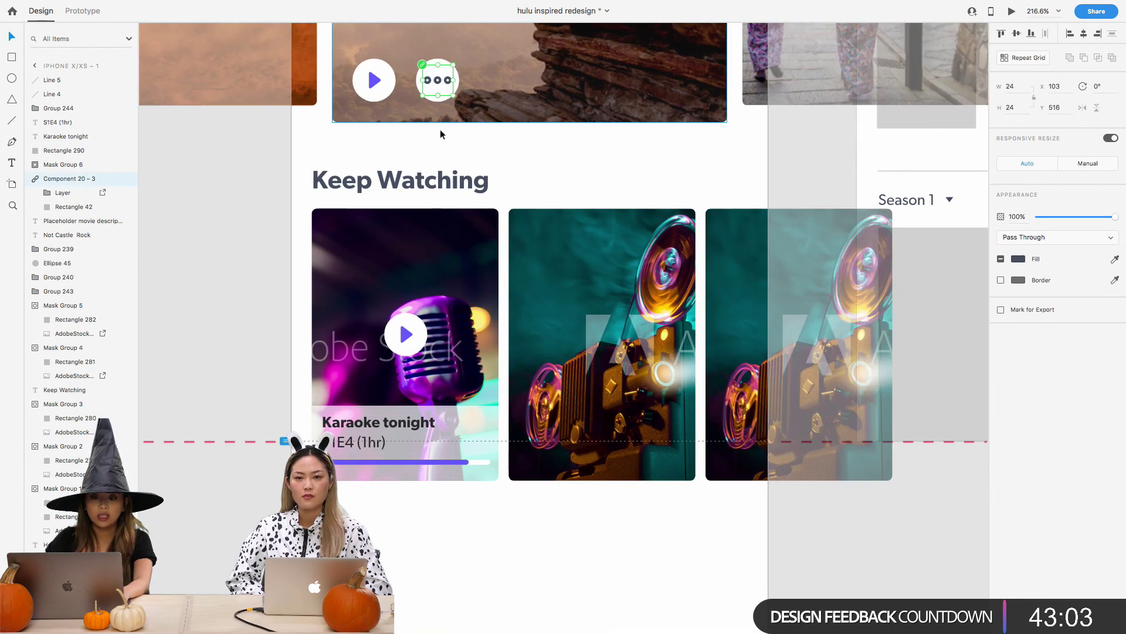
scroll(449, 433, up, 5)
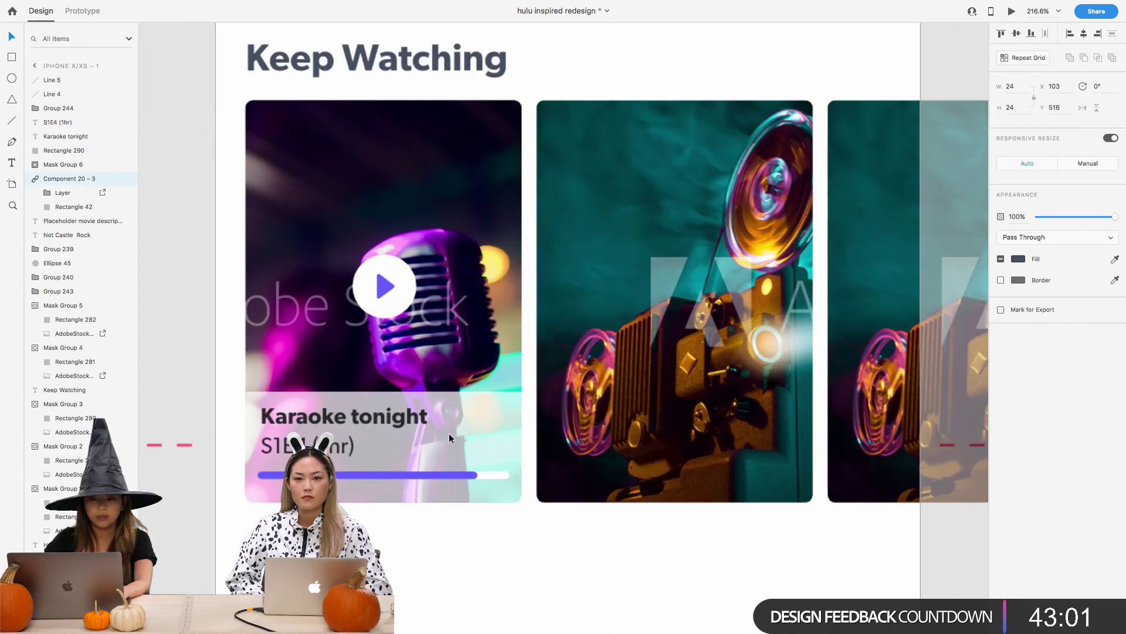
click(475, 441)
scroll(491, 446, up, 3)
click(587, 339)
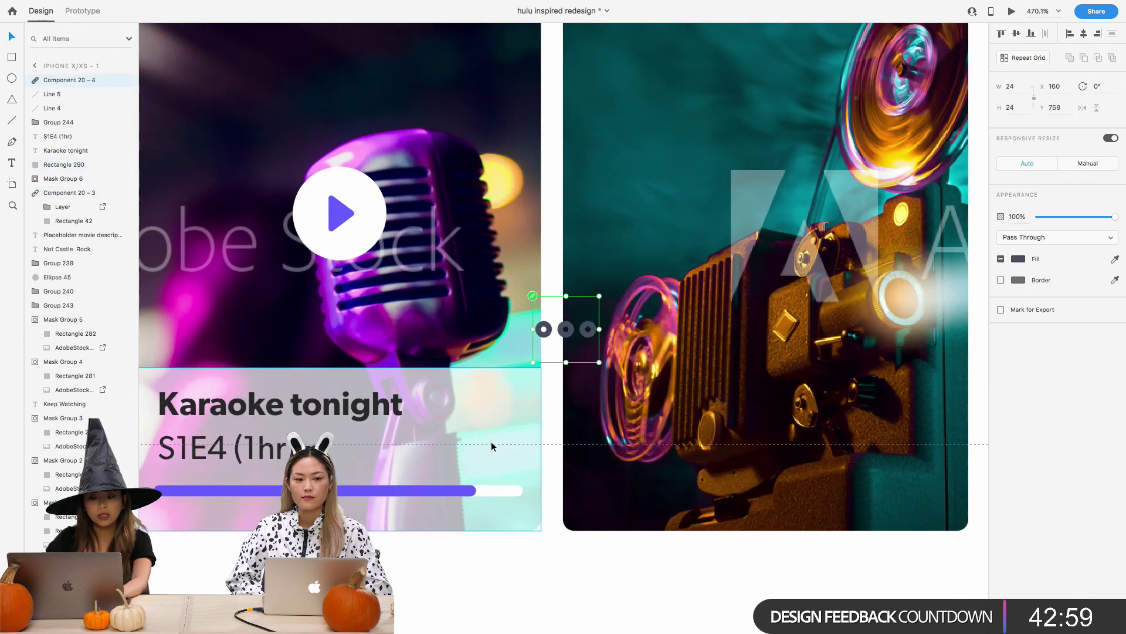
drag(586, 339, 515, 410)
scroll(515, 410, down, 3)
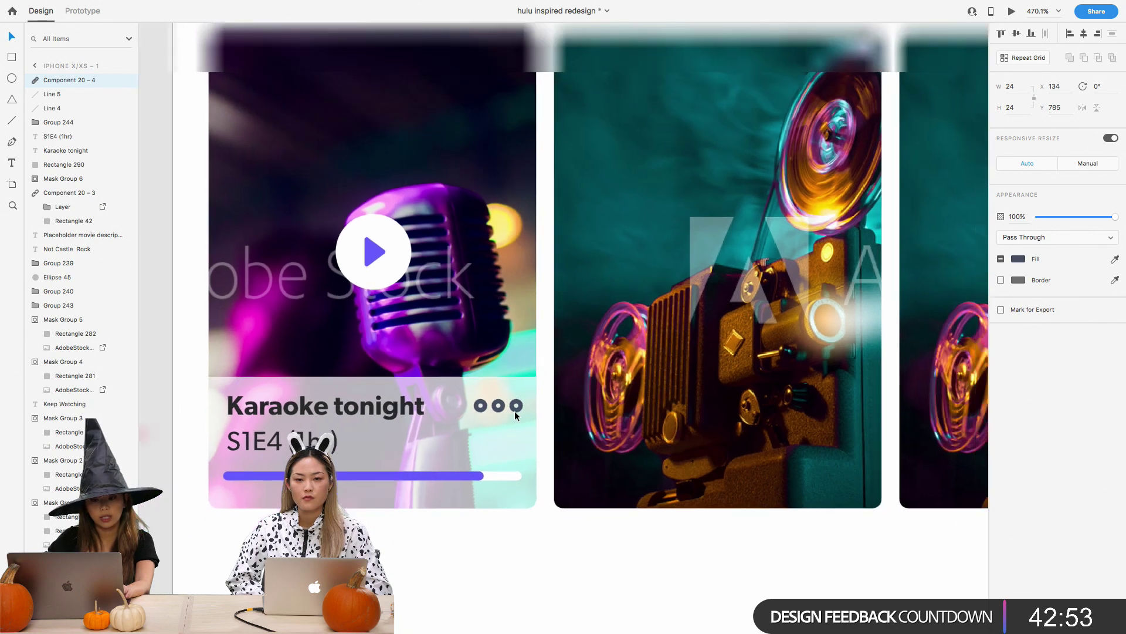
click(491, 556)
Examine the Karaoke tonight card and the nested layers of its three-dot icon down to the single dot paths
scroll(492, 556, down, 4)
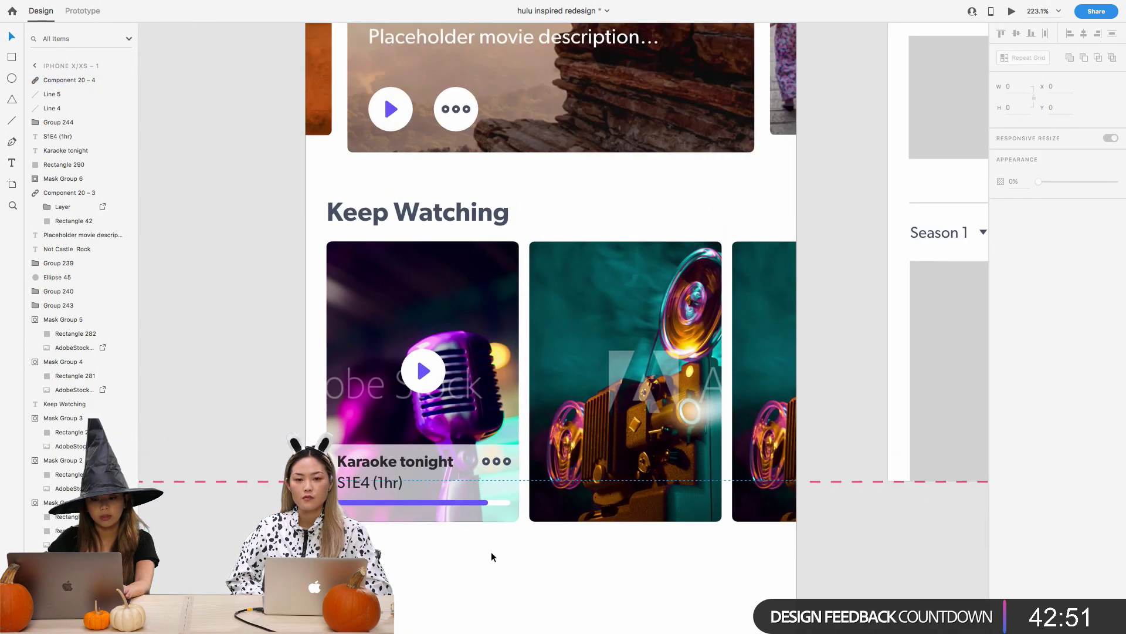
scroll(491, 555, down, 3)
scroll(472, 566, down, 3)
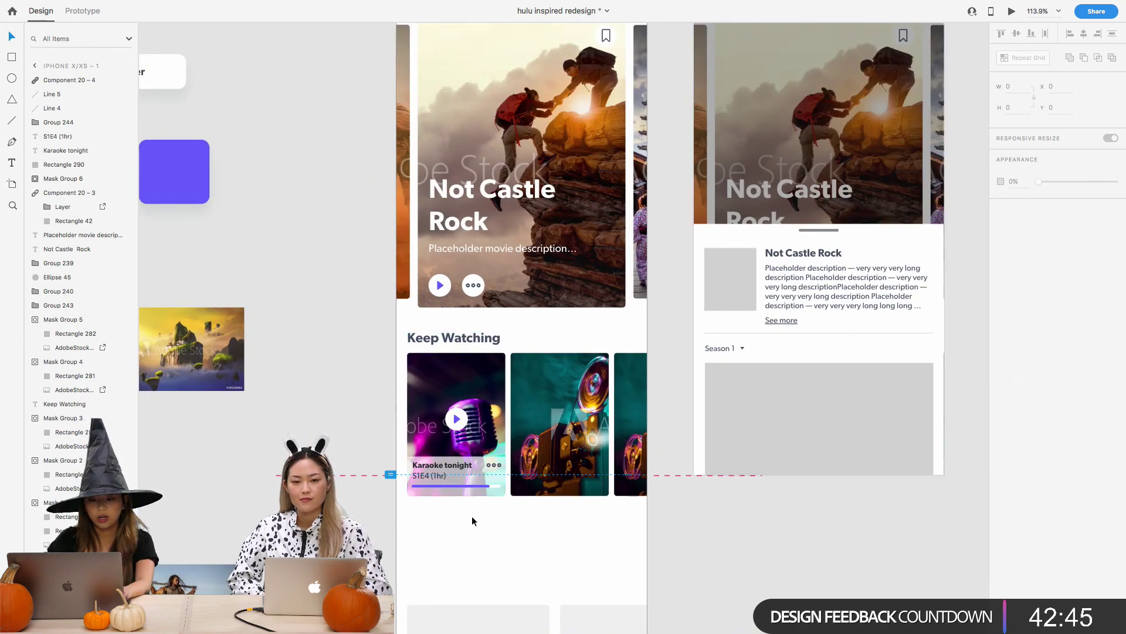
scroll(471, 516, up, 5)
click(517, 404)
scroll(522, 398, up, 4)
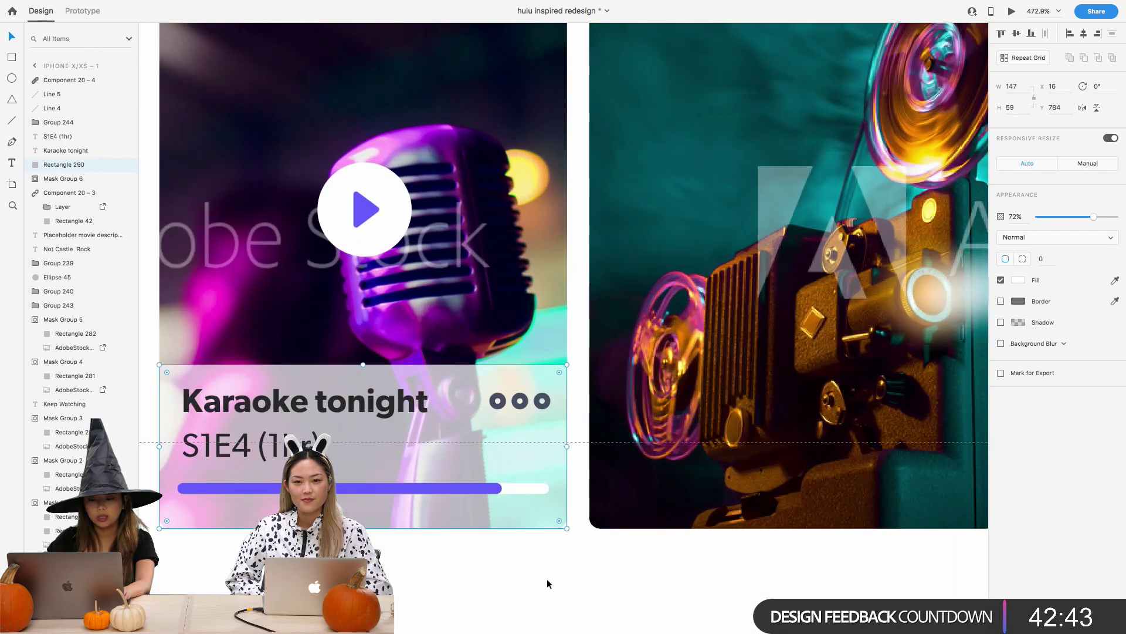
click(542, 406)
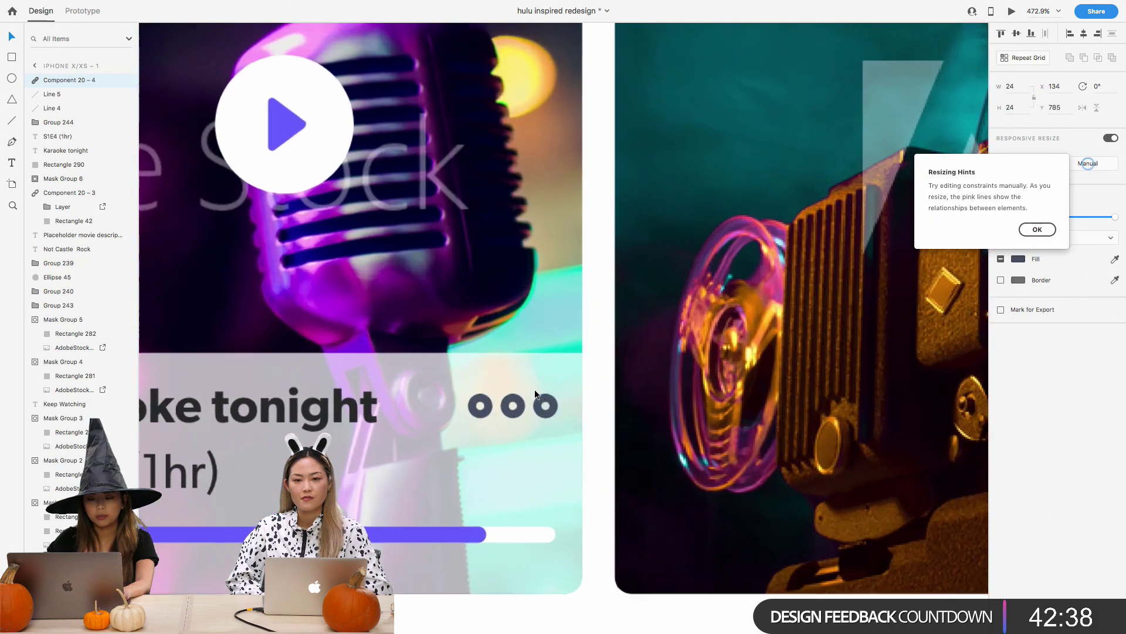
scroll(524, 401, up, 2)
double_click(518, 412)
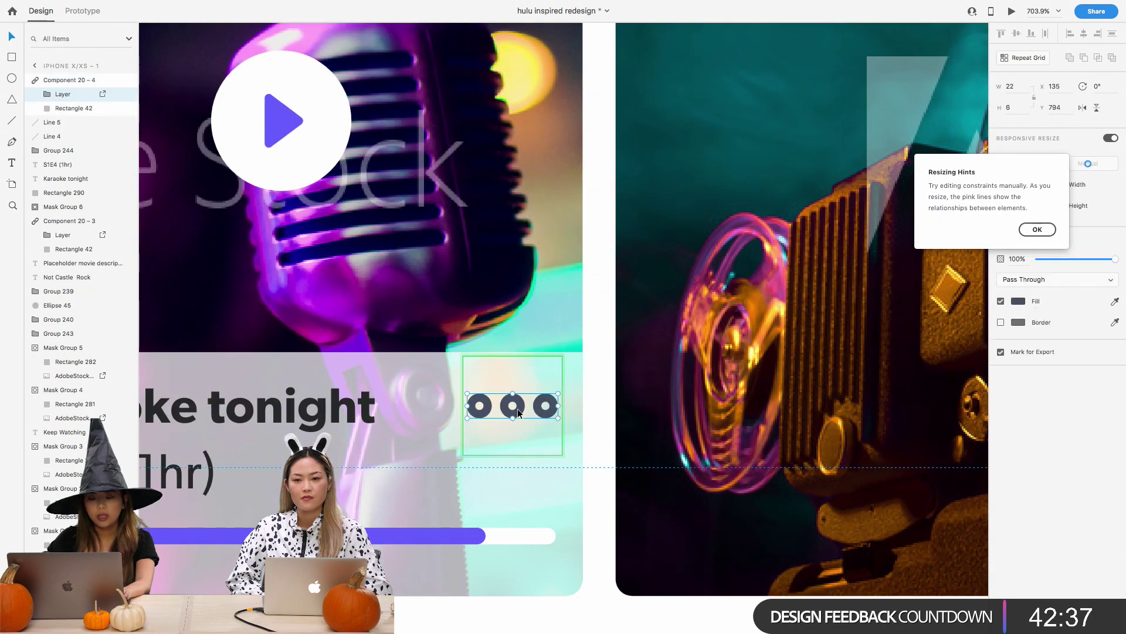
double_click(518, 412)
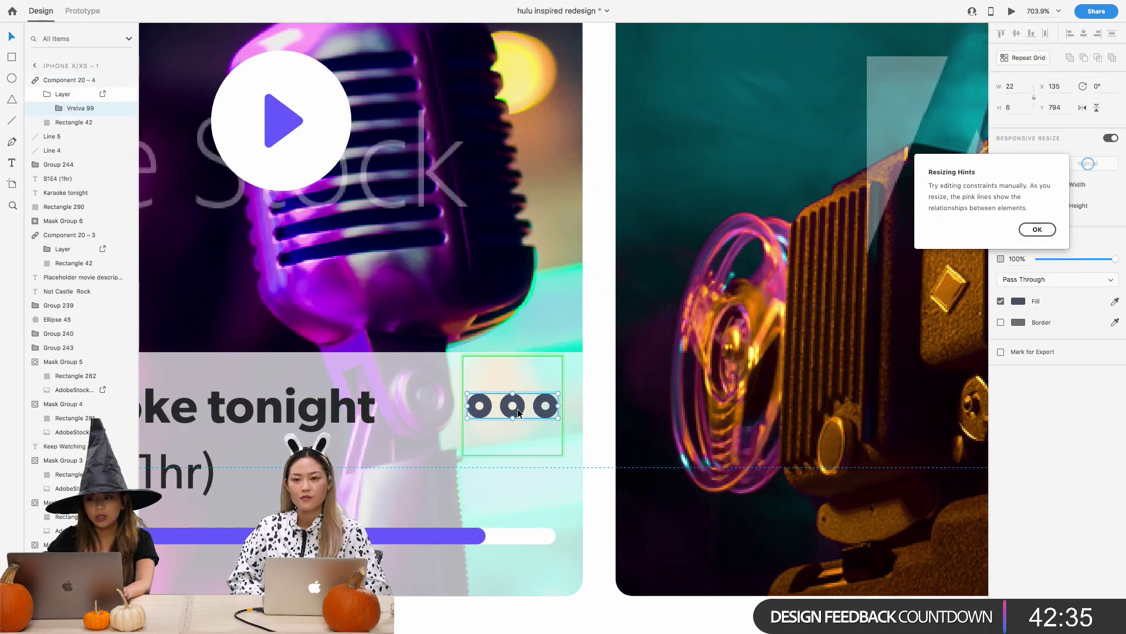
scroll(519, 412, down, 2)
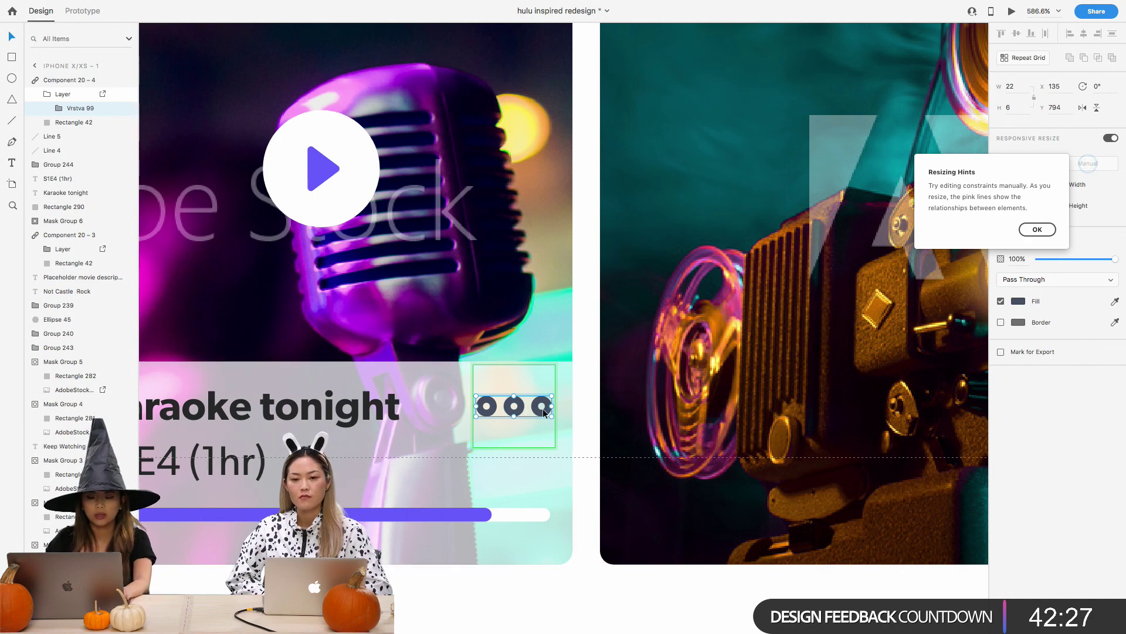
double_click(543, 413)
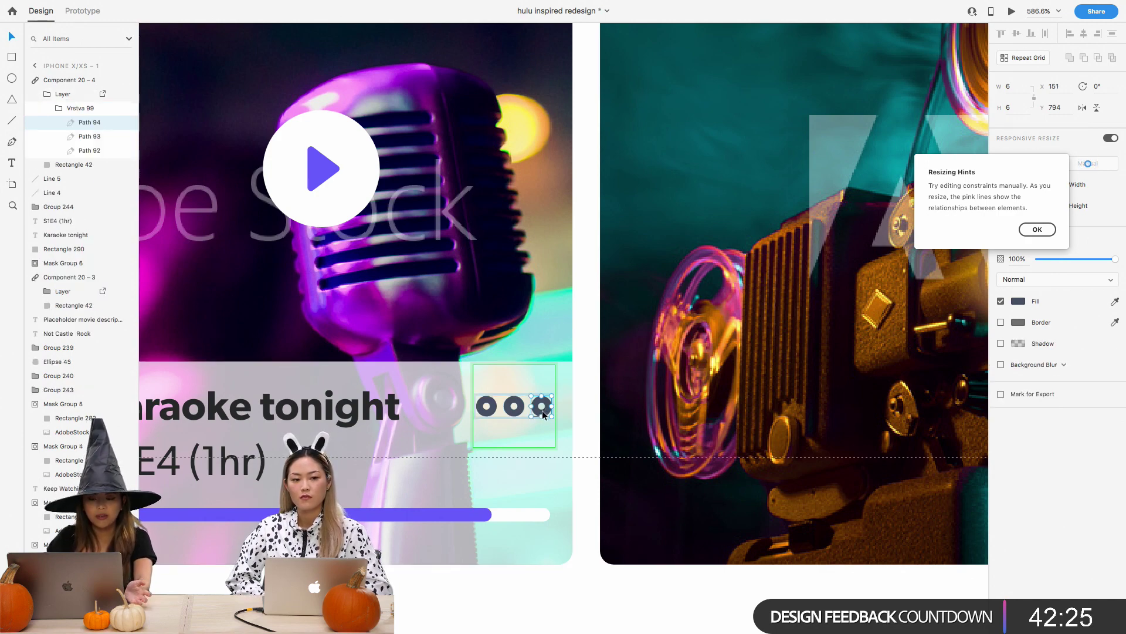
scroll(542, 414, up, 2)
click(433, 387)
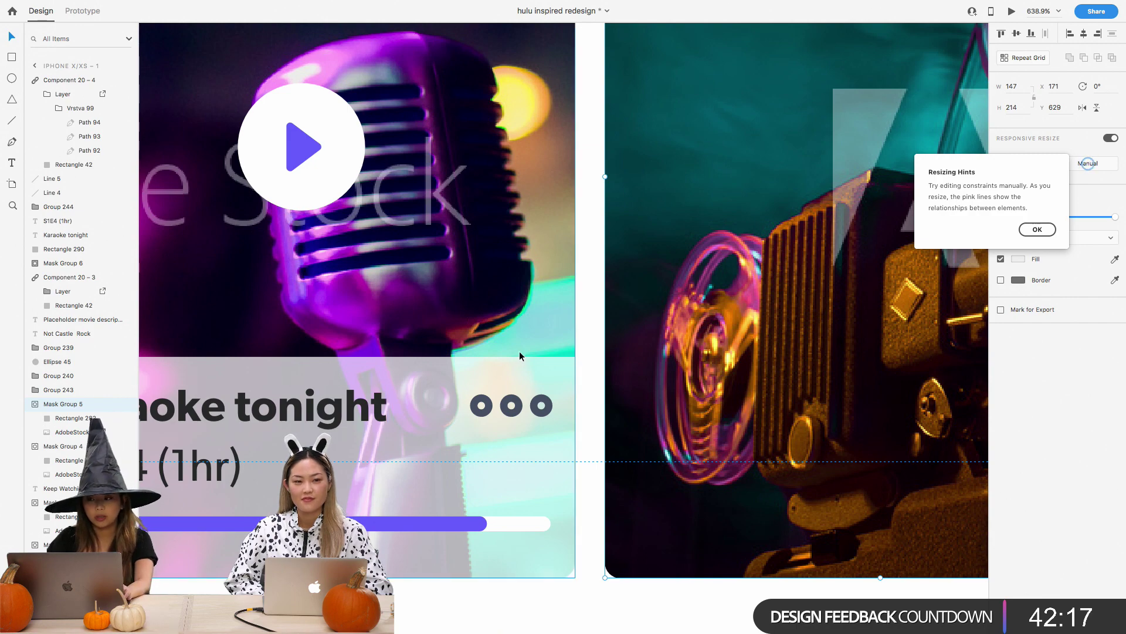
Review the iPhone X/XS – 1 screen at 100% zoom, from the category pills down to the grey placeholder cards below Keep Watching
scroll(519, 350, down, 3)
scroll(519, 351, down, 1)
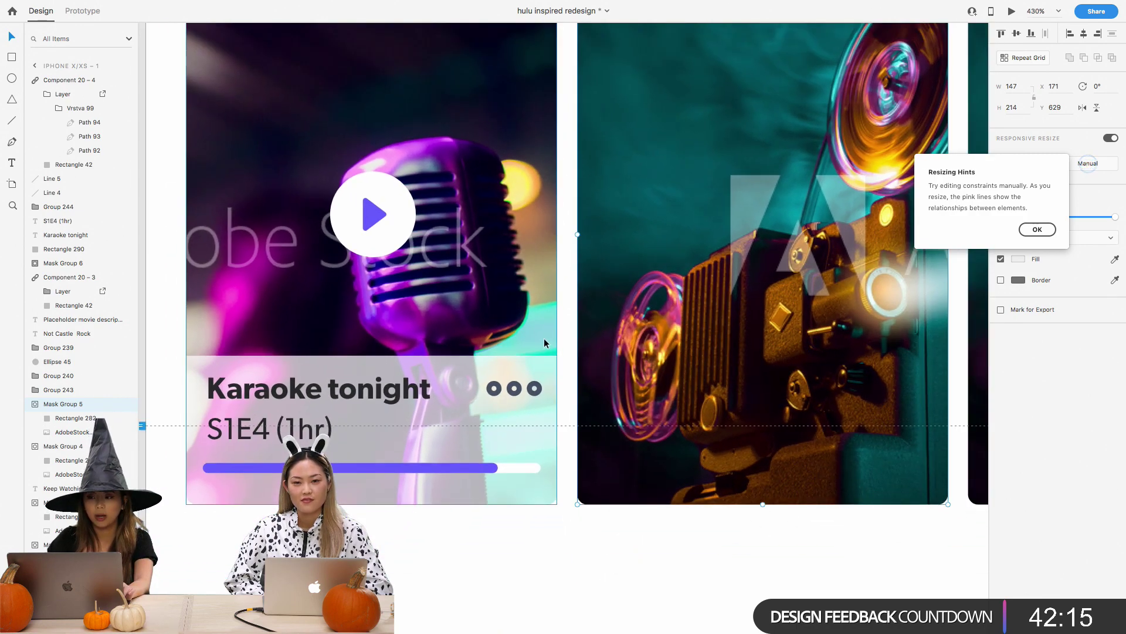
click(1039, 11)
double_click(1040, 11)
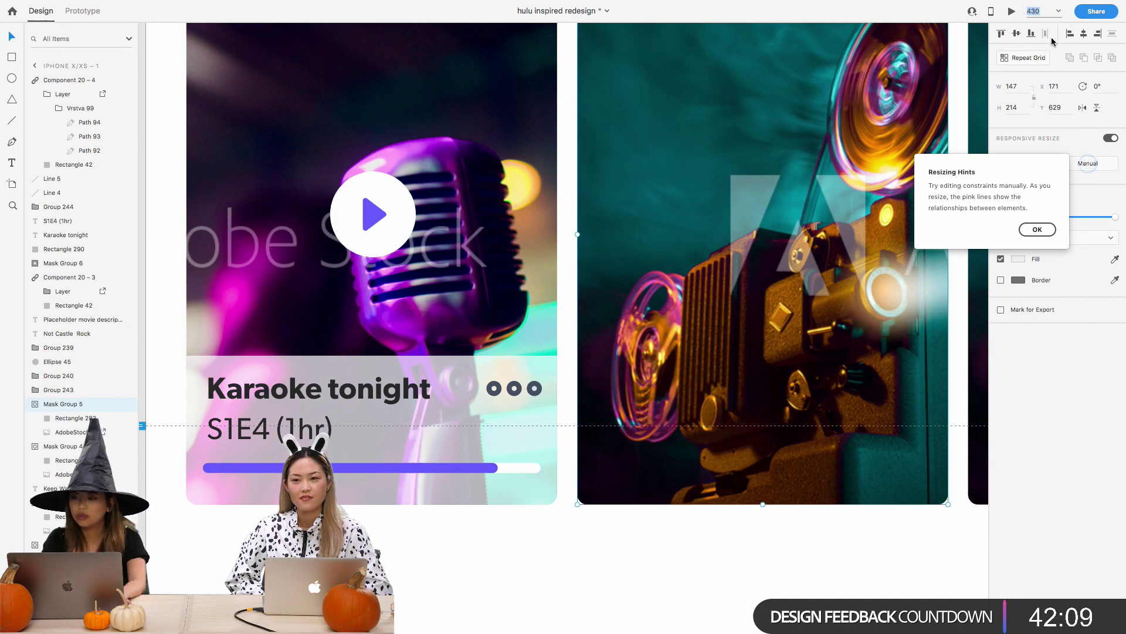
key(Return)
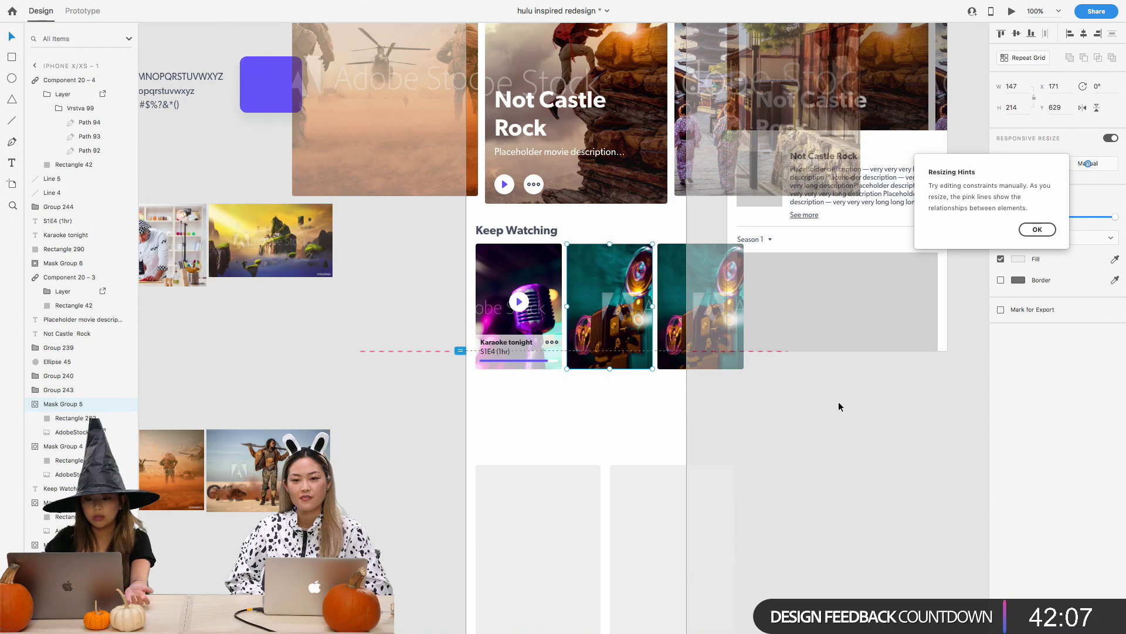
click(839, 402)
scroll(839, 401, up, 5)
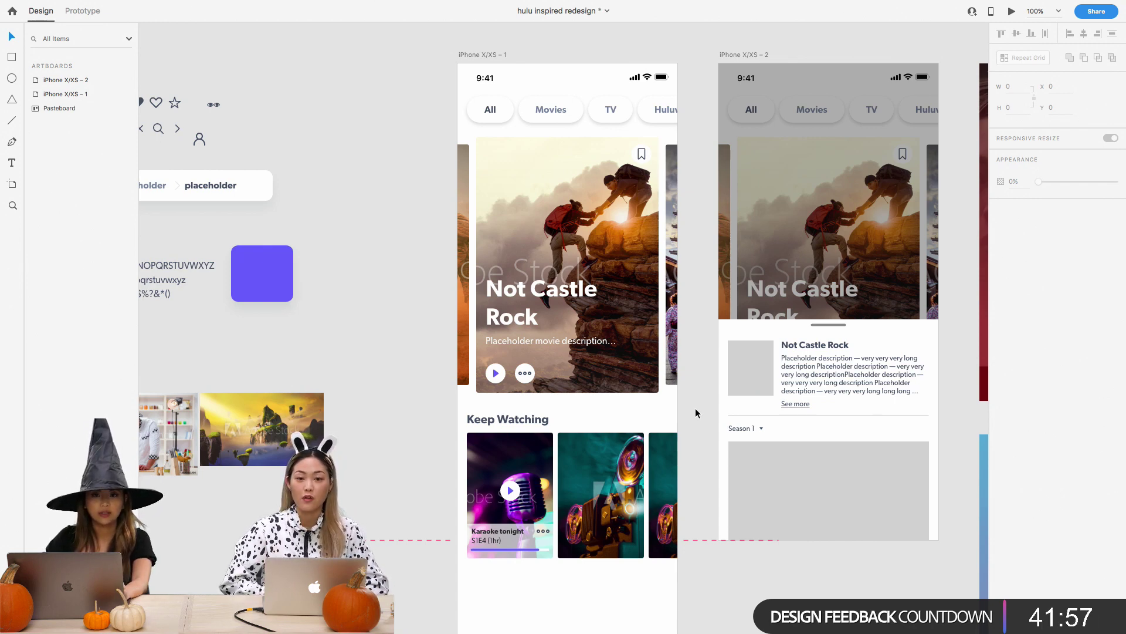
scroll(696, 410, down, 3)
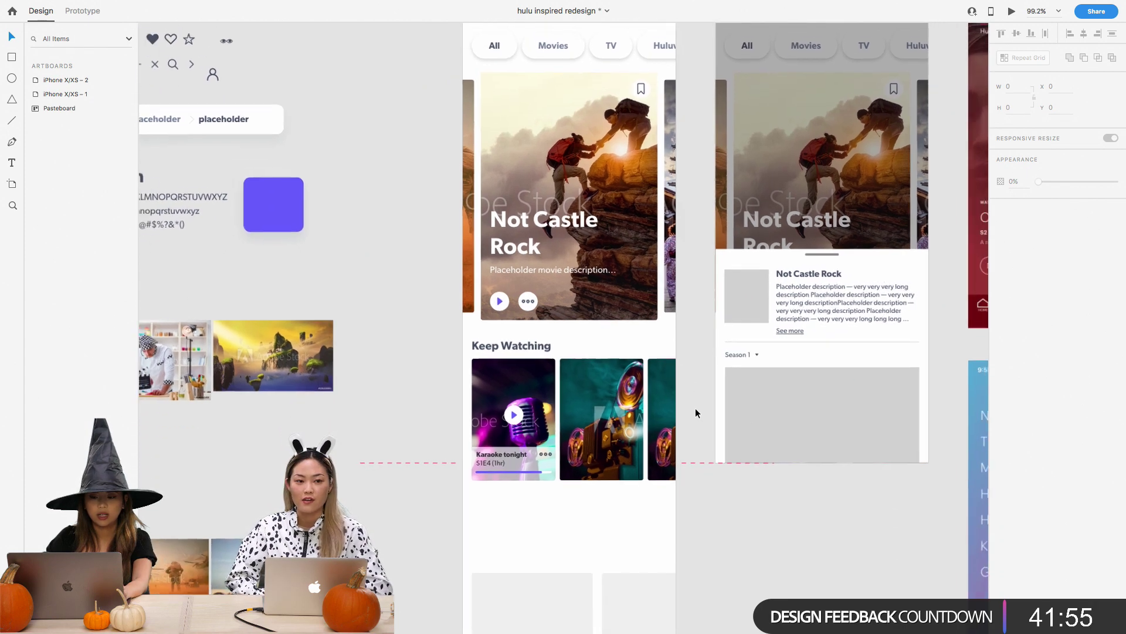
scroll(696, 409, down, 5)
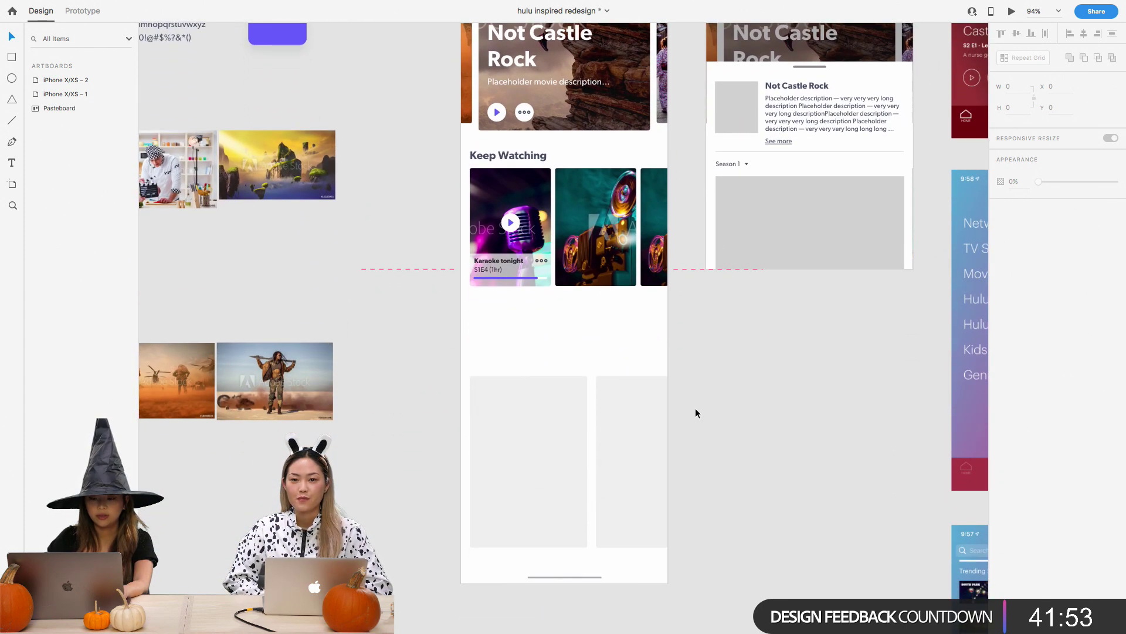
scroll(695, 414, down, 1)
scroll(637, 467, down, 5)
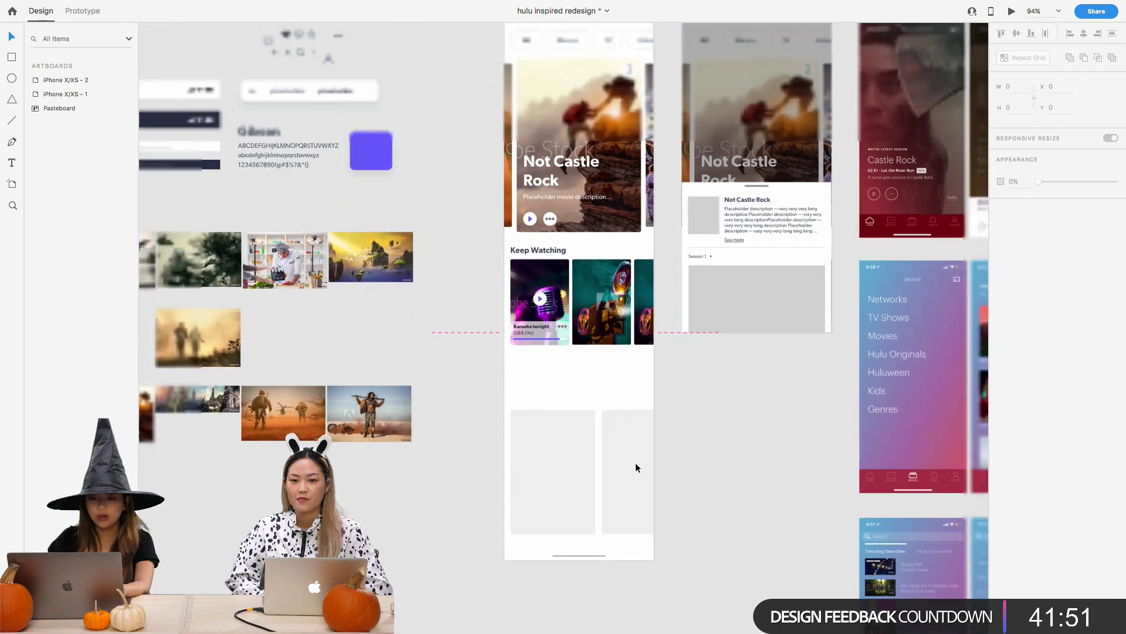
Move the grey placeholder cards up closer to the Keep Watching row
click(587, 466)
drag(583, 459, 579, 434)
click(569, 368)
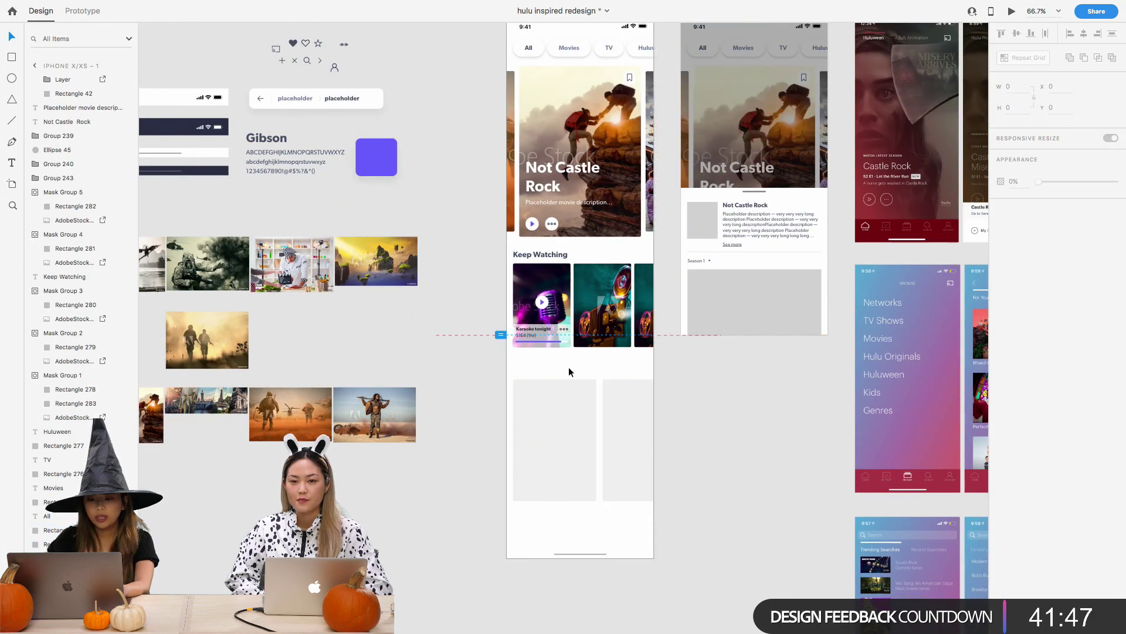
Copy the "Keep Watching" heading and place it directly above the grey placeholder cards at X 16, Y 889
scroll(569, 367, up, 5)
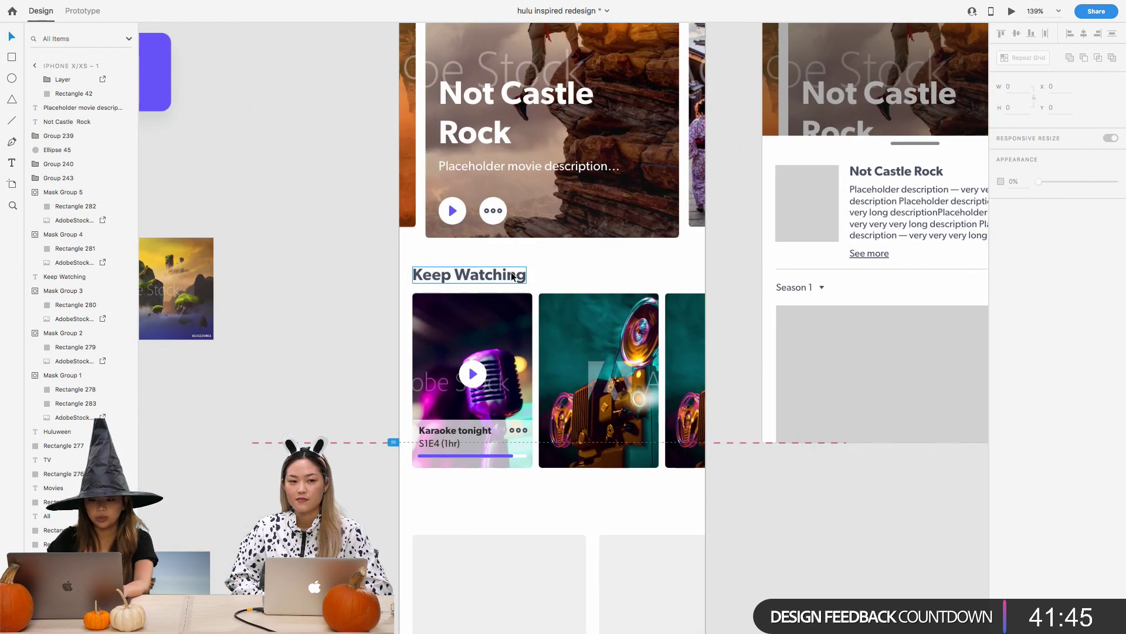
click(512, 276)
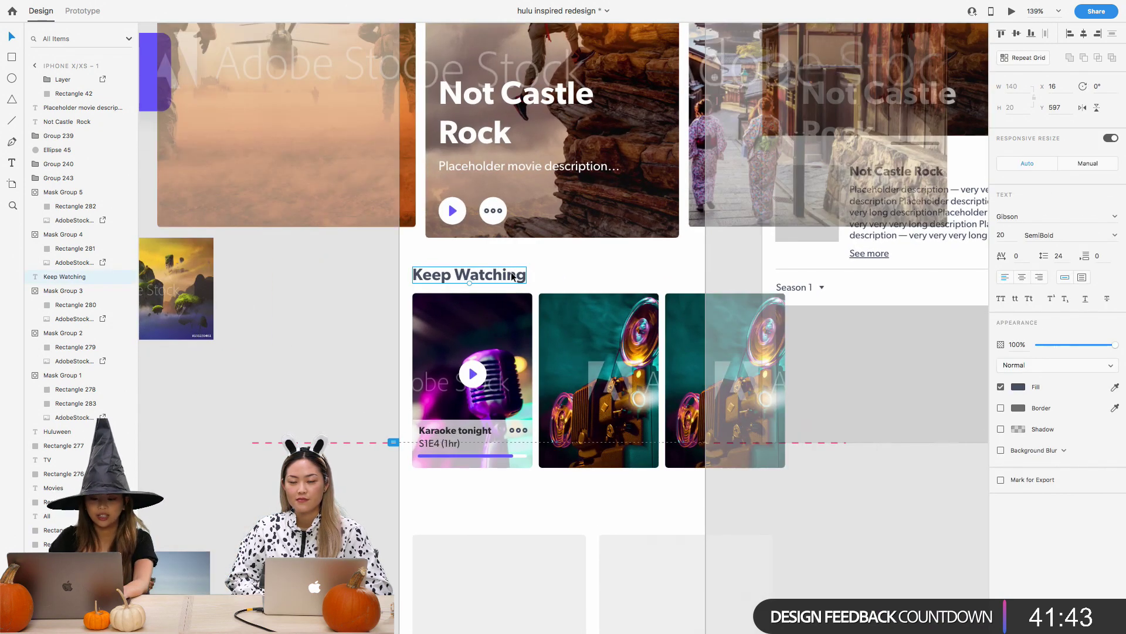
drag(512, 276, 484, 515)
click(563, 519)
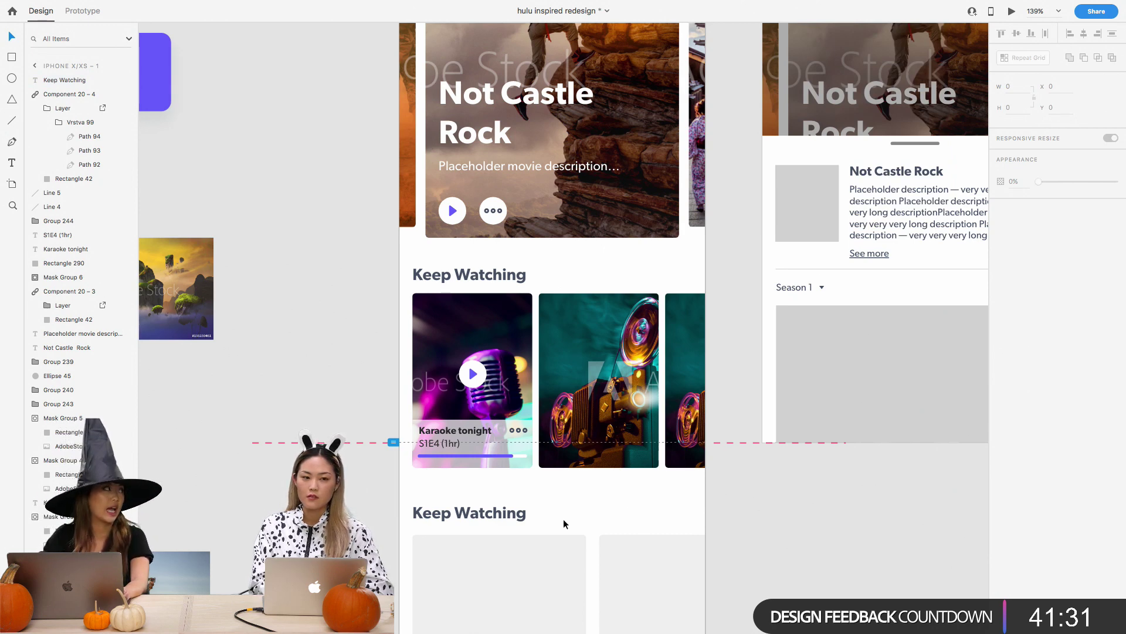
Extend the iPhone X/XS – 1 artboard downward and move the home indicator bar to its new bottom edge
scroll(564, 518, down, 5)
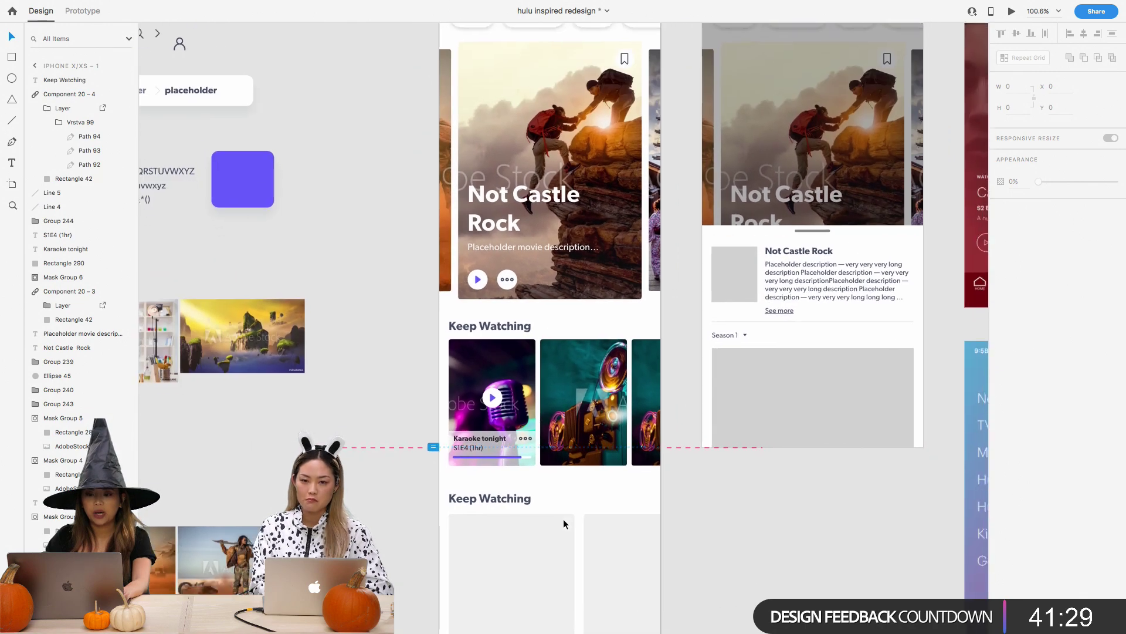
scroll(563, 518, down, 3)
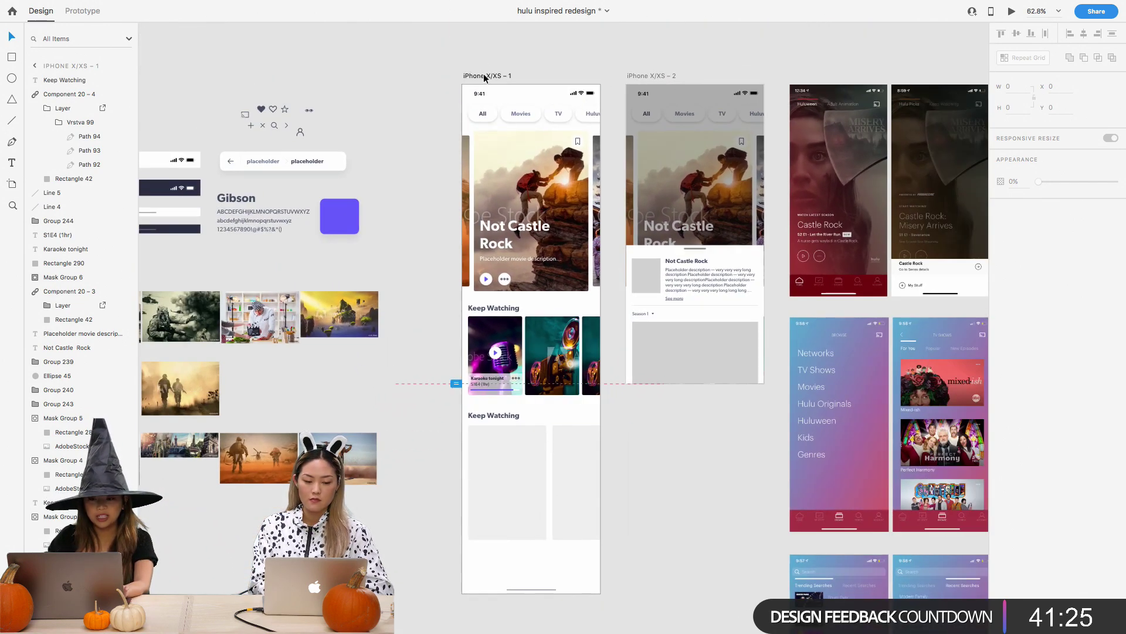
click(487, 77)
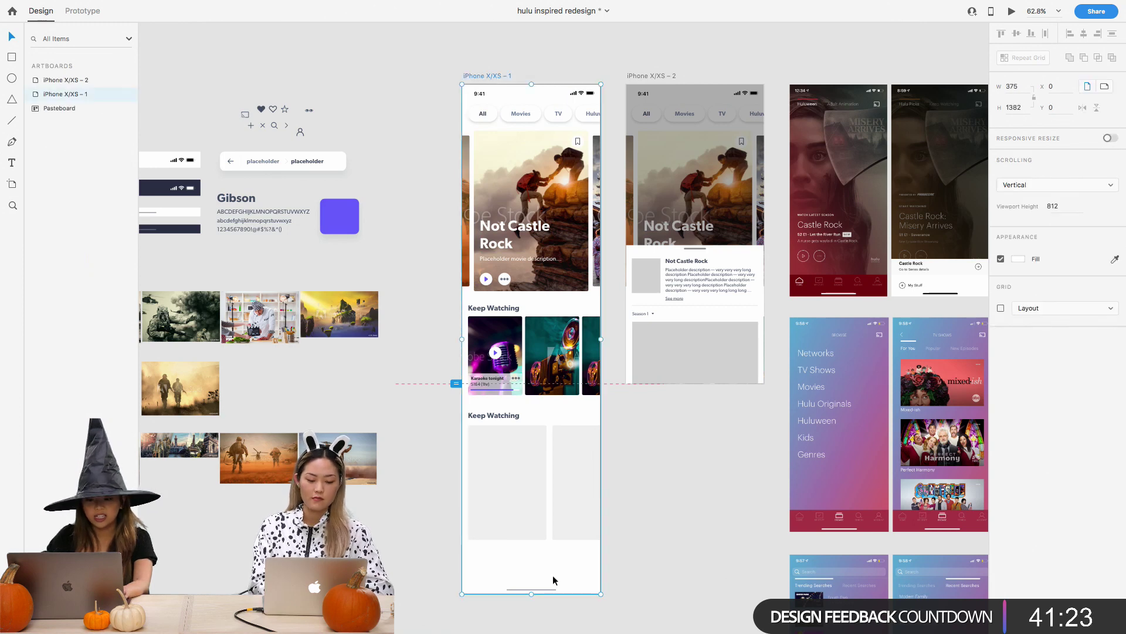
mouse_move(538, 596)
mouse_down()
mouse_move(529, 586)
mouse_move(530, 597)
mouse_up()
drag(547, 458, 548, 589)
click(722, 467)
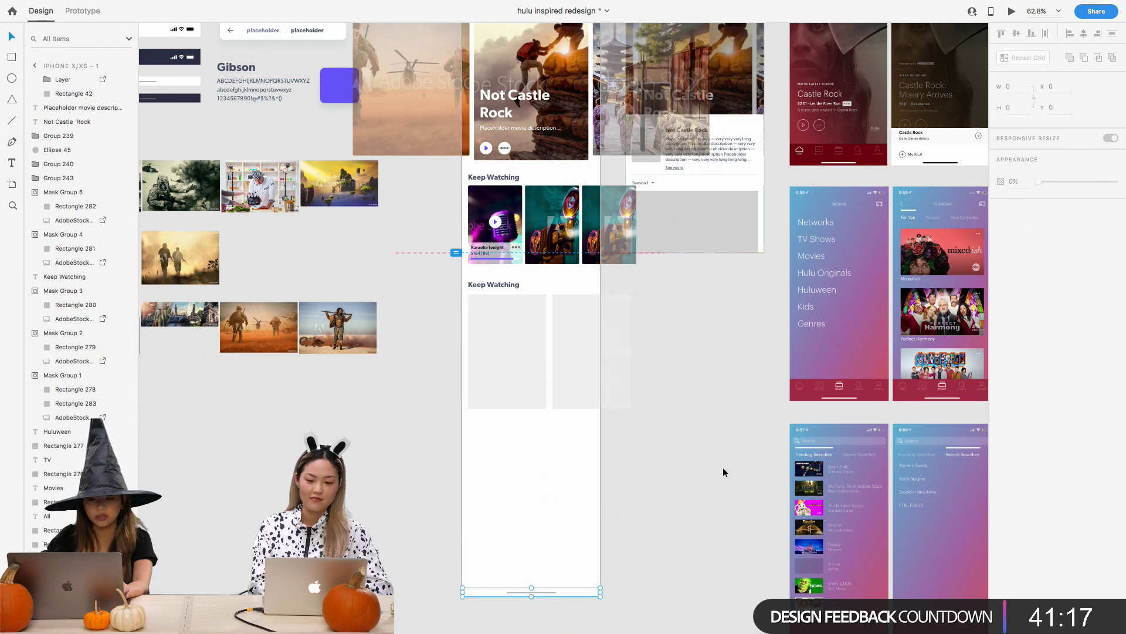
Replace the text of the copied heading above the grey placeholder cards with "Feature" and select it for further editing
scroll(723, 467, up, 2)
scroll(723, 466, up, 5)
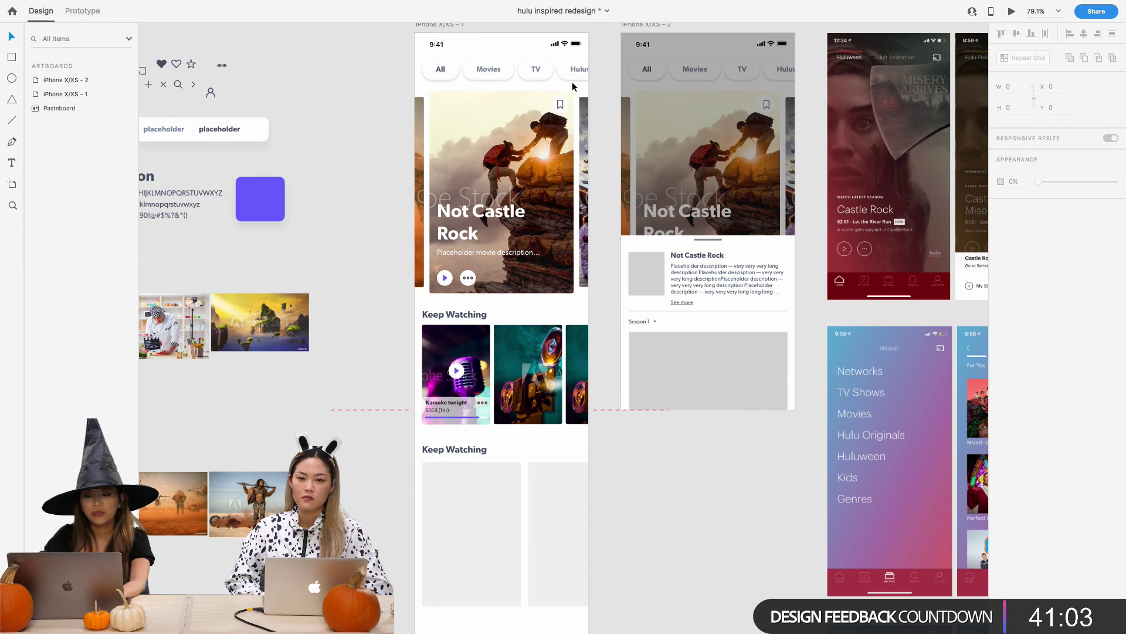
scroll(572, 82, down, 1)
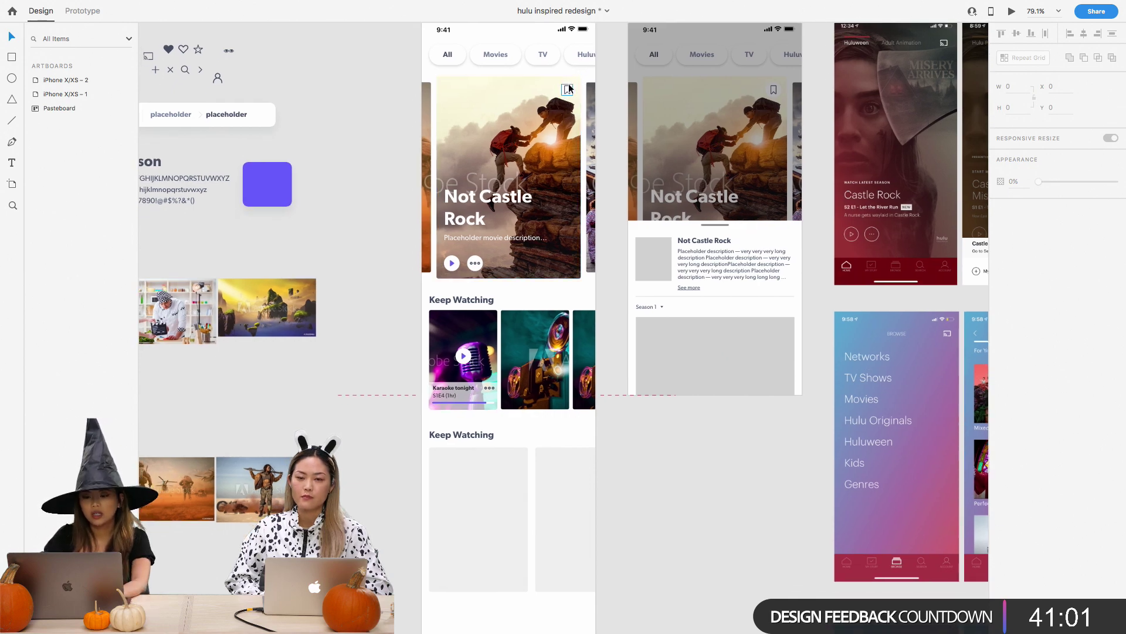
scroll(535, 286, down, 2)
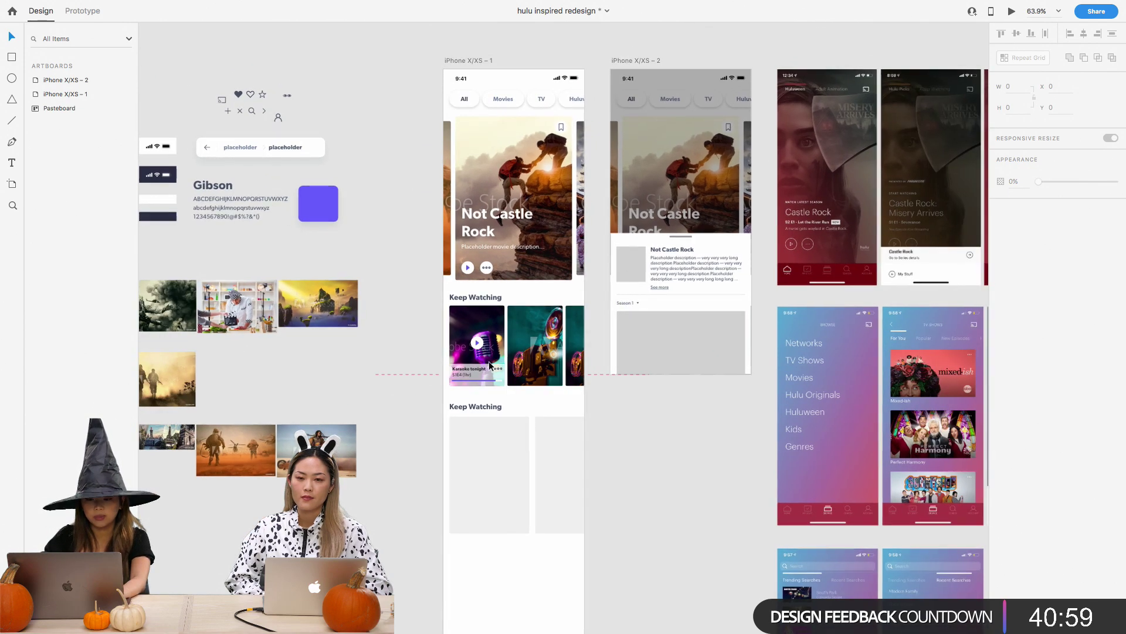
scroll(488, 360, up, 3)
double_click(475, 424)
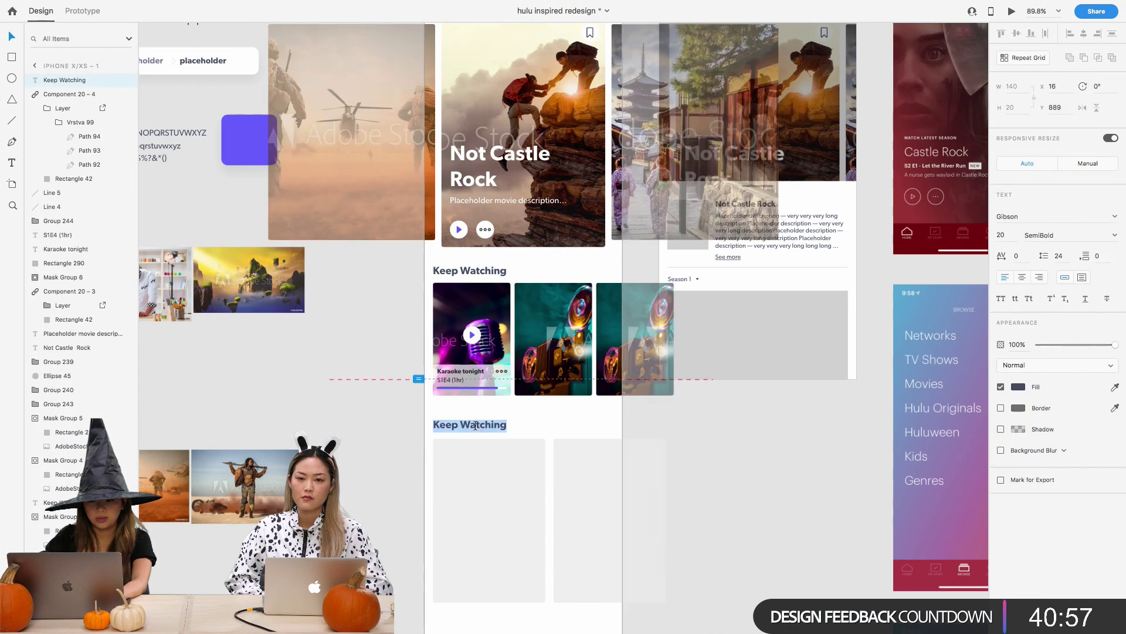
text(Feat)
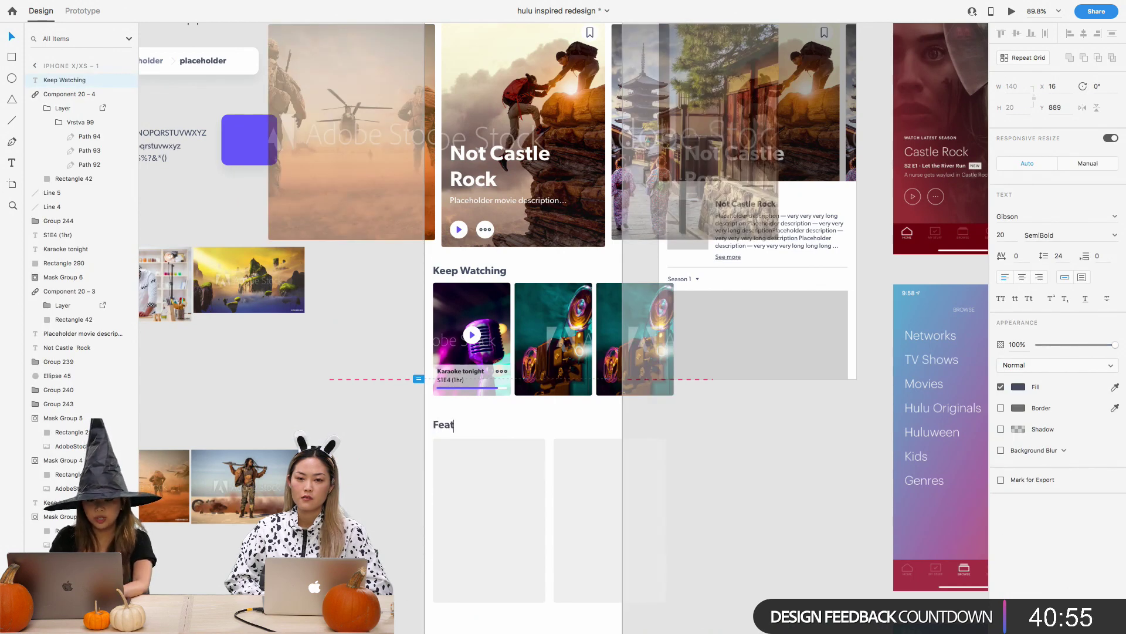
text(ure)
double_click(463, 424)
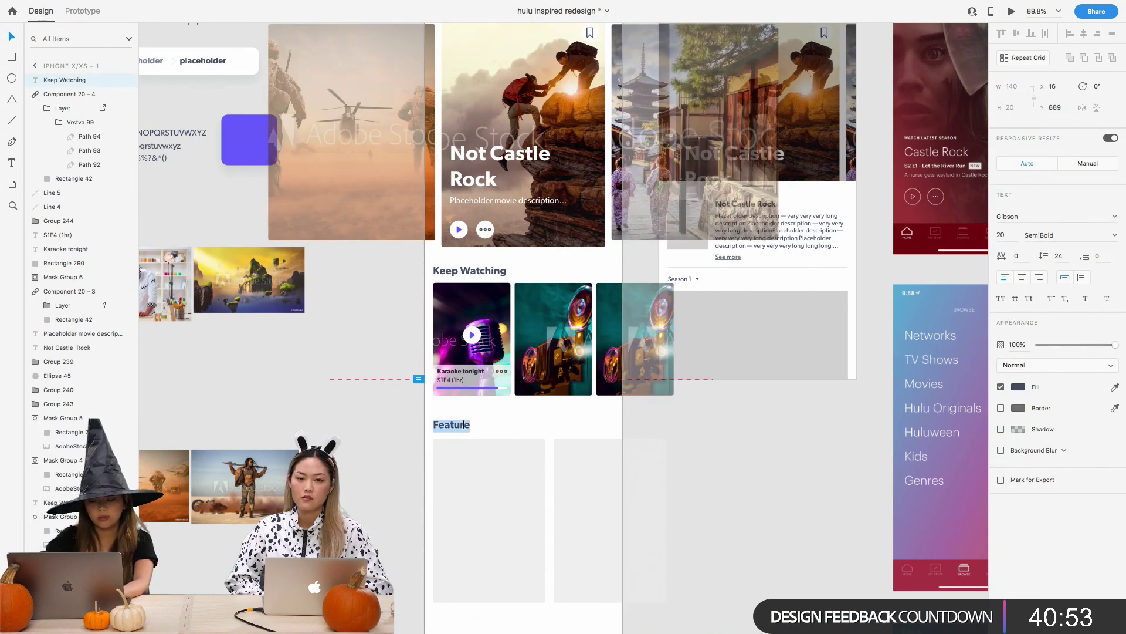
Retitle the Feature section as "Picked for you" and duplicate it with its two placeholder cards, placing the copy below at Y 1260
text(Picked for you)
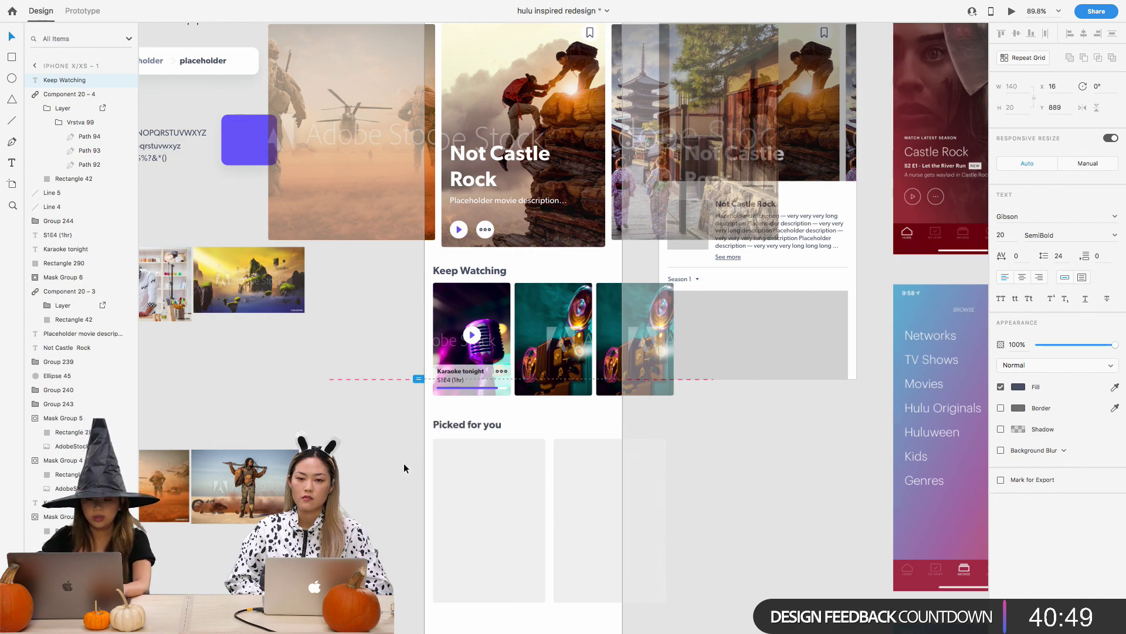
scroll(403, 463, down, 5)
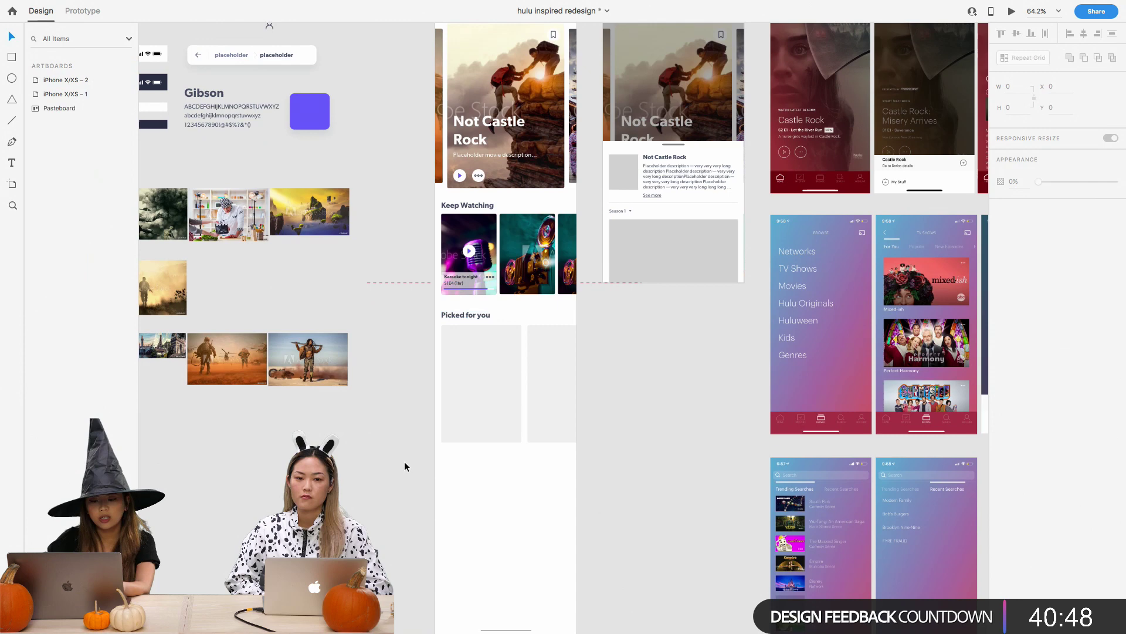
drag(404, 461, 565, 526)
key(super+d)
drag(470, 557, 471, 557)
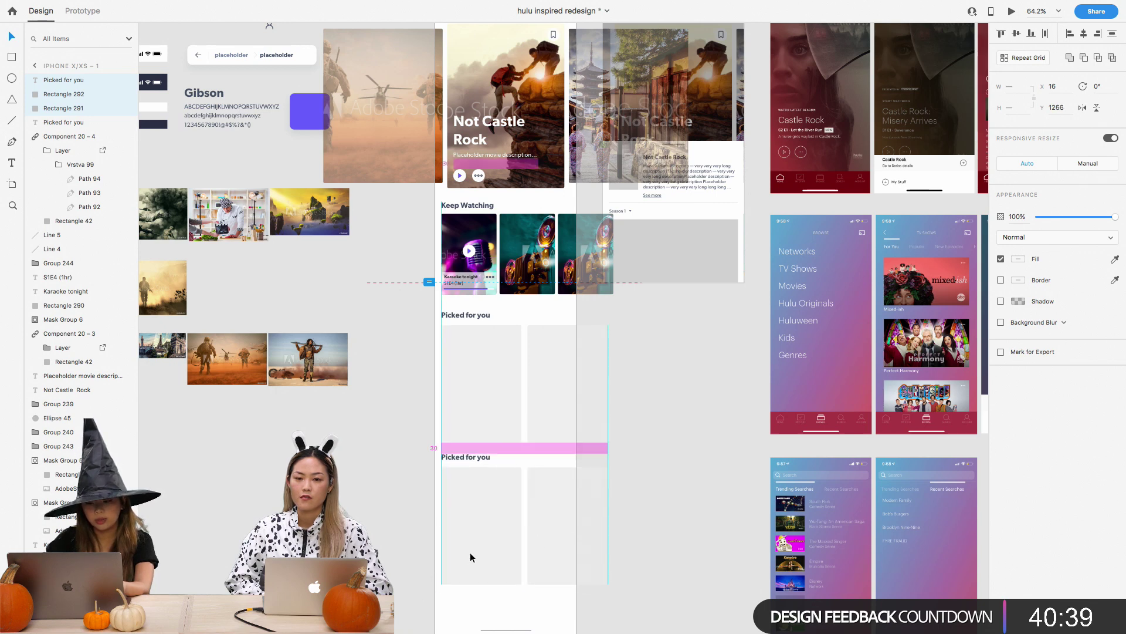
key(Up)
key(Up)
key(Up)
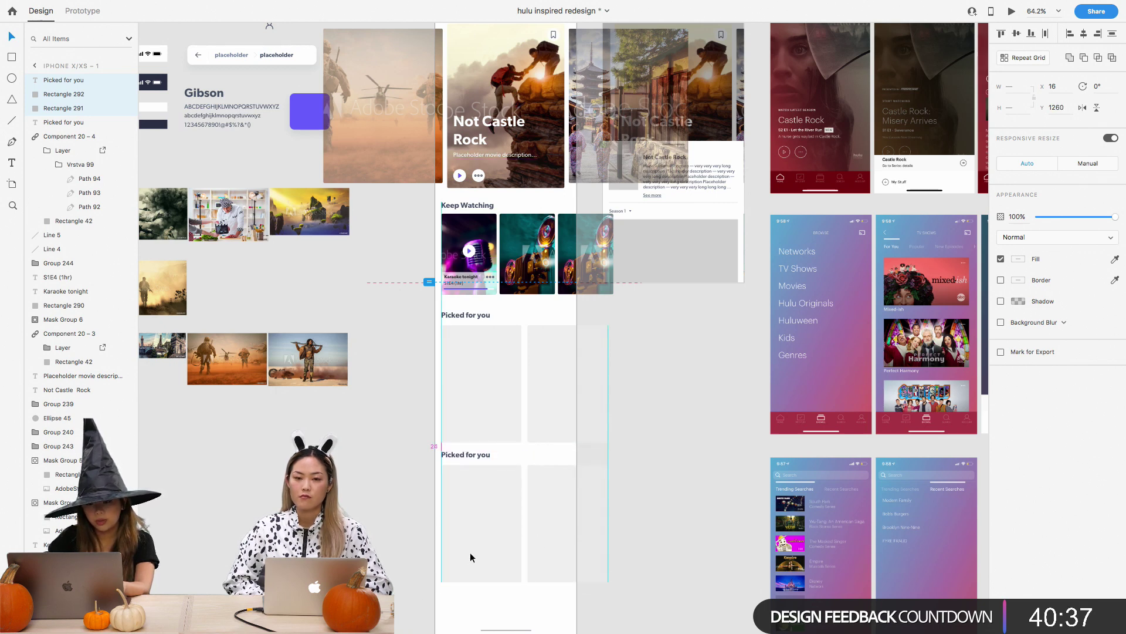
Move both Picked for you sections up together to Y 867, closer to the Keep Watching row
drag(402, 605, 568, 328)
key(Up)
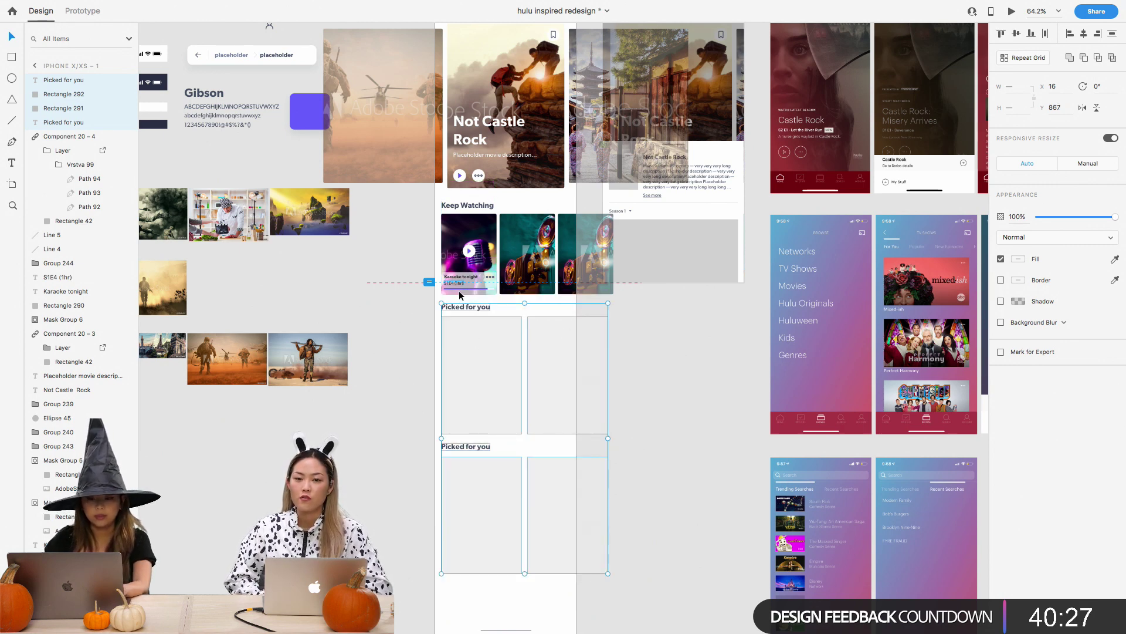
Move the Keep Watching section and both Picked for you sections up together to Y 593, closer to the featured card
click(453, 610)
drag(454, 607, 567, 210)
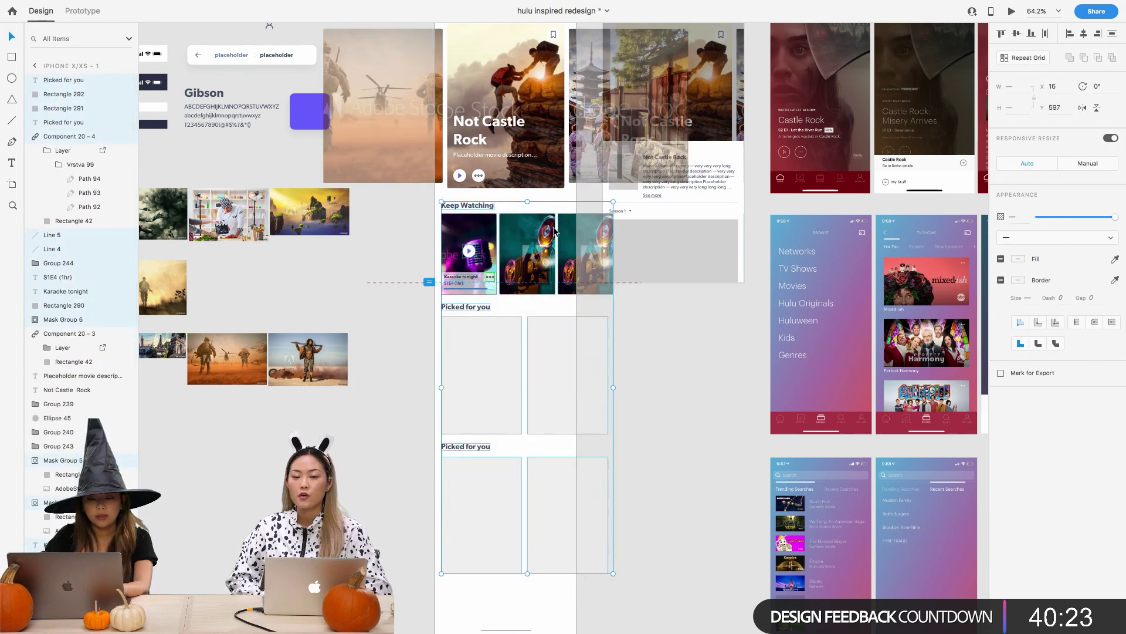
drag(554, 231, 498, 180)
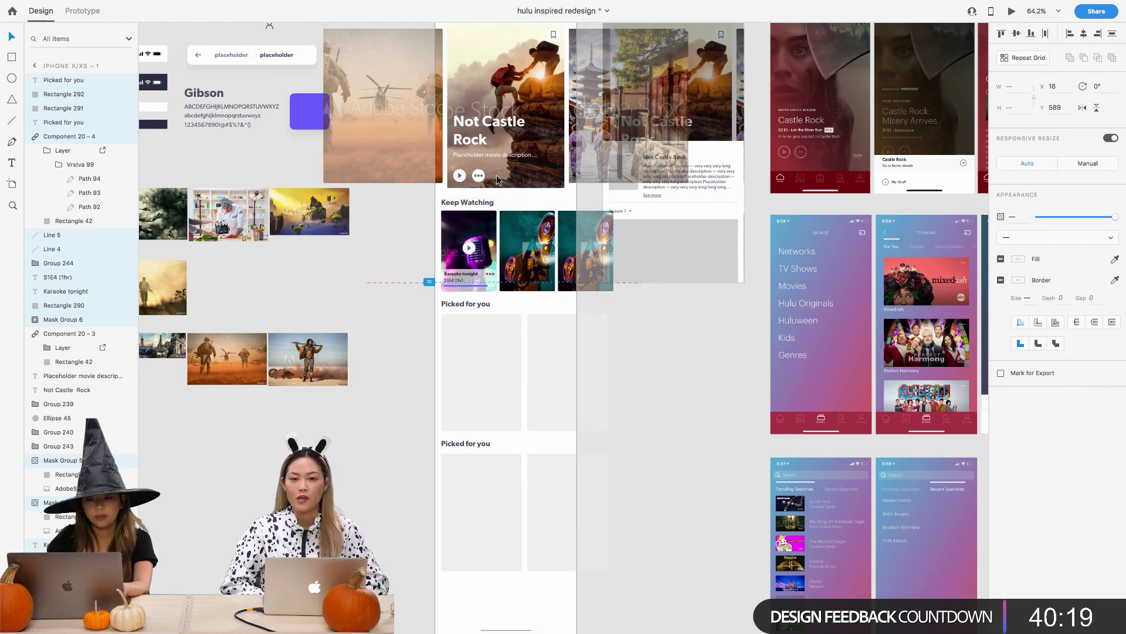
key(Down)
key(Down)
key(Down)
key(Down)
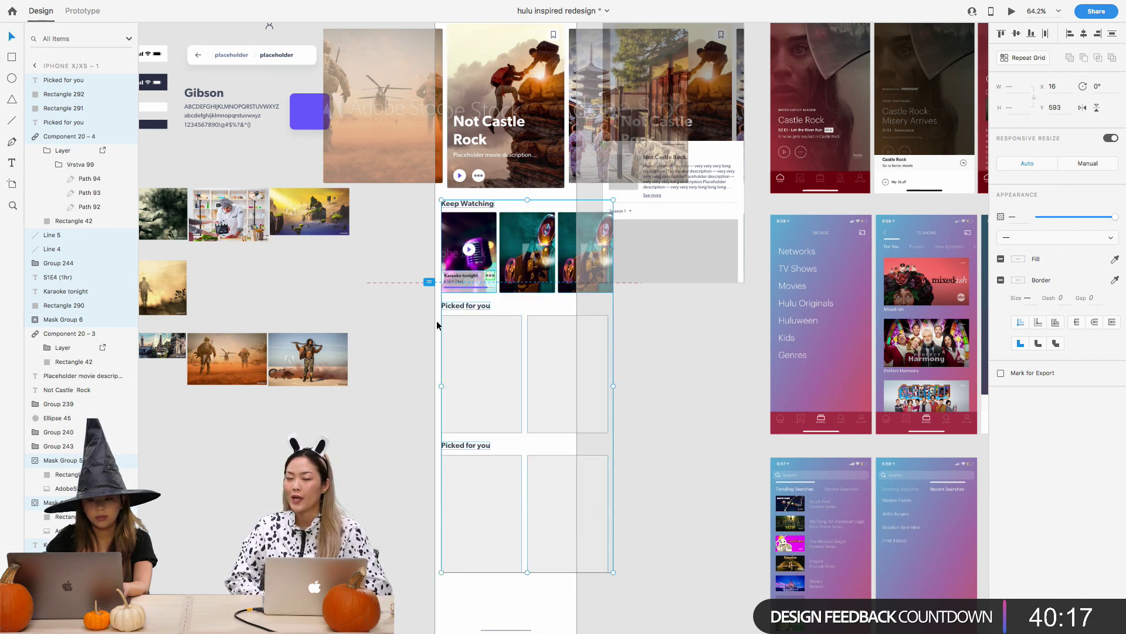
scroll(437, 325, down, 3)
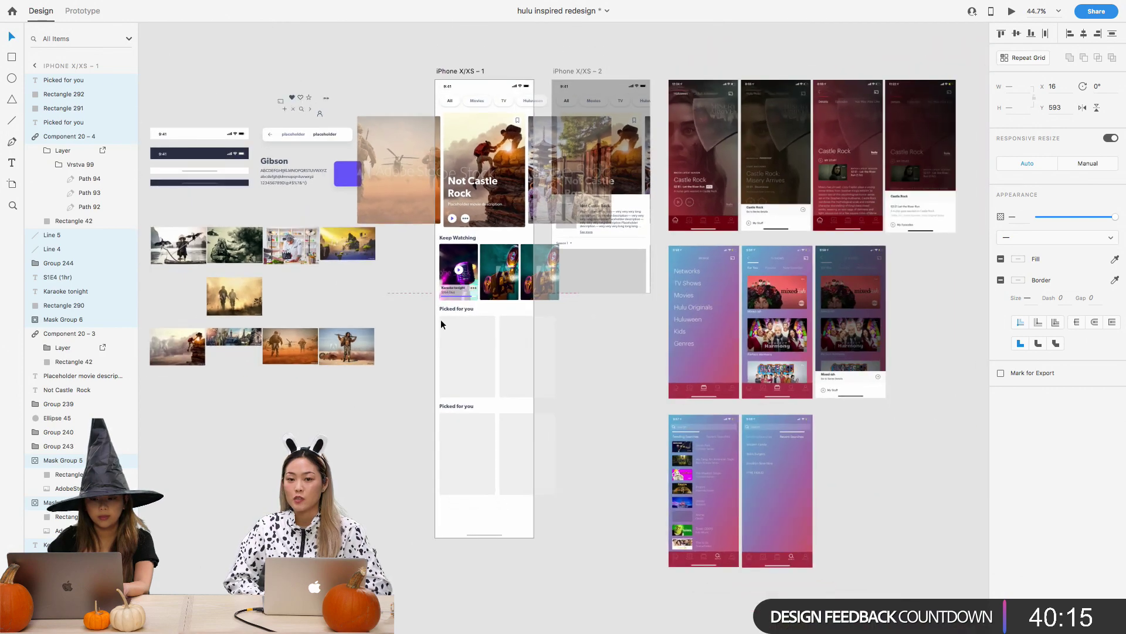
click(568, 371)
scroll(554, 269, up, 2)
right_click(557, 270)
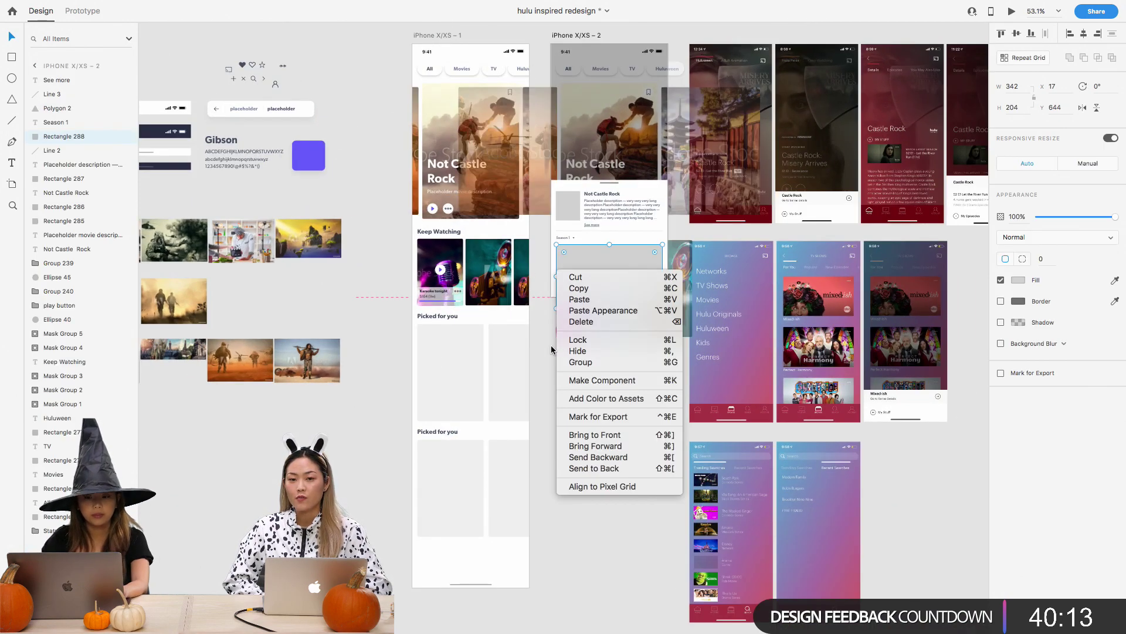
click(540, 348)
scroll(540, 347, up, 3)
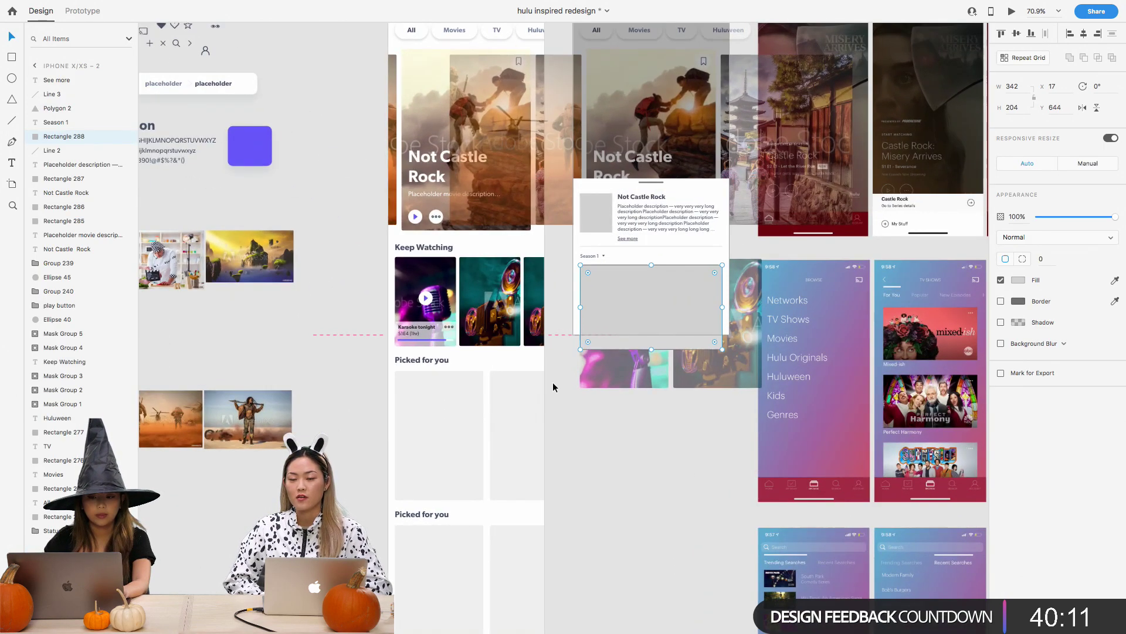
click(553, 382)
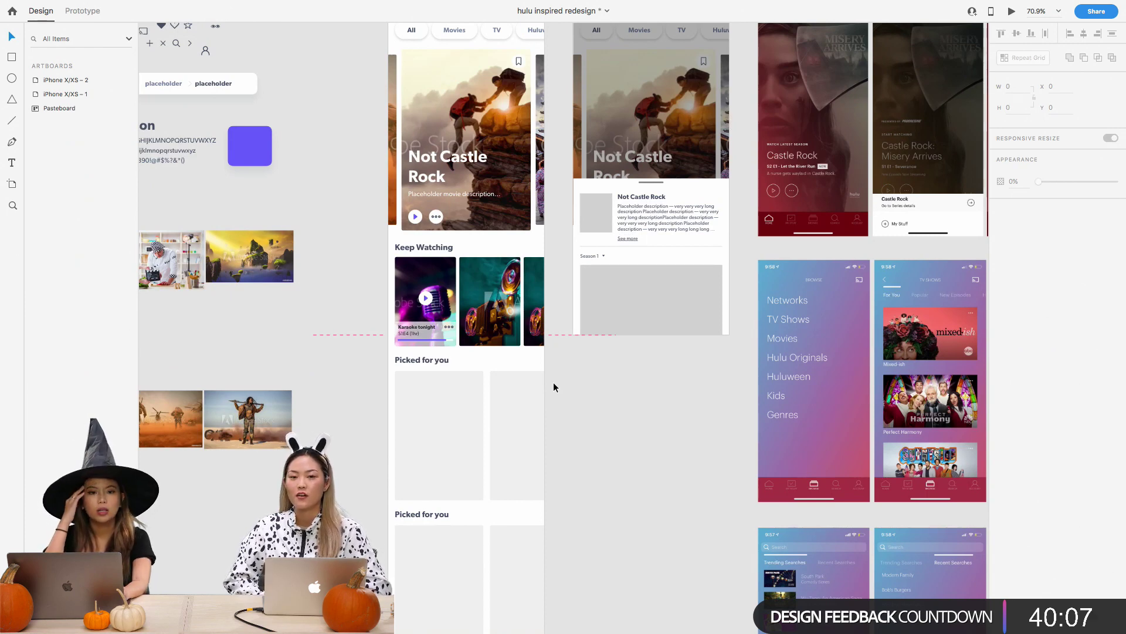
Review the home artboard's layout from the category pills and featured card through the Keep Watching and Picked for you sections
scroll(554, 387, down, 1)
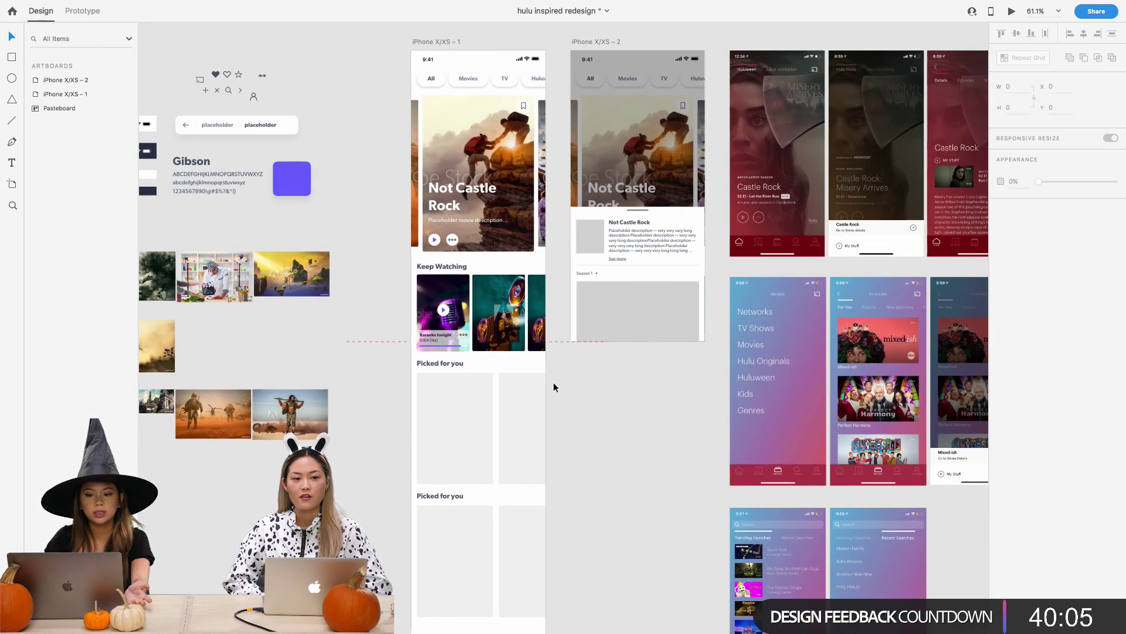
scroll(561, 376, up, 2)
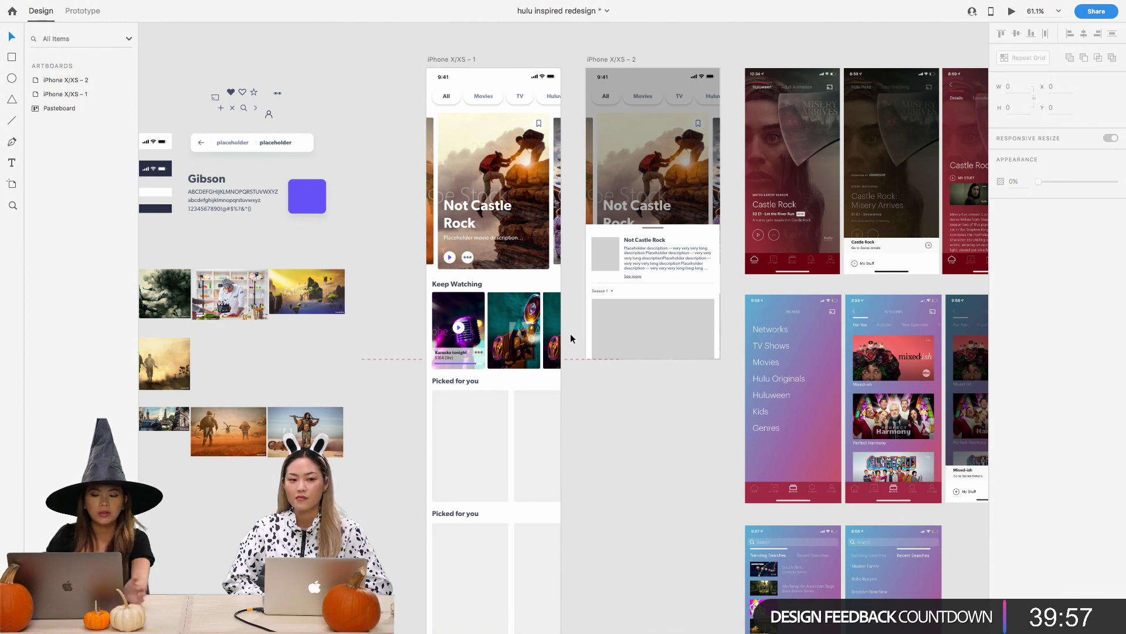
scroll(573, 299, down, 2)
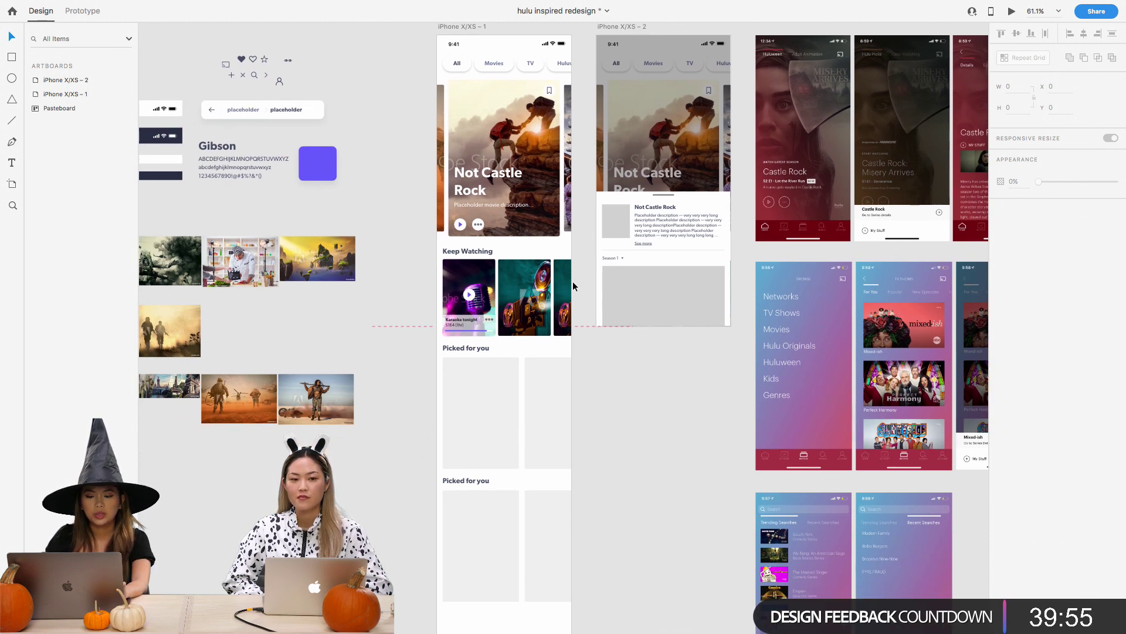
scroll(445, 297, up, 5)
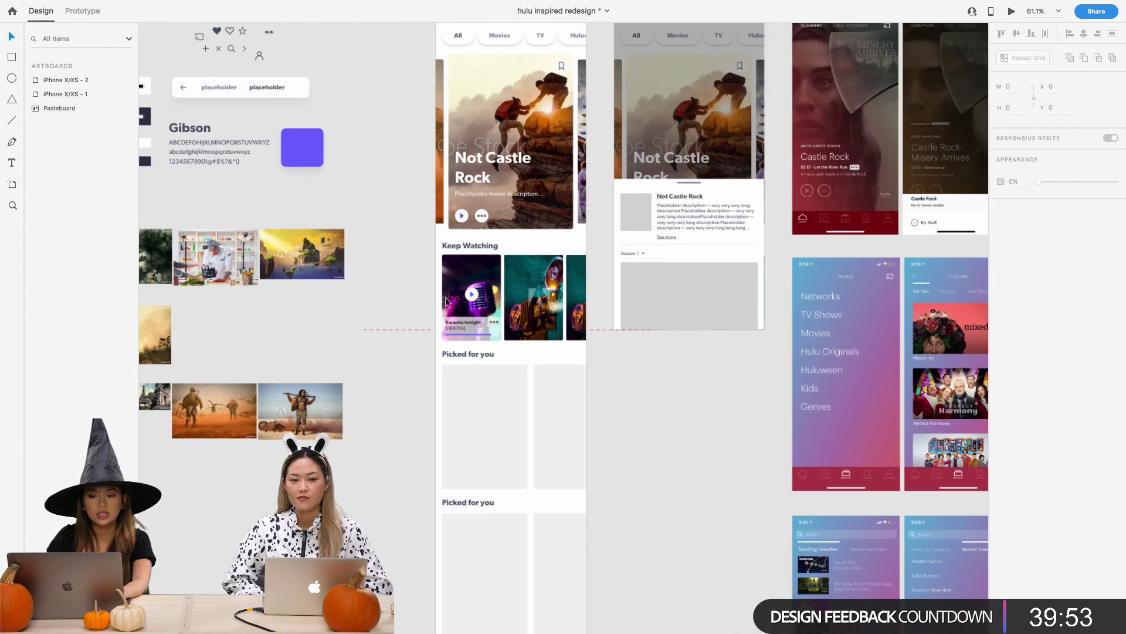
scroll(445, 297, up, 6)
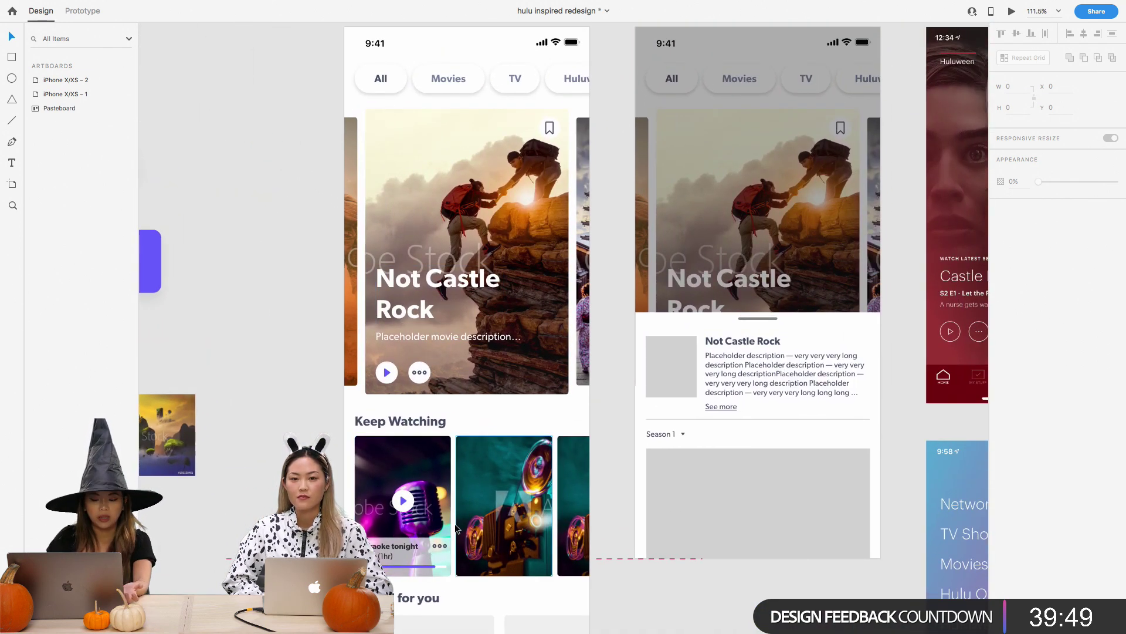
scroll(455, 528, down, 5)
scroll(454, 528, down, 3)
click(447, 462)
scroll(447, 462, up, 3)
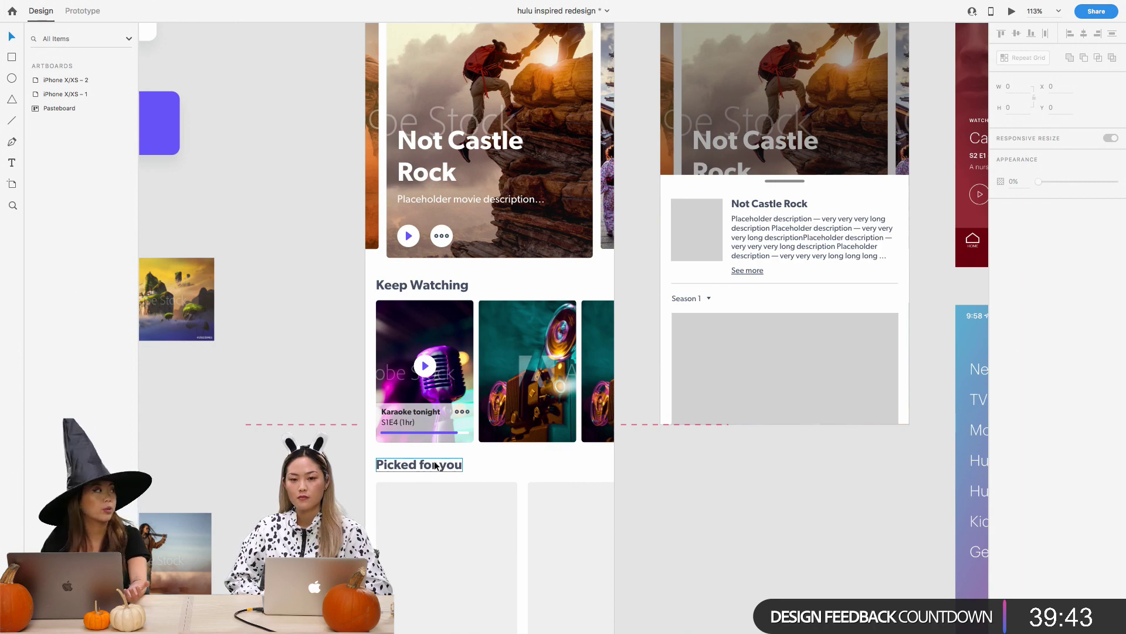
Retitle the lower of the two Picked for you headings on the home artboard as "Huluween"
scroll(441, 462, down, 3)
scroll(442, 467, down, 2)
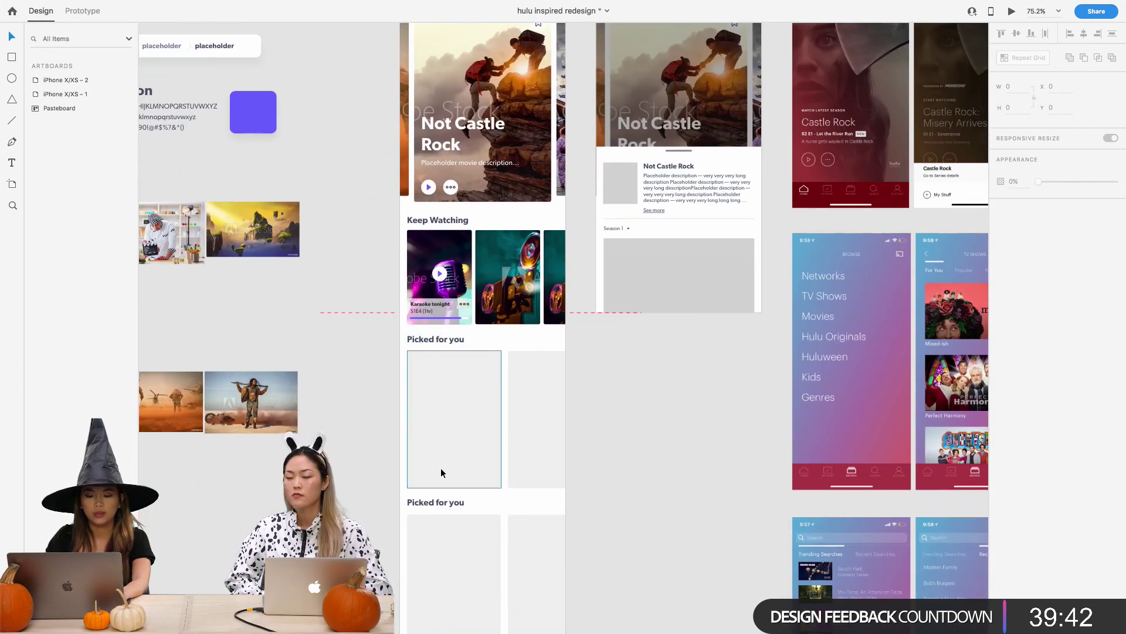
scroll(446, 504, up, 2)
double_click(446, 505)
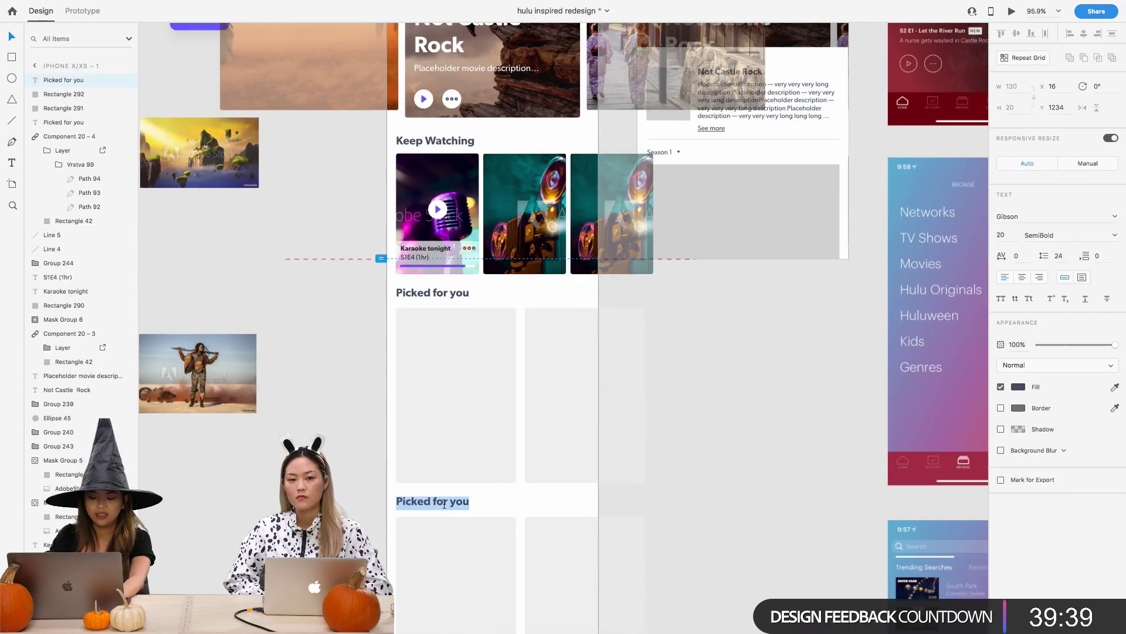
text(Huluween)
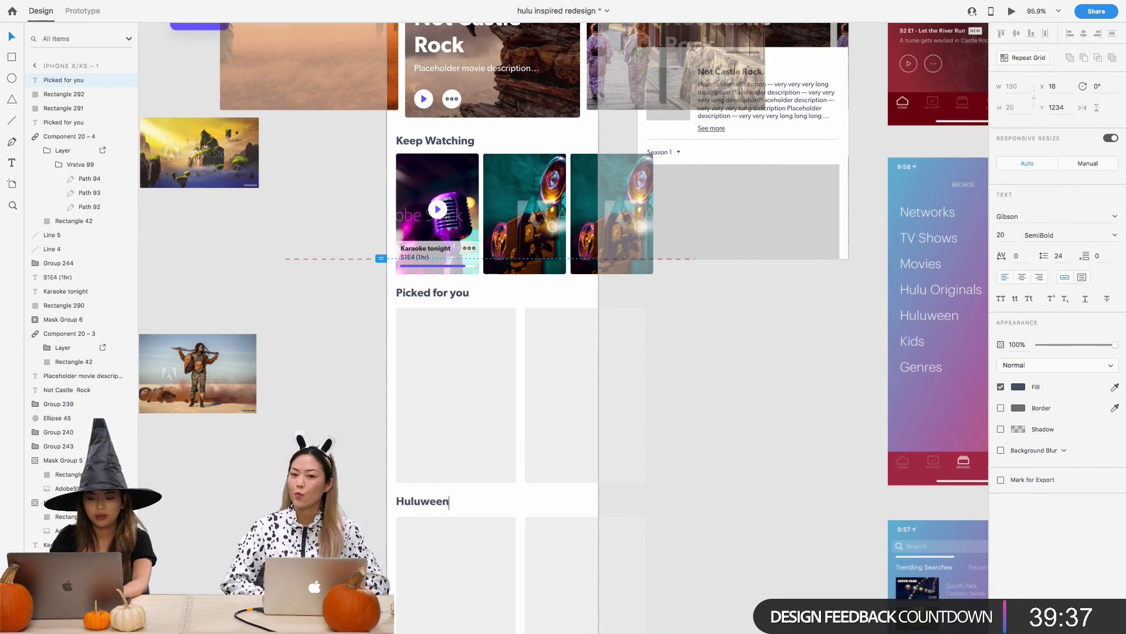
click(515, 488)
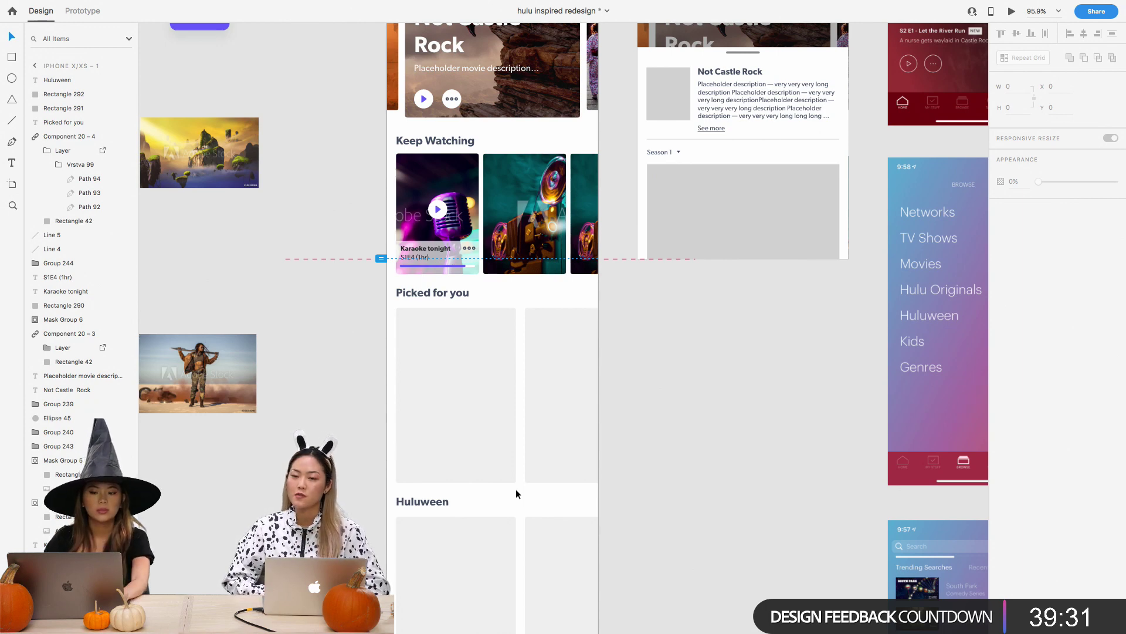
scroll(516, 489, down, 5)
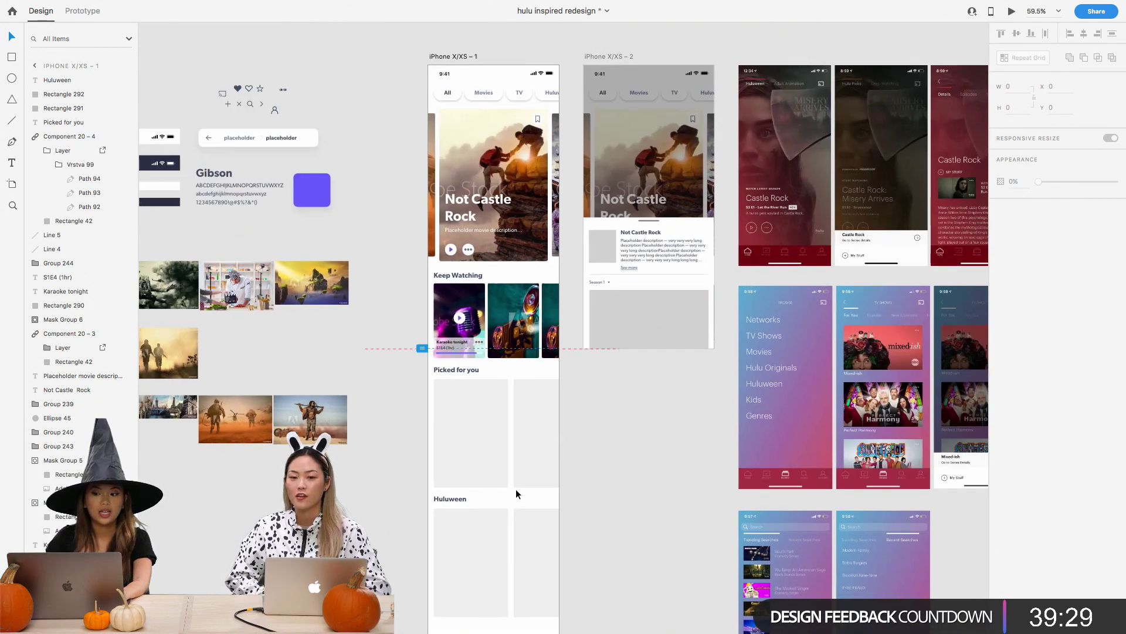
scroll(516, 488, up, 2)
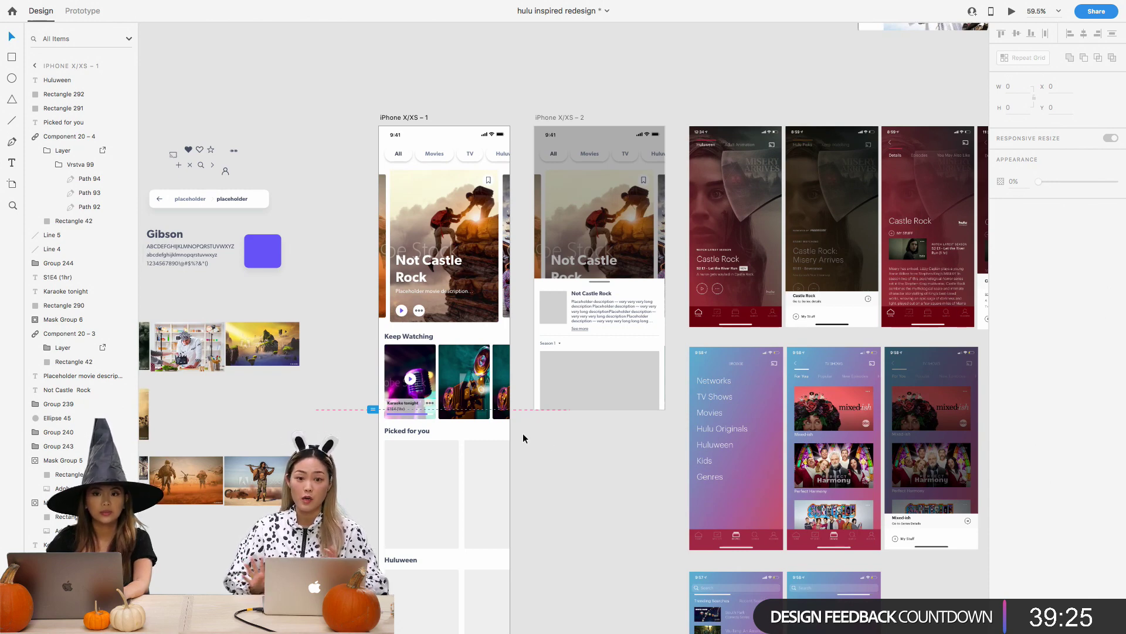
scroll(523, 437, down, 2)
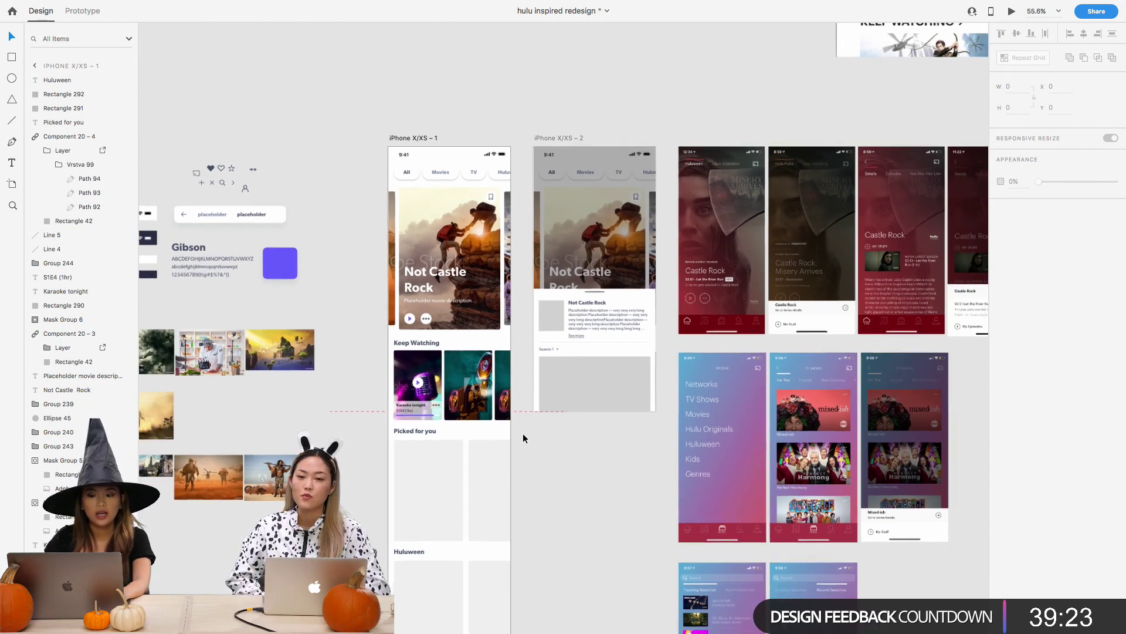
click(523, 433)
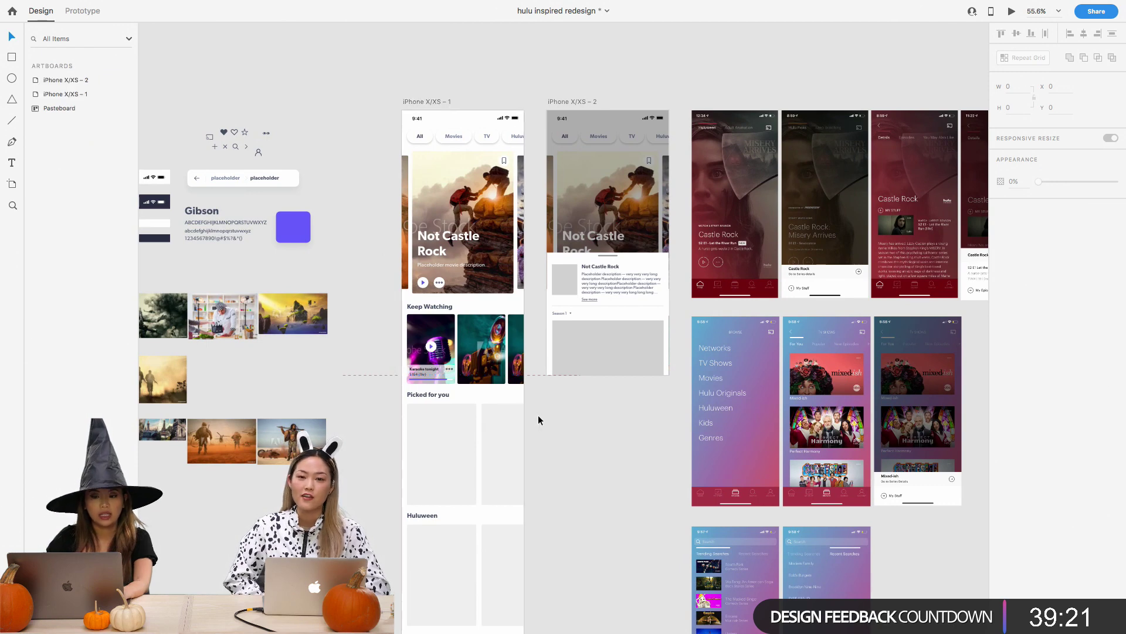
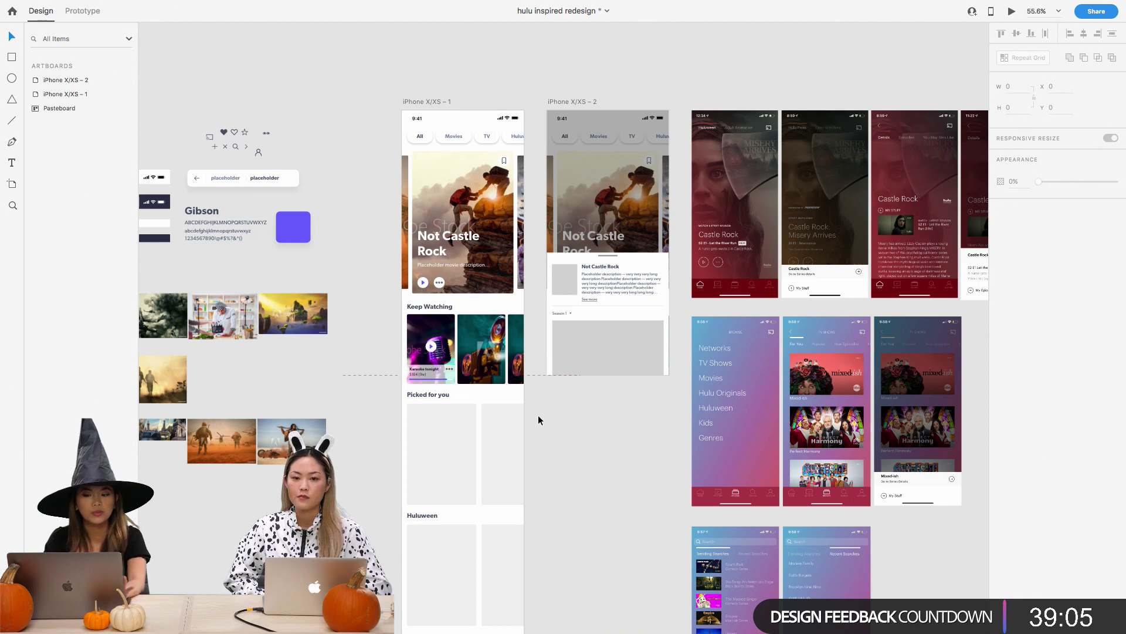
Examine the original Hulu Castle Rock home screen among the references, including its navigation bar
scroll(523, 332, up, 2)
right_click(523, 327)
click(695, 291)
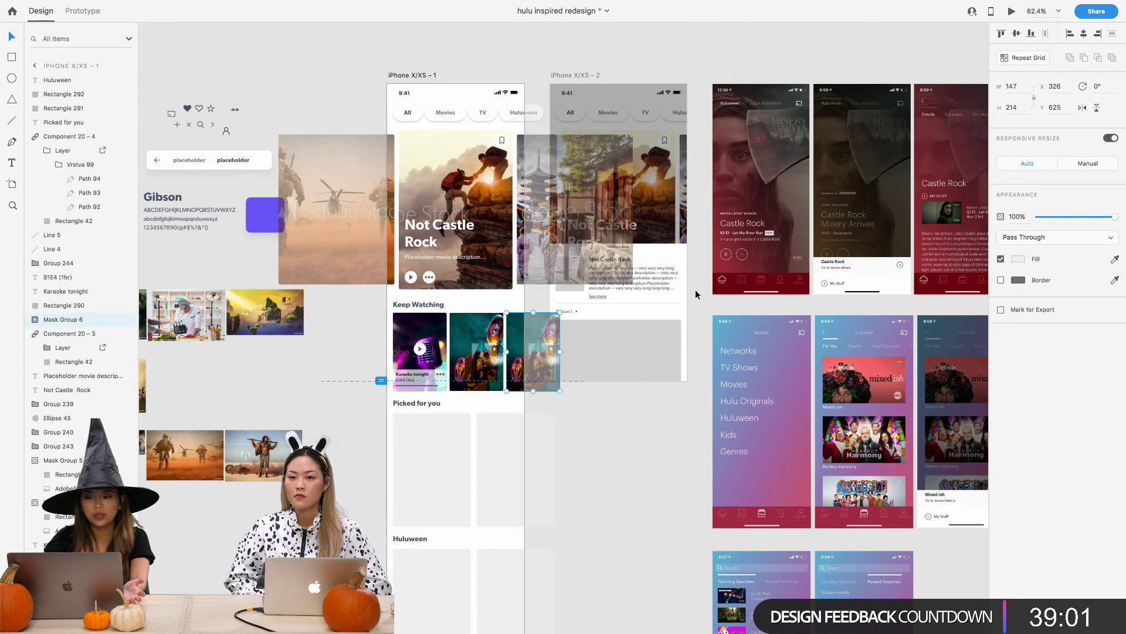
scroll(695, 291, up, 5)
scroll(695, 290, right, 2)
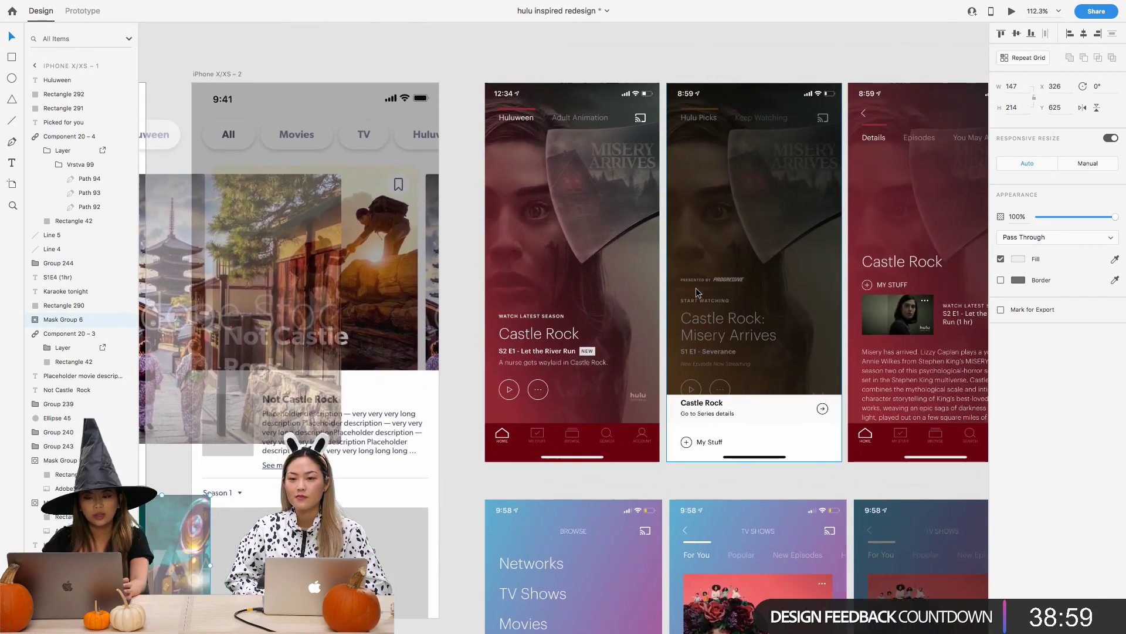
scroll(695, 287, up, 3)
click(664, 287)
click(649, 288)
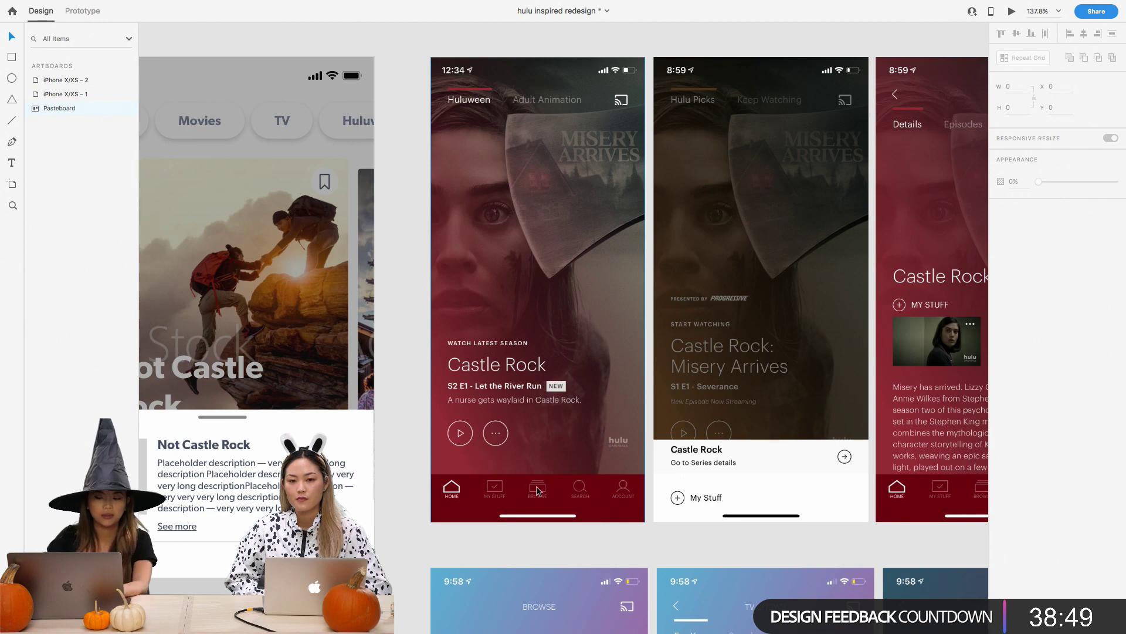
Review the redesigned home artboard from the featured card down to the Huluween section, alongside the original Hulu screens
scroll(546, 471, down, 5)
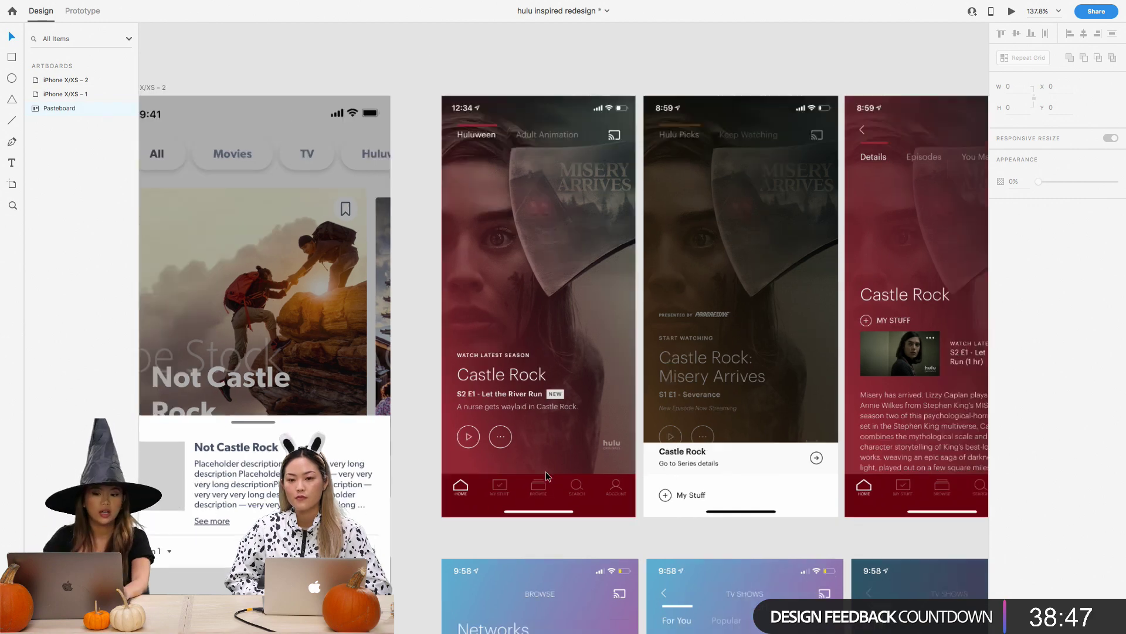
scroll(545, 471, left, 3)
scroll(546, 470, down, 3)
scroll(488, 480, left, 4)
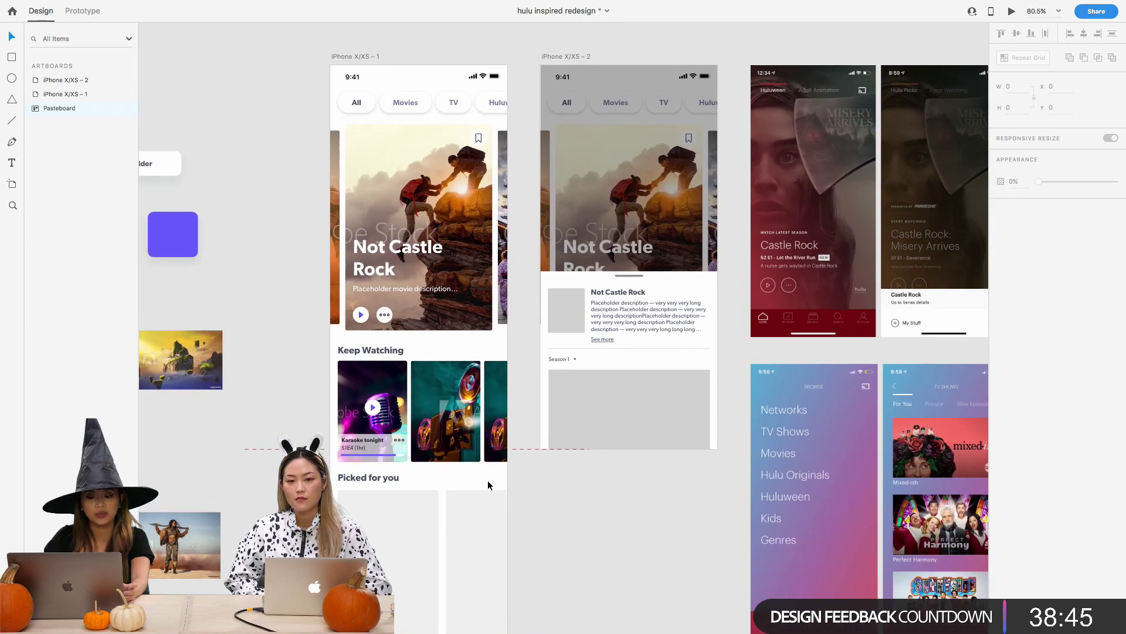
scroll(413, 482, down, 2)
scroll(413, 482, up, 3)
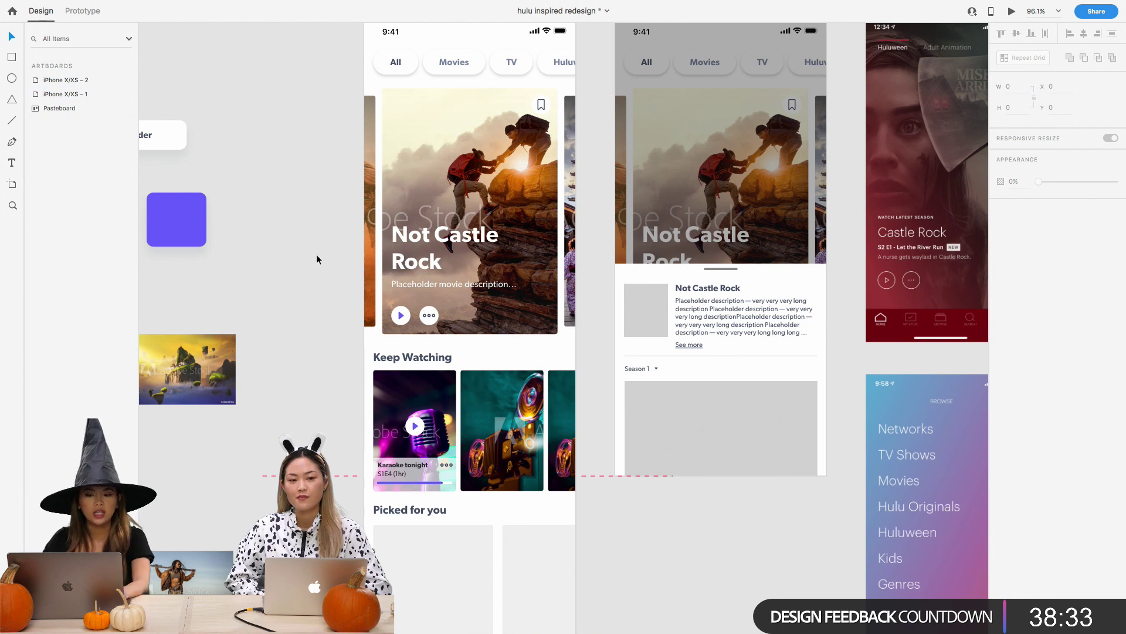
scroll(351, 343, down, 3)
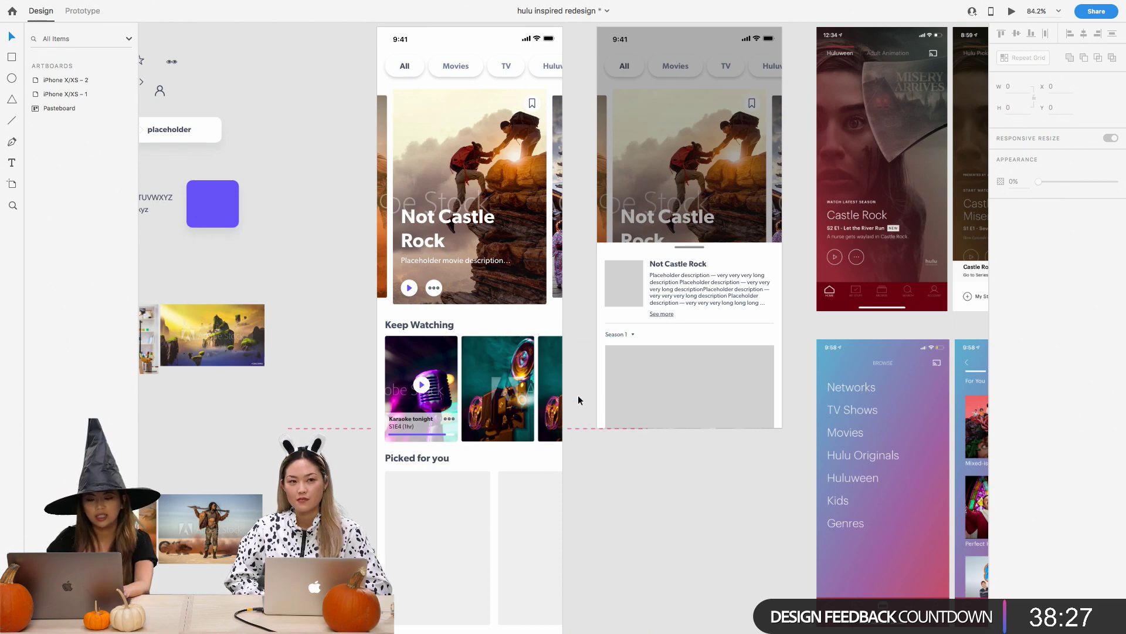
scroll(579, 398, down, 2)
scroll(578, 395, down, 2)
scroll(578, 395, down, 3)
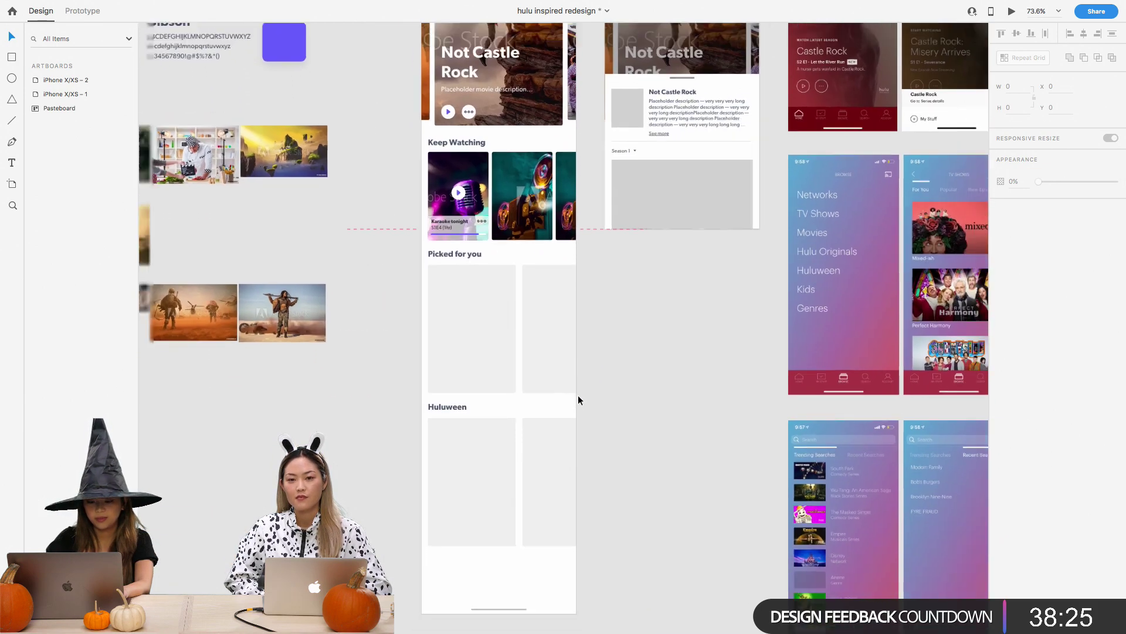
Move all the original Hulu mobile reference screens away from the iPhone X/XS – 2 artboard to free space for another artboard
scroll(535, 462, up, 3)
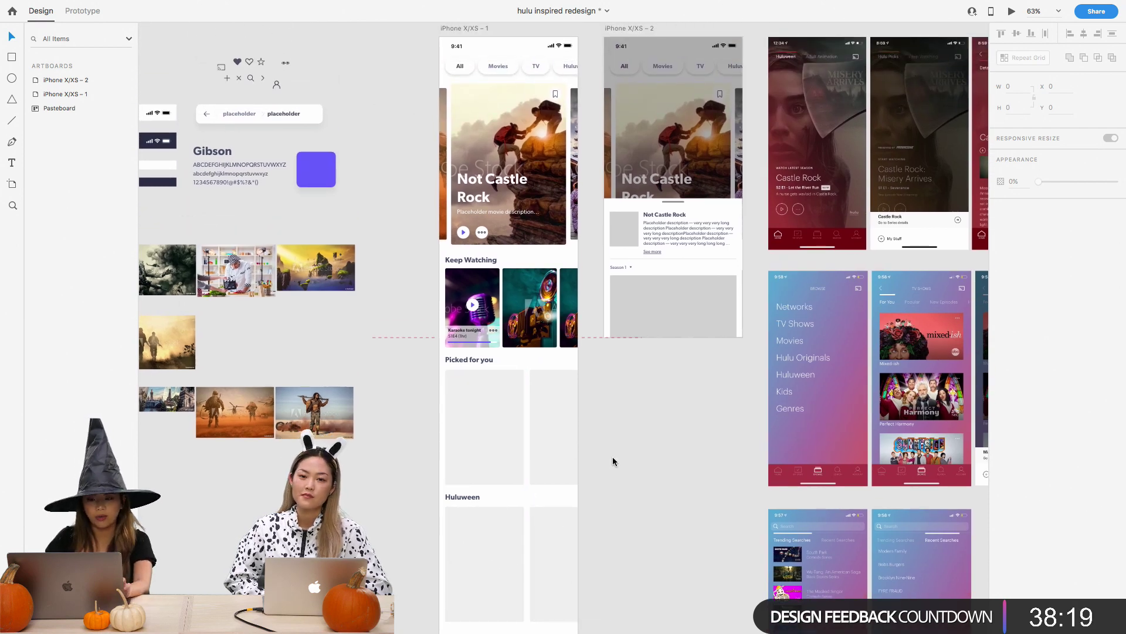
scroll(613, 456, up, 3)
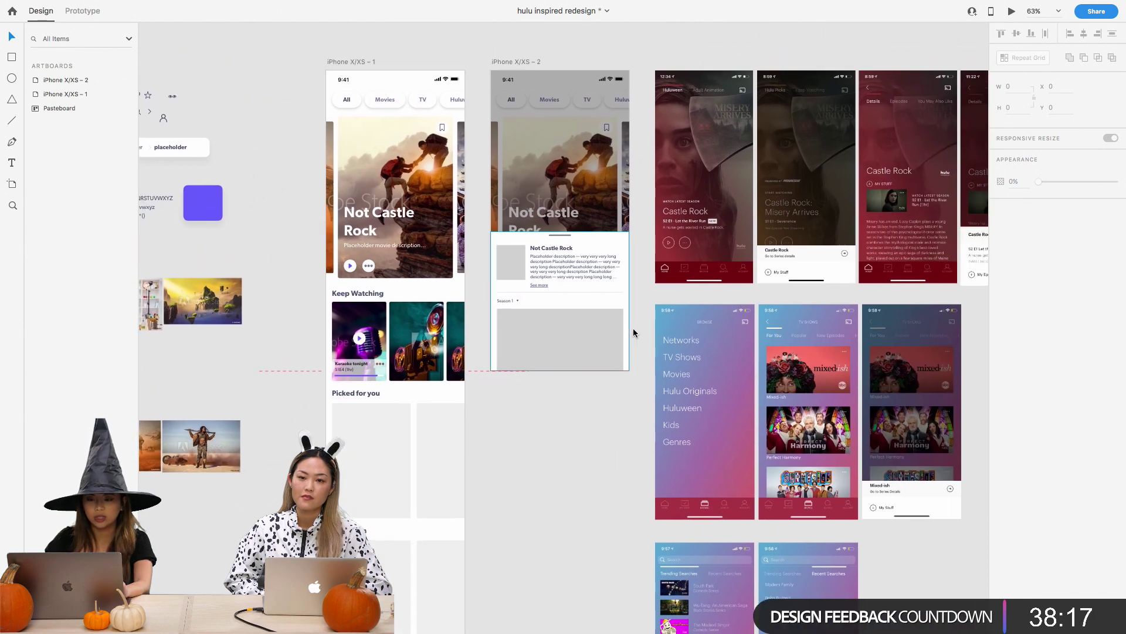
scroll(633, 333, up, 2)
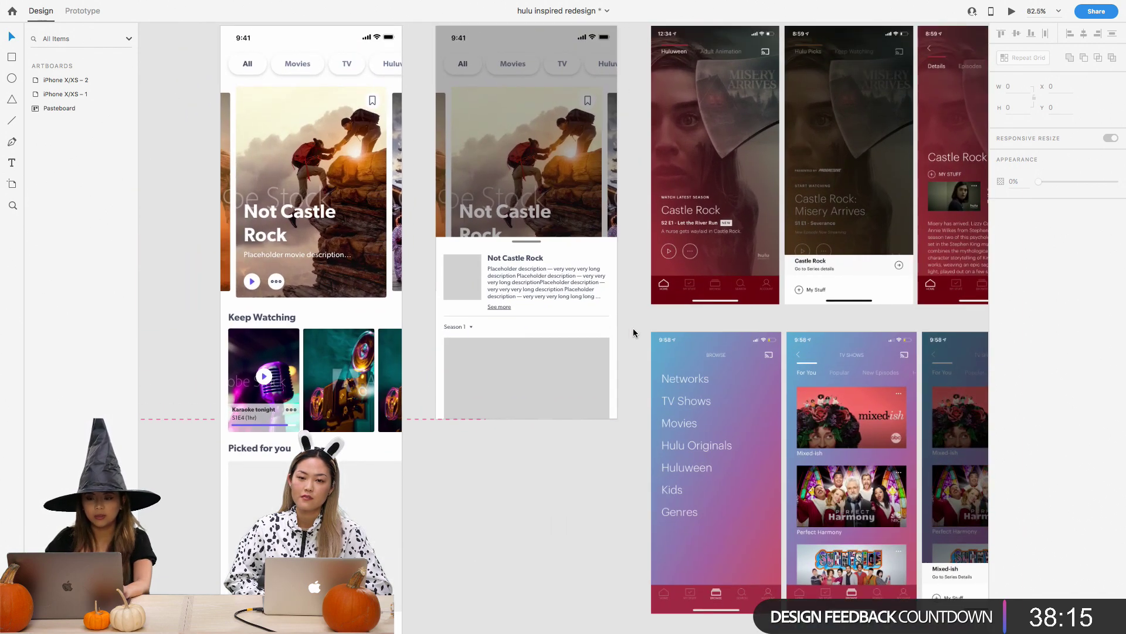
scroll(632, 329, down, 3)
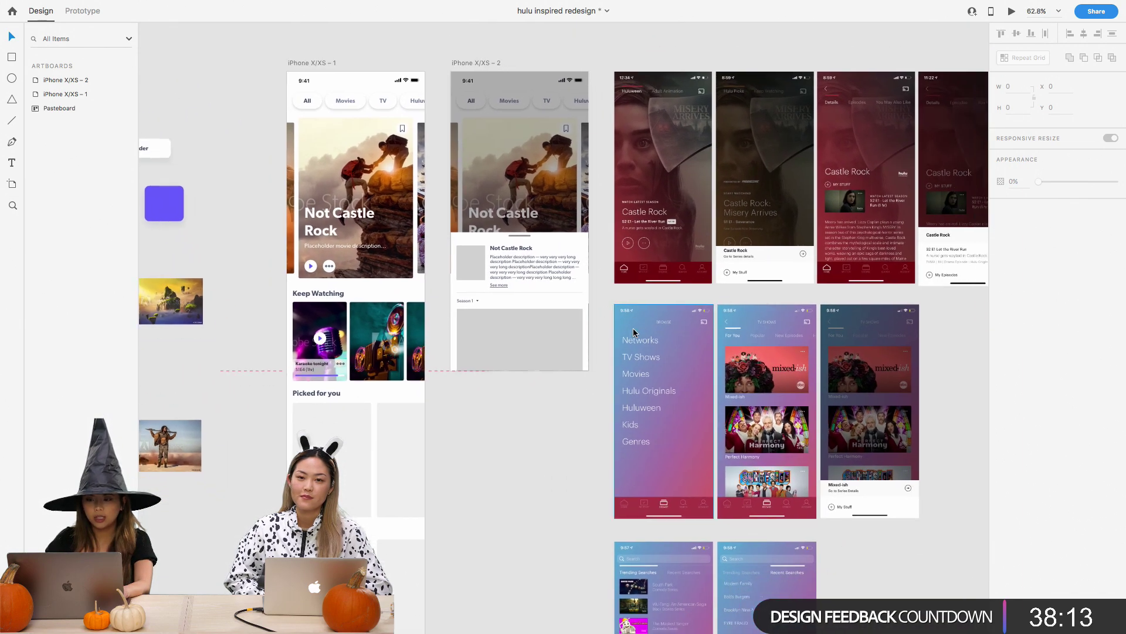
scroll(634, 332, down, 4)
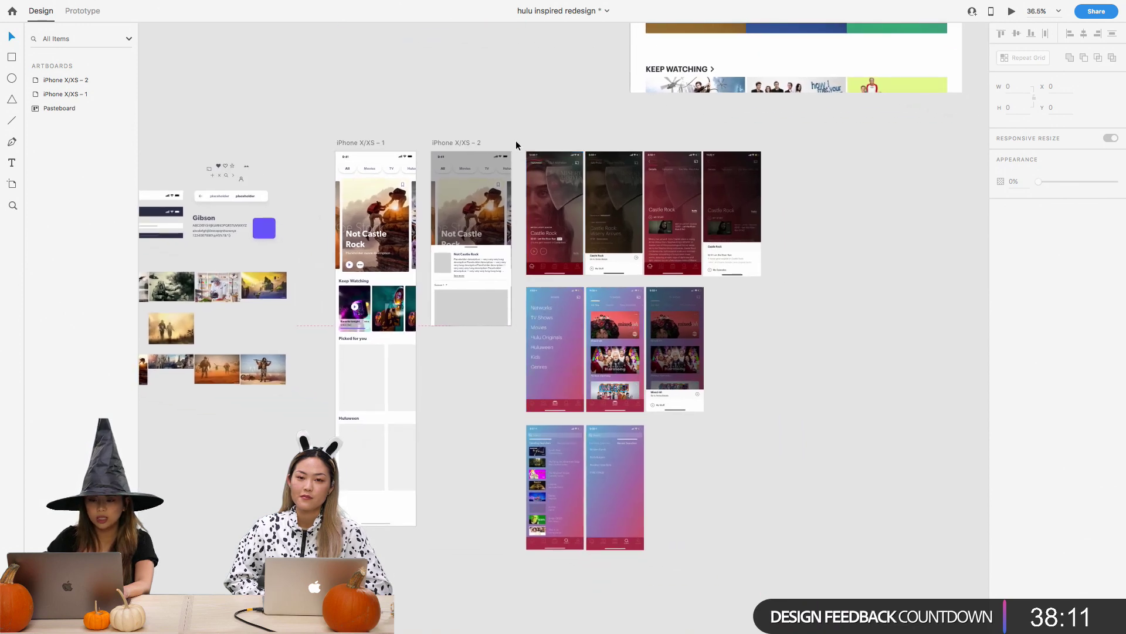
drag(516, 145, 803, 572)
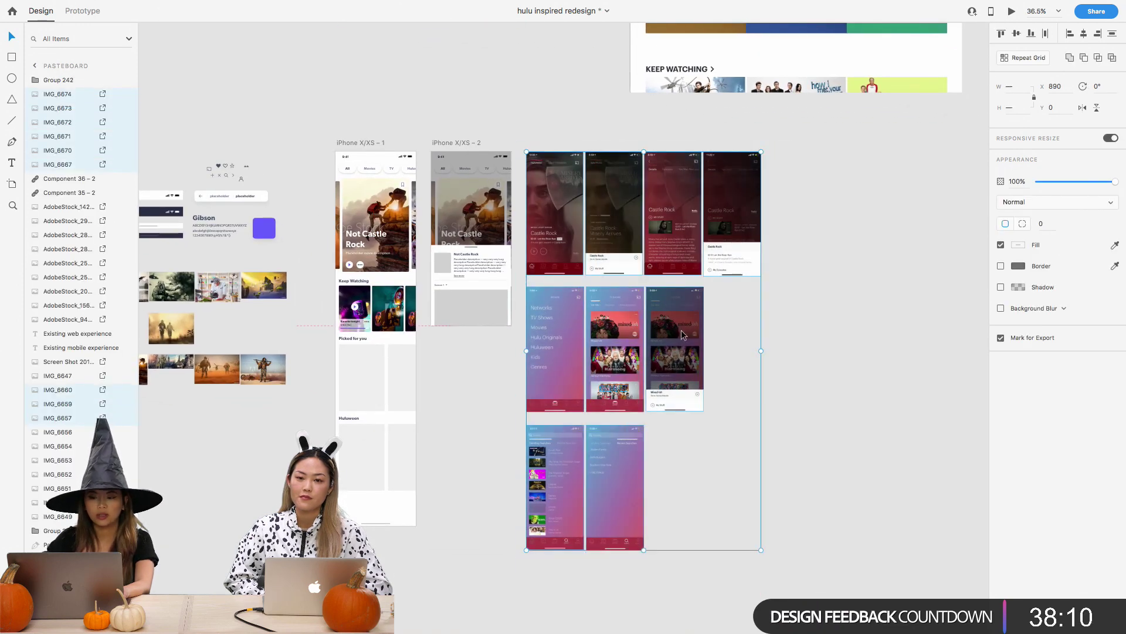
drag(598, 225, 724, 233)
click(586, 210)
scroll(585, 210, up, 3)
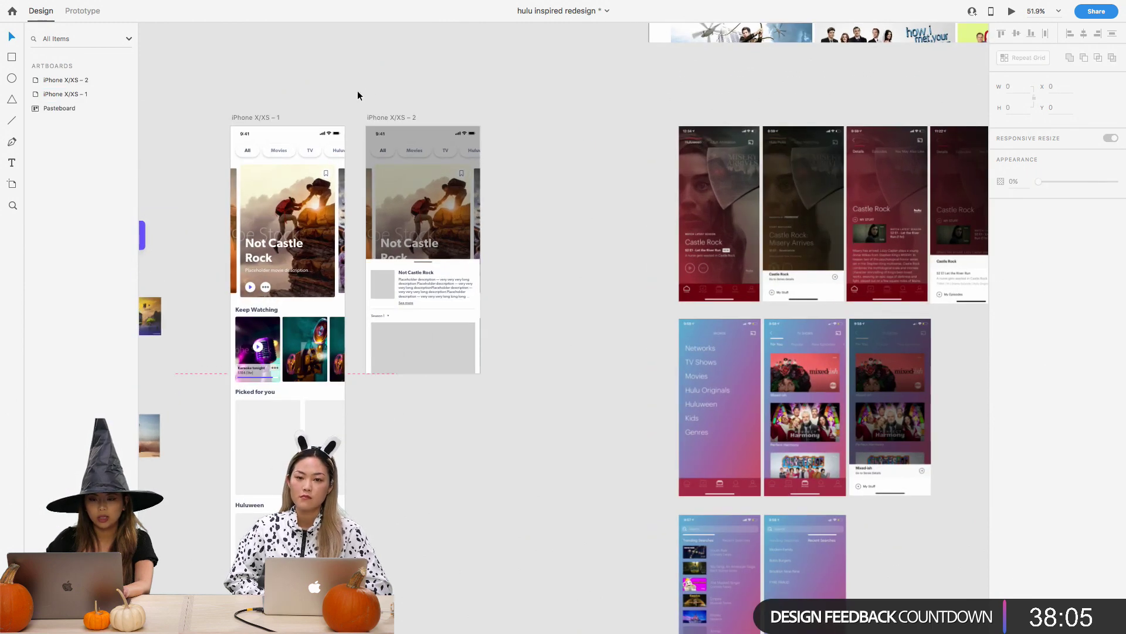
Duplicate the iPhone X/XS – 2 artboard into the empty space between it and the Hulu reference screens
click(378, 117)
drag(386, 159, 487, 159)
key(ctrl+z)
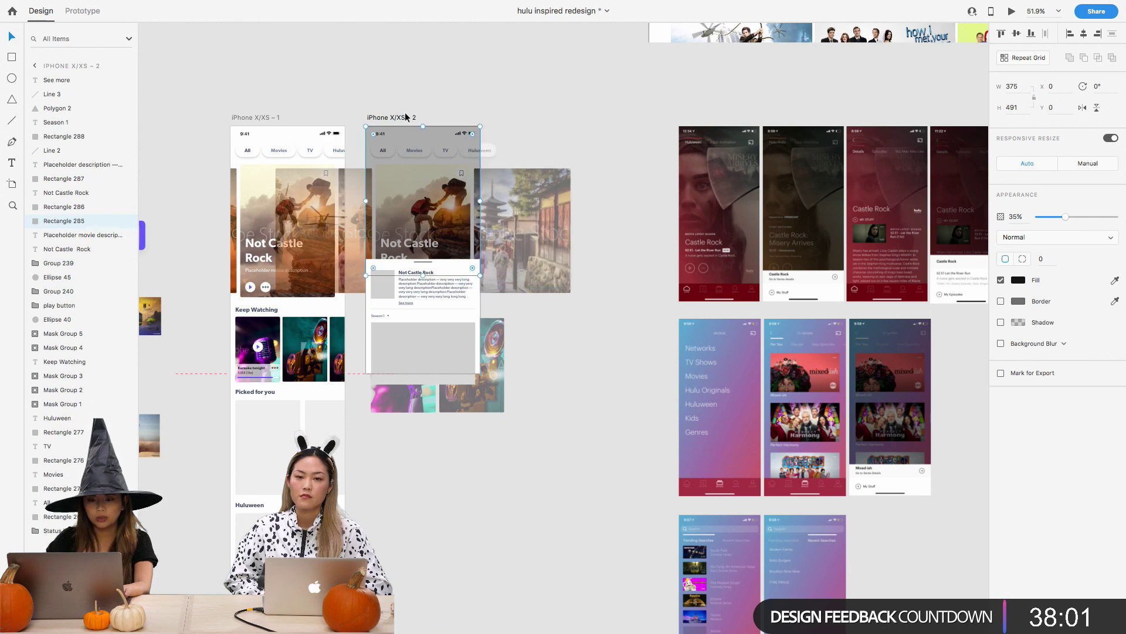
drag(404, 116, 544, 117)
click(544, 101)
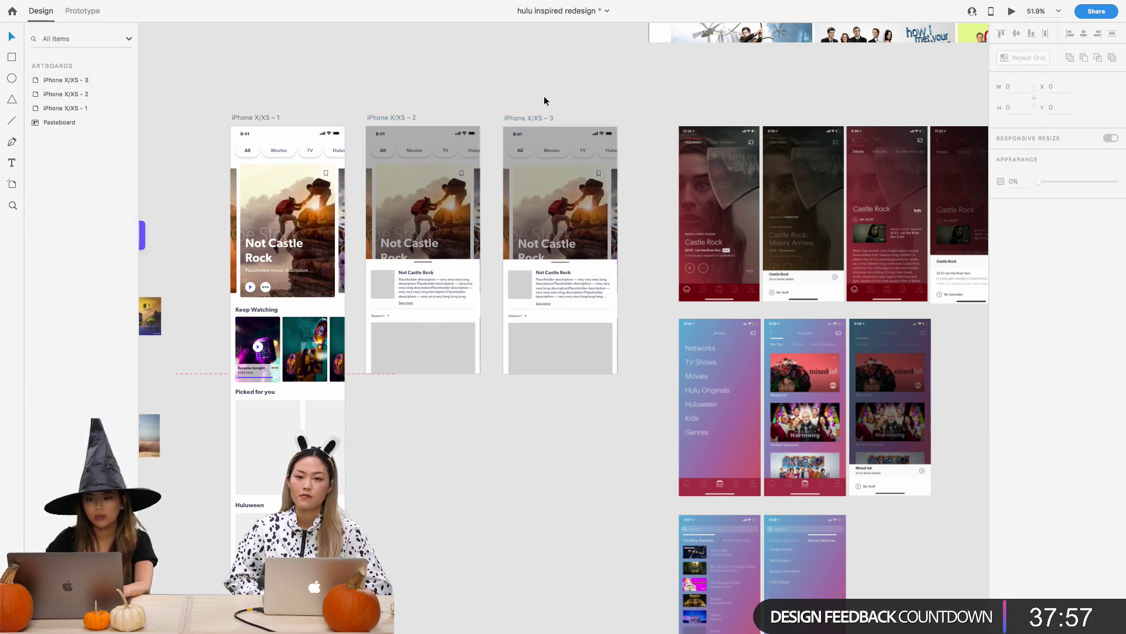
Delete the category pills, featured card images, bookmark and dark overlay from the iPhone X/XS – 3 artboard
scroll(579, 145, up, 5)
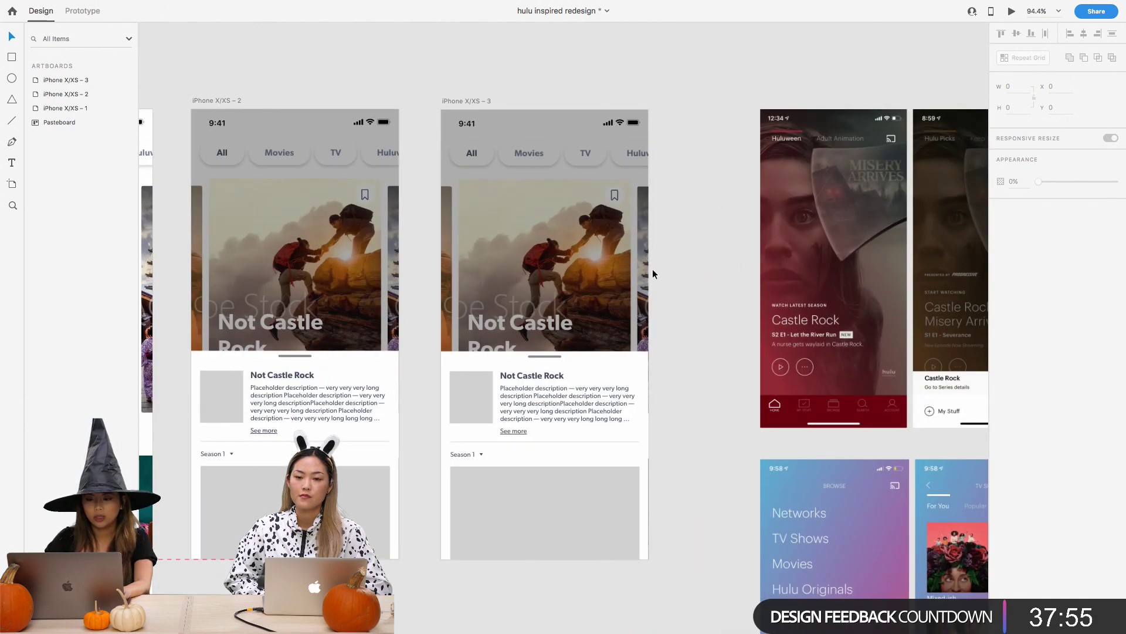
drag(653, 268, 438, 135)
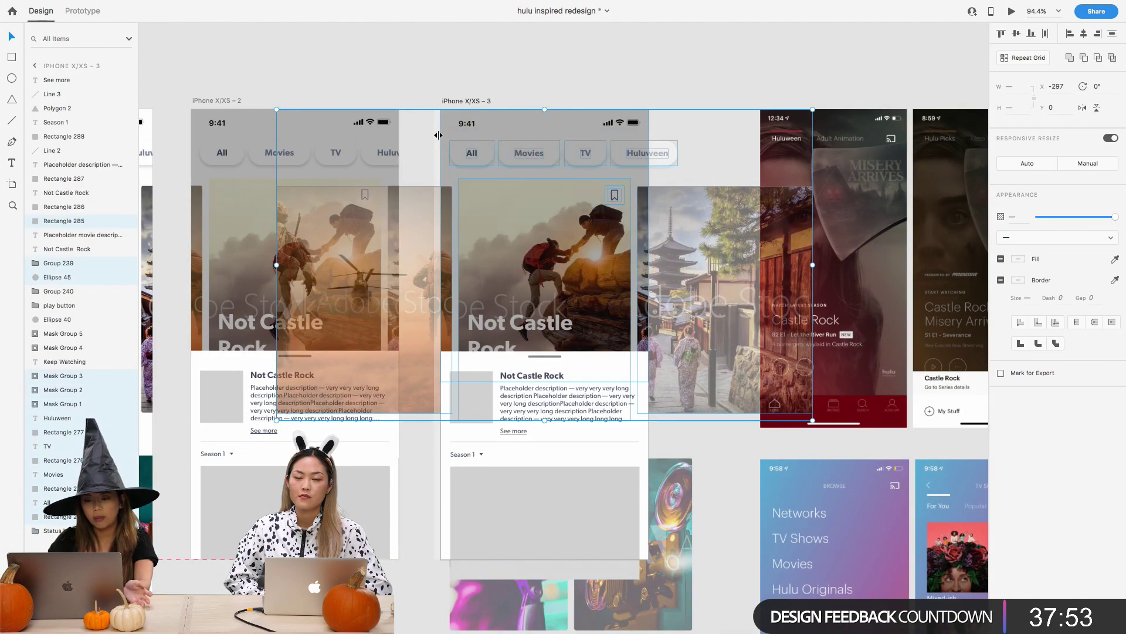
key(Delete)
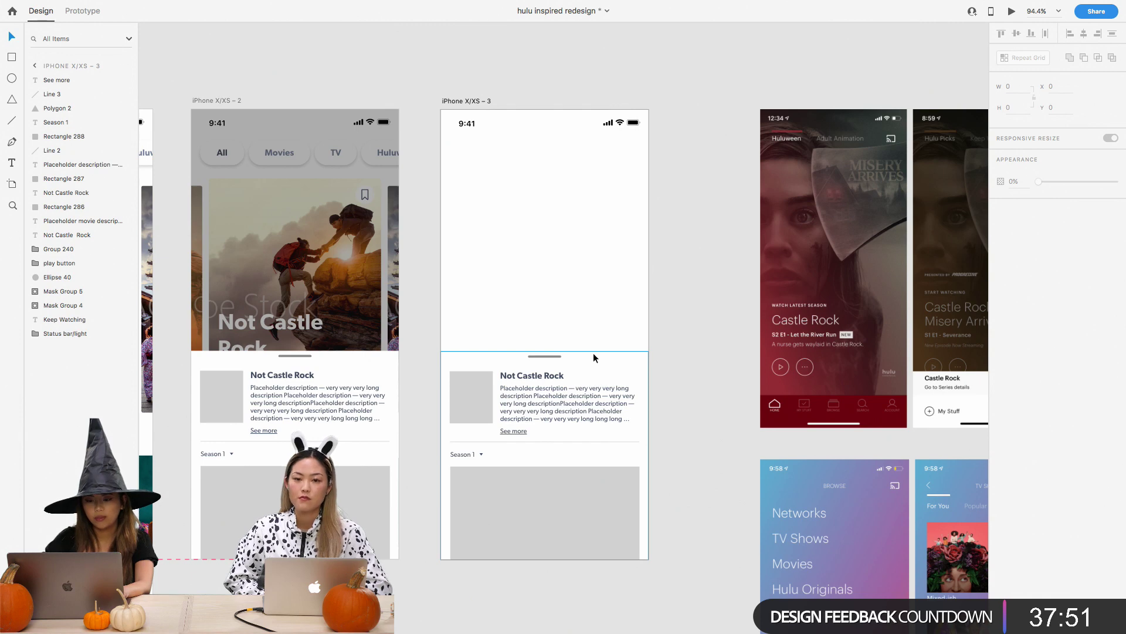
Delete the two leftover Keep Watching images that extend beyond the details sheet on the iPhone X/XS – 3 artboard
drag(692, 314, 495, 611)
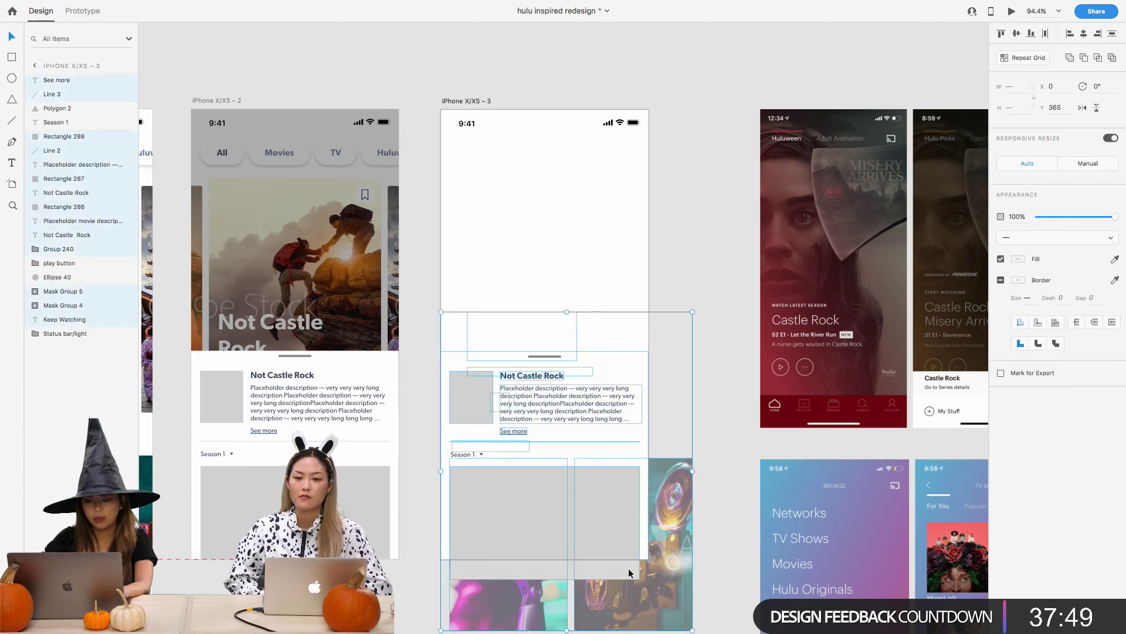
click(665, 319)
click(604, 359)
click(683, 498)
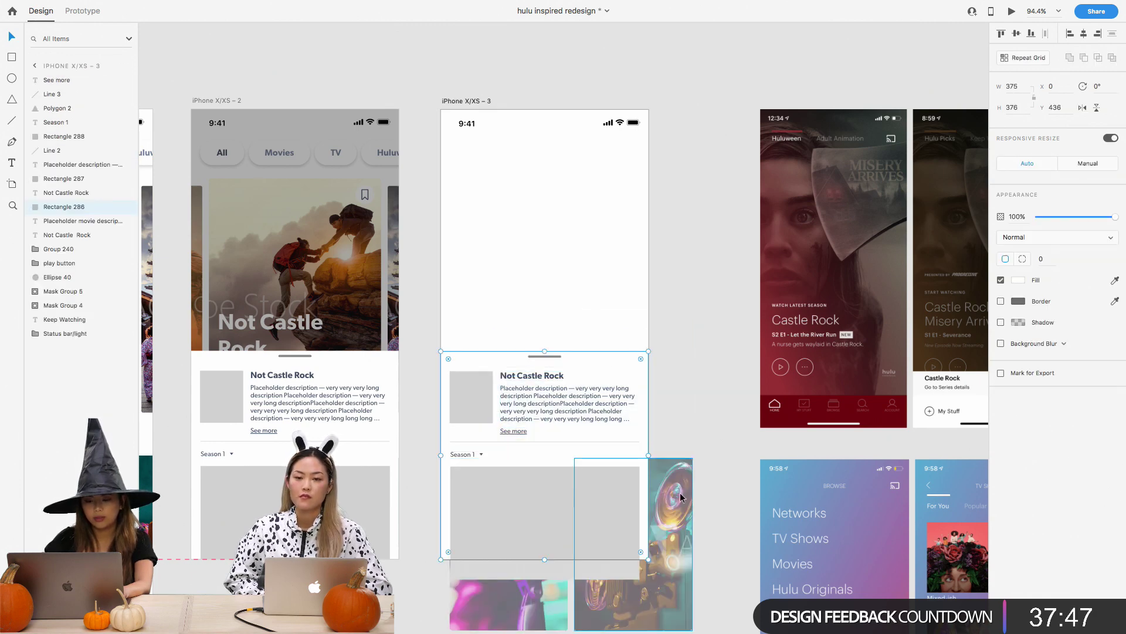
shift+click(496, 564)
key(Delete)
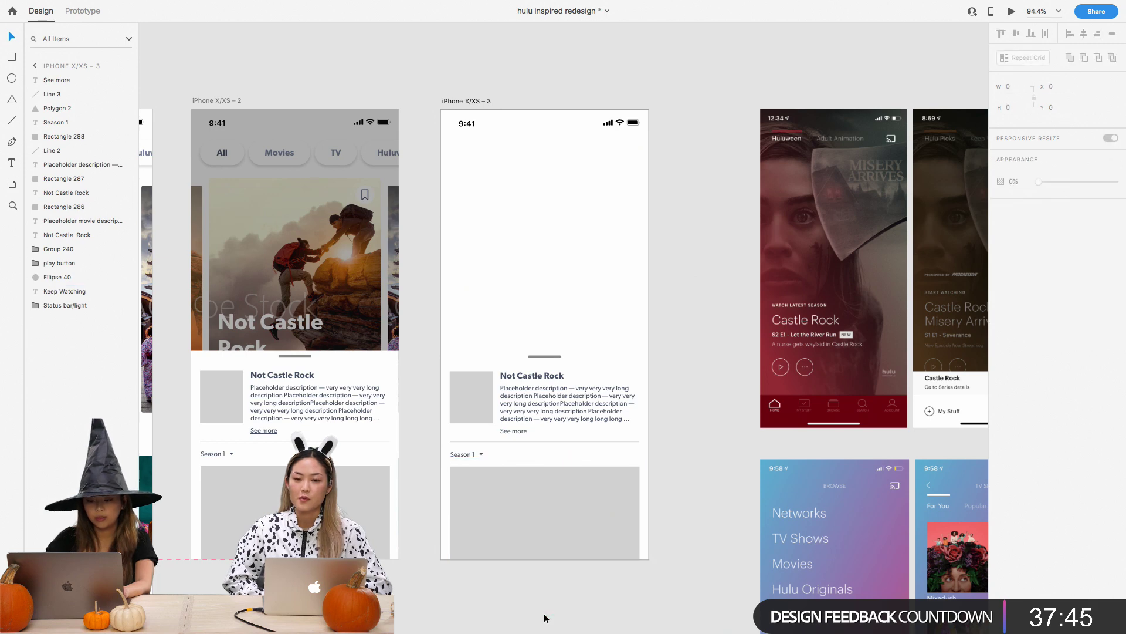
Remove the hidden featured title from iPhone X/XS – 3 and move the details sheet up to Y 44, directly below the status bar
drag(427, 545, 437, 589)
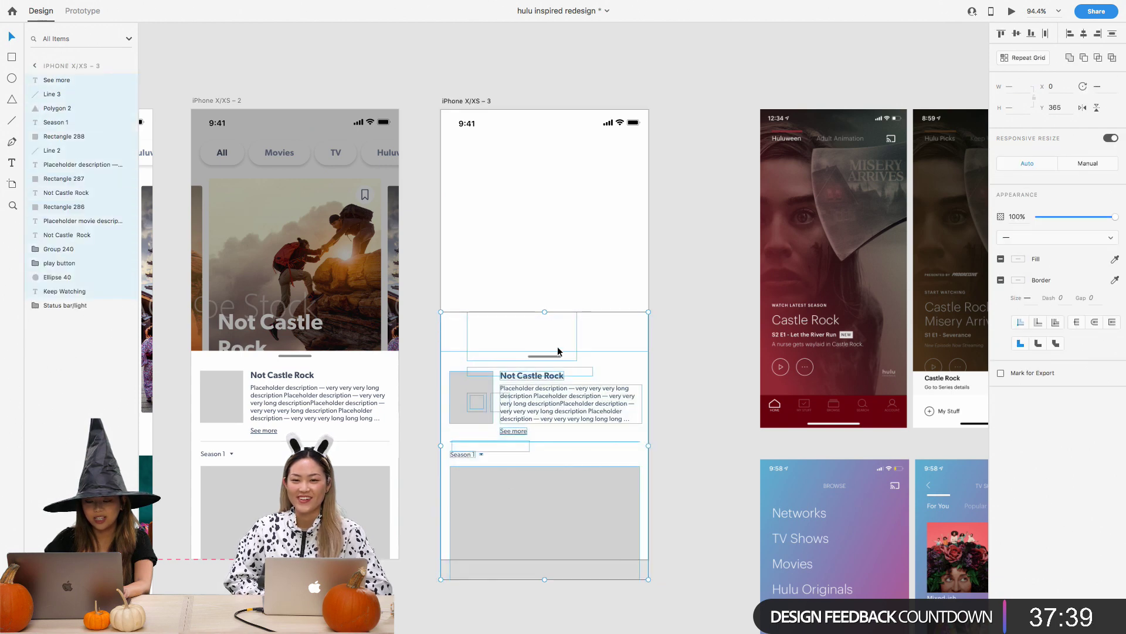
click(629, 290)
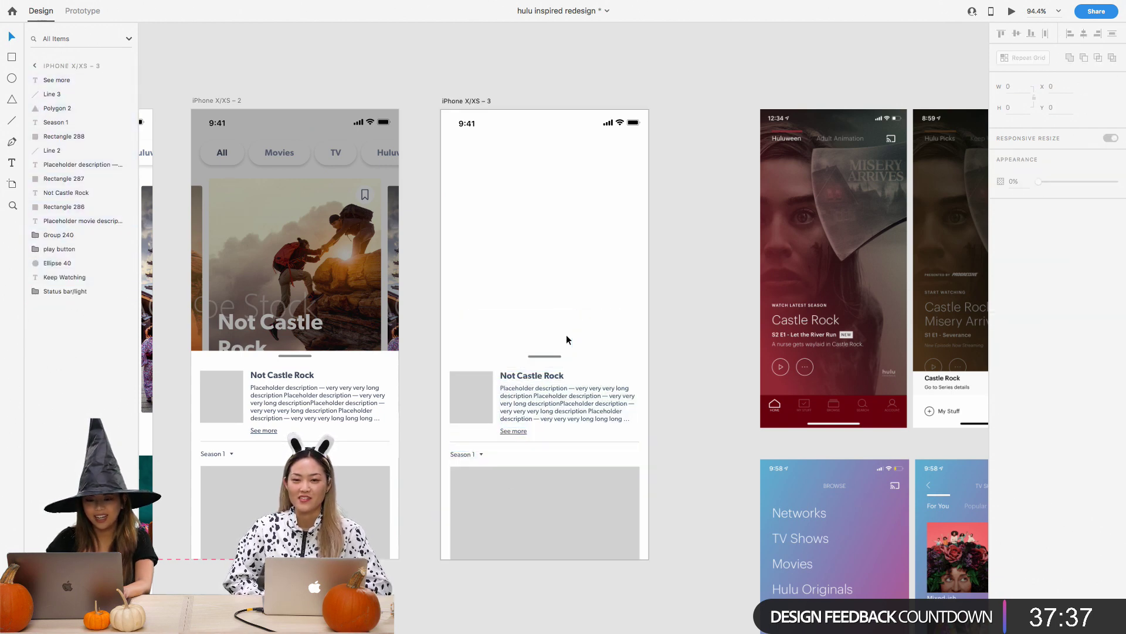
drag(466, 321, 626, 333)
click(710, 291)
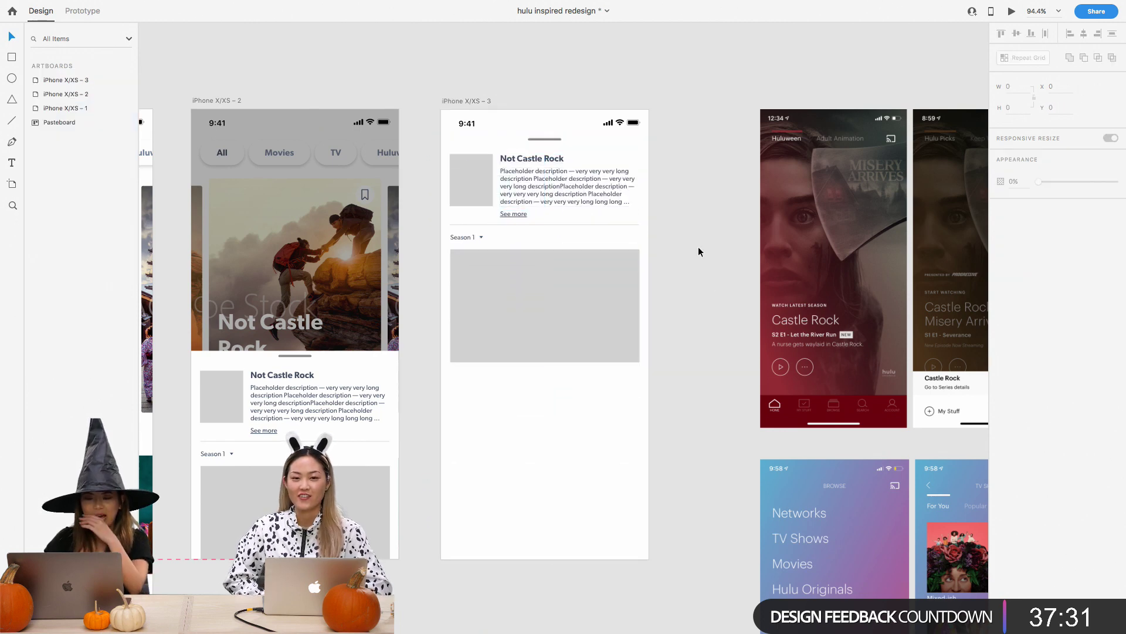
Shift the whole Not Castle Rock details sheet down to Y 57, leaving a narrow gap below the status bar
scroll(698, 246, up, 5)
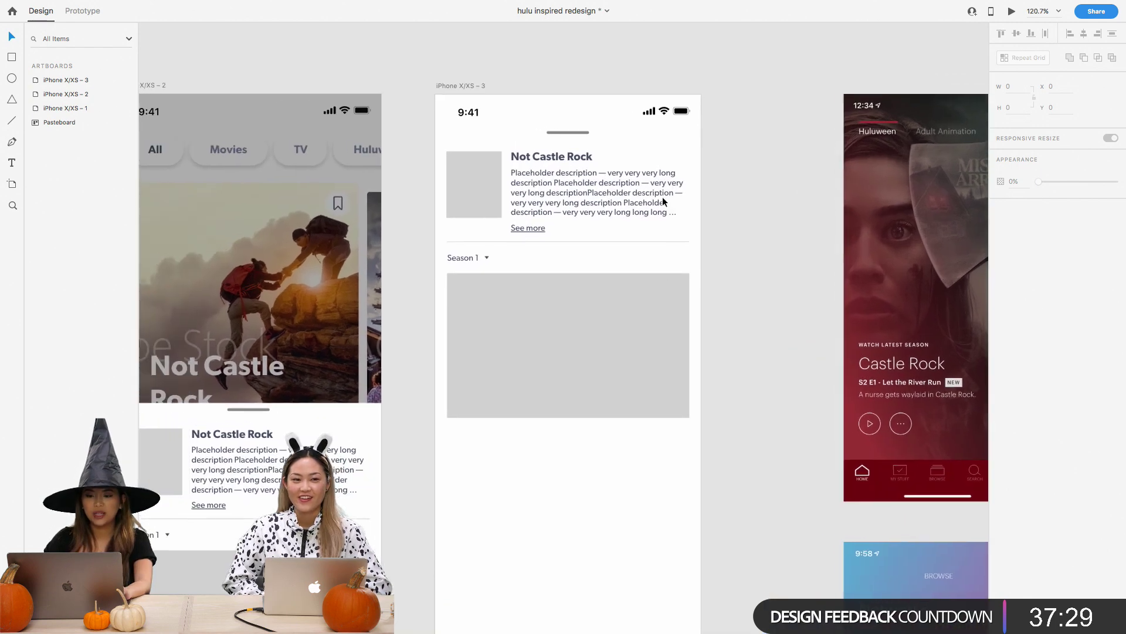
click(544, 133)
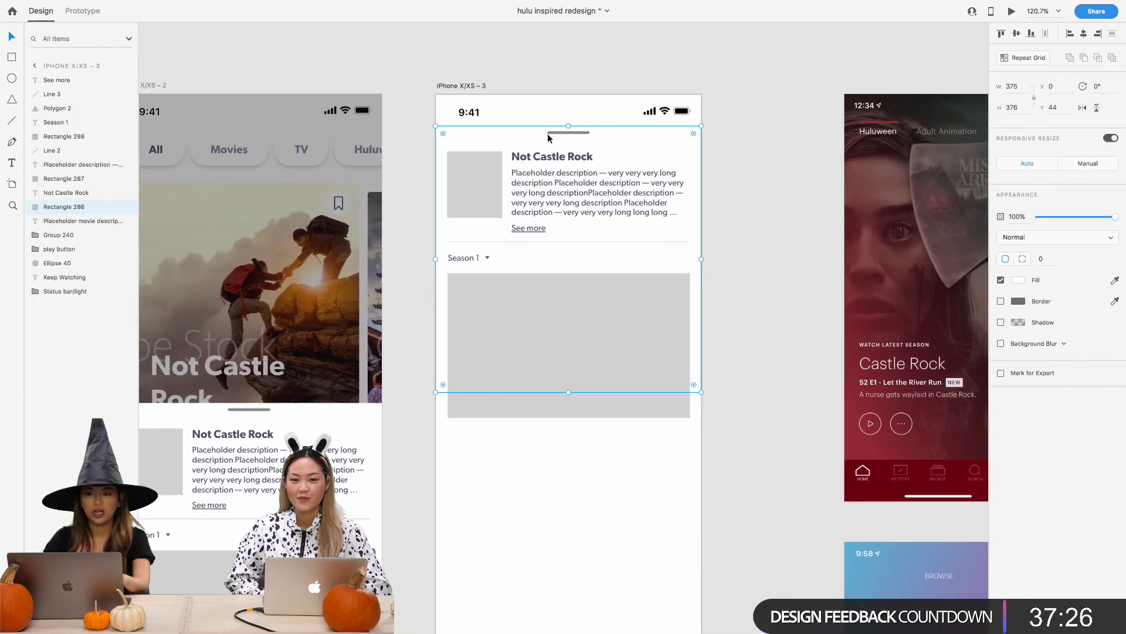
click(720, 139)
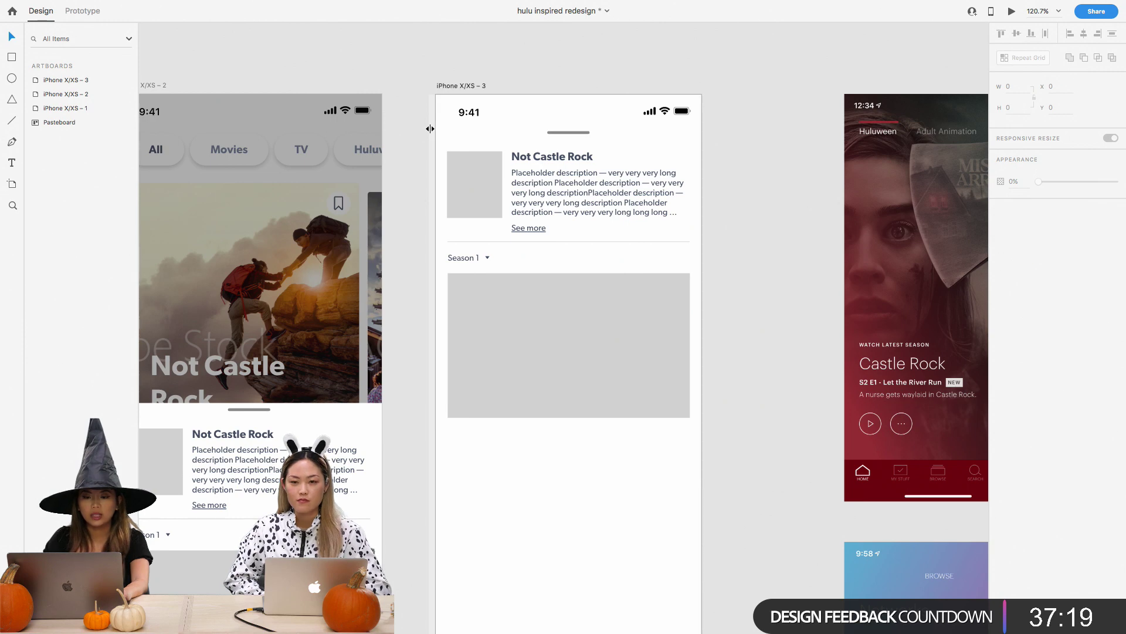
click(663, 147)
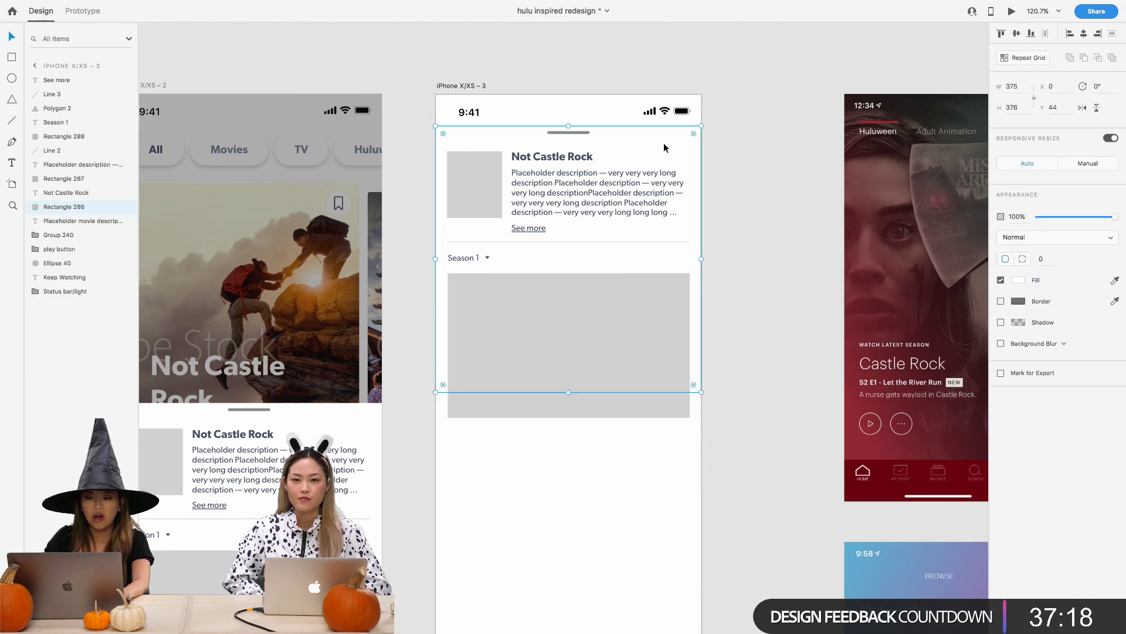
click(712, 138)
drag(709, 130, 472, 416)
drag(540, 336, 544, 344)
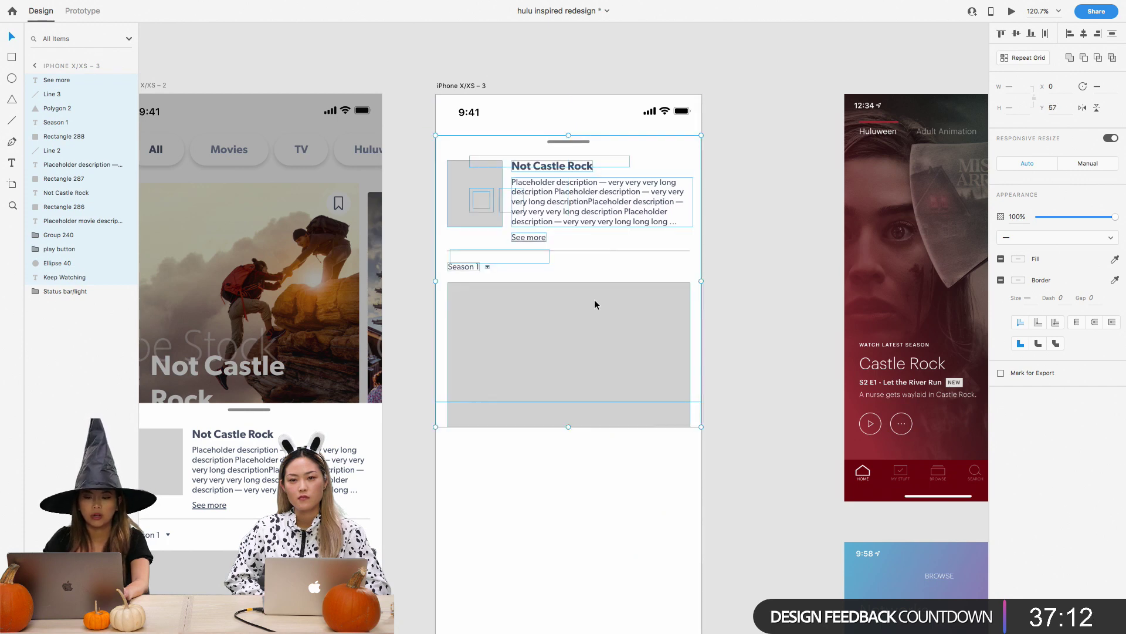
click(728, 157)
Copy the 35% black overlay rectangle from iPhone X/XS – 2 onto iPhone X/XS – 3, aligning its upper edge at Y 44
click(339, 200)
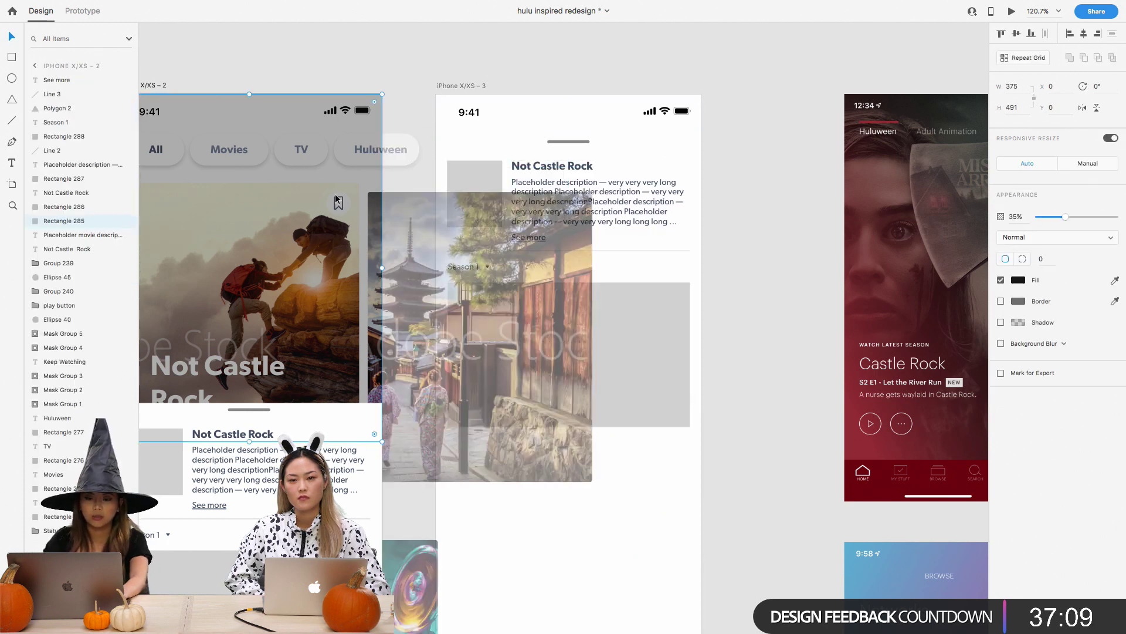
click(460, 87)
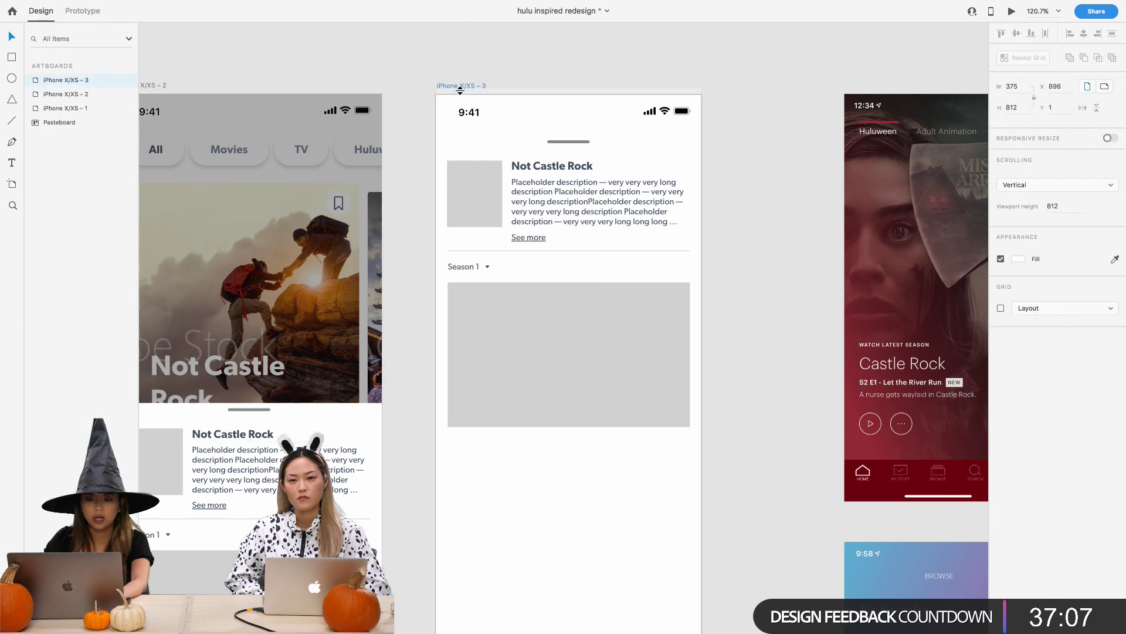
key(super+z)
click(559, 54)
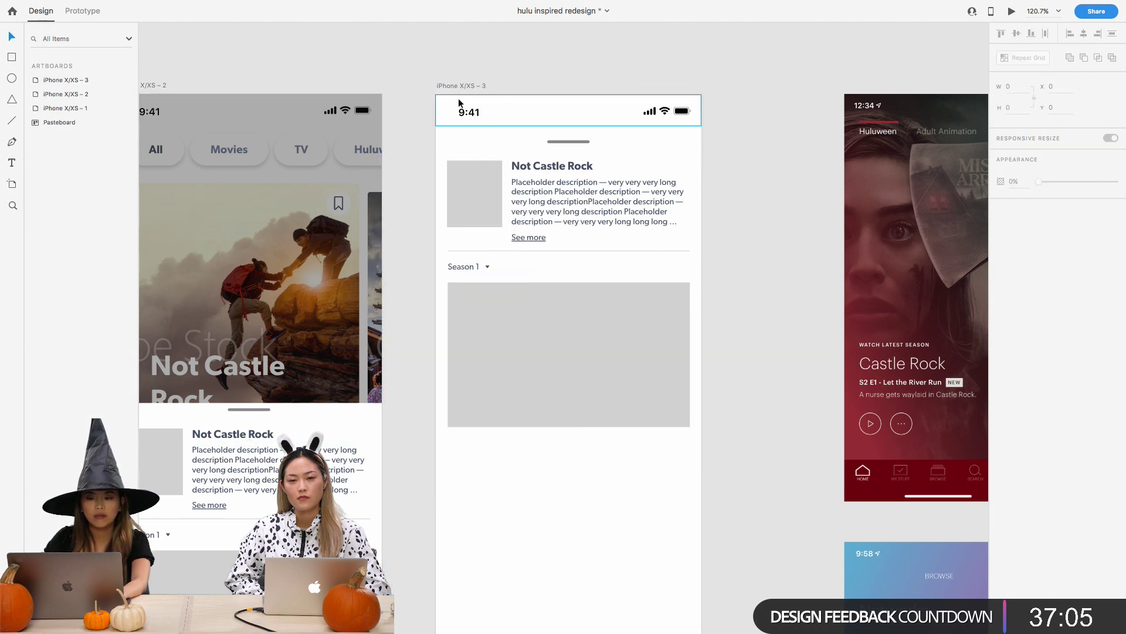
key(super+z)
drag(317, 213, 608, 245)
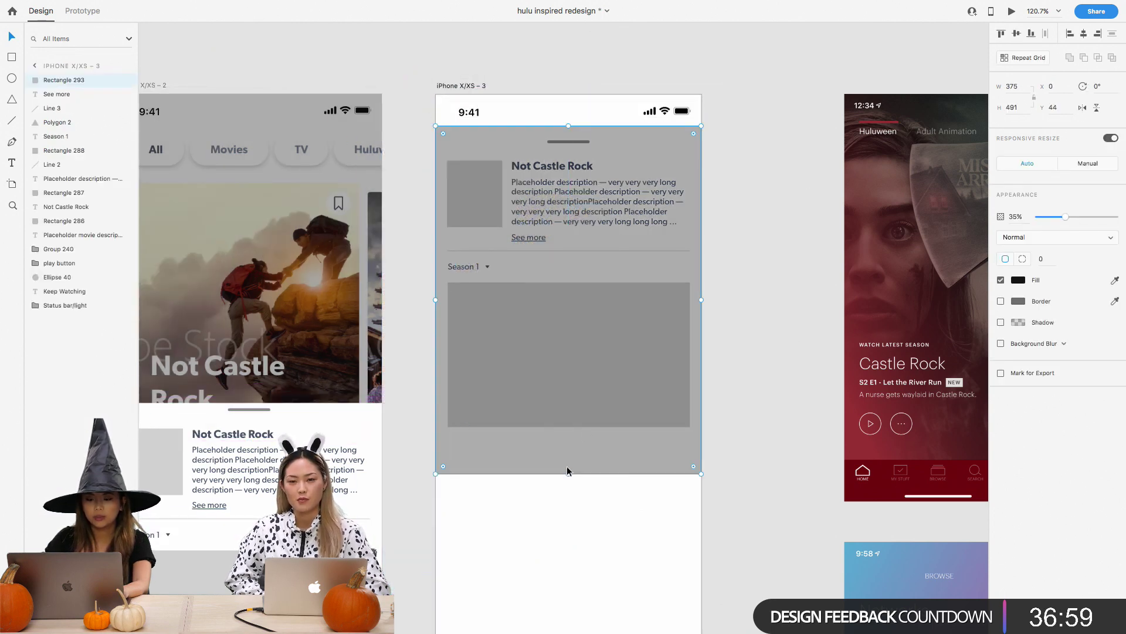
Reduce the copied overlay's height to 13 so it fills only the strip between the status bar and details sheet
drag(567, 473, 551, 133)
drag(631, 130, 624, 128)
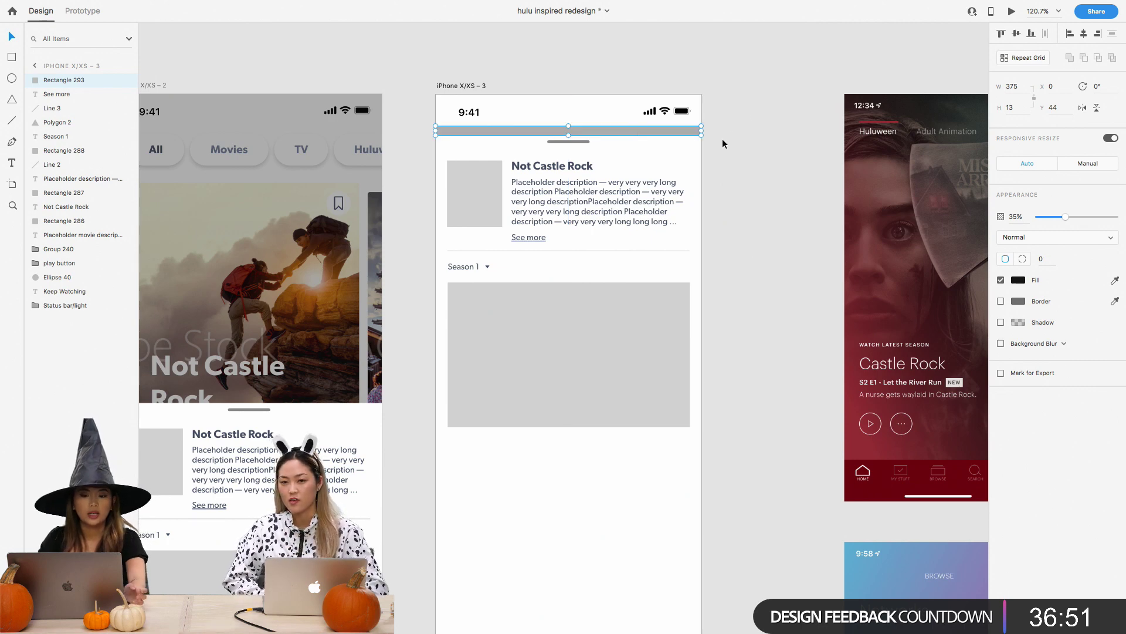
click(714, 164)
Review the expanded details layout on iPhone X/XS – 3 and compare it with the original Hulu Castle Rock screens
scroll(714, 164, down, 3)
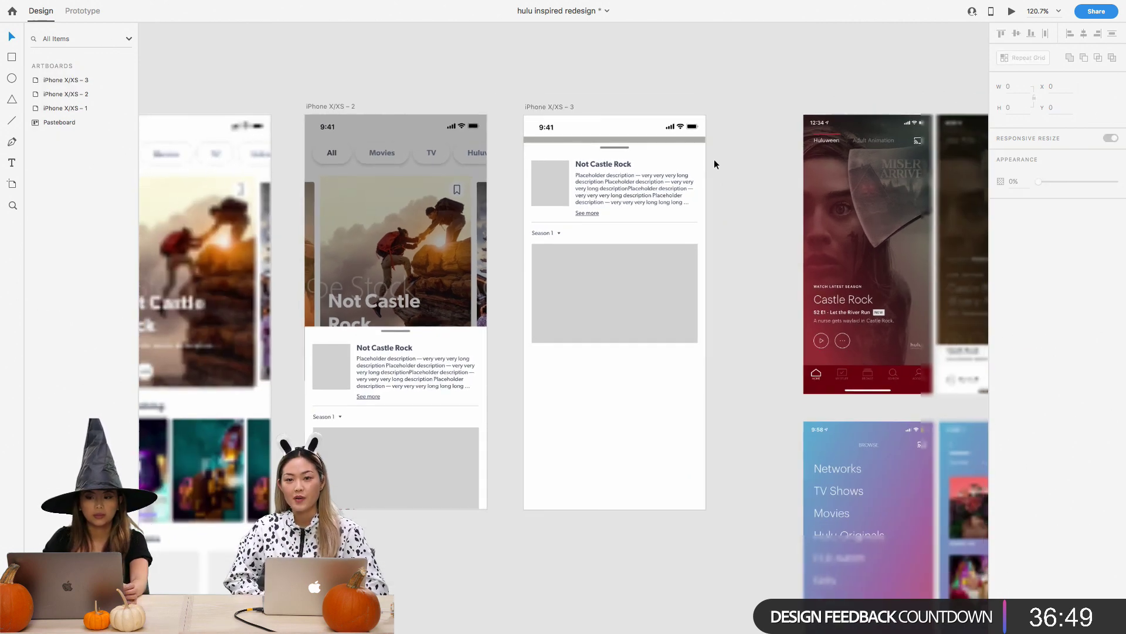
scroll(715, 164, up, 3)
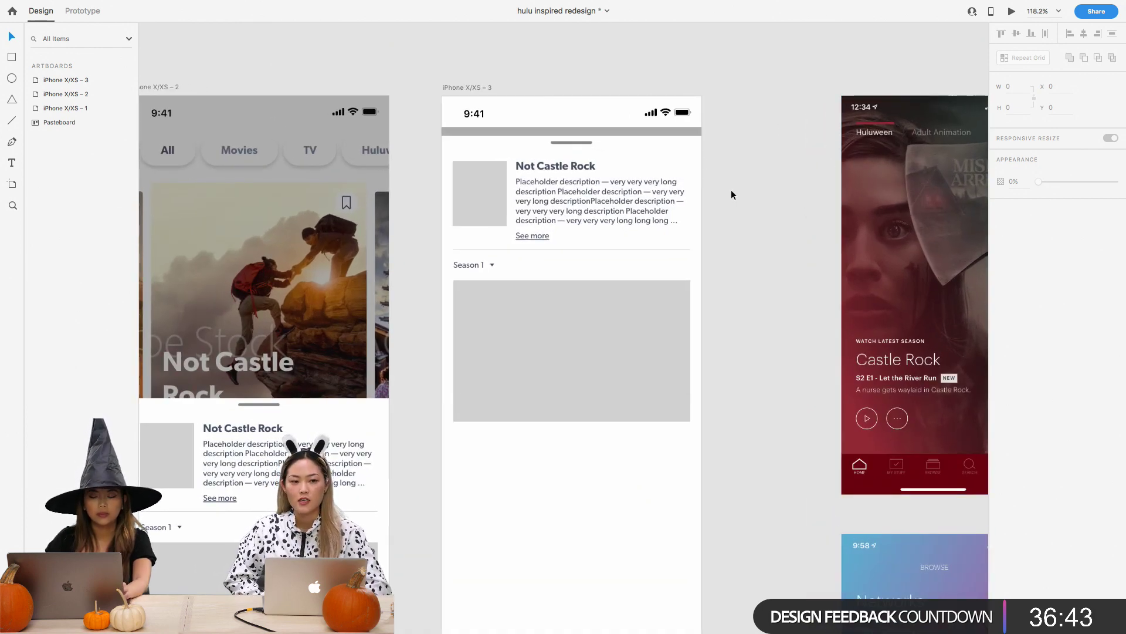
scroll(731, 189, down, 2)
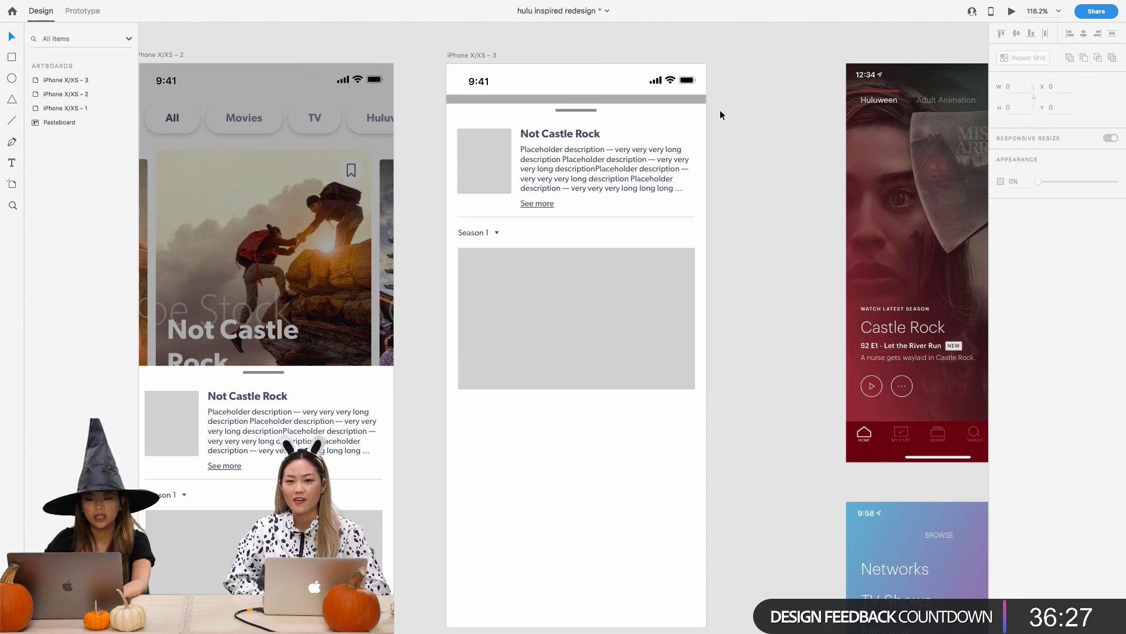
scroll(720, 110, down, 3)
scroll(719, 110, up, 3)
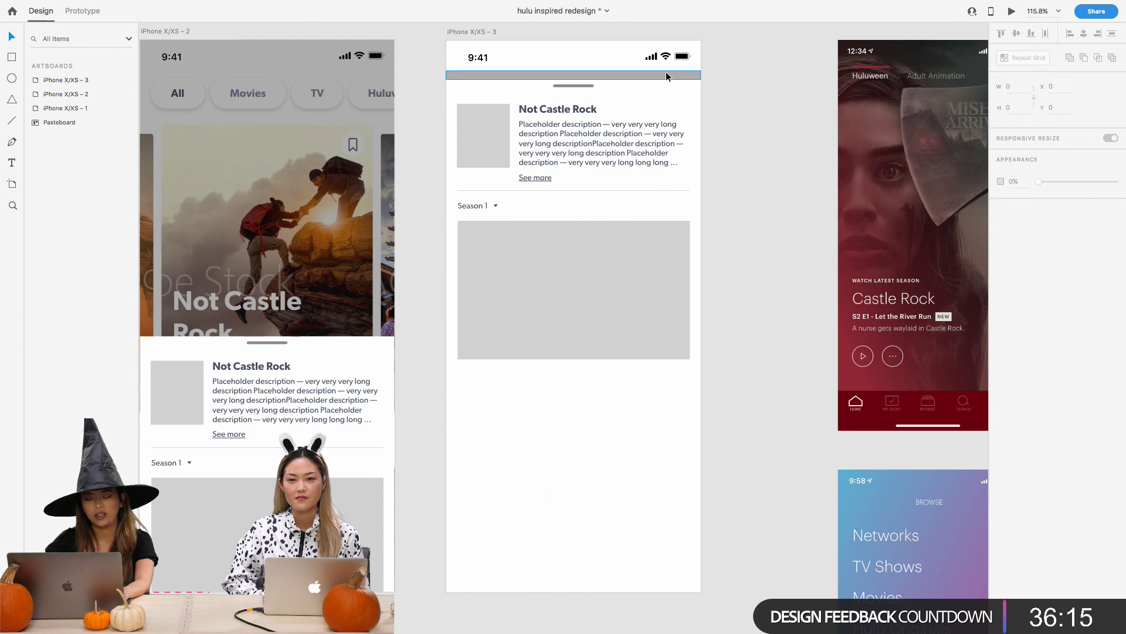
scroll(708, 125, right, 3)
scroll(708, 125, down, 1)
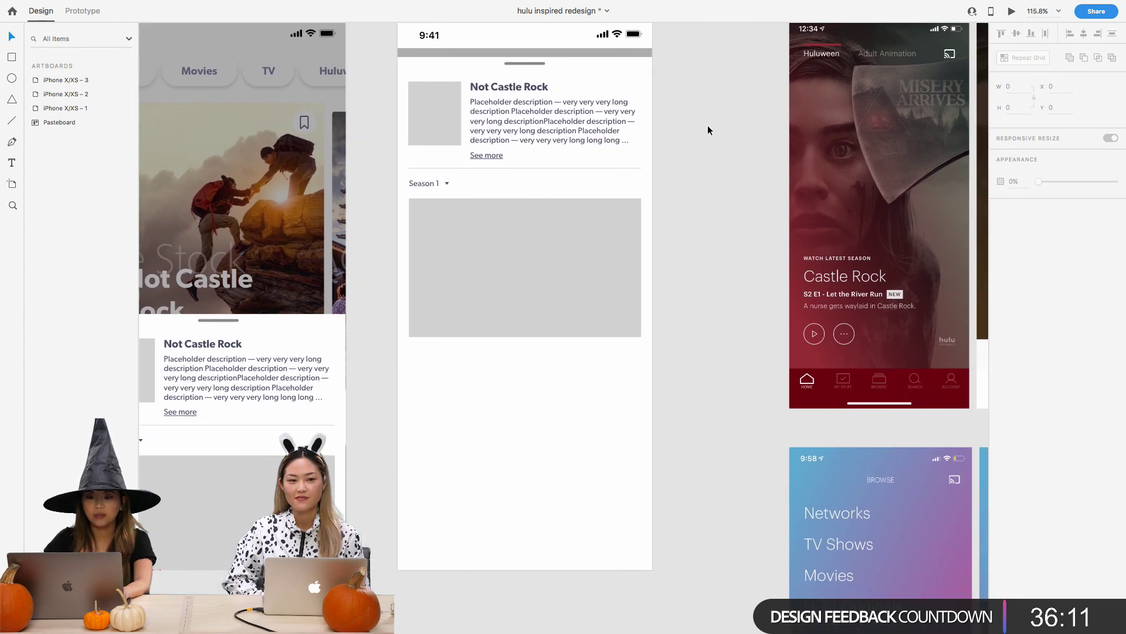
scroll(716, 142, right, 1)
scroll(715, 142, down, 1)
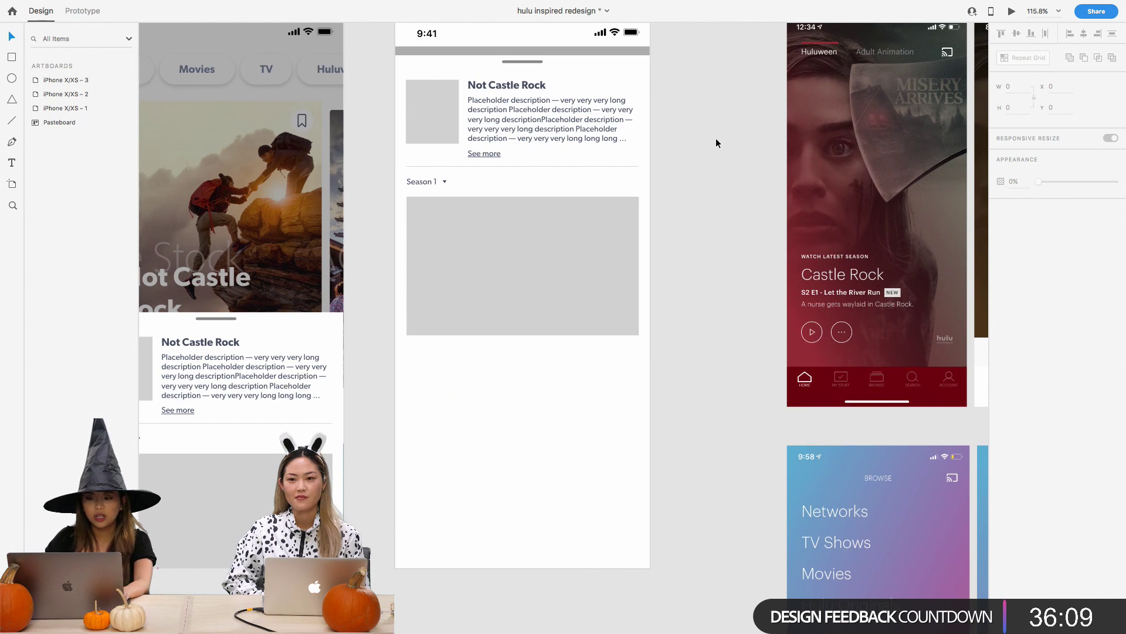
scroll(715, 139, right, 10)
scroll(716, 139, up, 1)
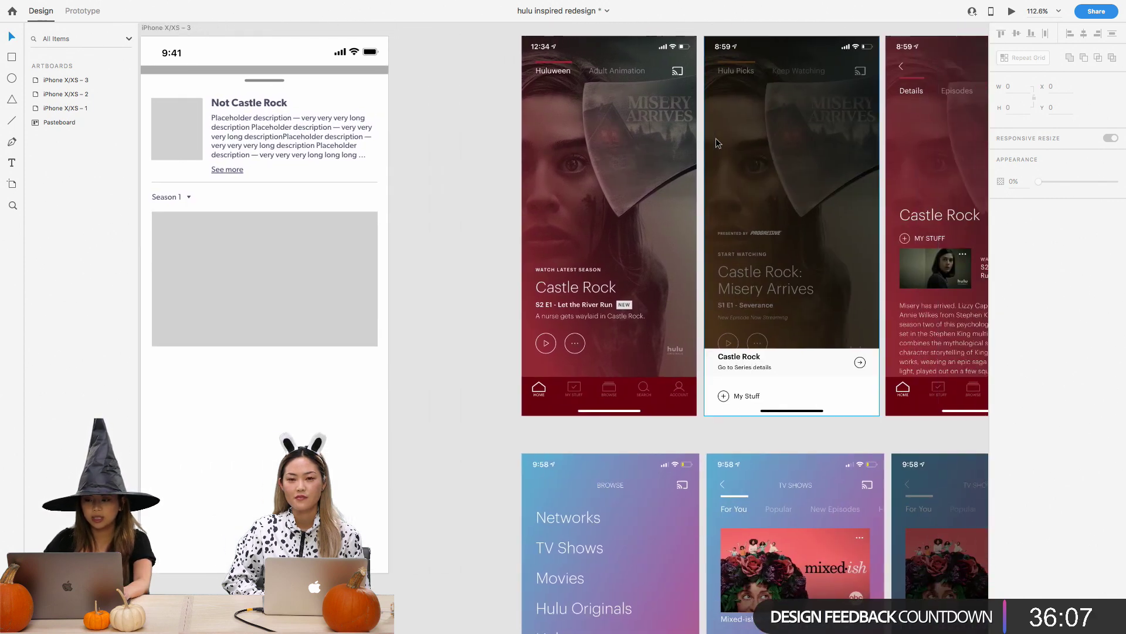
Examine the original Hulu Castle Rock, Browse, TV Shows and Search screens as references for the redesign
scroll(811, 157, right, 10)
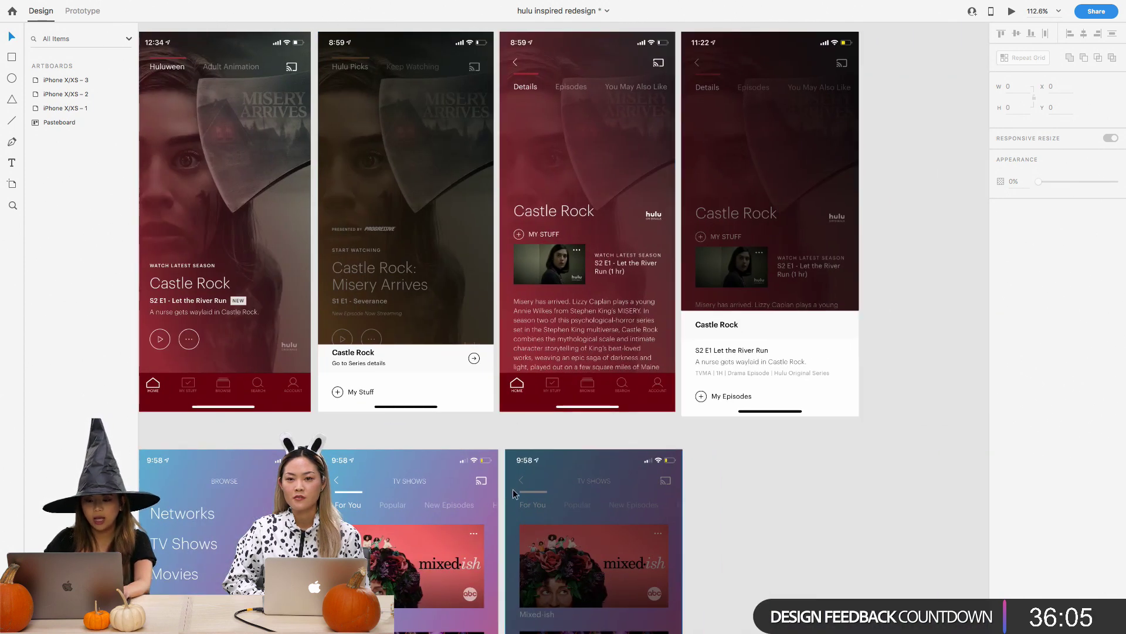
right_click(530, 272)
click(892, 217)
click(891, 217)
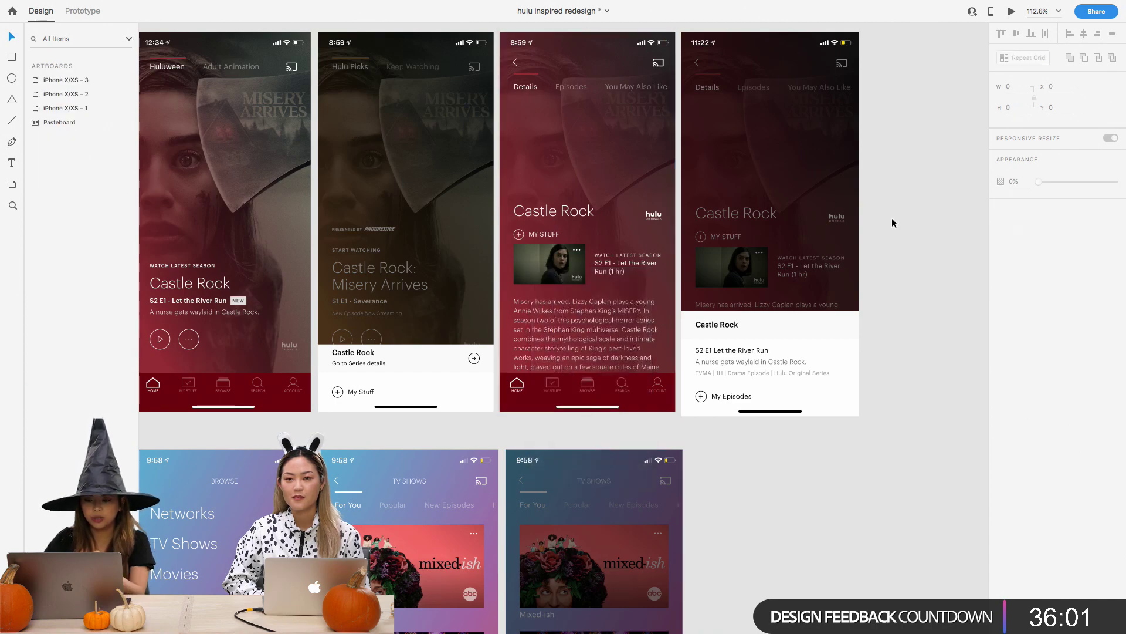
scroll(891, 217, down, 5)
scroll(893, 223, down, 5)
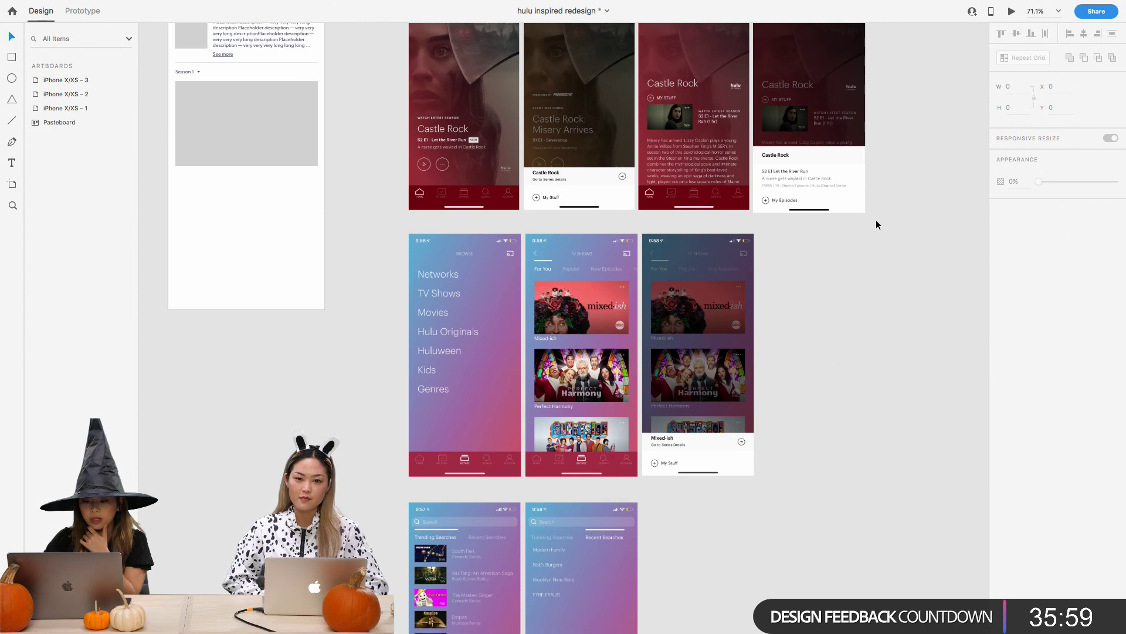
scroll(645, 316, up, 5)
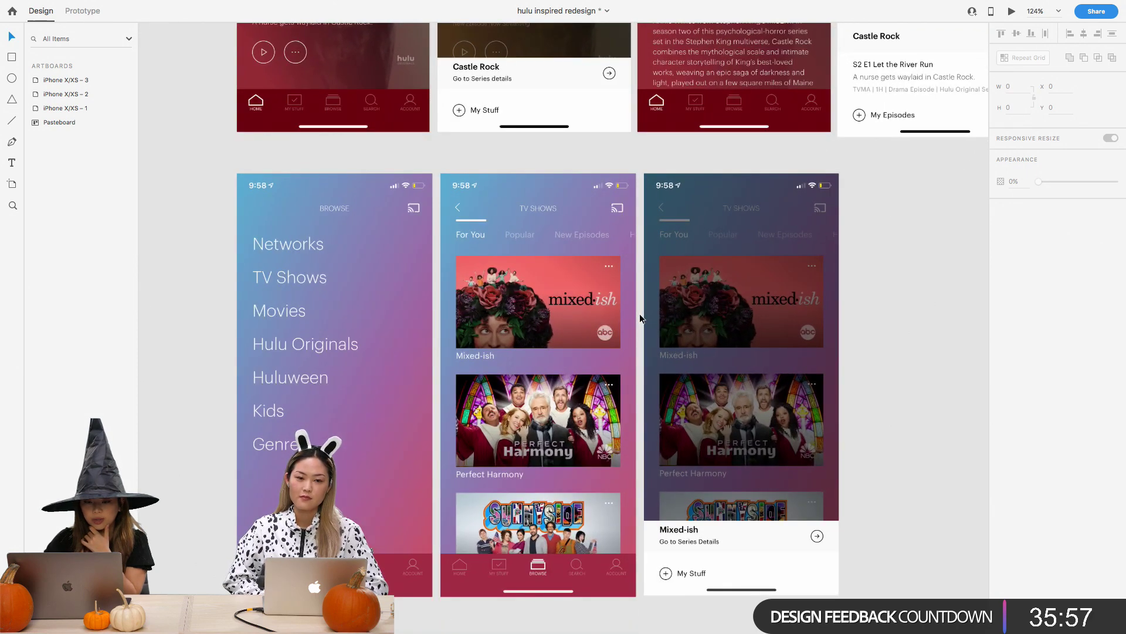
scroll(583, 336, down, 3)
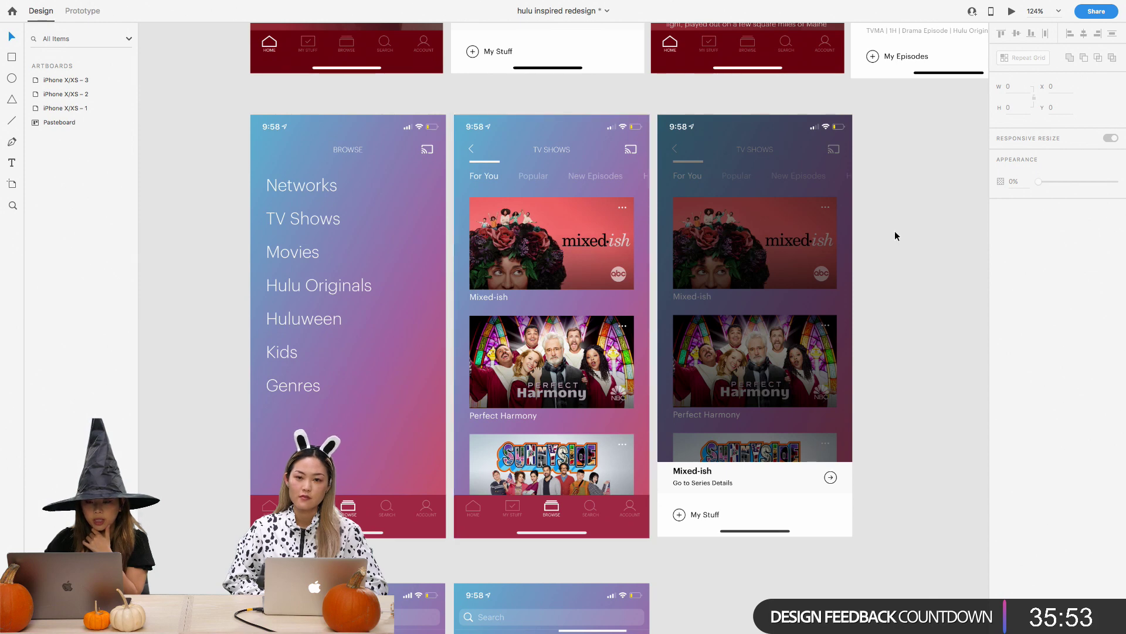
scroll(896, 236, up, 3)
scroll(895, 235, left, 5)
scroll(895, 235, down, 2)
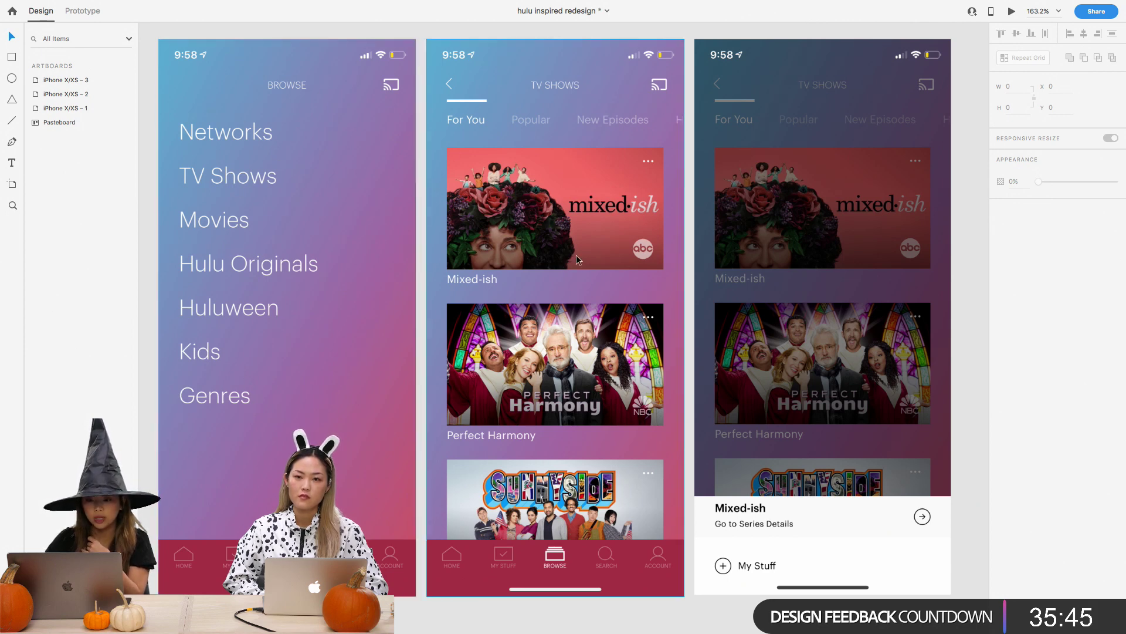
scroll(666, 366, right, 2)
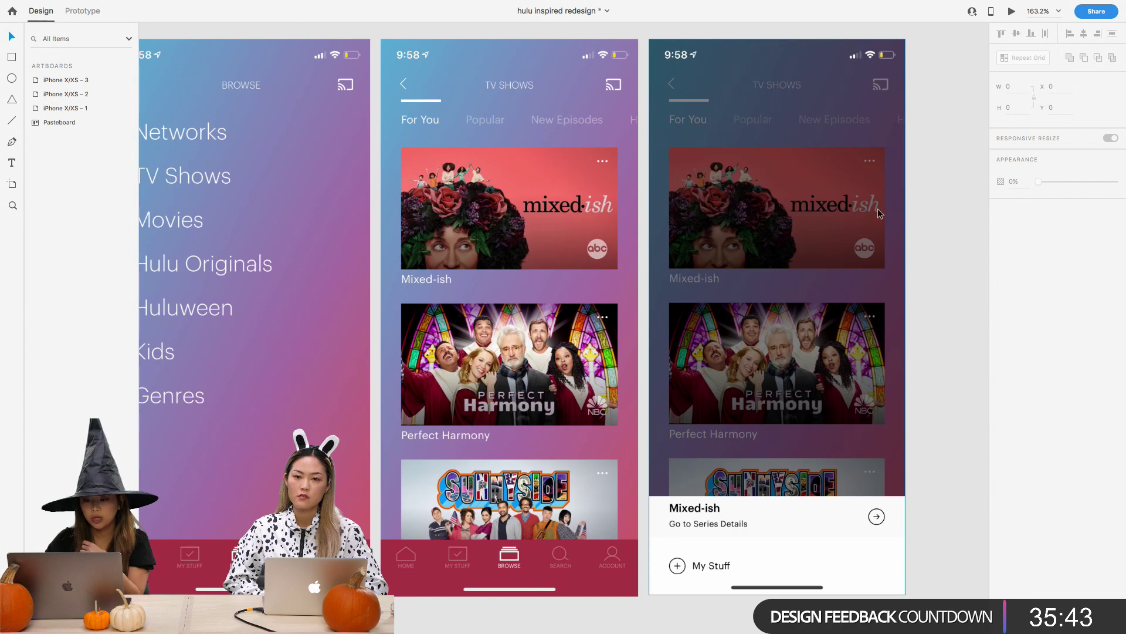
scroll(848, 170, down, 5)
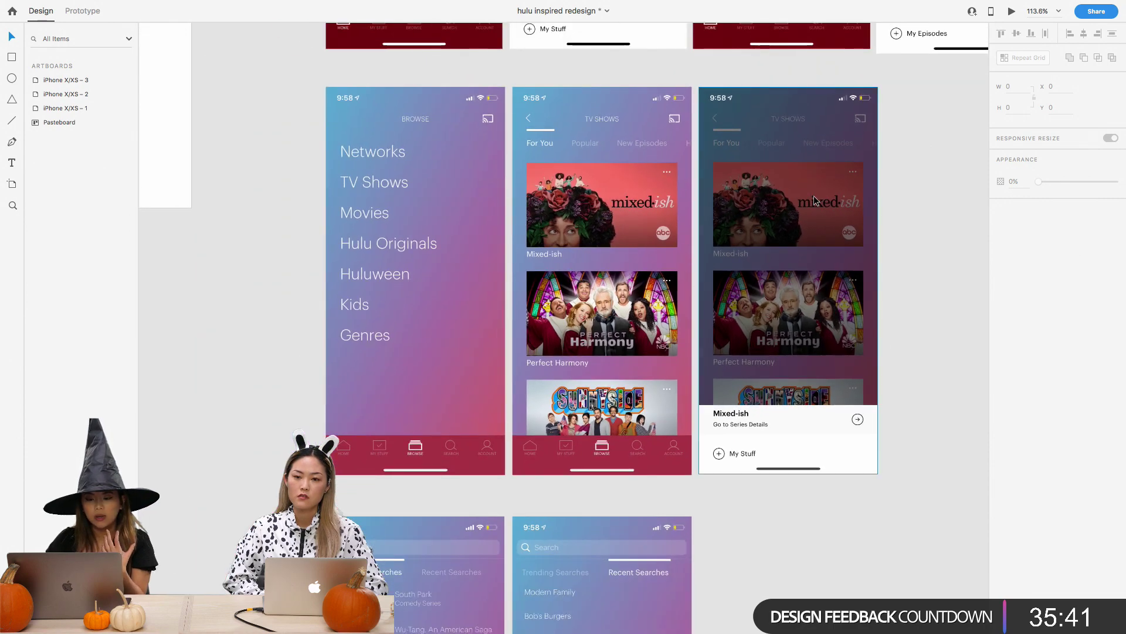
scroll(687, 460, down, 2)
scroll(558, 522, up, 5)
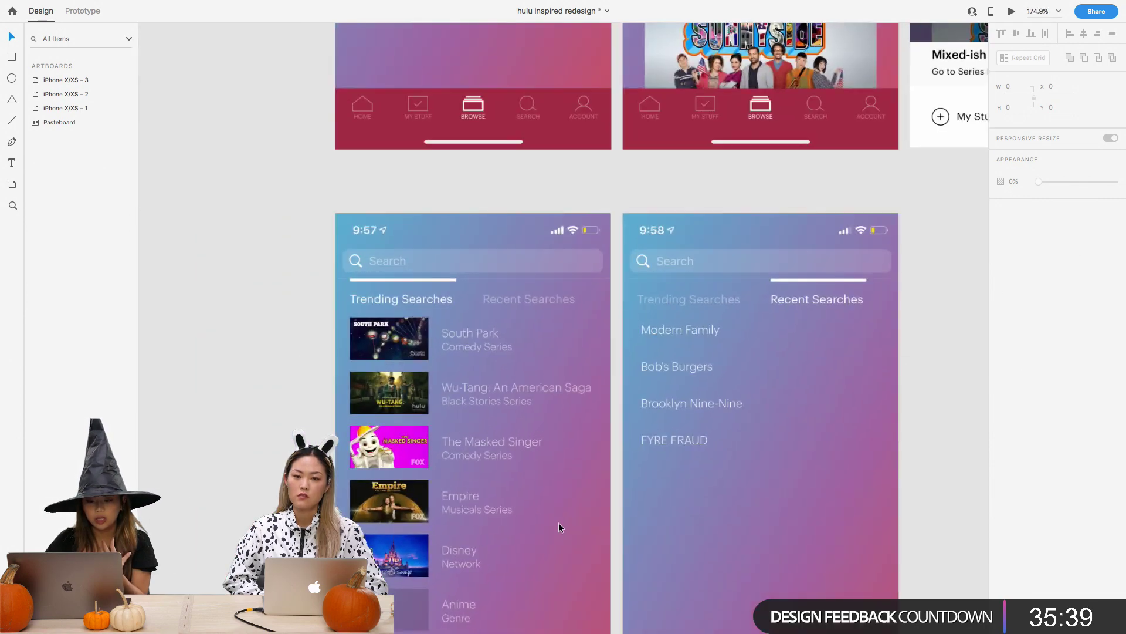
scroll(559, 522, up, 3)
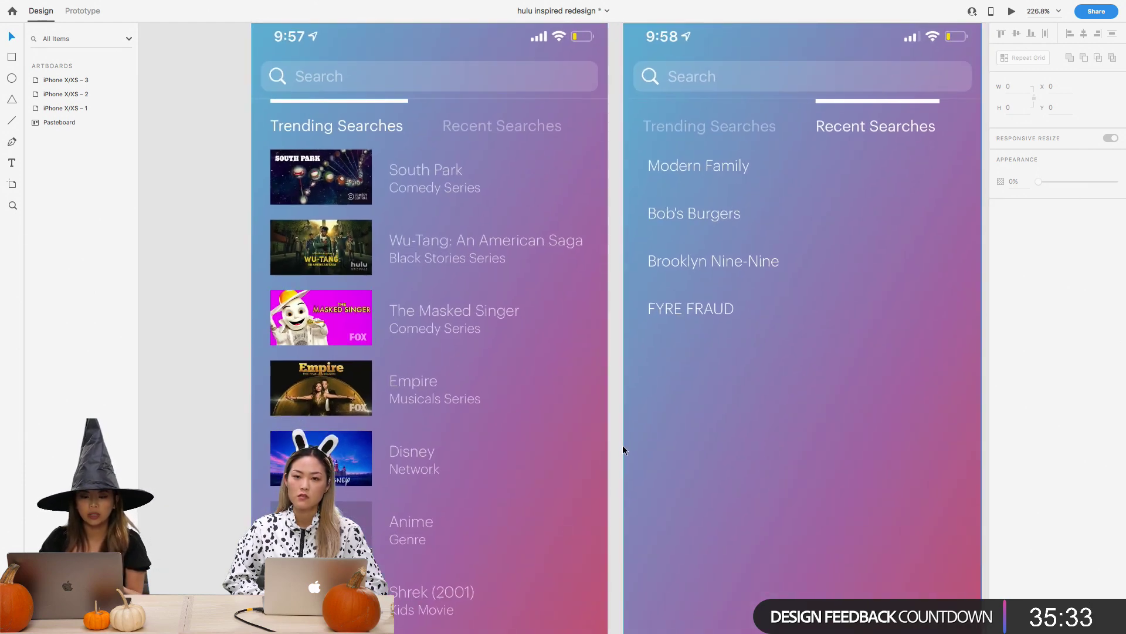
scroll(622, 446, down, 3)
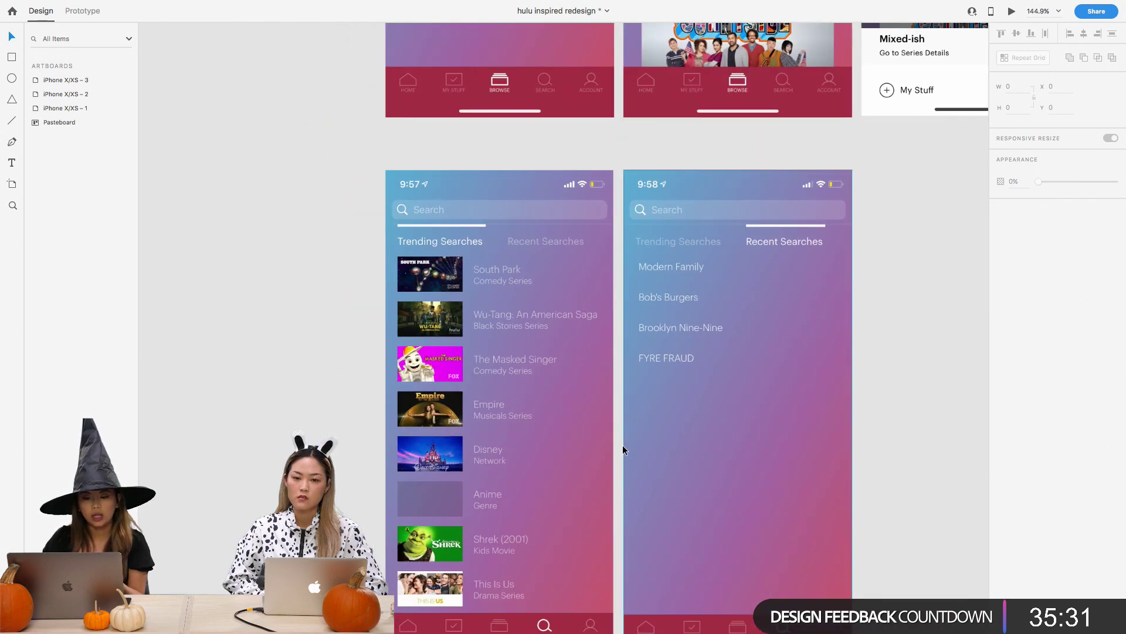
scroll(622, 449, down, 3)
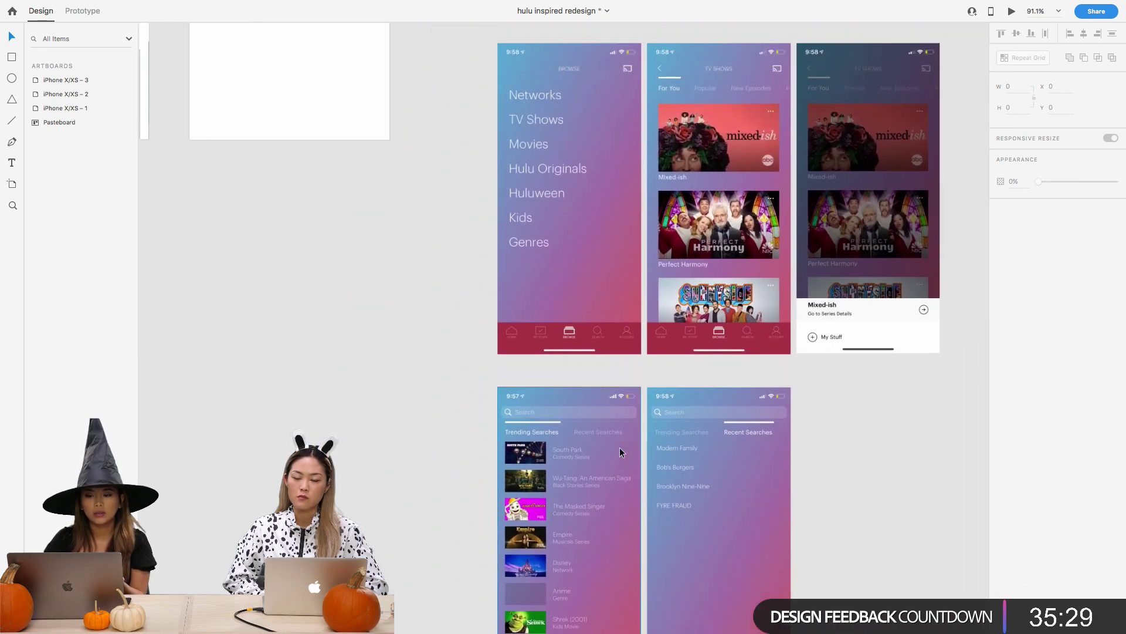
Compare the Not Castle Rock details layout on iPhone X/XS – 3 with the original Castle Rock screens
scroll(615, 357, up, 5)
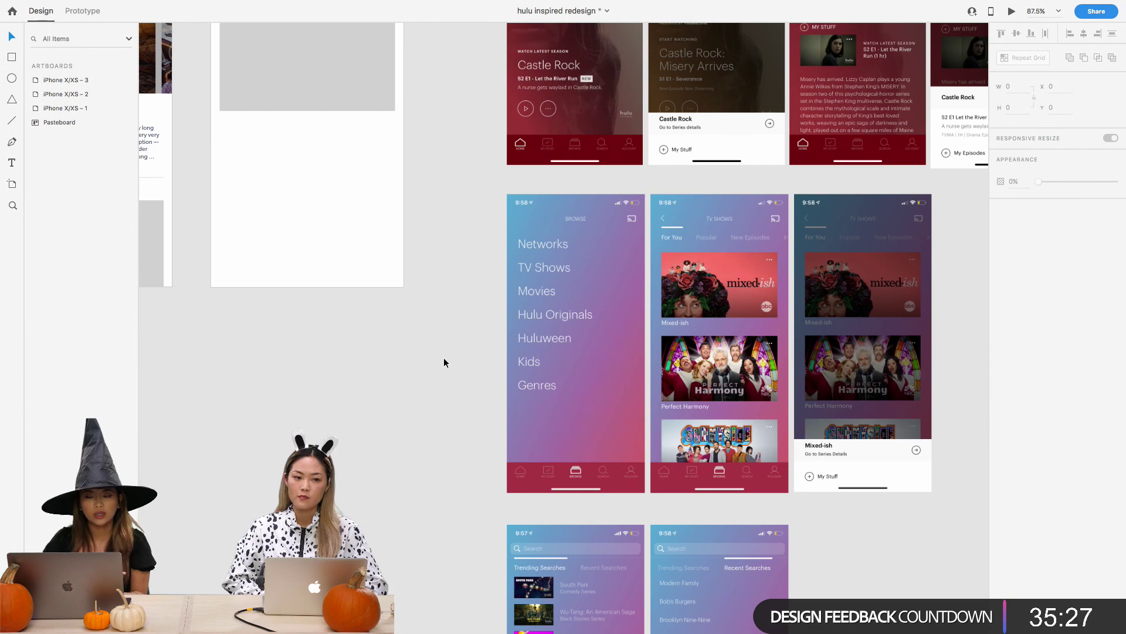
scroll(444, 362, left, 2)
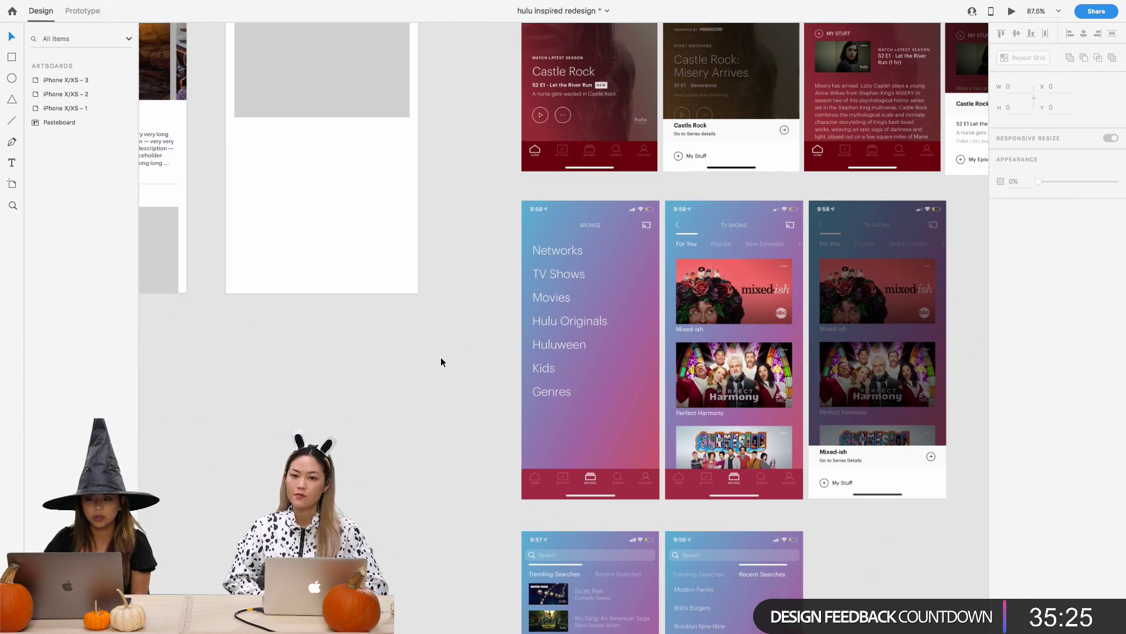
scroll(441, 357, up, 4)
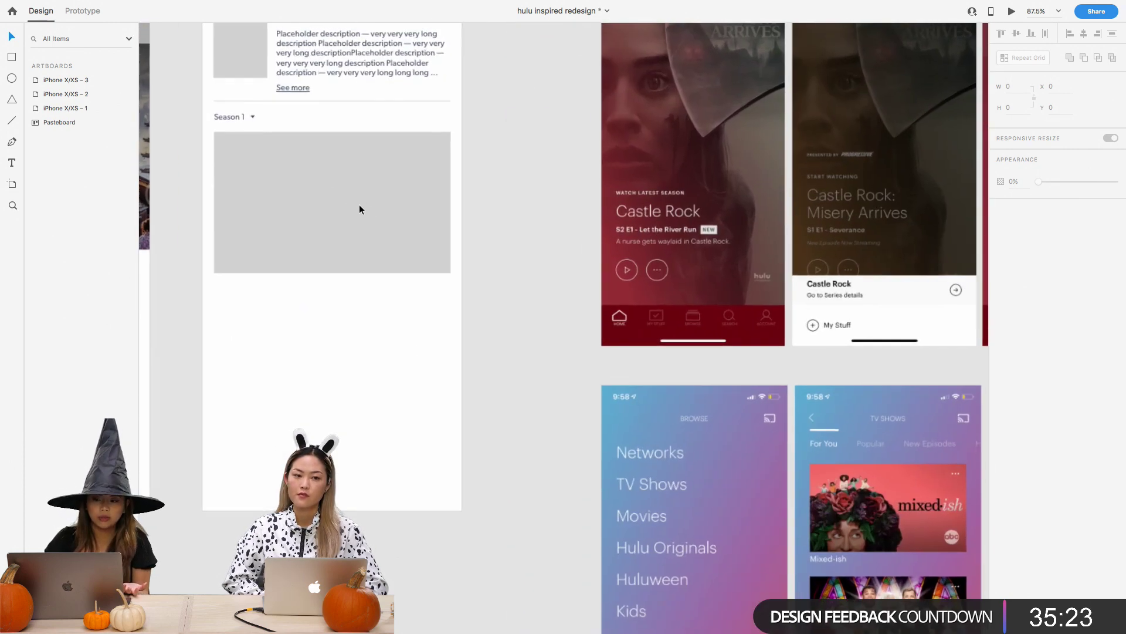
scroll(359, 209, up, 2)
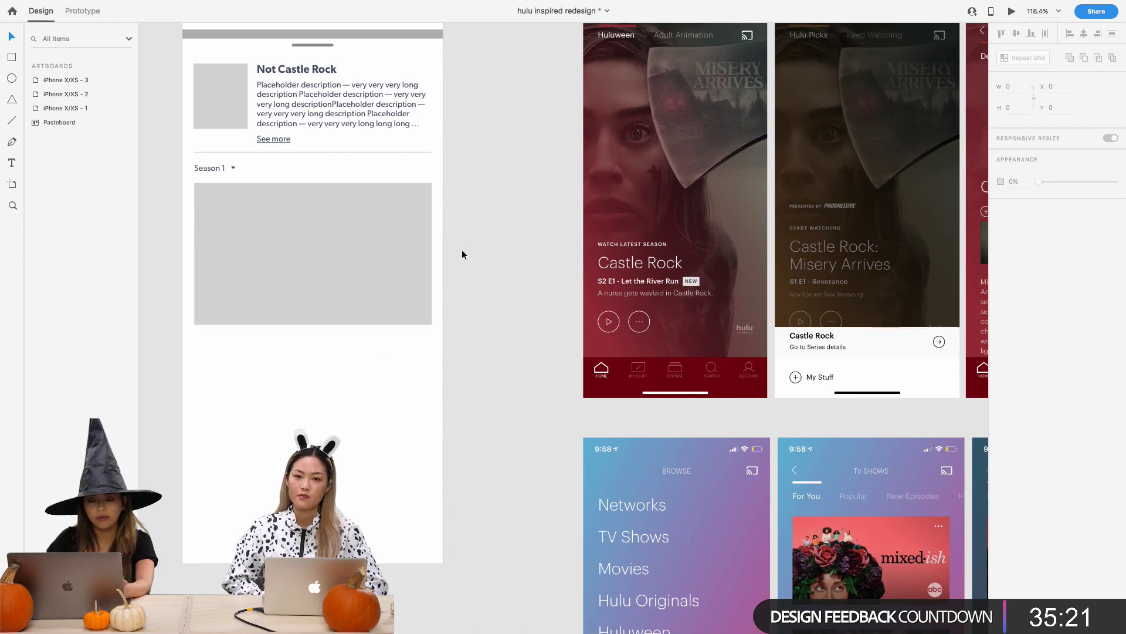
scroll(445, 220, right, 5)
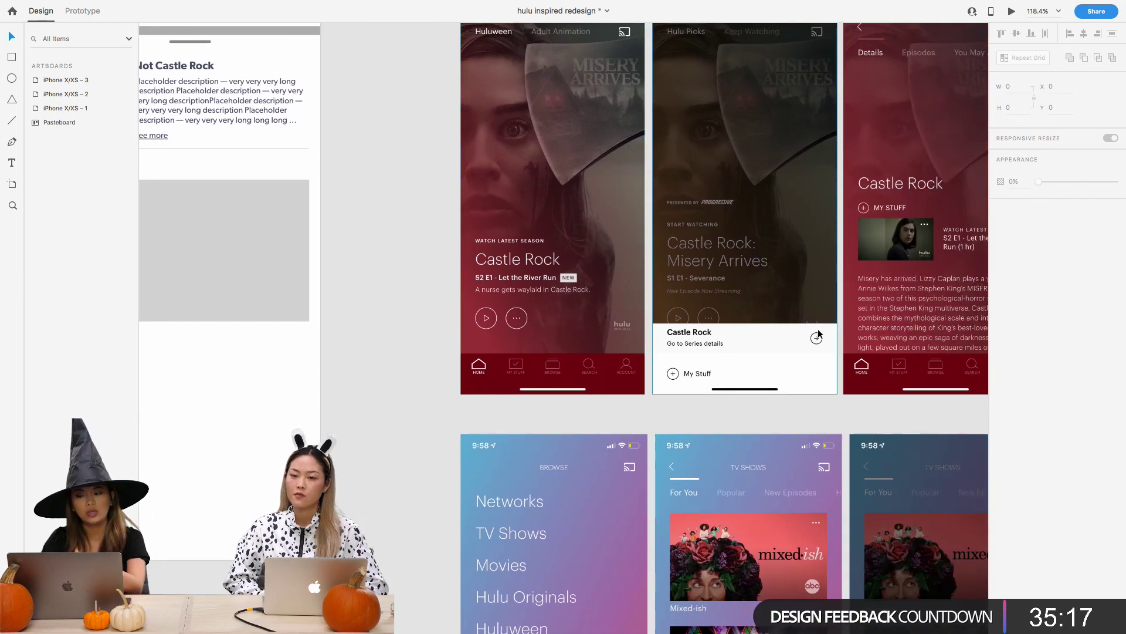
scroll(396, 288, left, 6)
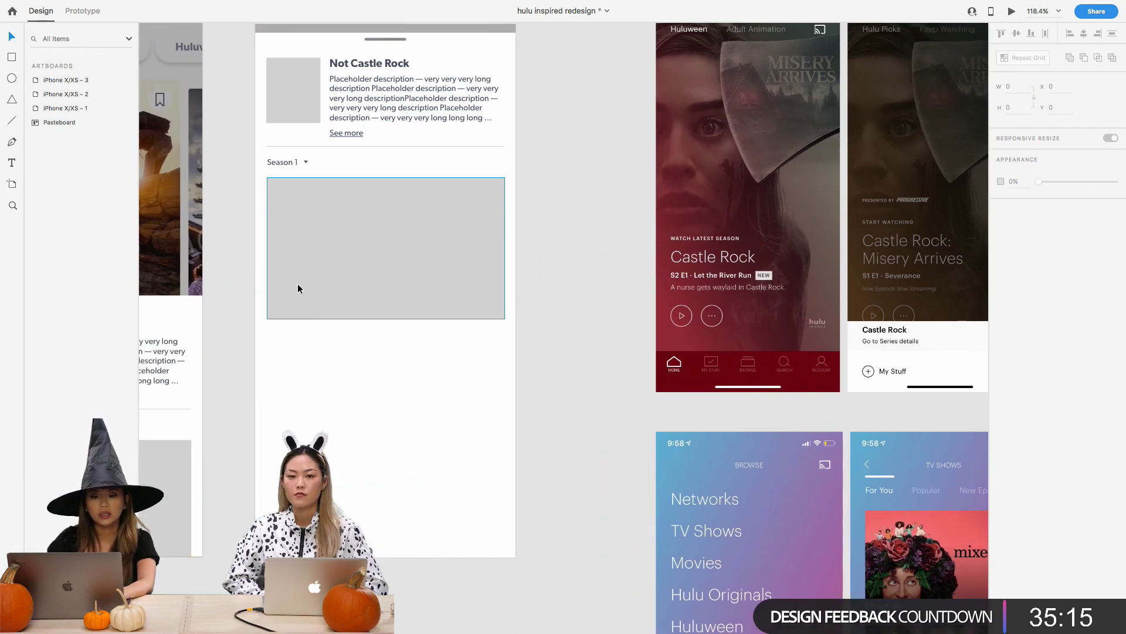
scroll(289, 300, left, 3)
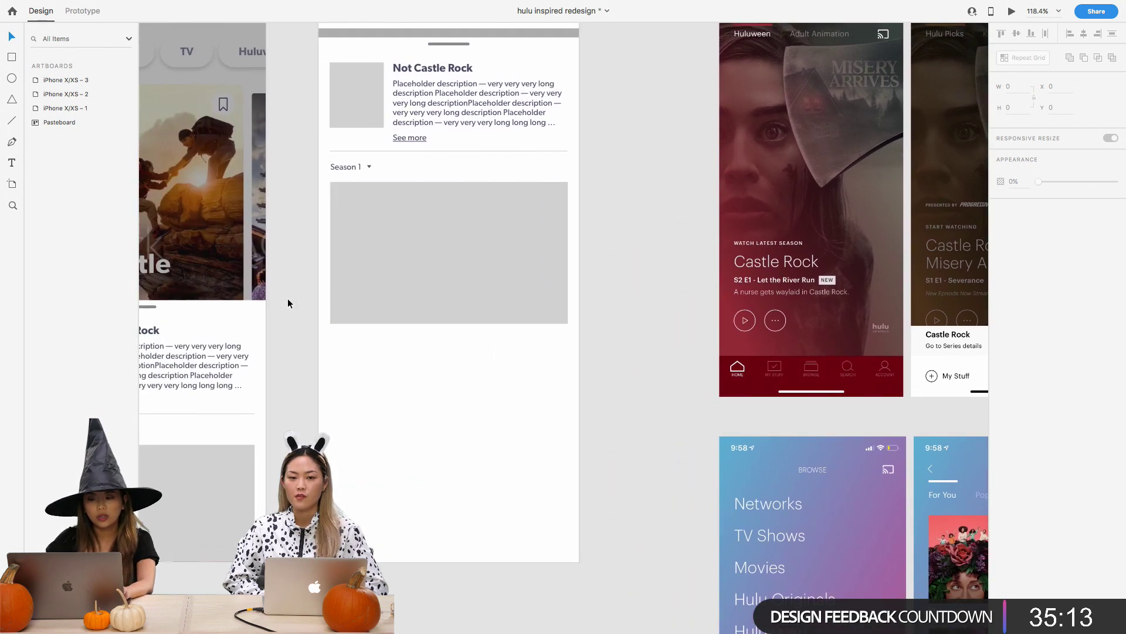
scroll(288, 300, up, 3)
scroll(287, 303, up, 1)
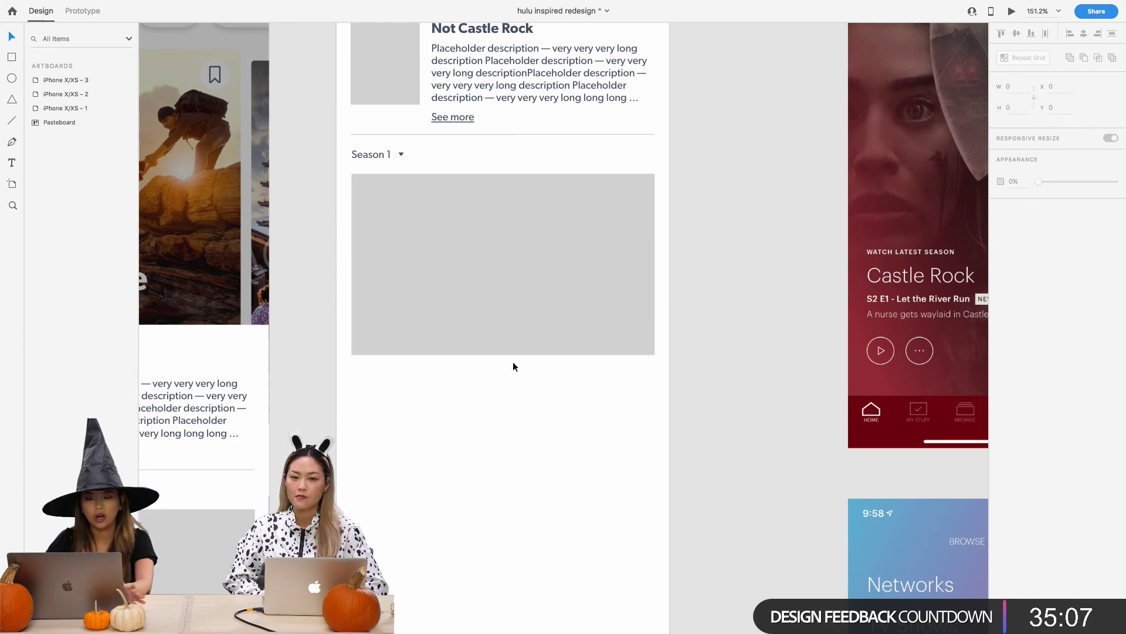
scroll(512, 361, down, 5)
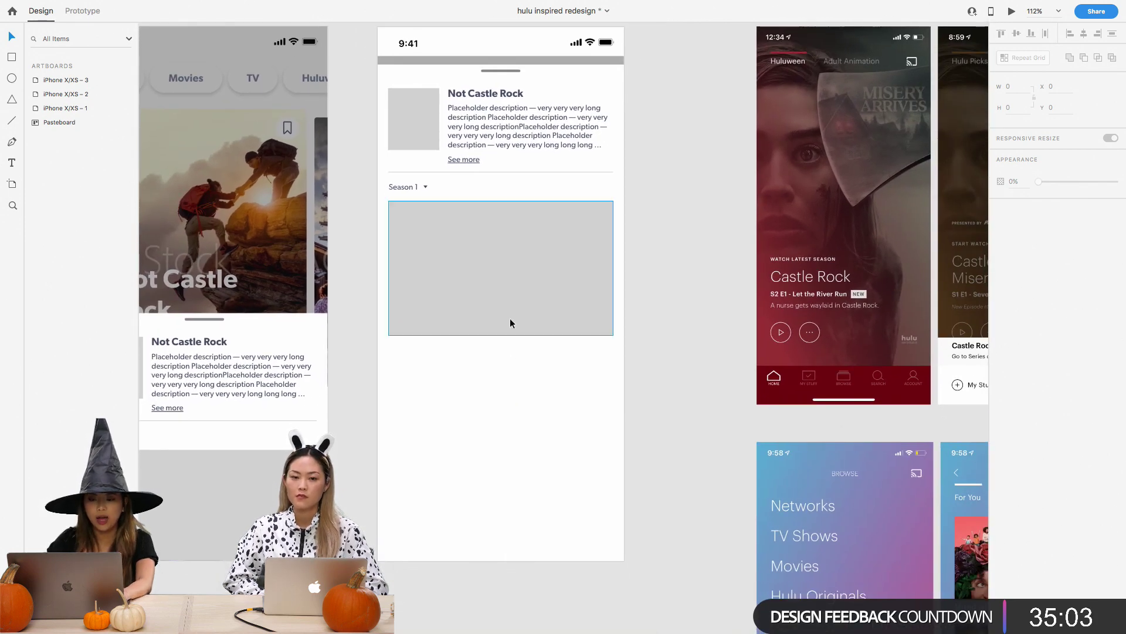
Duplicate the Not Castle Rock title, place the copy below the large gray rectangle at X 17, Y 477, and change its text to S1E1
click(469, 94)
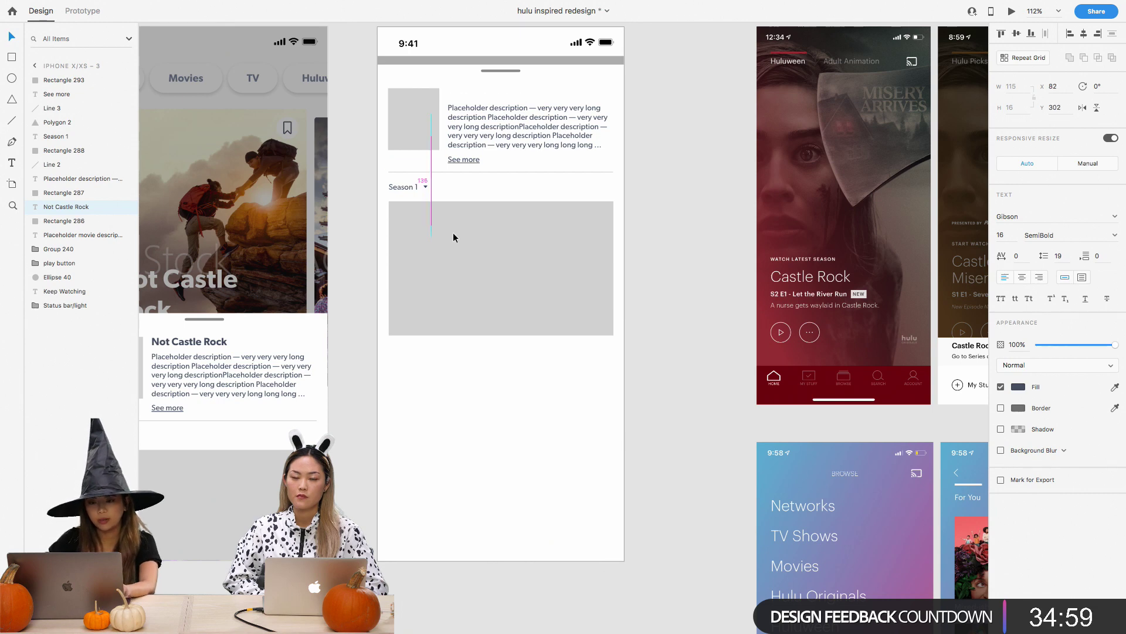
key(super+d)
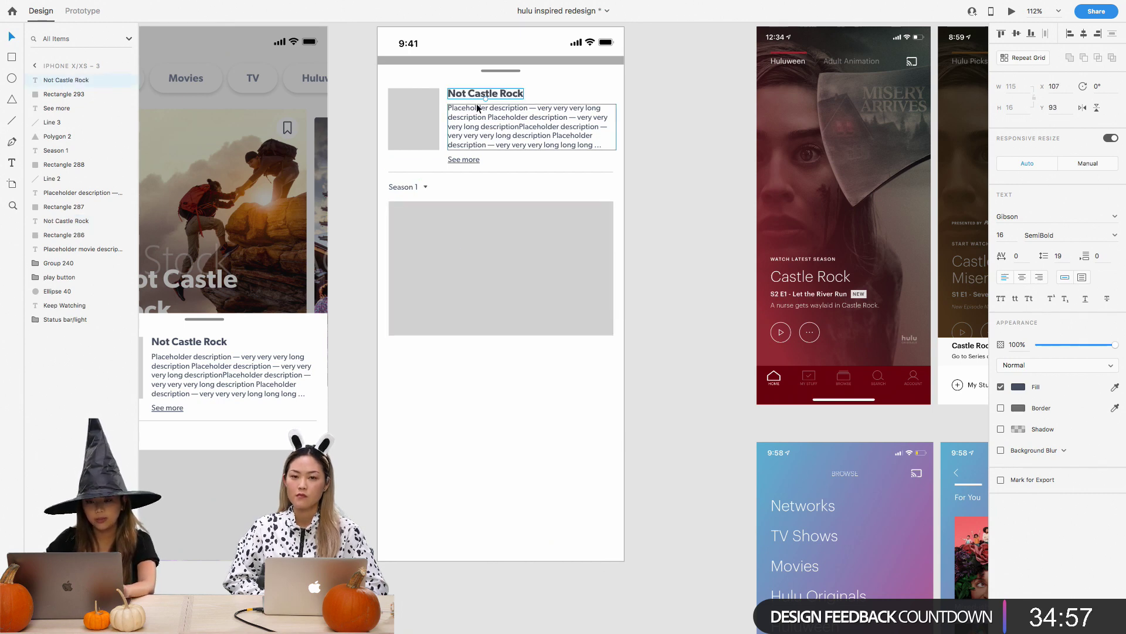
drag(469, 96, 416, 346)
double_click(416, 347)
text(S)
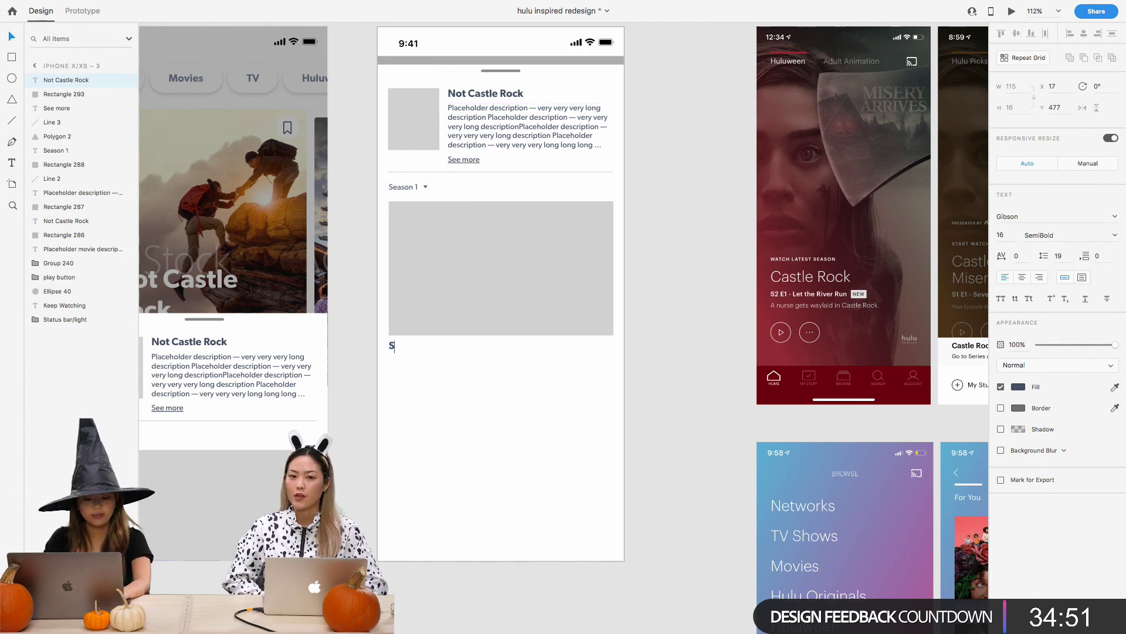
text(1E1)
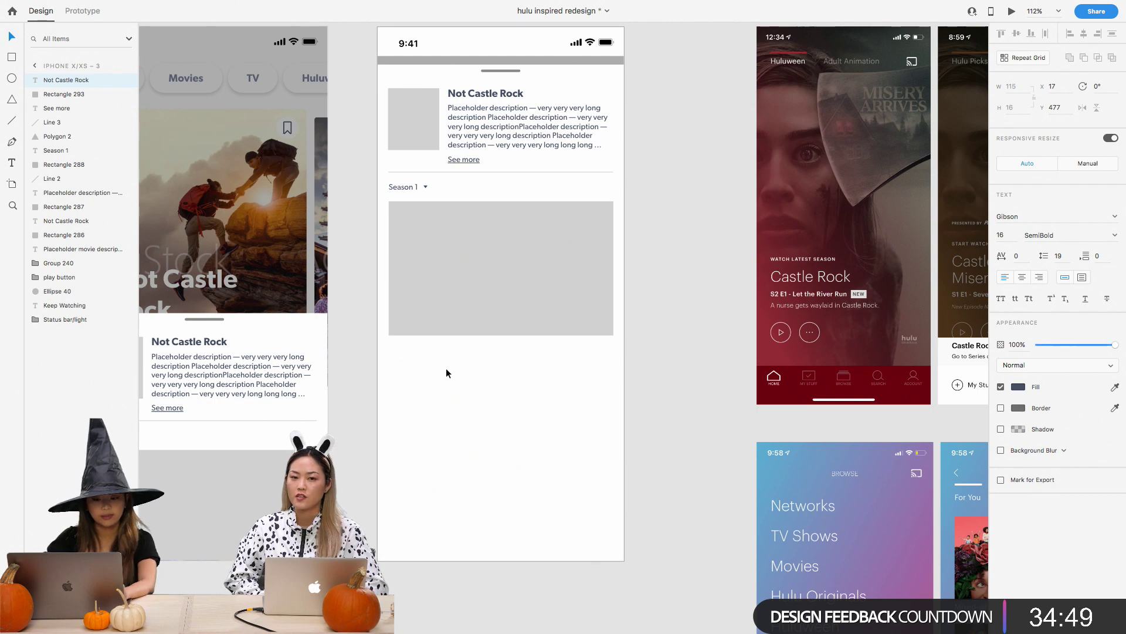
key(Escape)
click(446, 373)
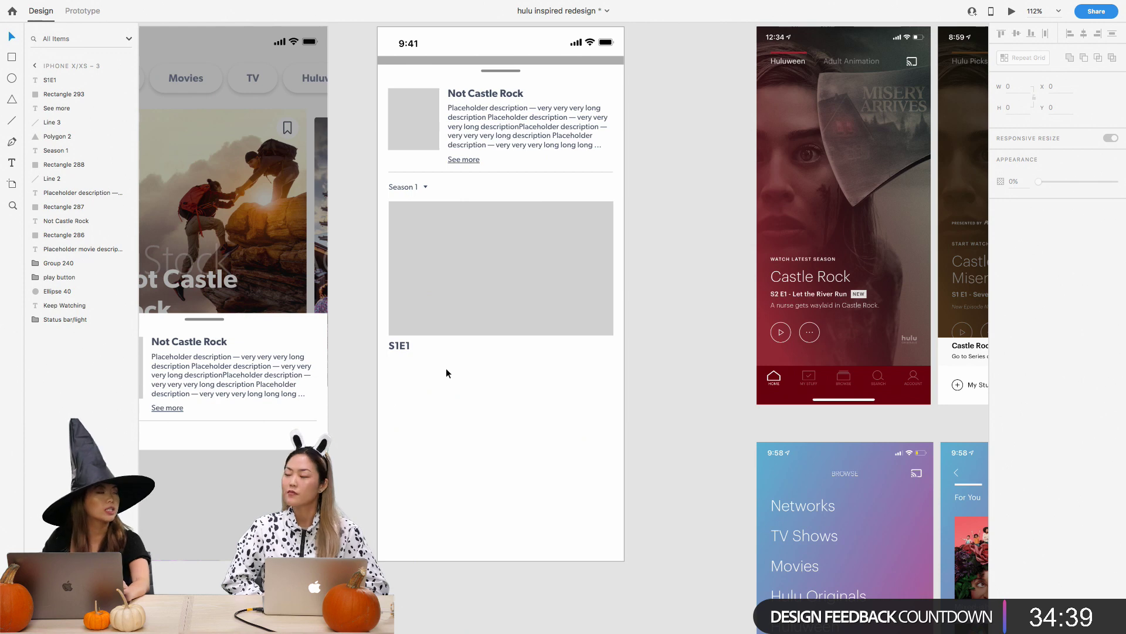
scroll(446, 368, right, 3)
scroll(446, 368, up, 1)
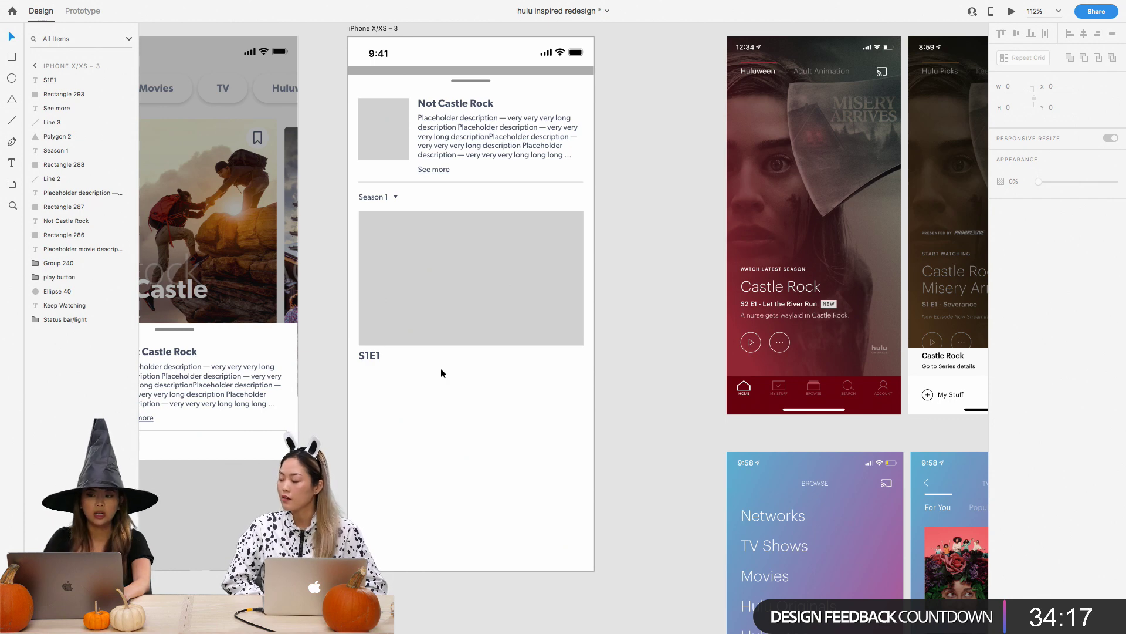
scroll(424, 413, up, 3)
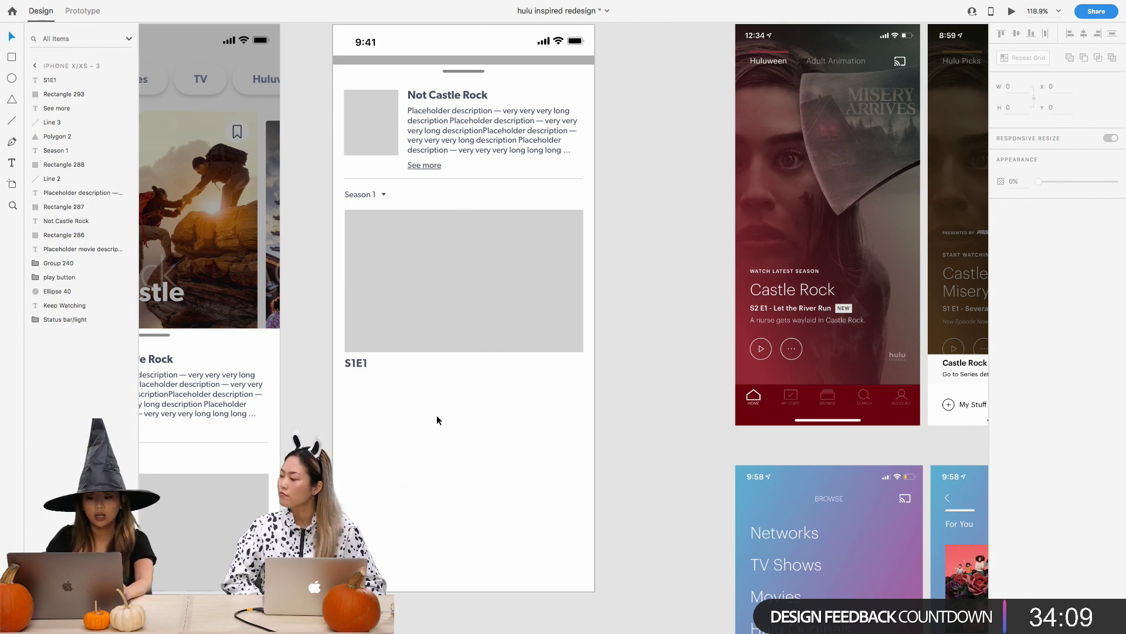
scroll(436, 414, right, 2)
scroll(436, 414, down, 1)
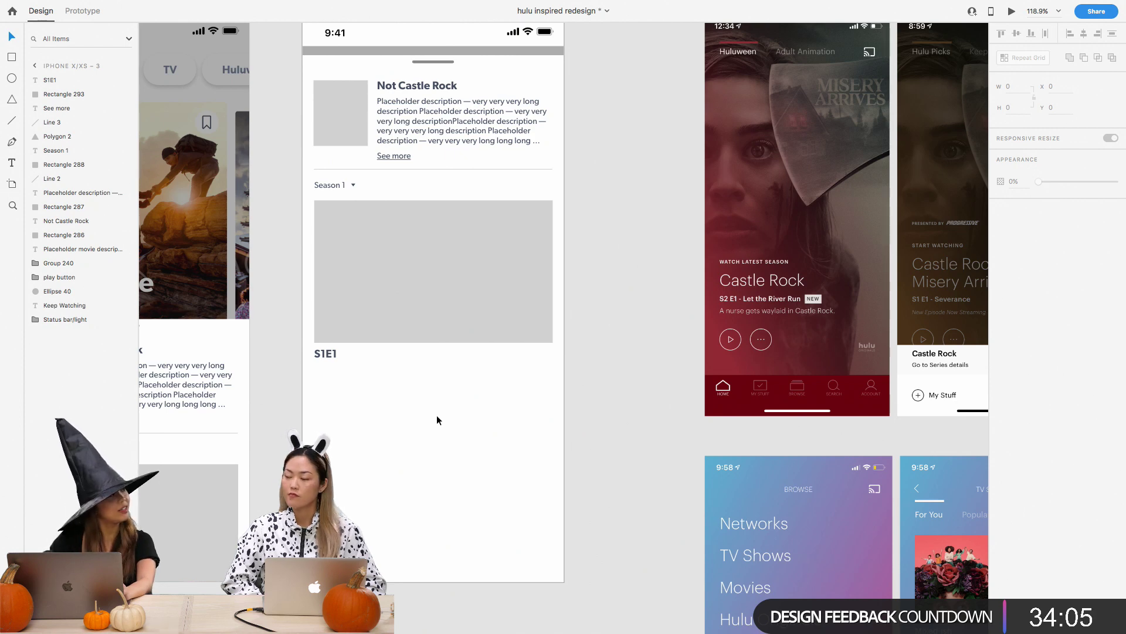
scroll(436, 420, right, 1)
scroll(437, 420, up, 1)
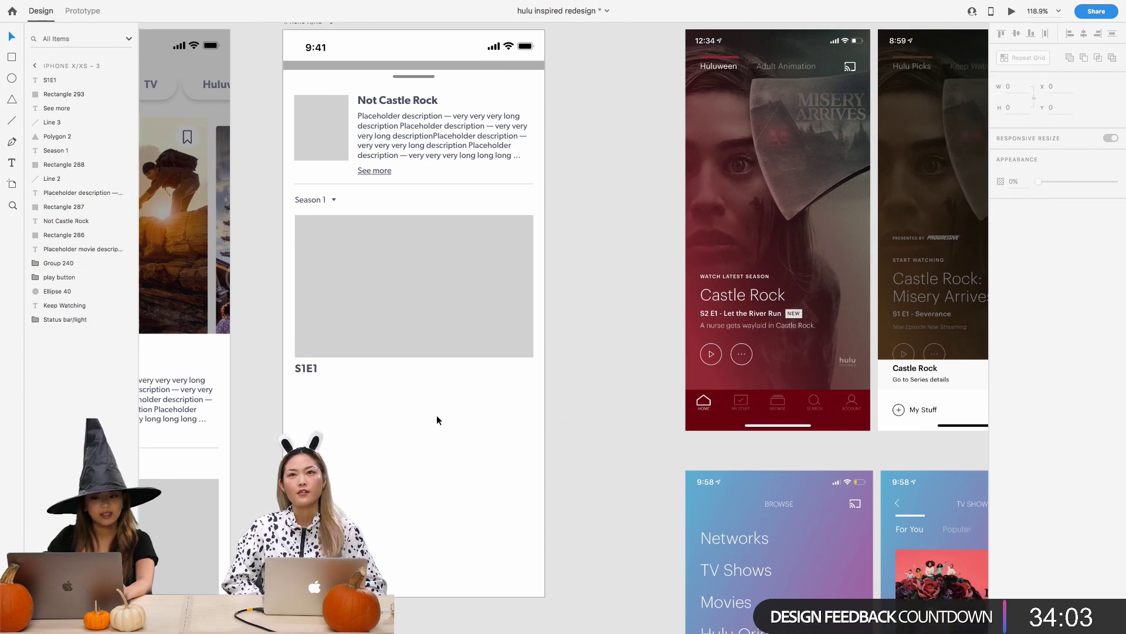
Duplicate the large gray rectangle with its S1E1 label and place the copies 12 below the original label at Y 505
drag(299, 399, 473, 279)
click(564, 259)
click(463, 280)
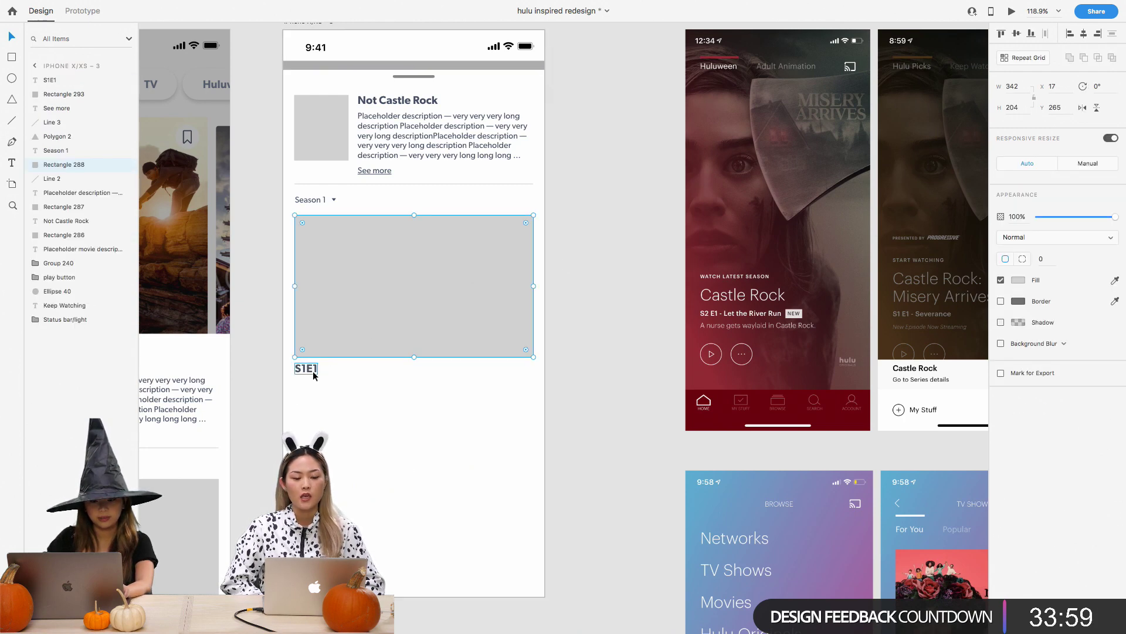
shift+click(305, 368)
key(super+d)
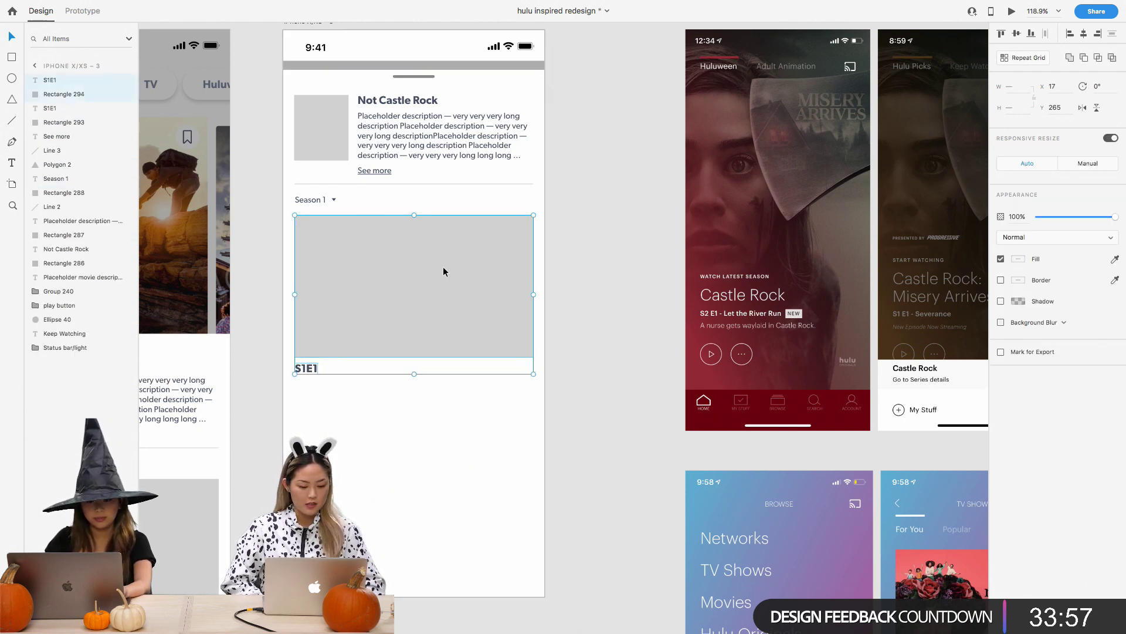
drag(443, 267, 451, 433)
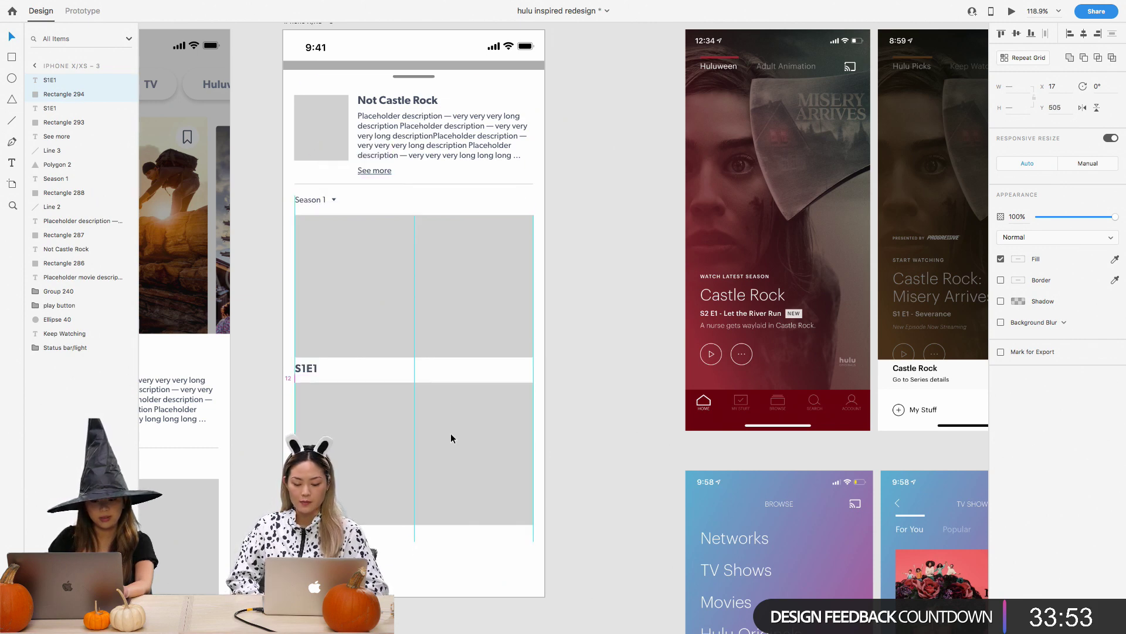
Extend the label below the first gray thumbnail to read S1E1 - episode title
click(306, 369)
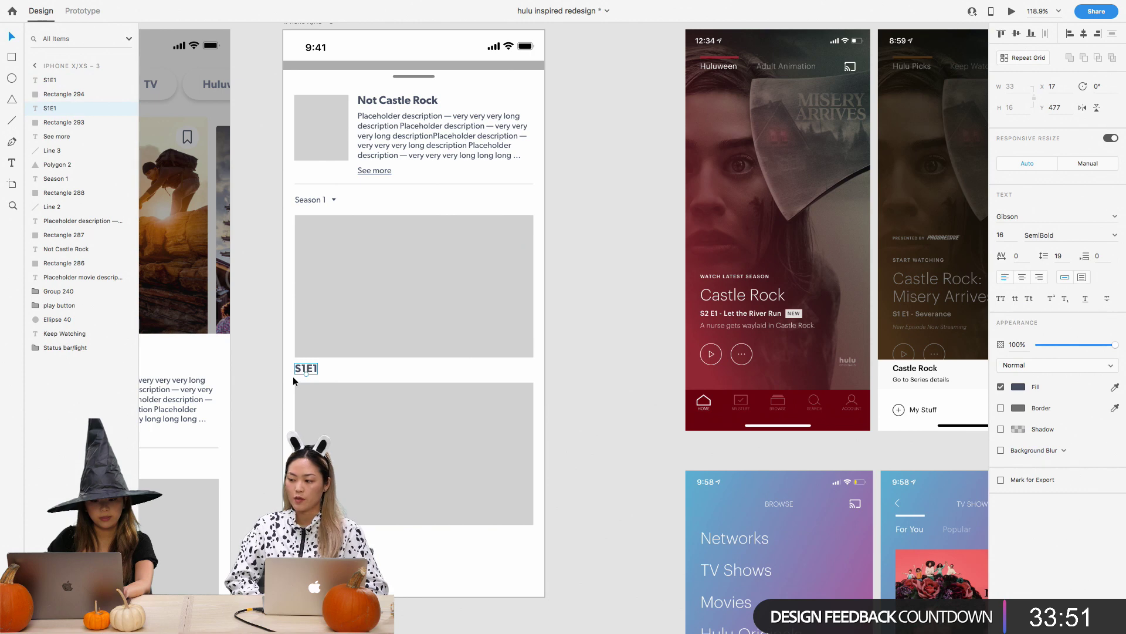
double_click(306, 369)
key(Right)
text(-)
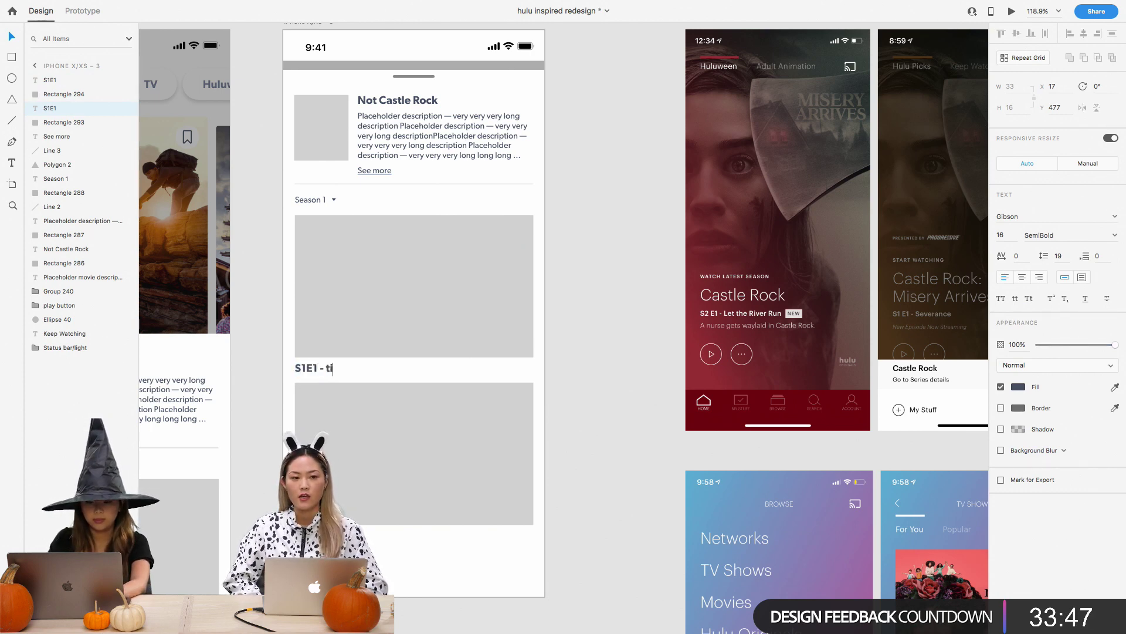
text( es)
key(BackSpace)
text(pisode title)
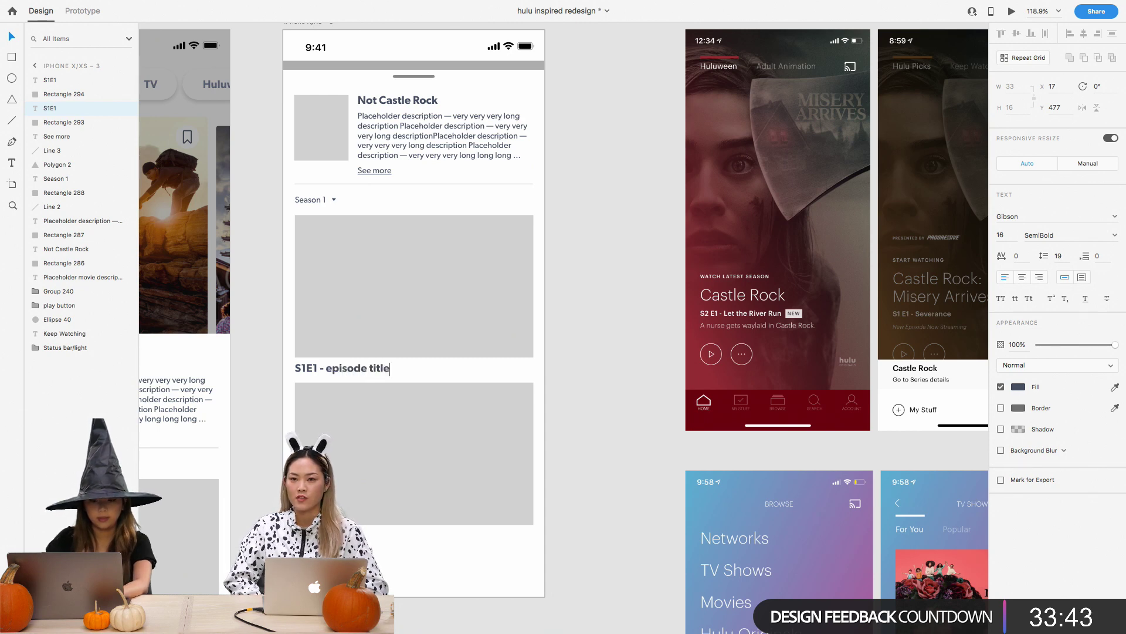
key(Escape)
Change the label below the second gray thumbnail to S1E2 - episode title
double_click(306, 535)
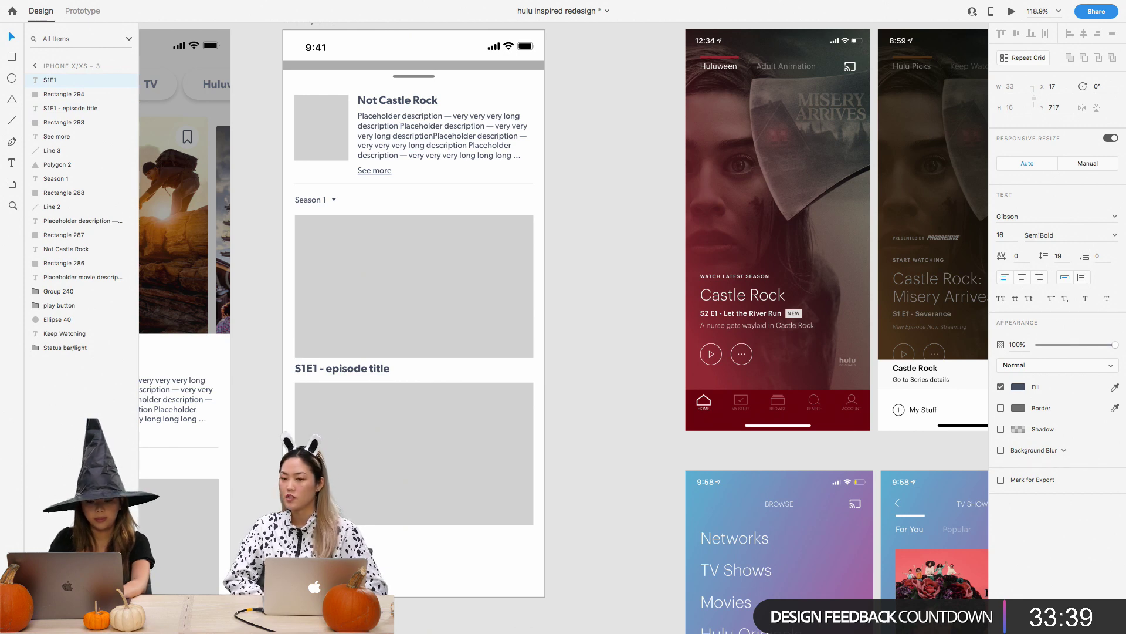
text(- episode title)
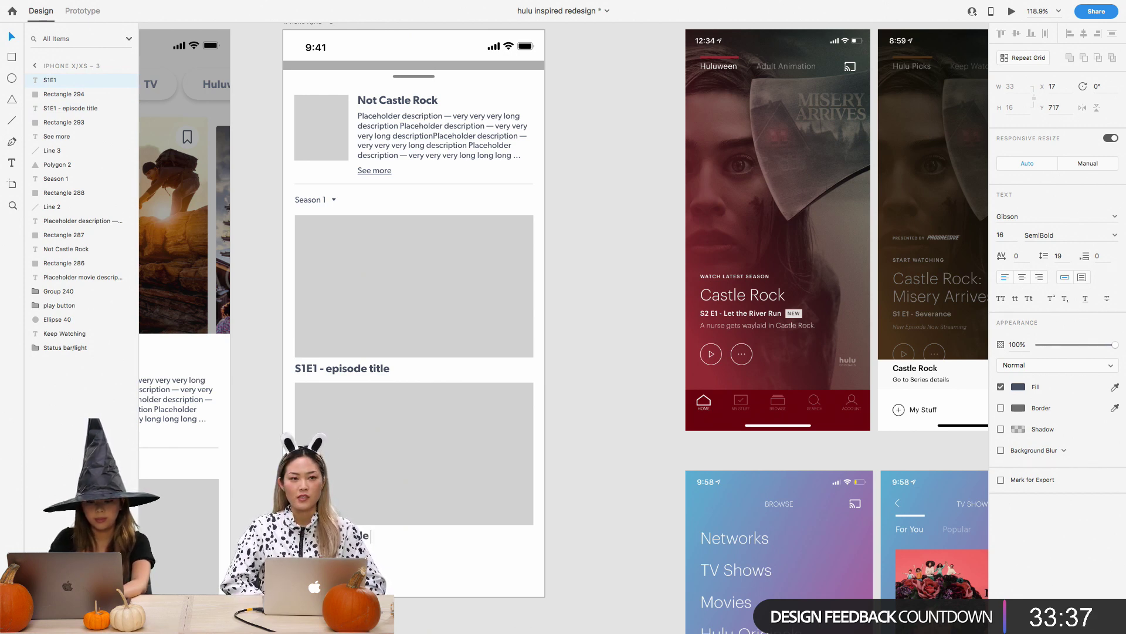
key(Escape)
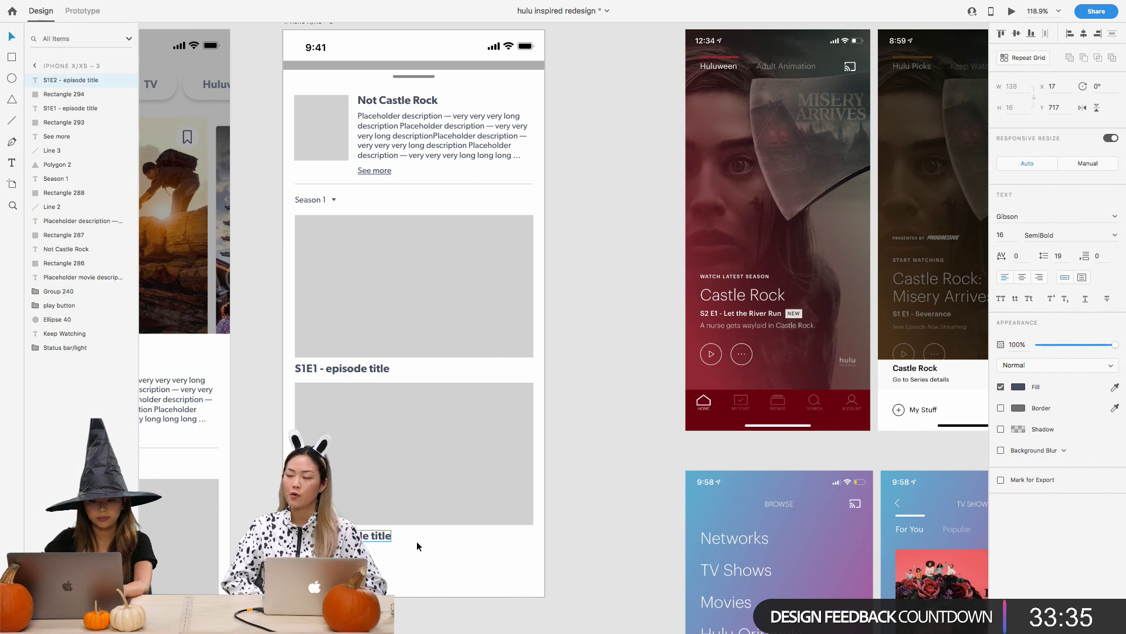
Duplicate the second thumbnail and its S1E2 label below the originals with the thumbnail at Y 746, then delete the copied label hanging off the artboard
shift+click(418, 514)
scroll(437, 475, down, 3)
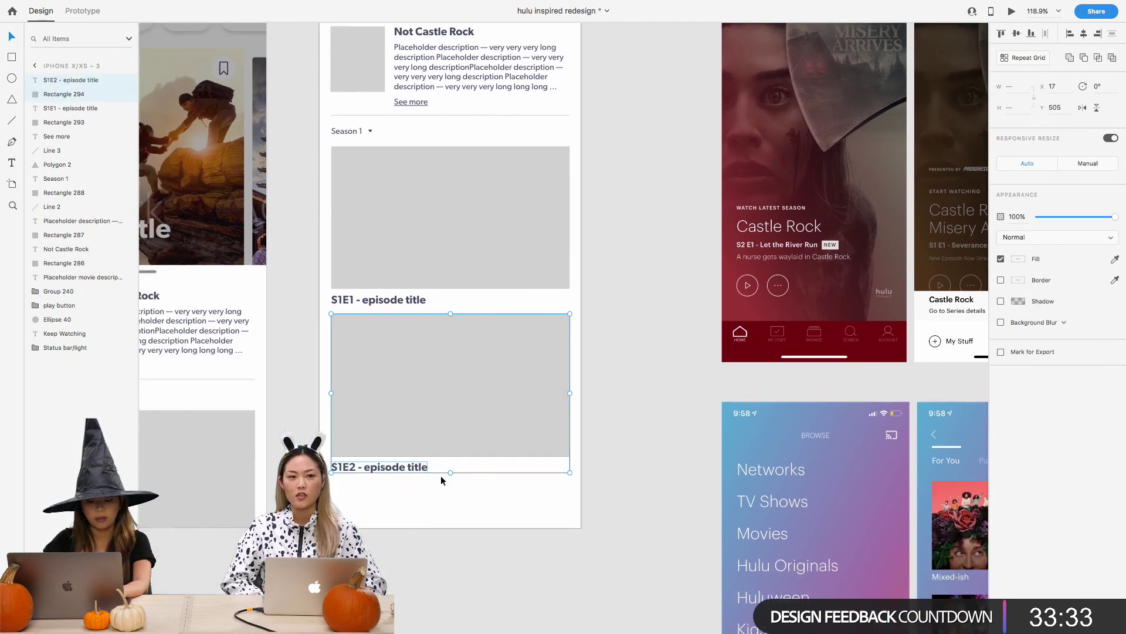
drag(454, 384, 453, 527)
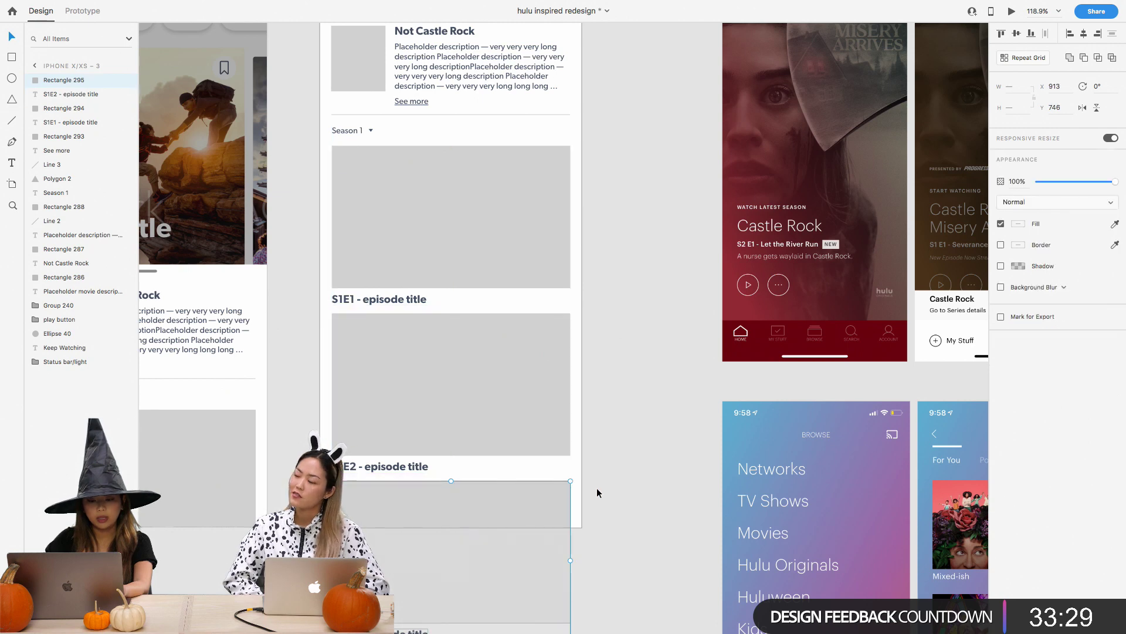
click(597, 489)
scroll(459, 492, down, 5)
click(427, 447)
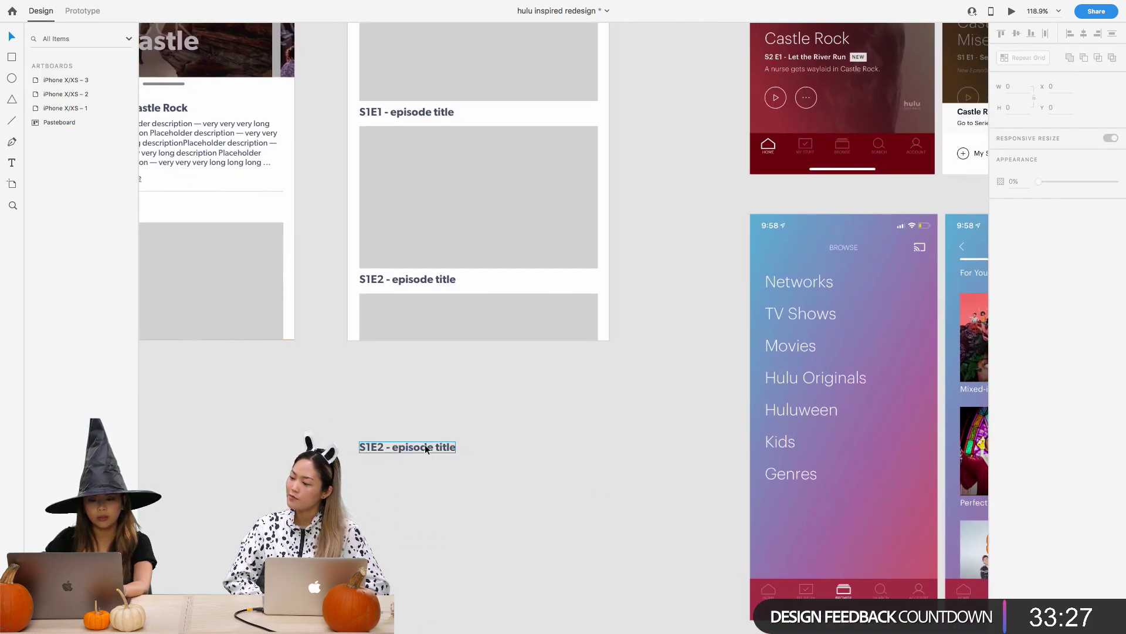
key(Delete)
scroll(426, 449, down, 5)
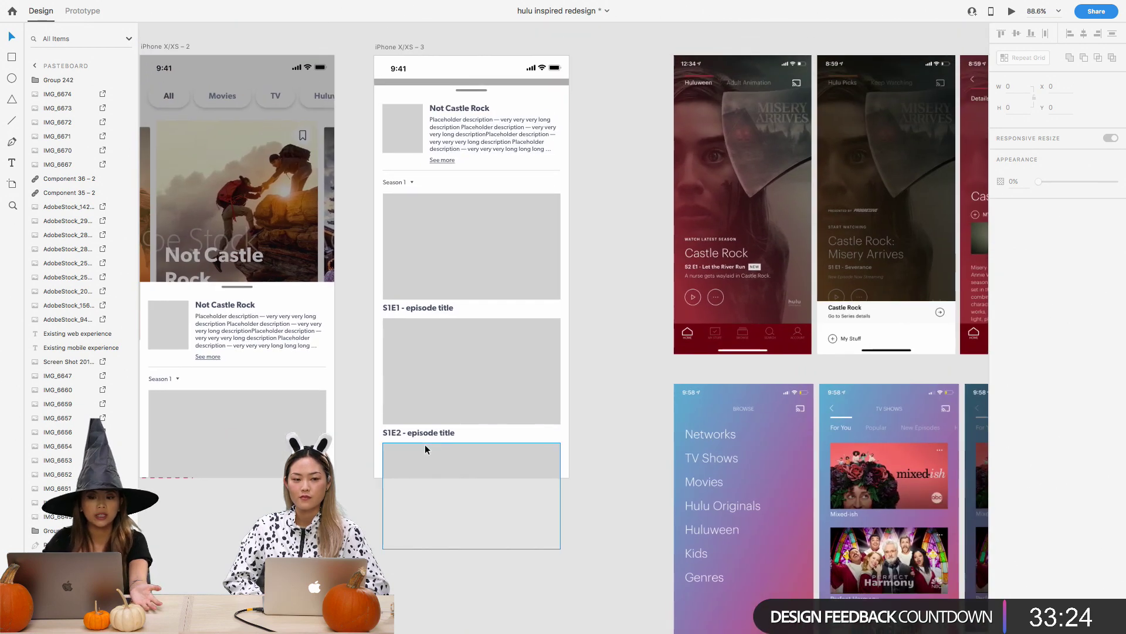
Examine the spacing of the episode list on iPhone X/XS – 3 beside the iPhone X/XS – 2 layout
click(365, 411)
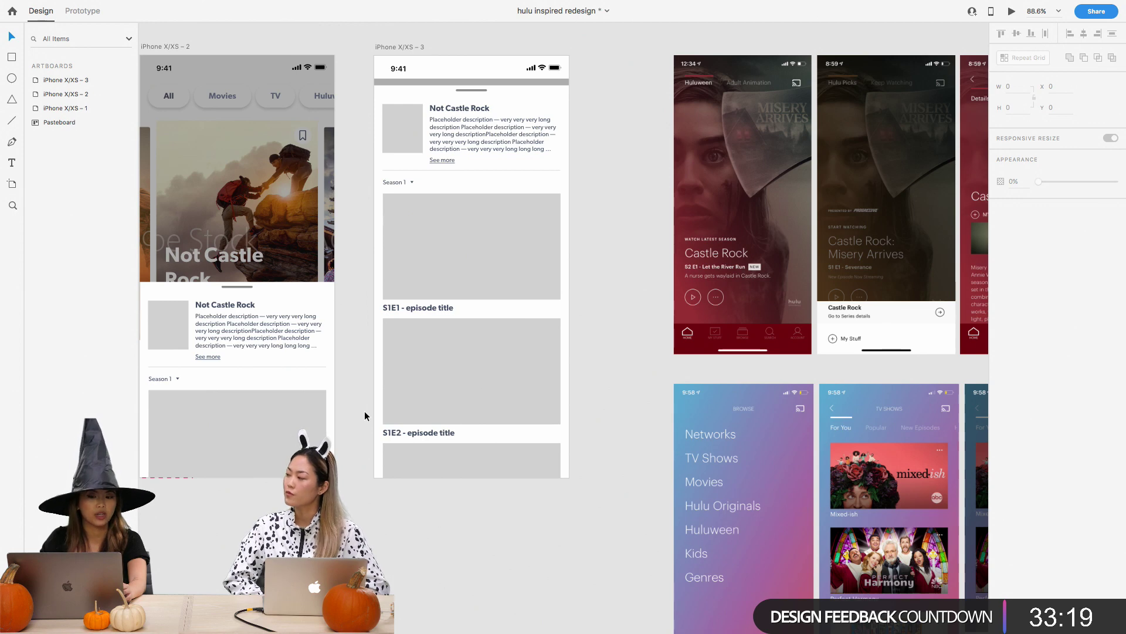
scroll(365, 413, up, 1)
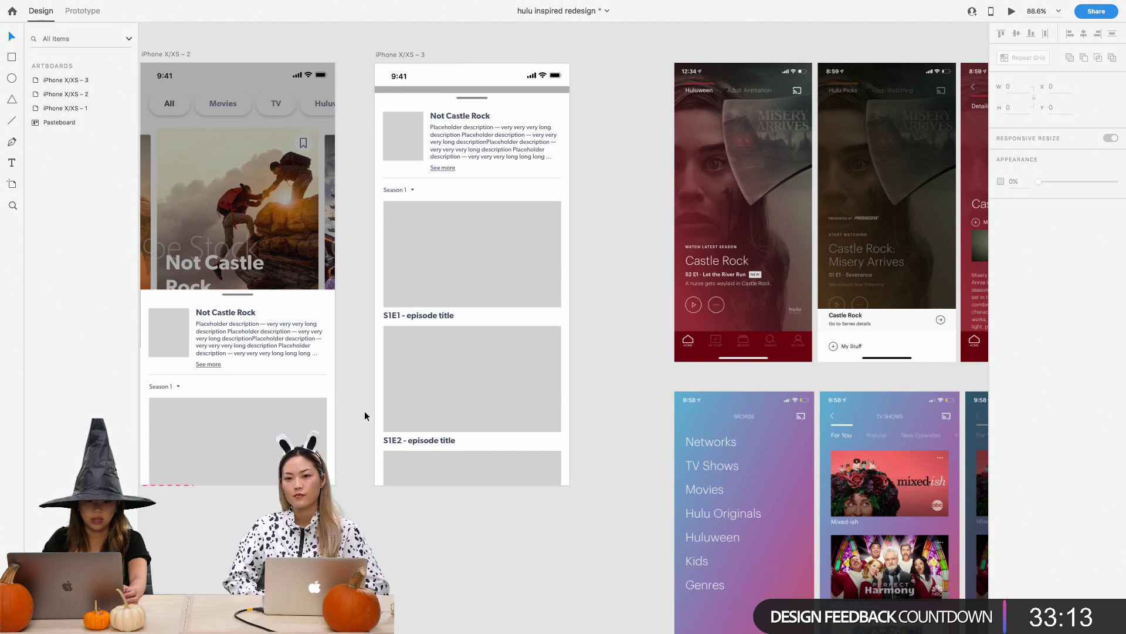
scroll(365, 412, up, 1)
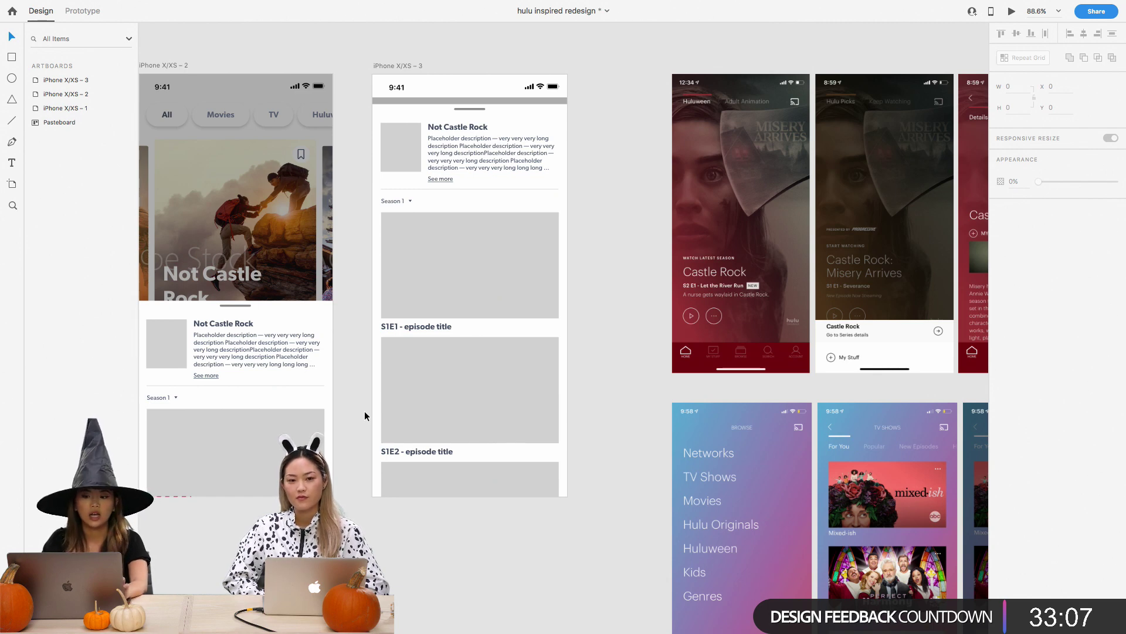
scroll(369, 268, up, 3)
scroll(370, 268, up, 1)
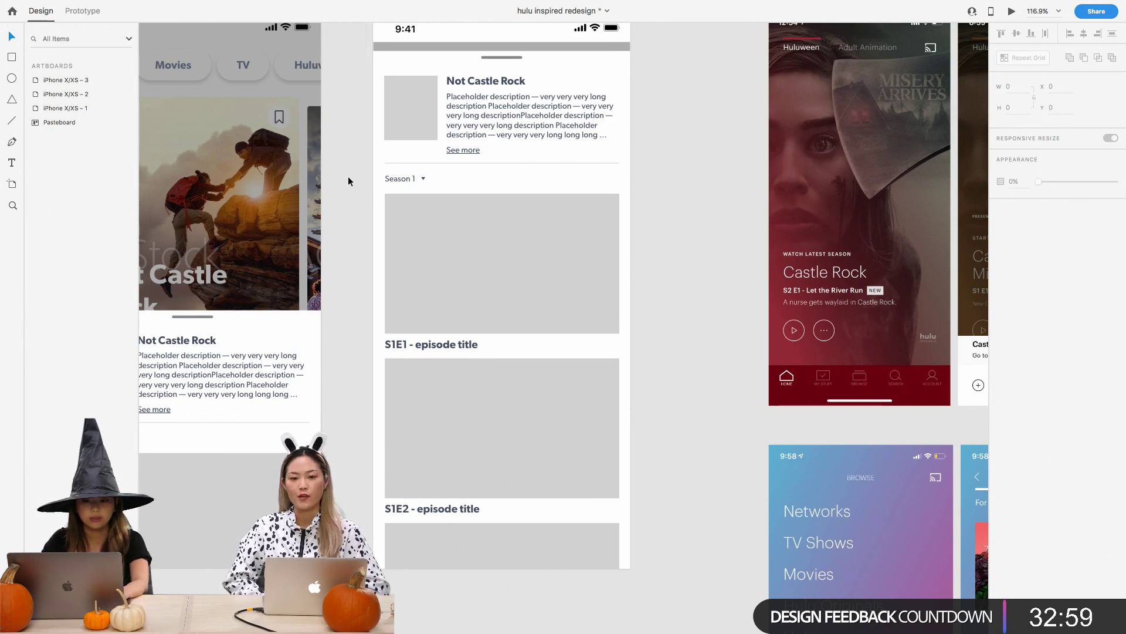
scroll(349, 181, down, 5)
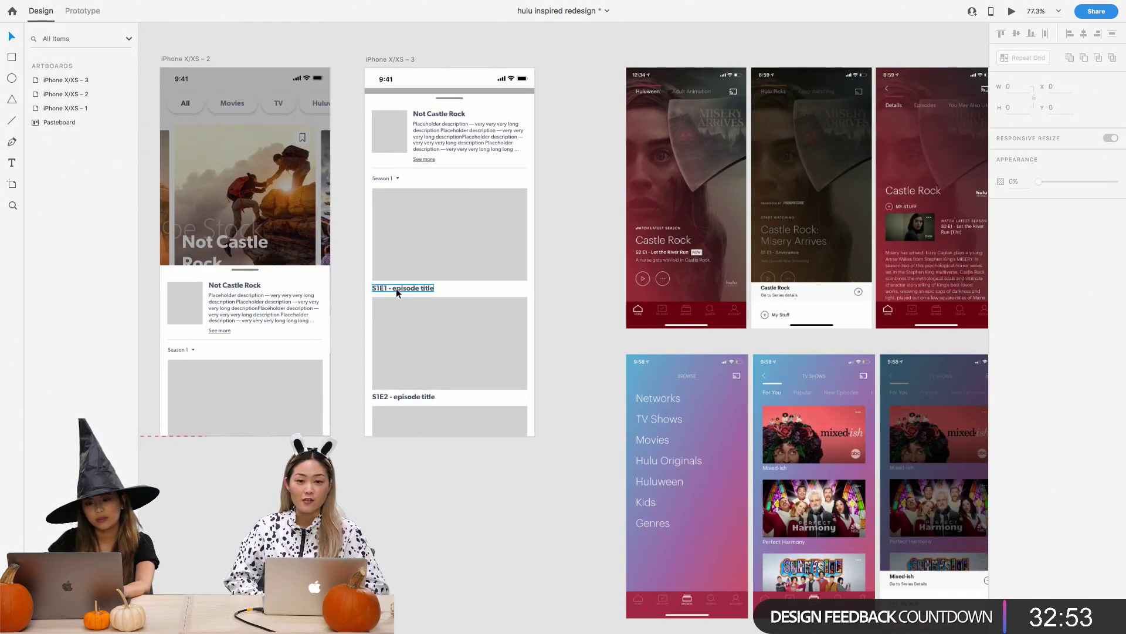
scroll(551, 226, up, 2)
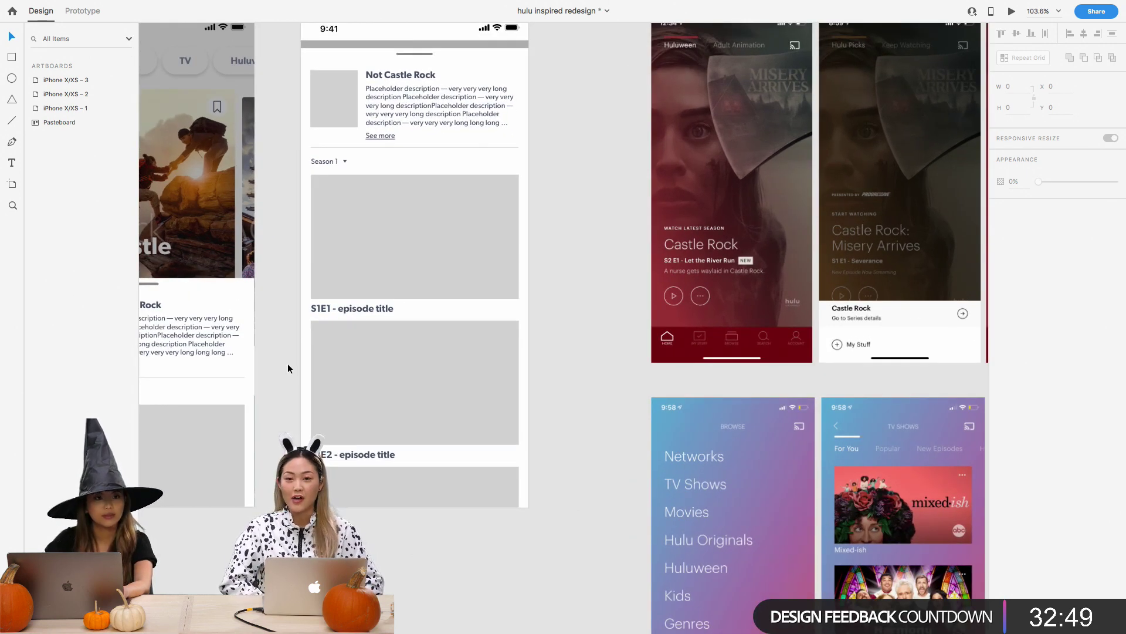
Move the second thumbnail, its S1E2 label and the third thumbnail down 4 px together
click(361, 366)
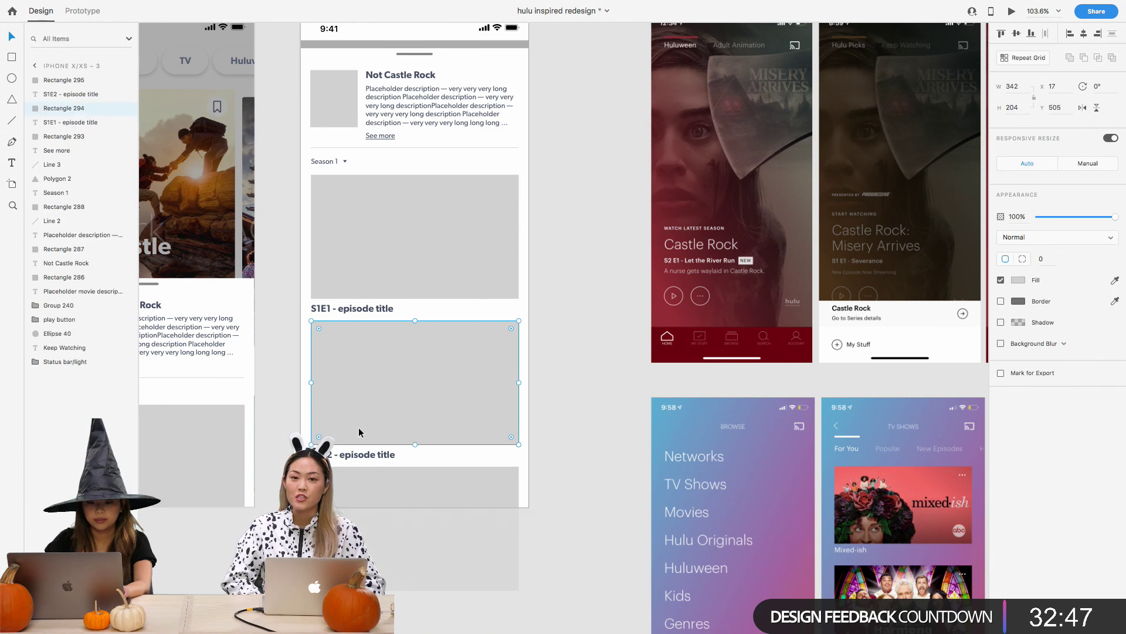
shift+click(357, 455)
shift+click(356, 485)
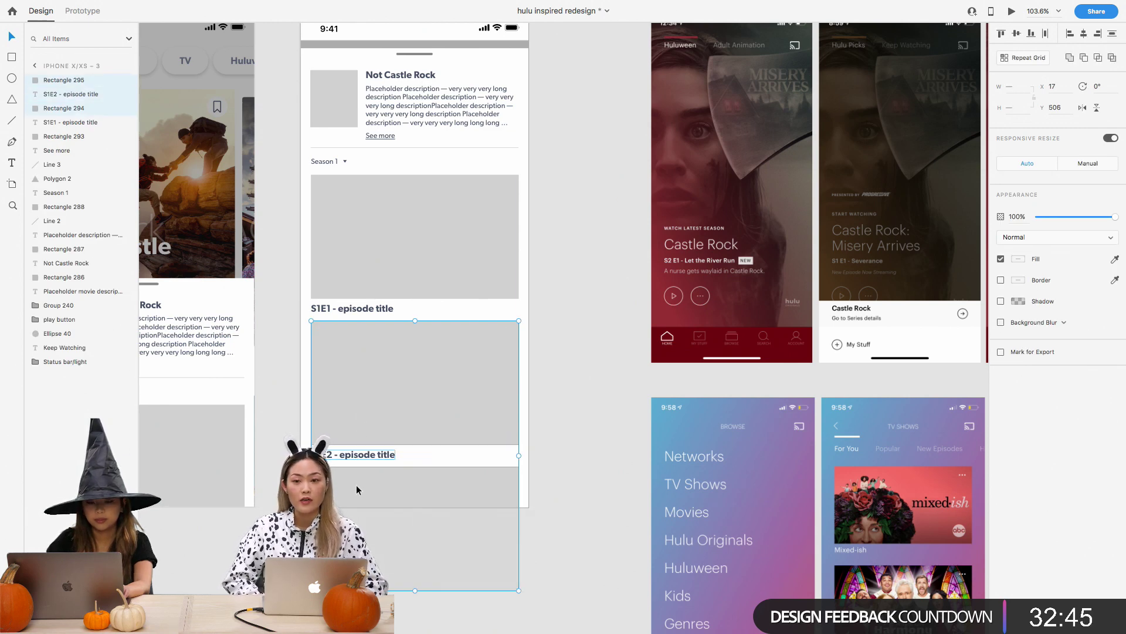
key(Down)
key(Down)
key(Down)
key(Down)
click(619, 467)
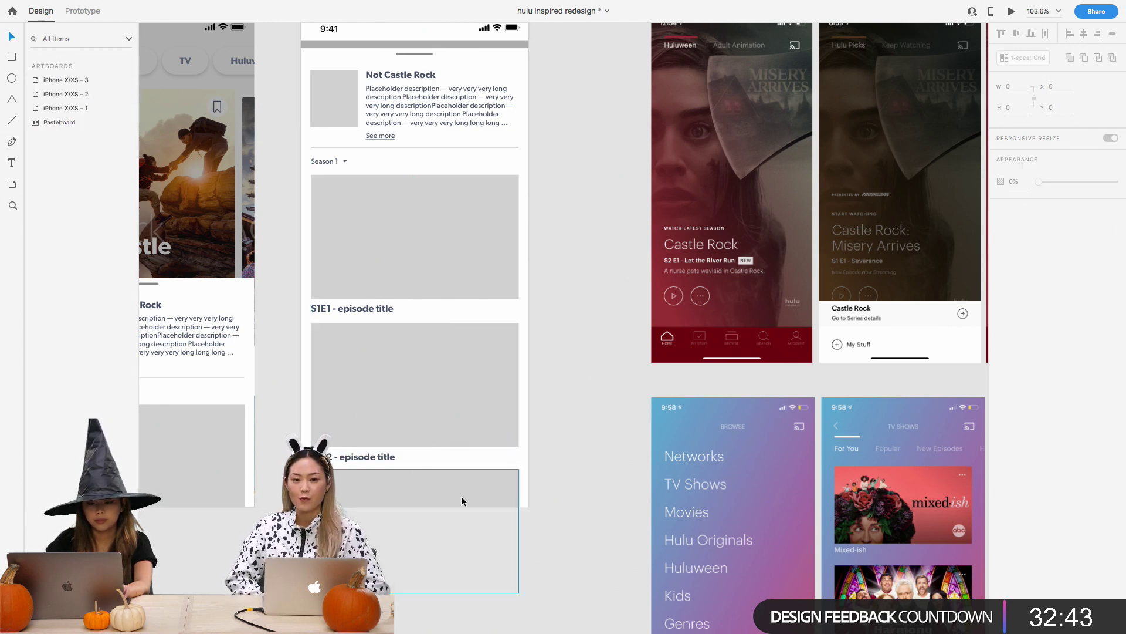
Nudge the third gray thumbnail down about 4 px to widen the gap below the S1E2 label
click(461, 501)
key(Down)
key(Down)
key(Down)
key(Down)
key(Down)
key(Down)
key(Down)
key(Down)
key(Up)
key(Up)
key(Up)
key(Up)
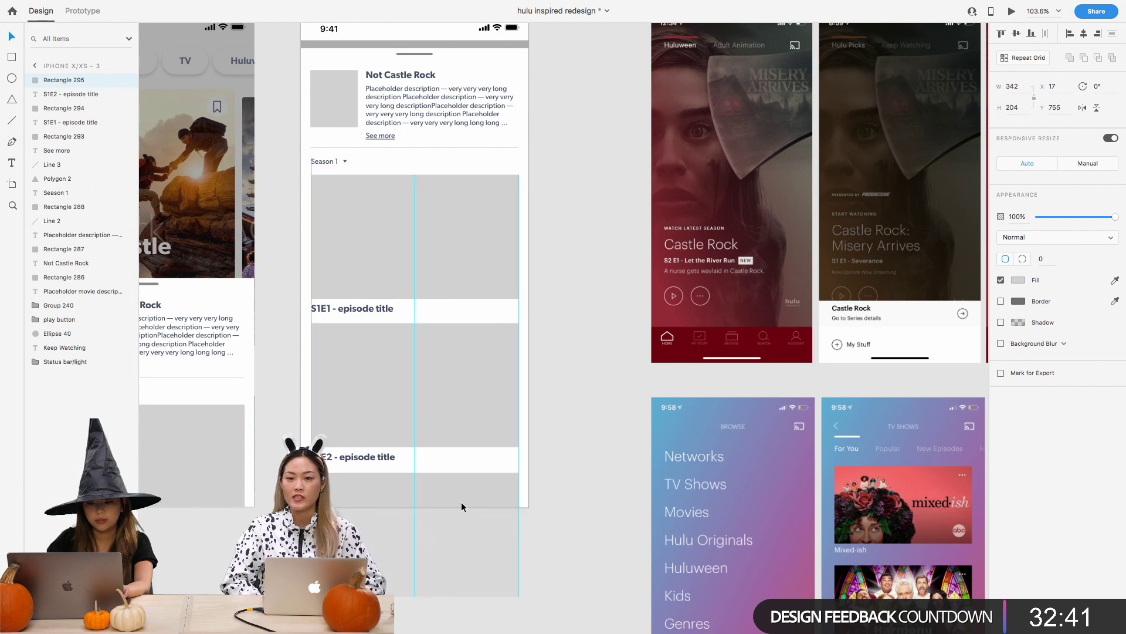
click(580, 464)
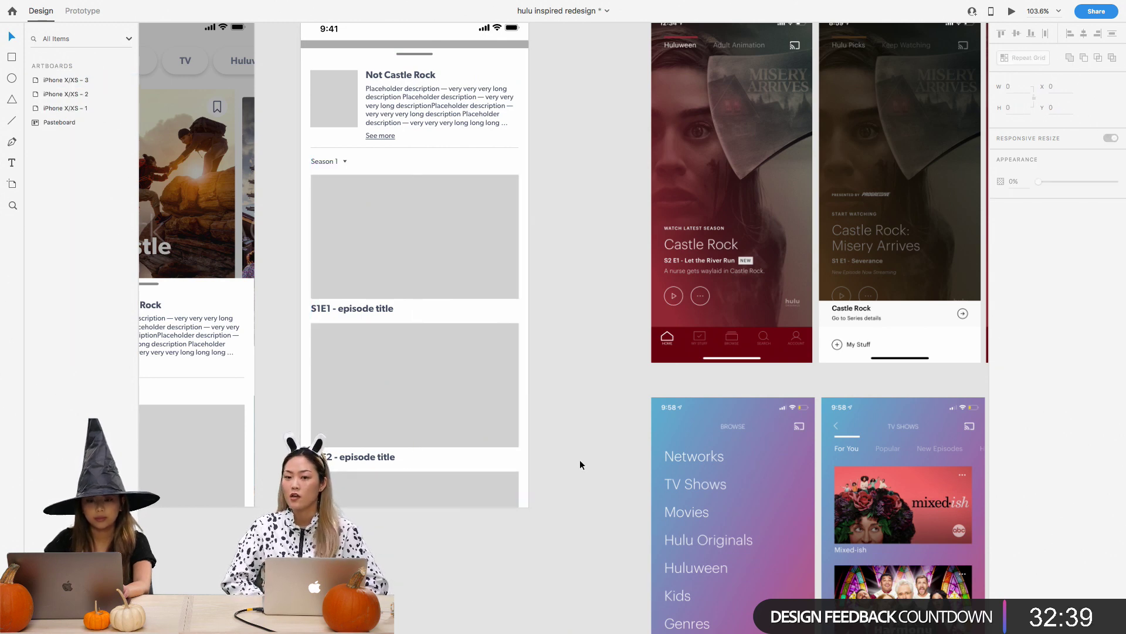
Review the three redesigned iPhone X/XS artboards against the original Castle Rock, Browse and TV Shows reference screens
scroll(580, 465, down, 5)
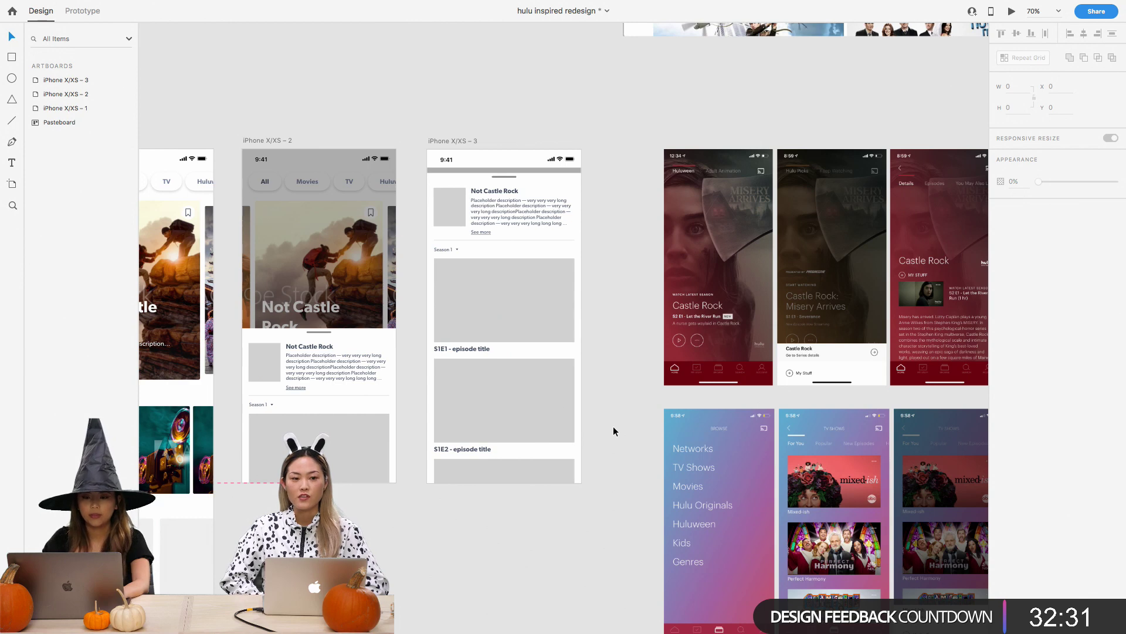
scroll(614, 426, up, 3)
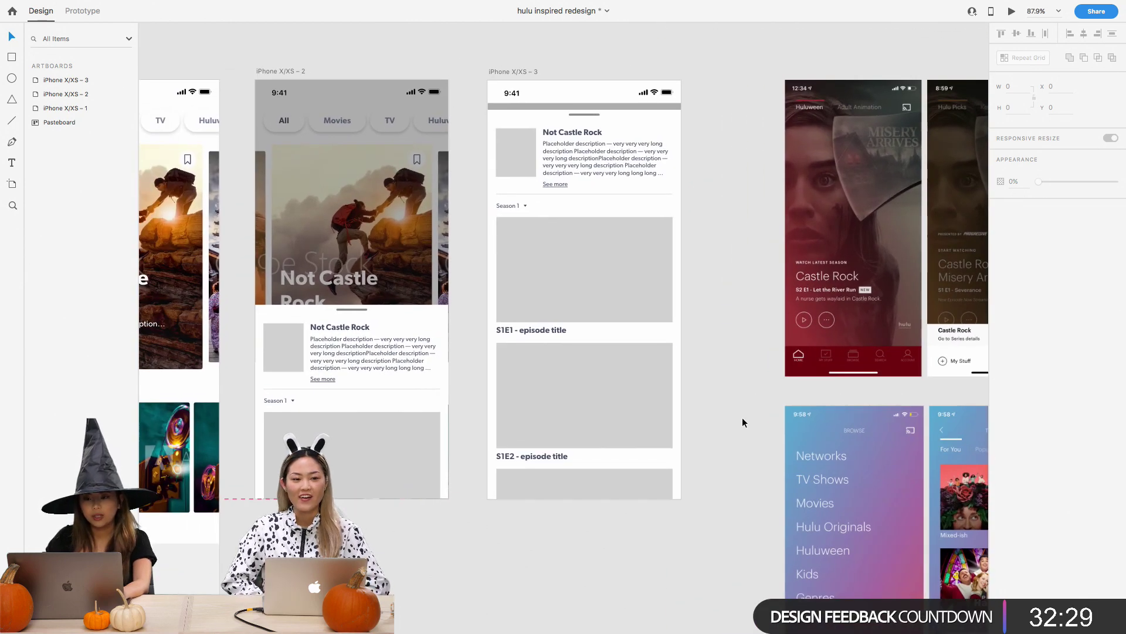
scroll(743, 422, up, 5)
scroll(741, 417, left, 3)
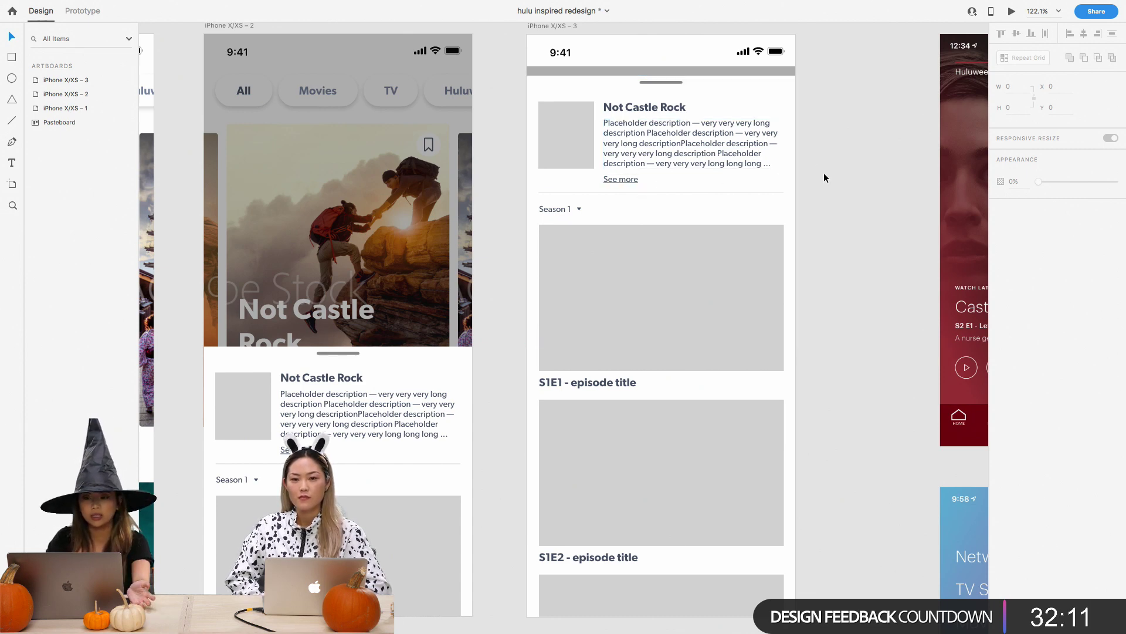
scroll(824, 173, down, 4)
scroll(824, 173, down, 2)
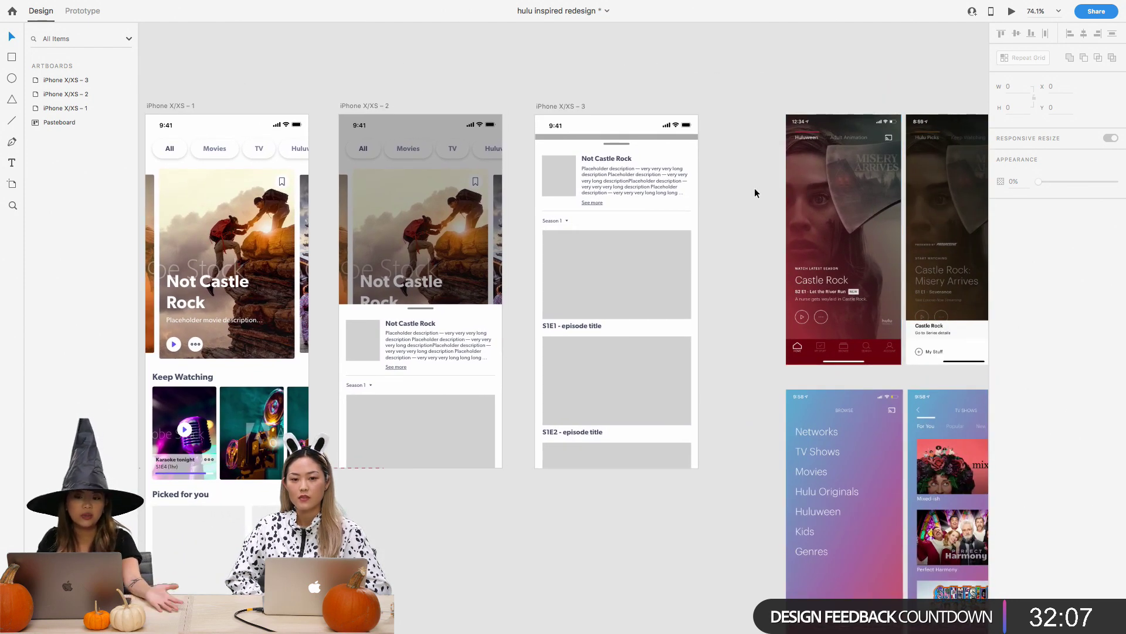
scroll(755, 189, right, 2)
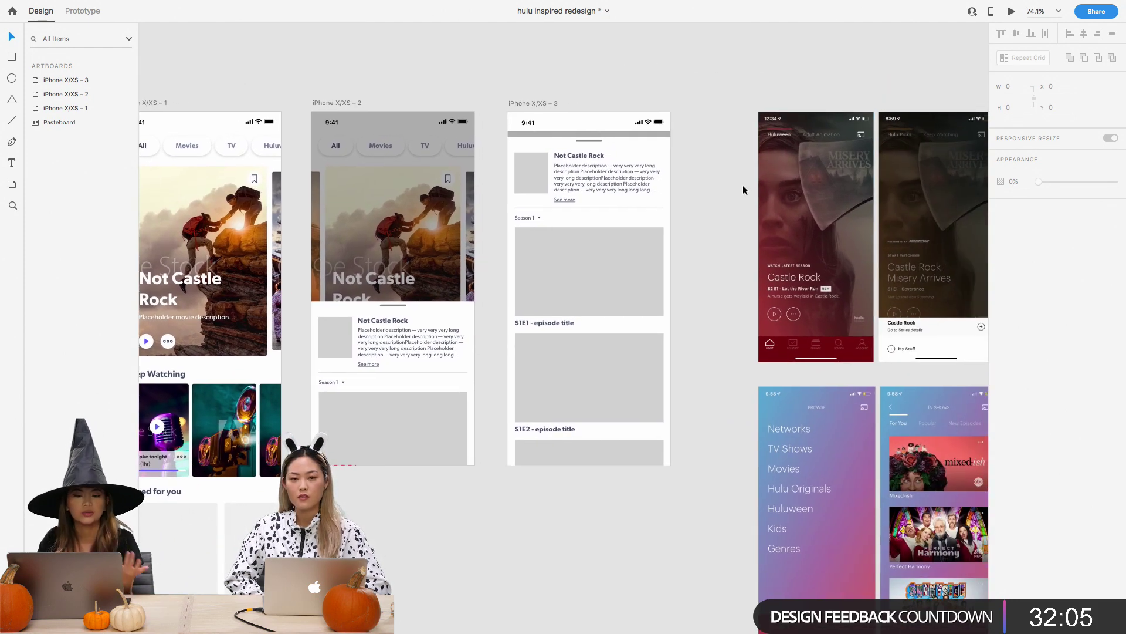
scroll(743, 188, right, 2)
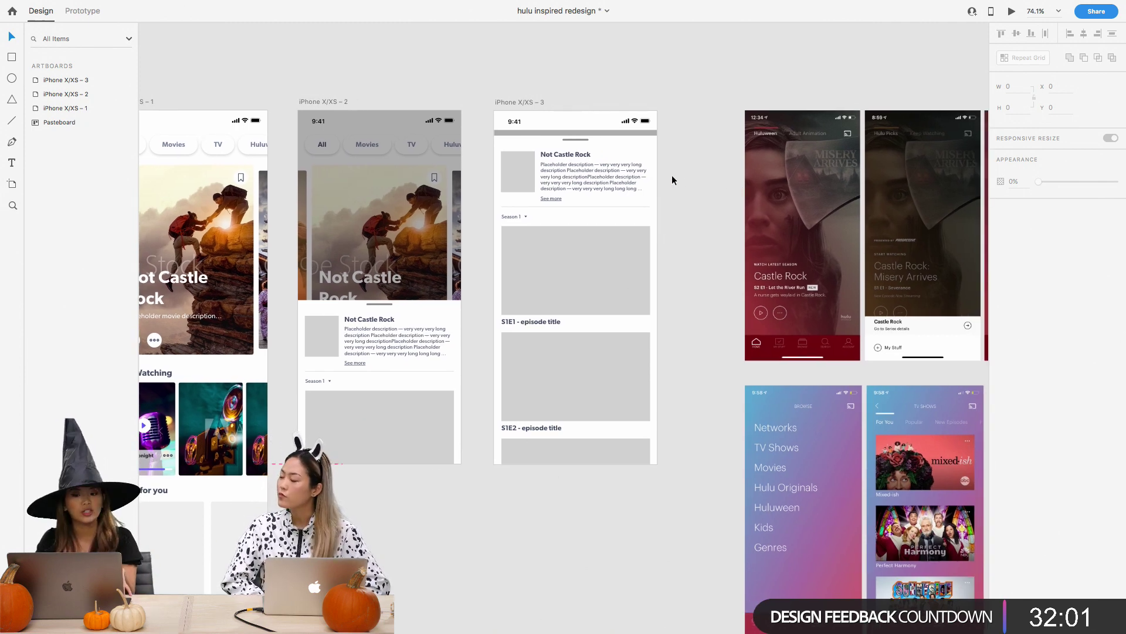
scroll(673, 181, up, 3)
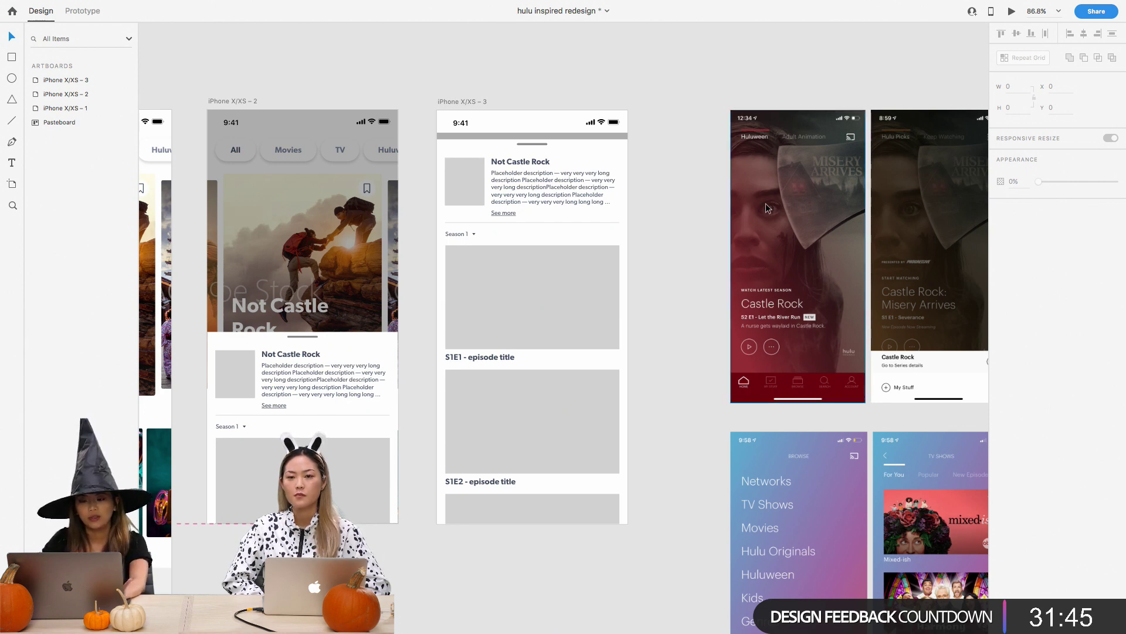
scroll(668, 224, right, 3)
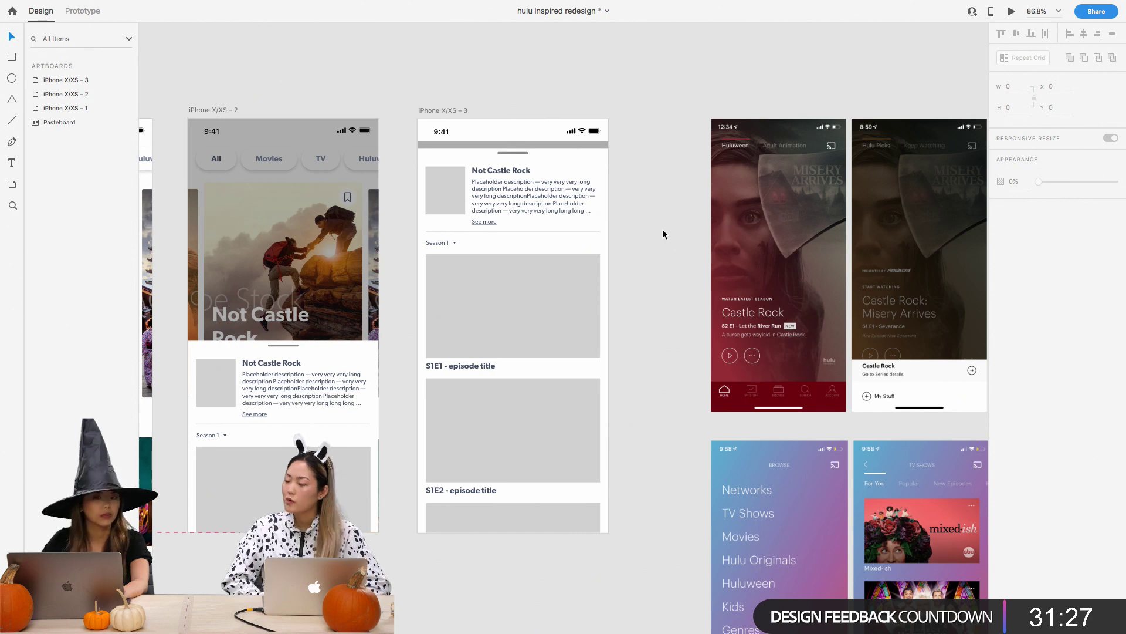
scroll(662, 233, down, 3)
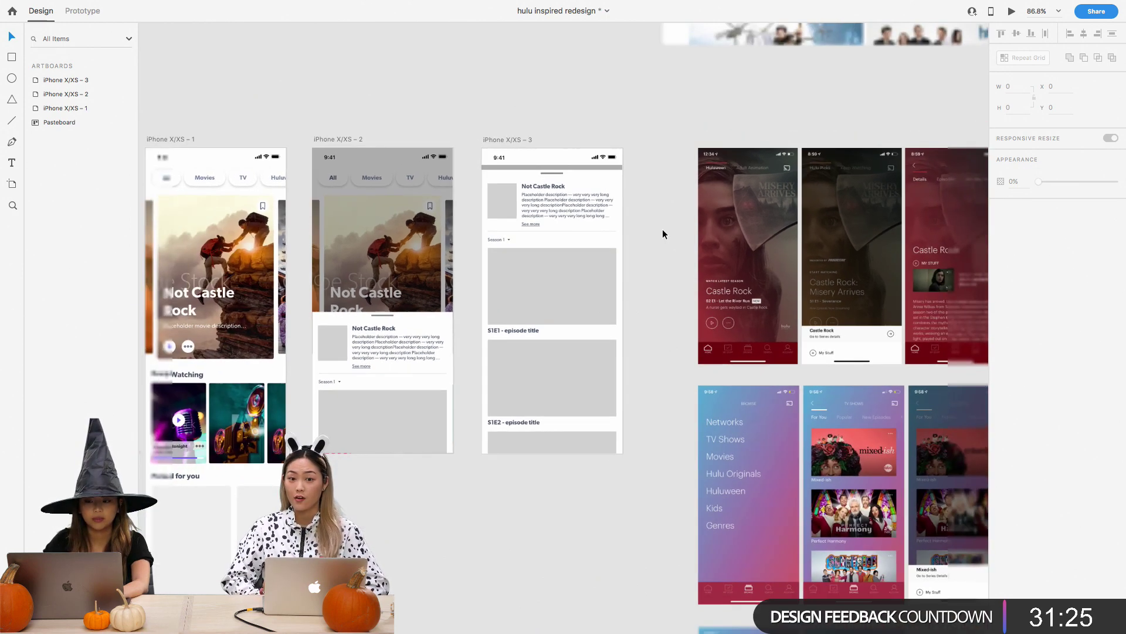
scroll(663, 234, down, 3)
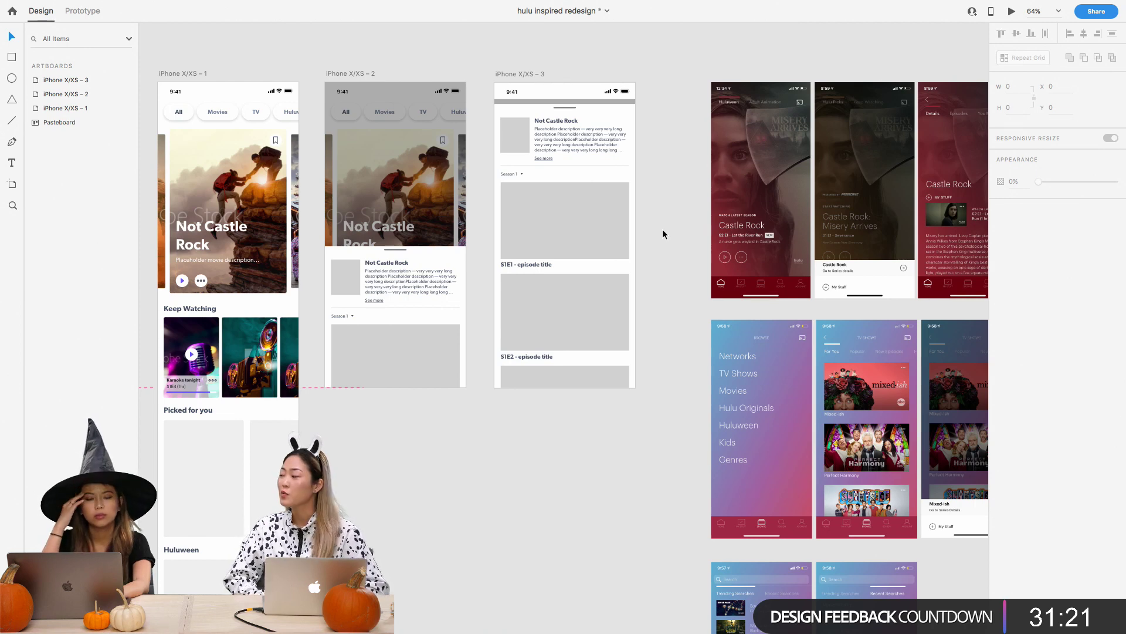
scroll(663, 233, down, 1)
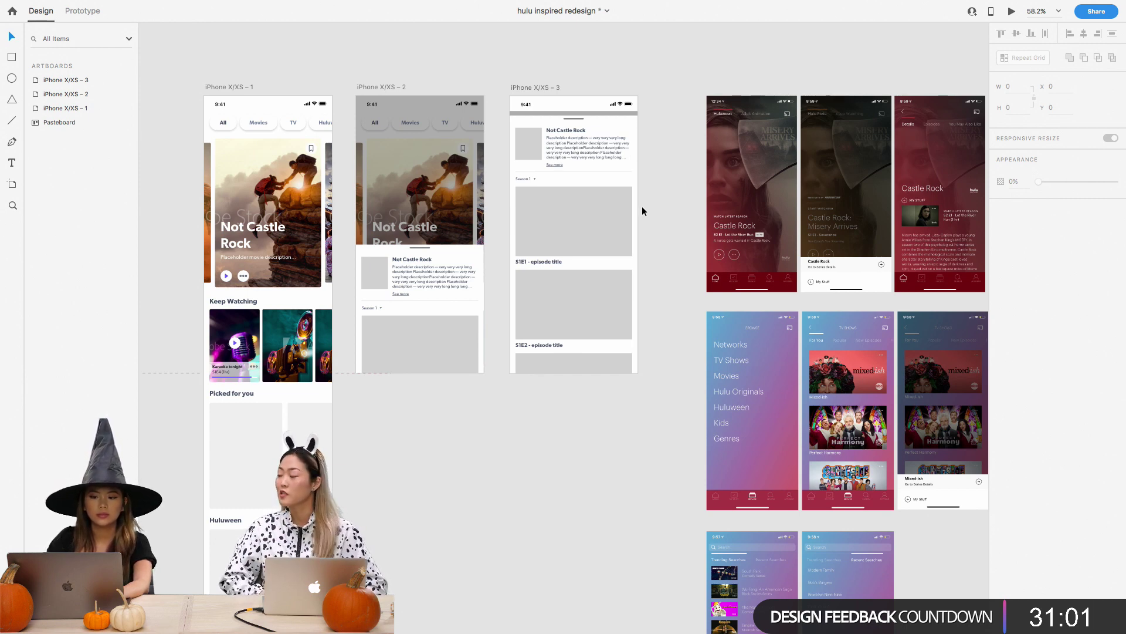
scroll(481, 261, up, 3)
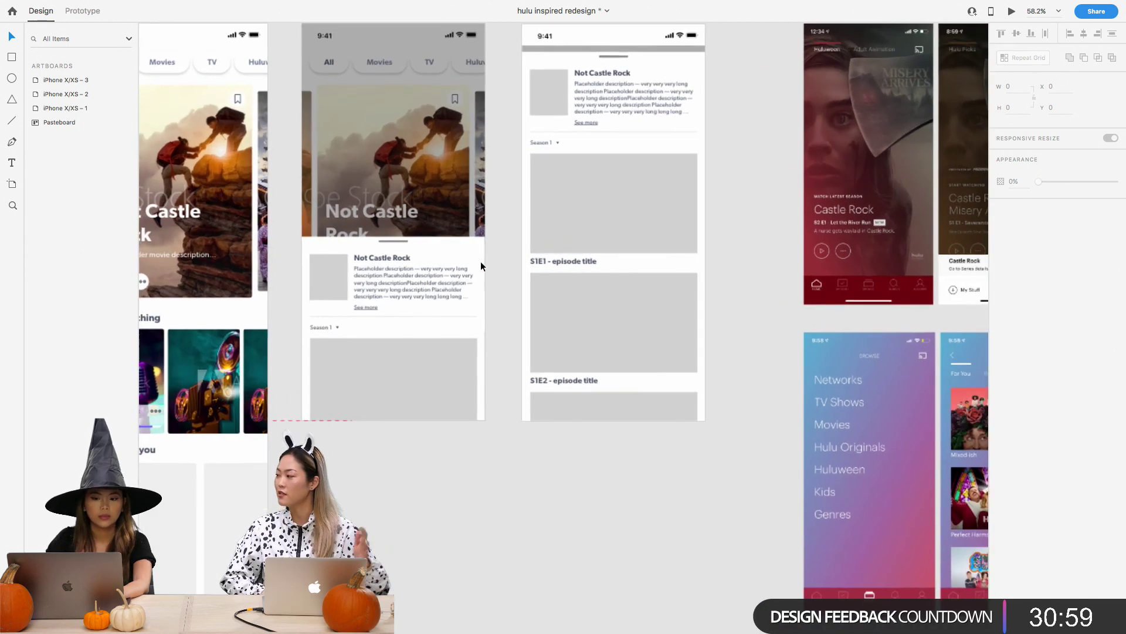
scroll(548, 258, left, 2)
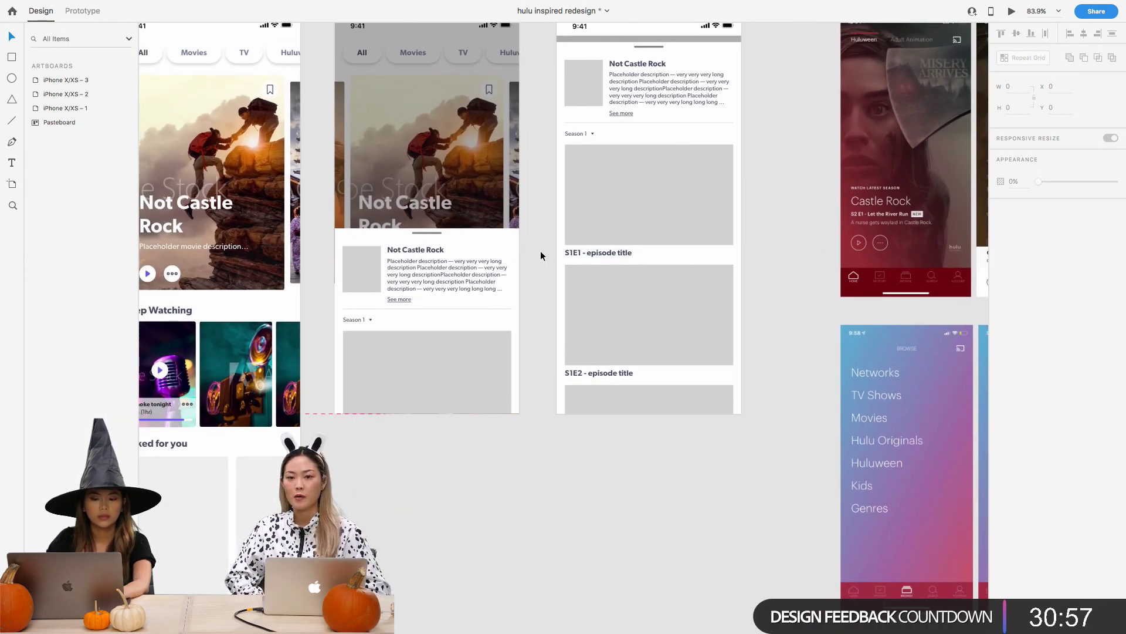
scroll(541, 255, right, 2)
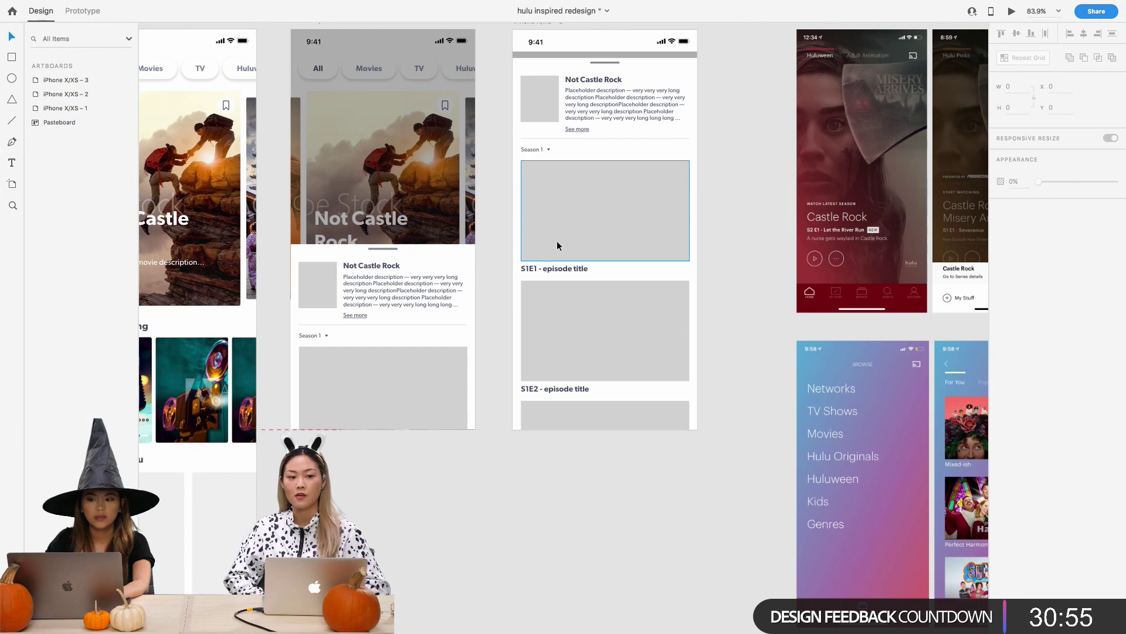
Examine the original Castle Rock reference screens, focusing on the series details page, its episode thumbnail and the episode options sheet
scroll(729, 212, right, 2)
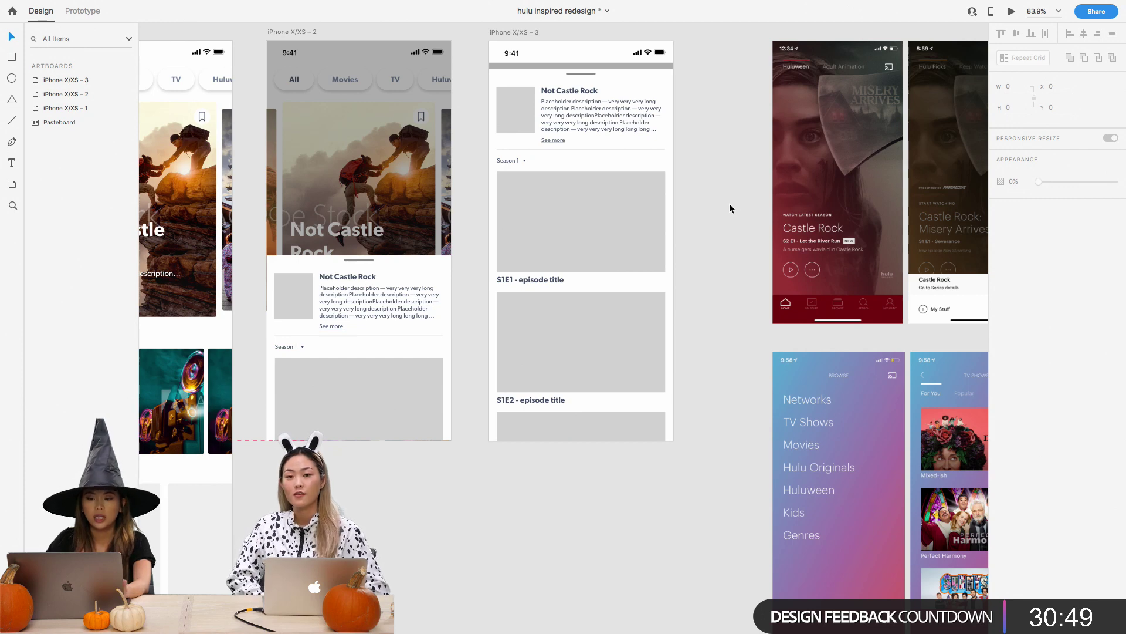
scroll(729, 205, right, 2)
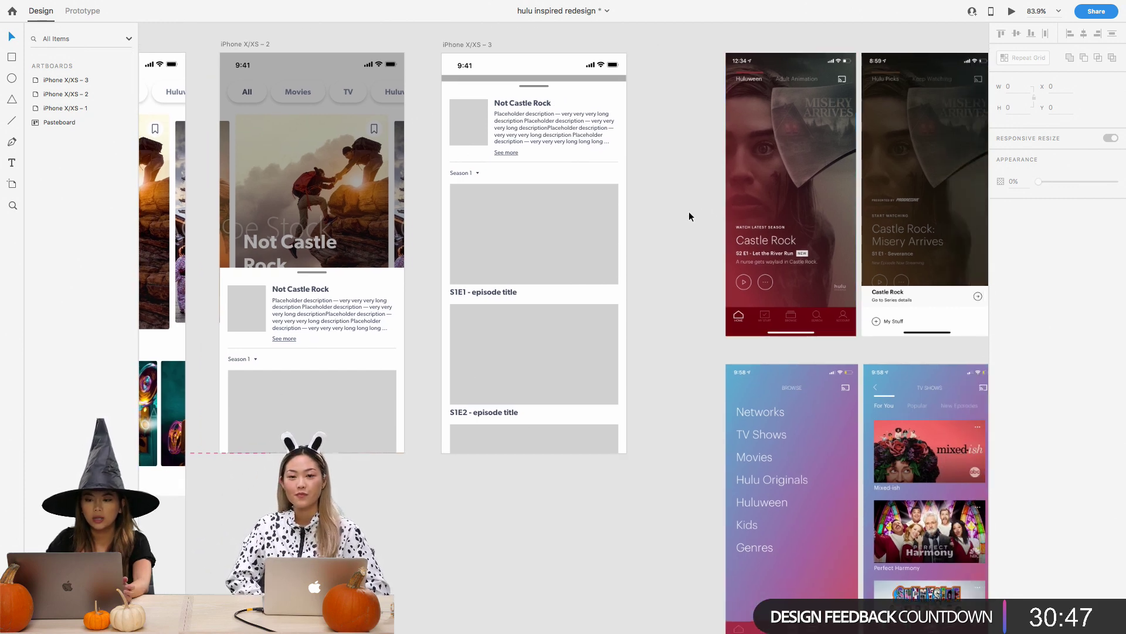
scroll(689, 213, down, 3)
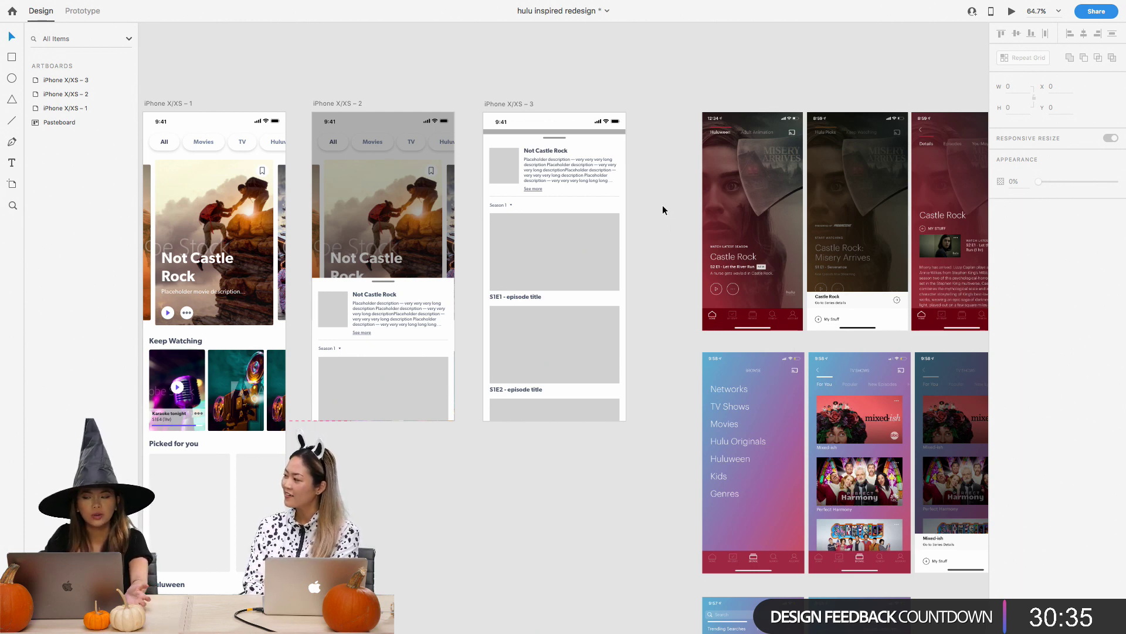
scroll(663, 206, up, 5)
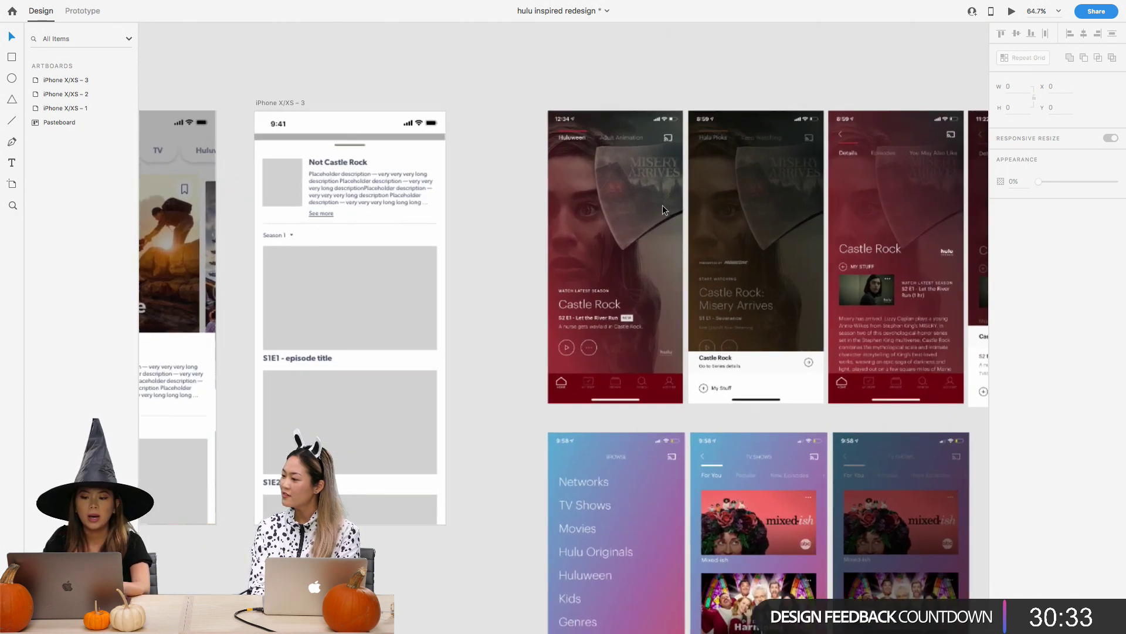
scroll(662, 206, right, 5)
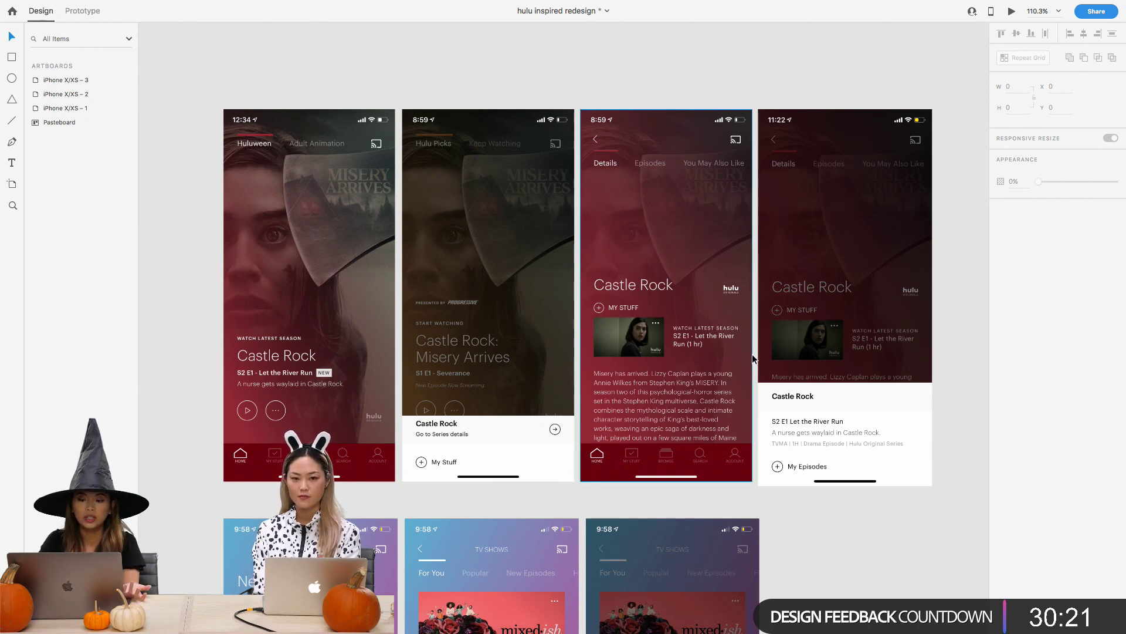
scroll(752, 354, up, 2)
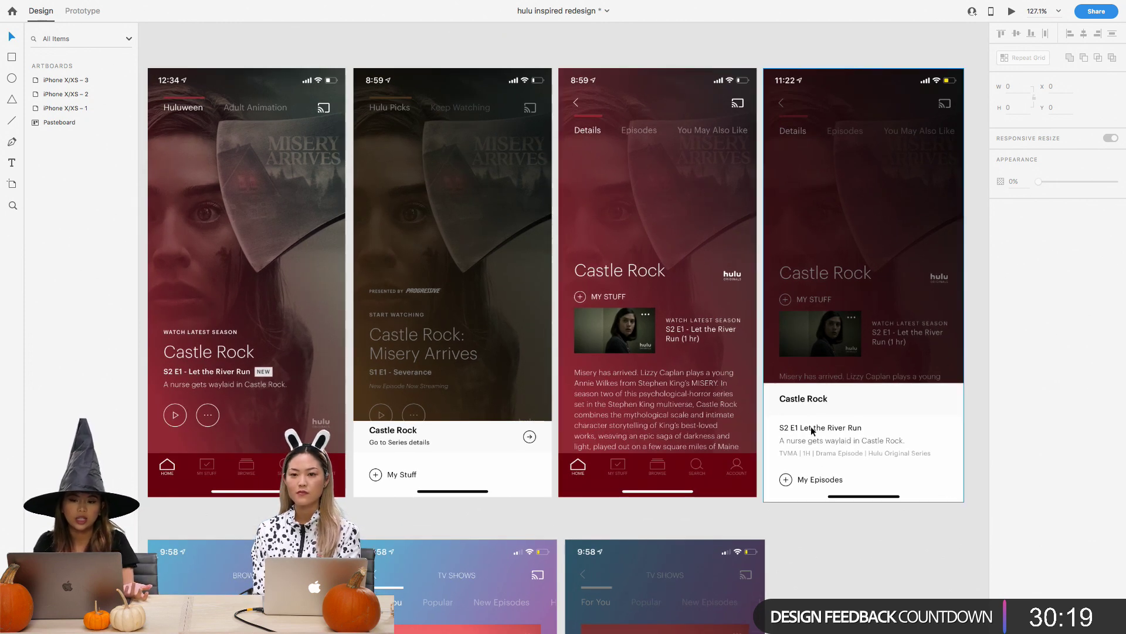
scroll(805, 435, up, 3)
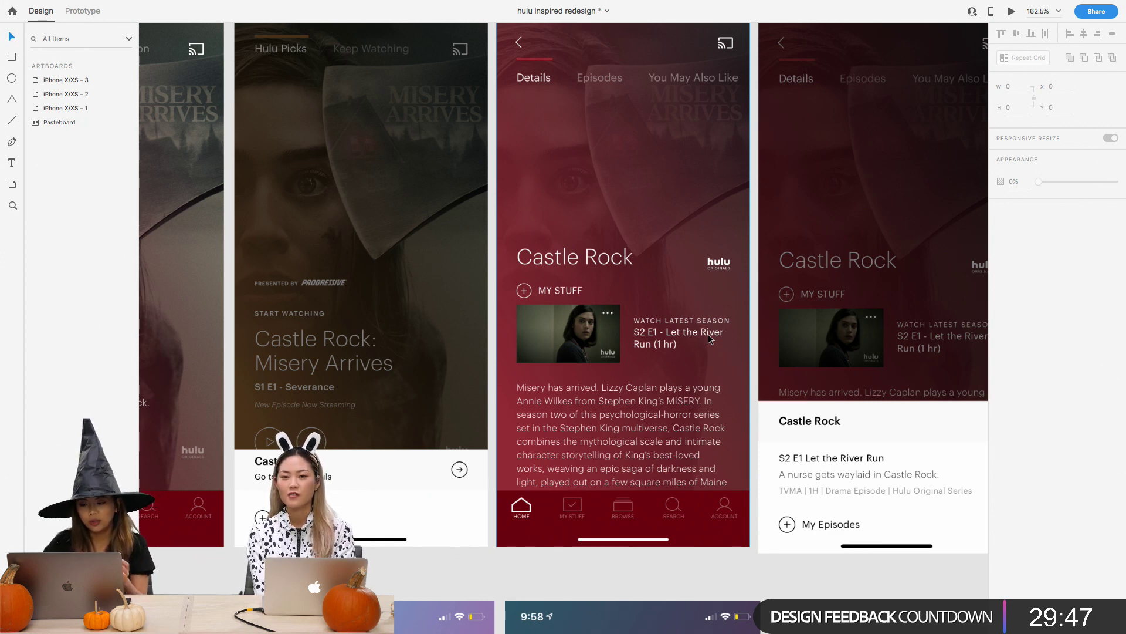
scroll(657, 321, right, 3)
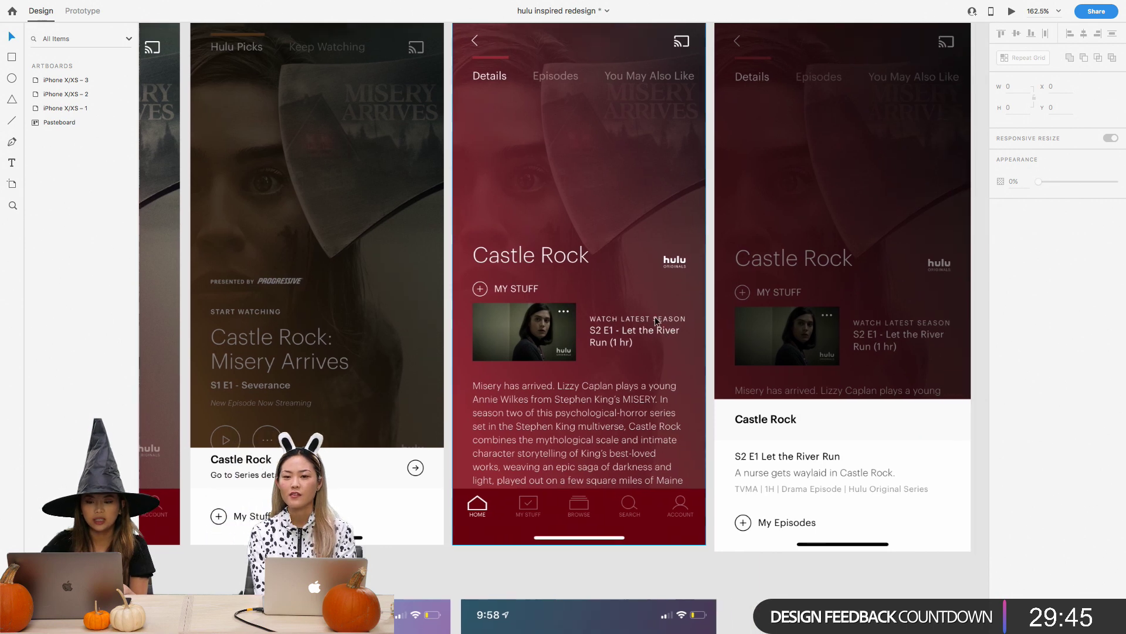
scroll(654, 316, right, 2)
scroll(571, 298, up, 3)
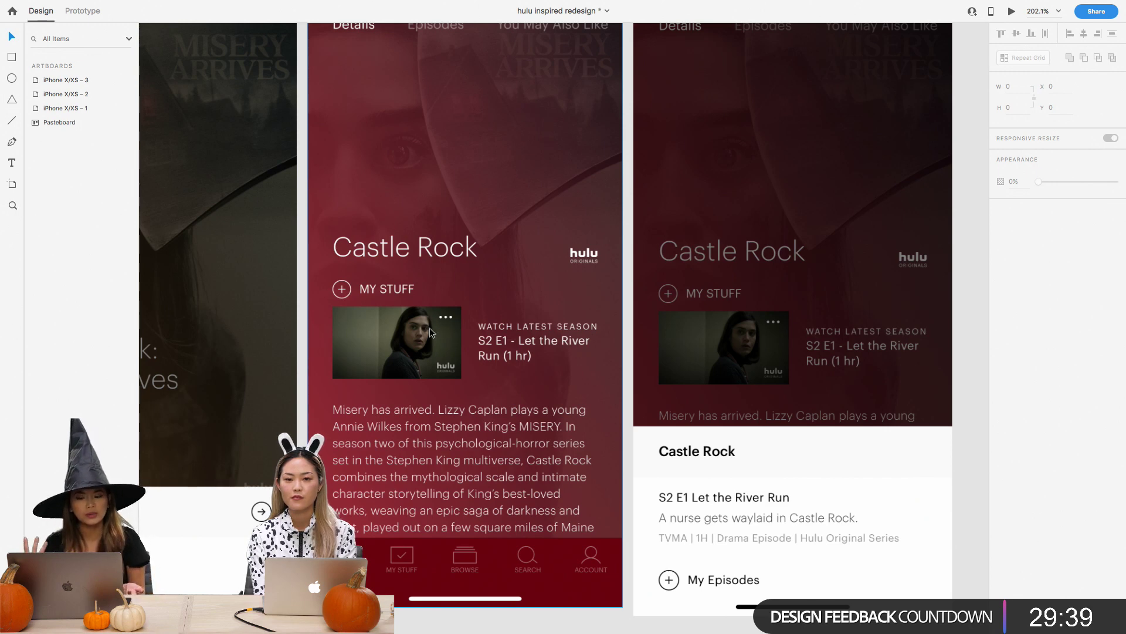
scroll(430, 331, down, 3)
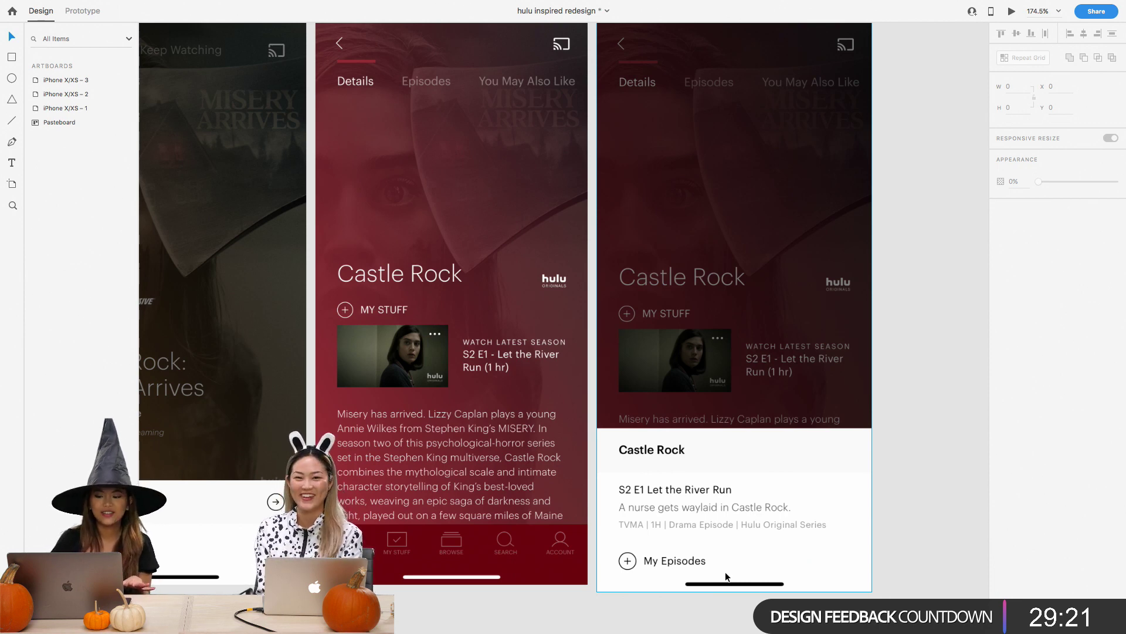
scroll(725, 572, down, 2)
scroll(725, 571, left, 4)
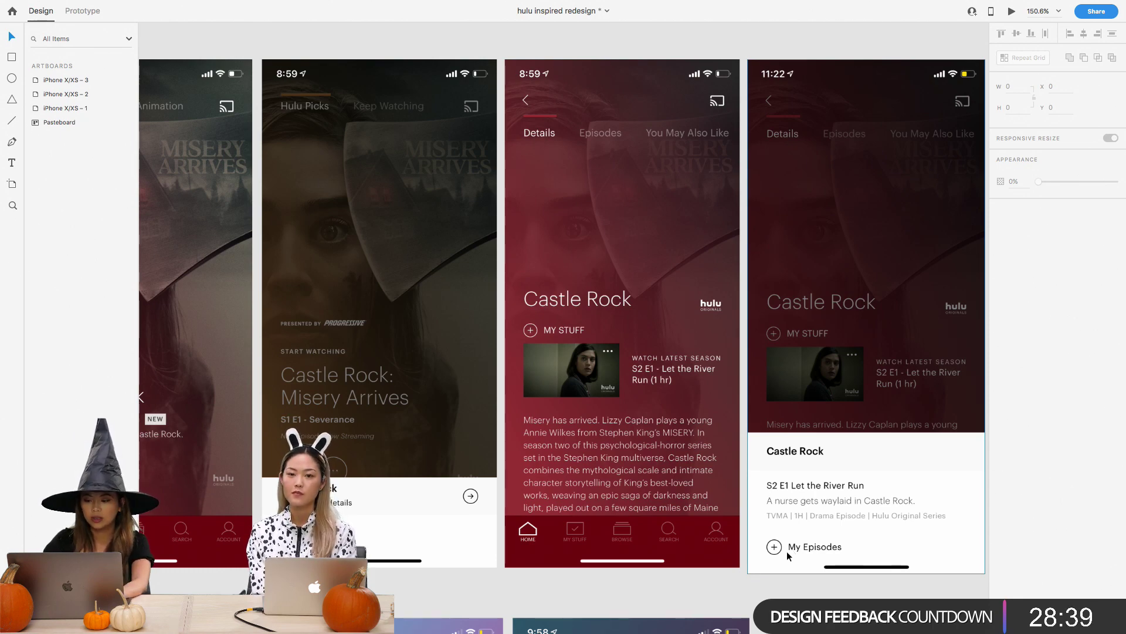
Compare the four Castle Rock reference screens side by side, from the Huluween home screen to the My Episodes sheet
scroll(795, 554, down, 5)
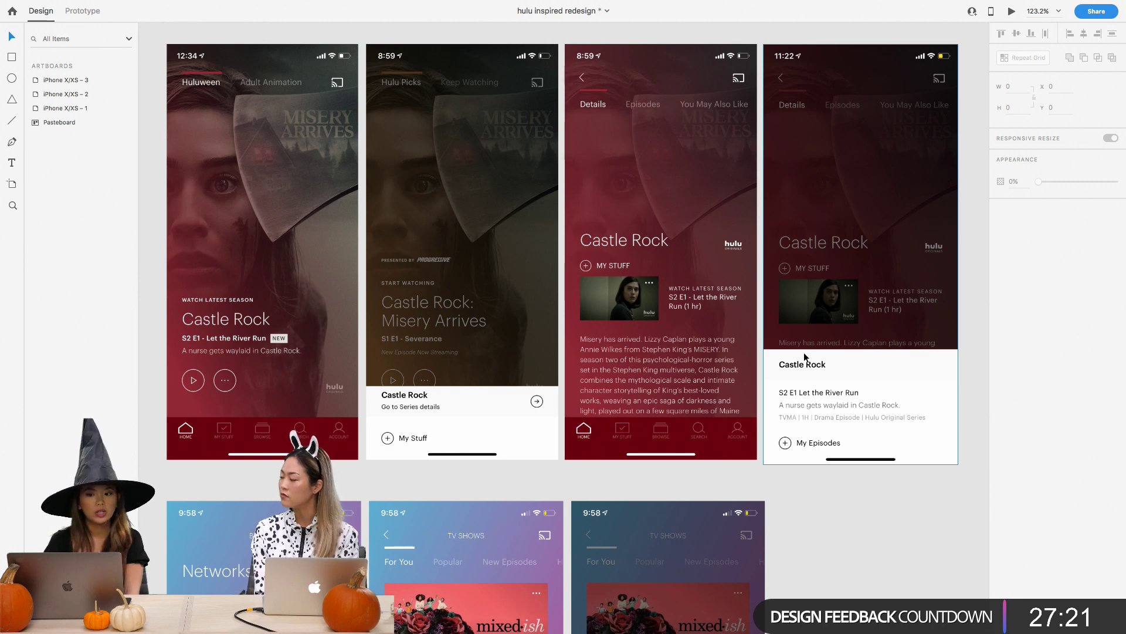
scroll(702, 352, up, 2)
scroll(702, 352, left, 2)
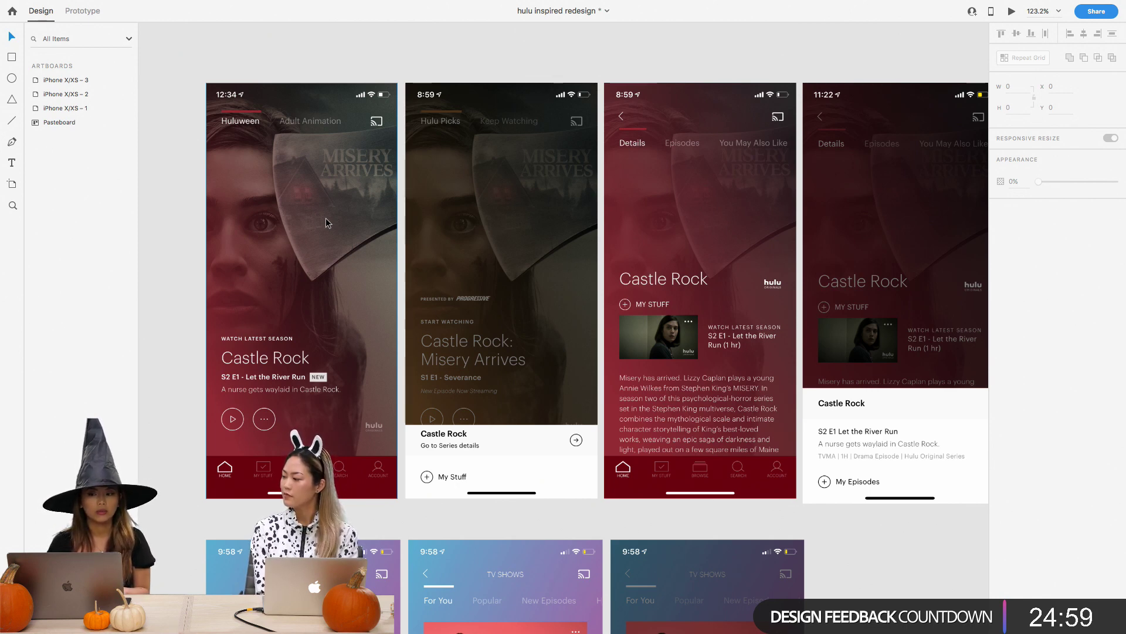
scroll(352, 205, up, 2)
scroll(352, 206, right, 2)
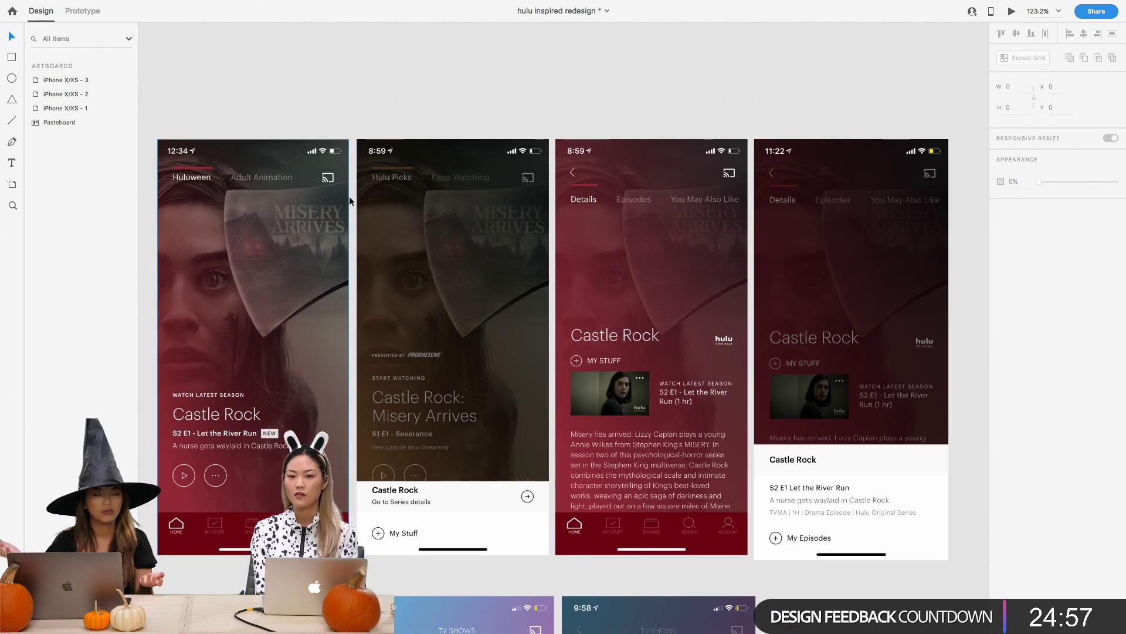
scroll(349, 196, down, 1)
scroll(350, 195, left, 1)
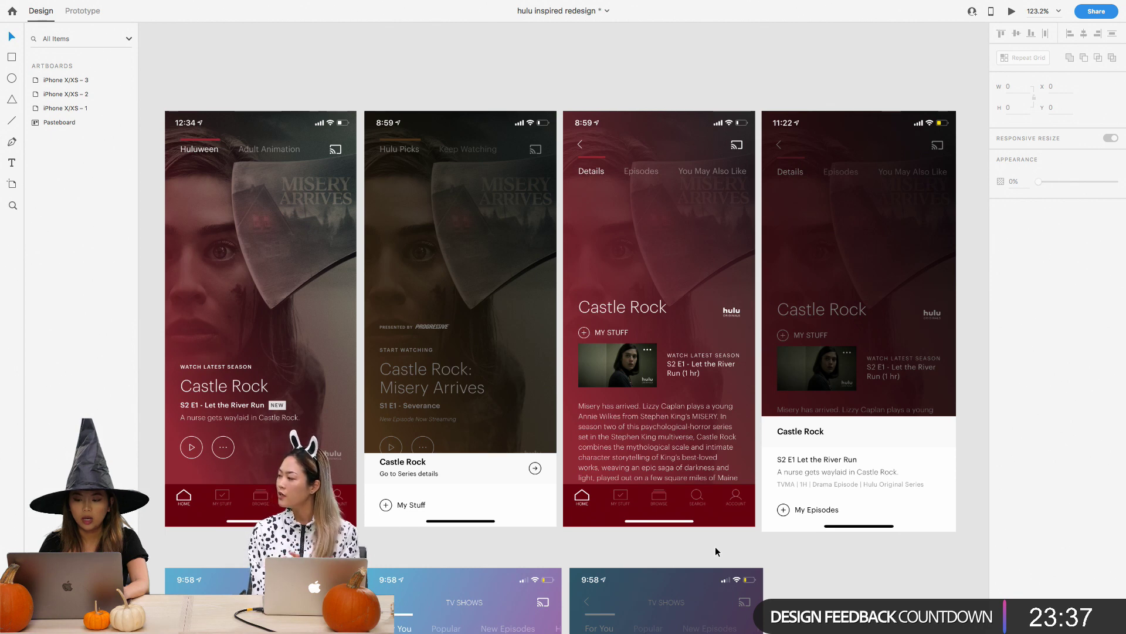
scroll(688, 543, up, 3)
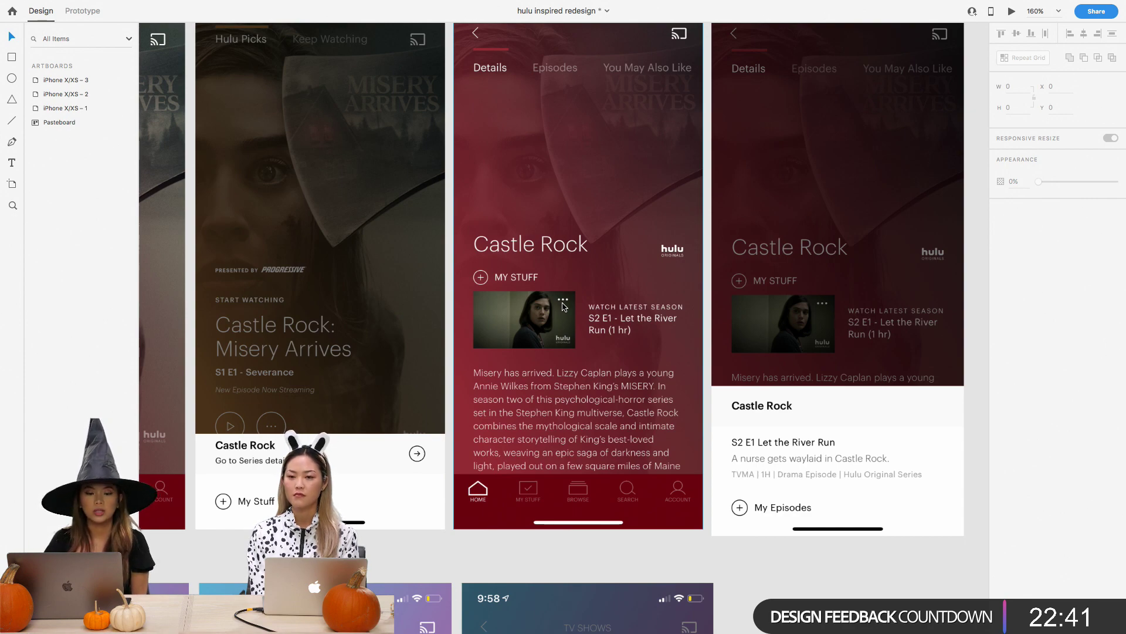
Review the Not Castle Rock card on iPhone X/XS – 1 against the details sheet on iPhone X/XS – 2
scroll(562, 306, down, 5)
scroll(562, 307, left, 7)
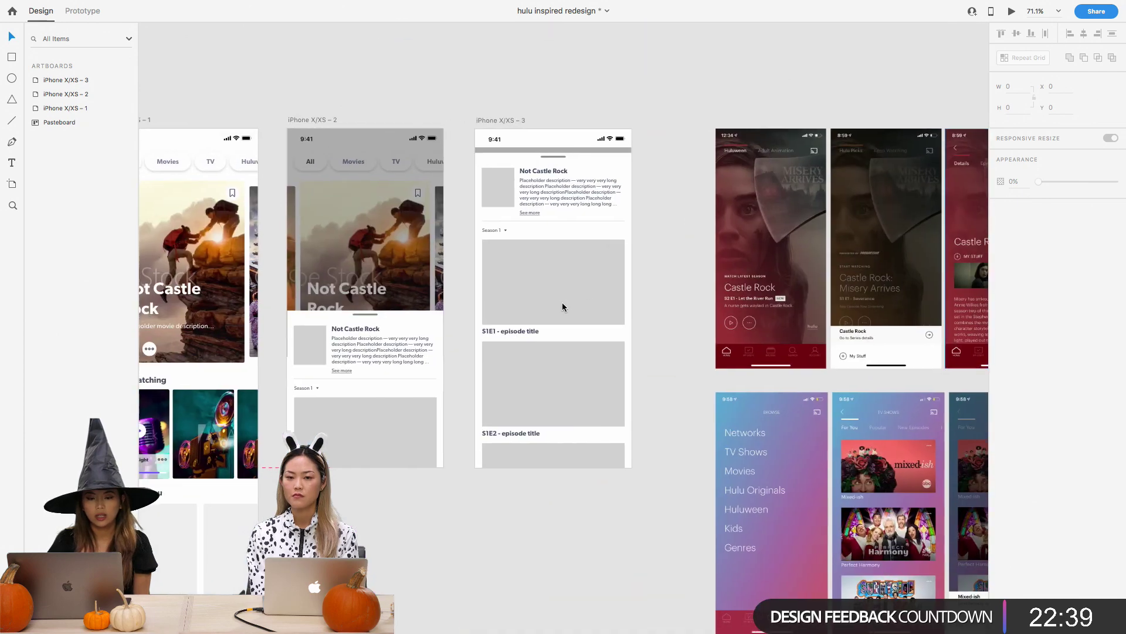
scroll(562, 301, left, 3)
scroll(375, 331, up, 5)
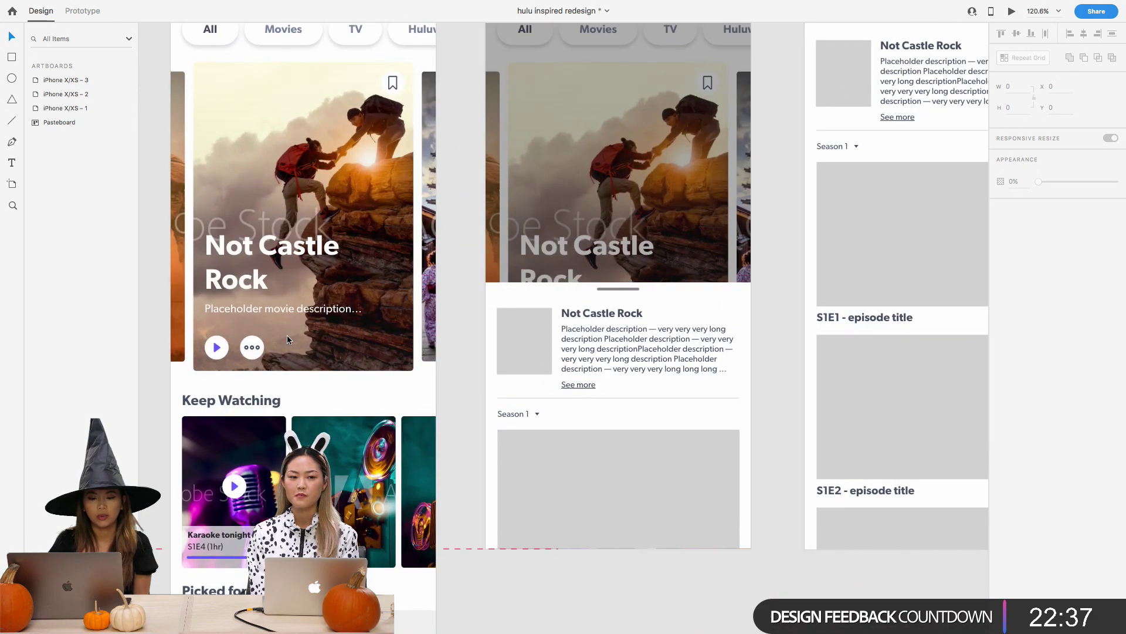
scroll(287, 336, up, 1)
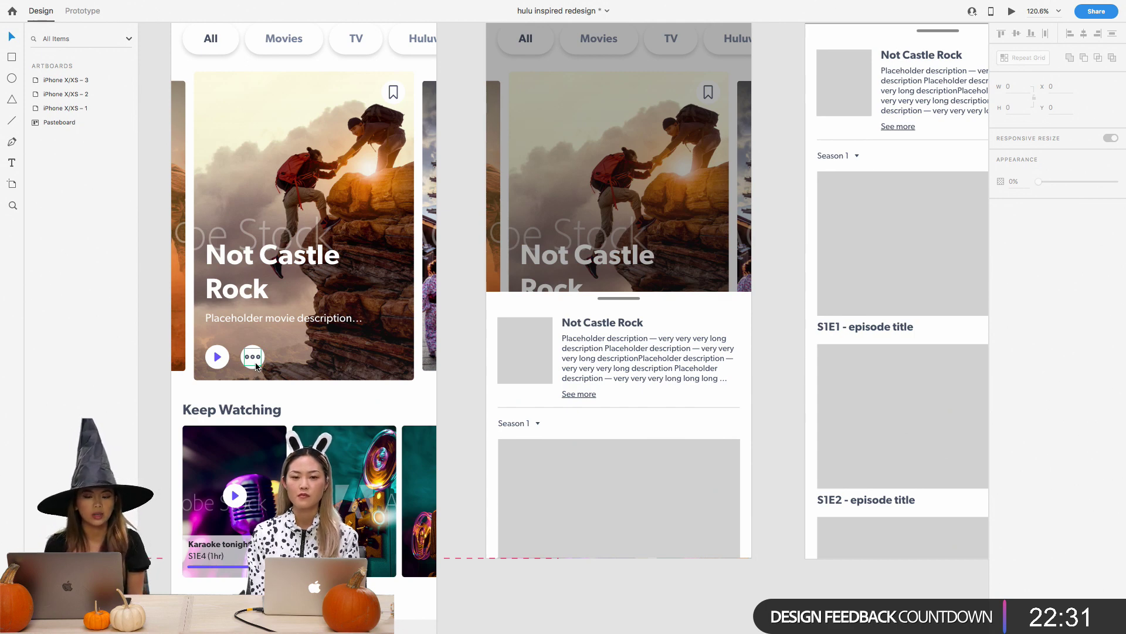
scroll(256, 366, up, 2)
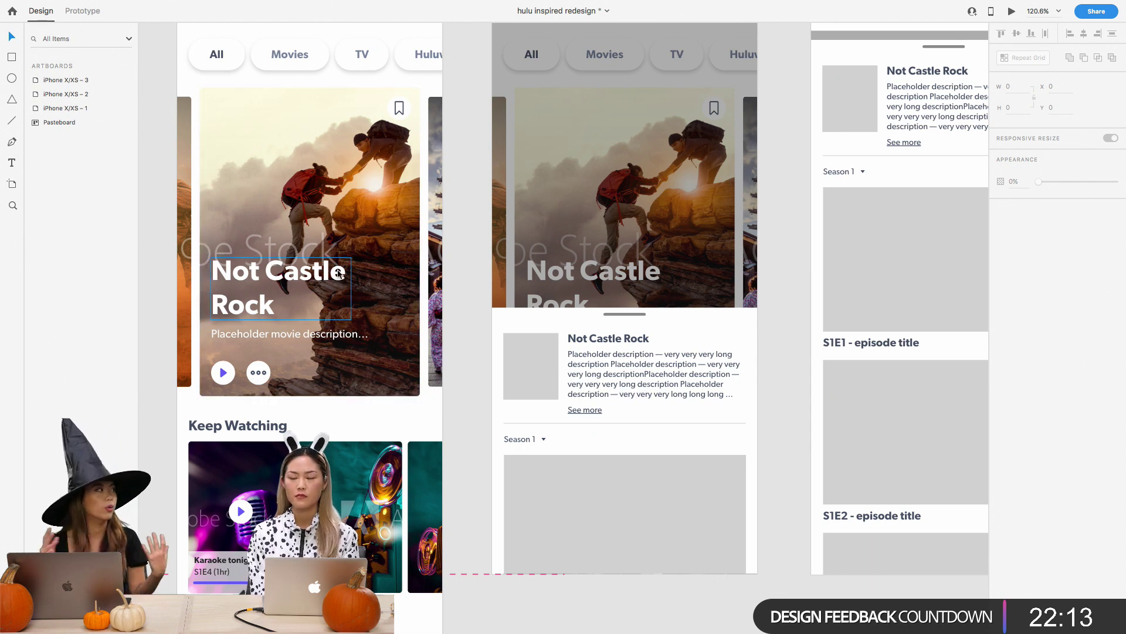
Check the original Castle Rock Details screen and its episode options sheet again after viewing the three redesigned artboards
scroll(339, 273, down, 5)
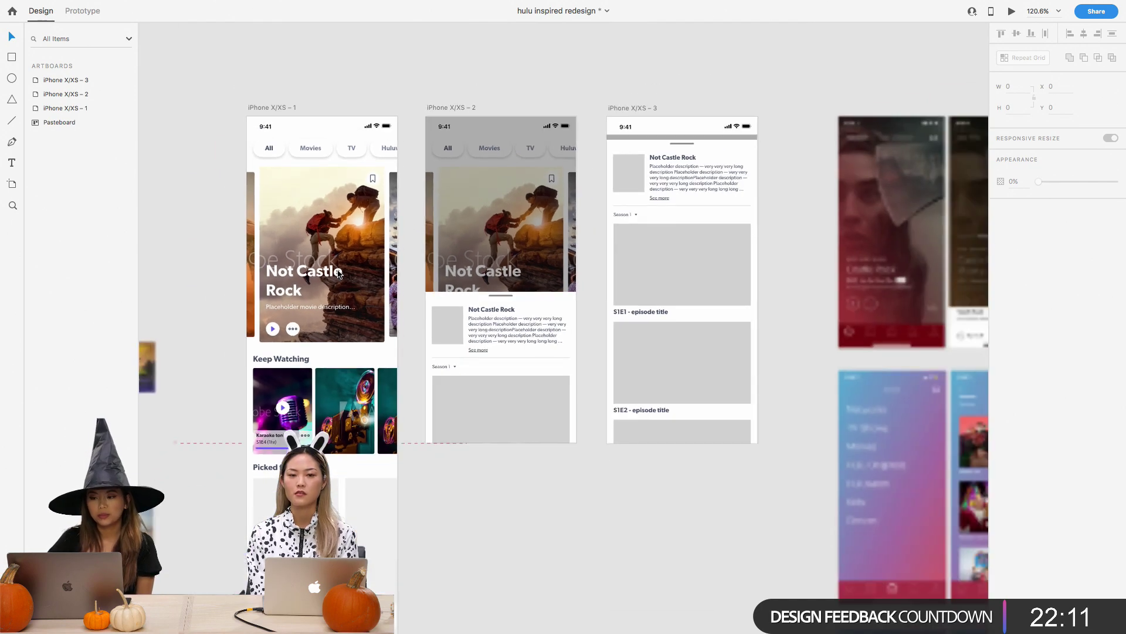
scroll(524, 237, right, 10)
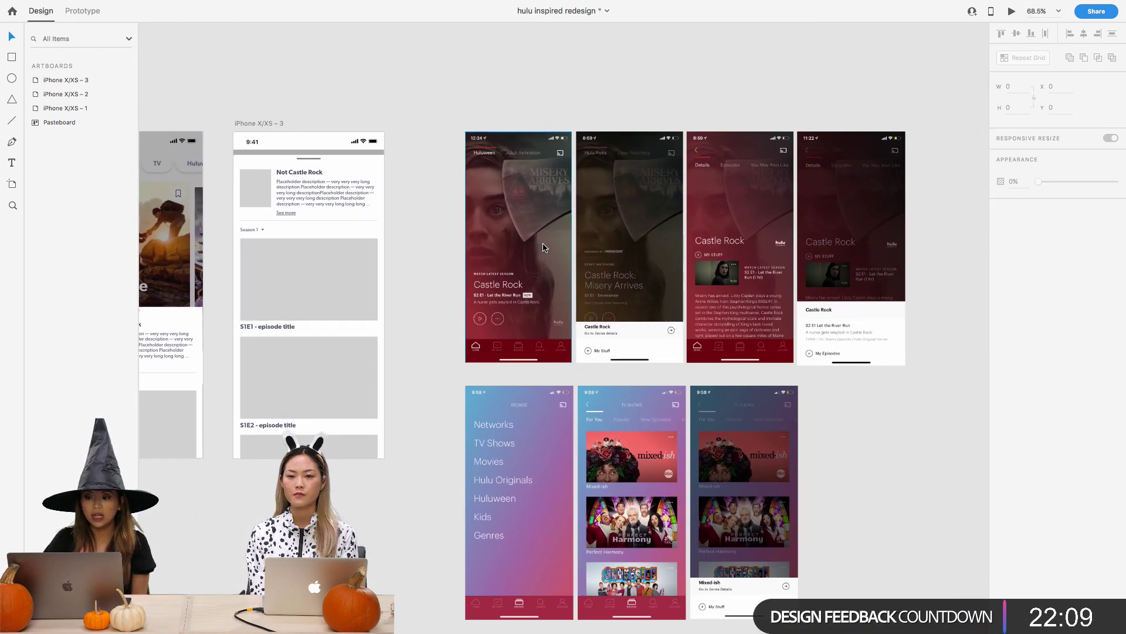
scroll(950, 252, up, 10)
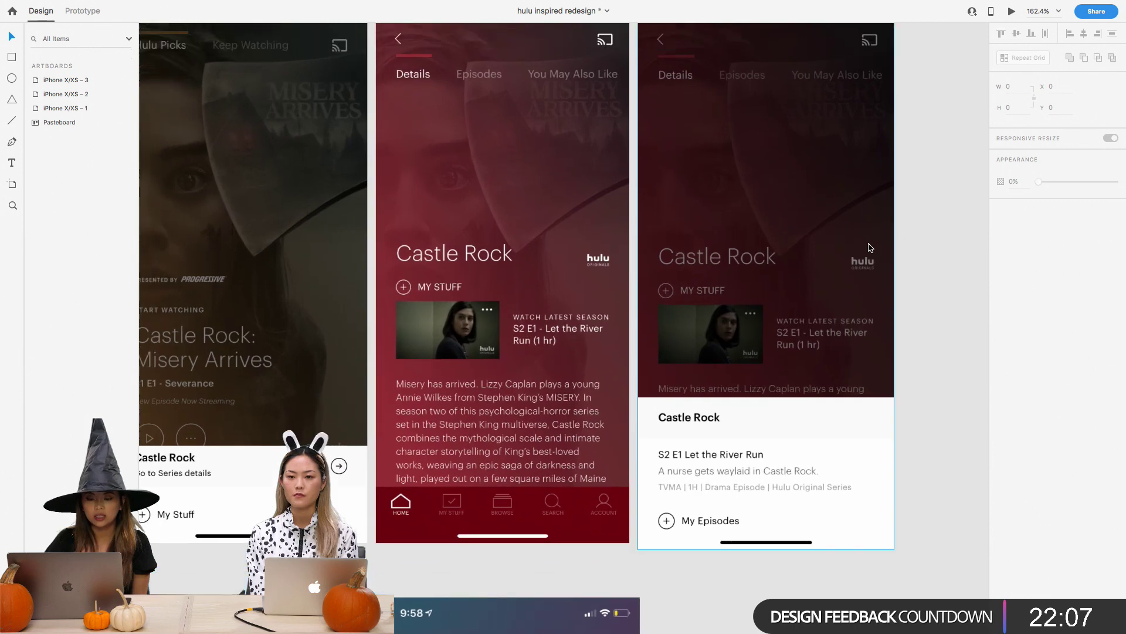
scroll(869, 244, up, 3)
scroll(868, 244, right, 3)
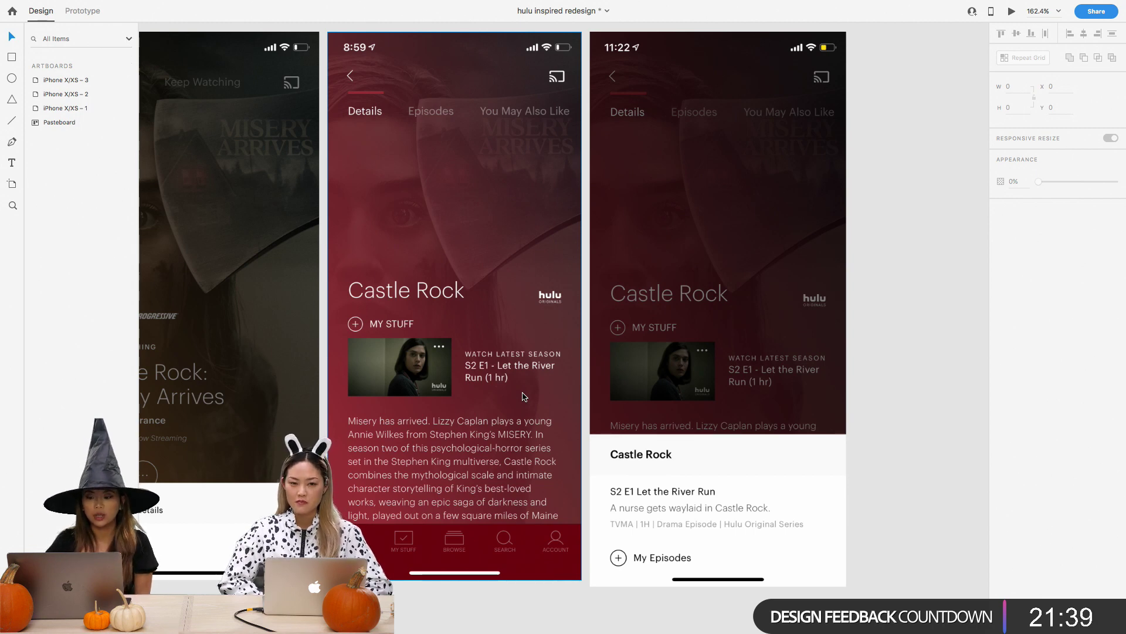
scroll(895, 321, down, 5)
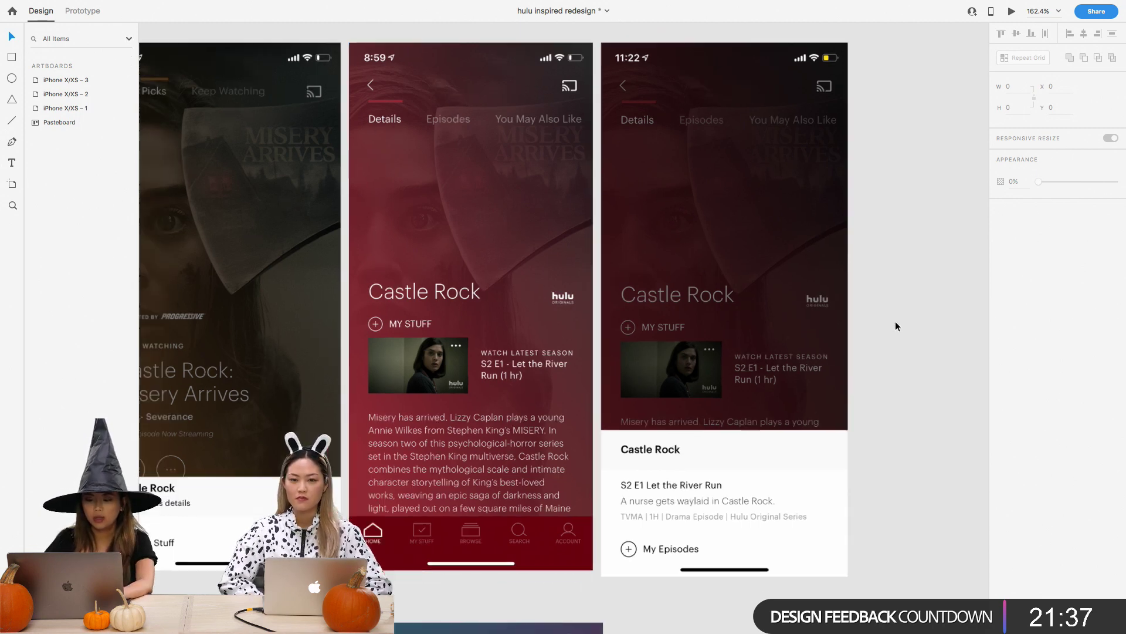
Examine the original Browse, TV Shows and search reference screens, including the Mixed-ish options sheet
scroll(895, 322, down, 3)
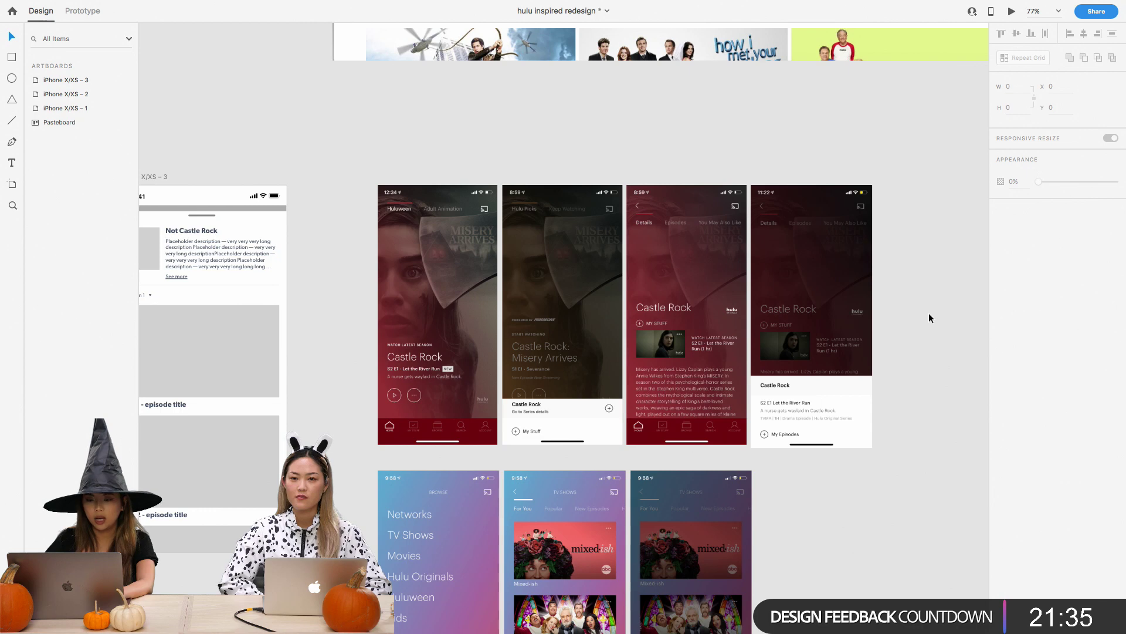
scroll(871, 320, down, 5)
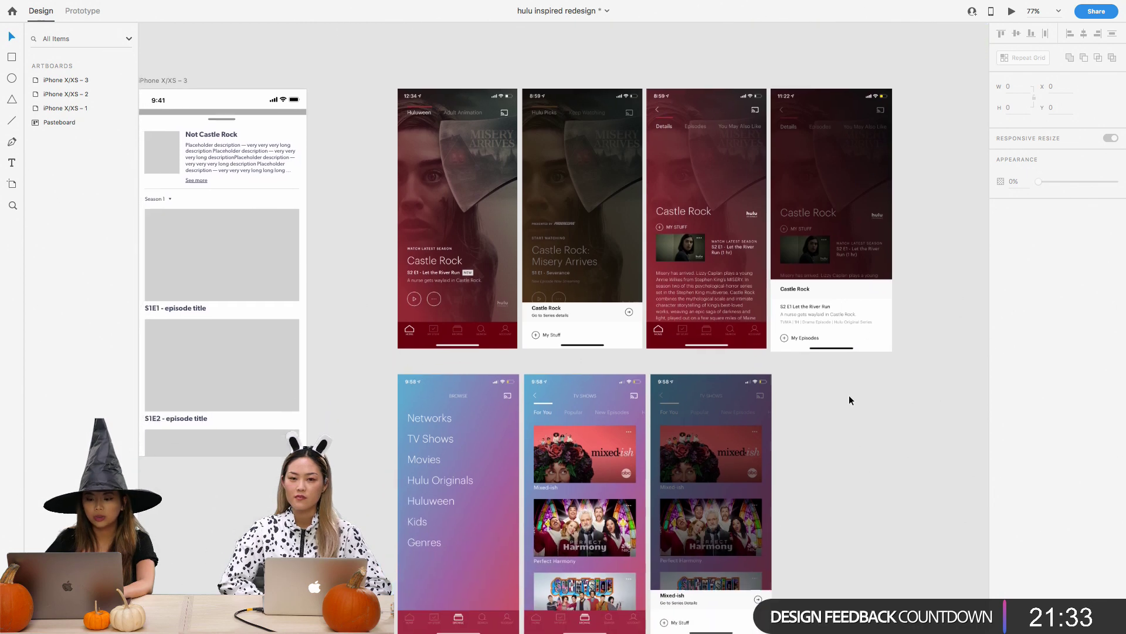
scroll(850, 396, down, 10)
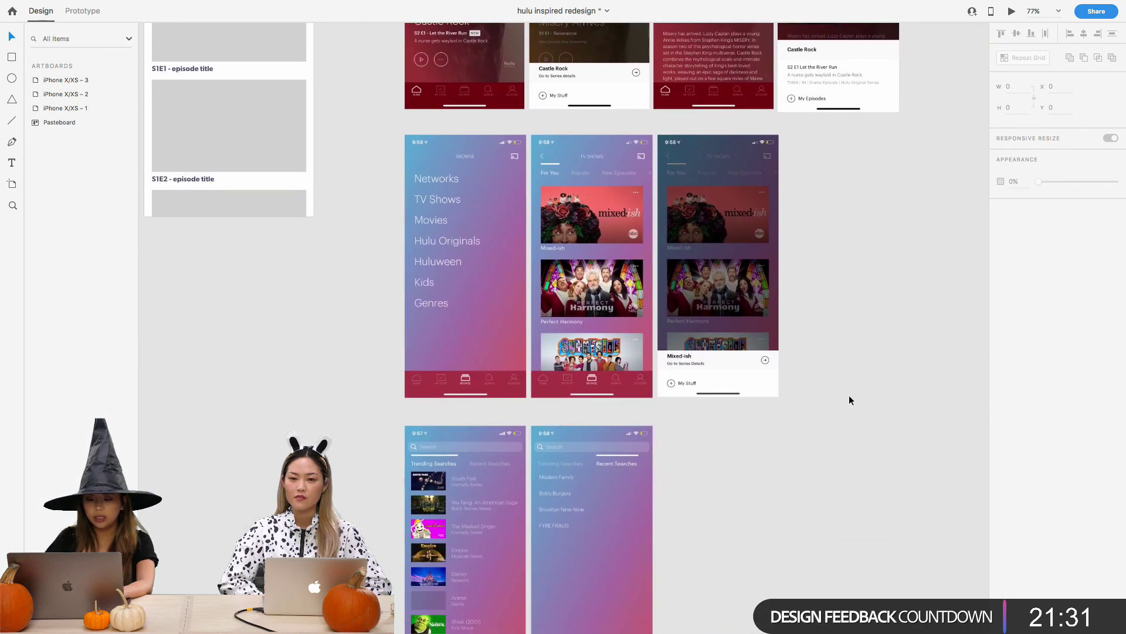
scroll(827, 438, down, 2)
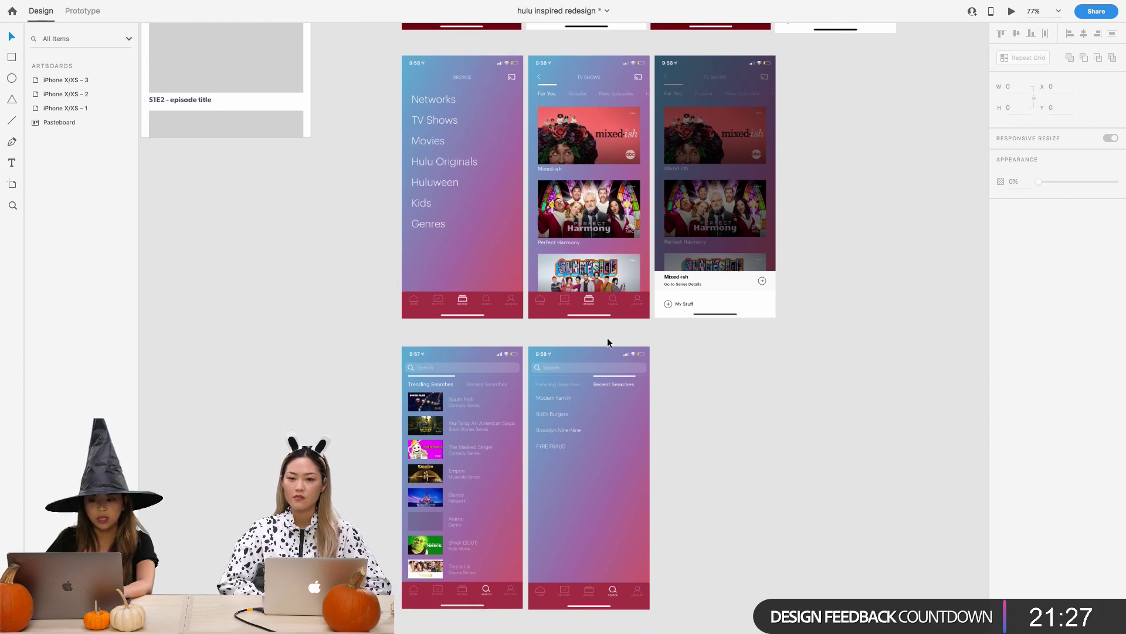
scroll(494, 301, up, 10)
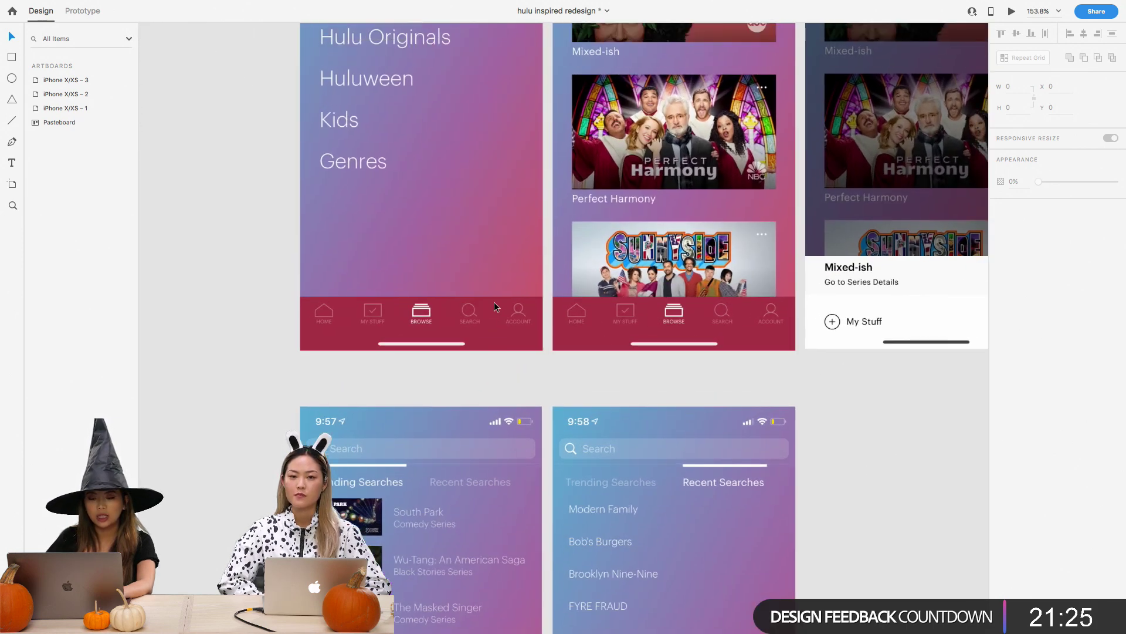
scroll(494, 302, up, 3)
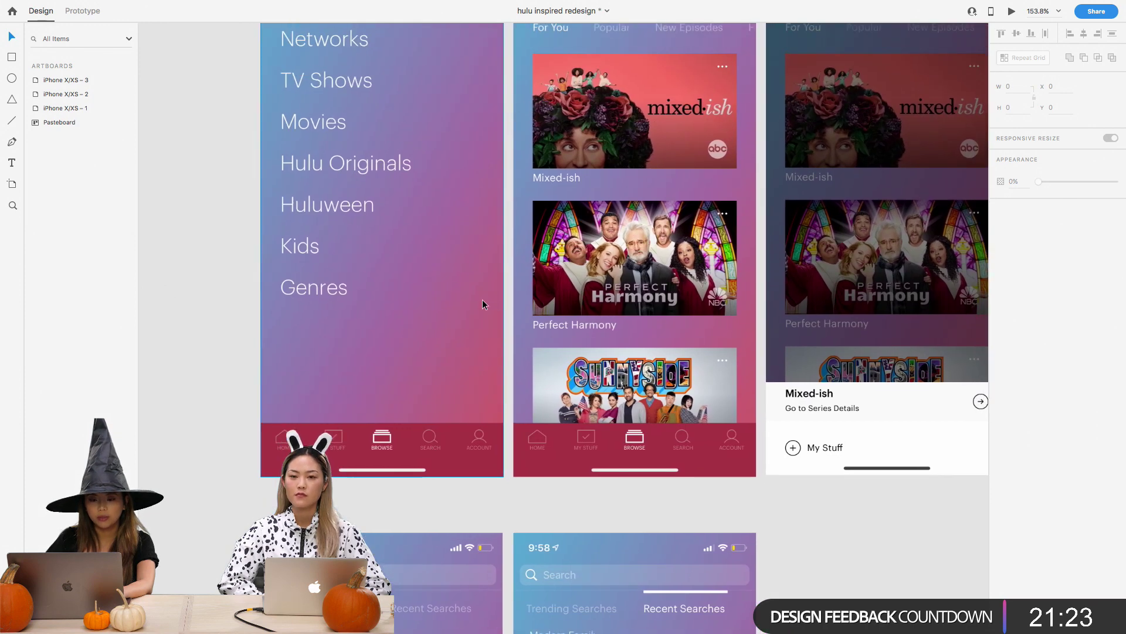
scroll(406, 290, up, 2)
scroll(406, 289, up, 3)
scroll(406, 291, up, 2)
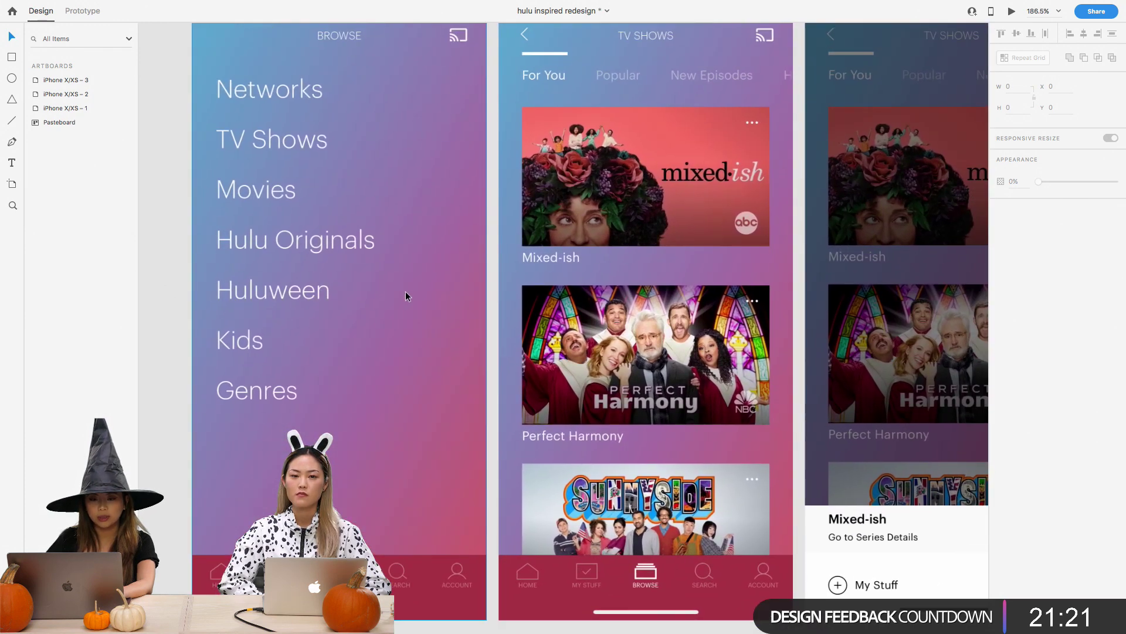
scroll(406, 291, right, 2)
scroll(406, 291, up, 1)
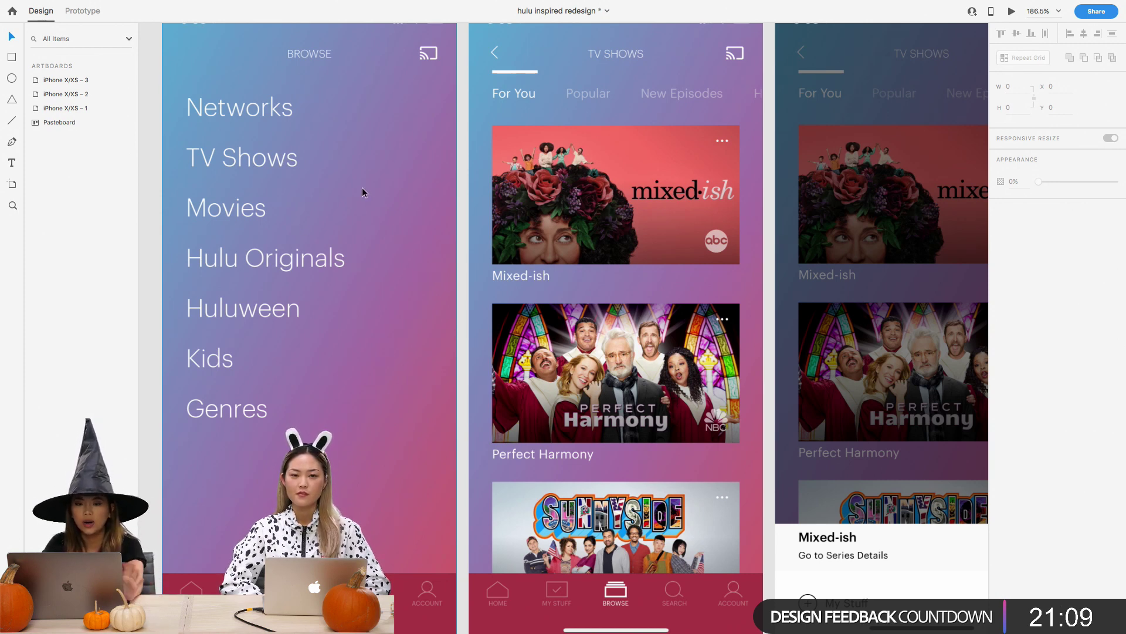
scroll(361, 188, right, 5)
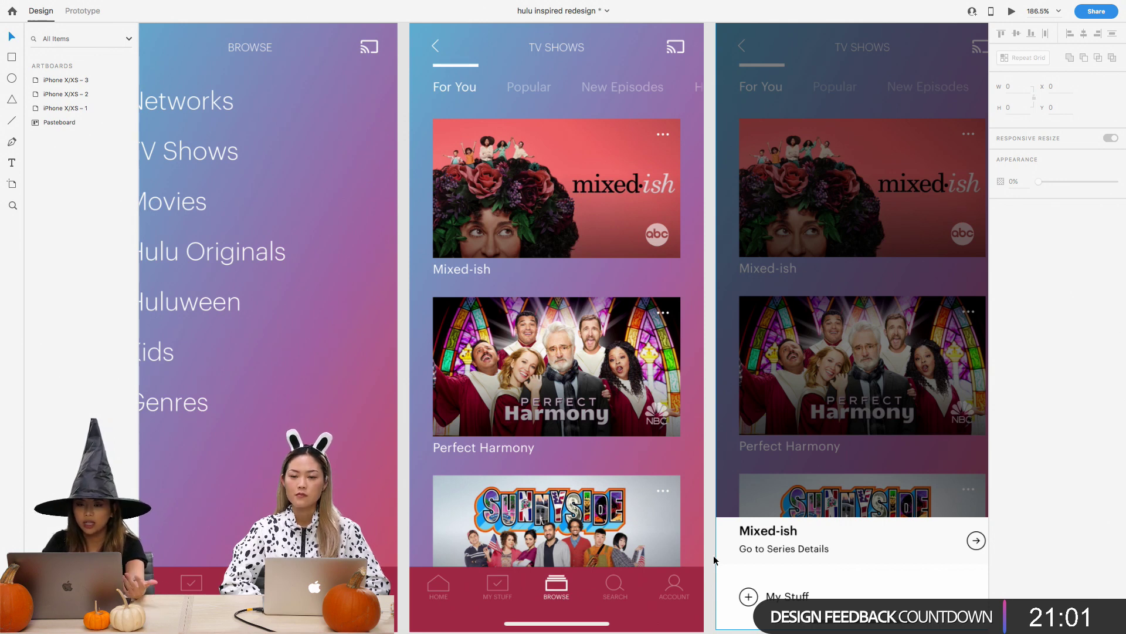
scroll(788, 533, right, 10)
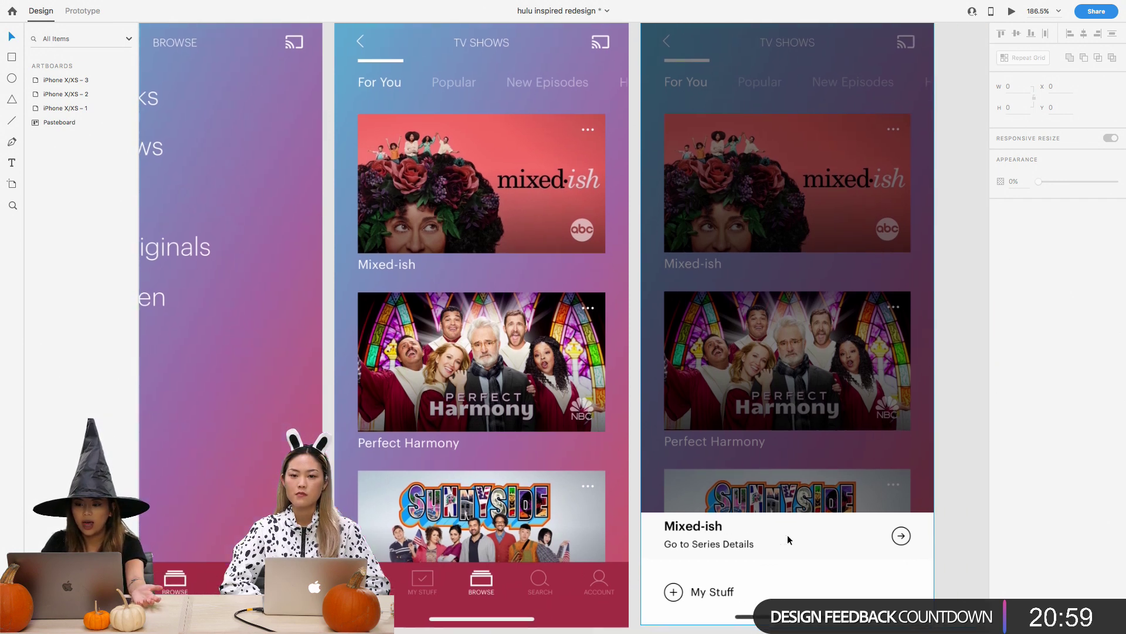
Examine the Mixed-ish options sheet and the original Trending Searches and Recent Searches reference screens
scroll(797, 319, down, 3)
scroll(797, 320, right, 3)
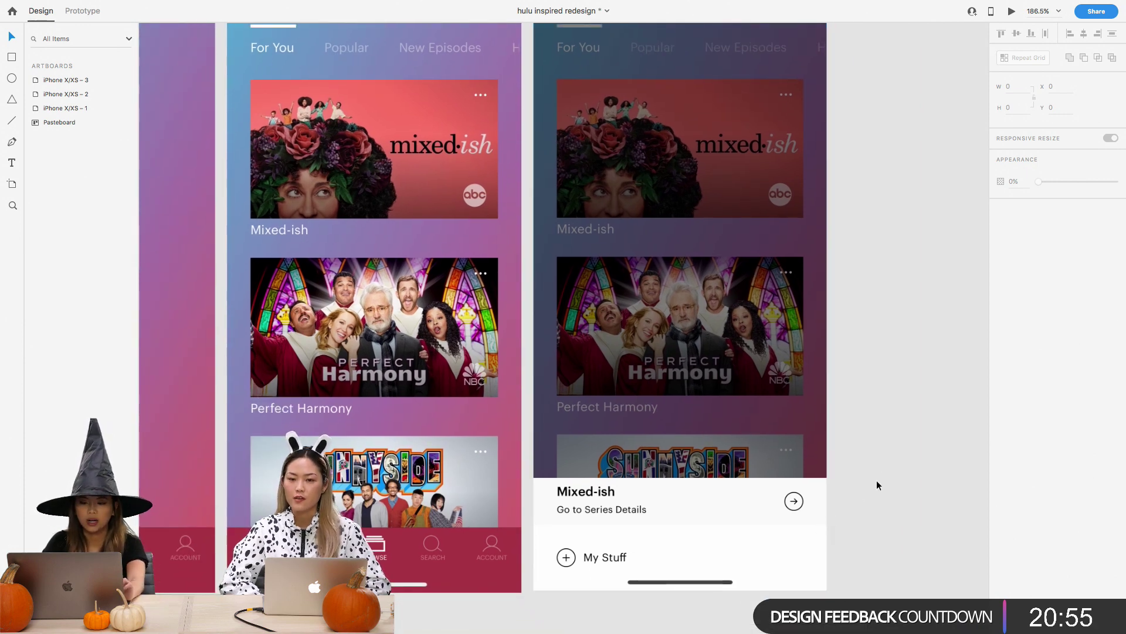
scroll(883, 475, down, 5)
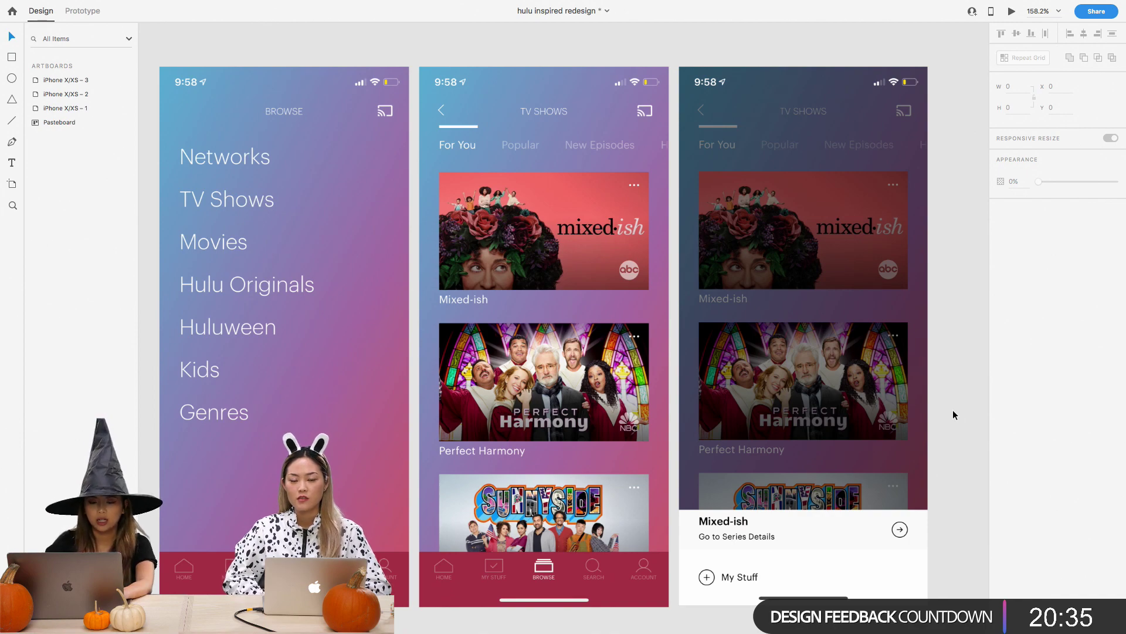
scroll(953, 410, down, 3)
scroll(953, 409, down, 10)
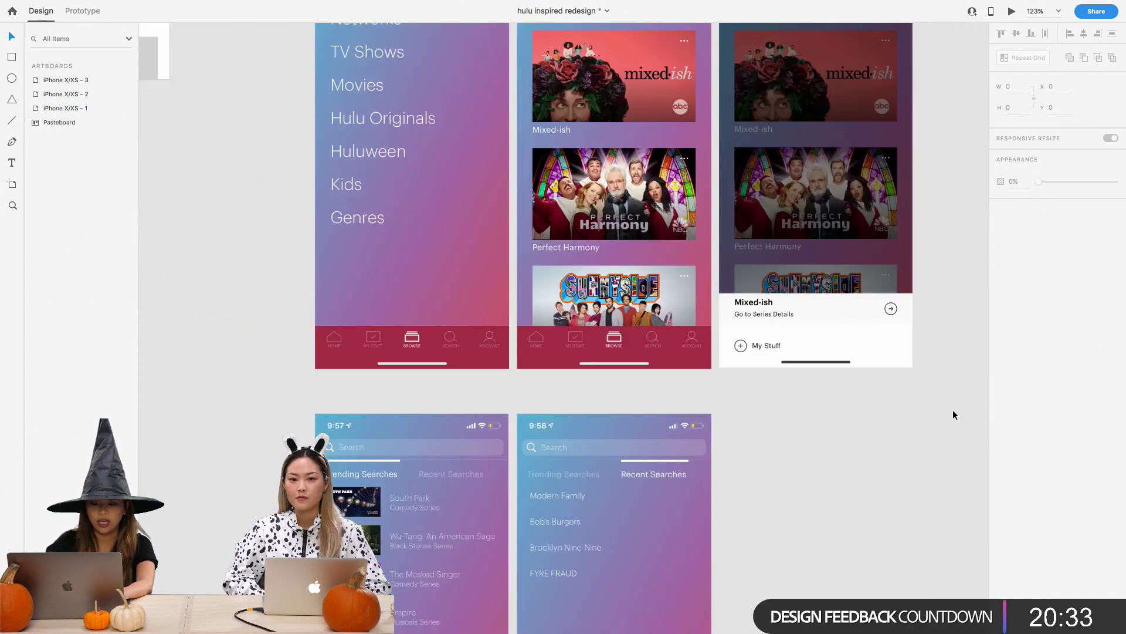
scroll(676, 437, up, 5)
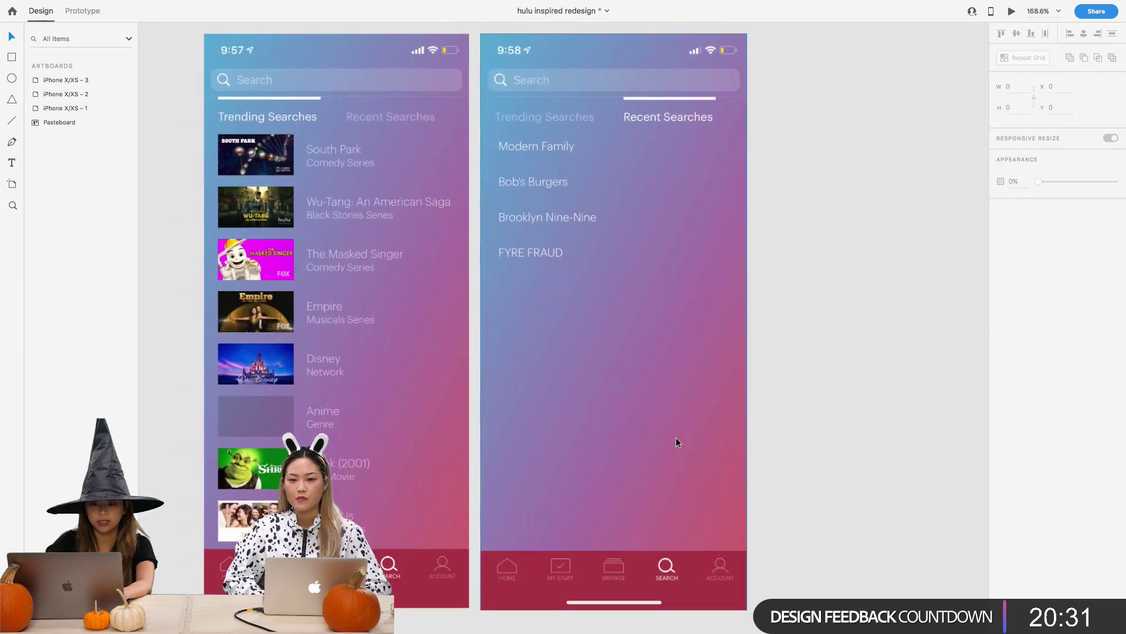
scroll(576, 426, up, 1)
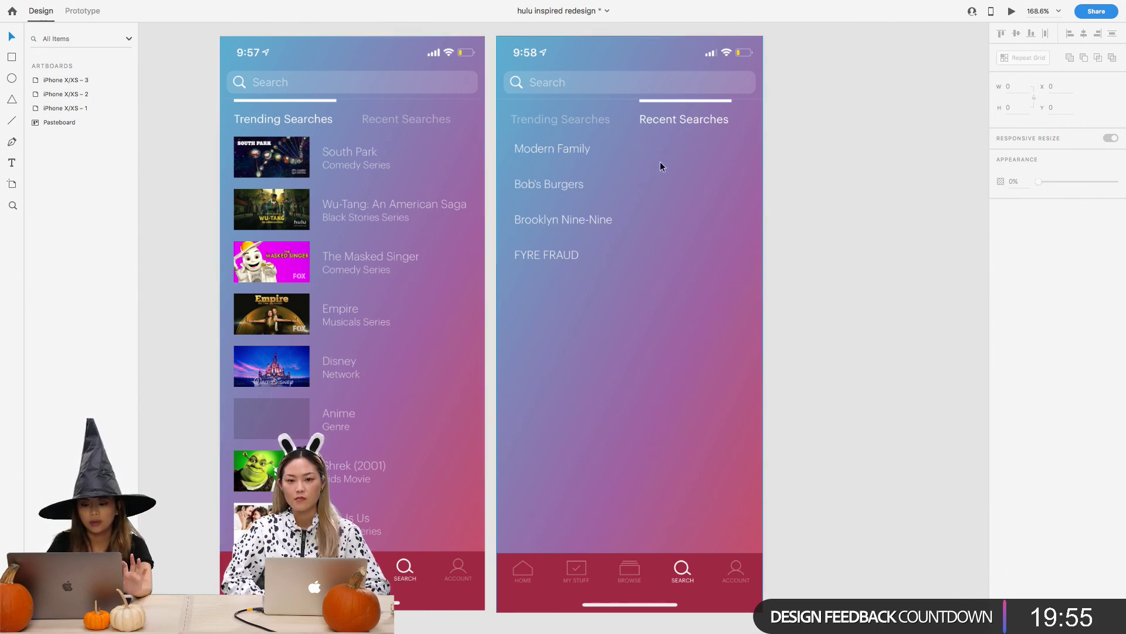
scroll(660, 163, down, 2)
scroll(660, 164, up, 1)
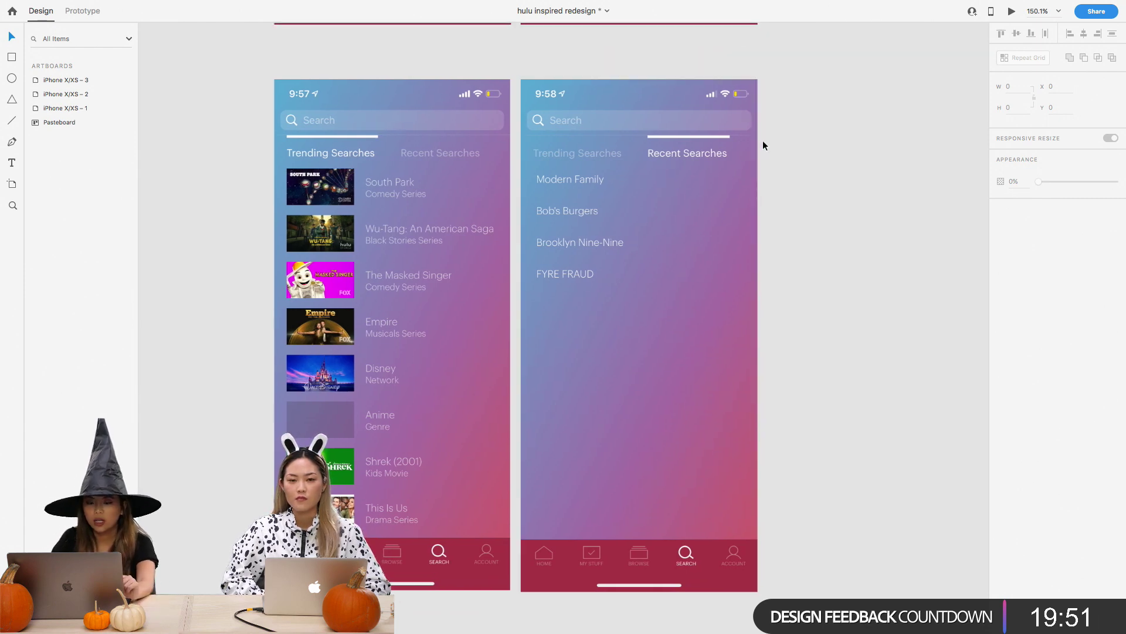
Survey the rows of original reference screens and study the Browse category list, from Networks to Genres, beside the TV Shows screen
scroll(763, 140, down, 3)
scroll(762, 139, up, 3)
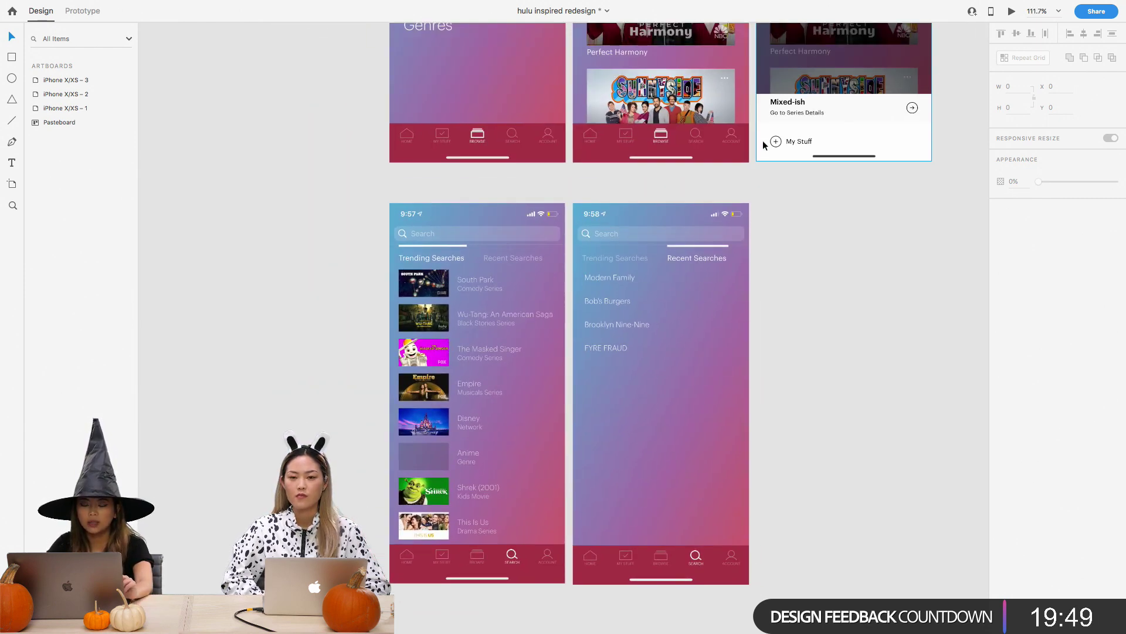
scroll(763, 139, up, 2)
scroll(763, 140, down, 5)
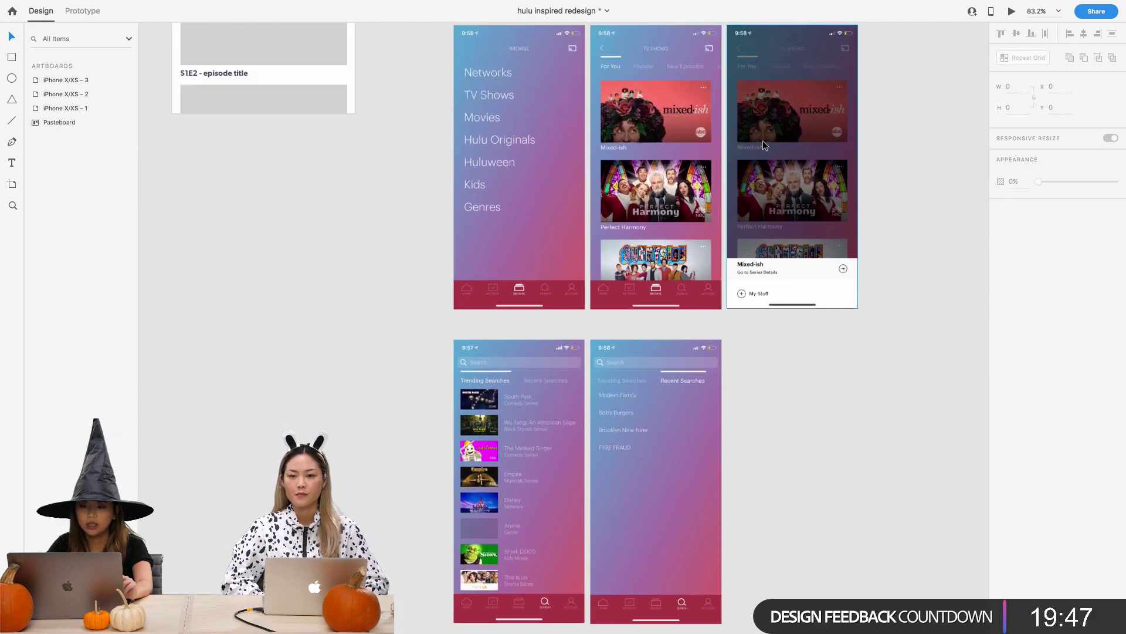
scroll(763, 143, down, 2)
scroll(763, 143, up, 3)
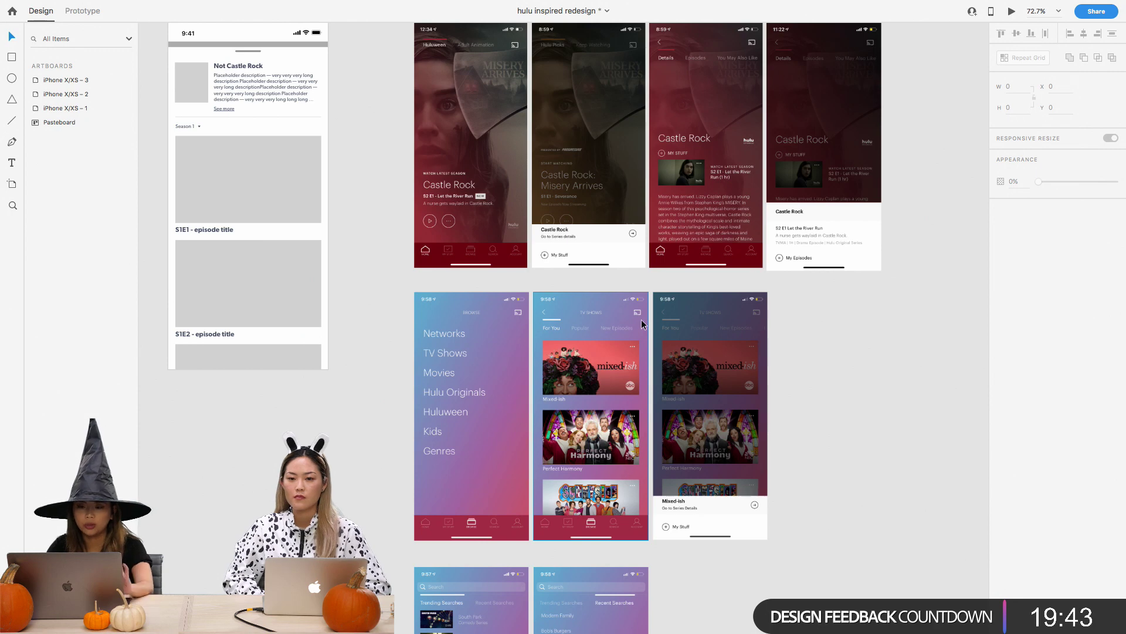
scroll(643, 308, down, 5)
scroll(546, 534, left, 2)
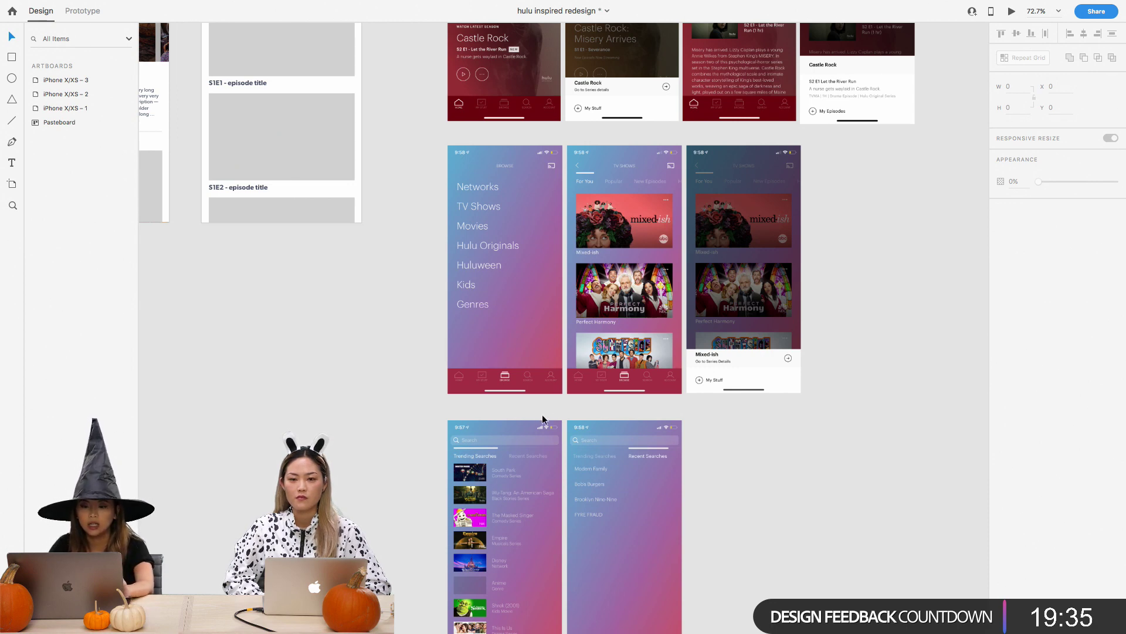
scroll(481, 360, up, 5)
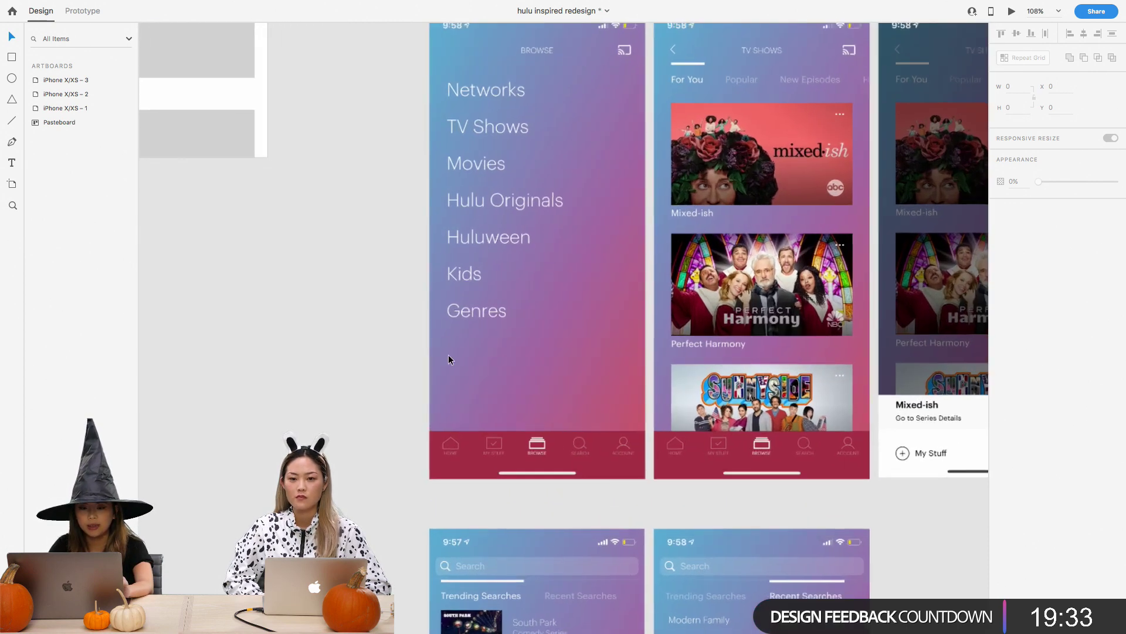
scroll(449, 356, up, 3)
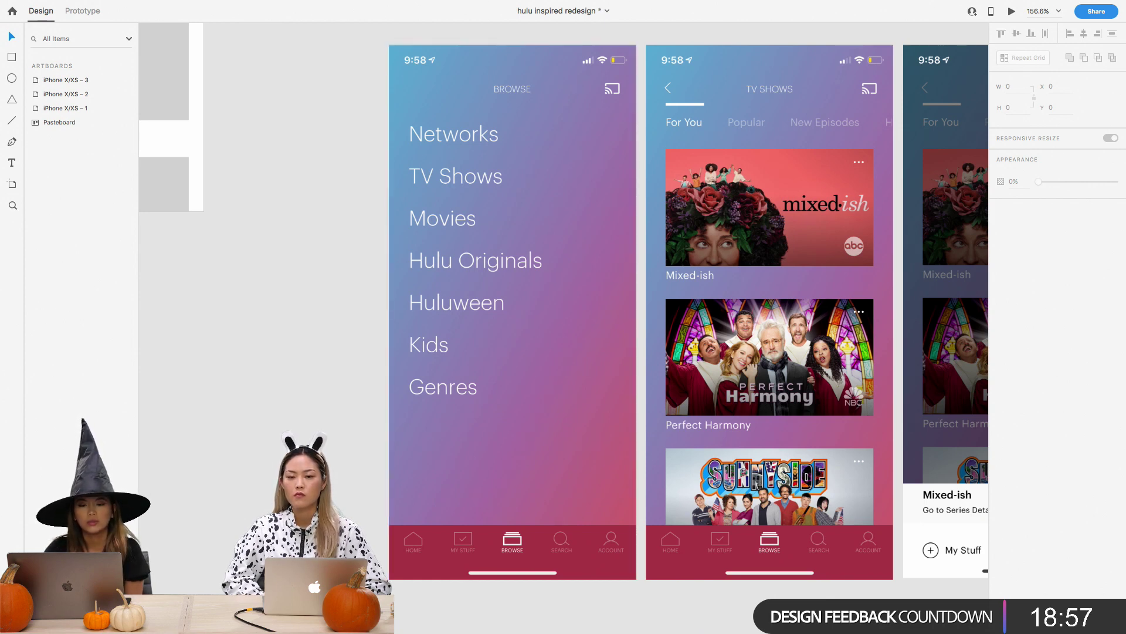
scroll(481, 490, down, 3)
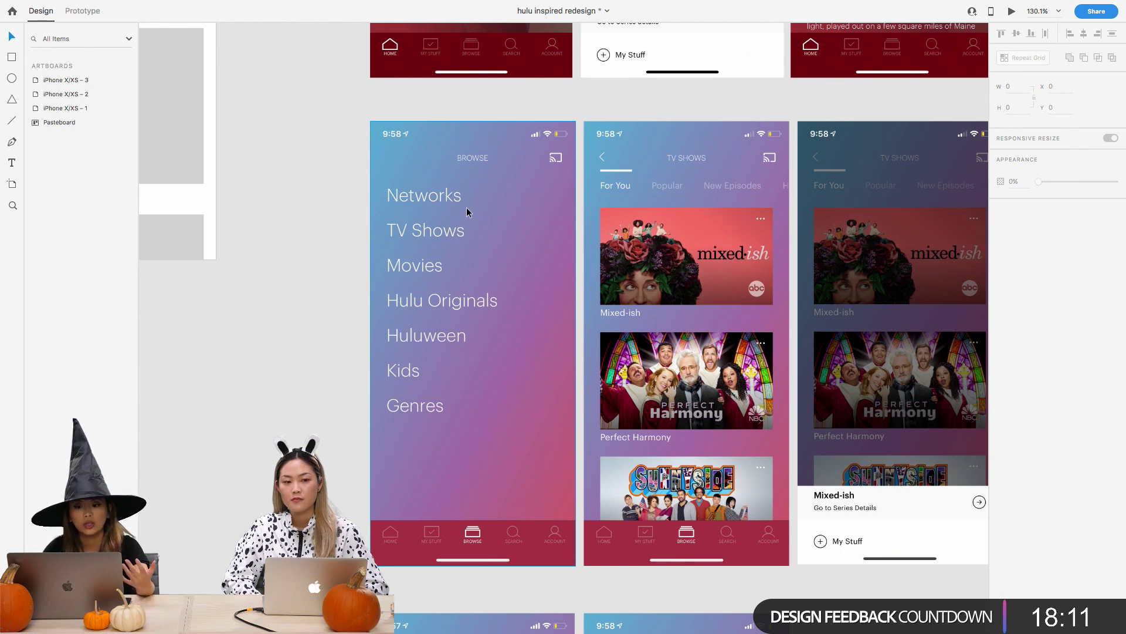
scroll(481, 209, up, 2)
scroll(481, 208, left, 3)
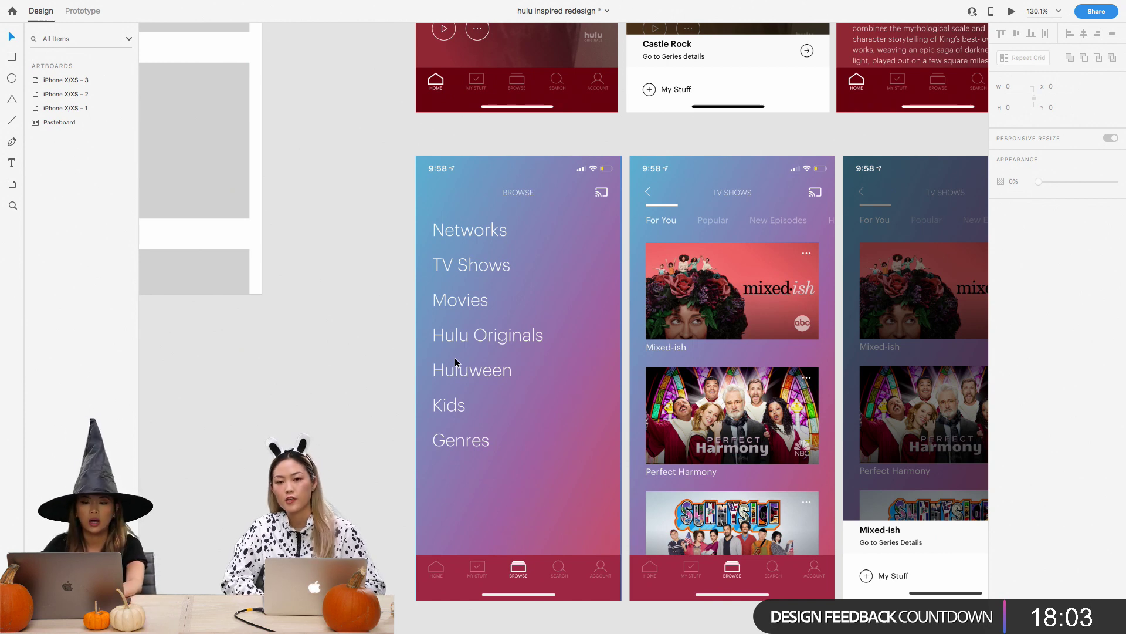
Add a new iPhone X/XS artboard after the iPhone X/XS – 3 episode list artboard
scroll(456, 357, down, 5)
scroll(455, 362, left, 5)
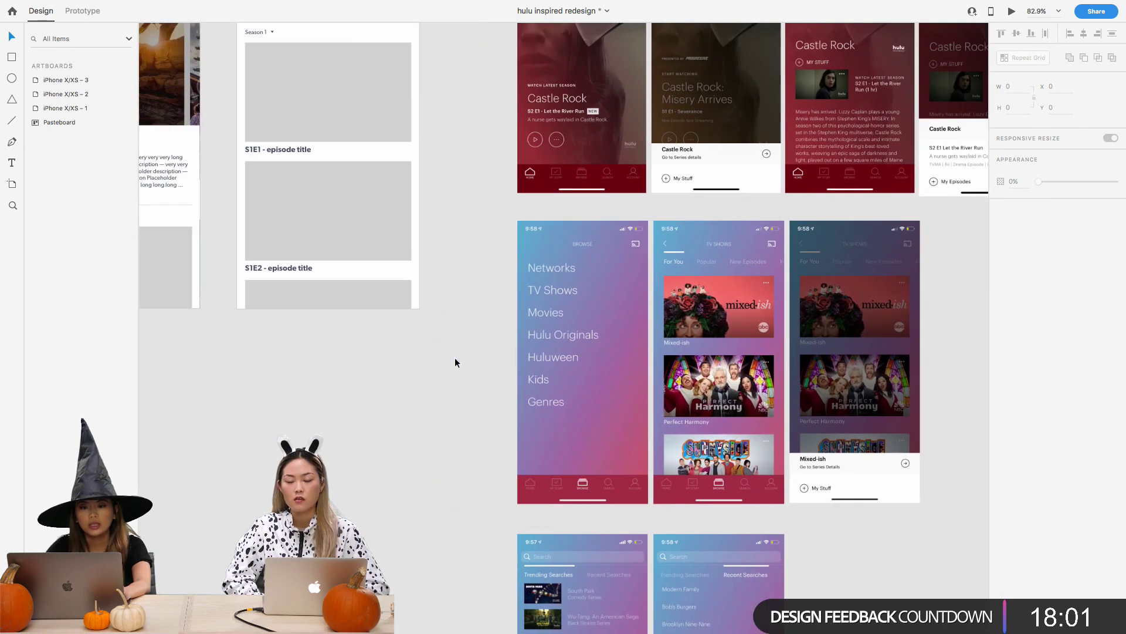
click(12, 184)
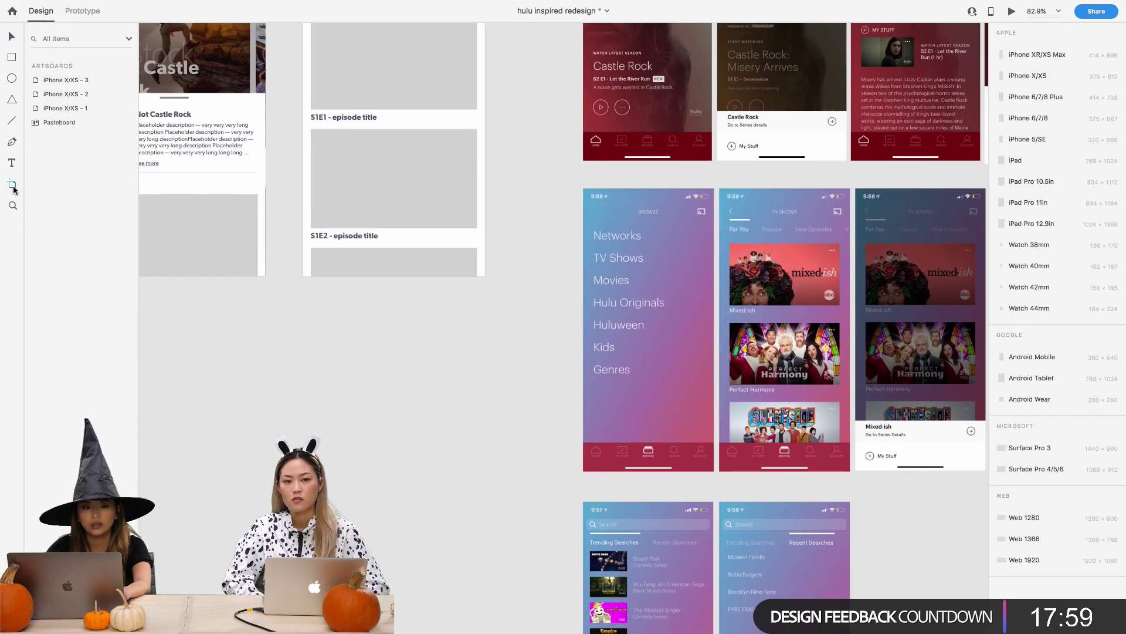
click(1028, 106)
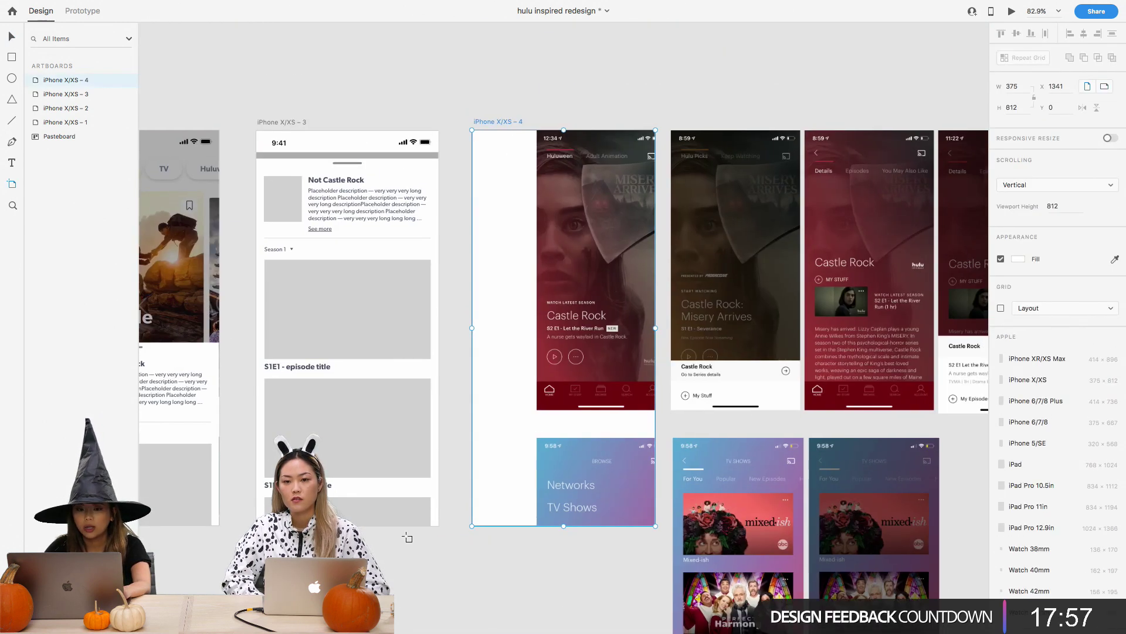
Try to move iPhone X/XS – 4 down, undo the move, and add another blank artboard beside it
scroll(407, 535, down, 5)
scroll(407, 536, left, 3)
scroll(341, 502, down, 2)
scroll(340, 502, left, 1)
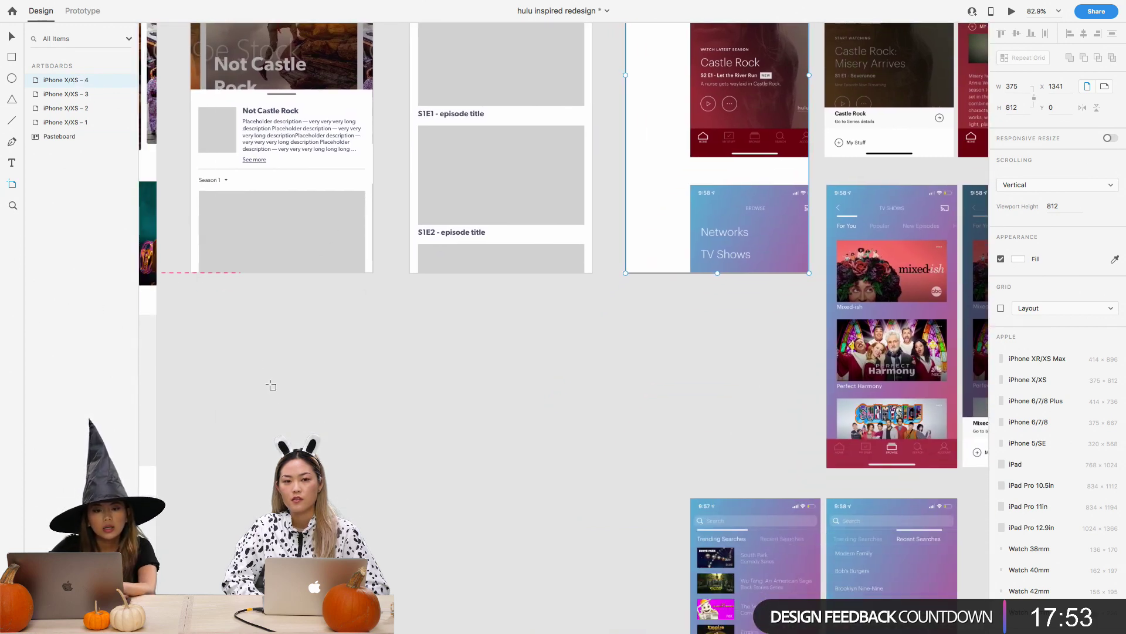
scroll(280, 399, down, 3)
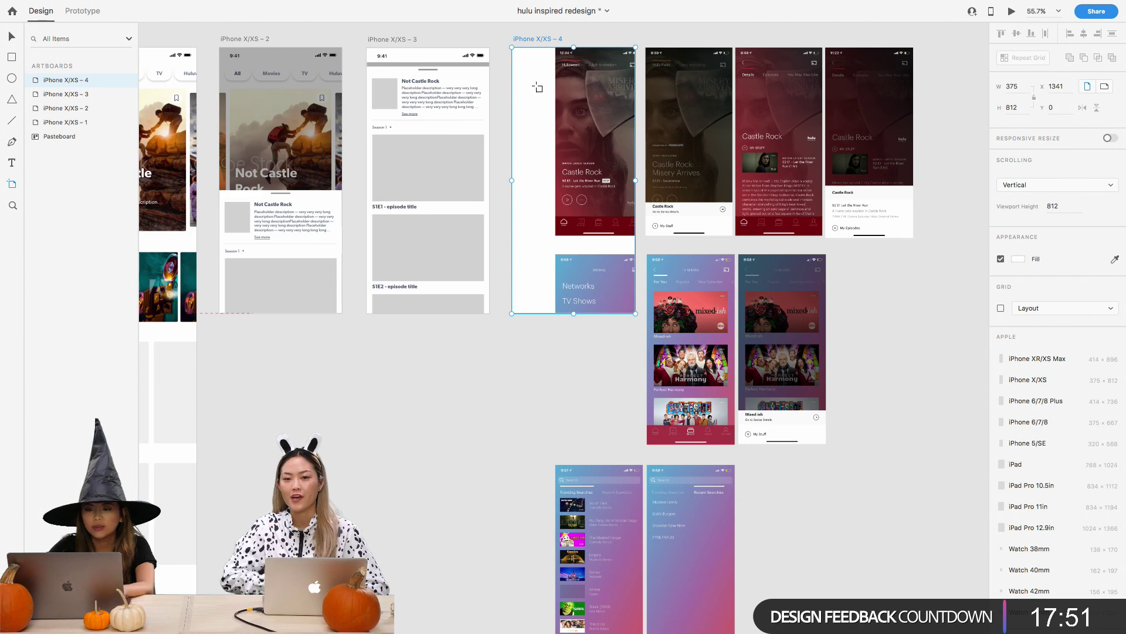
drag(528, 41, 516, 153)
key(super+z)
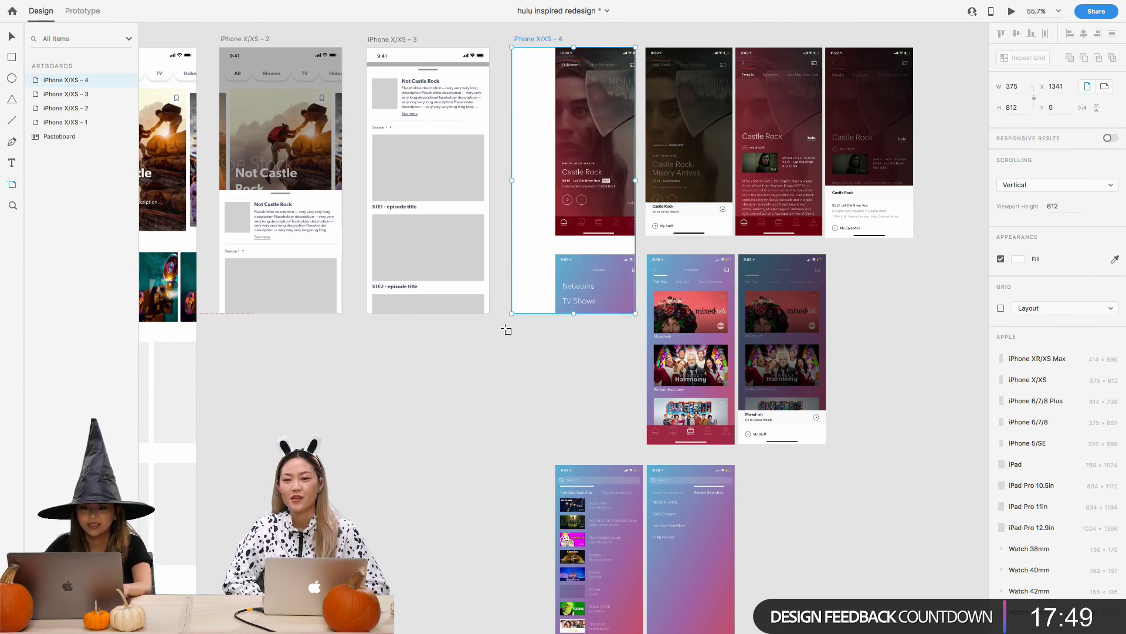
key(super+d)
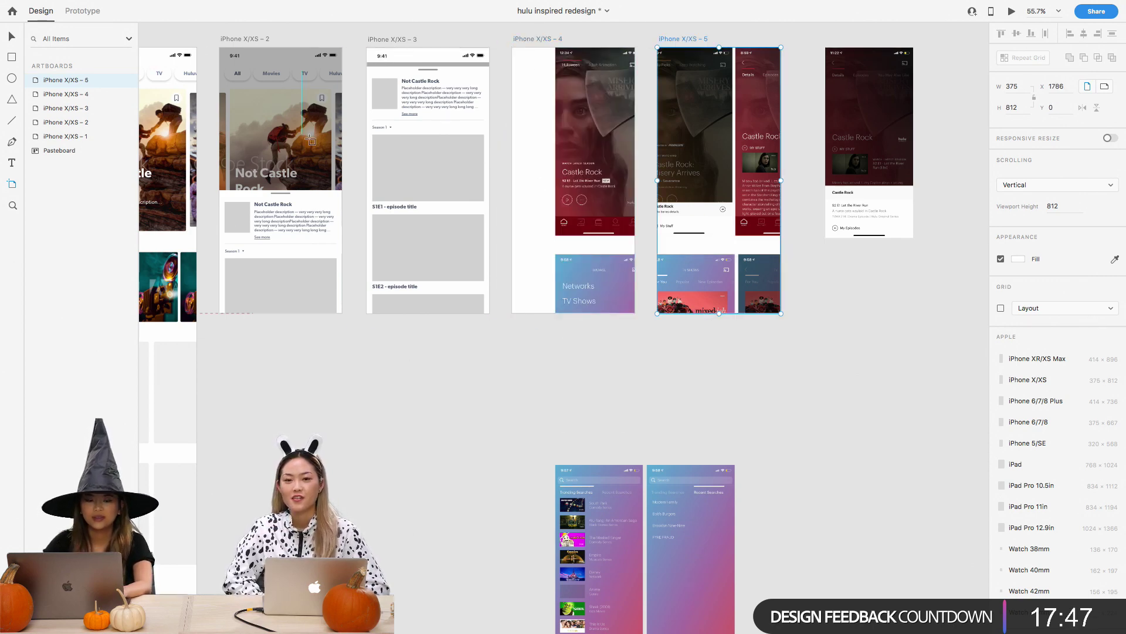
Move the blank iPhone X/XS – 4 artboard below iPhone X/XS – 3, returning the overlapping Castle Rock home and Browse screens to their rows
click(11, 37)
drag(540, 52, 746, 359)
click(579, 130)
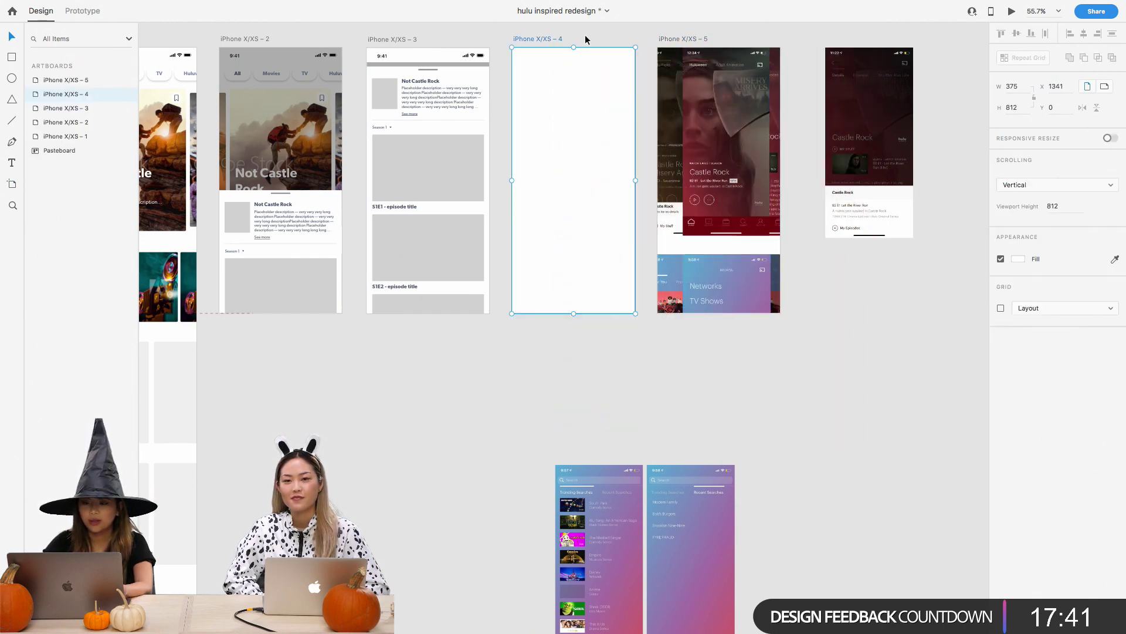
drag(573, 61, 429, 401)
drag(746, 289, 601, 289)
click(718, 389)
Delete the extra iPhone X/XS – 5 artboard, keeping the four overlapping Castle Rock and TV Shows reference screens in their original rows
scroll(718, 389, down, 3)
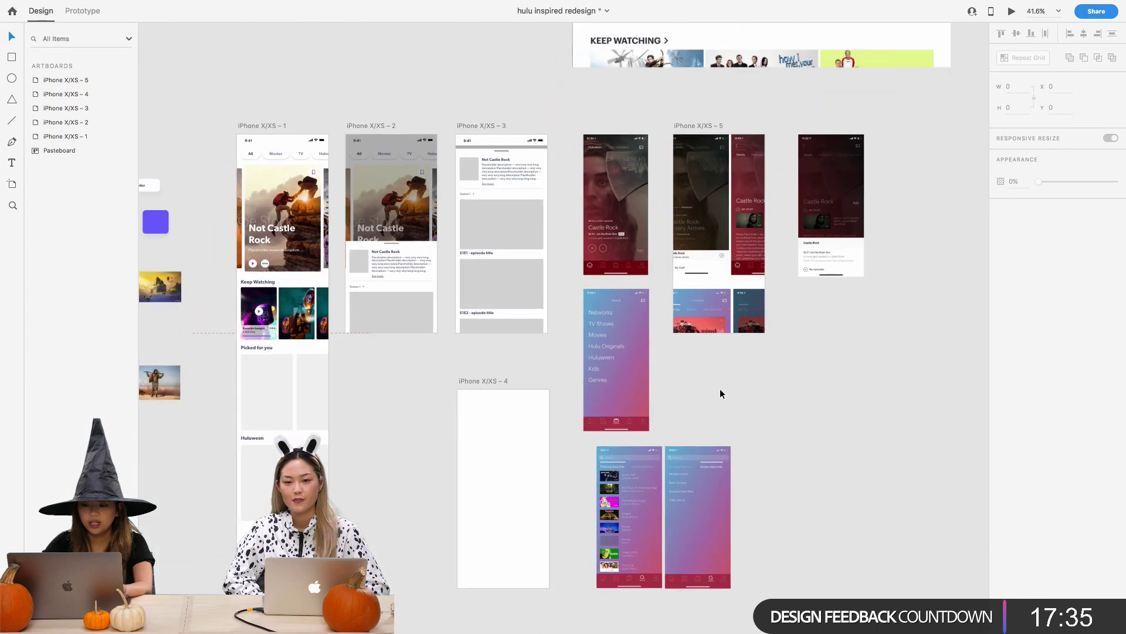
click(696, 127)
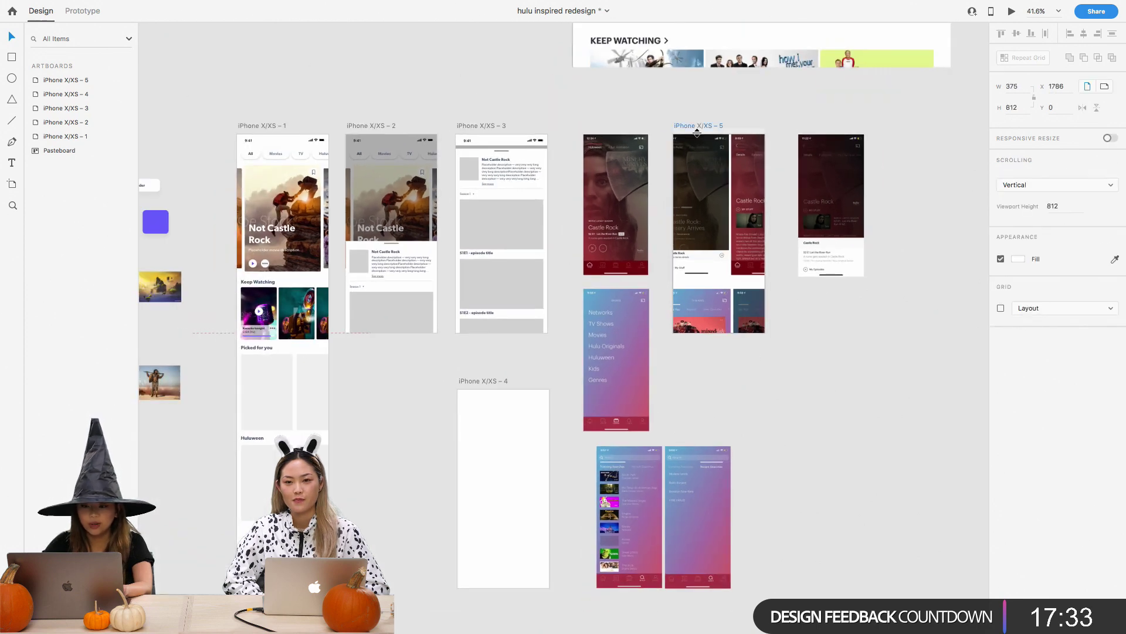
click(790, 276)
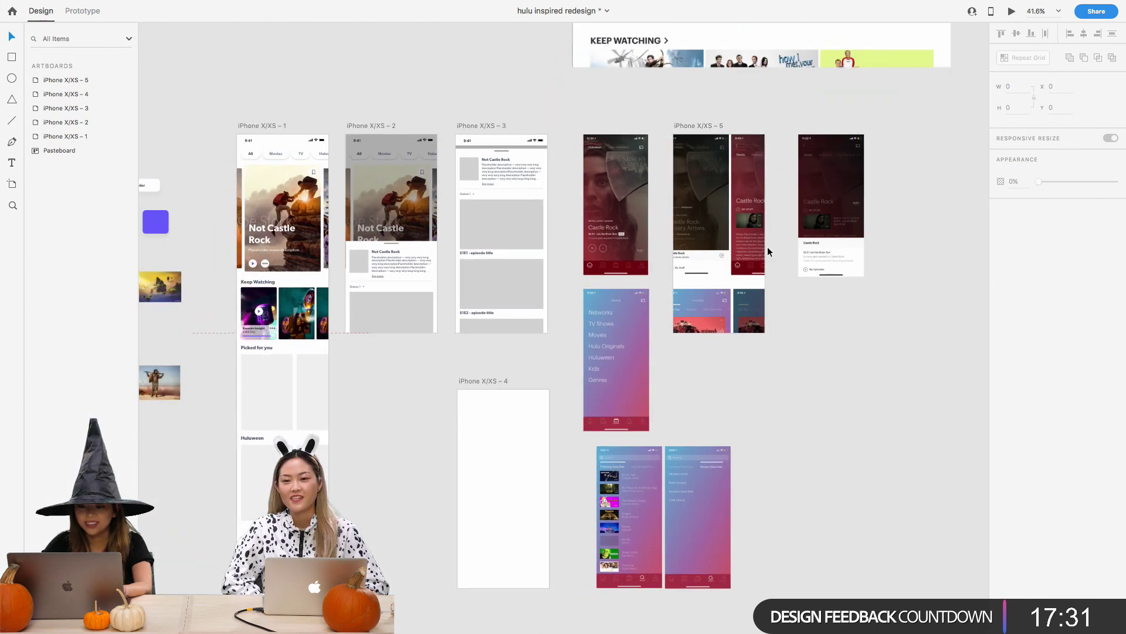
drag(790, 276, 841, 481)
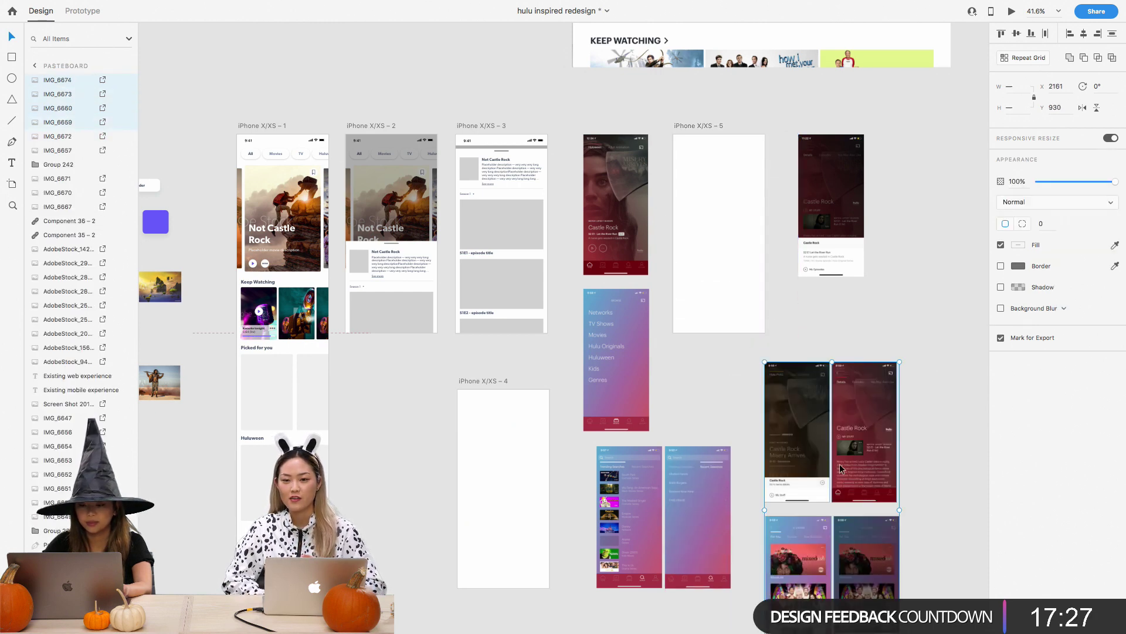
click(762, 261)
key(Delete)
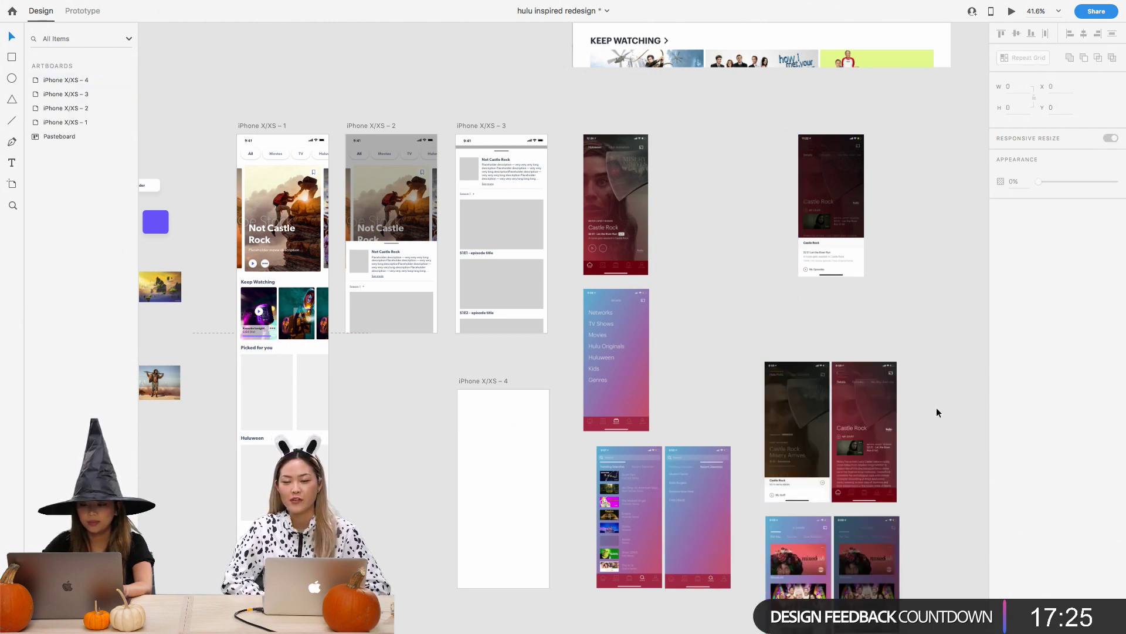
drag(946, 430, 690, 356)
Move the five Browse, TV Shows and search reference screens together so they sit beside the blank iPhone X/XS – 4 artboard
scroll(580, 517, down, 5)
scroll(579, 494, up, 3)
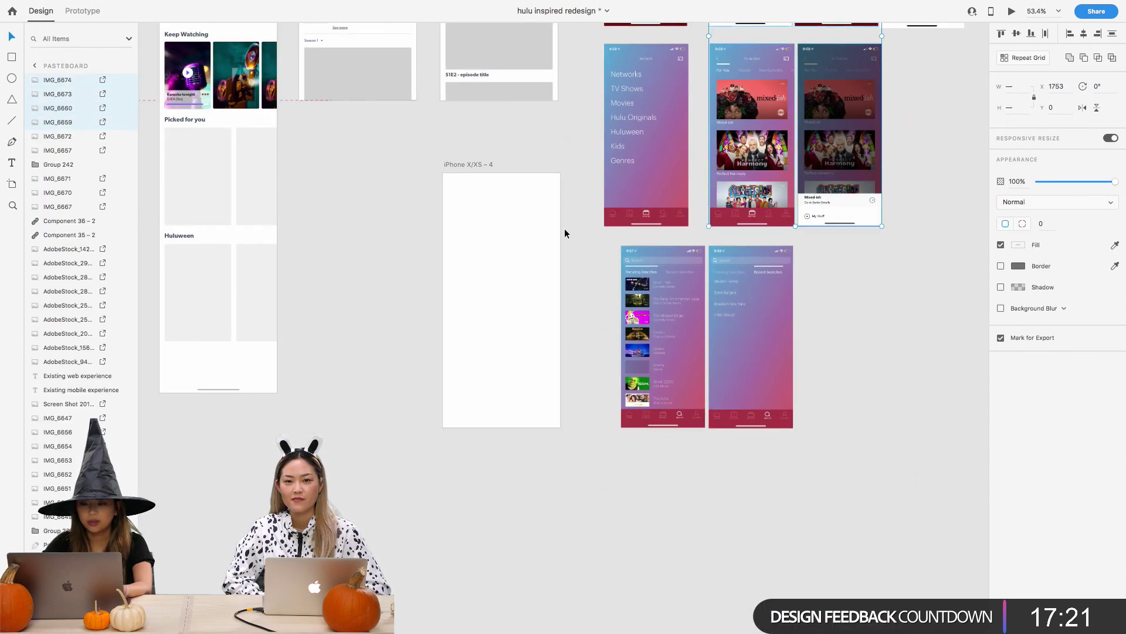
drag(589, 131, 835, 354)
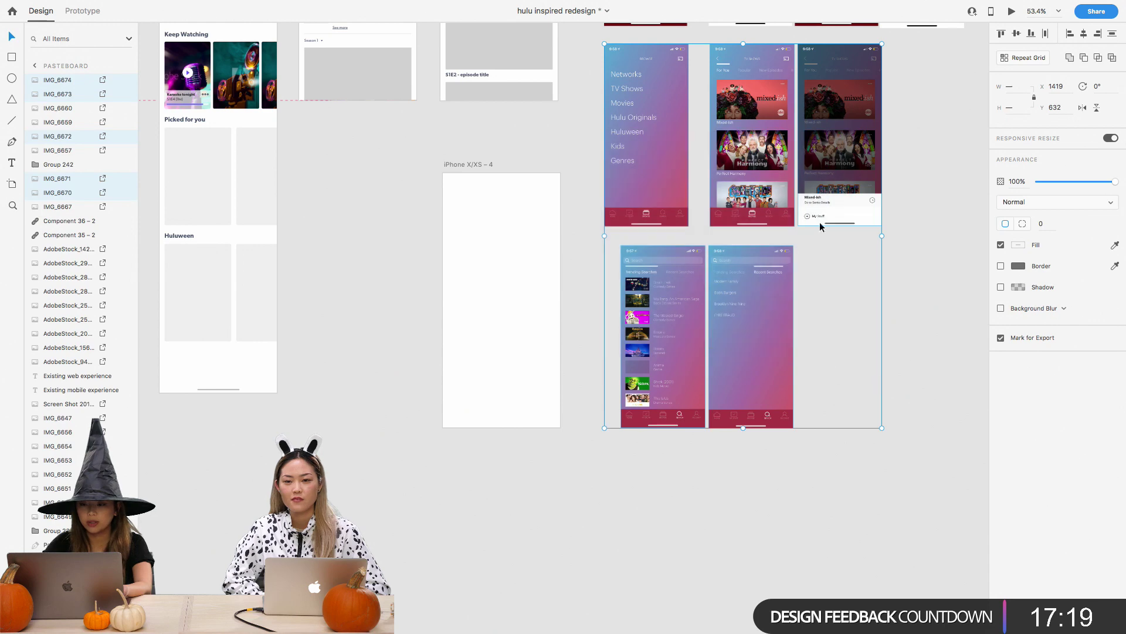
drag(822, 103, 787, 229)
scroll(788, 228, up, 5)
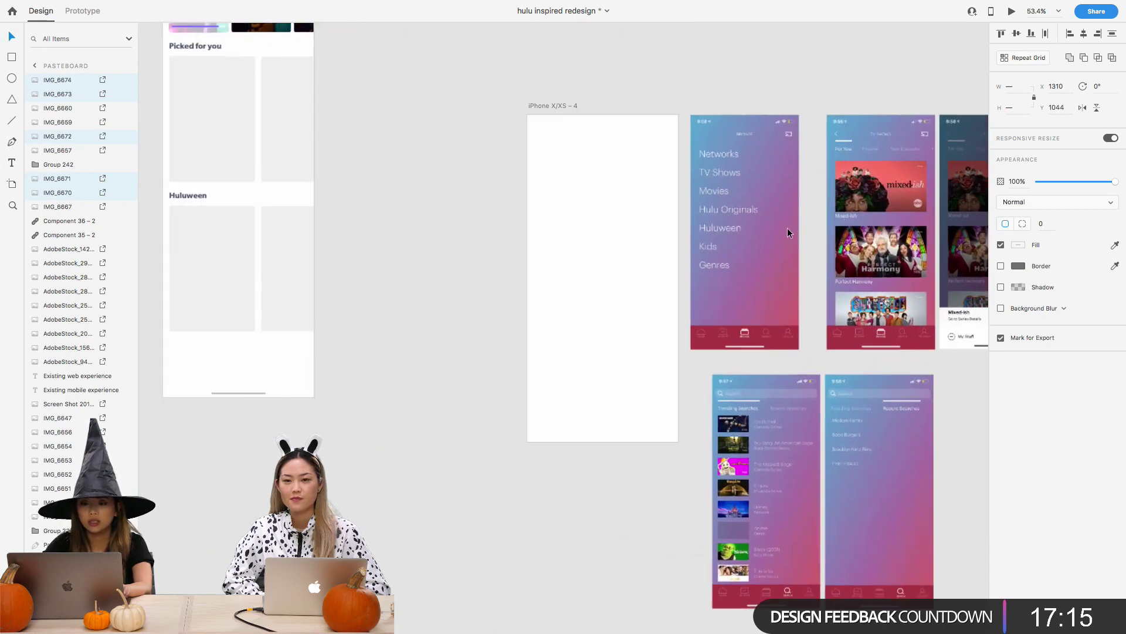
click(756, 124)
scroll(755, 118, up, 2)
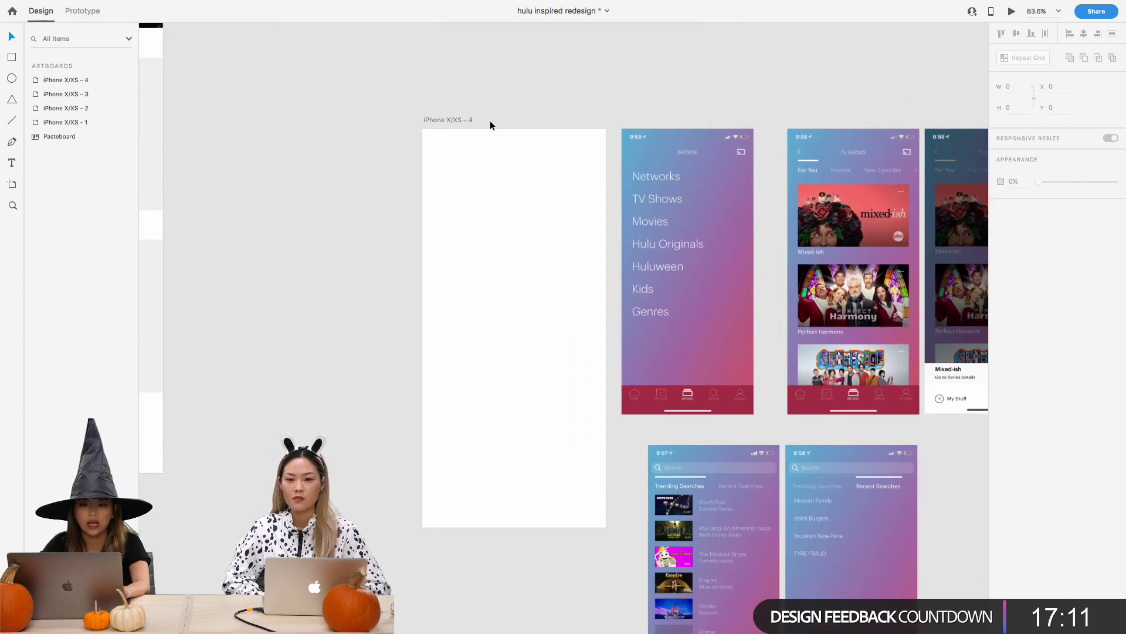
Compare the blank iPhone X/XS – 4 artboard with the Browse reference screen and the redesigned artboards above it
scroll(459, 140, up, 2)
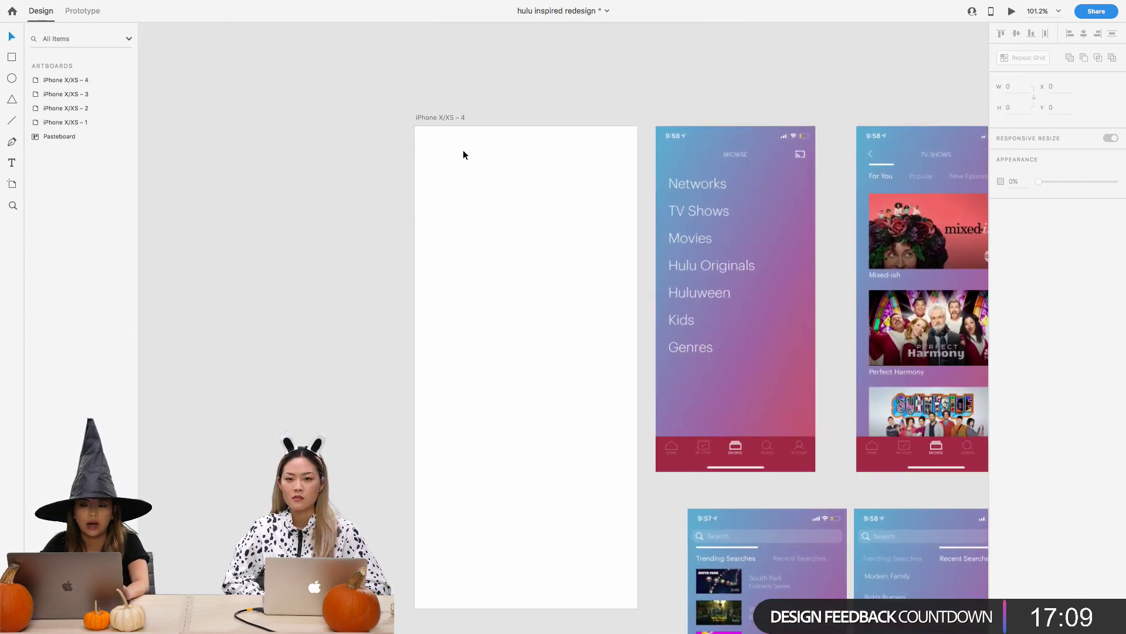
scroll(463, 154, down, 2)
scroll(463, 155, right, 2)
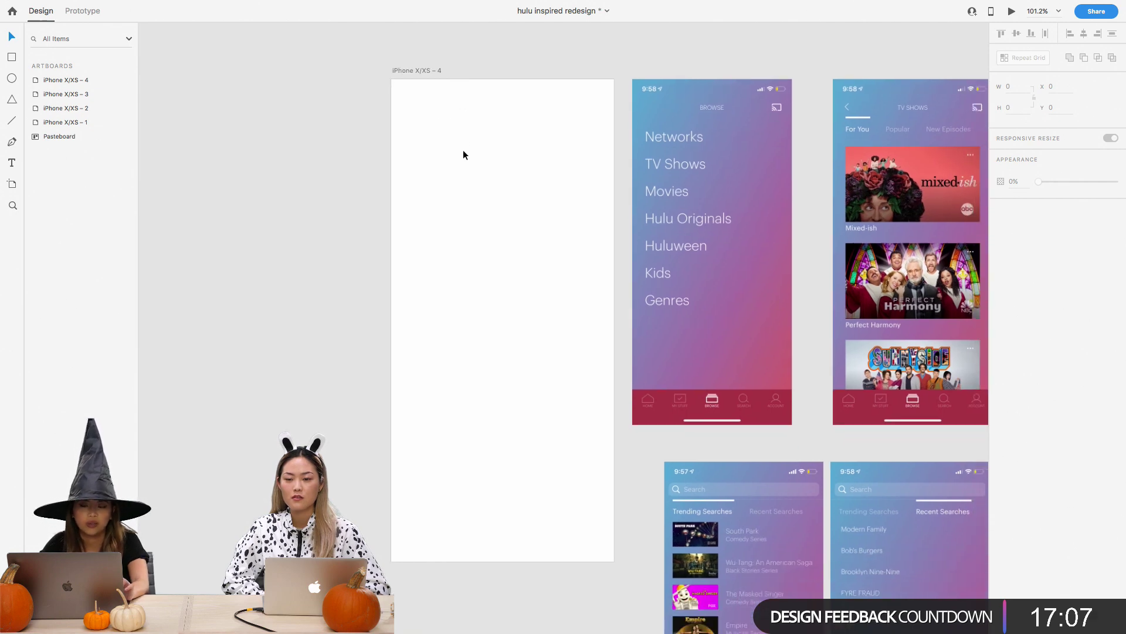
scroll(463, 155, up, 1)
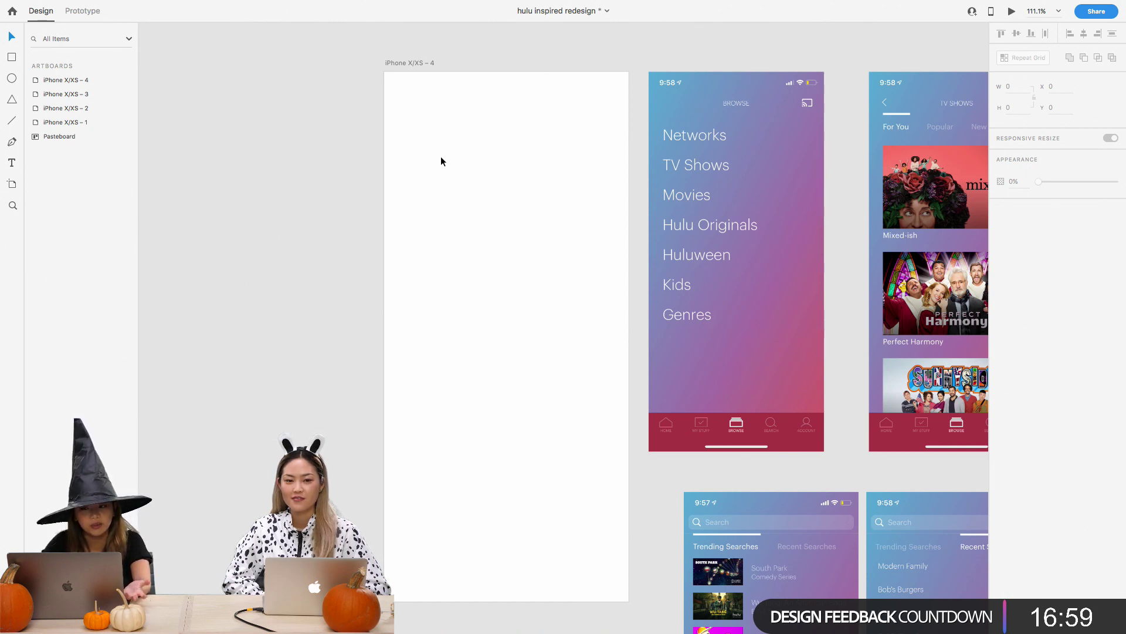
scroll(441, 162, down, 5)
scroll(441, 162, up, 8)
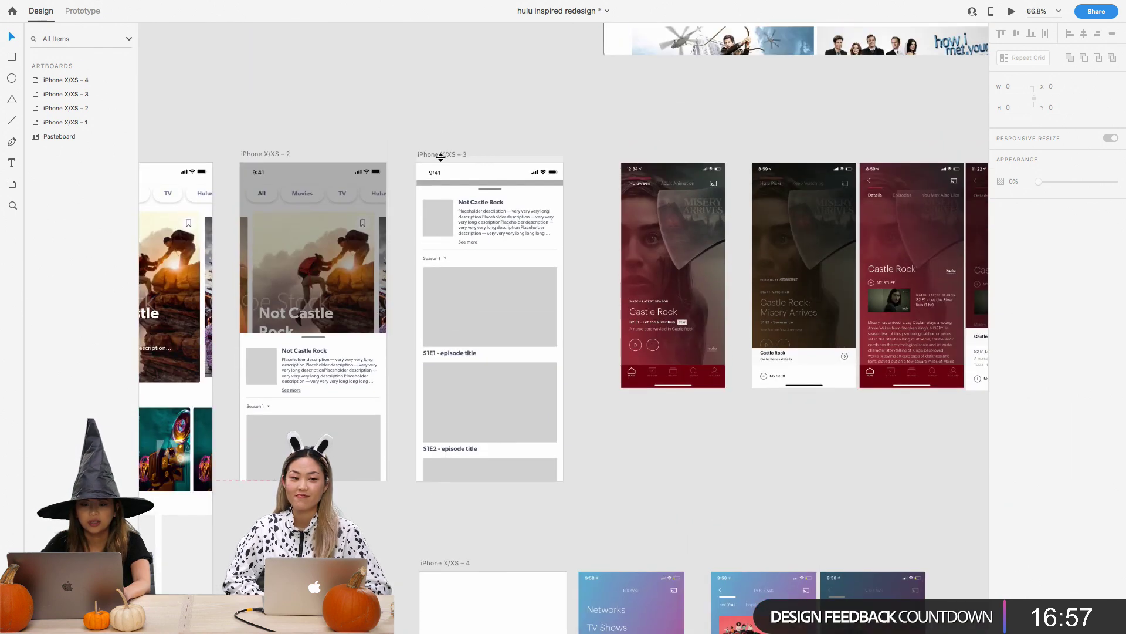
Copy the status bar from iPhone X/XS – 3 to the head of the blank iPhone X/XS – 4 artboard
click(443, 161)
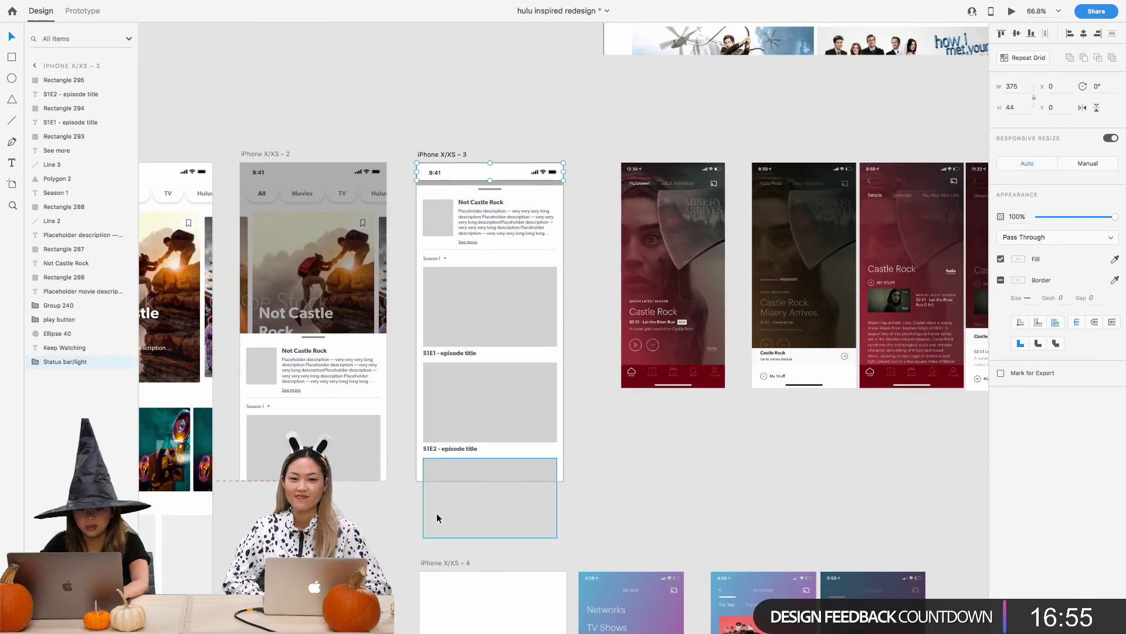
scroll(432, 570, down, 5)
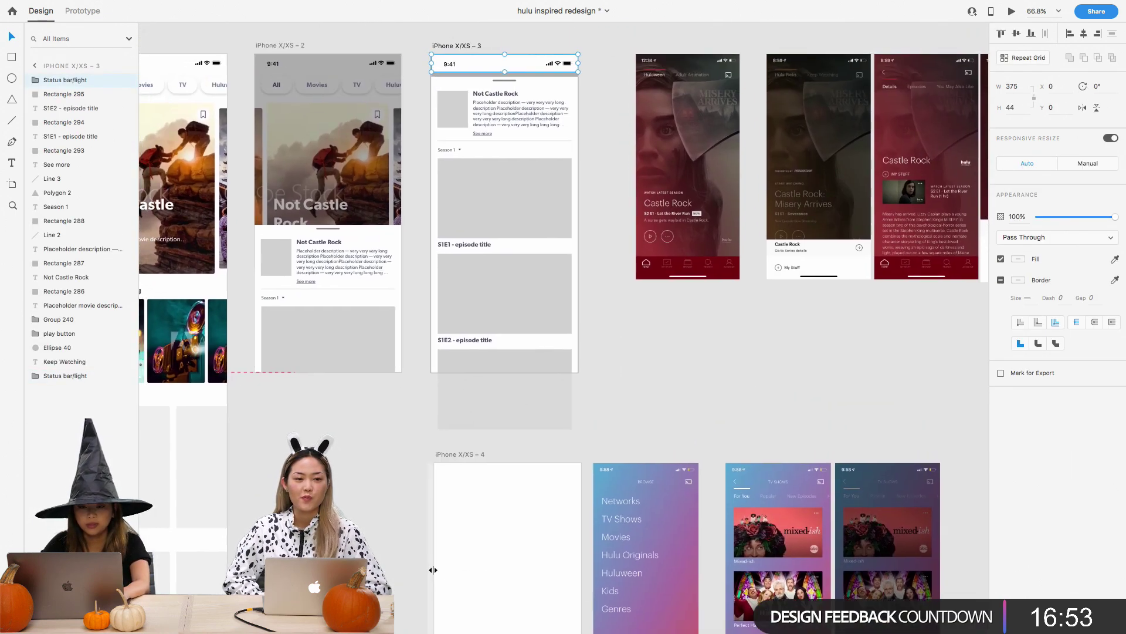
scroll(494, 566, down, 5)
scroll(494, 566, up, 5)
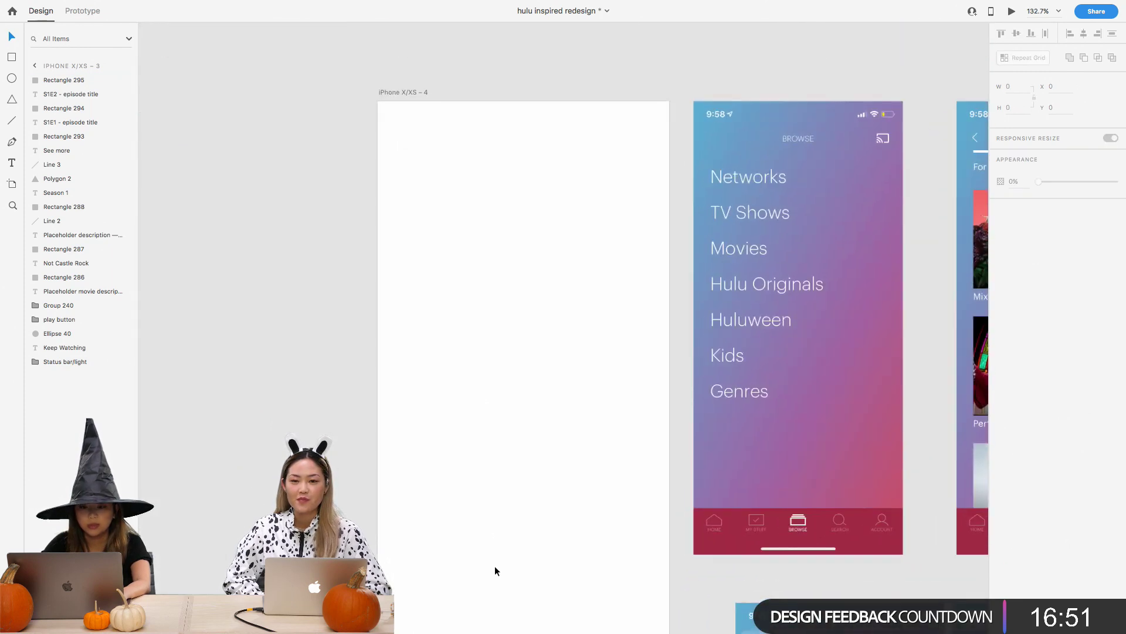
key(super+v)
drag(533, 339, 492, 129)
click(617, 69)
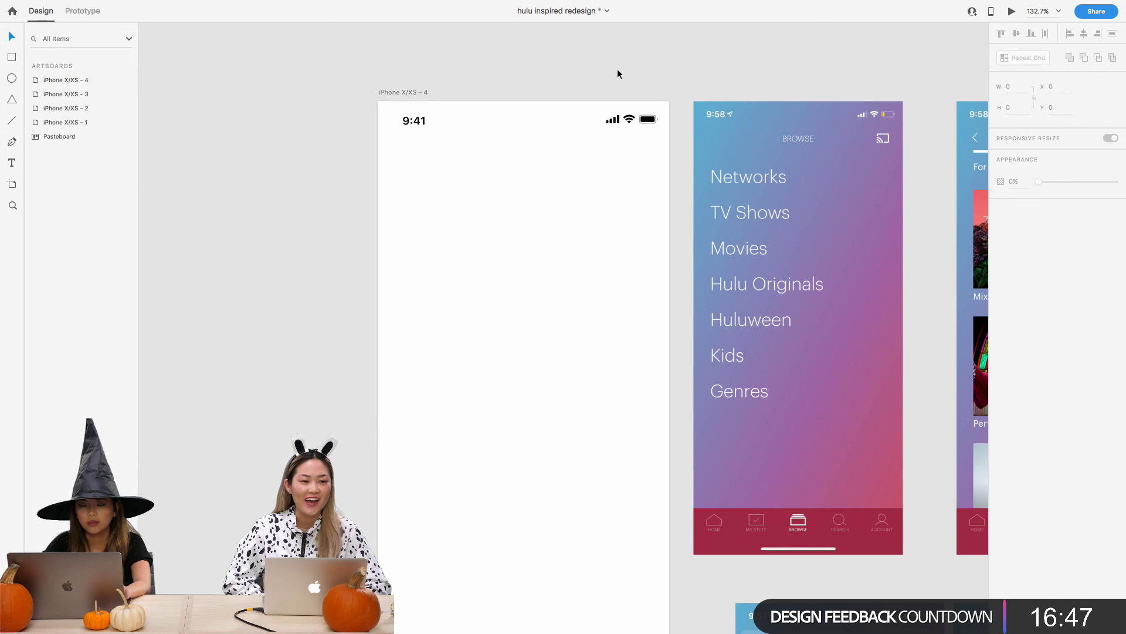
Draw a square of about 155 × 155 below the status bar on iPhone X/XS – 4, with light grey fill and no border
scroll(617, 69, down, 3)
scroll(618, 72, up, 2)
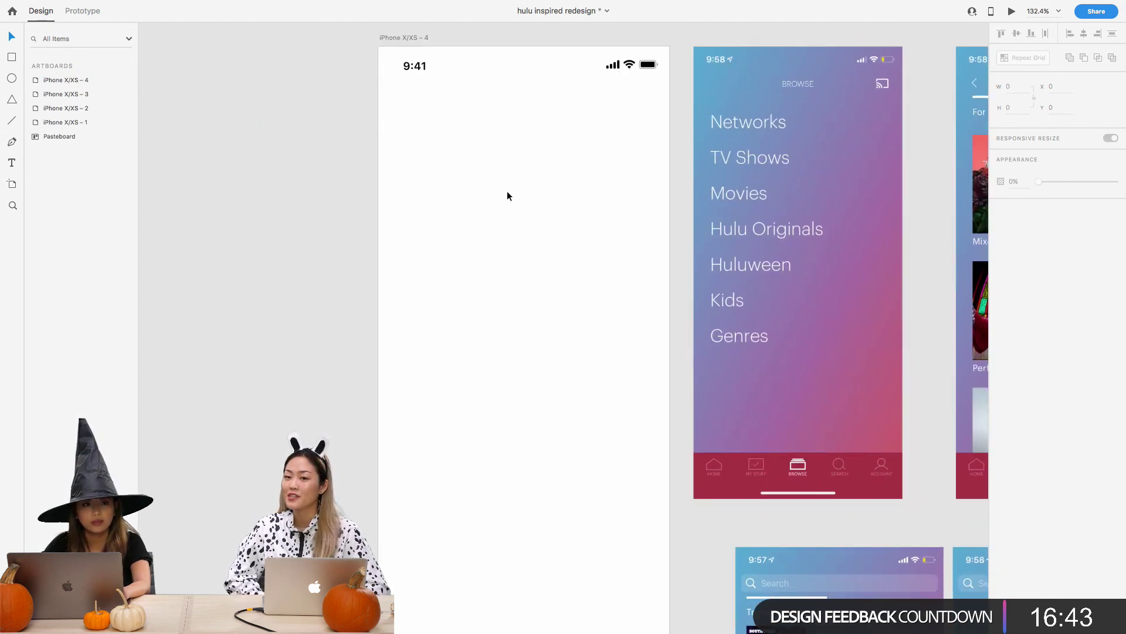
scroll(334, 168, down, 2)
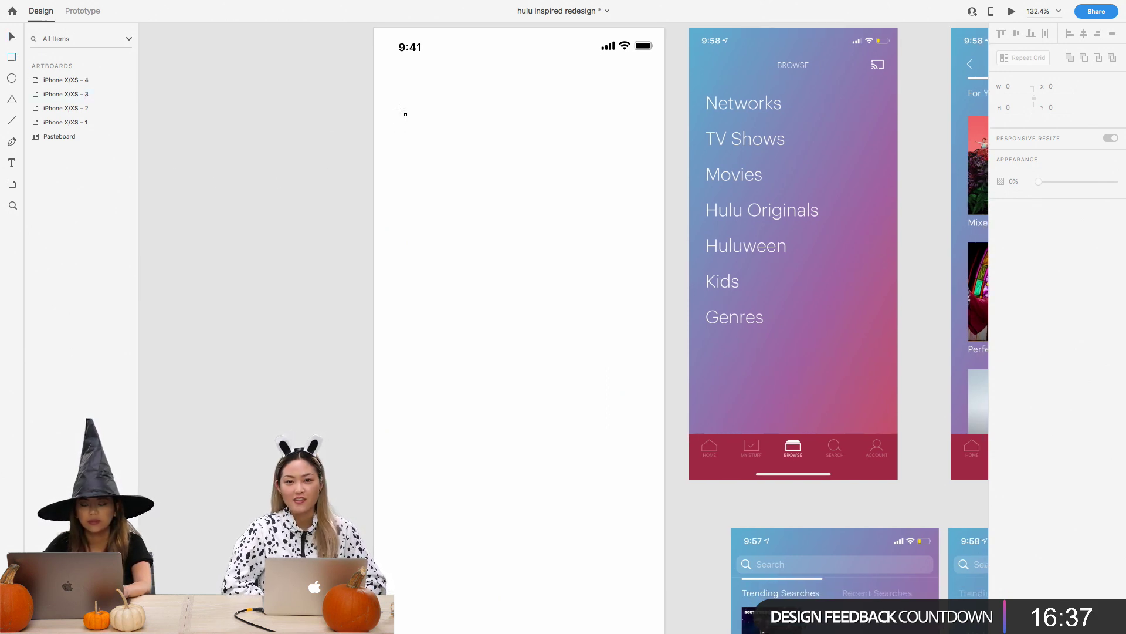
mouse_move(401, 111)
mouse_down()
mouse_move(520, 244)
mouse_move(519, 232)
mouse_up()
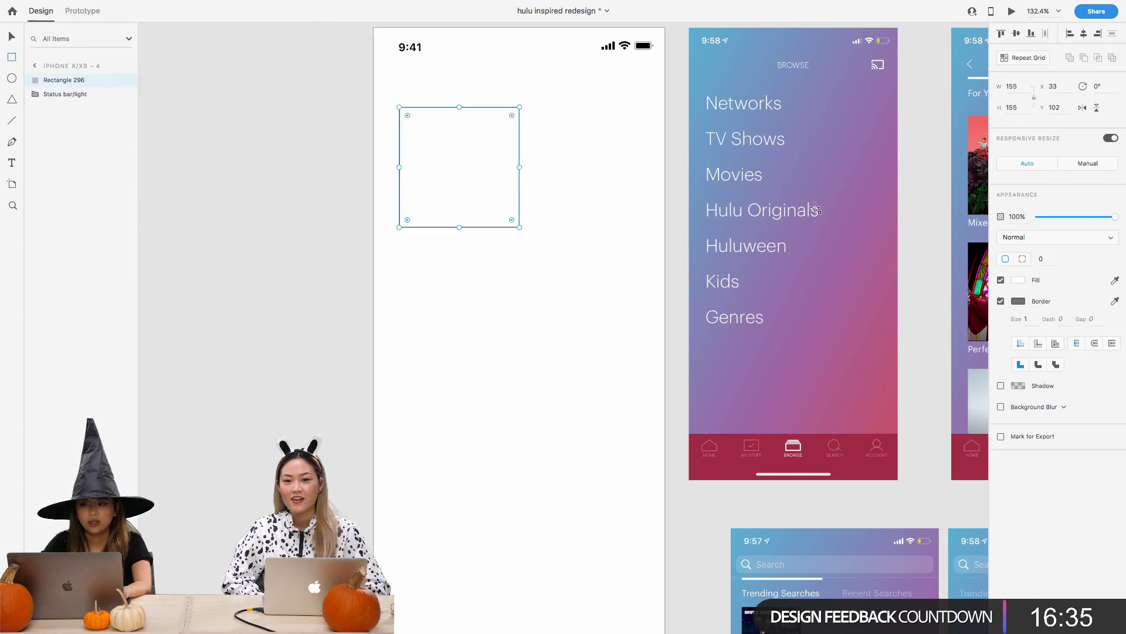
click(1017, 280)
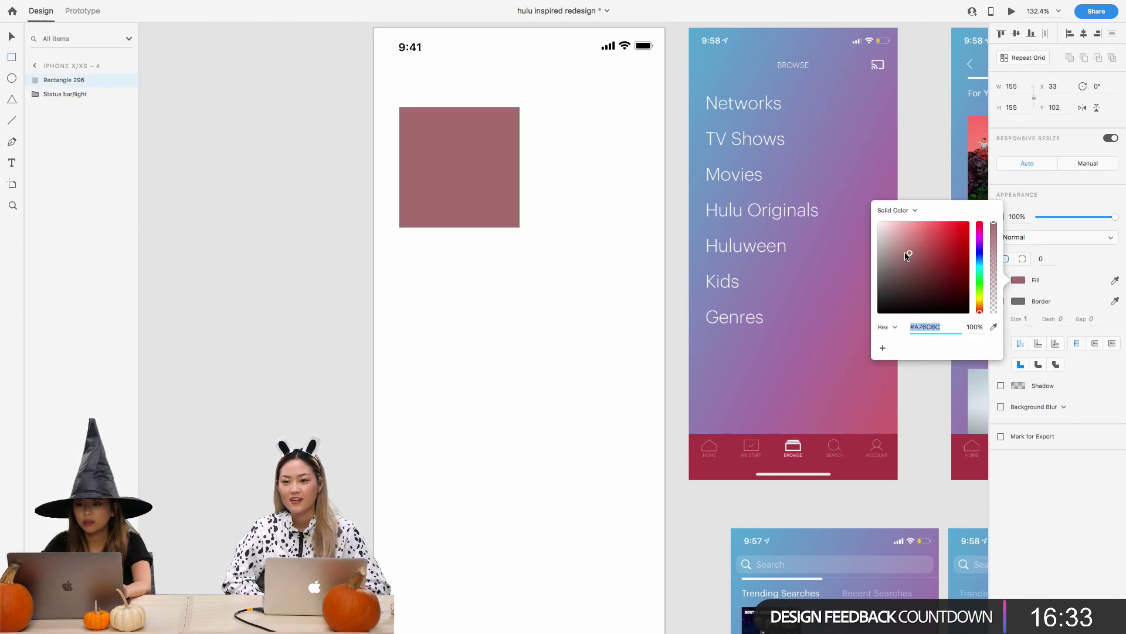
click(1018, 296)
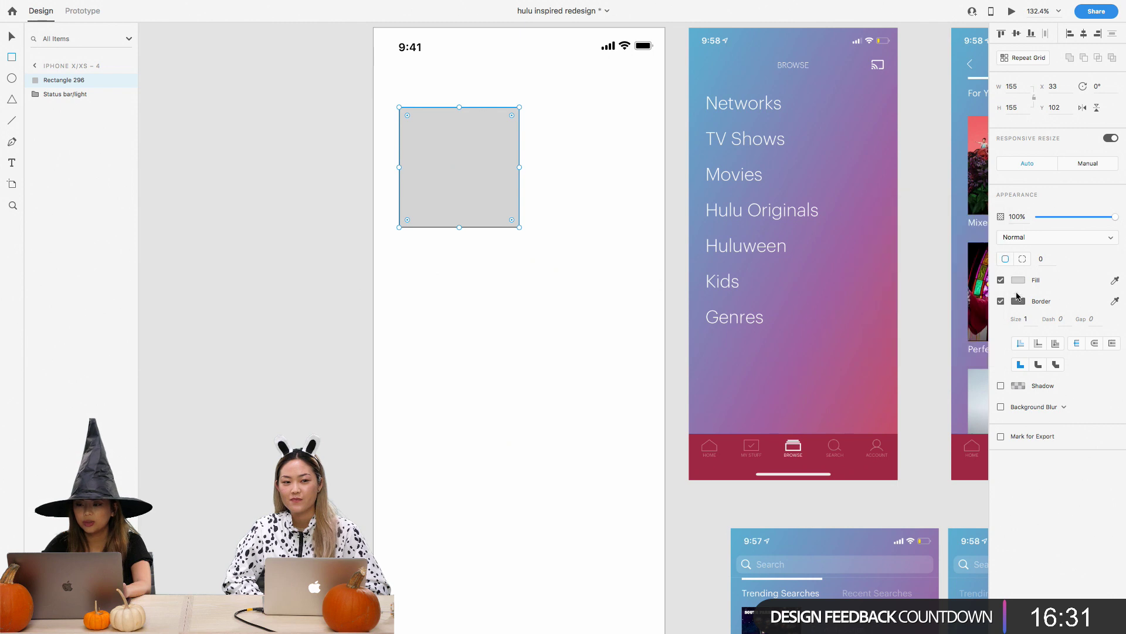
click(1001, 301)
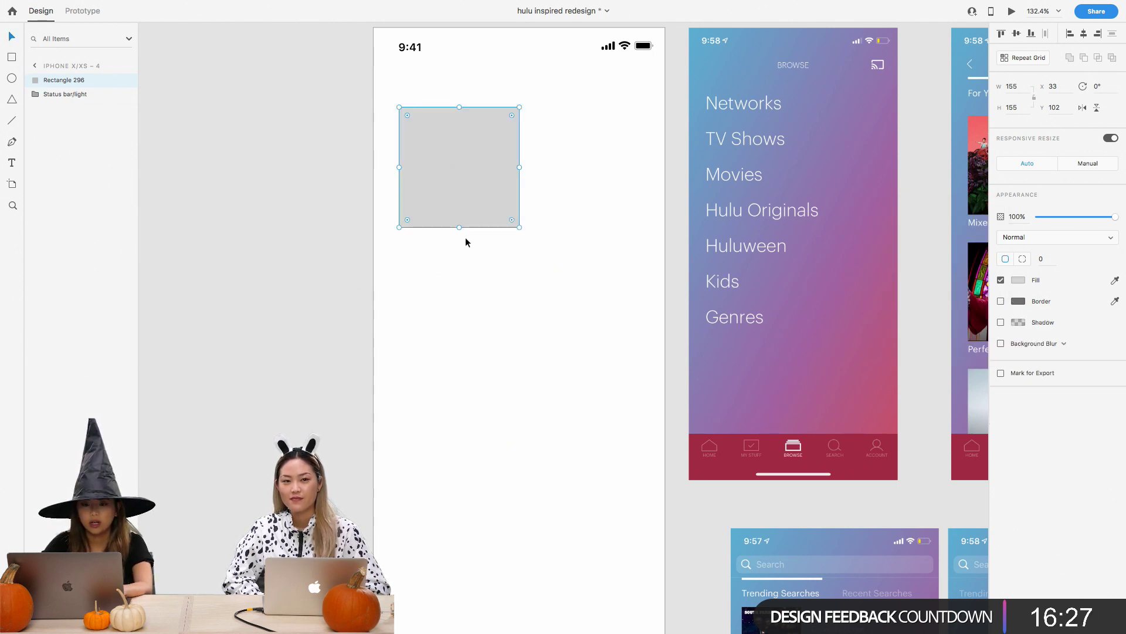
Move the grey square to X 22, Y 87 and place a duplicate beside it at X 196, Y 87
mouse_move(489, 170)
mouse_down()
mouse_move(478, 141)
mouse_move(479, 154)
mouse_up()
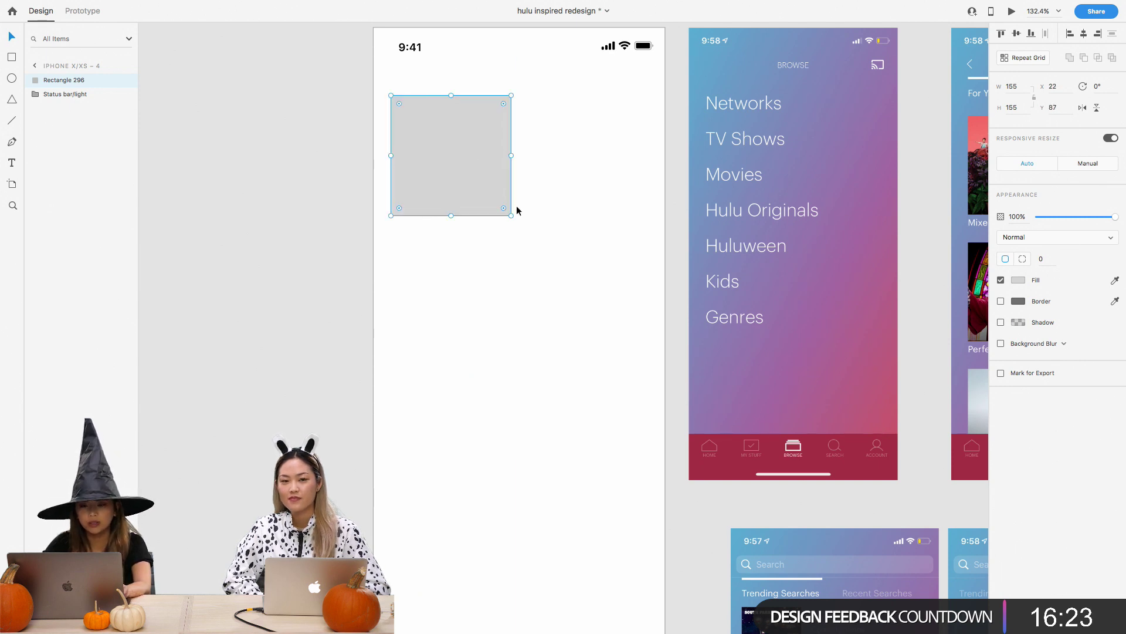
key(super+d)
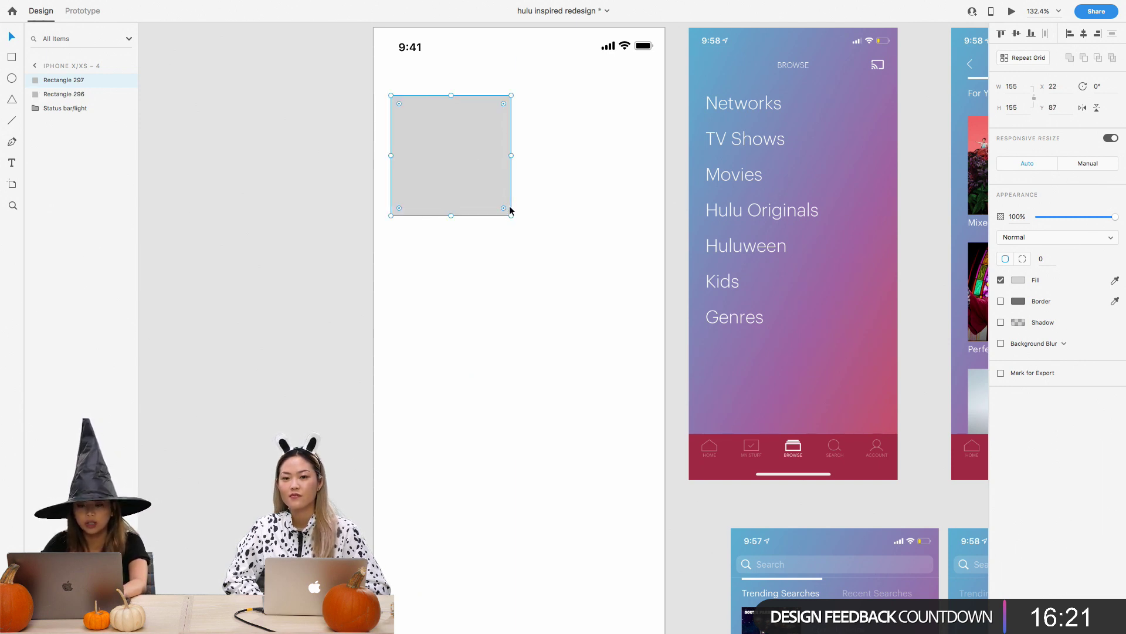
drag(445, 166, 578, 171)
key(Right)
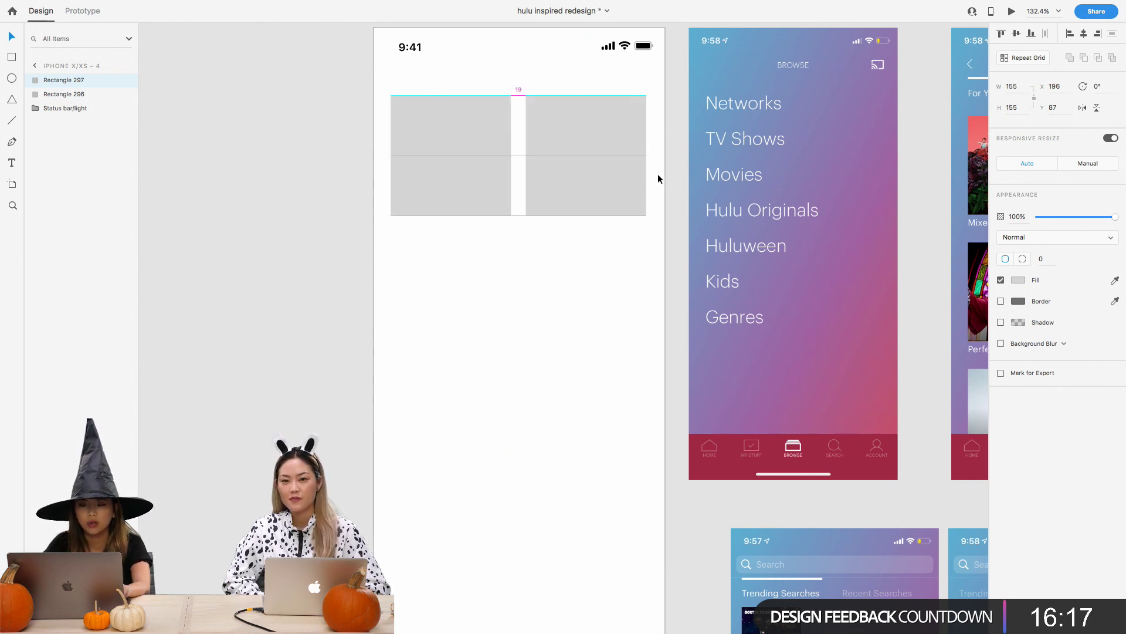
Nudge the original grey square to X 24, keeping its duplicate in place
click(461, 147)
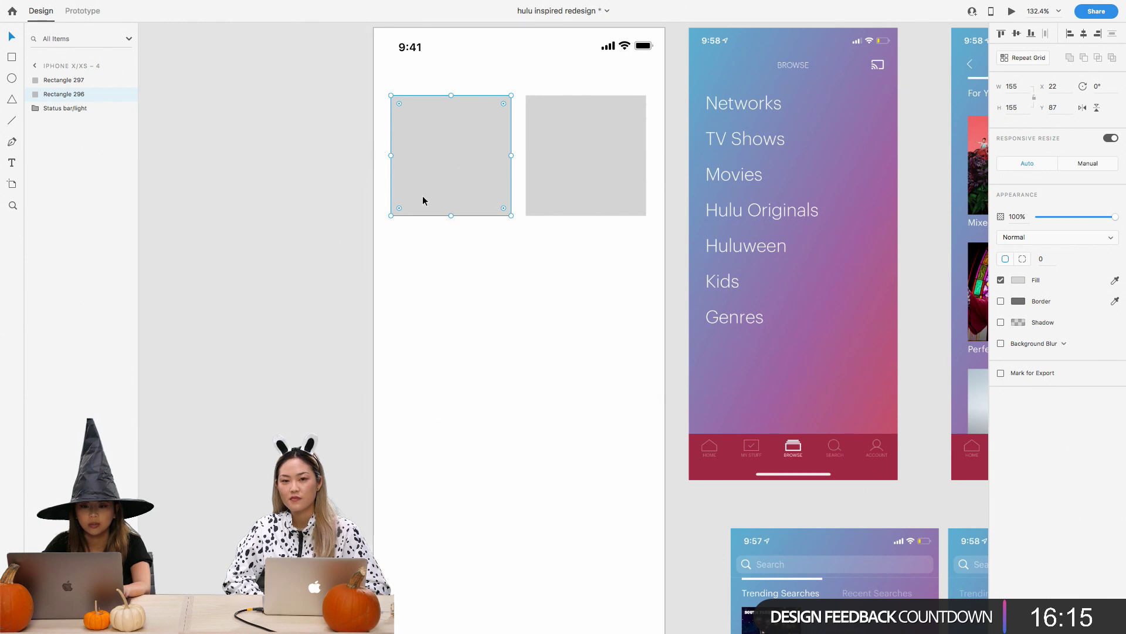
key(Right)
key(Right)
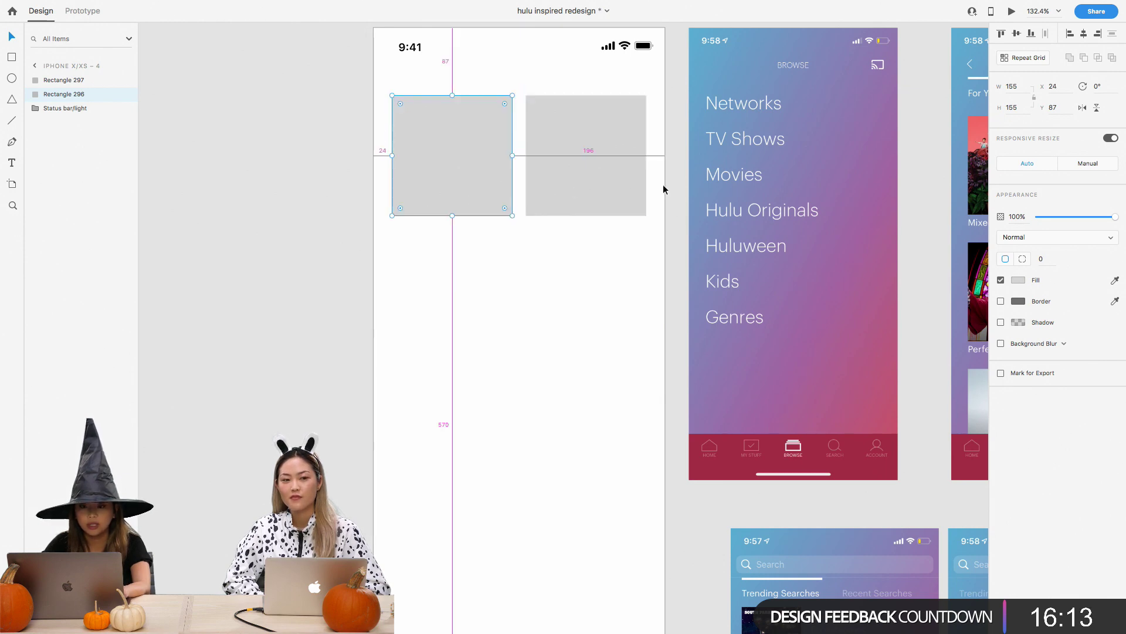
click(645, 184)
scroll(552, 237, down, 3)
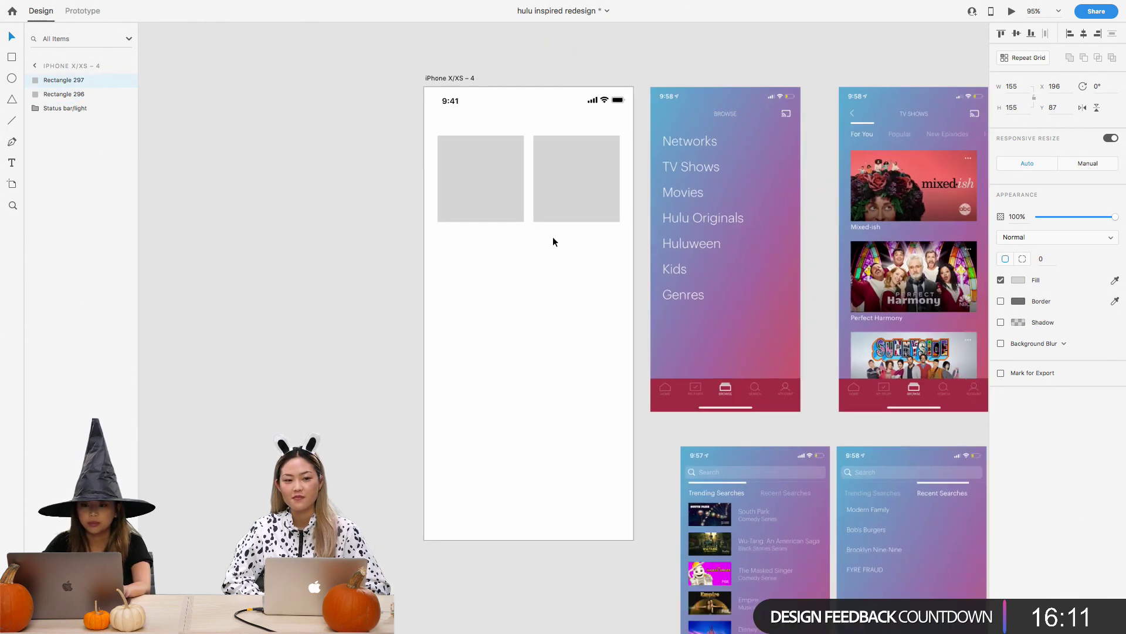
Shorten both grey squares together from below to about two-thirds of their height
click(505, 206)
shift+click(586, 206)
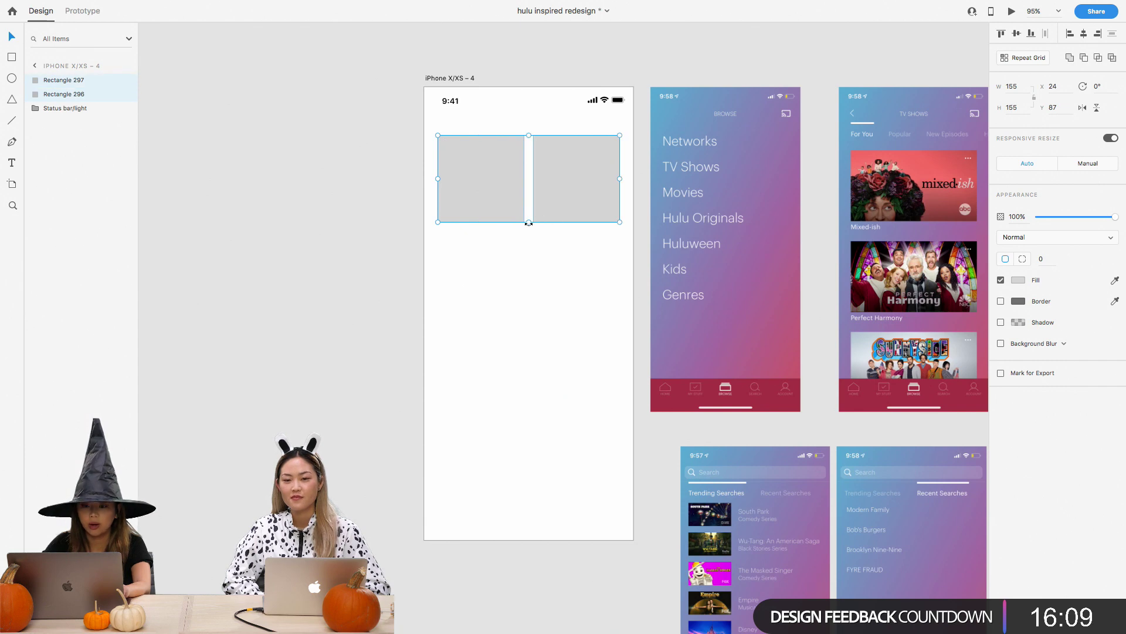
drag(528, 223, 527, 193)
click(544, 240)
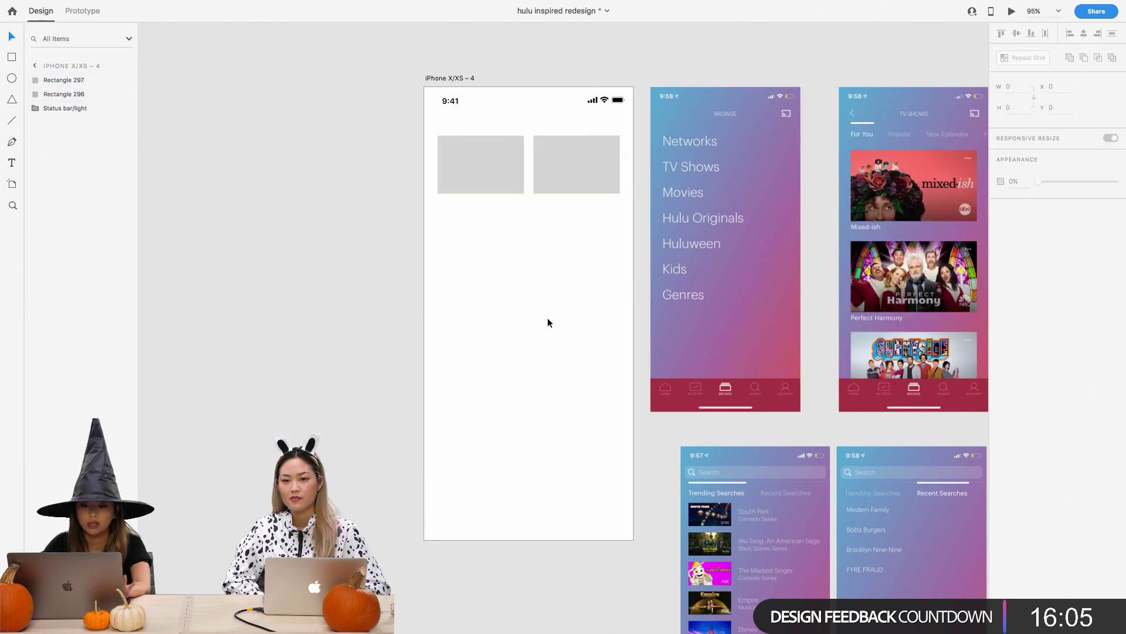
Set the height of both grey placeholders on iPhone X/XS – 4 together to 123
scroll(547, 318, down, 3)
scroll(547, 318, up, 5)
scroll(547, 318, left, 1)
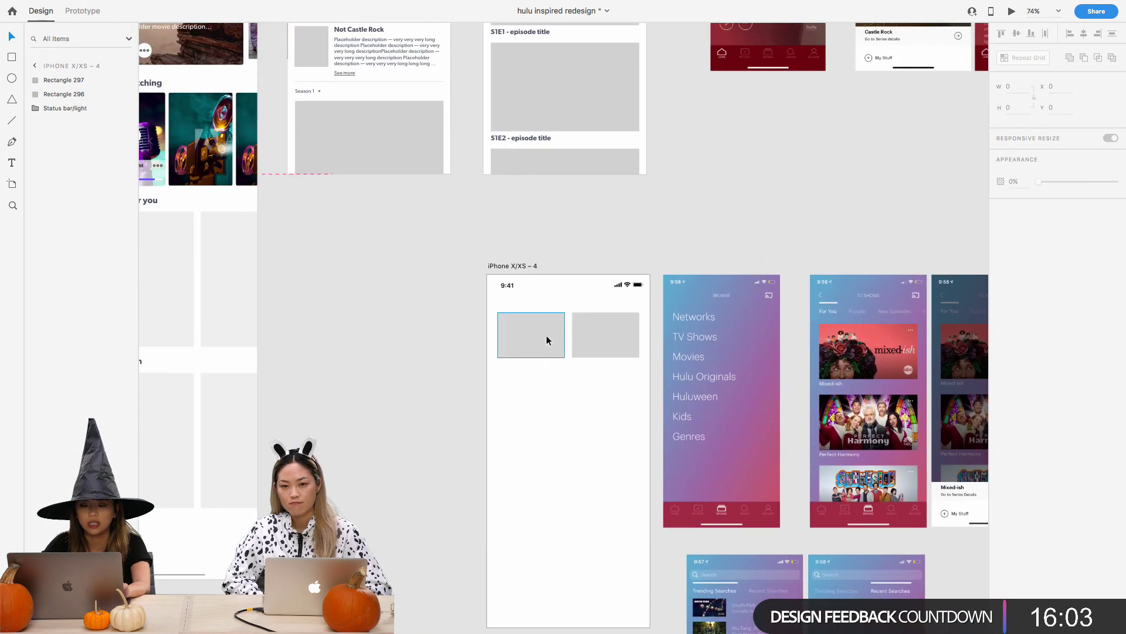
click(508, 268)
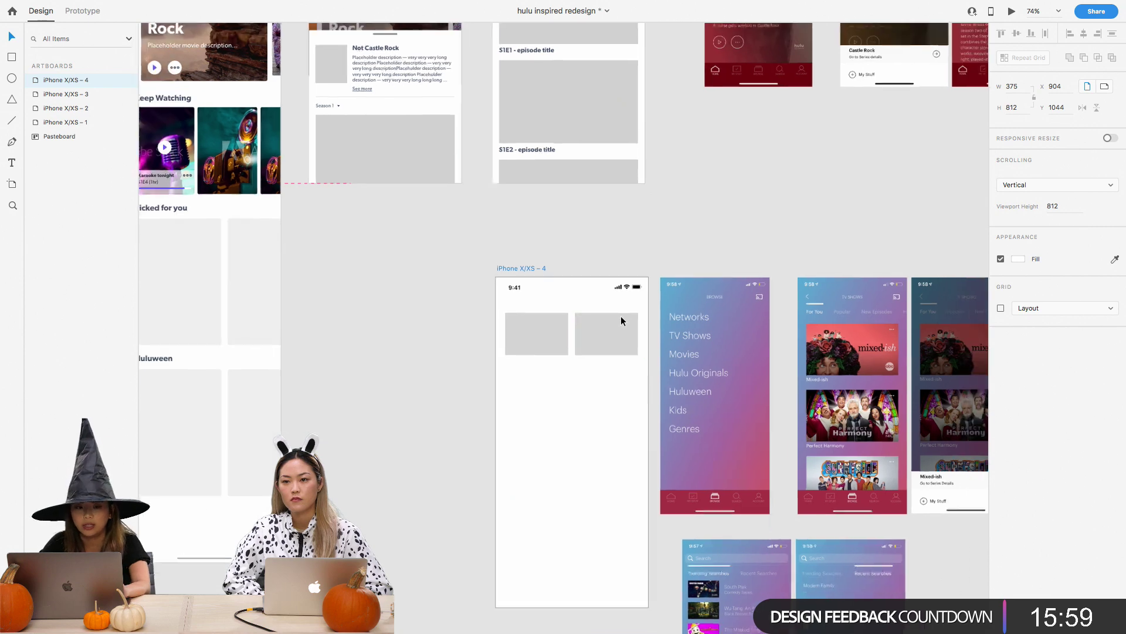
scroll(621, 315, down, 3)
scroll(620, 309, up, 5)
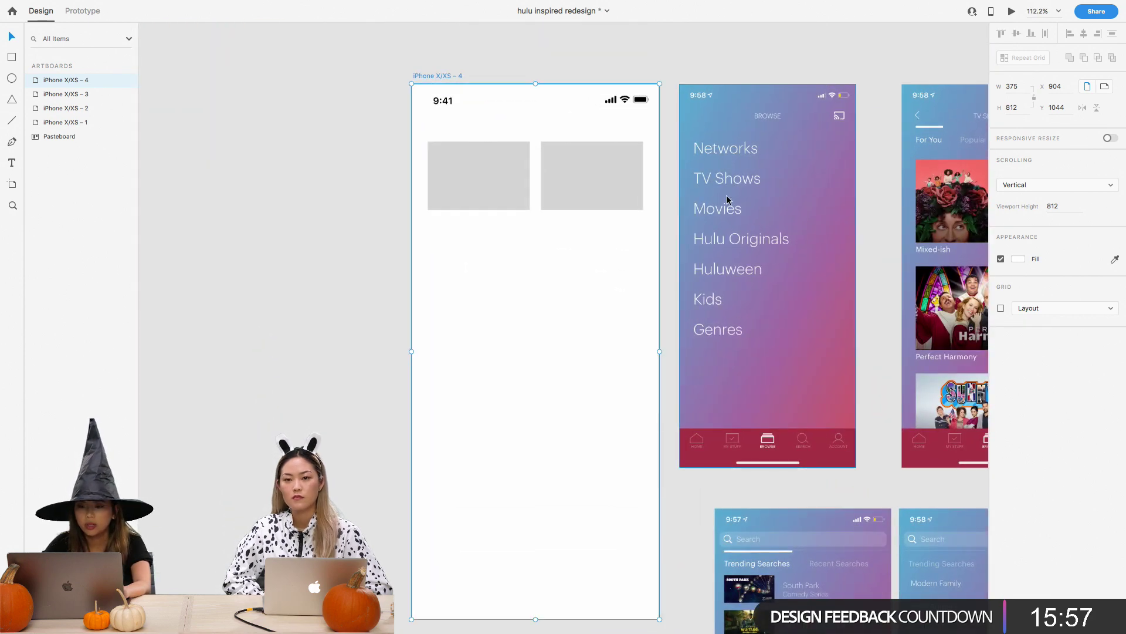
click(542, 335)
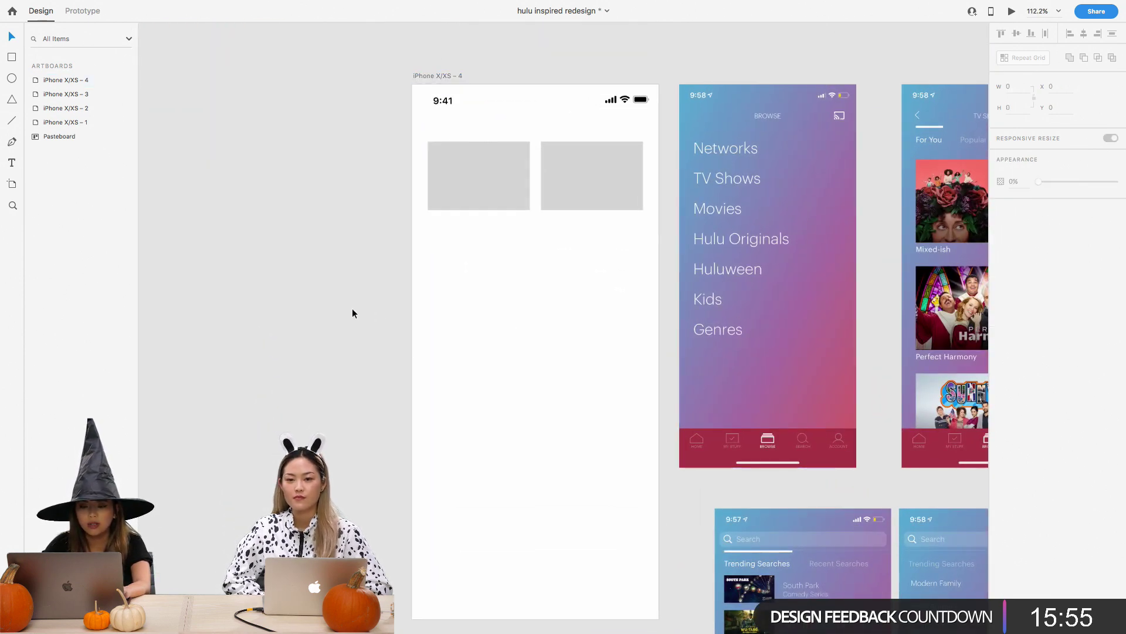
scroll(377, 233, down, 1)
drag(379, 193, 531, 195)
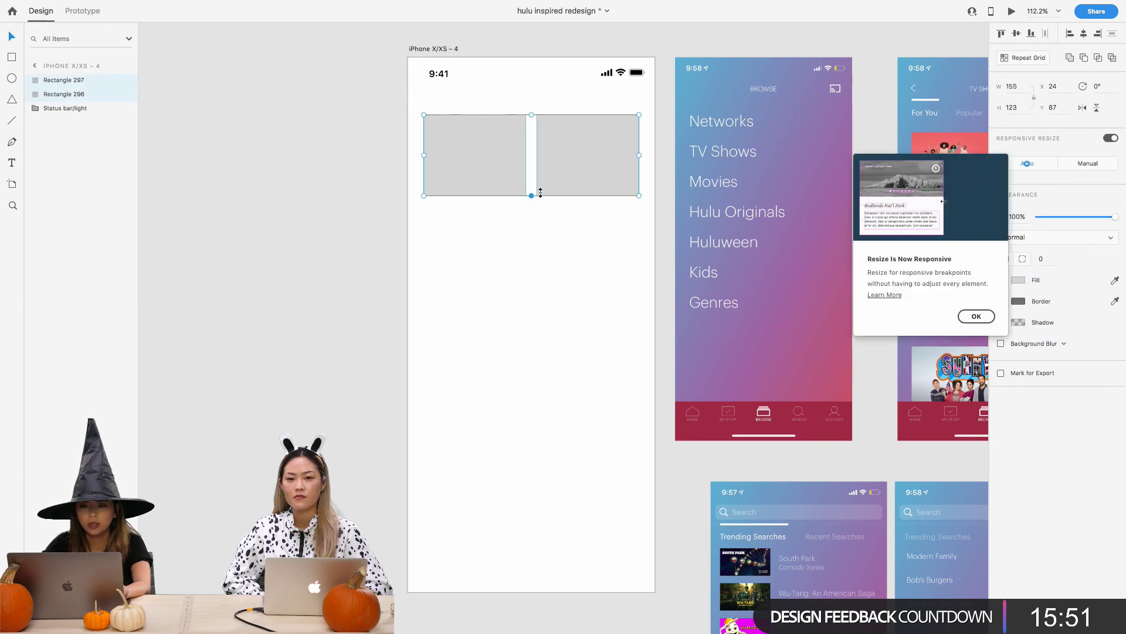
Duplicate the placeholder pair below at Y 229, then duplicate both rows to build a grid of four rows by two columns
drag(610, 155, 609, 249)
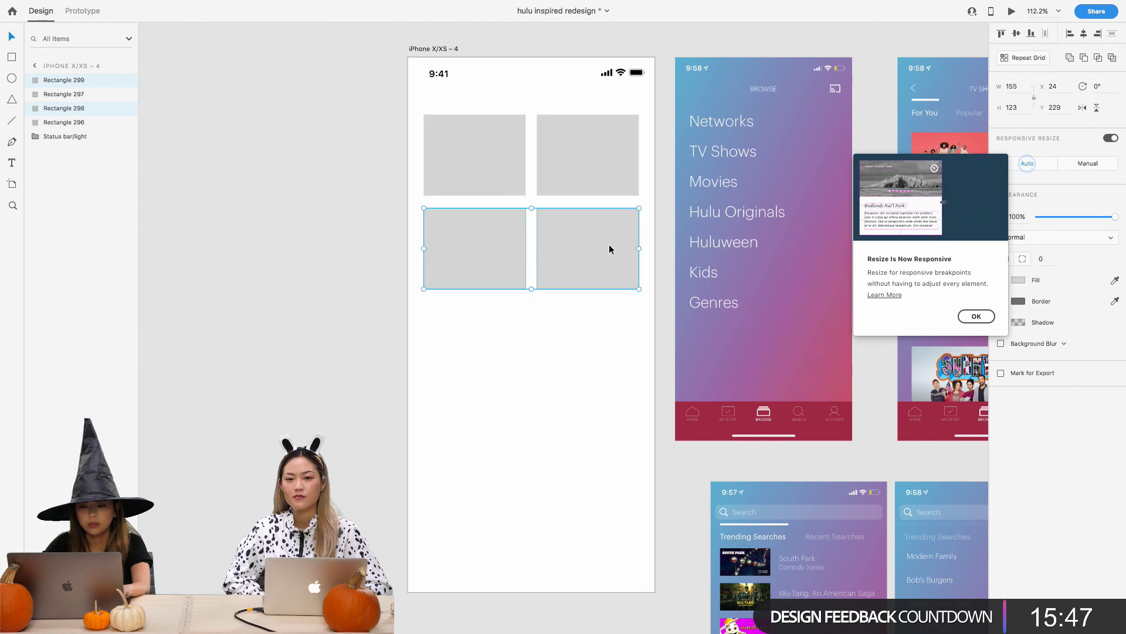
click(382, 155)
drag(381, 155, 604, 441)
key(super+d)
click(567, 552)
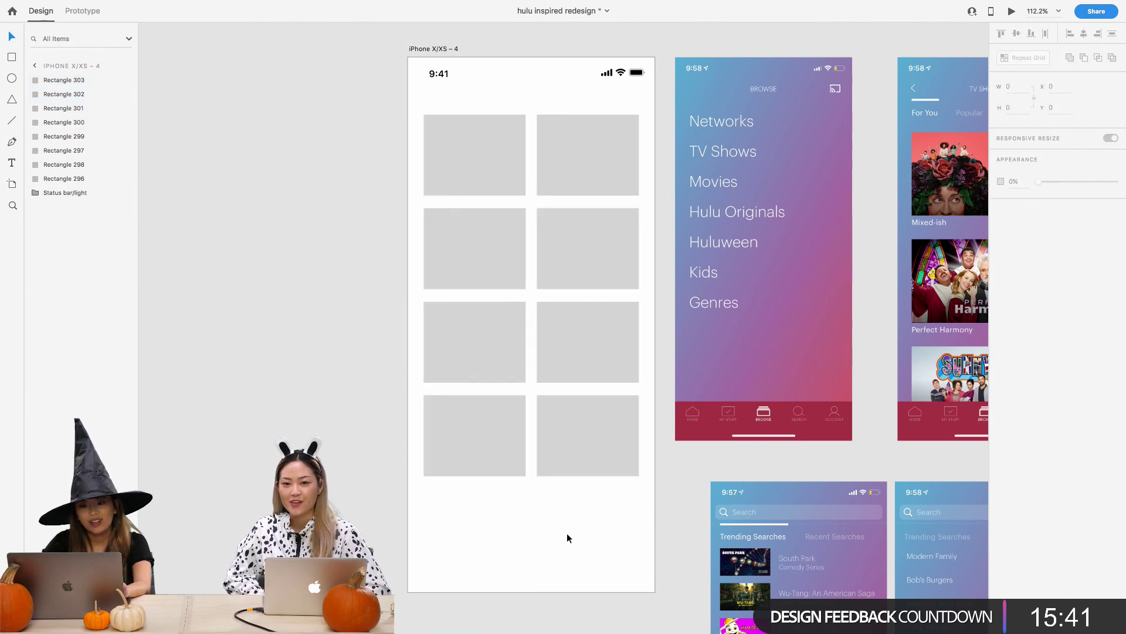
scroll(567, 532, up, 2)
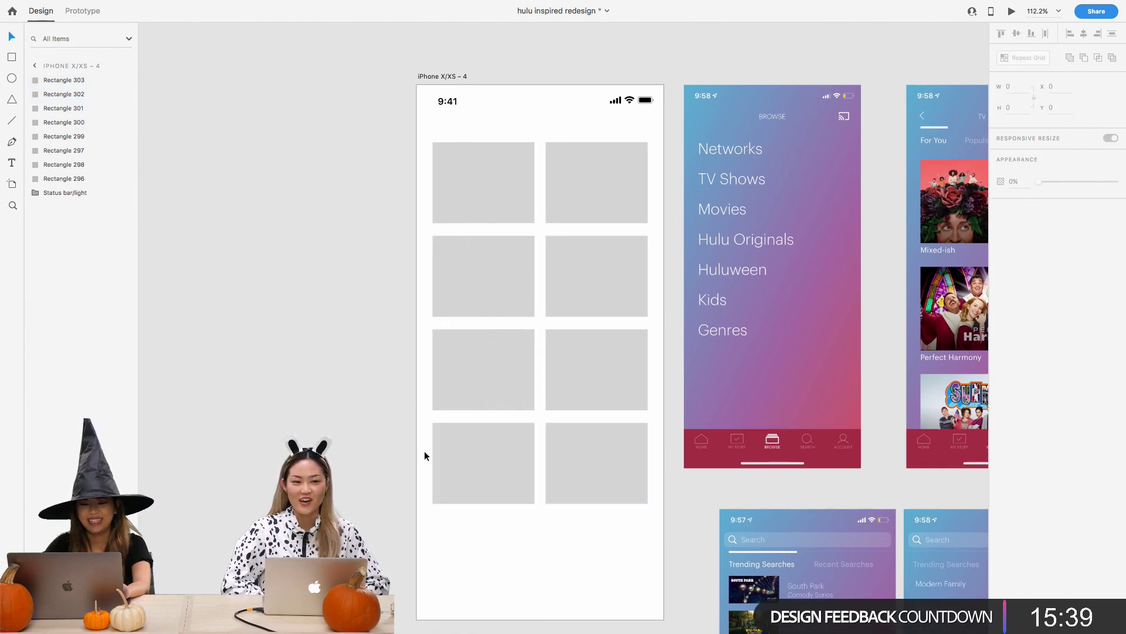
scroll(424, 450, up, 3)
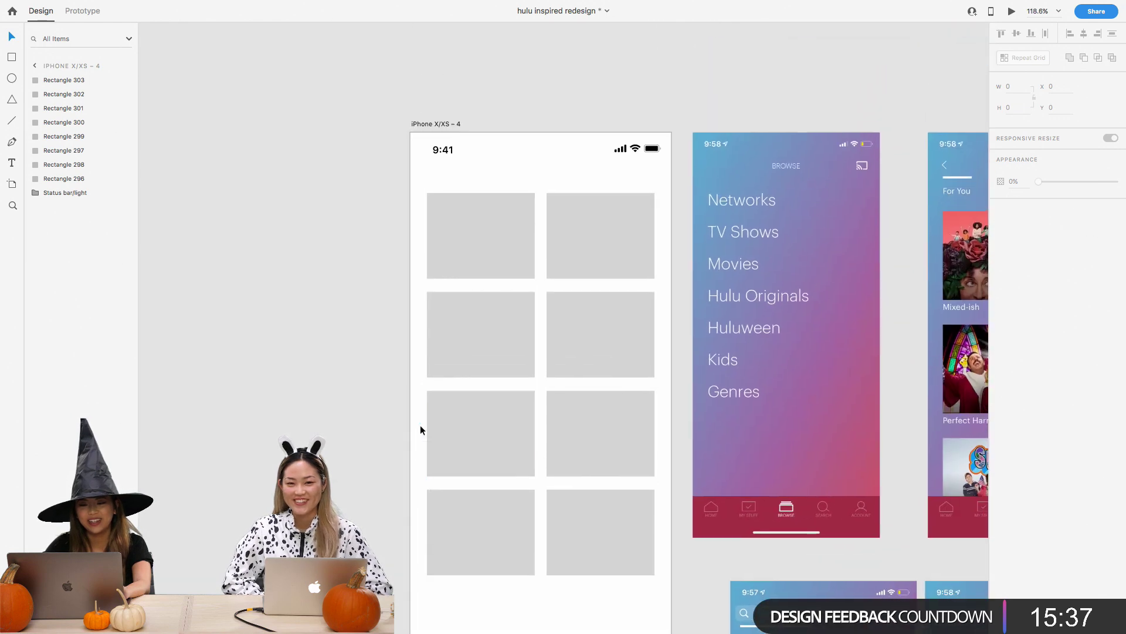
scroll(417, 325, up, 2)
scroll(441, 282, up, 2)
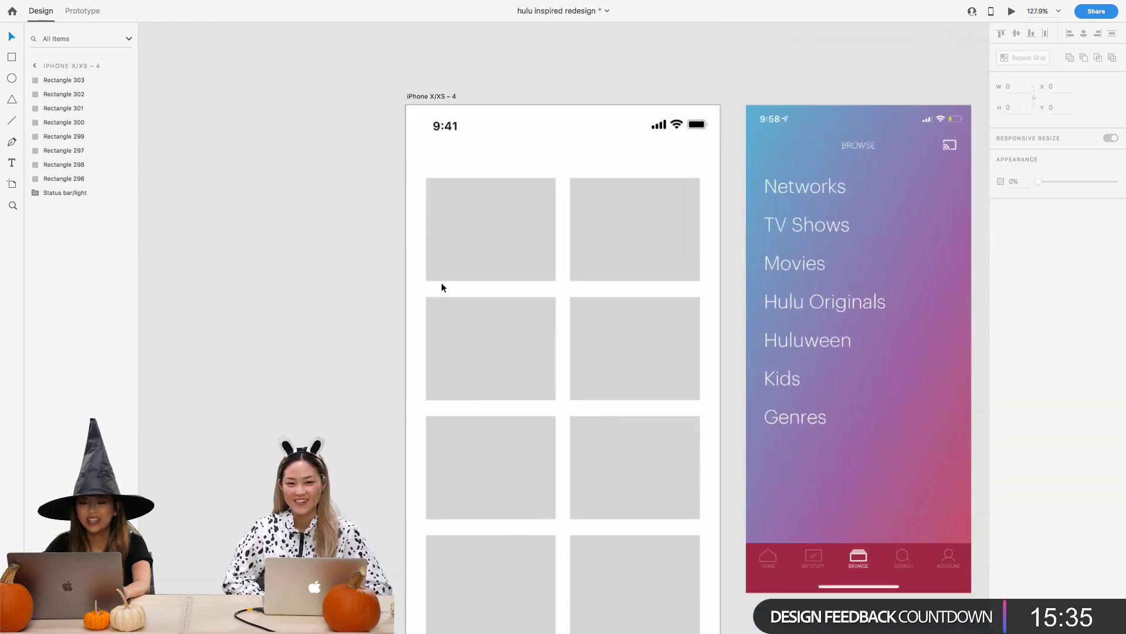
scroll(441, 286, up, 3)
Move the orange desert soldiers stock image from the pasteboard onto the first placeholder of iPhone X/XS – 4
scroll(459, 273, down, 10)
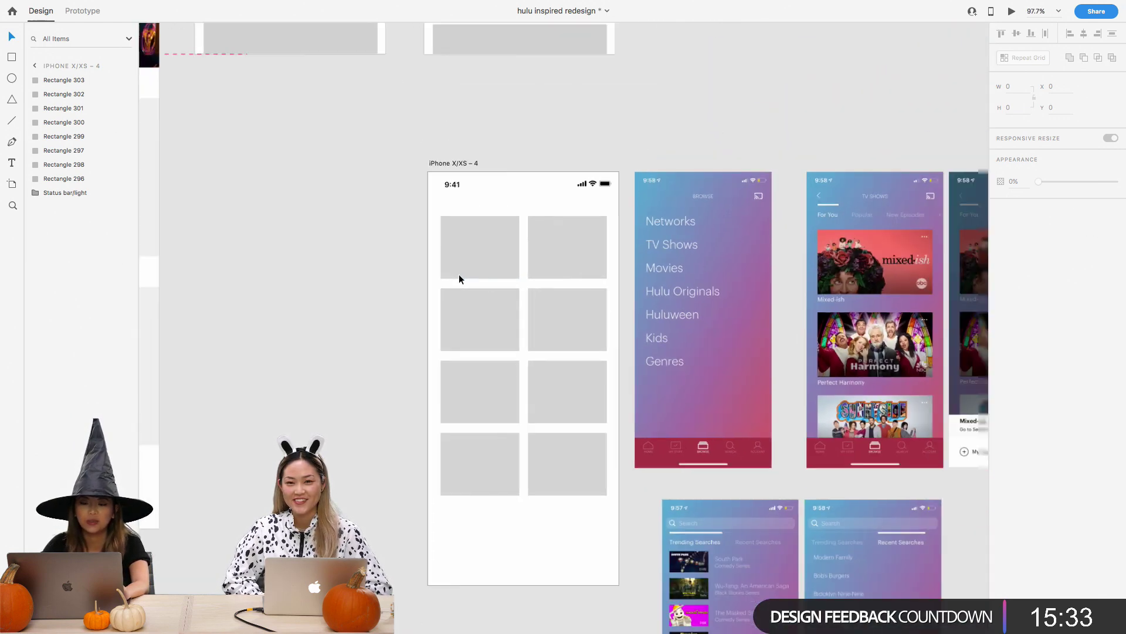
scroll(460, 275, up, 8)
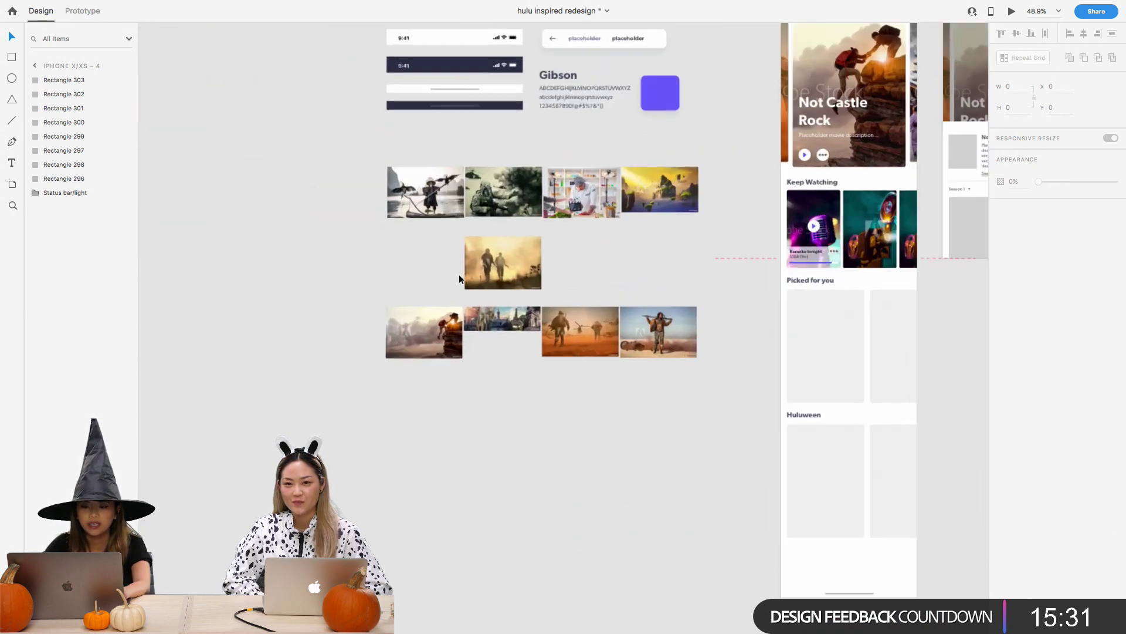
scroll(459, 273, right, 5)
scroll(458, 273, down, 1)
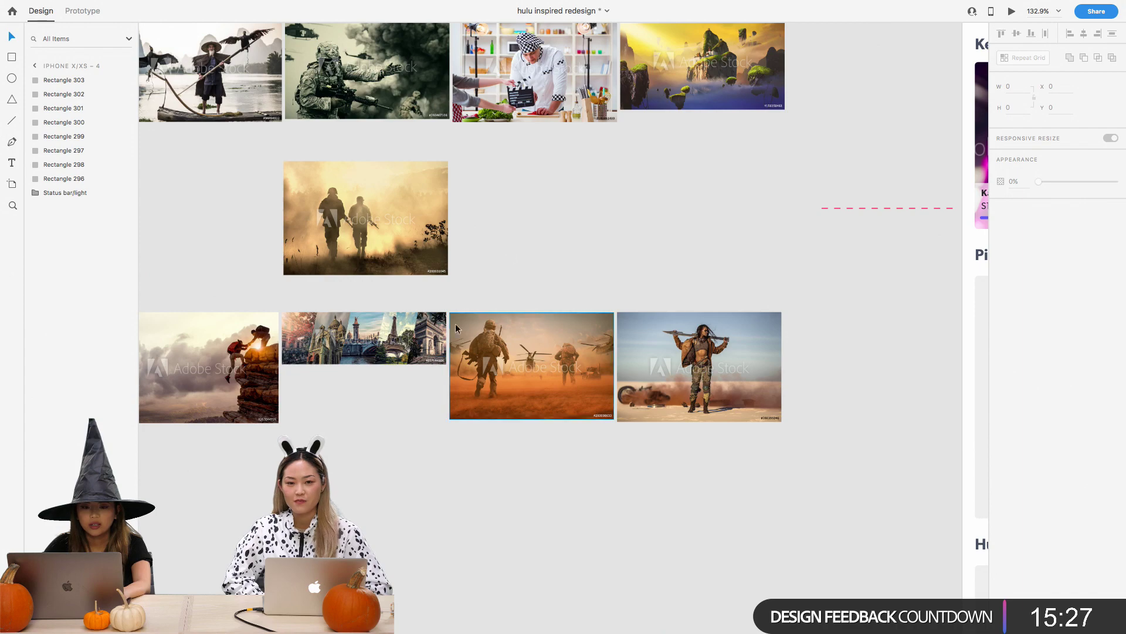
click(549, 344)
scroll(549, 351, down, 9)
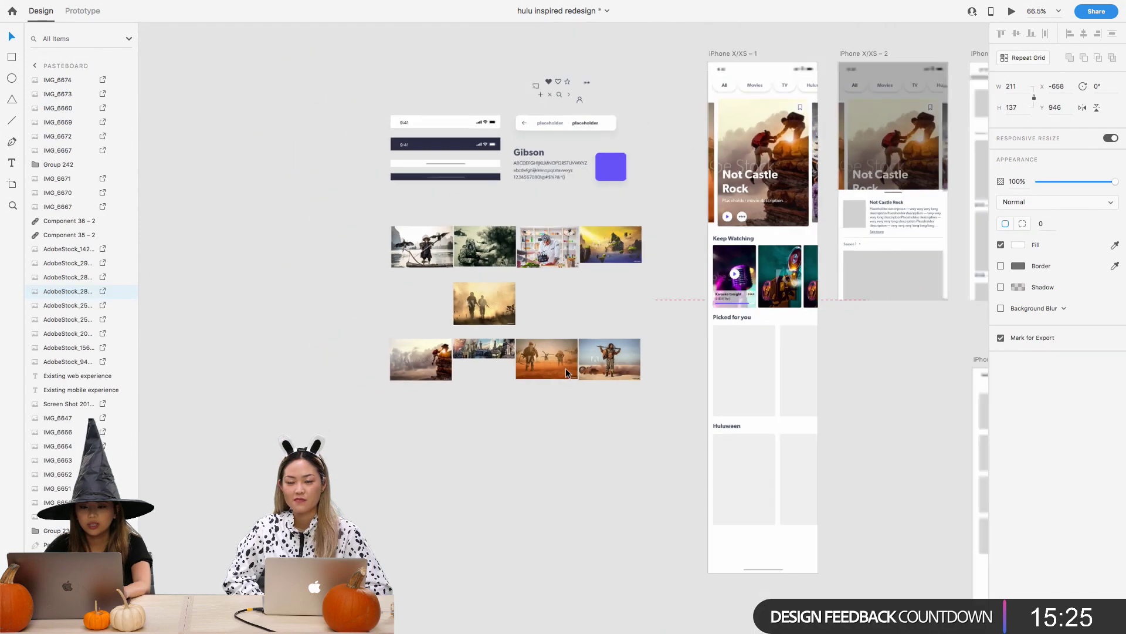
drag(551, 366, 849, 435)
scroll(850, 435, right, 3)
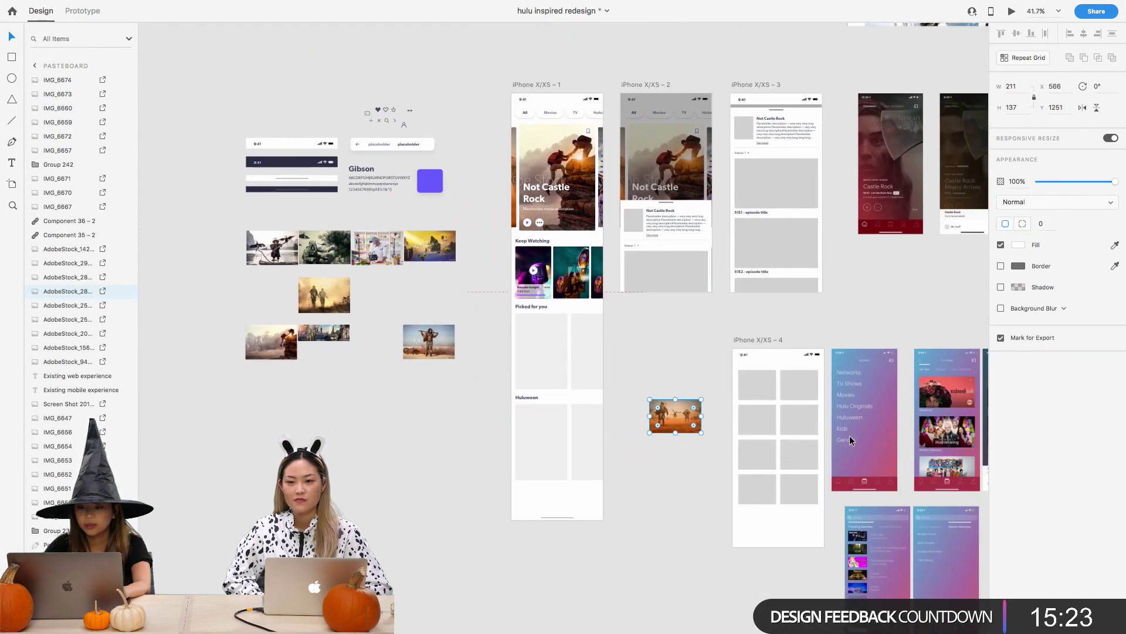
scroll(849, 436, up, 4)
scroll(849, 436, up, 5)
drag(252, 386, 477, 292)
scroll(478, 294, up, 5)
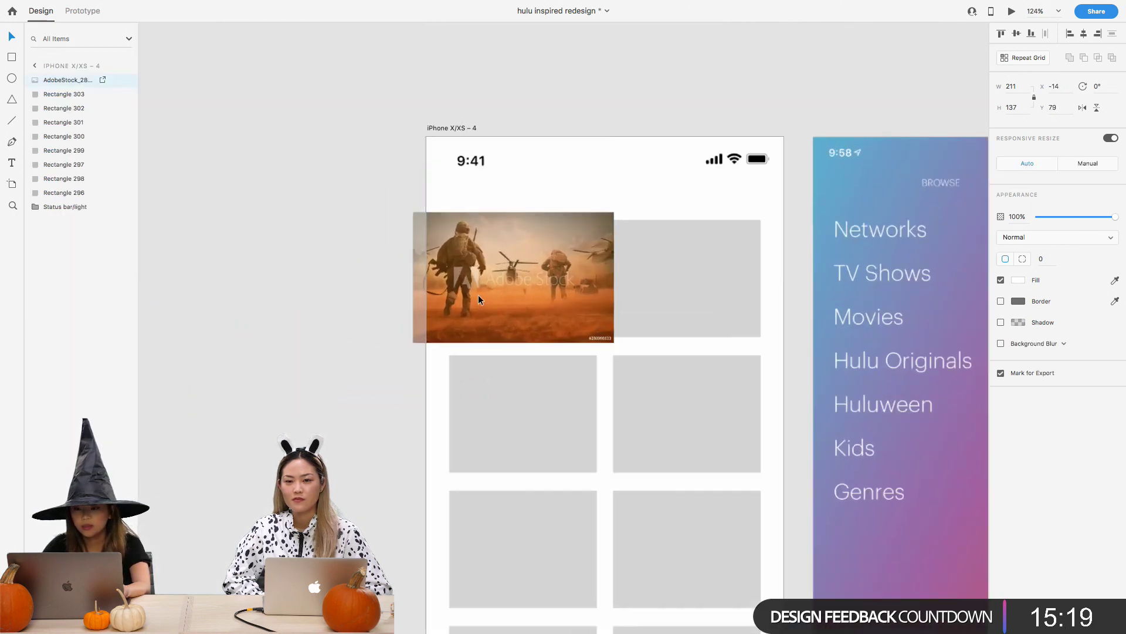
Shift the desert soldiers image down to expose the first placeholder, then cut and paste that placeholder in front of the image
click(355, 266)
drag(429, 270, 460, 390)
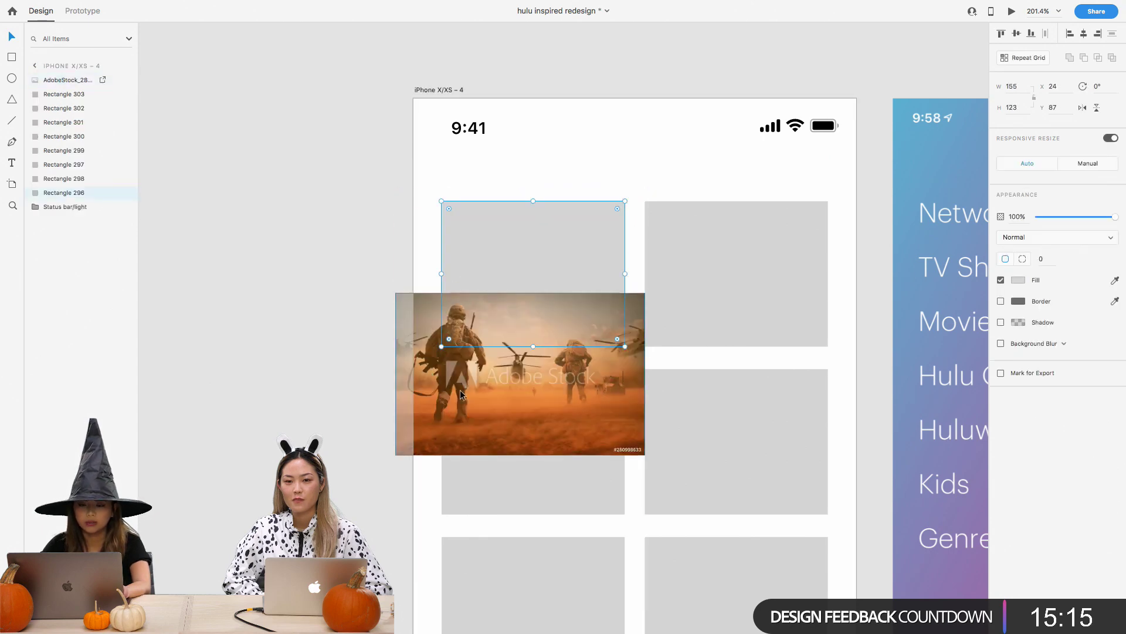
scroll(478, 423, right, 3)
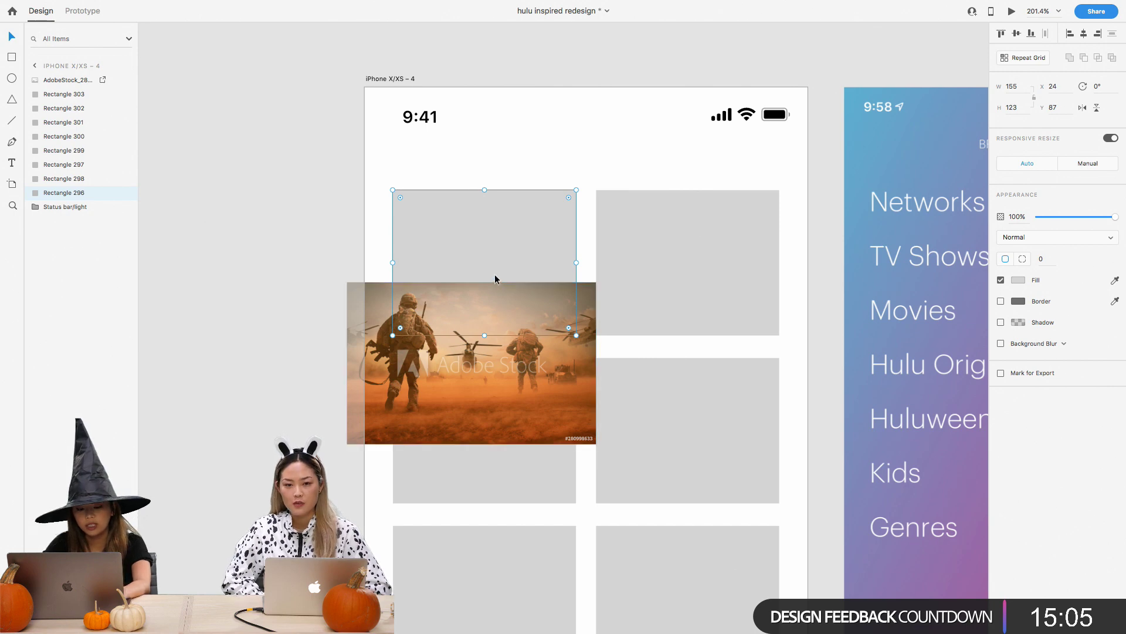
key(super+x)
key(super+v)
Mask the desert soldiers image with the first grey placeholder using Mask with Shape
shift+click(518, 370)
right_click(518, 371)
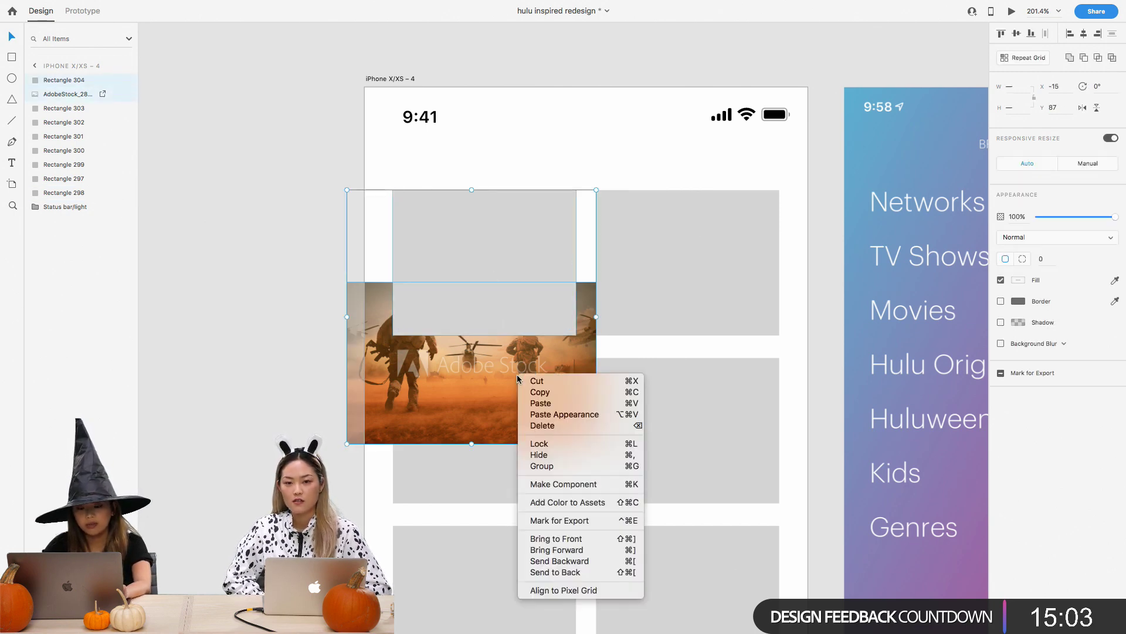
key(Escape)
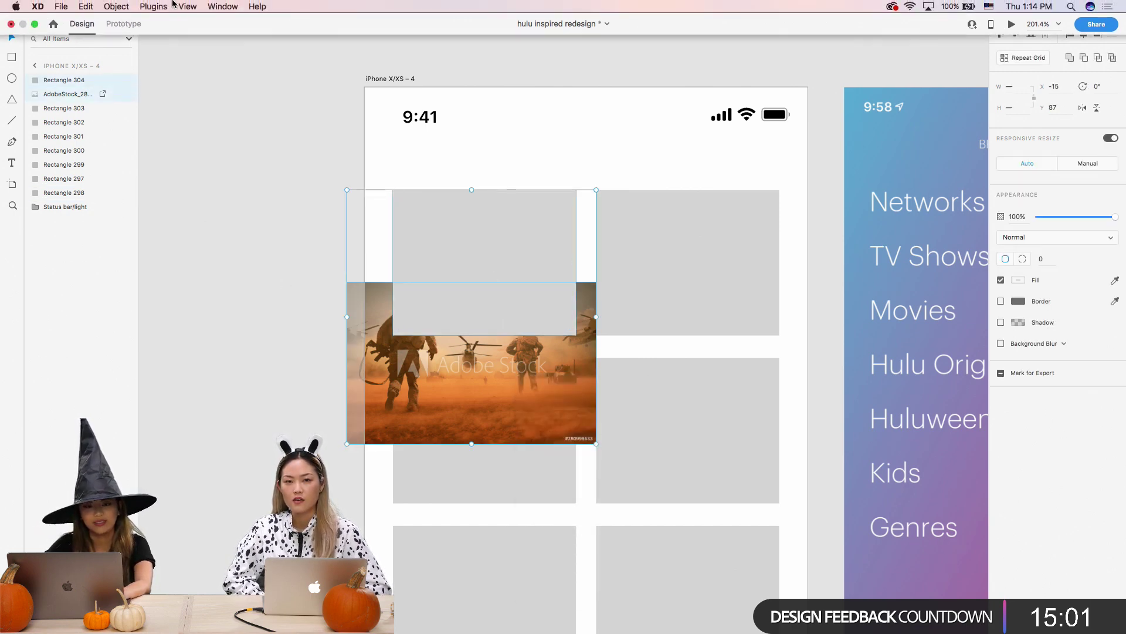
click(116, 7)
click(154, 185)
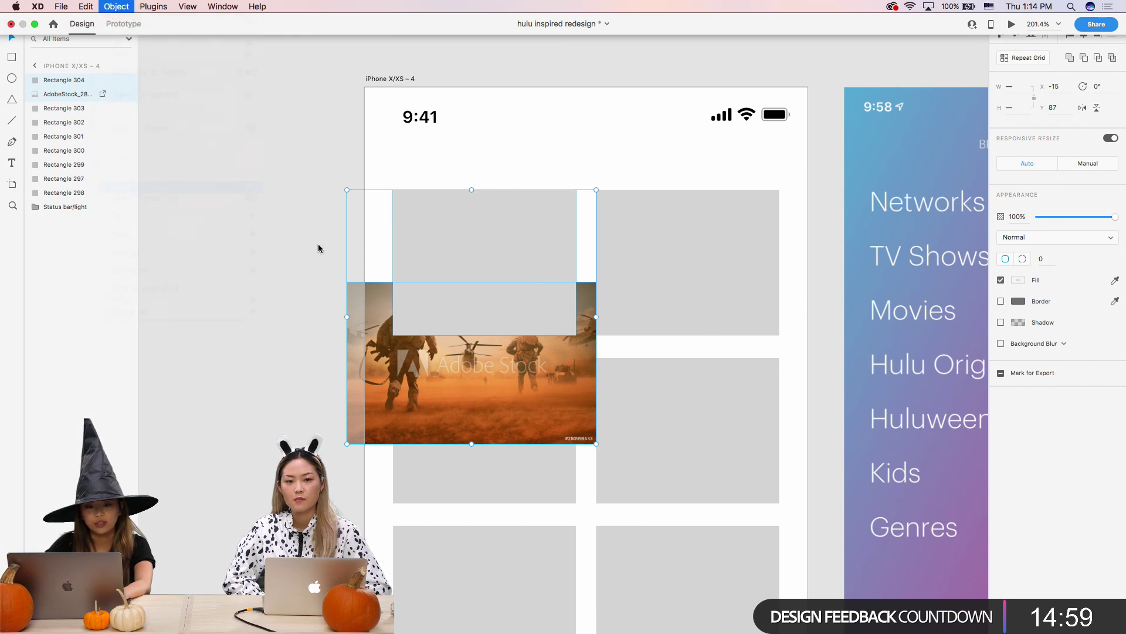
Reposition the soldiers image inside its mask so that it fills the whole first tile
double_click(466, 308)
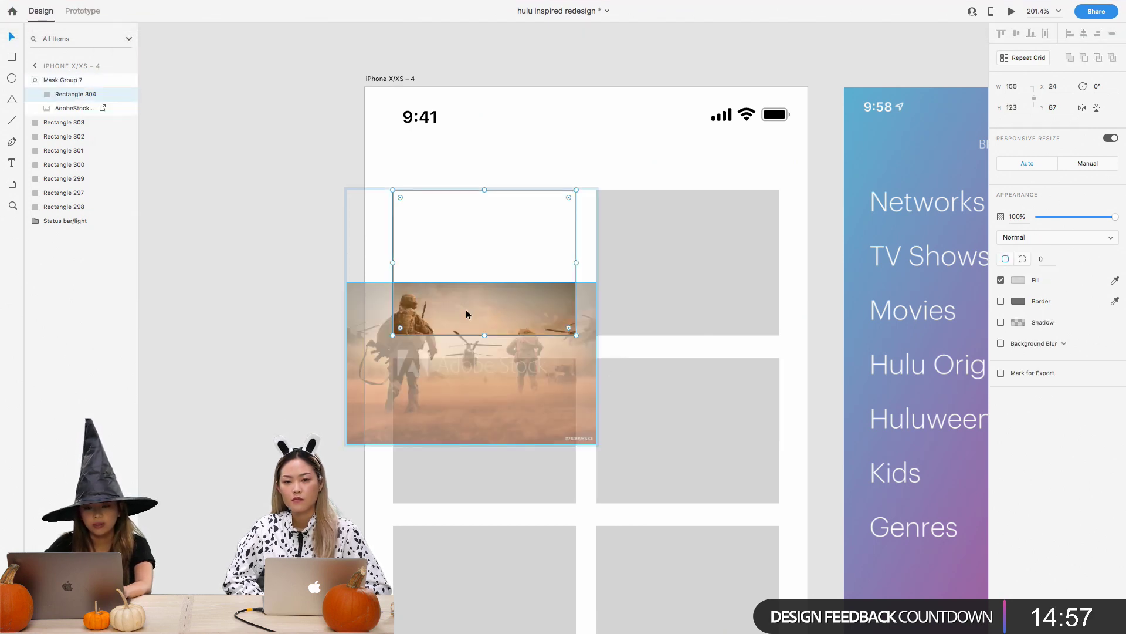
click(332, 264)
double_click(488, 294)
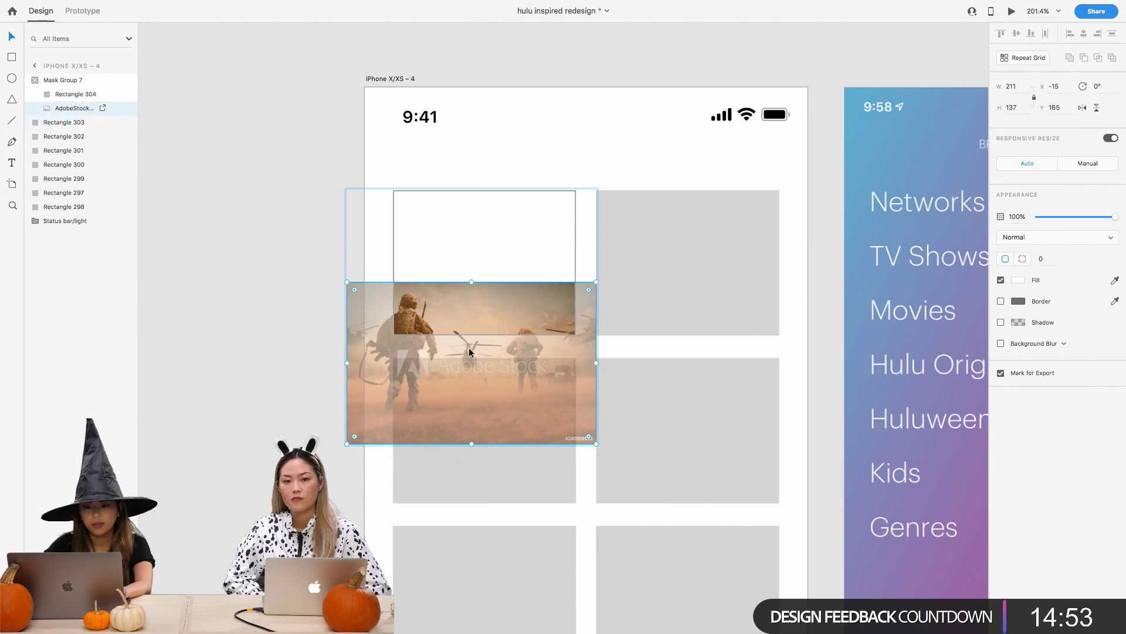
drag(470, 348, 480, 229)
click(340, 187)
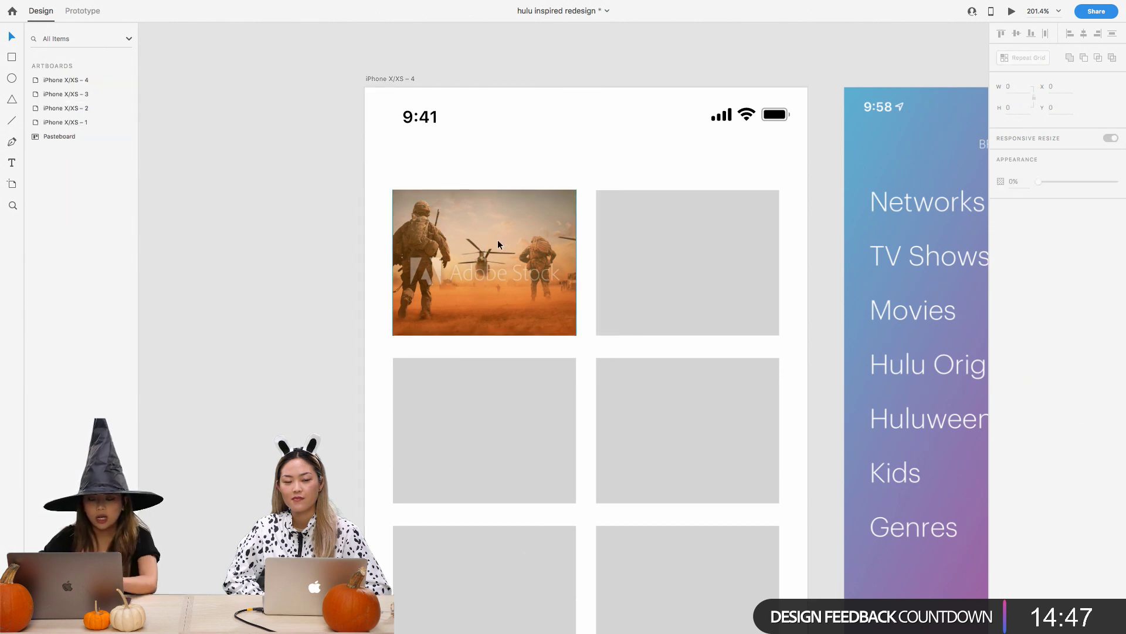
Duplicate the top-row second-column placeholder onto the soldiers tile and make the copy a black overlay at 60% opacity
click(599, 261)
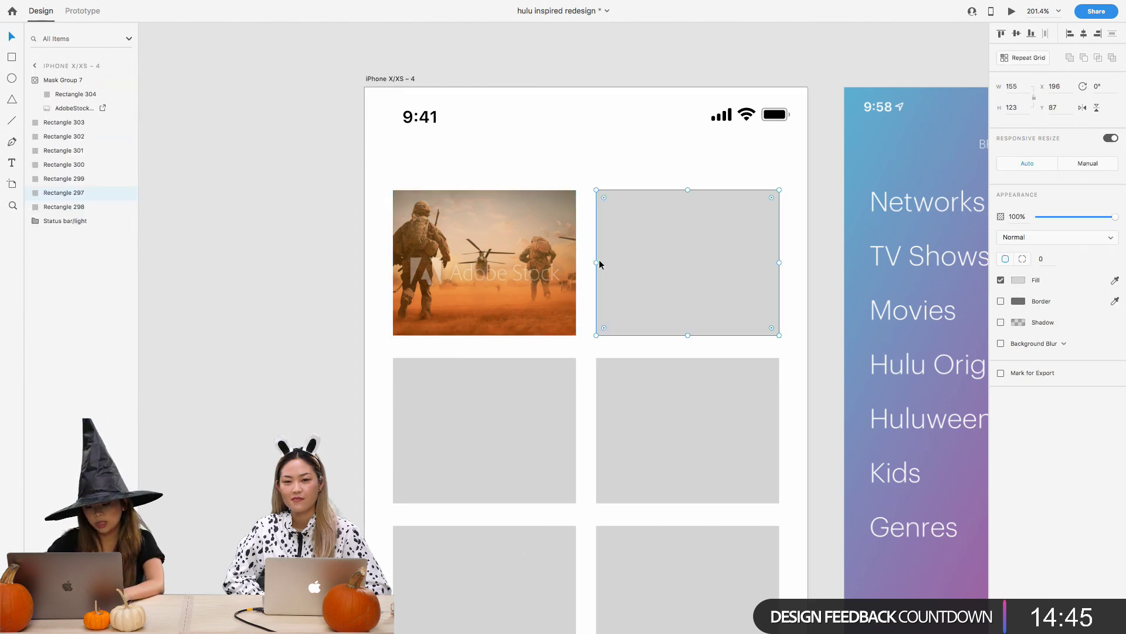
key(super+d)
drag(670, 239, 474, 239)
click(1018, 280)
drag(898, 294, 863, 320)
drag(1056, 216, 1084, 218)
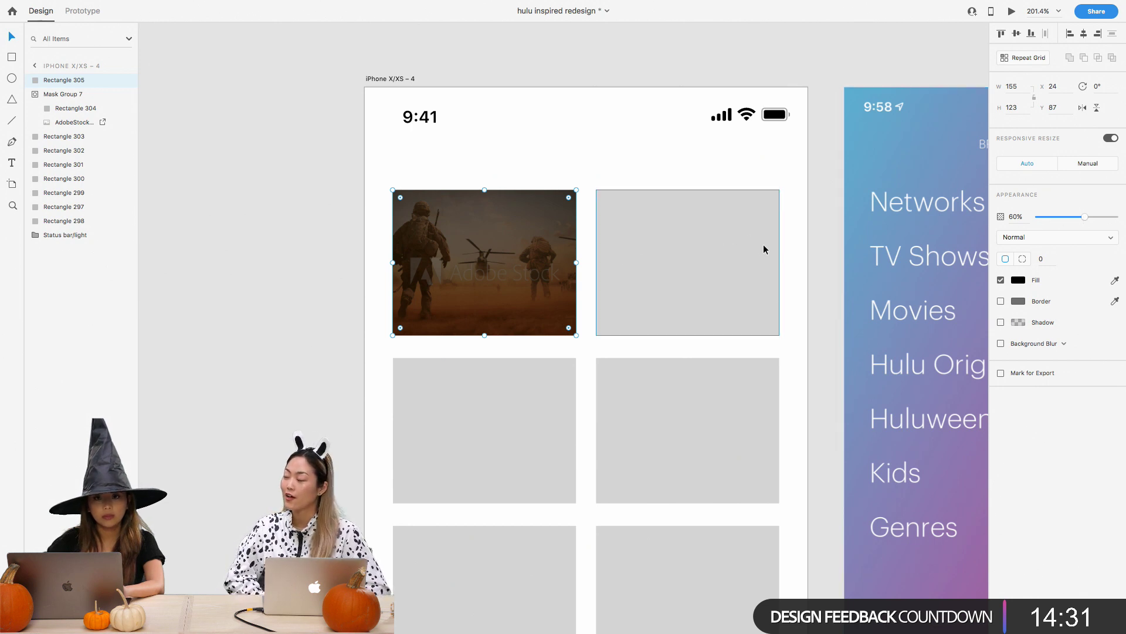
click(780, 130)
Draw a rectangle about 89 by 70 on the pasteboard beside iPhone X/XS – 4 and turn it into a repeat grid
scroll(805, 136, down, 5)
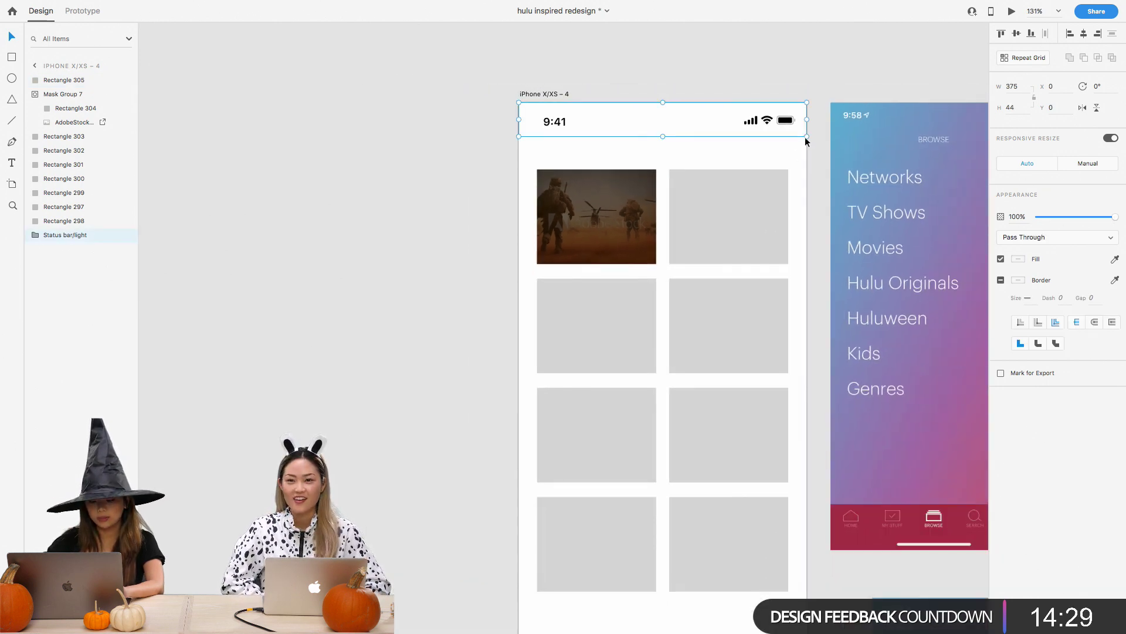
scroll(476, 221, right, 4)
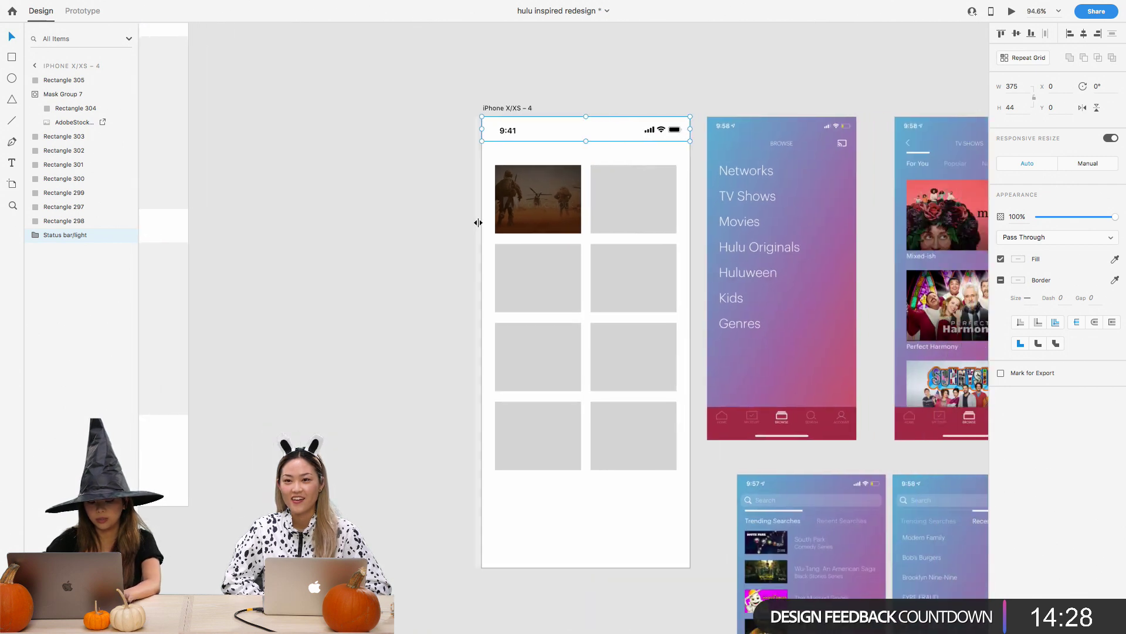
click(287, 187)
click(11, 57)
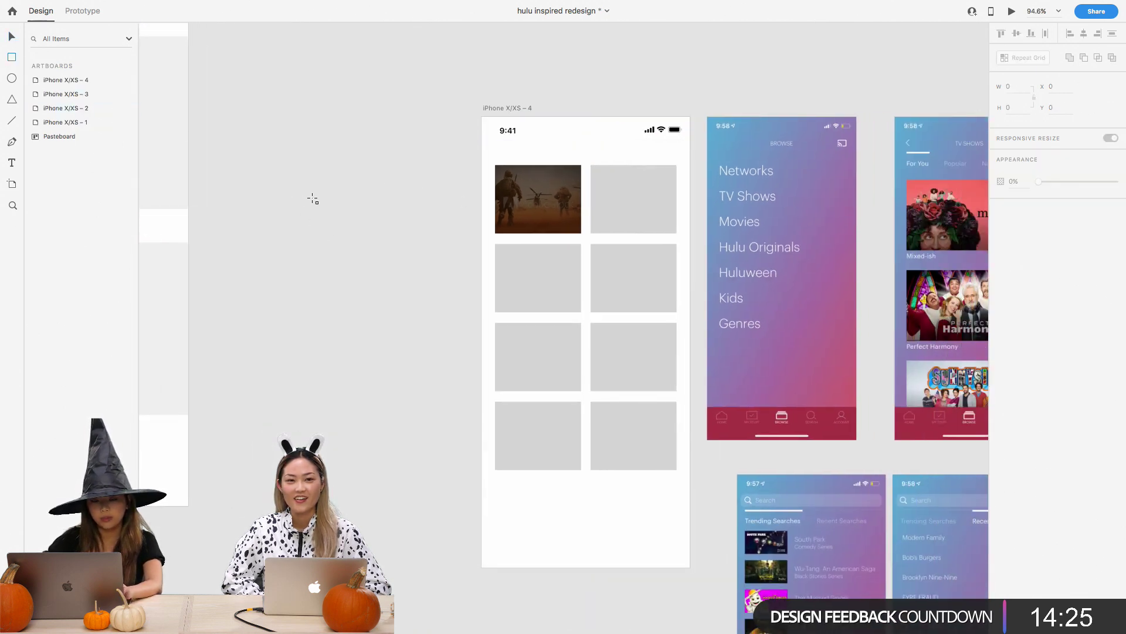
drag(313, 199, 362, 236)
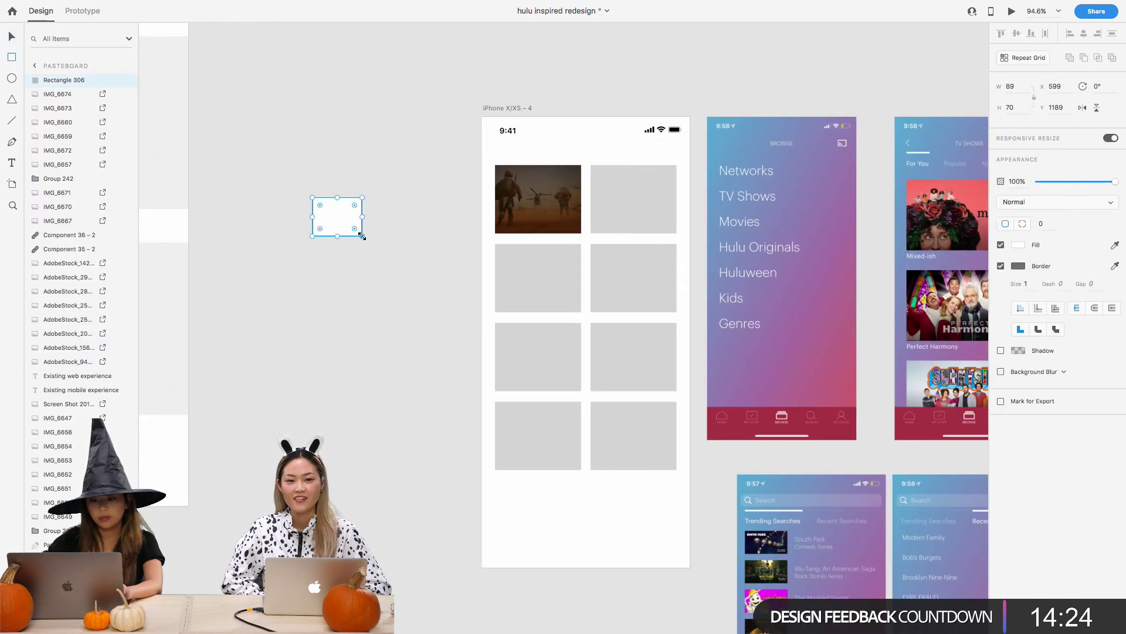
click(1010, 61)
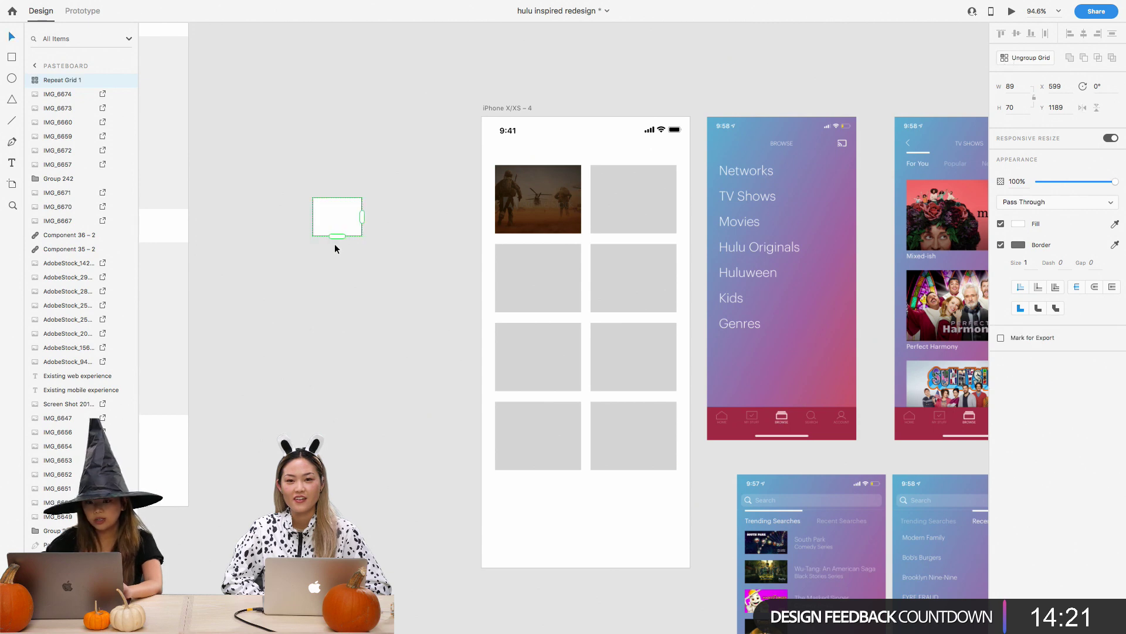
mouse_move(361, 233)
mouse_down()
mouse_move(397, 297)
mouse_move(363, 237)
mouse_up()
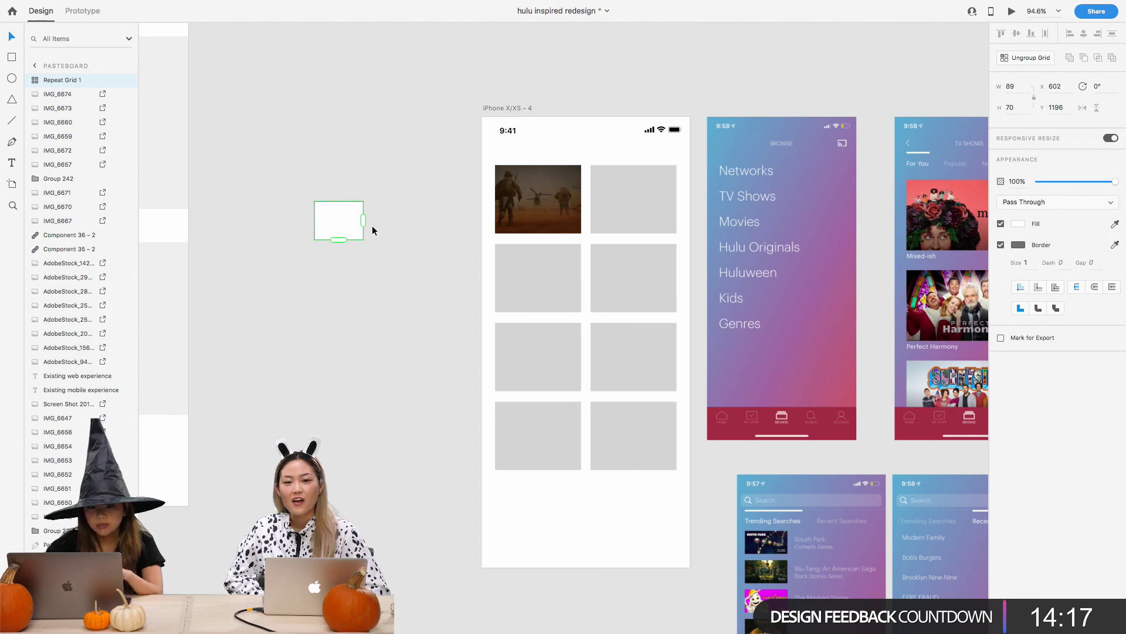
Extend the pasteboard repeat grid to four rows of two rectangles
scroll(346, 180, up, 5)
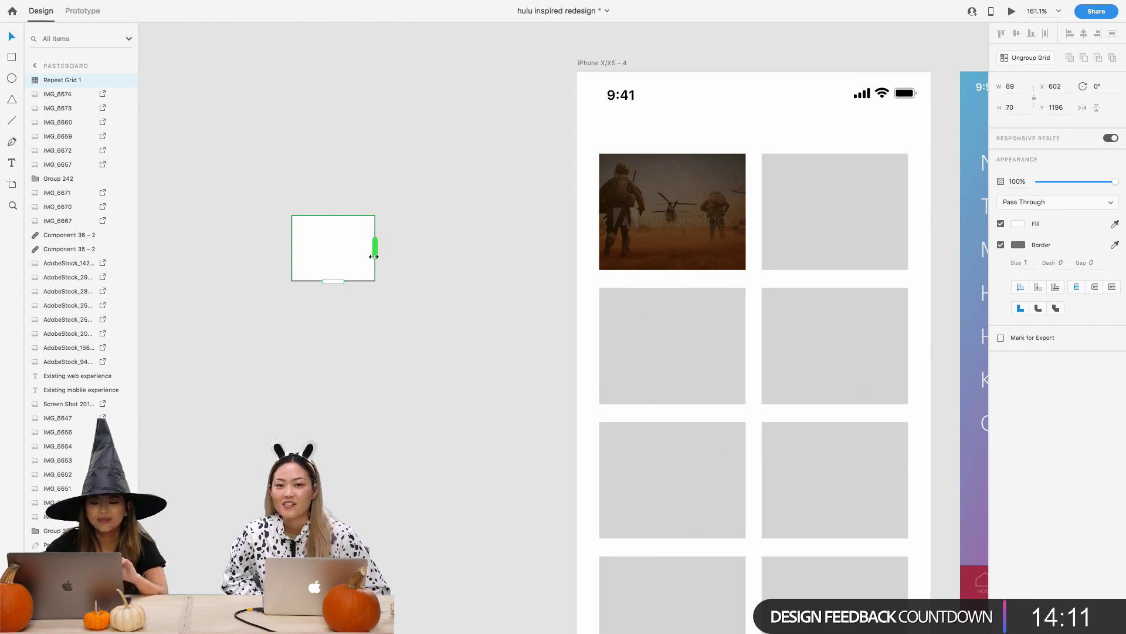
drag(374, 251, 661, 359)
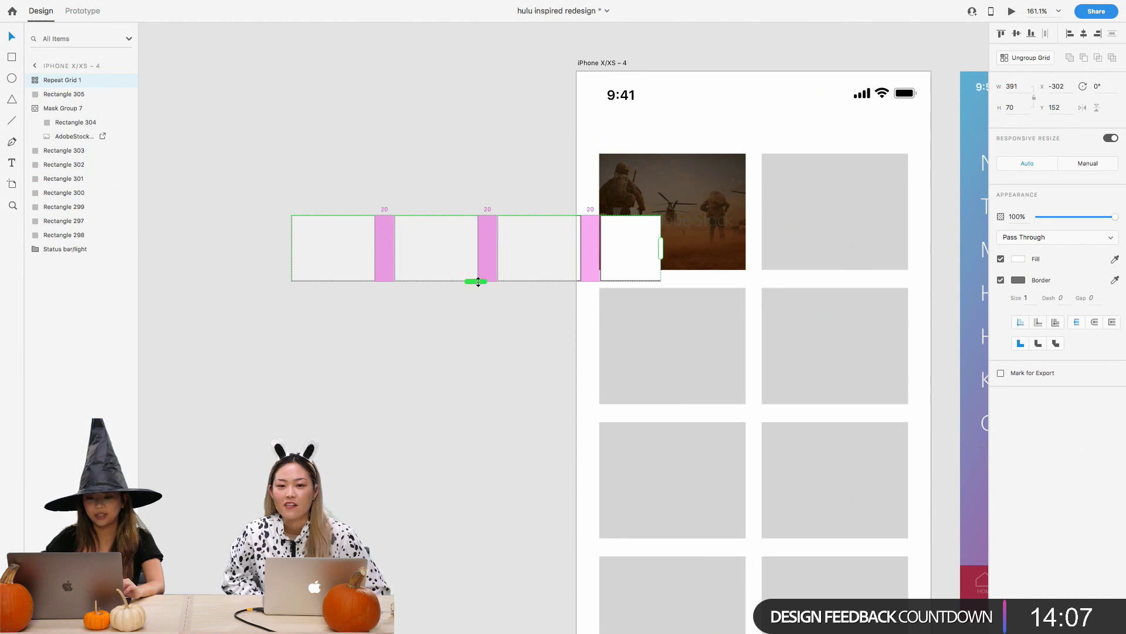
drag(474, 281, 474, 546)
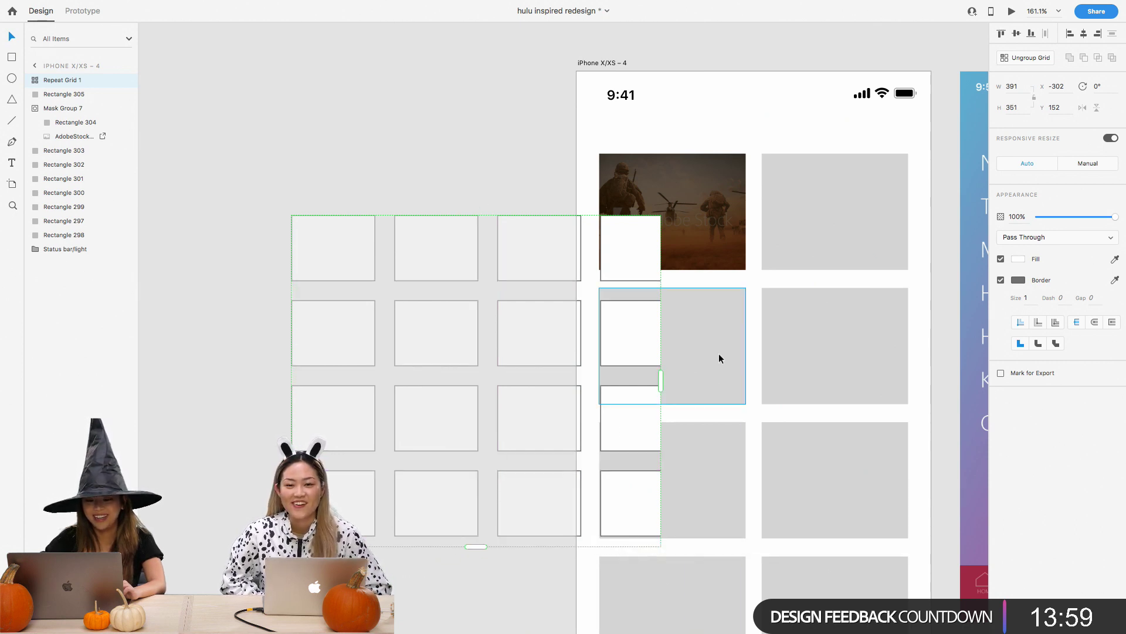
drag(662, 377, 491, 386)
click(492, 83)
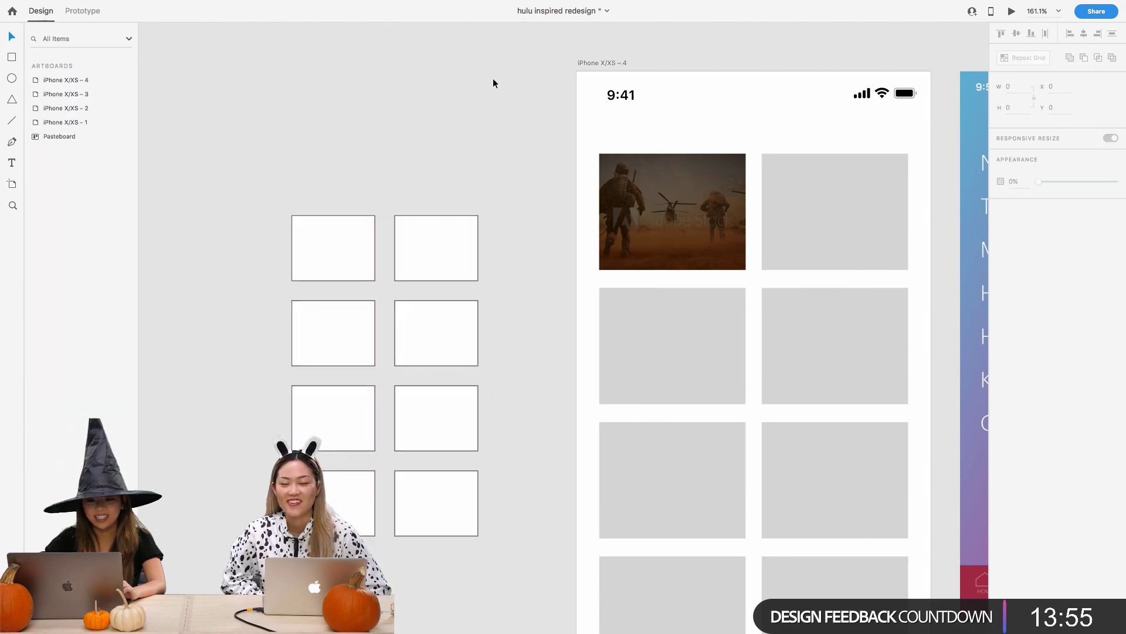
Add the text label "Networks" over the darkened soldiers tile on iPhone X/XS – 4
scroll(492, 83, down, 3)
scroll(493, 83, right, 5)
scroll(493, 79, up, 3)
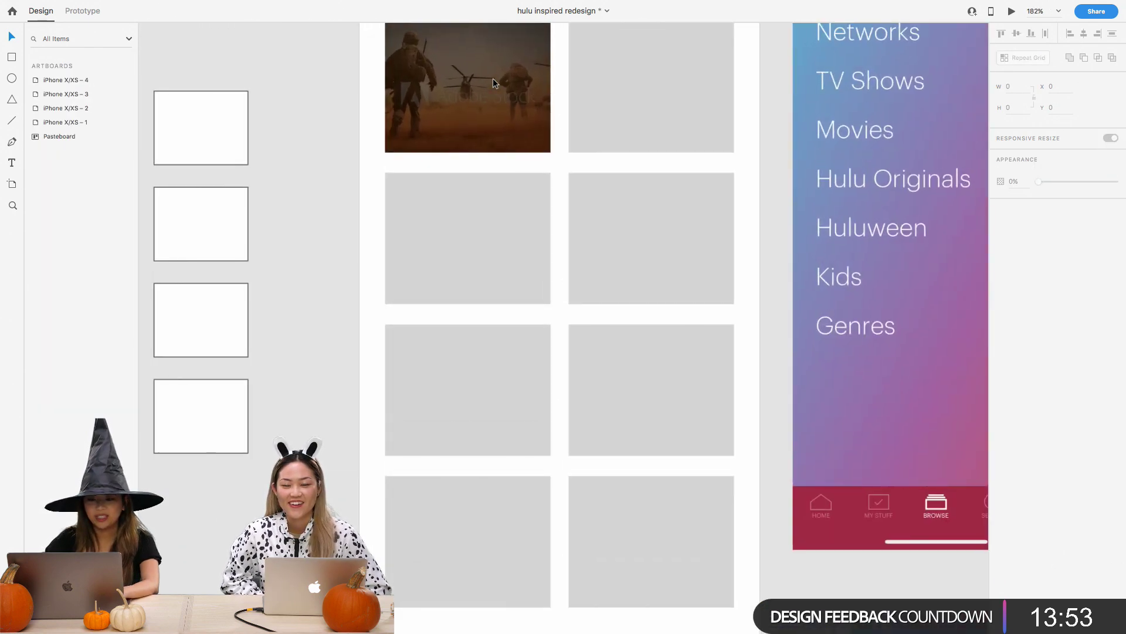
scroll(457, 207, up, 2)
scroll(463, 202, down, 2)
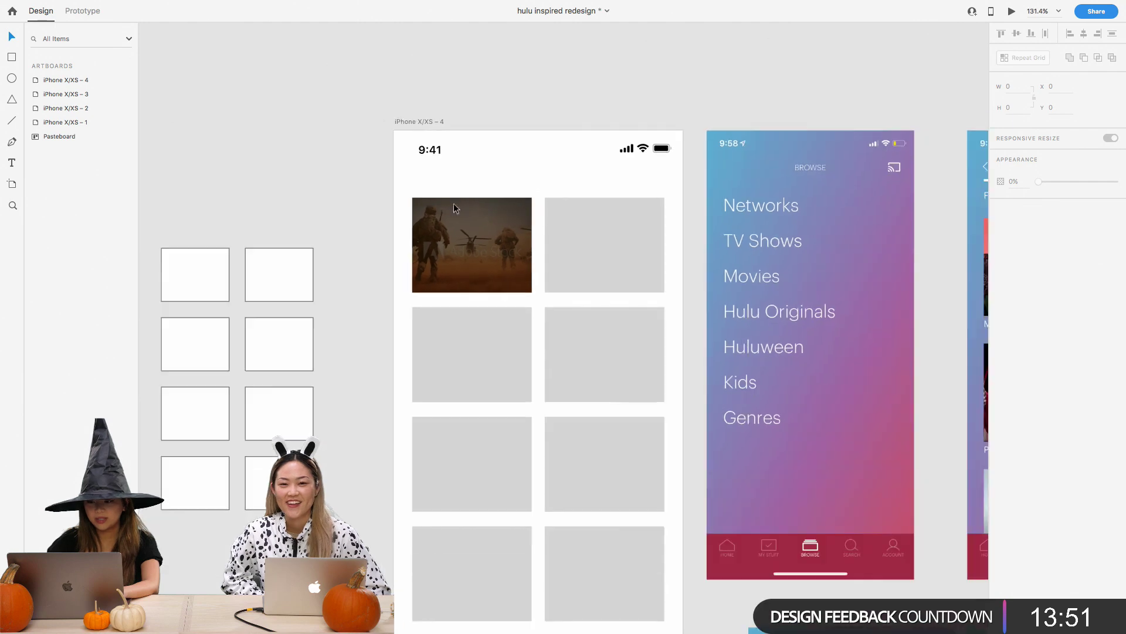
scroll(384, 209, down, 2)
scroll(387, 208, up, 3)
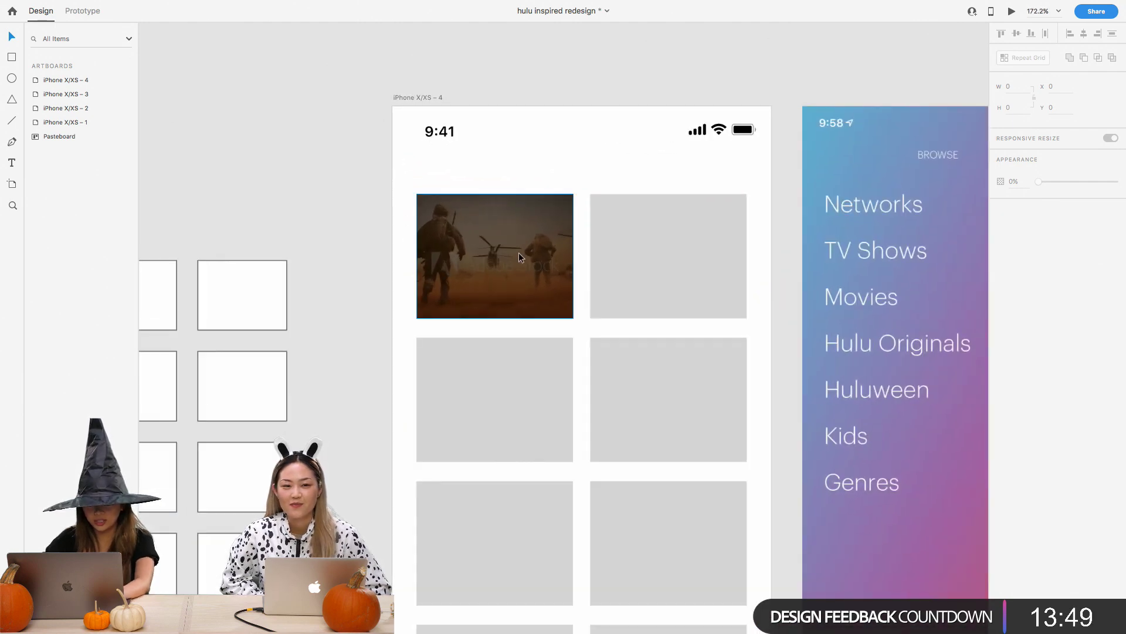
key(t)
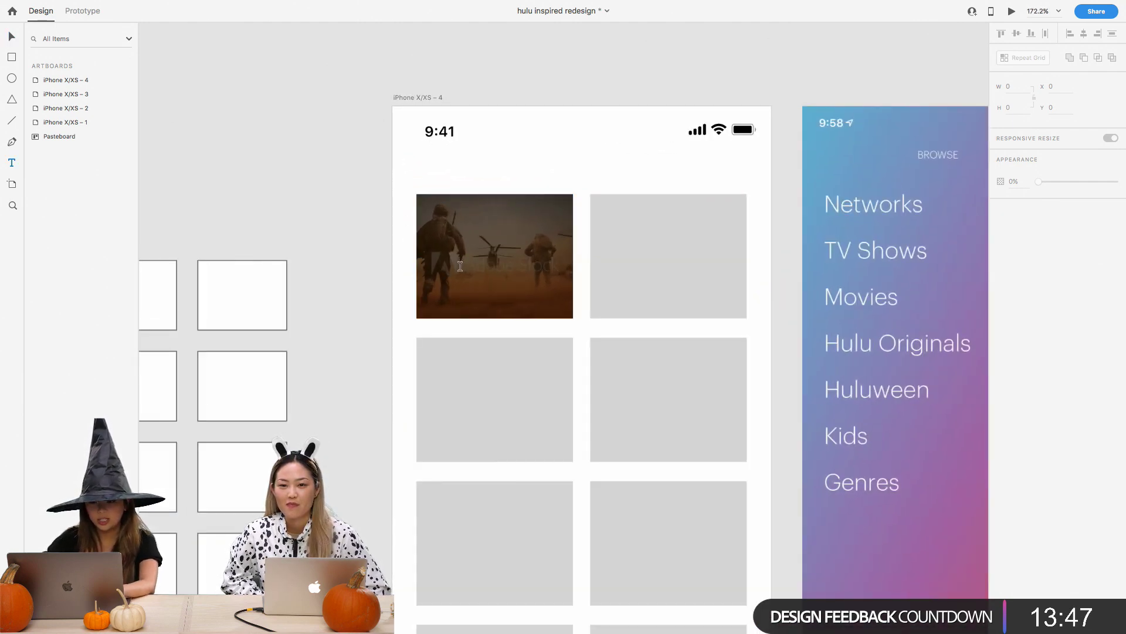
click(460, 268)
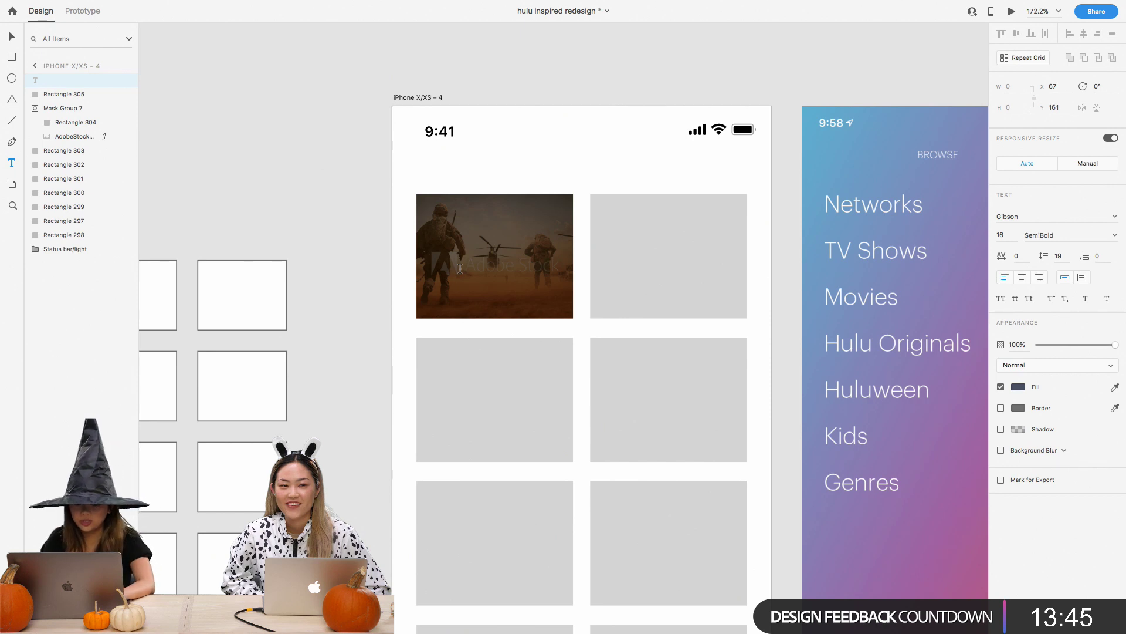
text(work)
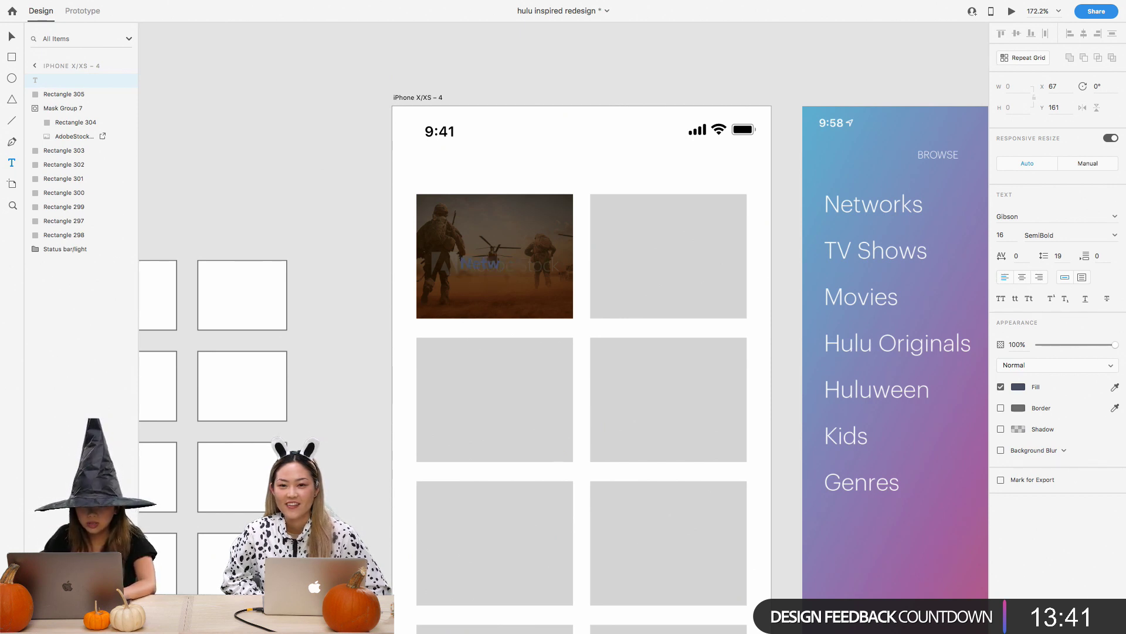
text(s)
key(Escape)
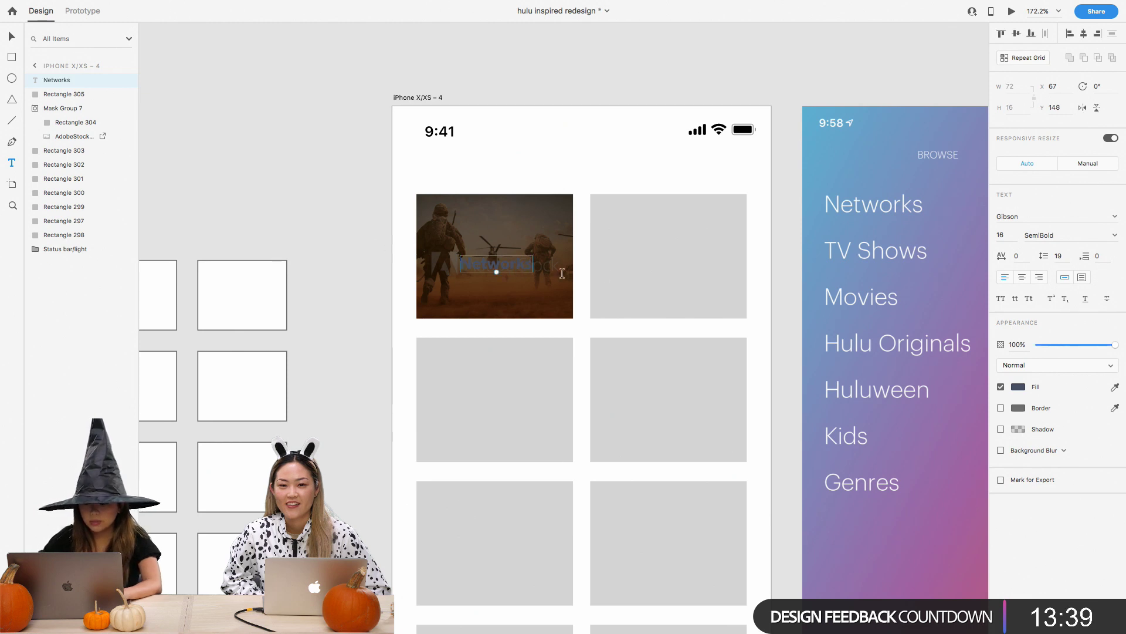
Change the Networks label's fill to white and its font size to 24
double_click(512, 264)
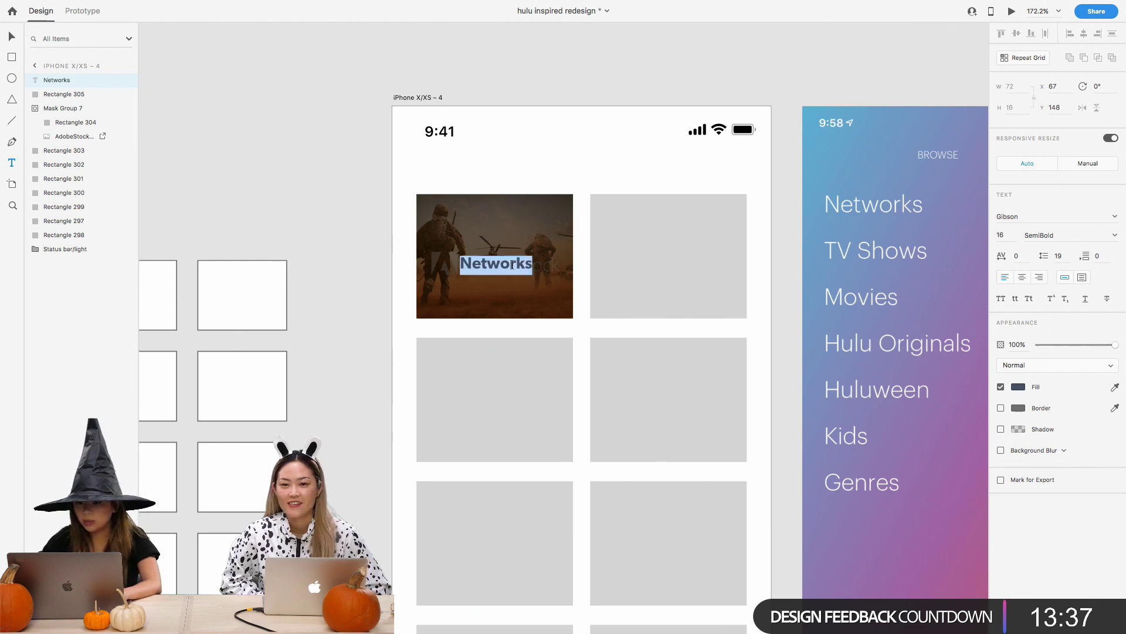
click(1019, 386)
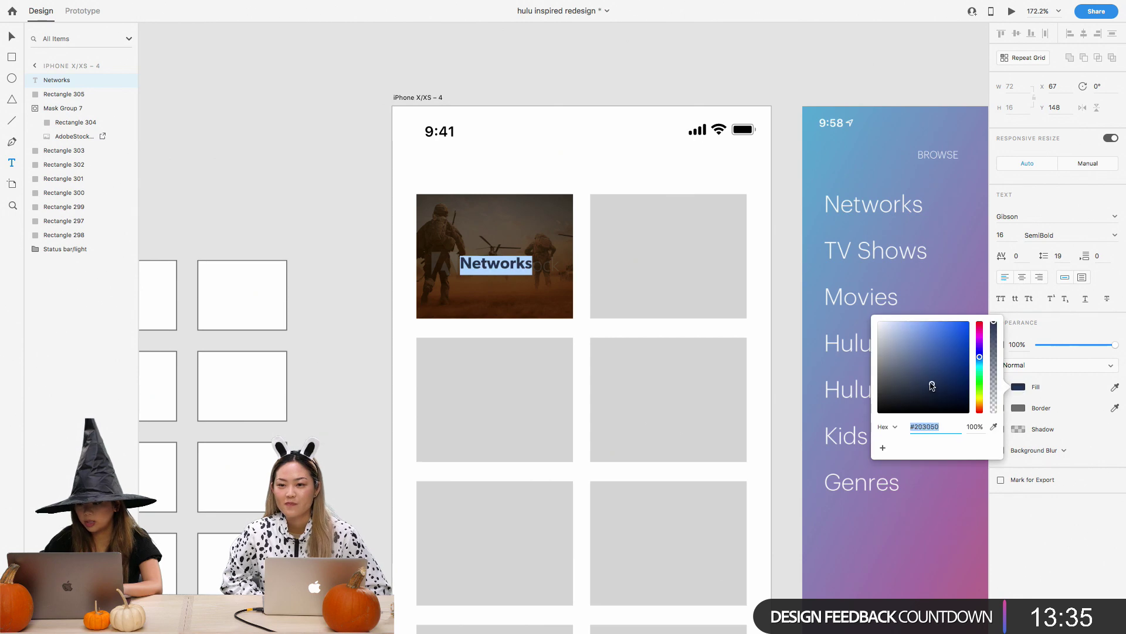
click(1010, 234)
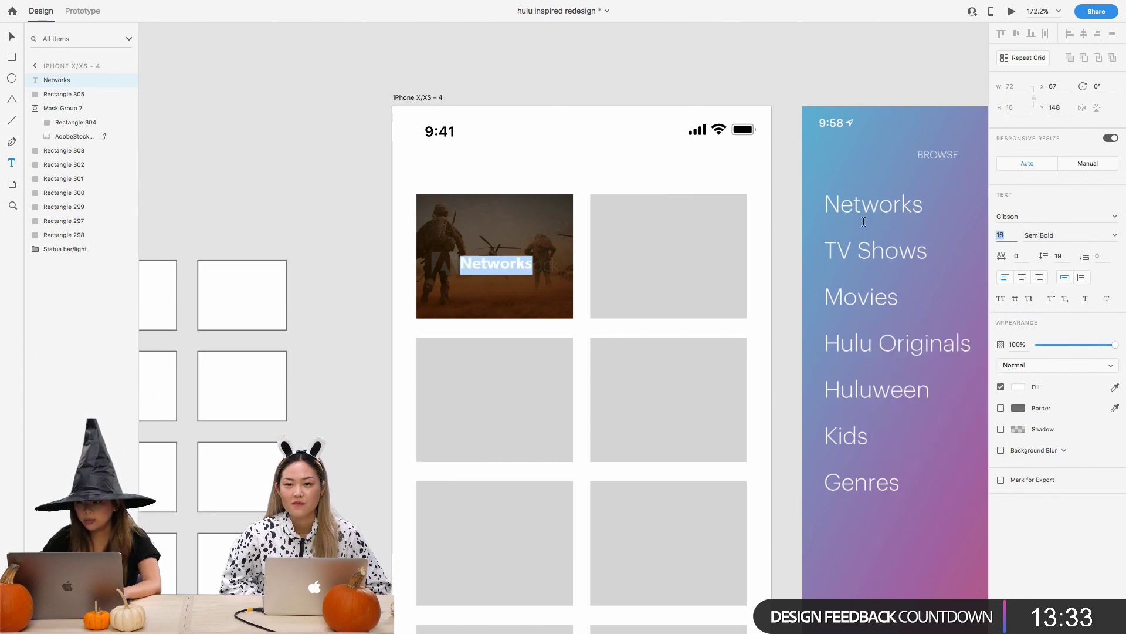
text(24)
key(Return)
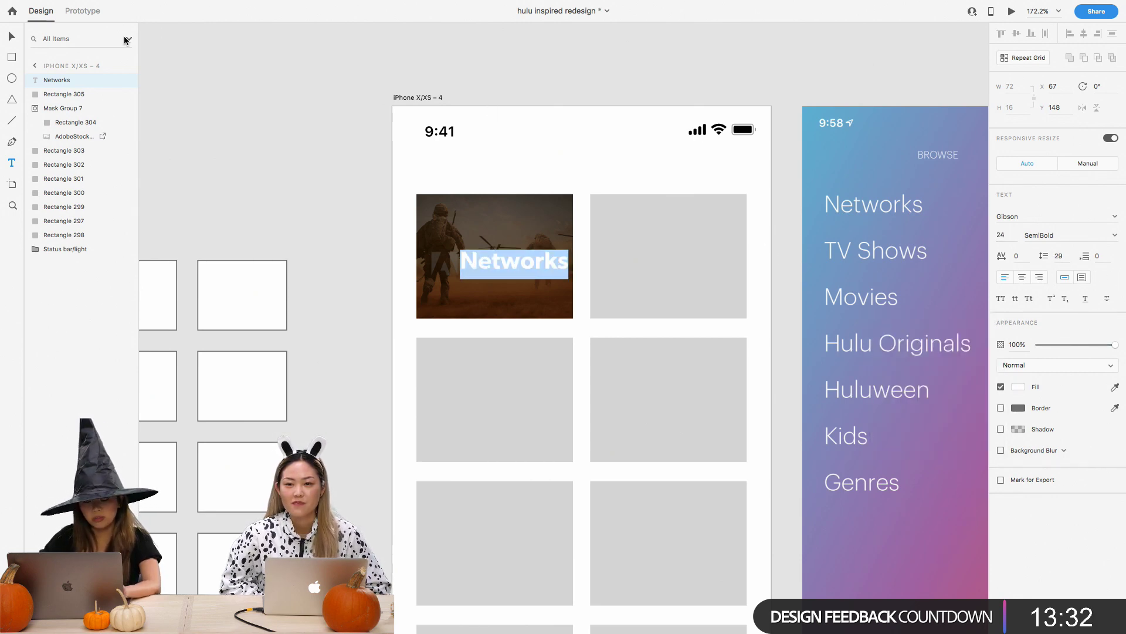
Centre the Networks label on the soldiers tile
click(11, 37)
click(365, 193)
drag(510, 262, 494, 253)
click(359, 237)
scroll(359, 237, down, 5)
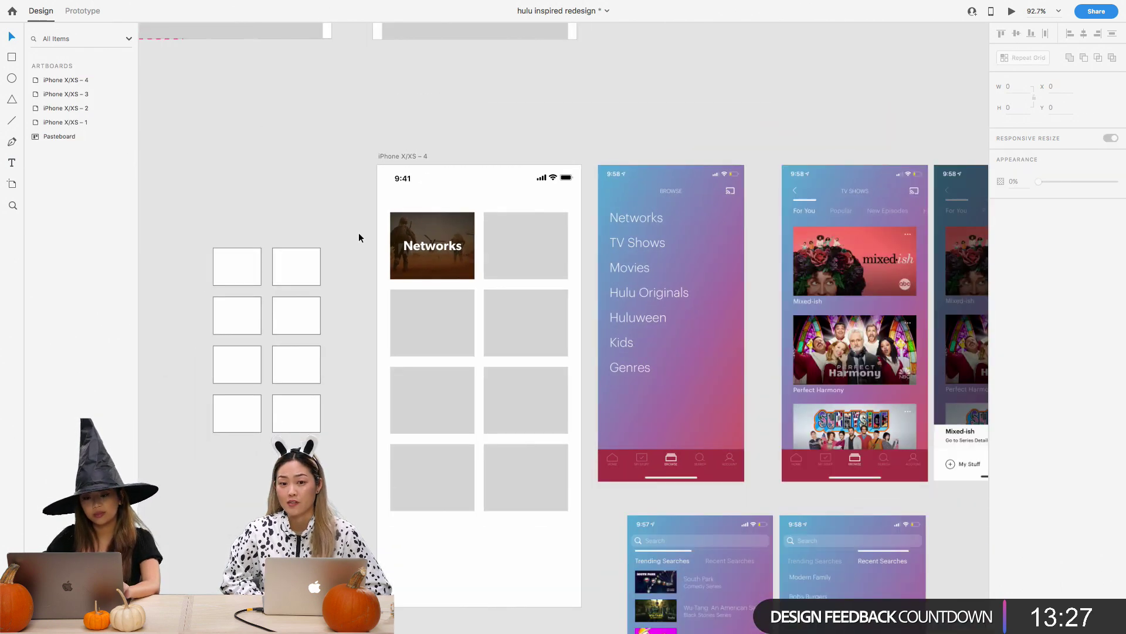
scroll(359, 237, up, 3)
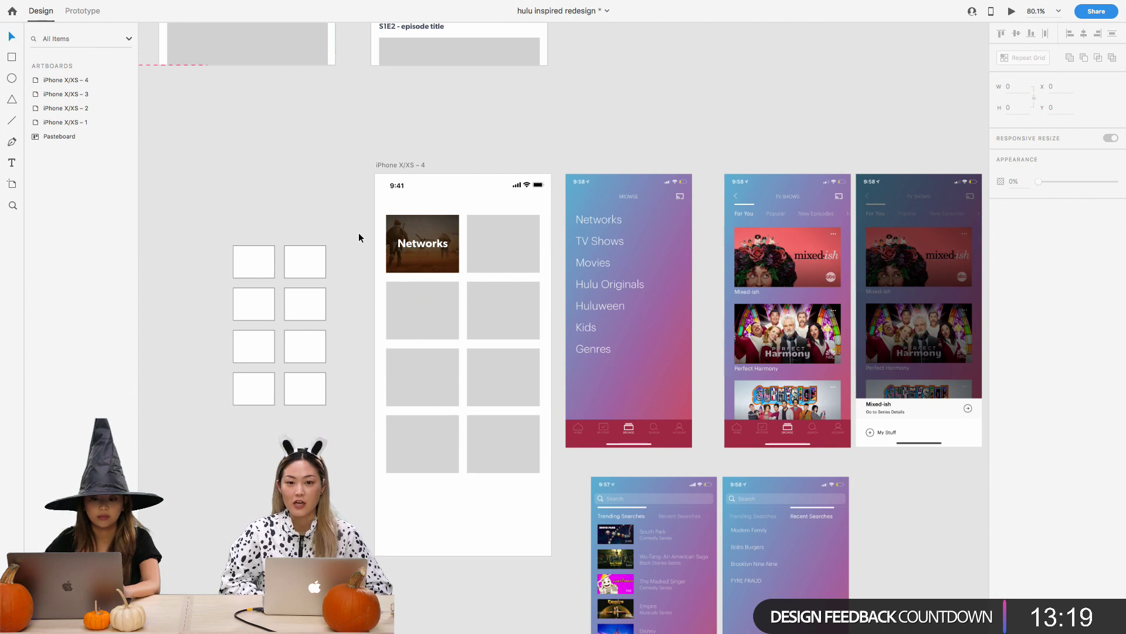
scroll(359, 235, up, 2)
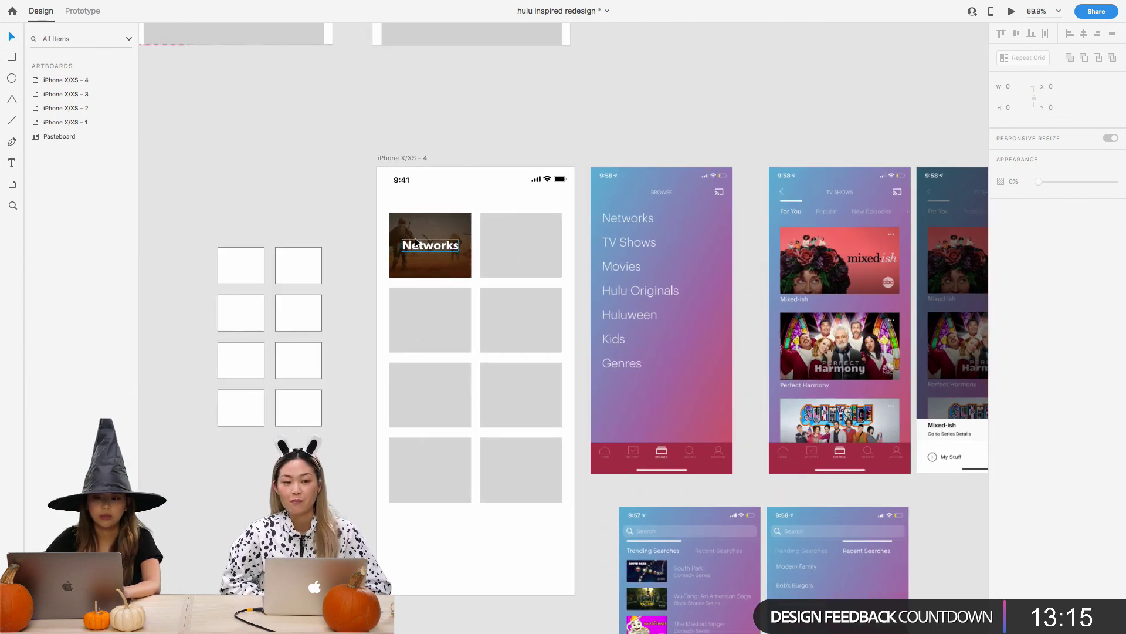
scroll(459, 265, up, 3)
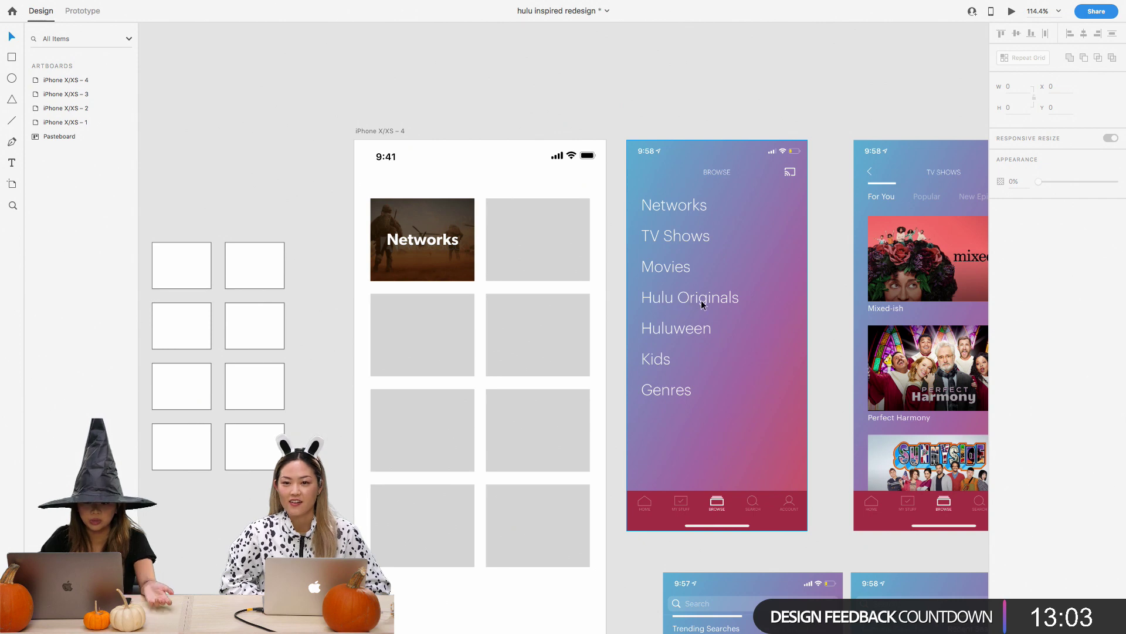
Change the text of the Networks label on the soldiers tile to "Hulu Originals"
double_click(420, 254)
double_click(420, 254)
text(H)
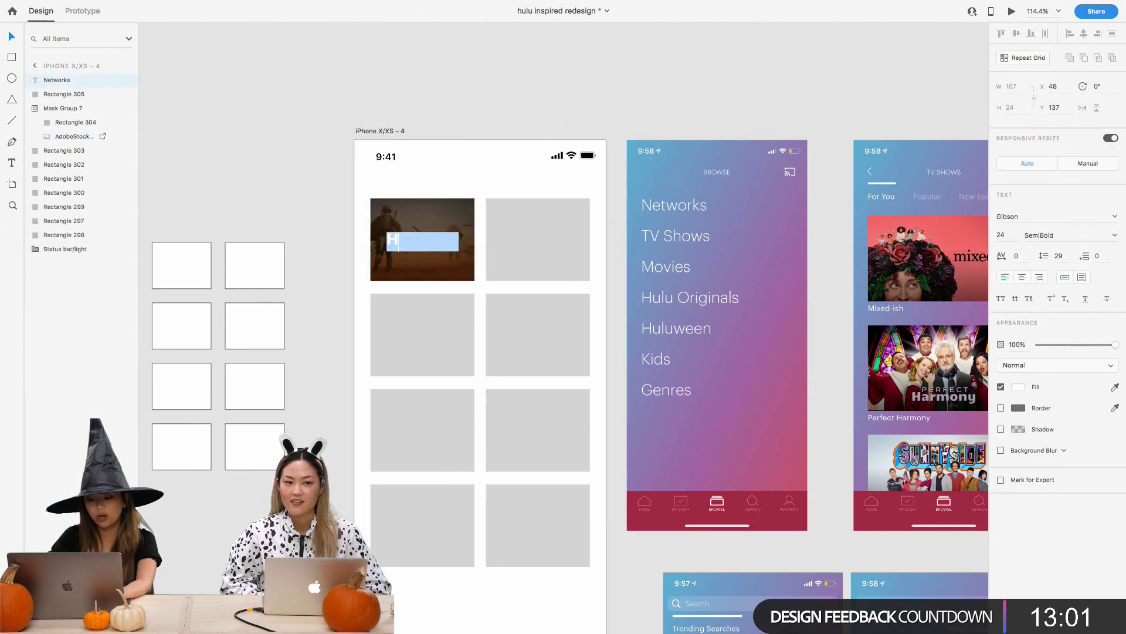
text(ulu Or)
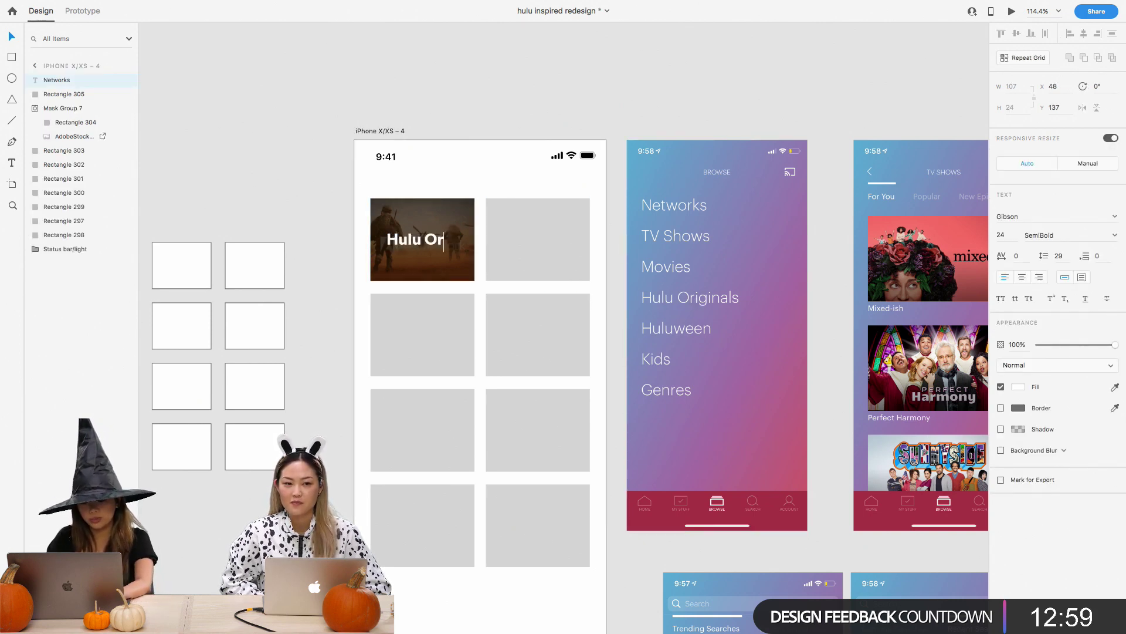
text(igina)
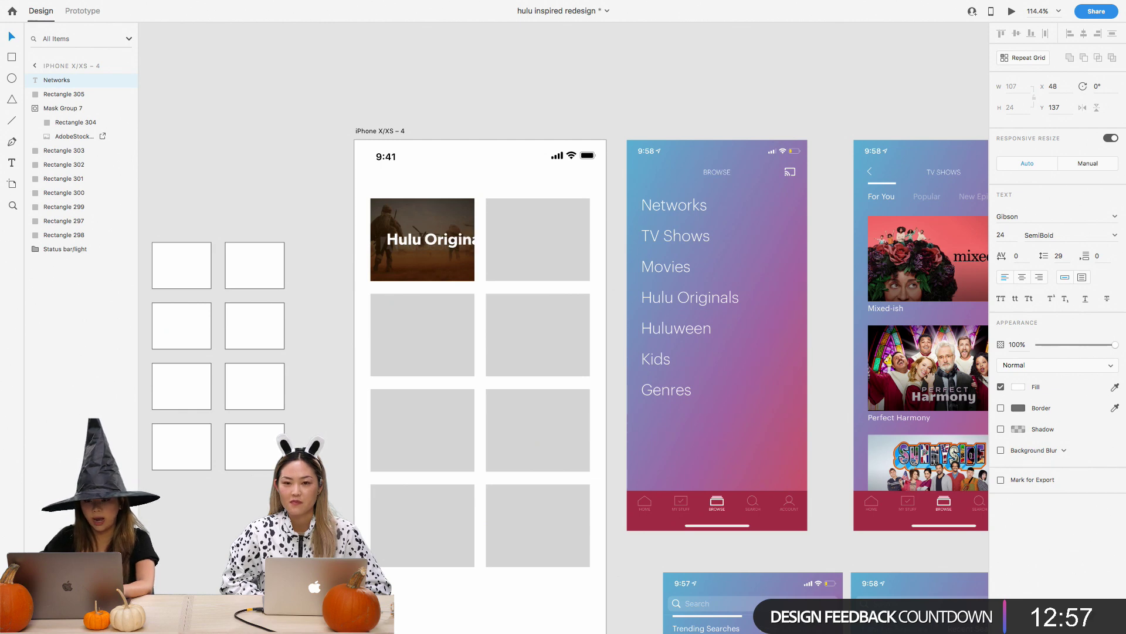
text(ls)
key(Escape)
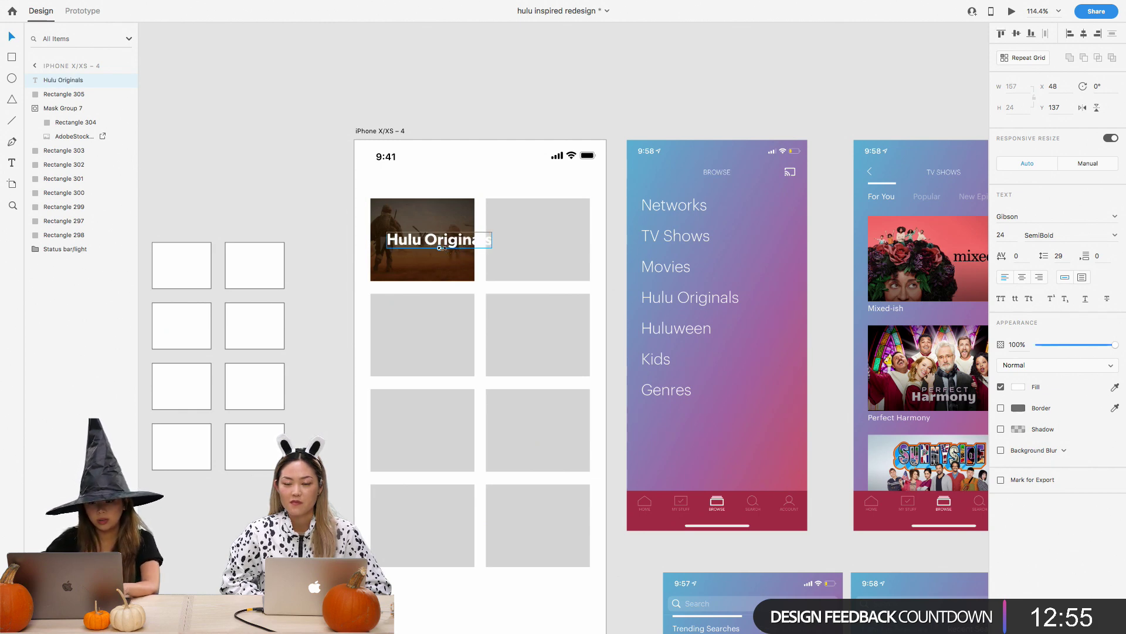
Delete the single-line Hulu Originals label from the soldiers tile
drag(441, 248, 424, 222)
scroll(435, 234, up, 5)
key(super+z)
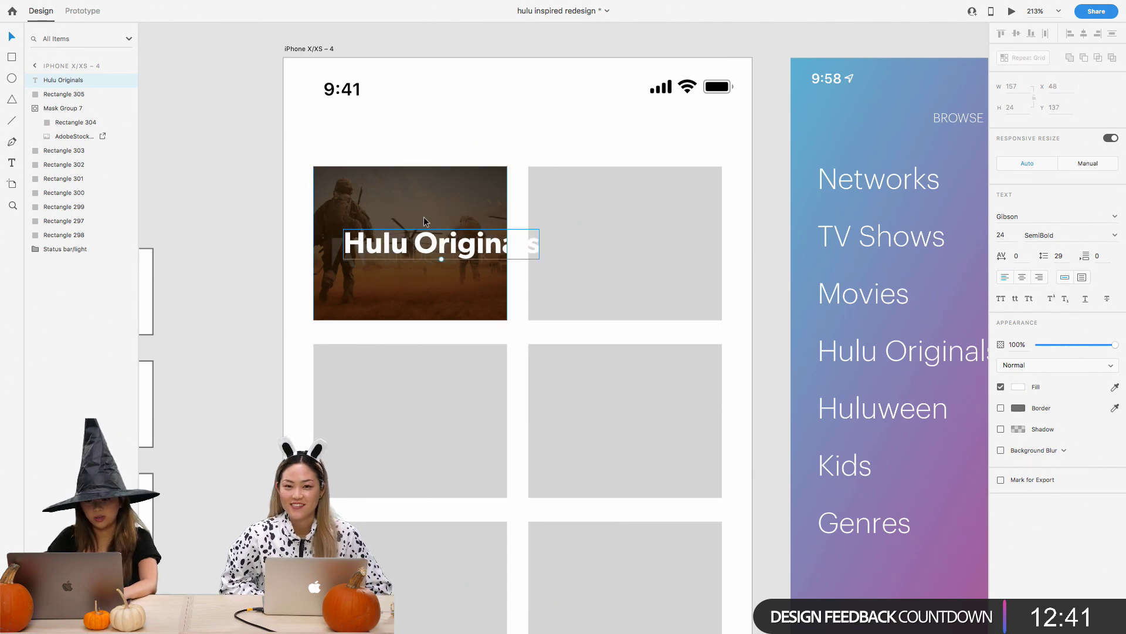
key(Delete)
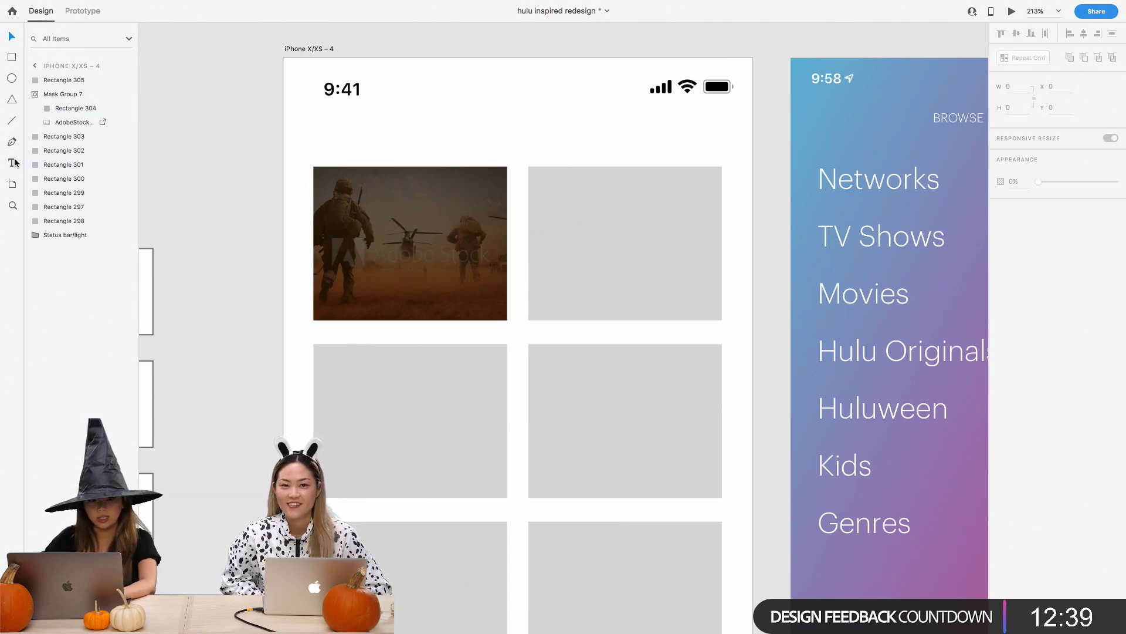
Add an area text box about 121 by 94 on the soldiers tile reading "Hulu Originals", with centre-aligned text
click(286, 227)
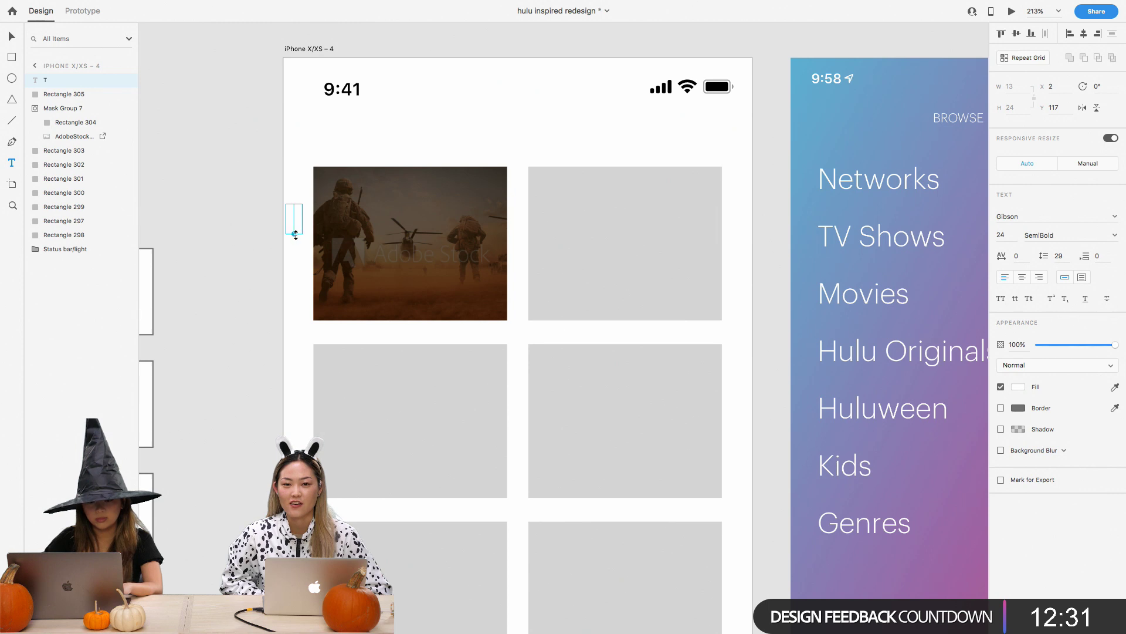
key(Escape)
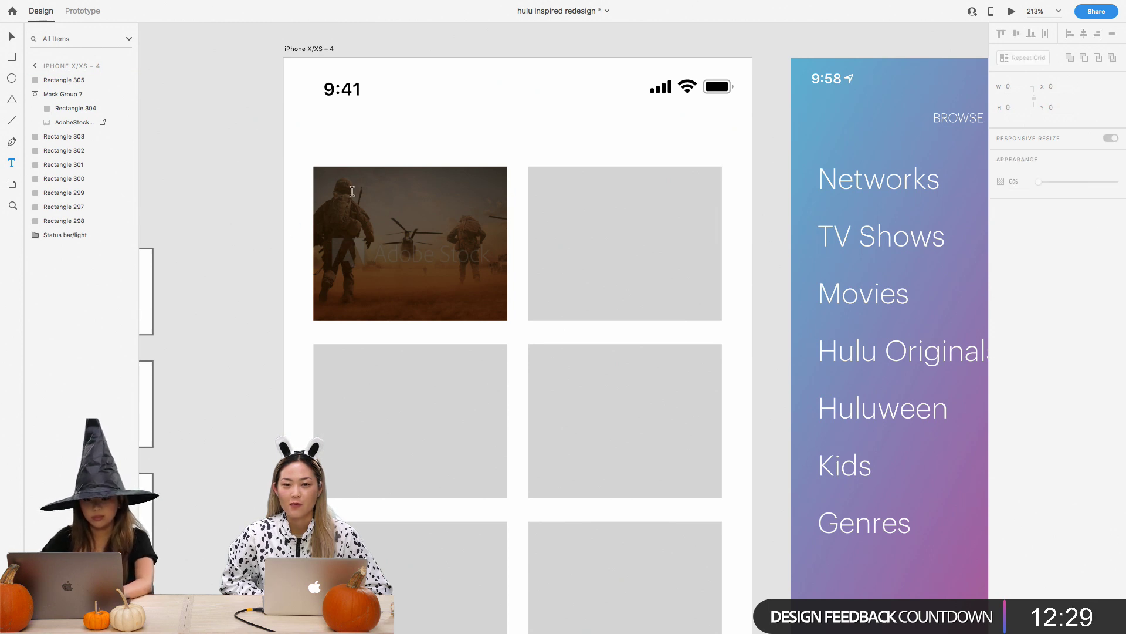
drag(352, 192, 504, 310)
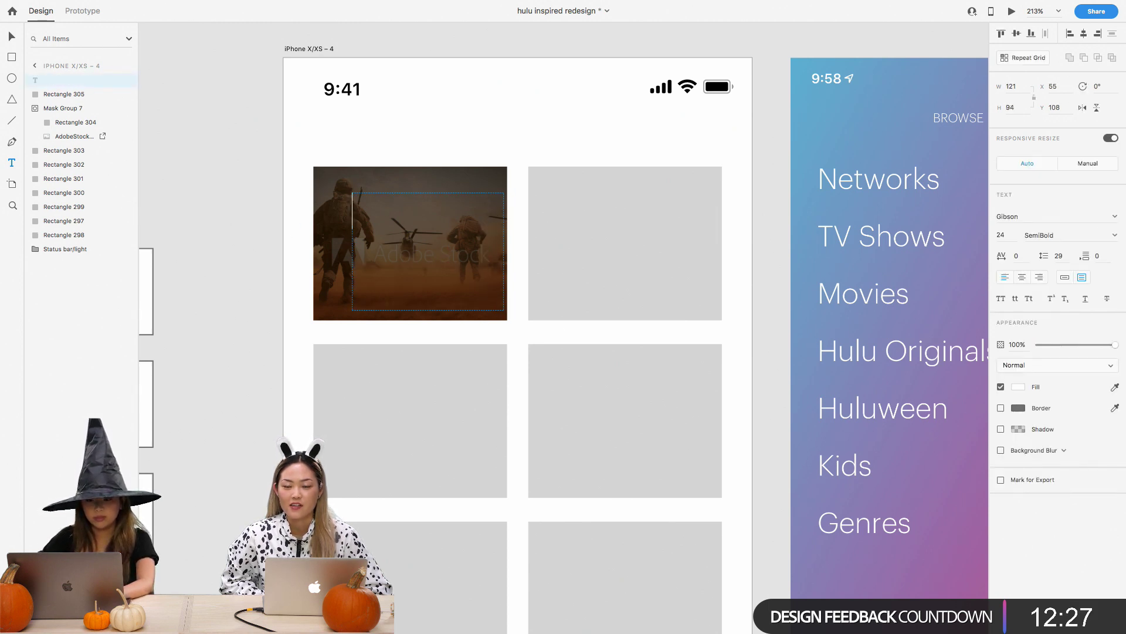
text(Hulu )
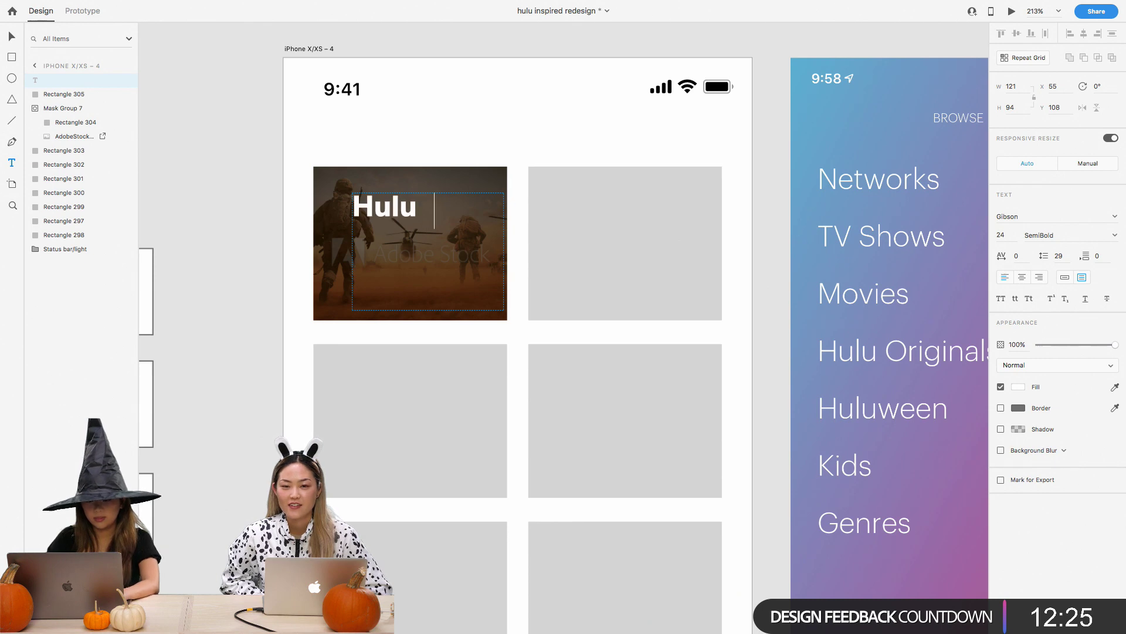
text(Originals)
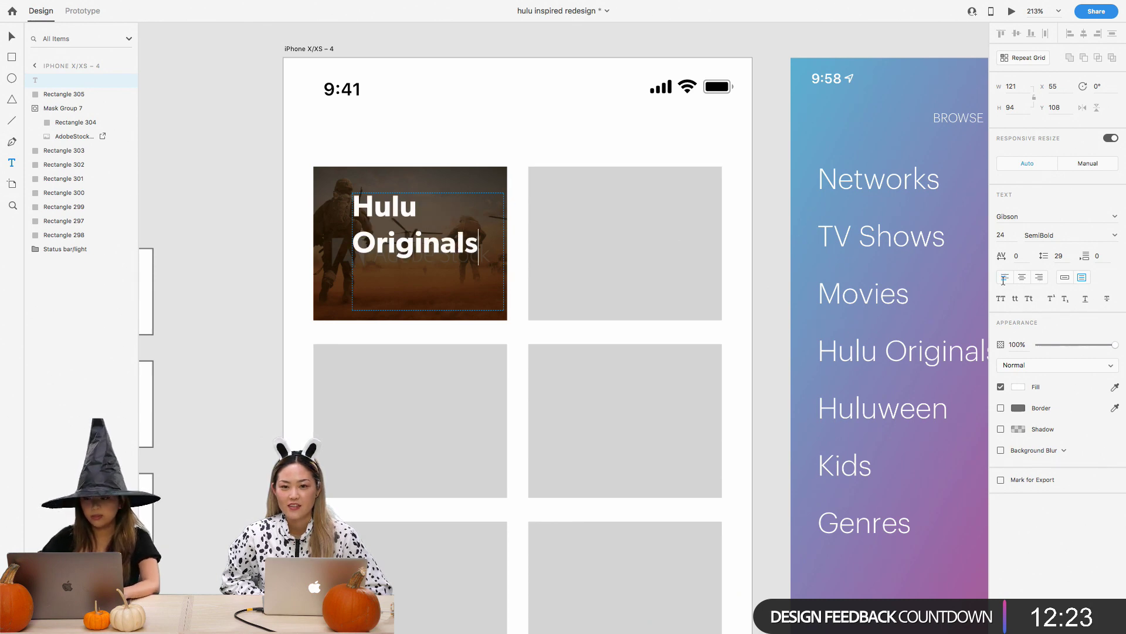
click(1023, 277)
key(Escape)
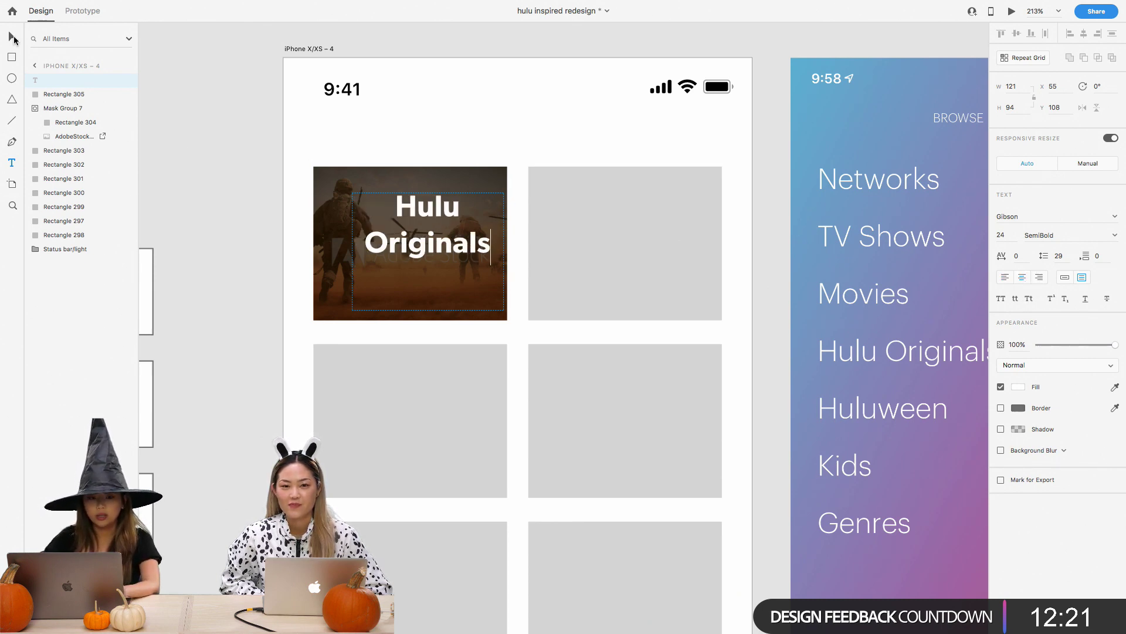
Convert the Hulu Originals text box to point text and centre it on the soldiers tile
drag(476, 269, 458, 270)
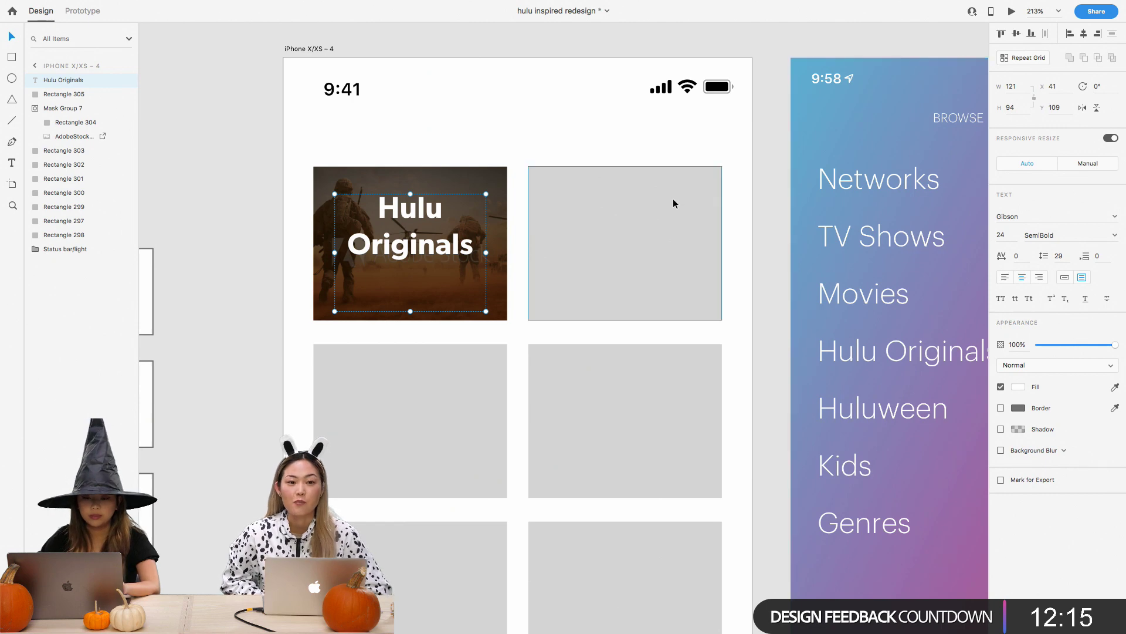
click(1064, 280)
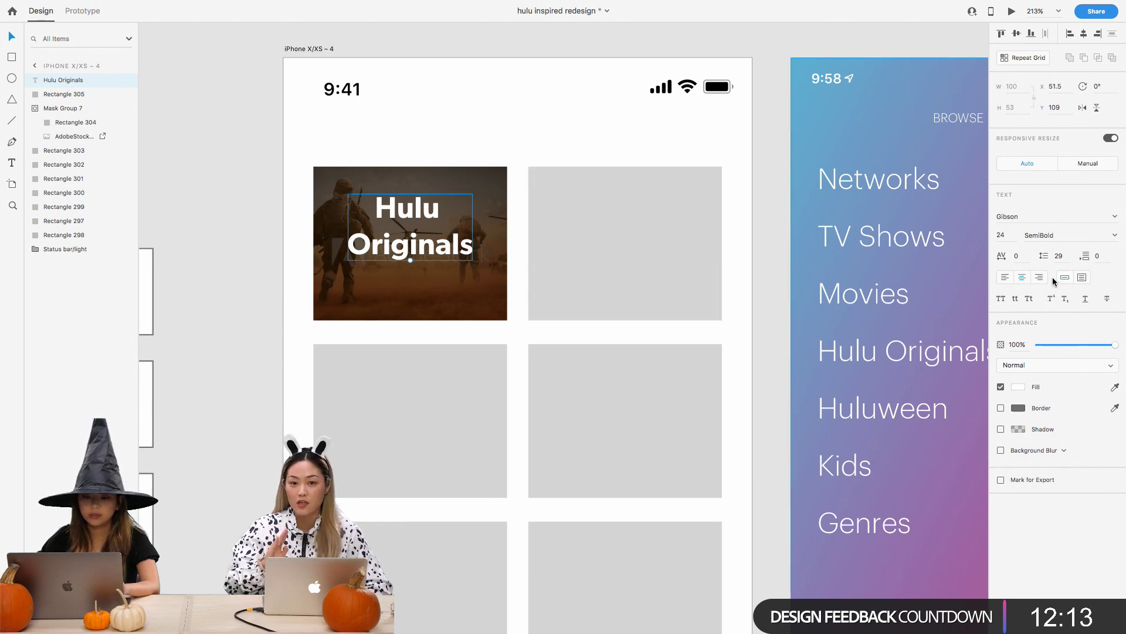
drag(424, 255, 424, 266)
click(266, 257)
Review the iPhone X/XS – 4 tile grid beside the original Browse reference screen
scroll(267, 257, down, 3)
scroll(267, 262, down, 10)
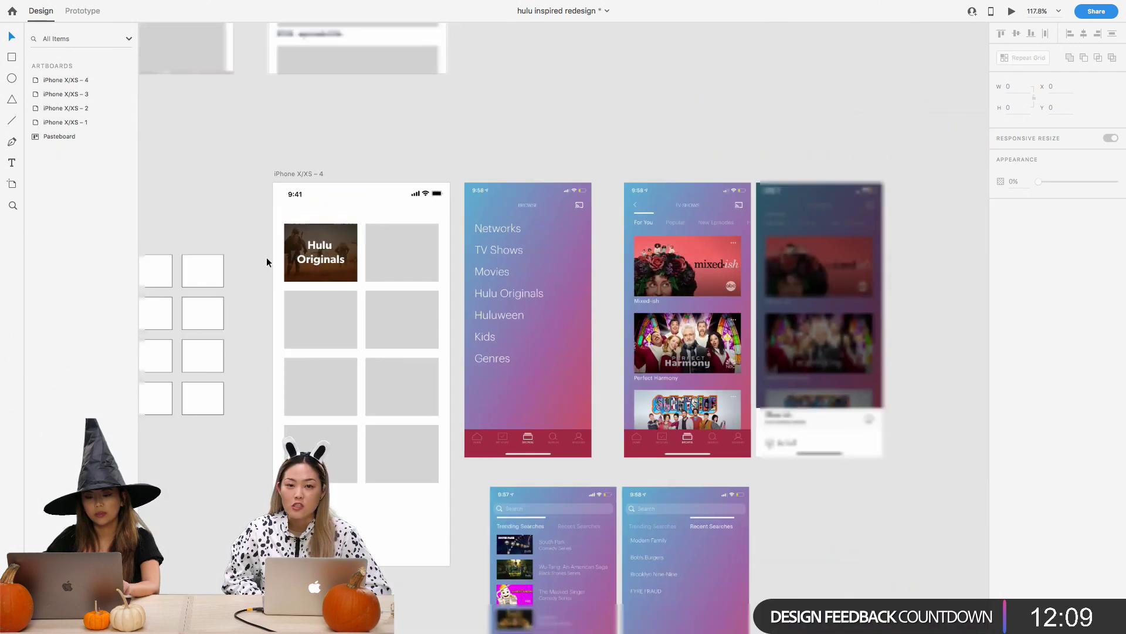
scroll(267, 262, up, 3)
scroll(267, 259, up, 3)
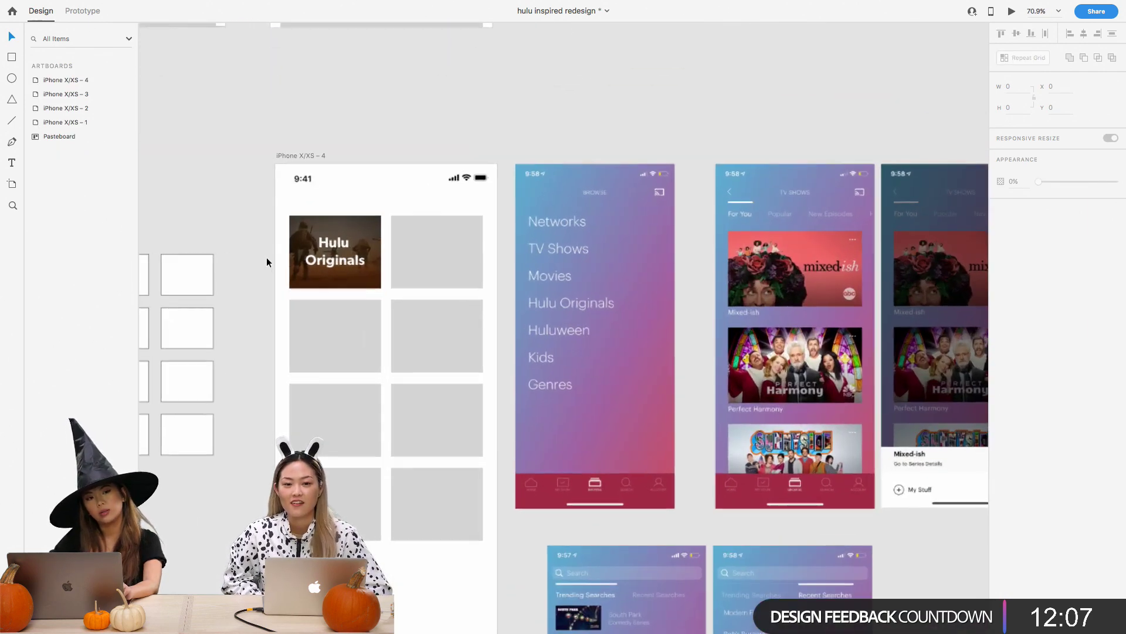
scroll(270, 258, up, 3)
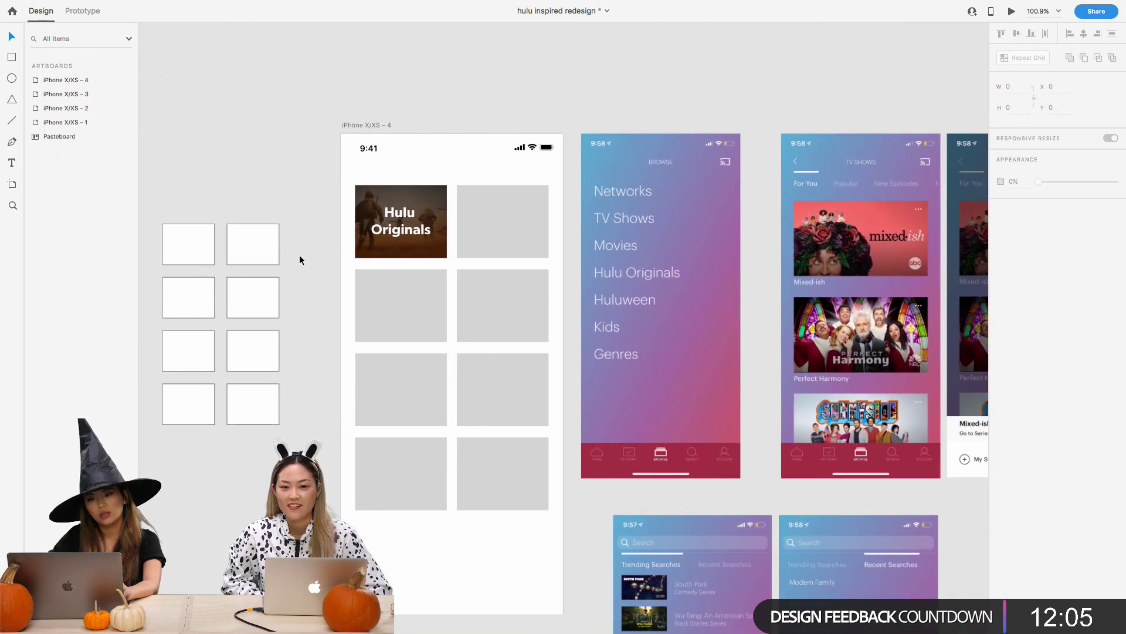
scroll(300, 260, down, 4)
scroll(300, 259, up, 1)
scroll(300, 258, up, 4)
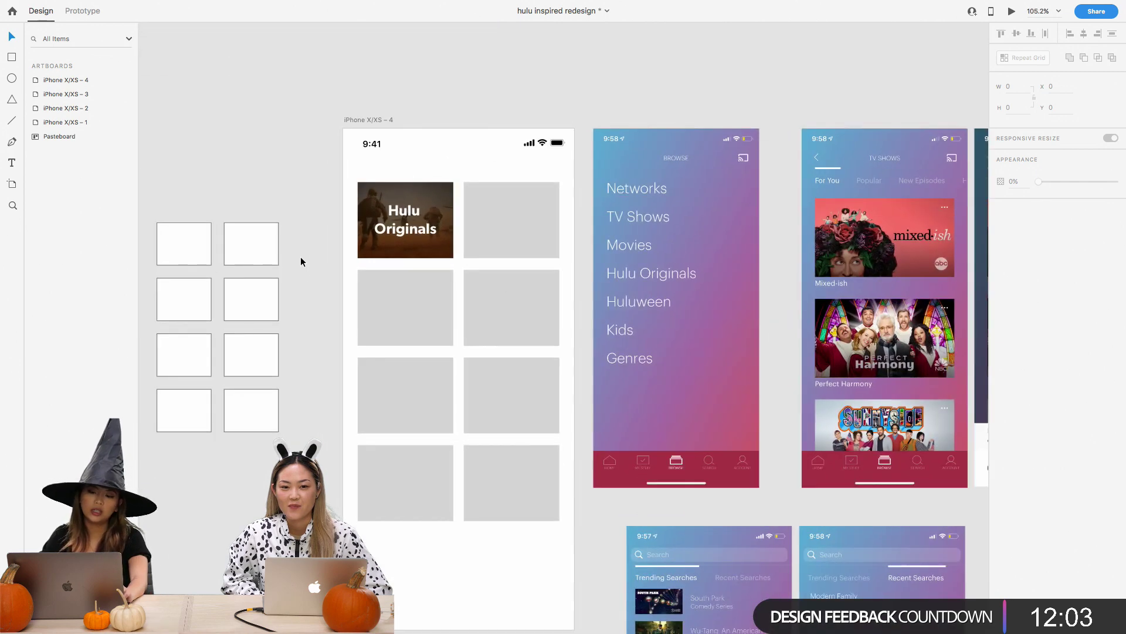
scroll(304, 268, down, 2)
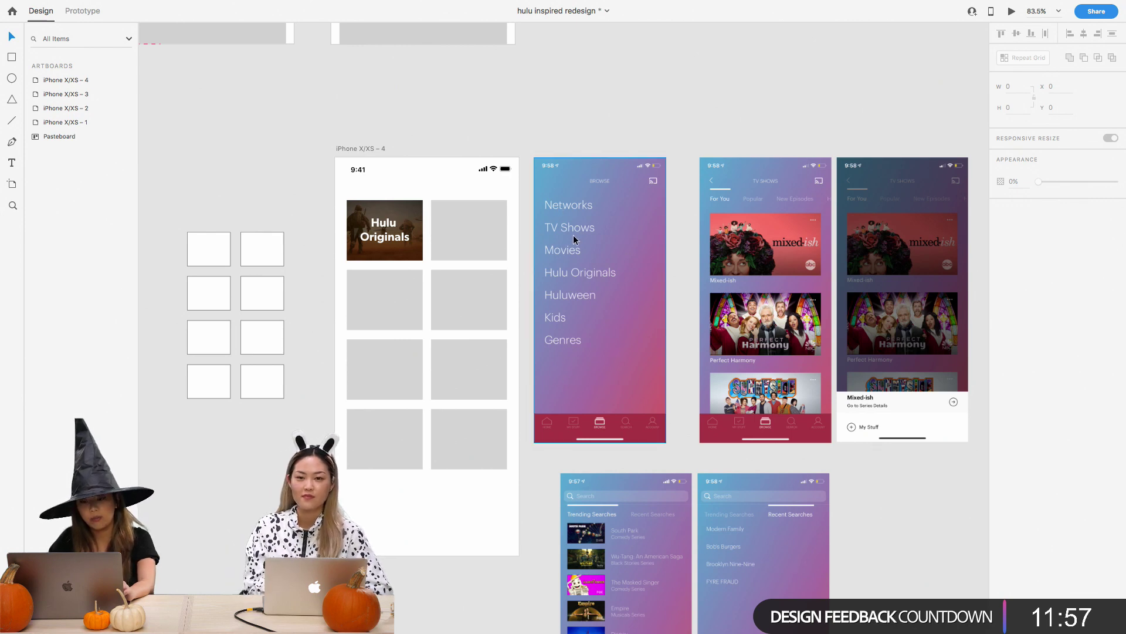
Examine the Trending Searches and Recent Searches reference screens below the browse references
scroll(468, 426, down, 5)
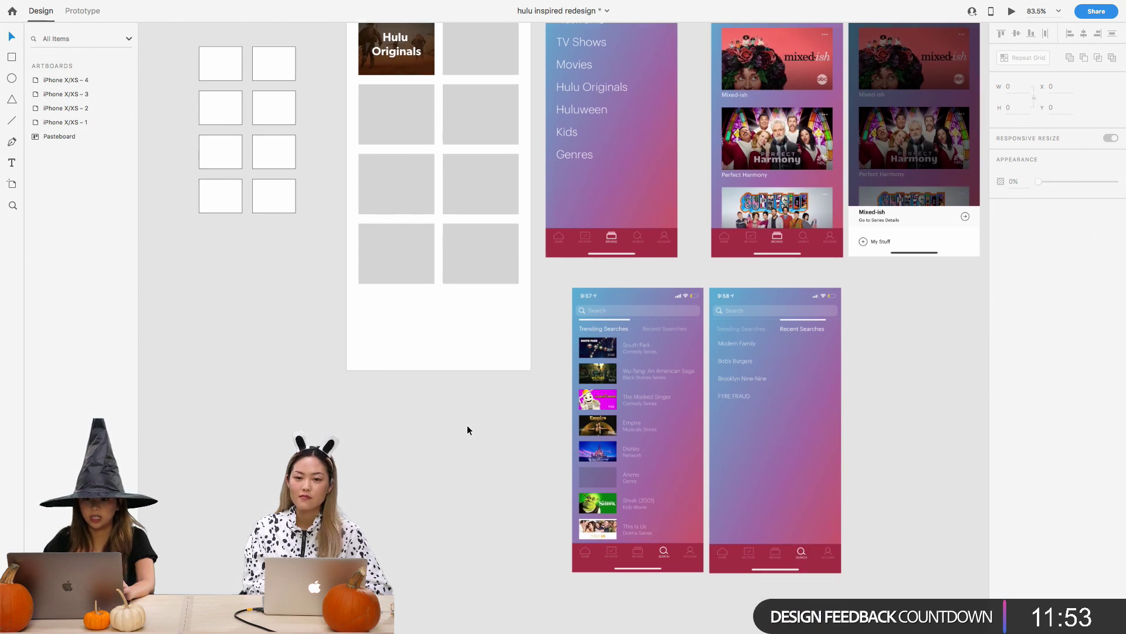
ctrl+scroll(605, 350, up, 3)
ctrl+scroll(605, 351, up, 5)
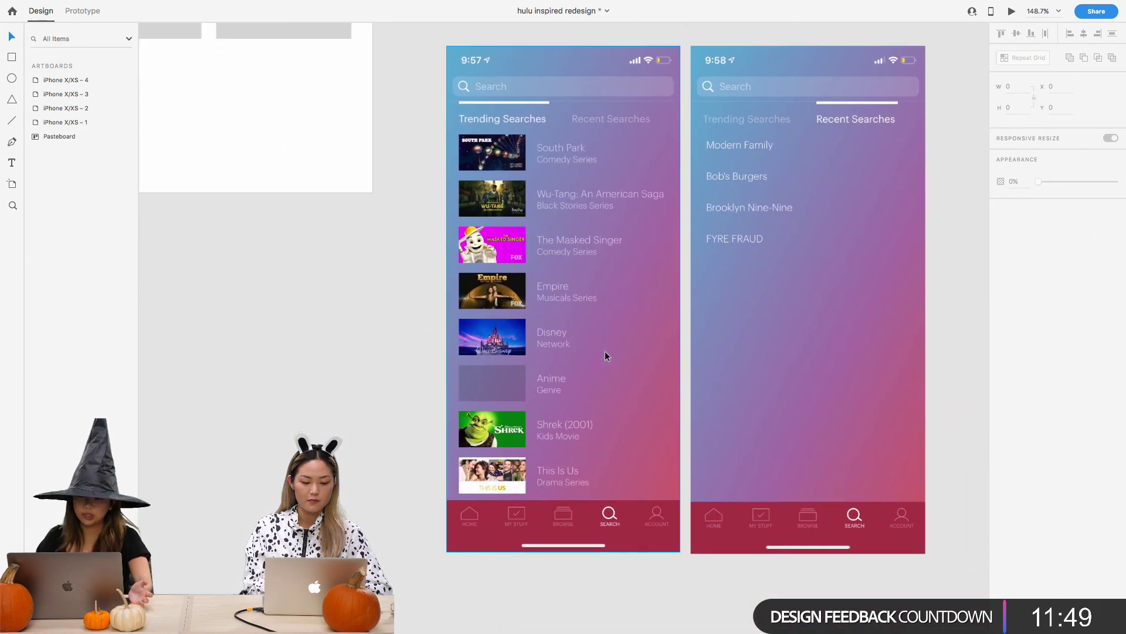
ctrl+scroll(605, 351, down, 2)
scroll(604, 351, right, 3)
scroll(605, 351, up, 1)
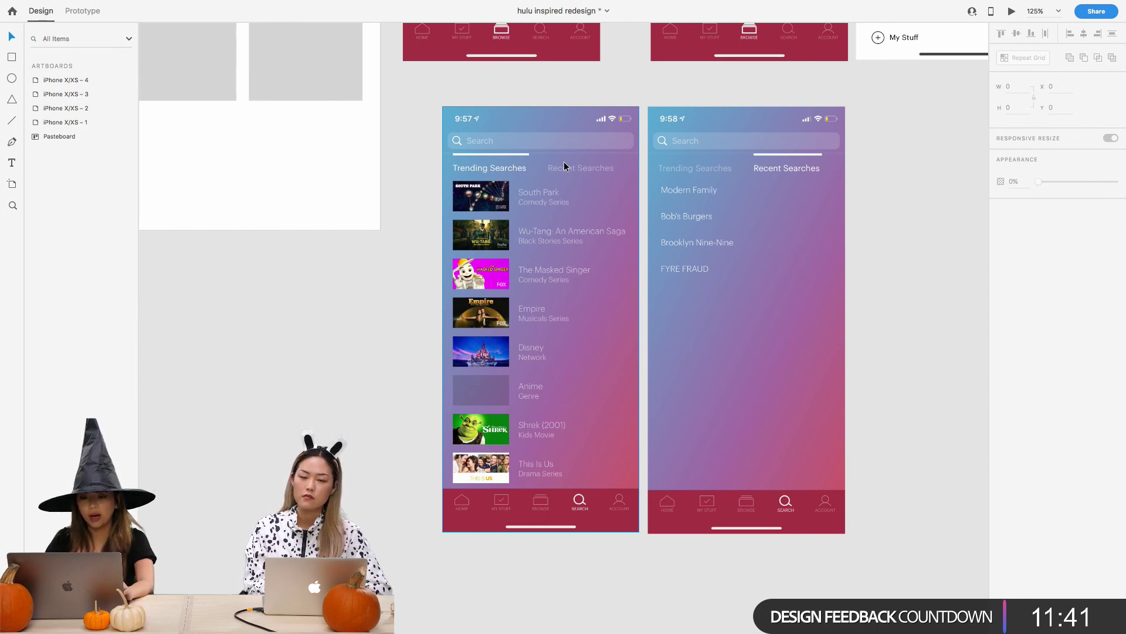
scroll(564, 165, up, 3)
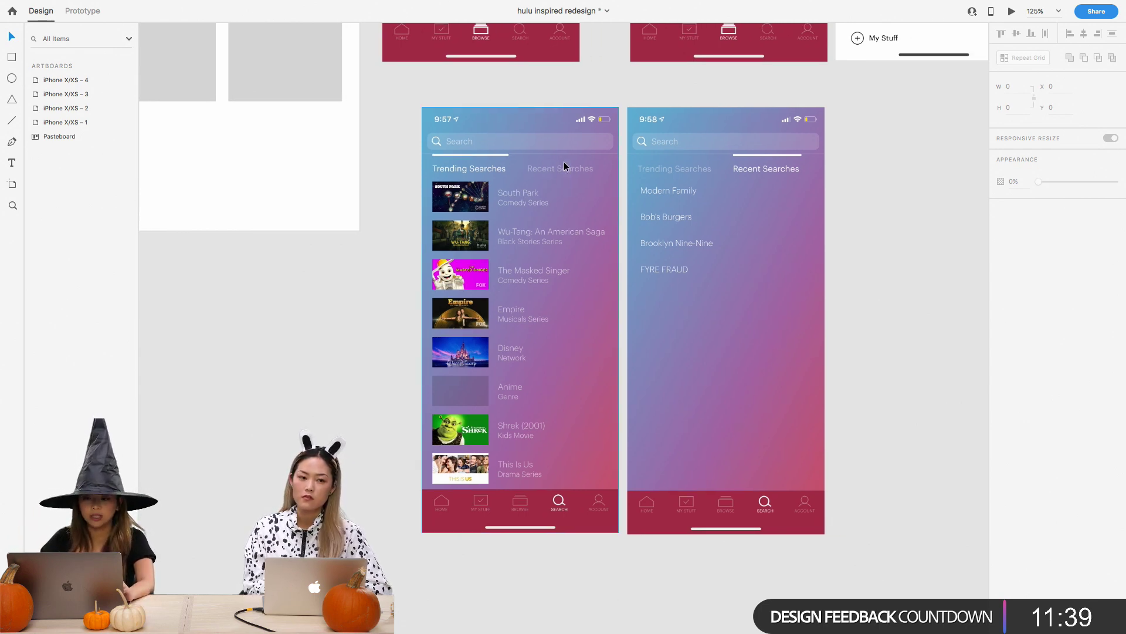
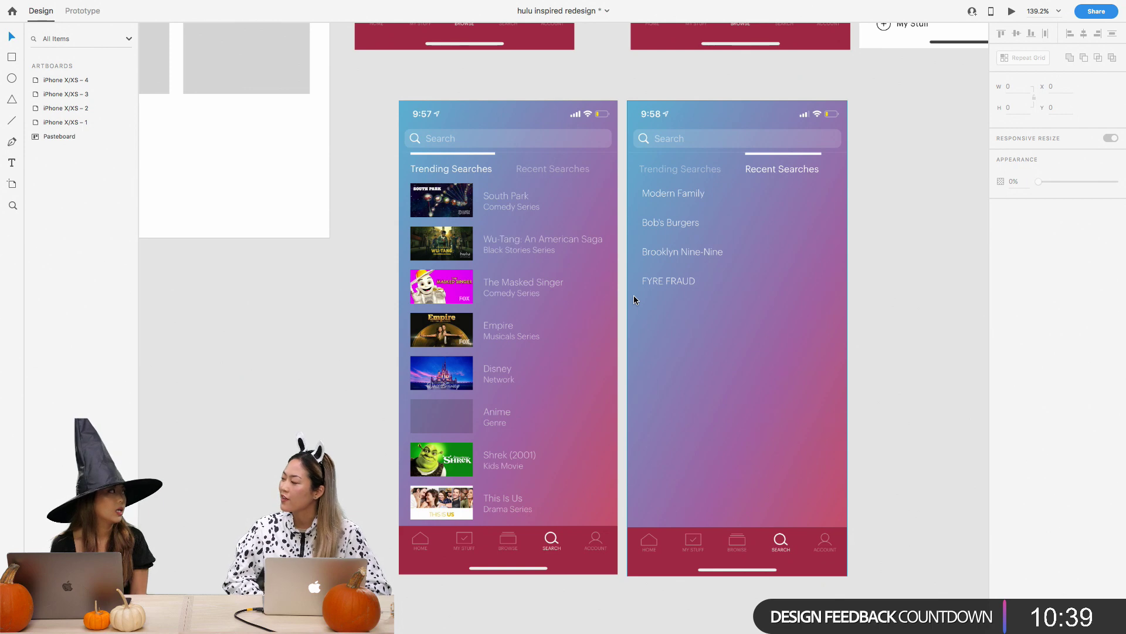
scroll(636, 299, up, 1)
scroll(636, 300, right, 1)
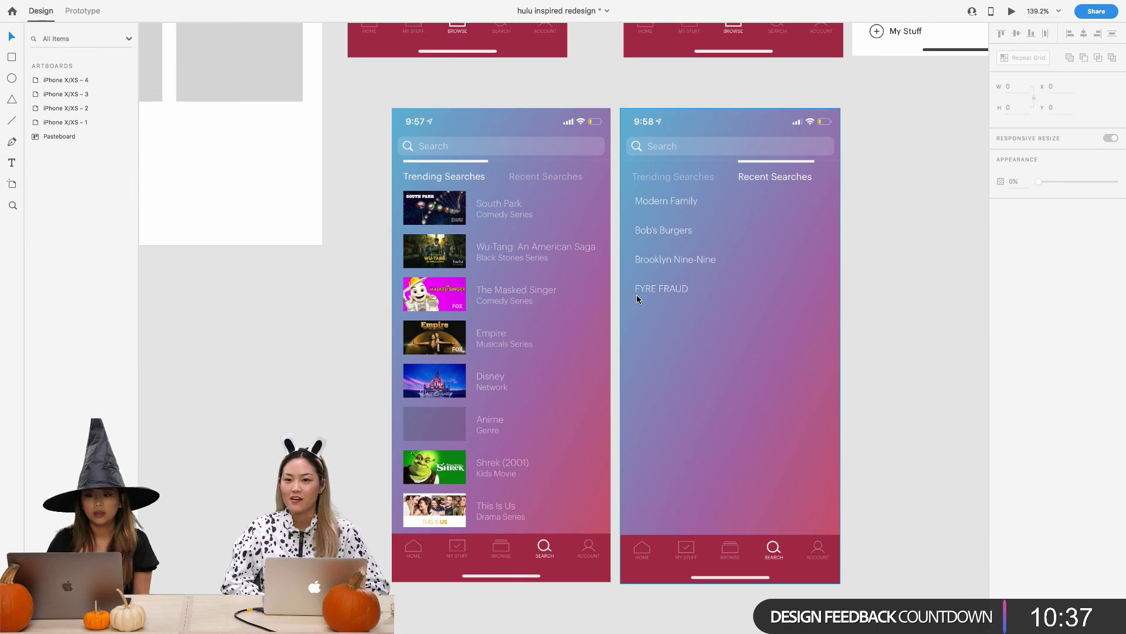
scroll(638, 299, up, 2)
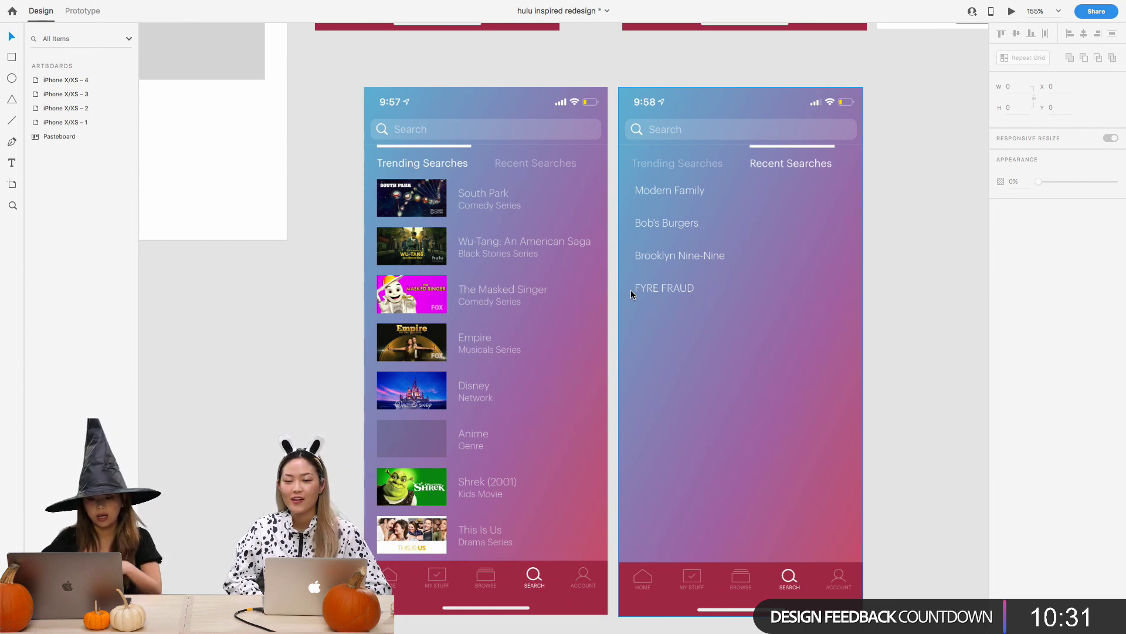
scroll(631, 290, down, 3)
scroll(608, 282, up, 2)
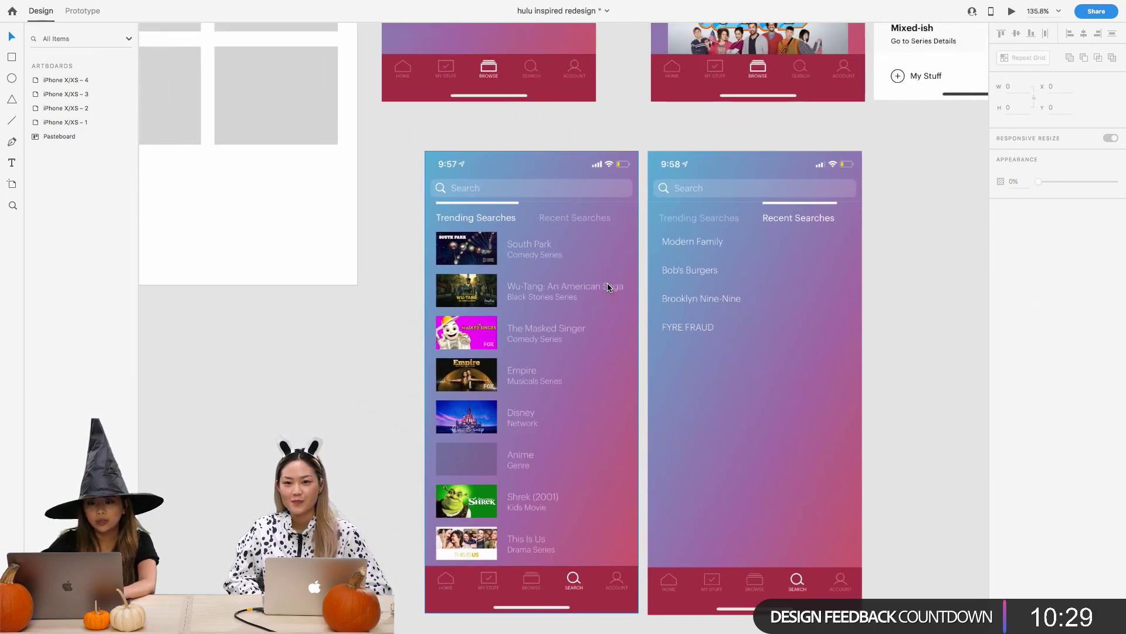
Move the home indicator on iPhone X/XS – 1 up to Y 1634 and shorten the artboard to end just below it
scroll(463, 121, down, 2)
scroll(463, 121, down, 5)
scroll(472, 117, left, 5)
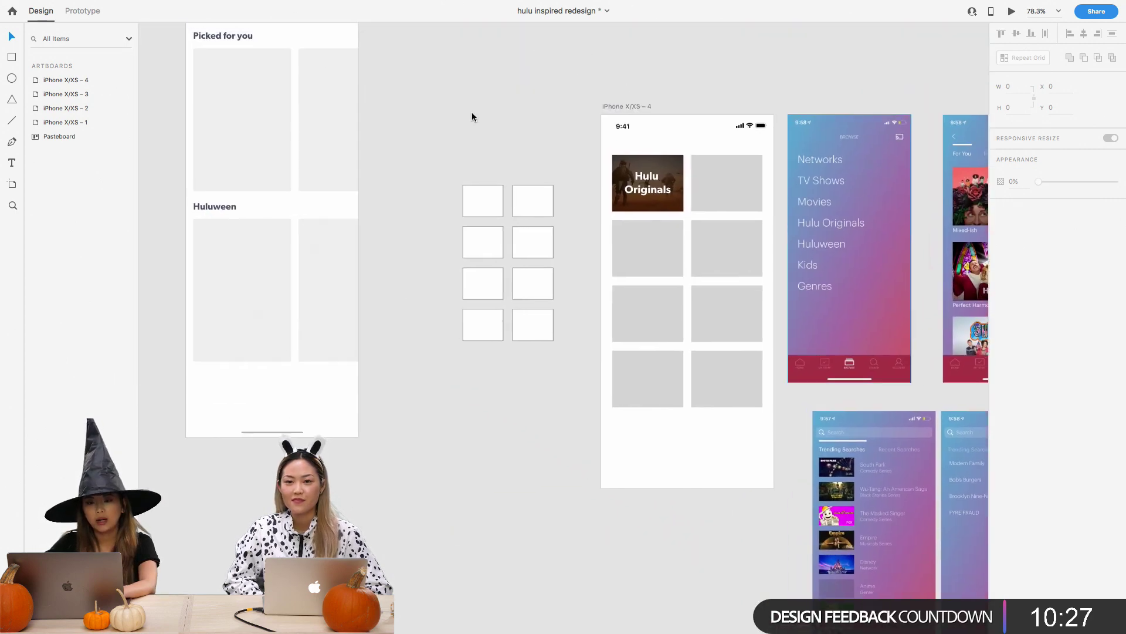
scroll(471, 116, down, 3)
scroll(463, 105, up, 5)
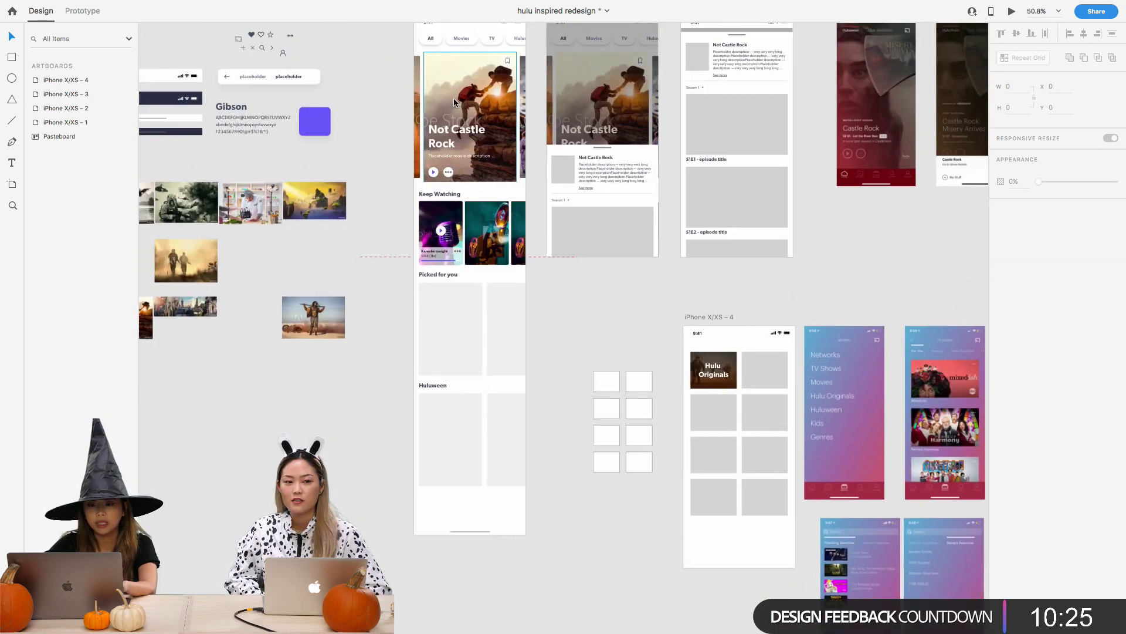
click(442, 47)
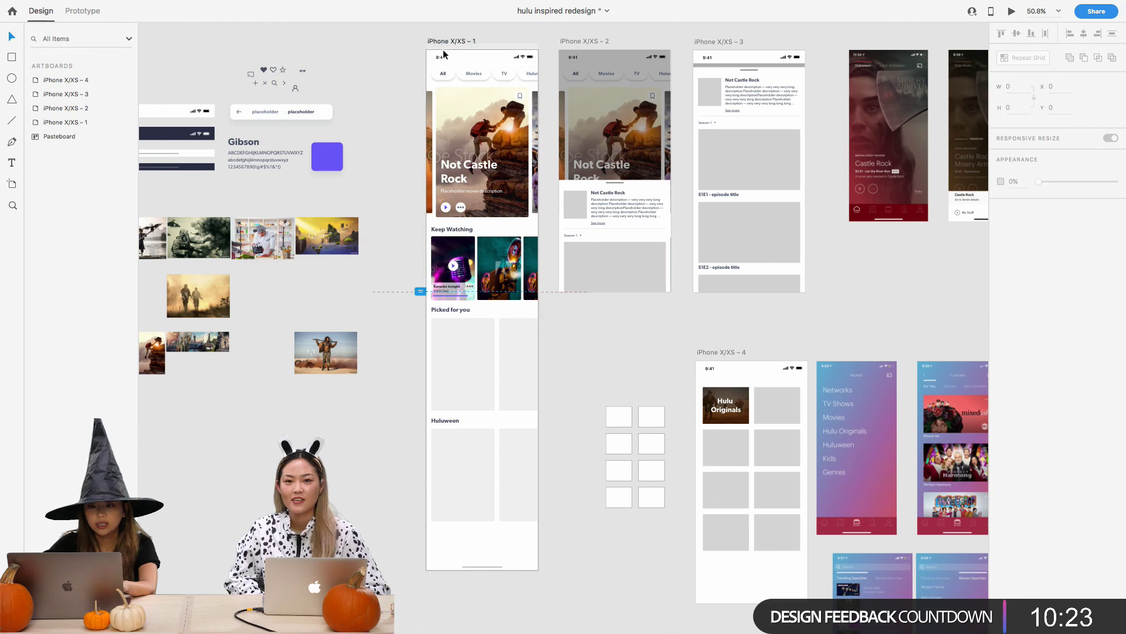
click(490, 566)
drag(489, 564, 486, 539)
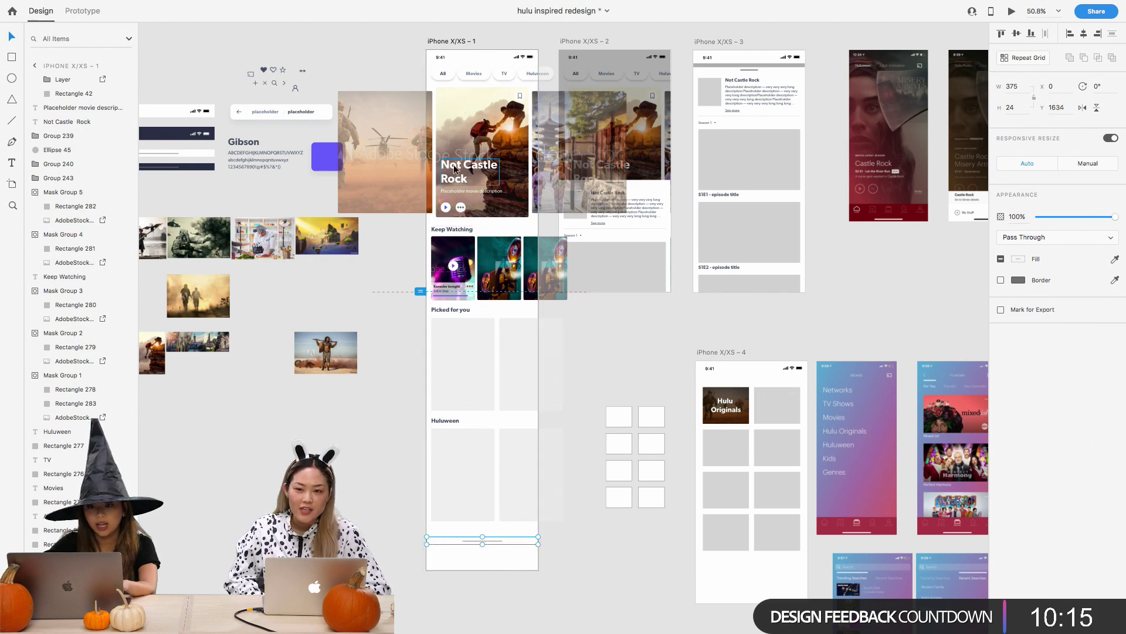
click(440, 43)
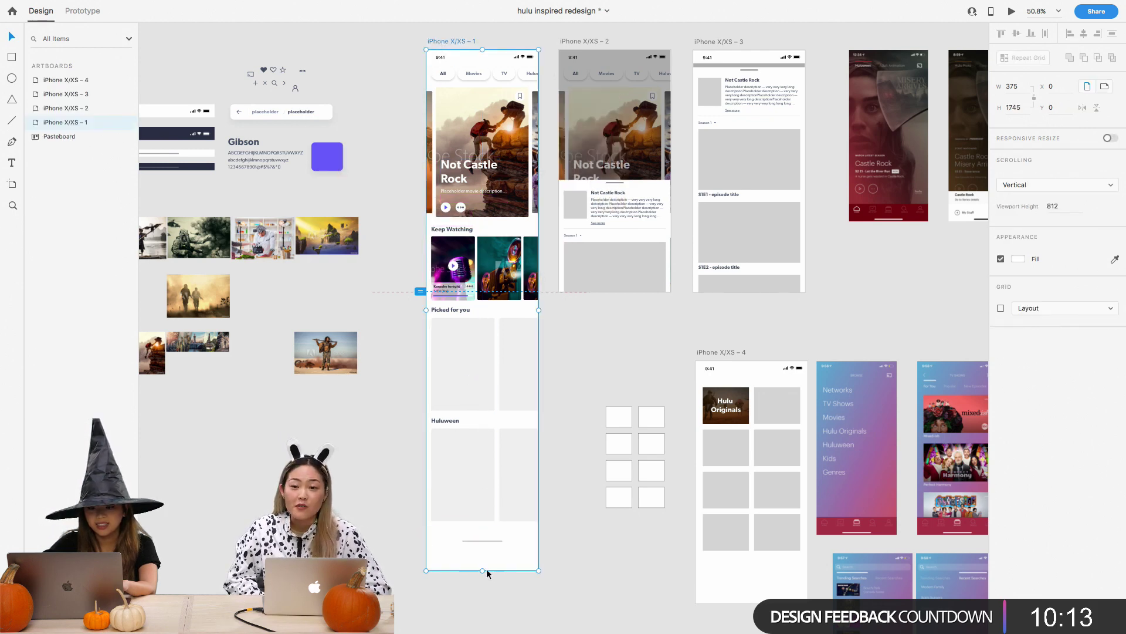
drag(483, 569, 479, 548)
click(583, 536)
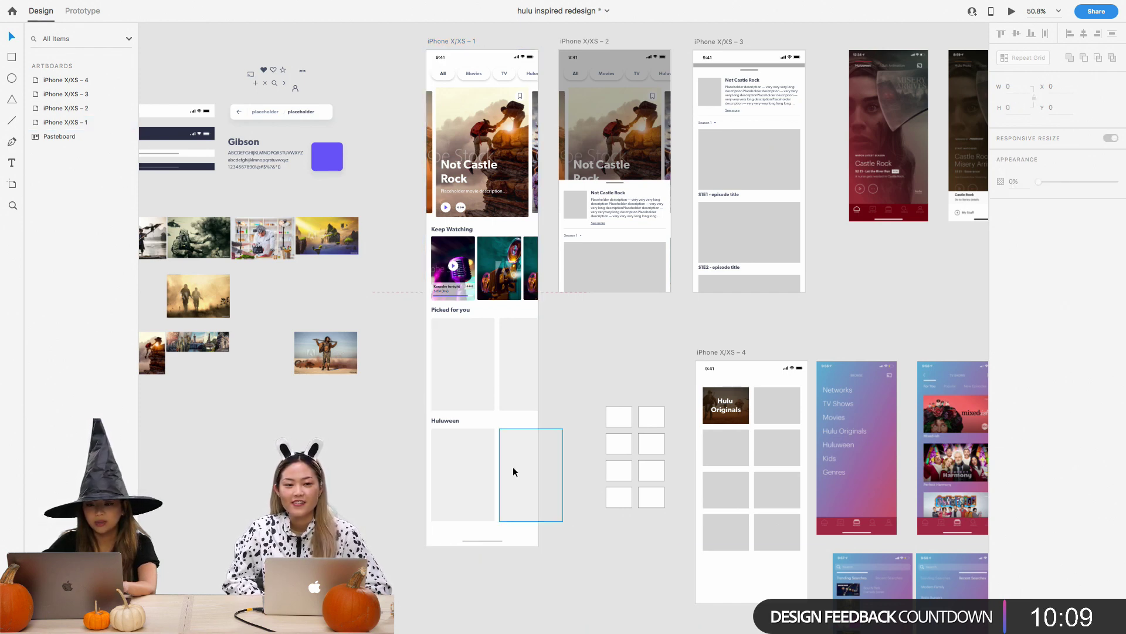
Delete the Huluween heading and its two placeholder tiles from iPhone X/XS – 1
drag(543, 497, 413, 420)
key(Delete)
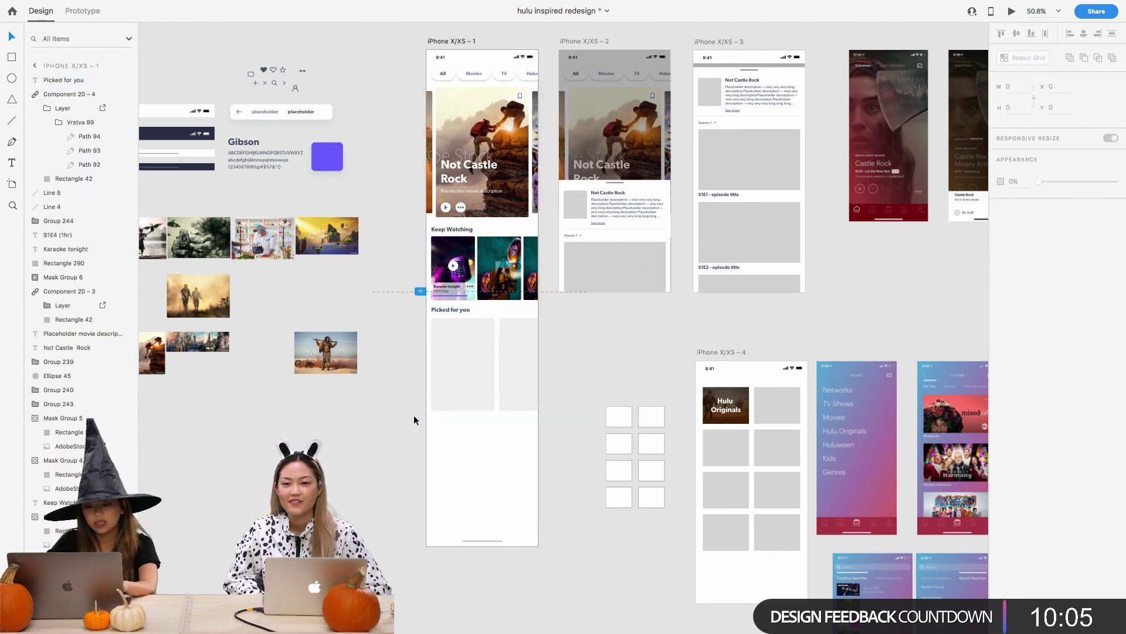
Bring the home indicator on iPhone X/XS – 1 to the front and move it up to Y 788, resting on the viewport line
click(483, 541)
drag(484, 547, 485, 307)
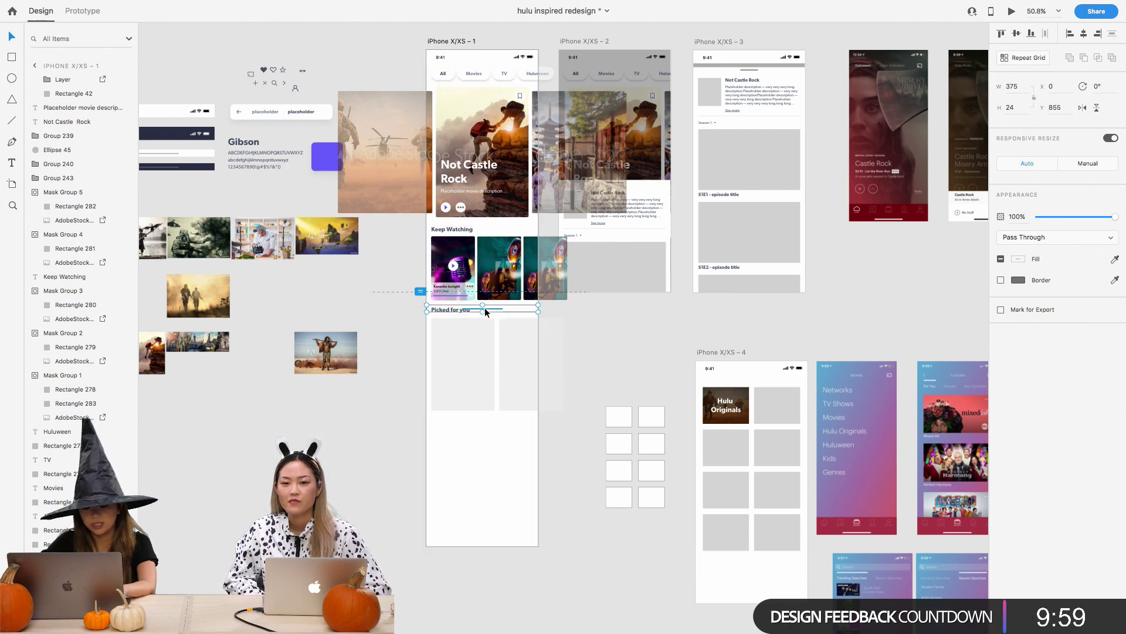
key(super+shift+bracketright)
scroll(514, 307, up, 3)
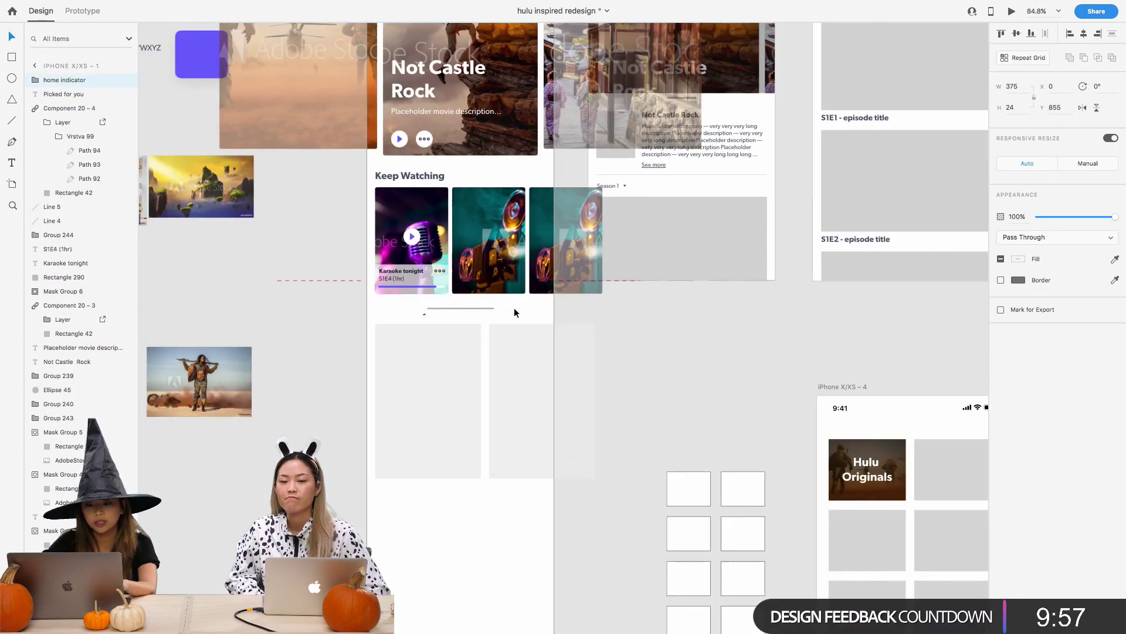
drag(509, 308, 504, 280)
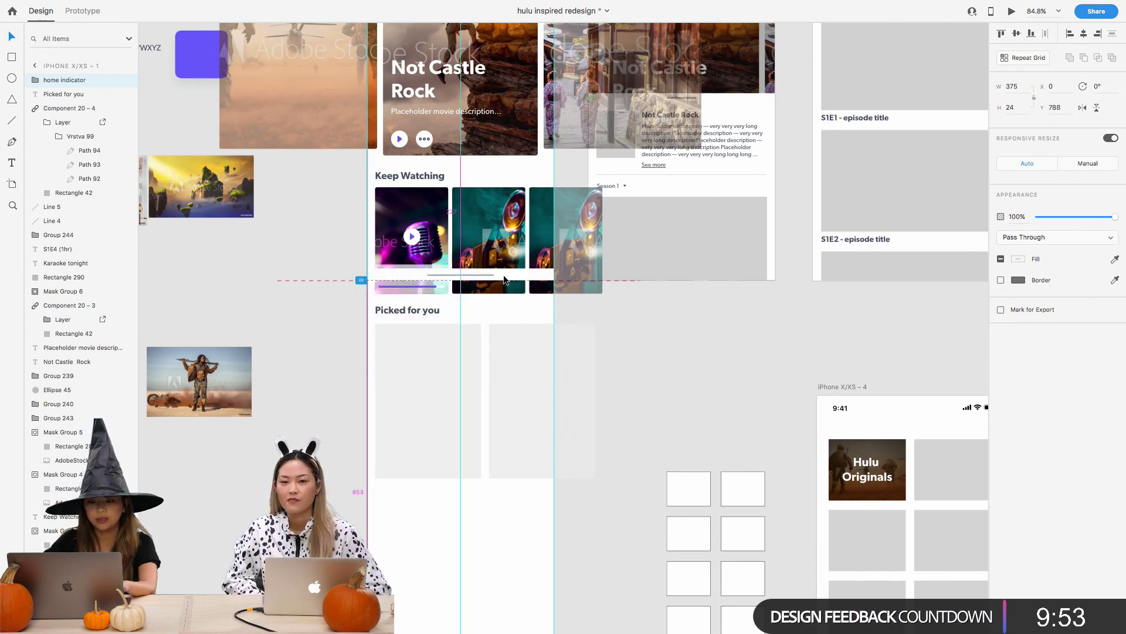
Shorten the iPhone X/XS – 1 artboard to a height of 812
scroll(504, 280, down, 4)
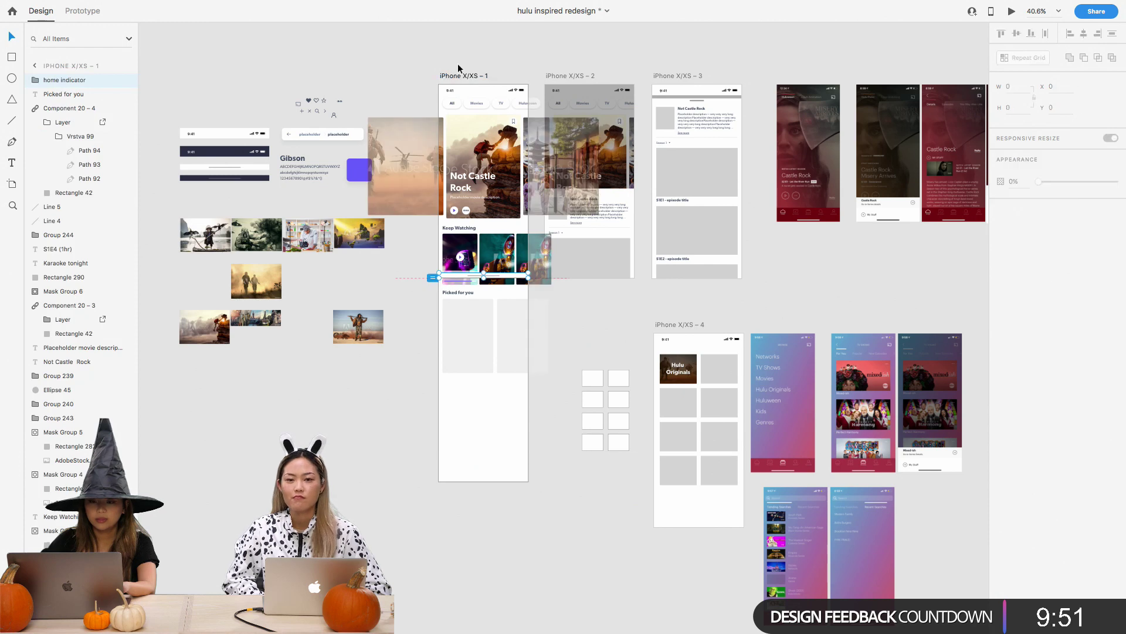
click(460, 76)
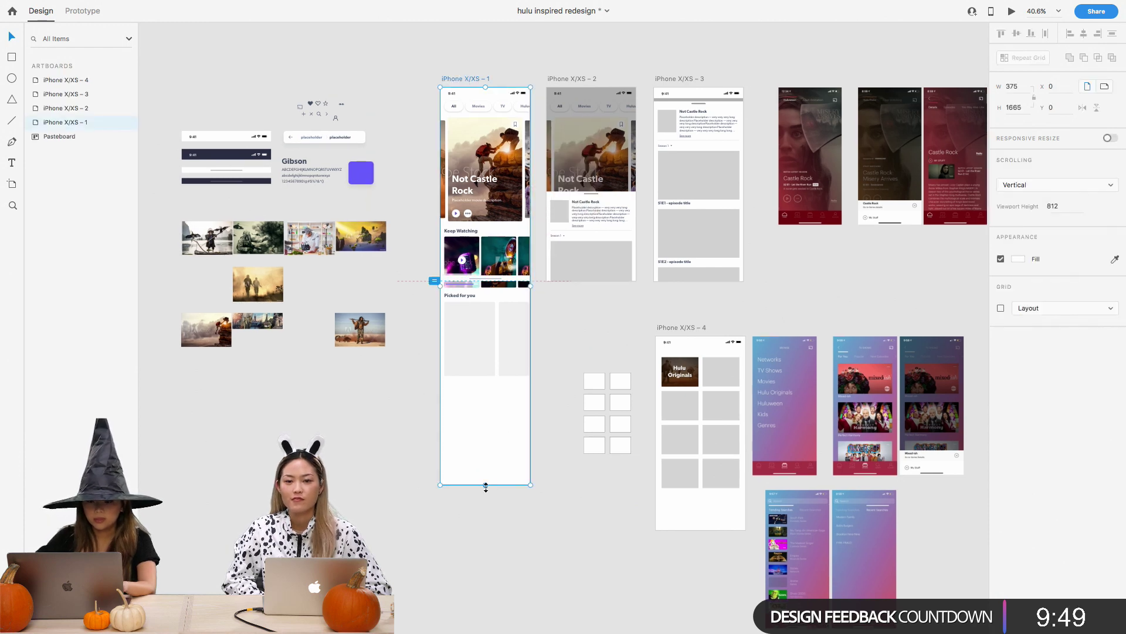
drag(485, 484, 493, 284)
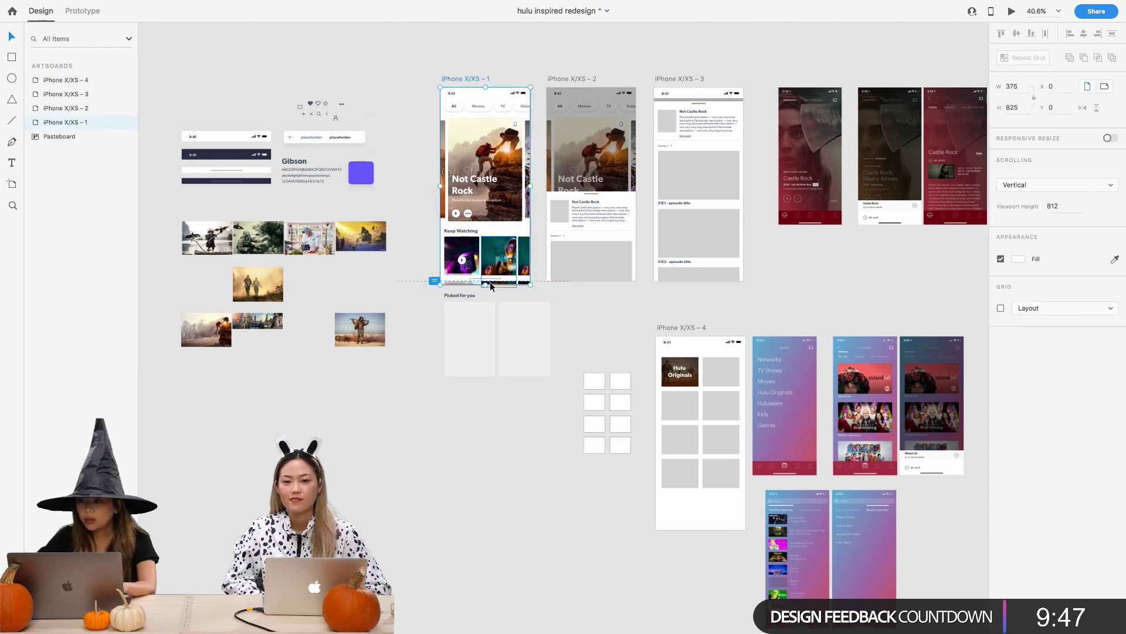
click(1016, 109)
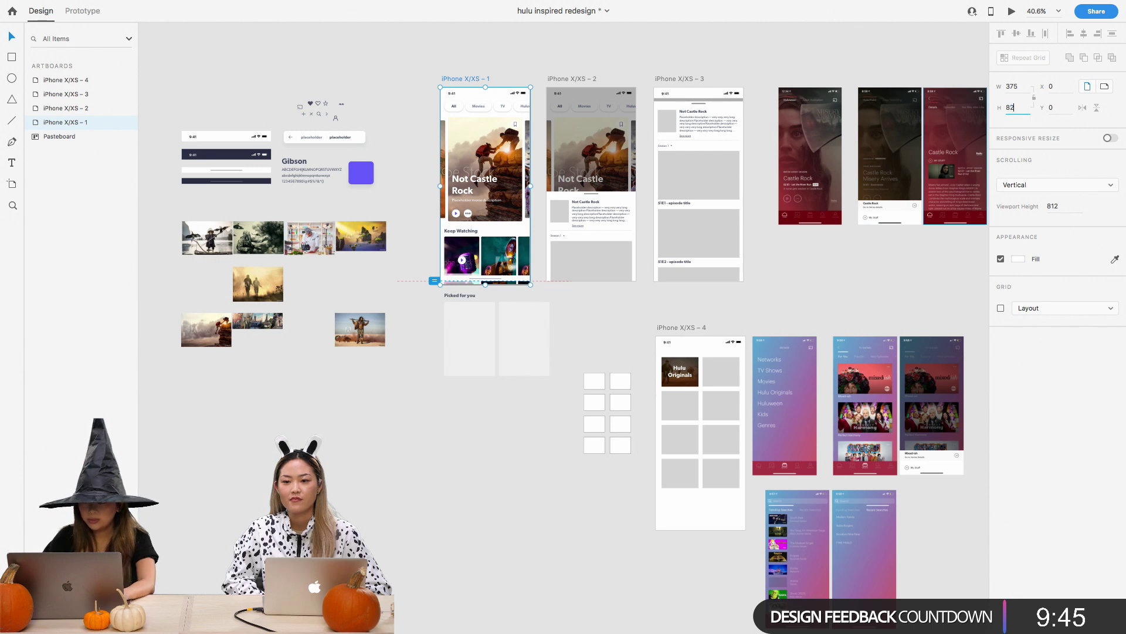
text(812)
key(Return)
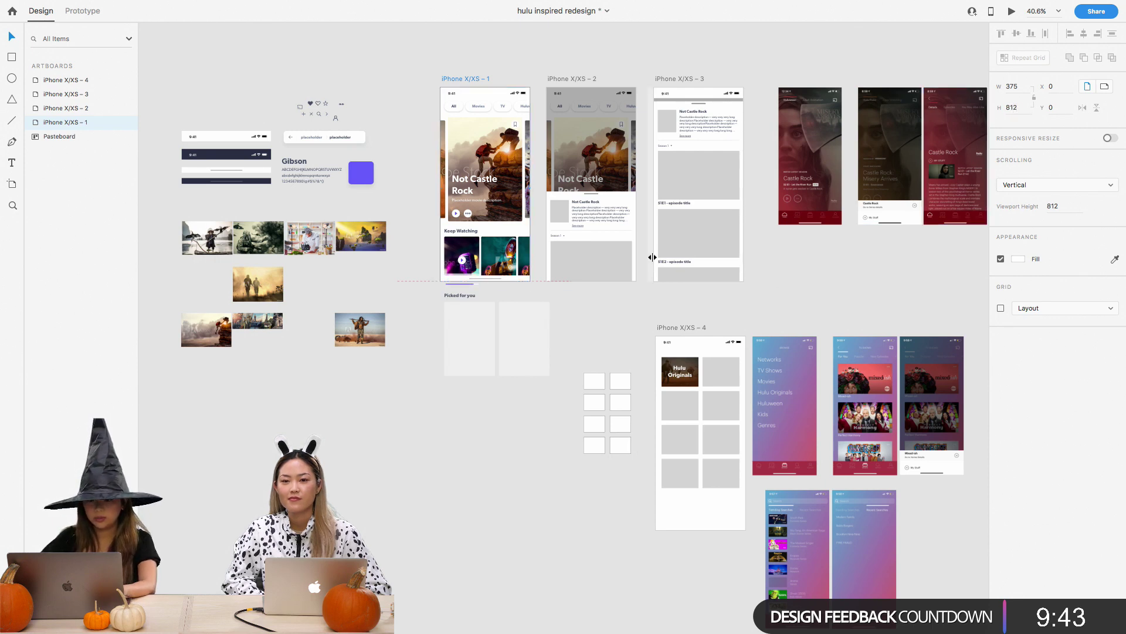
Draw a 375-wide white rectangle across iPhone X/XS – 1 just above the home indicator and set its height to 40
scroll(654, 259, up, 5)
click(712, 378)
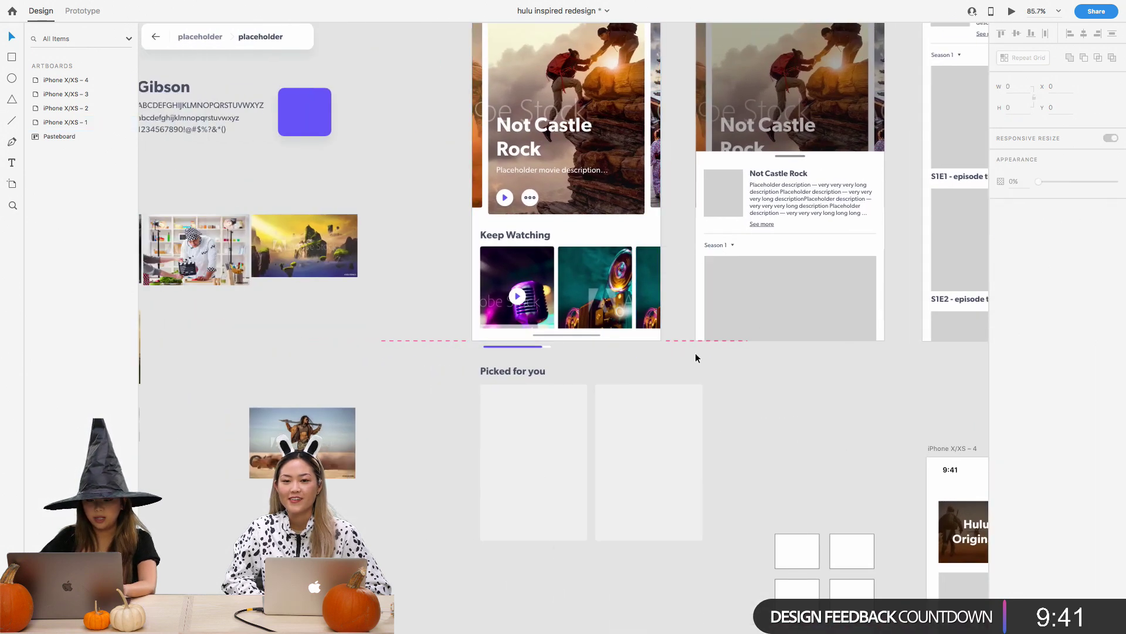
scroll(695, 354, up, 4)
scroll(695, 353, up, 3)
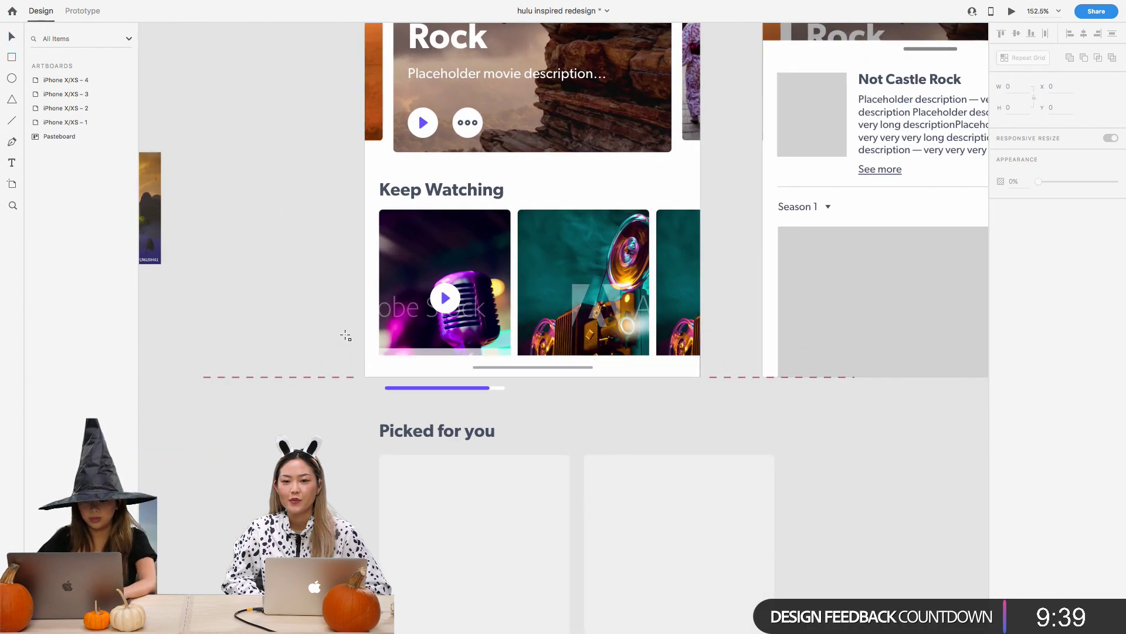
key(r)
mouse_move(364, 329)
mouse_down()
mouse_move(666, 363)
mouse_move(702, 356)
mouse_up()
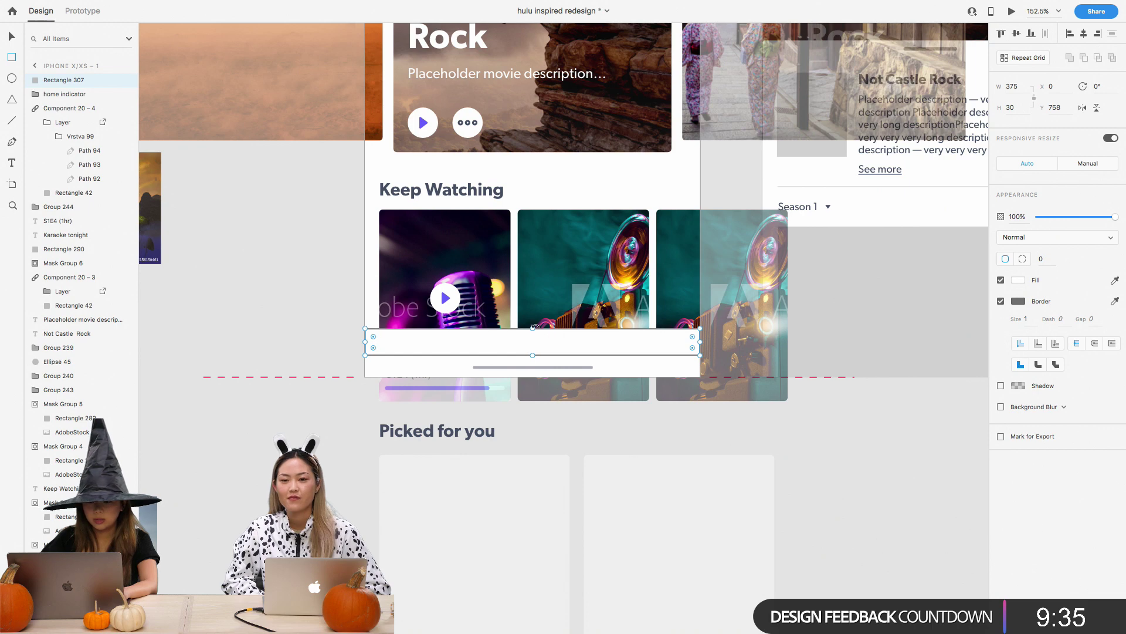
drag(533, 329, 533, 317)
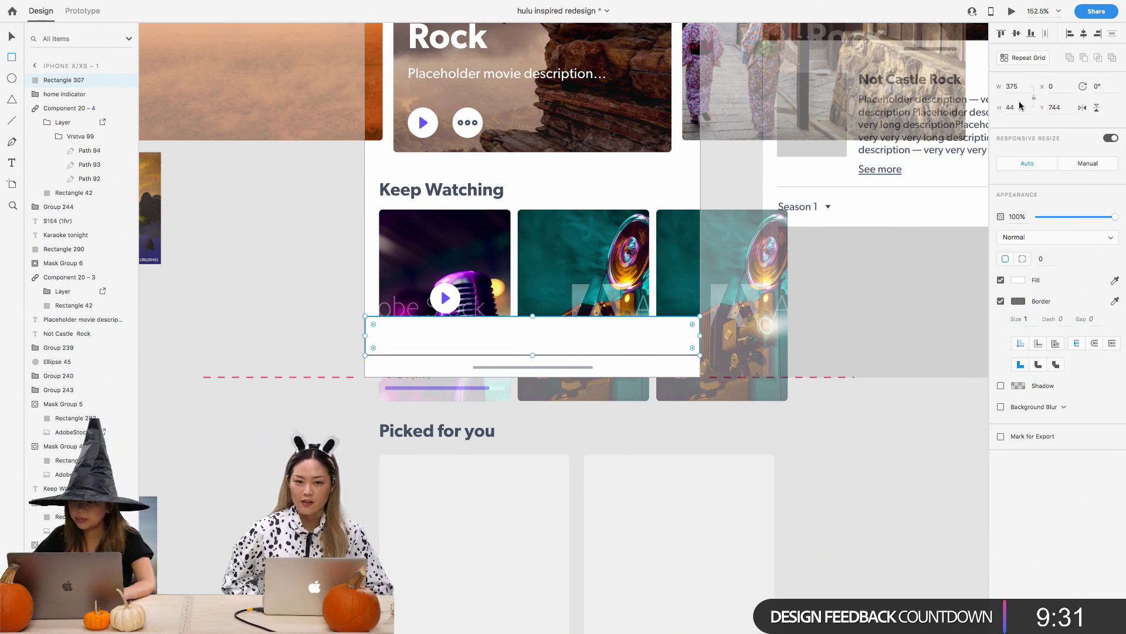
text(40)
key(Return)
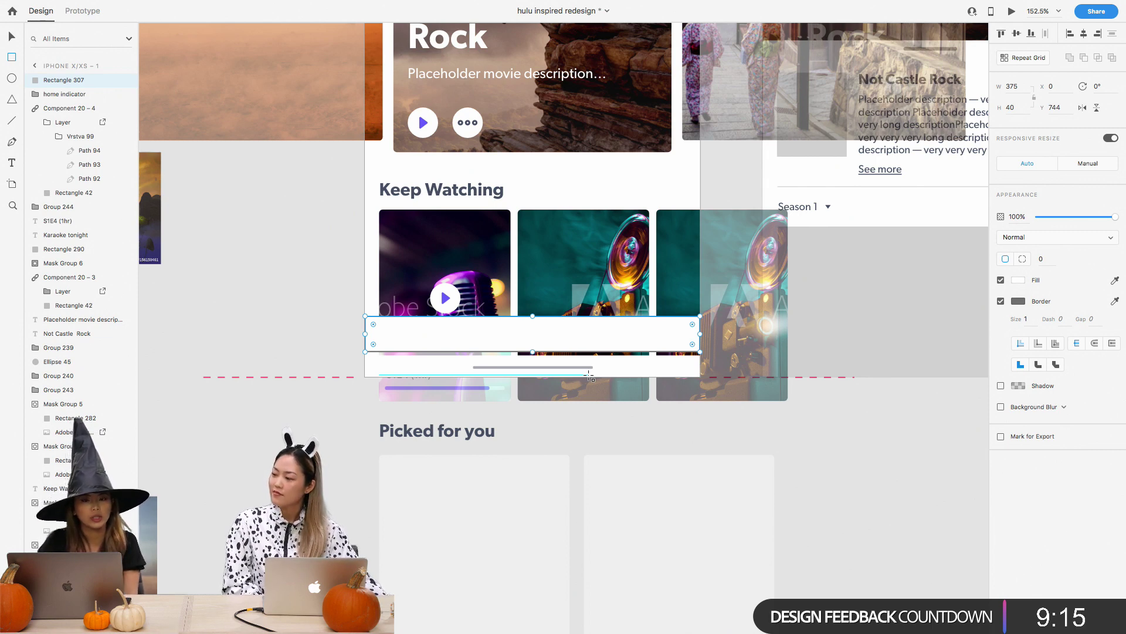
Remove the white rectangle's border and reposition it at Y 735 with a height of 53, reaching down to the home indicator
click(1001, 301)
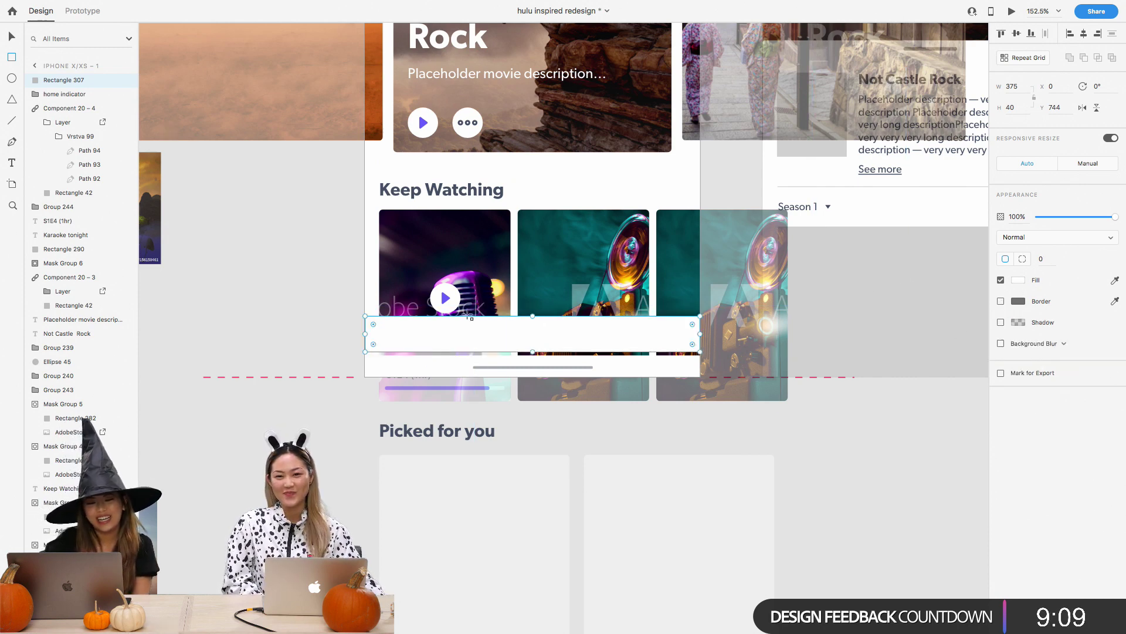
click(12, 36)
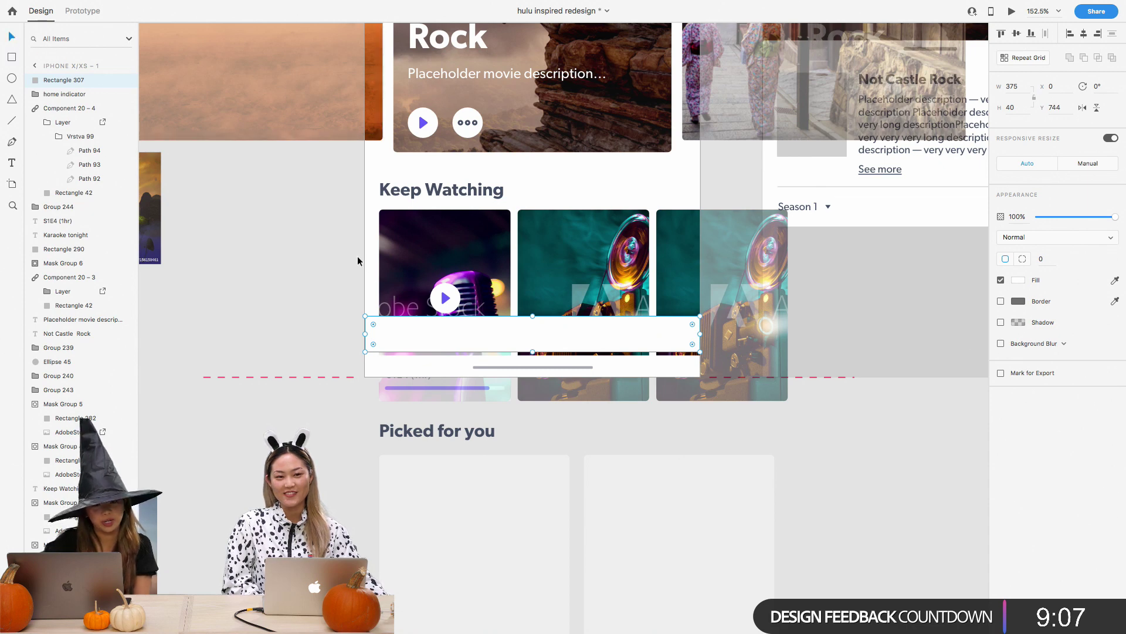
drag(660, 335, 661, 327)
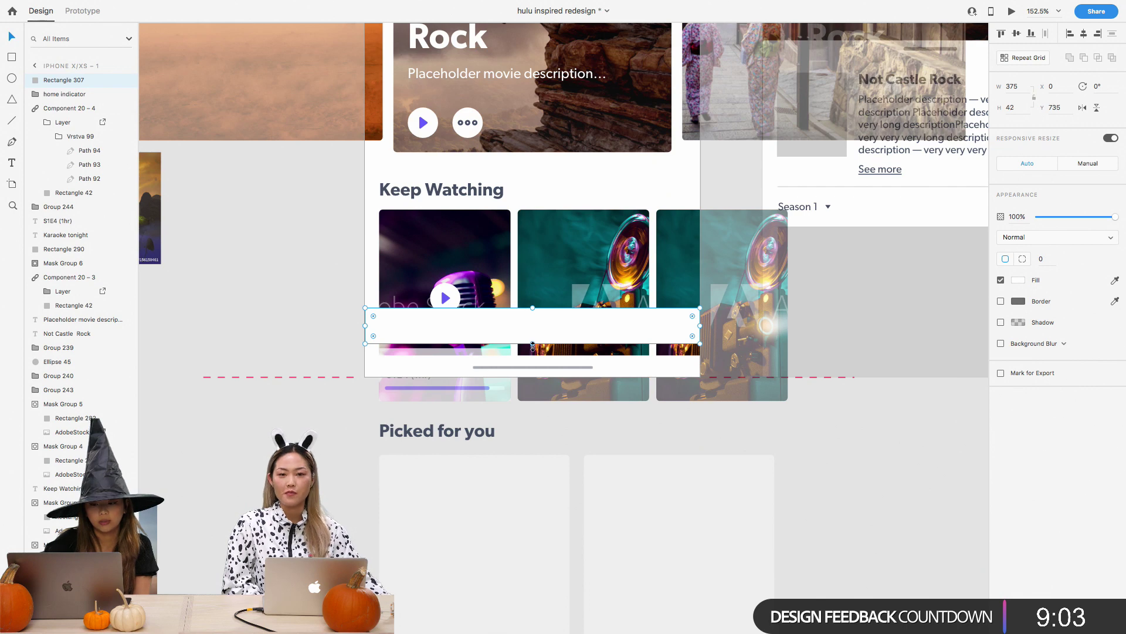
drag(533, 343, 534, 355)
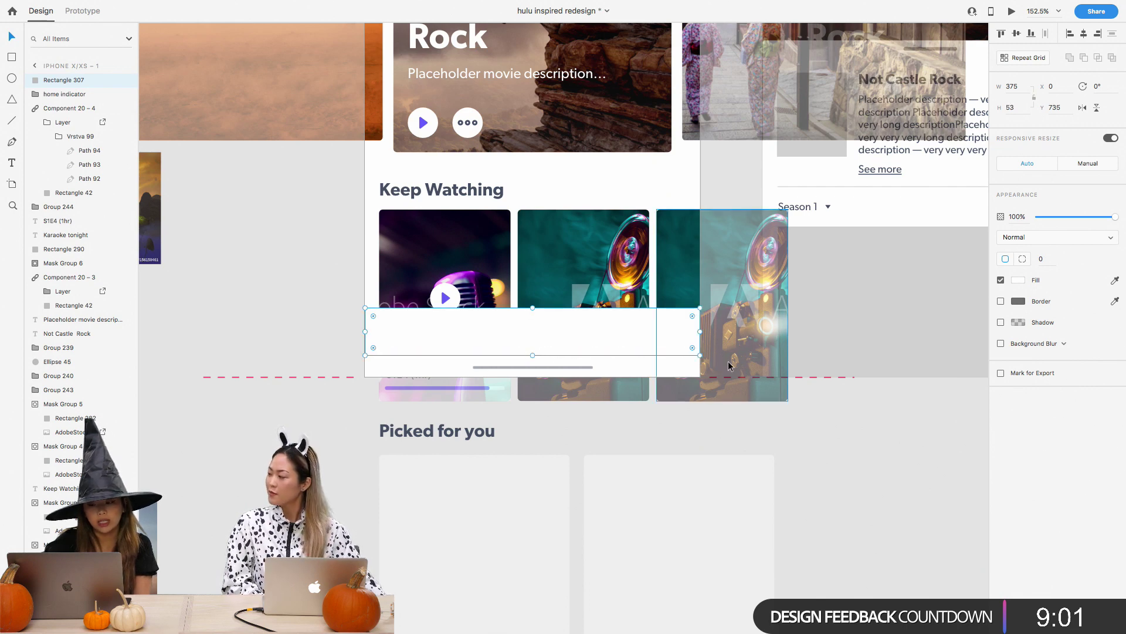
Nudge the white bar near the bottom of the first phone artboard down 1 px to Y 736
click(824, 451)
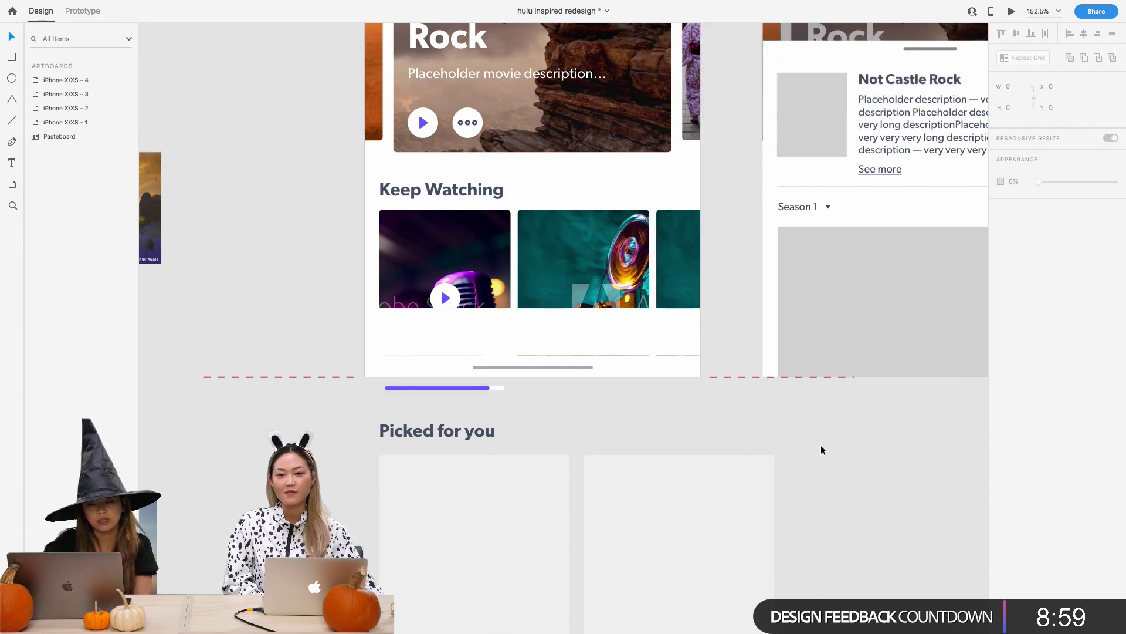
click(677, 343)
key(Down)
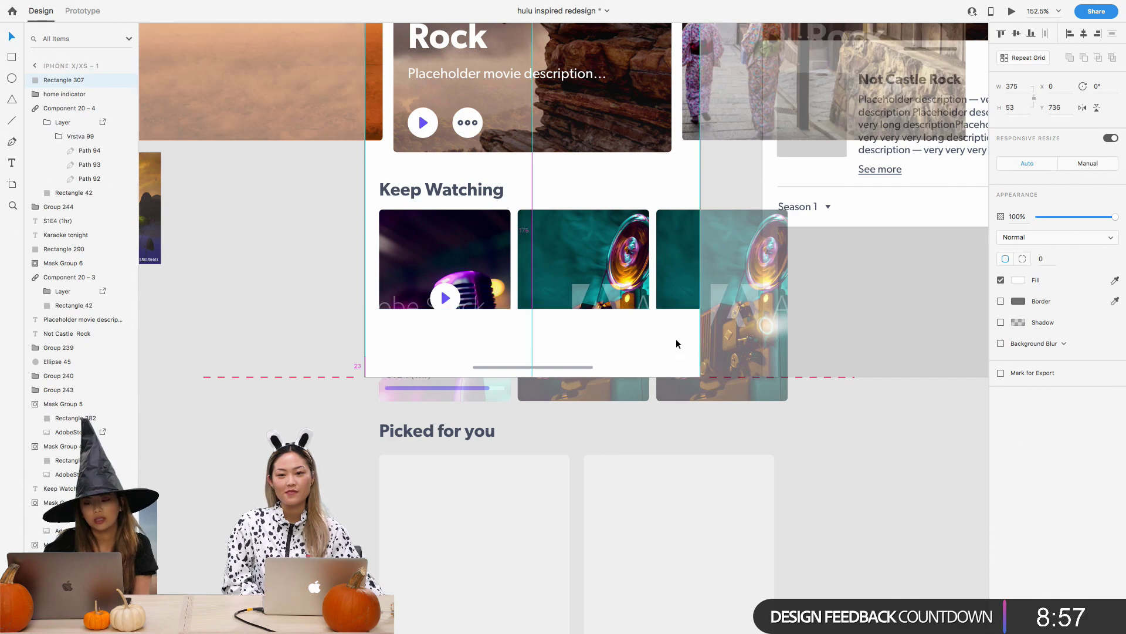
scroll(677, 344, down, 5)
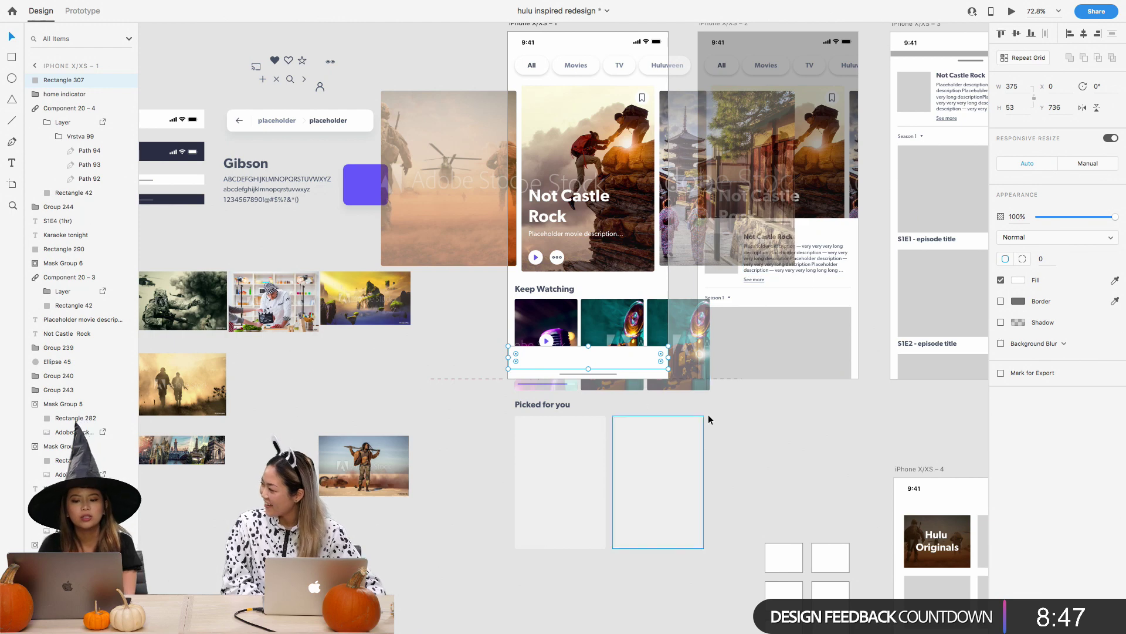
click(681, 380)
scroll(607, 368, up, 3)
scroll(509, 355, up, 5)
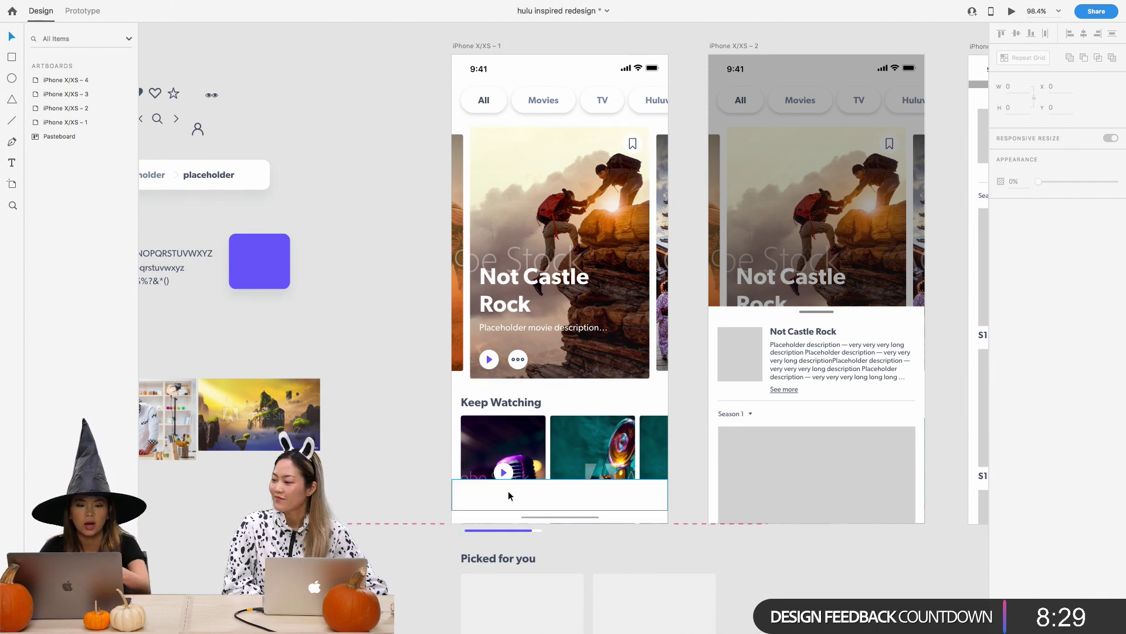
scroll(509, 492, down, 2)
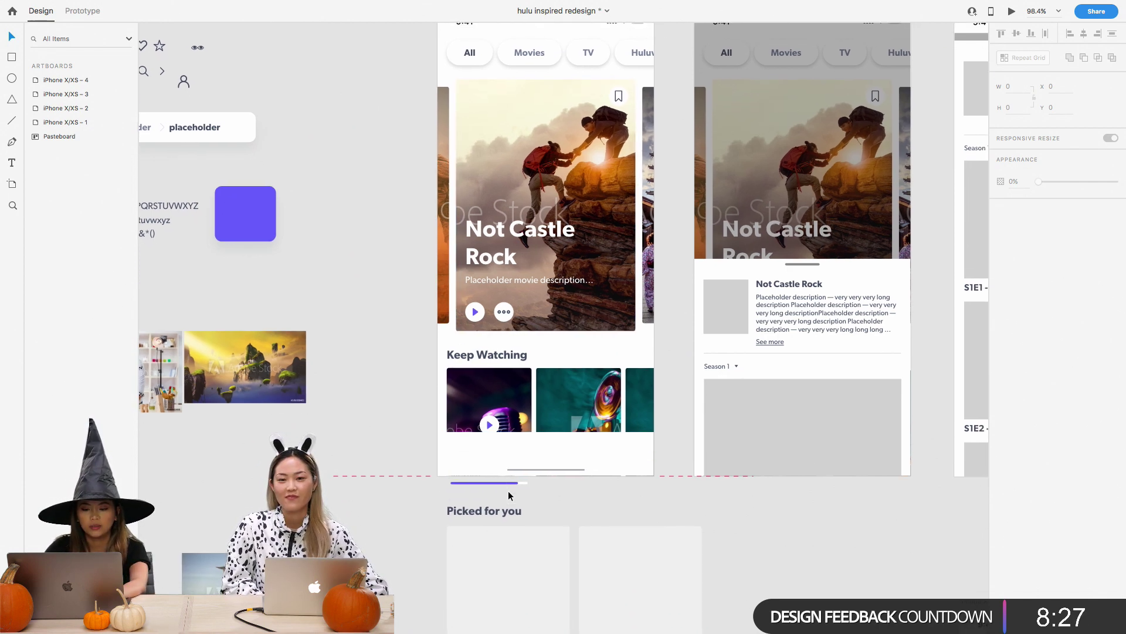
scroll(508, 495, up, 2)
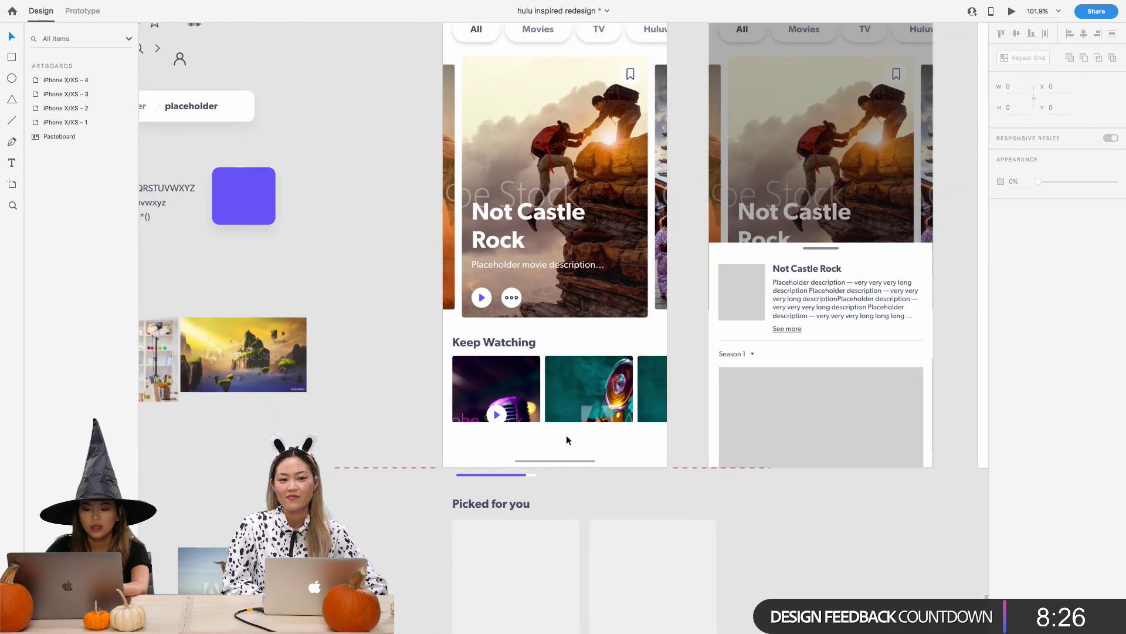
click(567, 440)
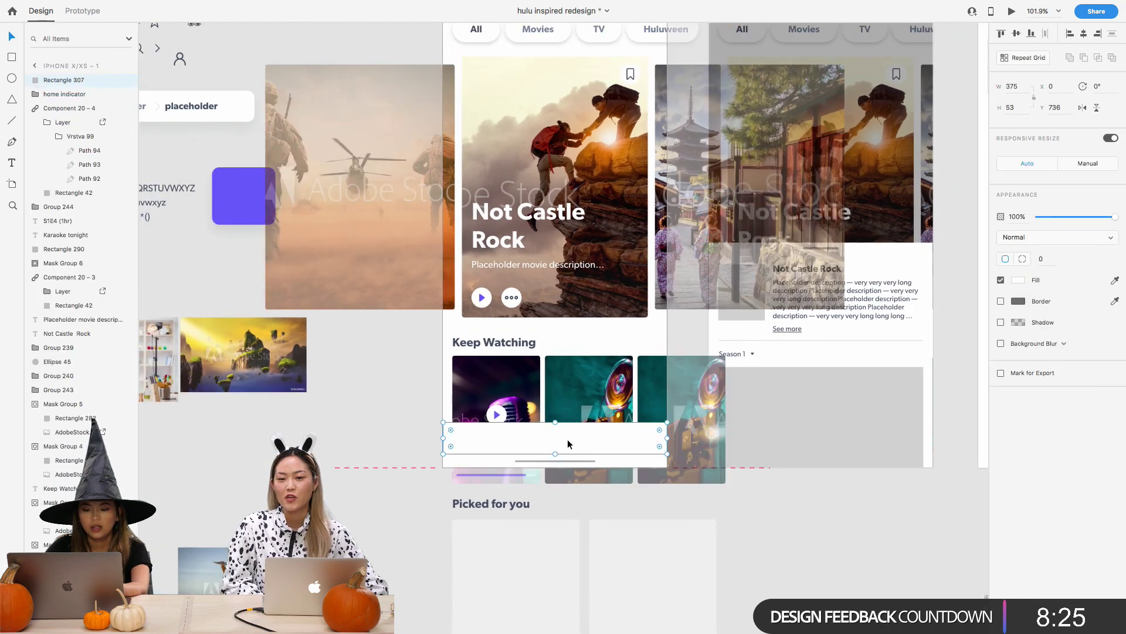
click(358, 411)
scroll(357, 412, down, 2)
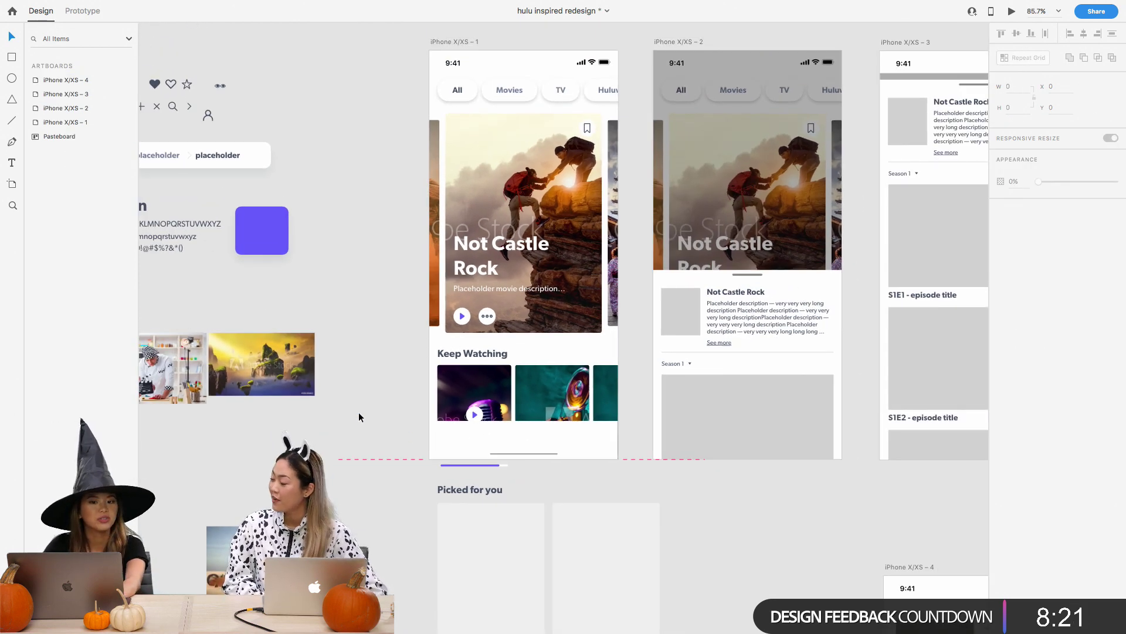
Move the person icon away from the pasteboard icon set to X -311, Y 111
scroll(318, 88, left, 3)
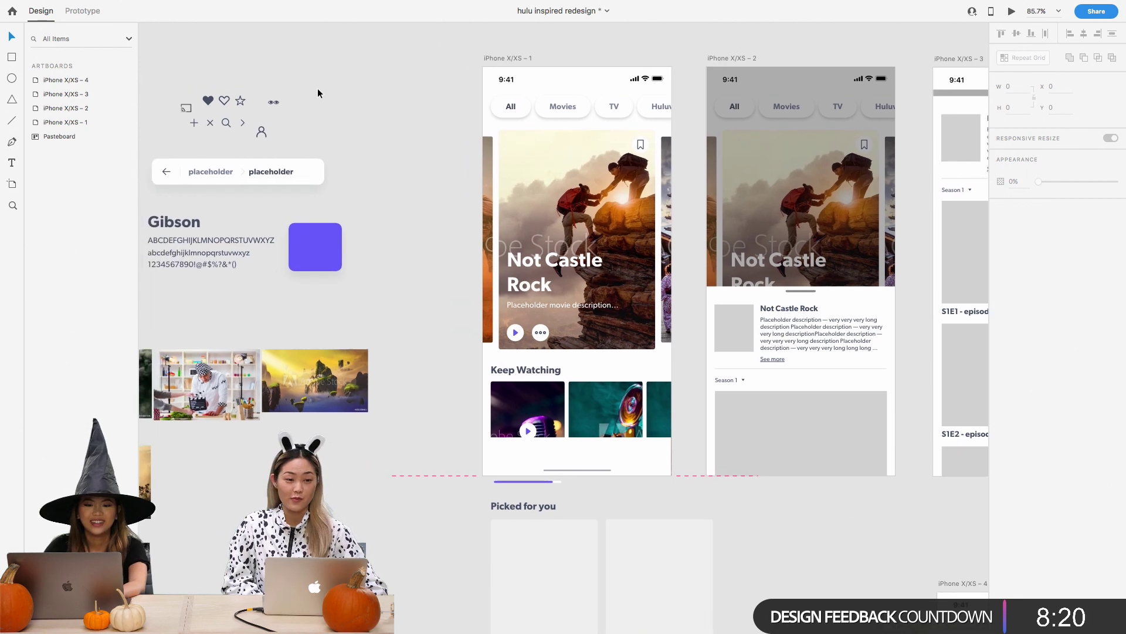
click(263, 132)
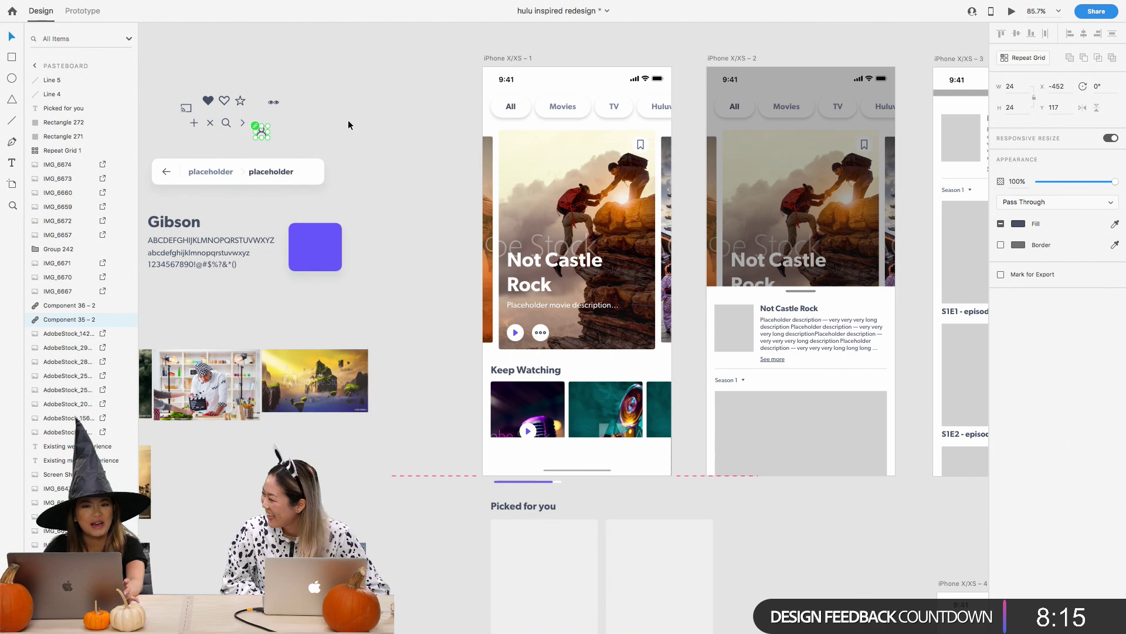
scroll(297, 100, up, 3)
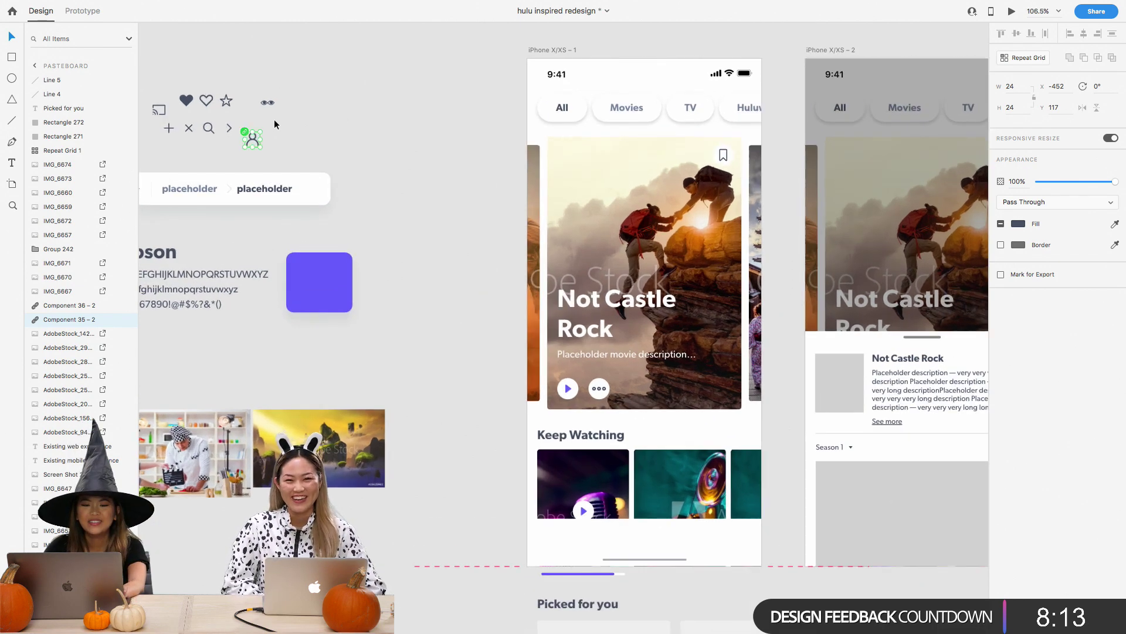
click(281, 135)
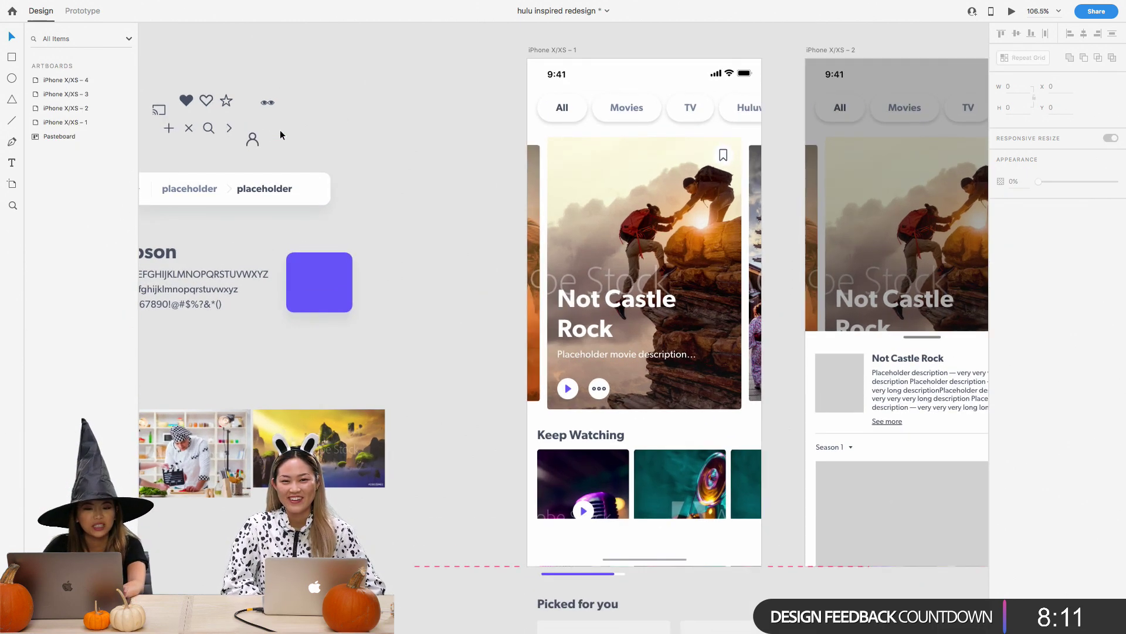
drag(253, 139, 342, 135)
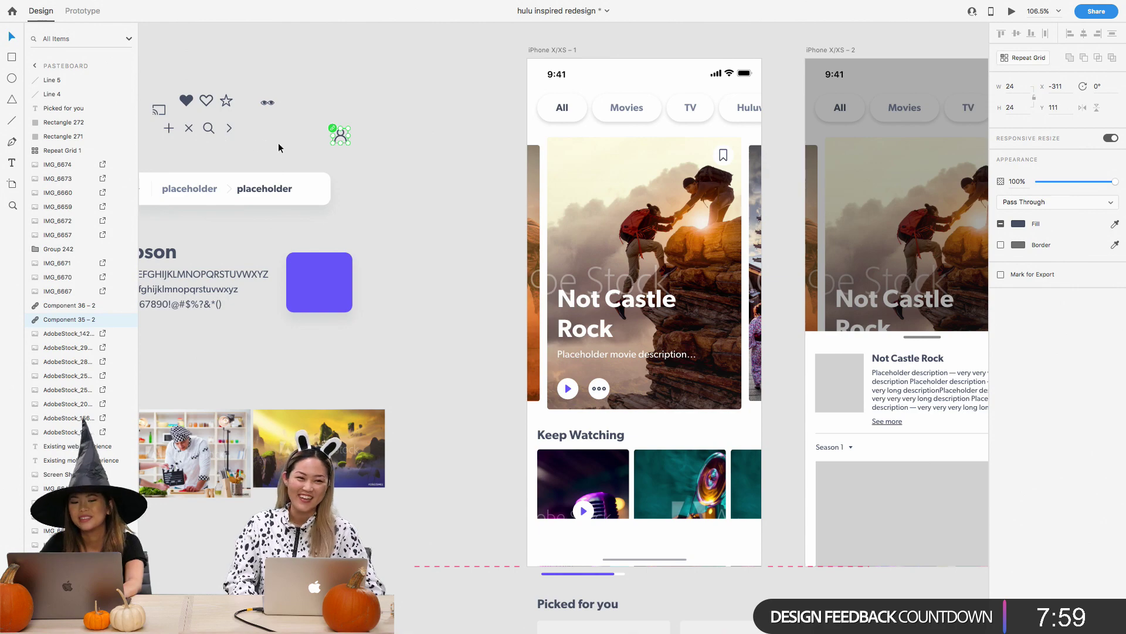
Move the red Castle Rock app screenshot next to the iPhone X/XS – 1 artboard, at X -283, Y -53
scroll(329, 134, down, 5)
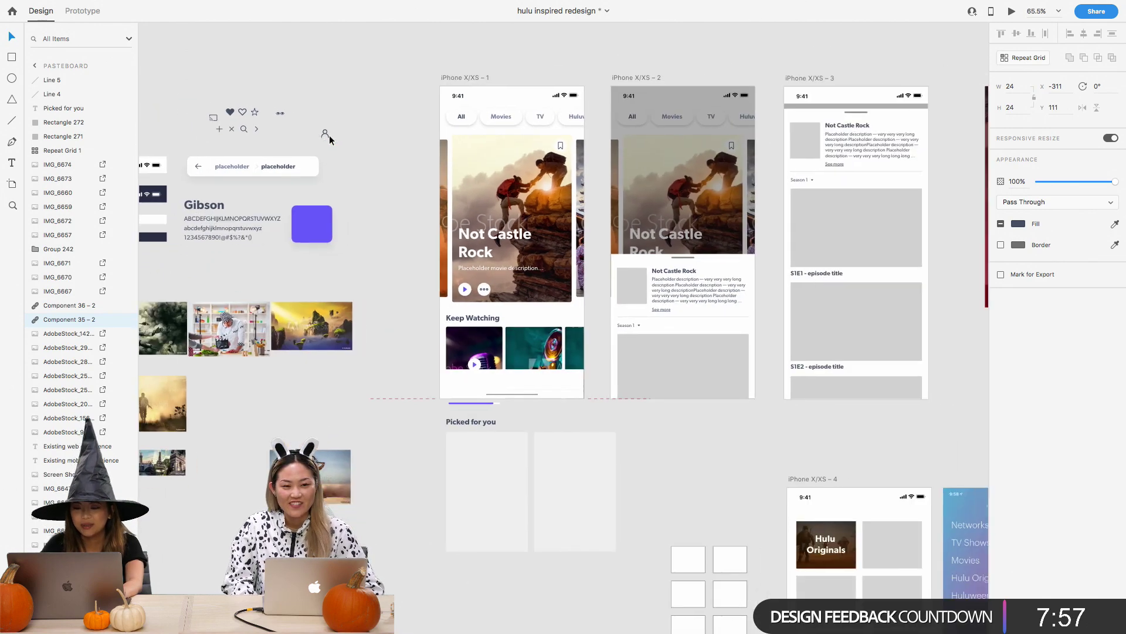
scroll(329, 135, right, 6)
scroll(525, 230, left, 5)
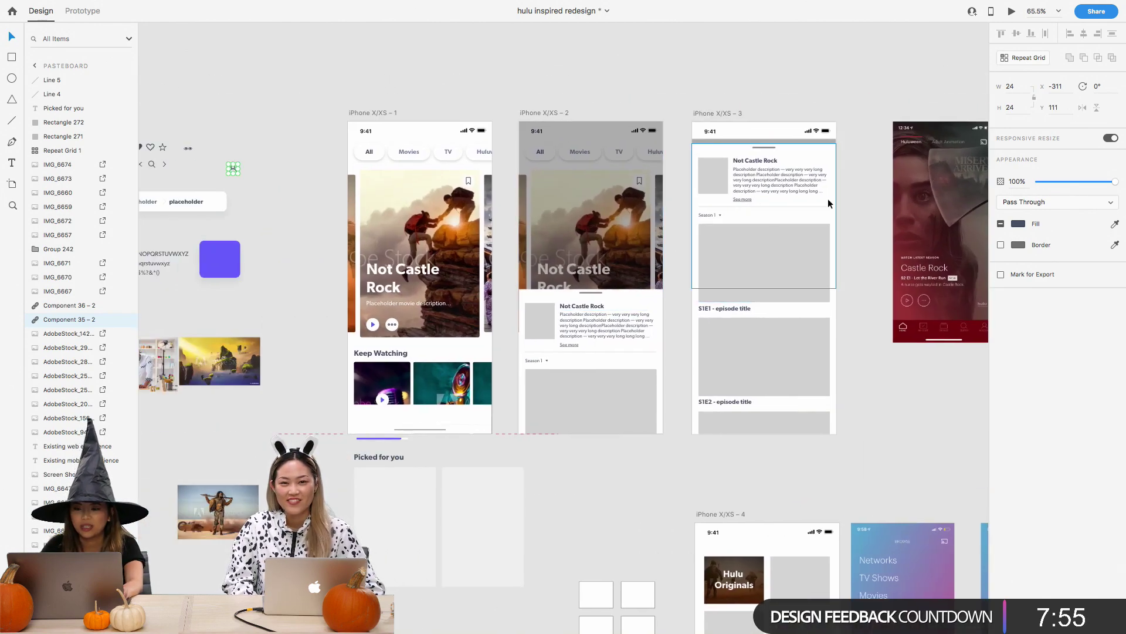
click(954, 204)
drag(953, 204, 299, 305)
scroll(299, 305, up, 5)
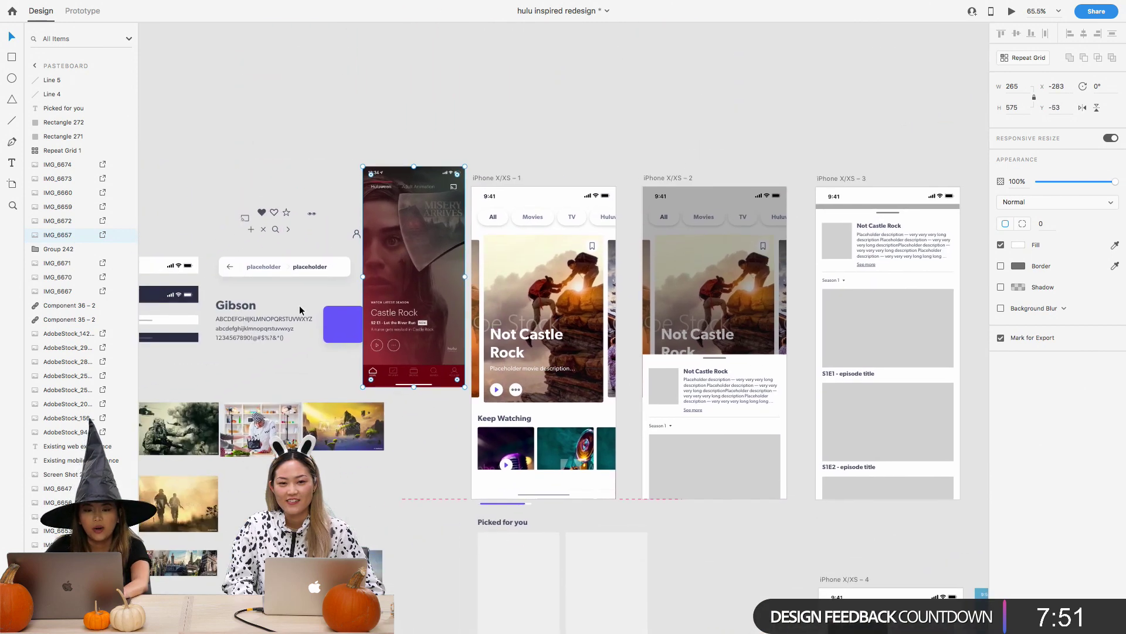
scroll(365, 365, up, 5)
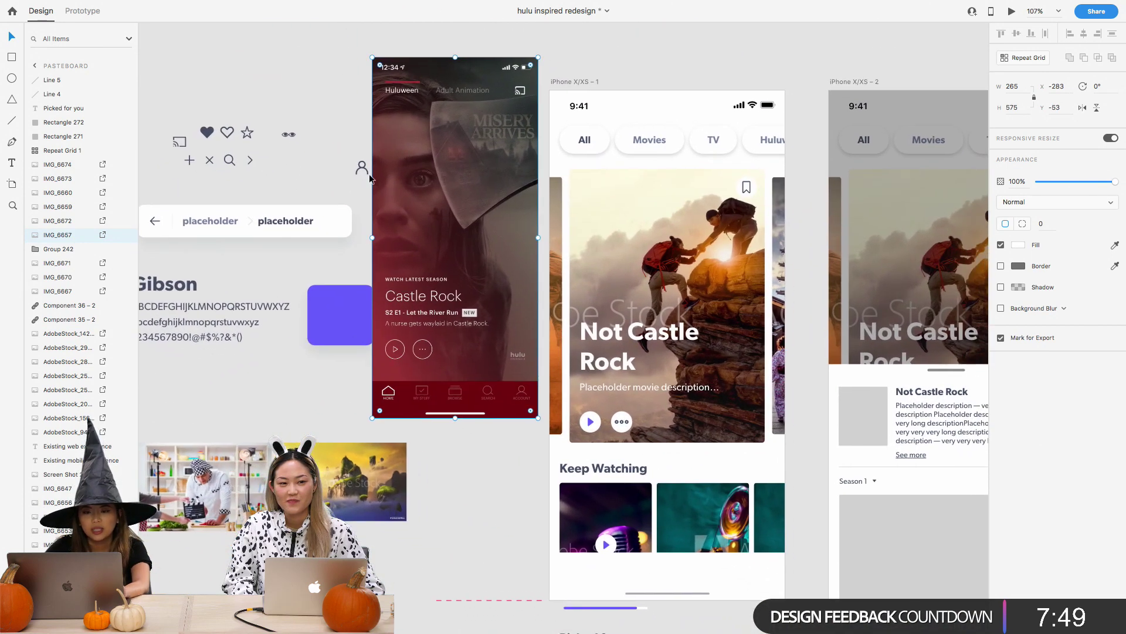
key(Escape)
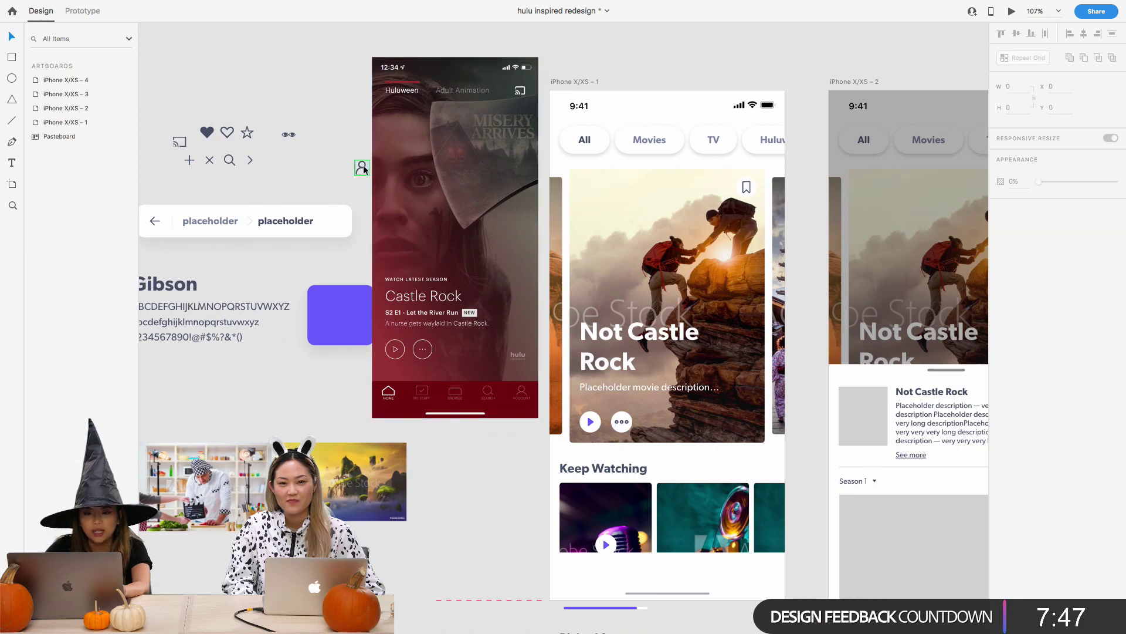
Place the person icon at the far end of the white bottom bar on iPhone X/XS – 1, at X 331, Y 749
click(361, 168)
key(Escape)
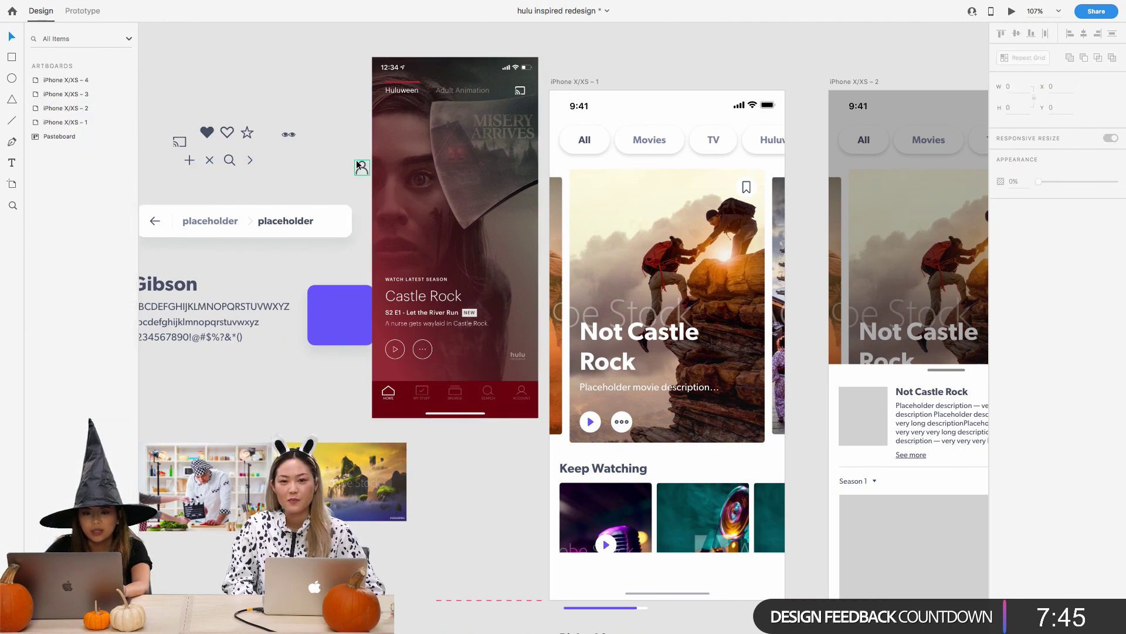
click(359, 167)
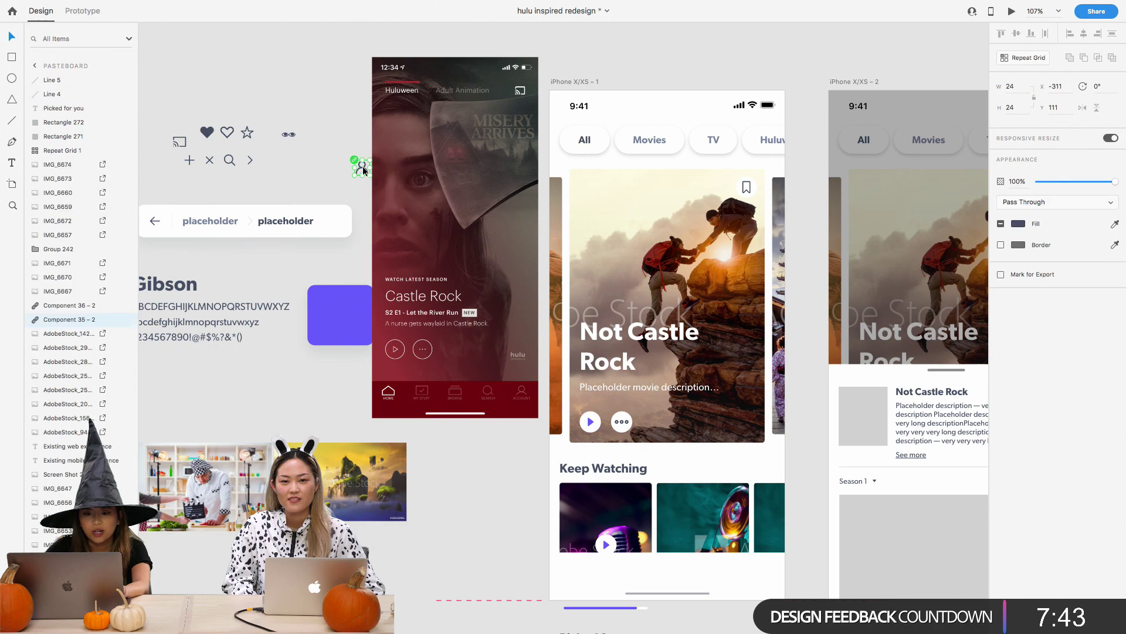
drag(363, 170, 767, 570)
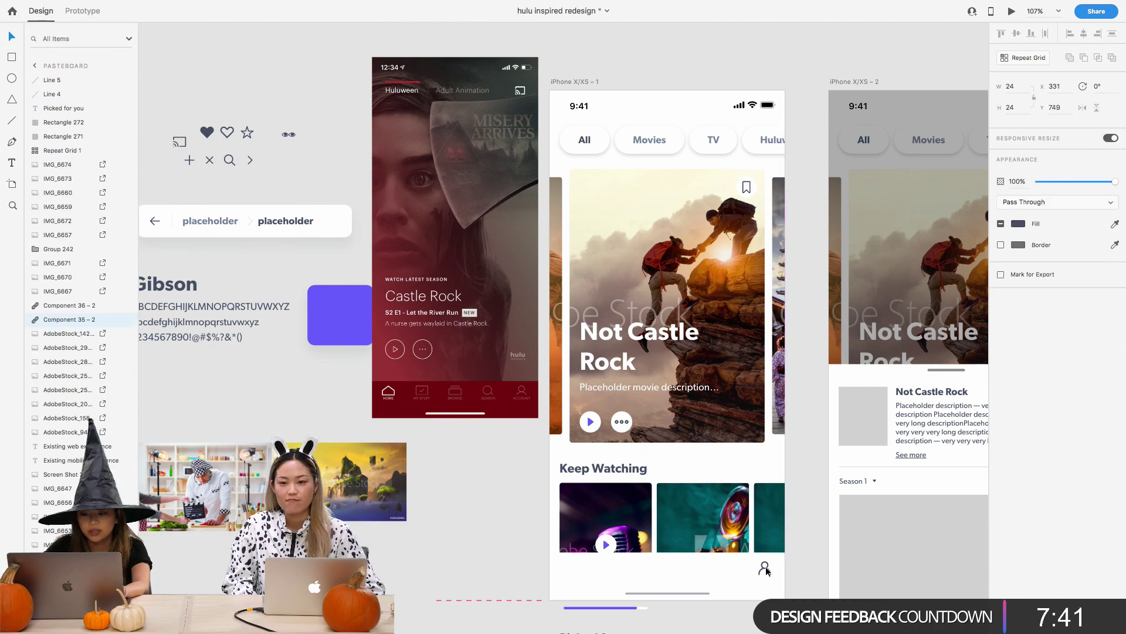
click(299, 420)
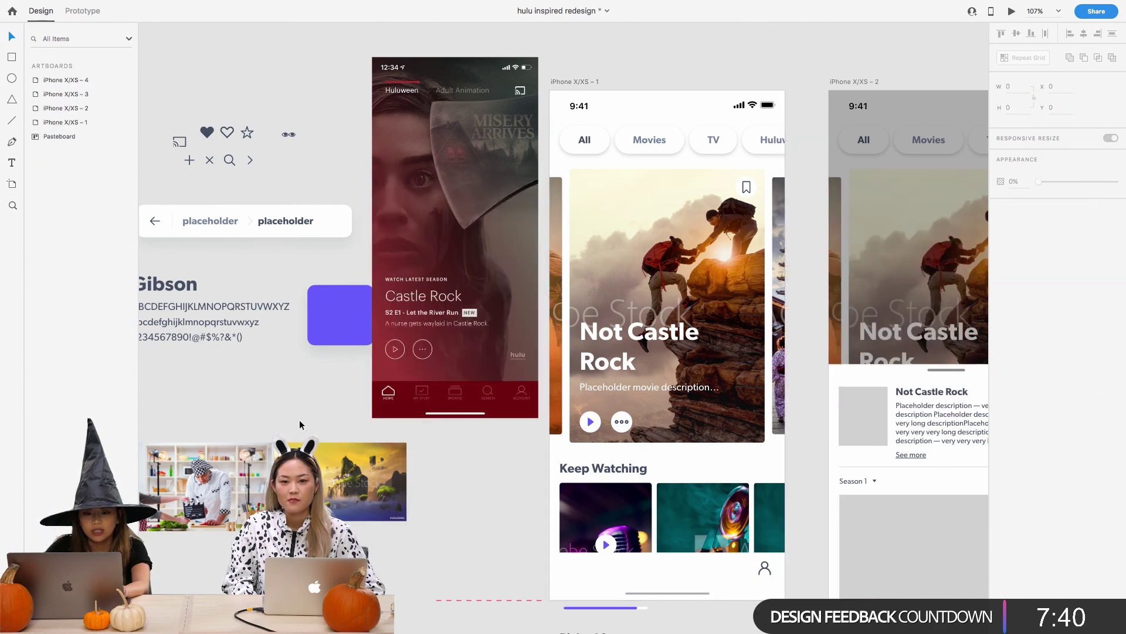
Examine the eyes icon and its neighbouring icons on the pasteboard up close
click(291, 144)
click(304, 150)
scroll(305, 150, up, 5)
scroll(305, 150, up, 5)
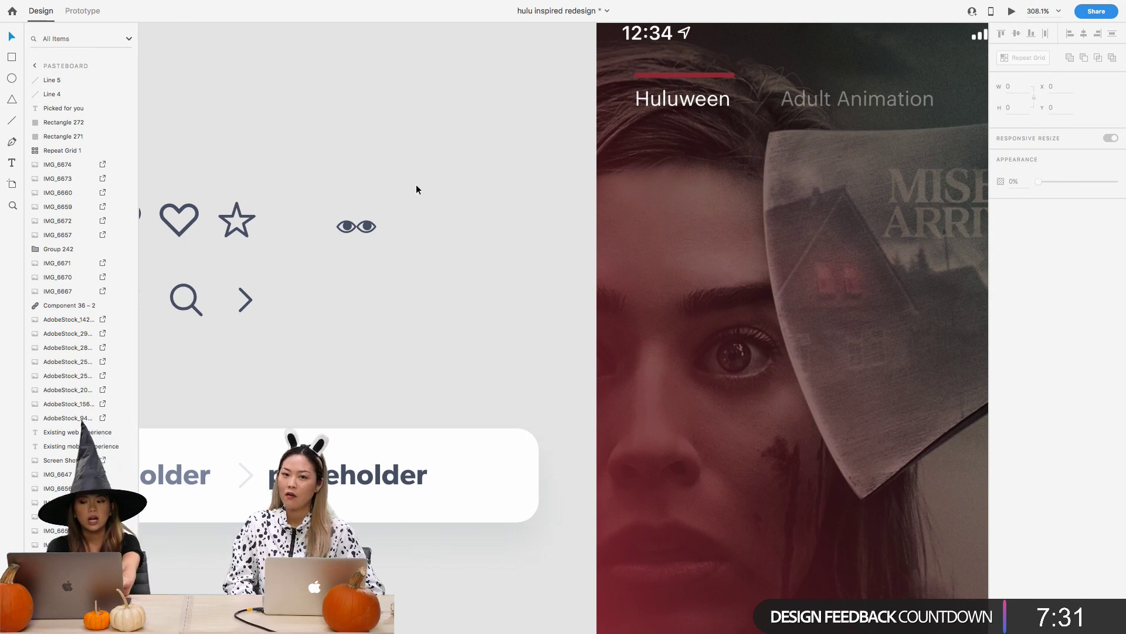
scroll(417, 190, left, 5)
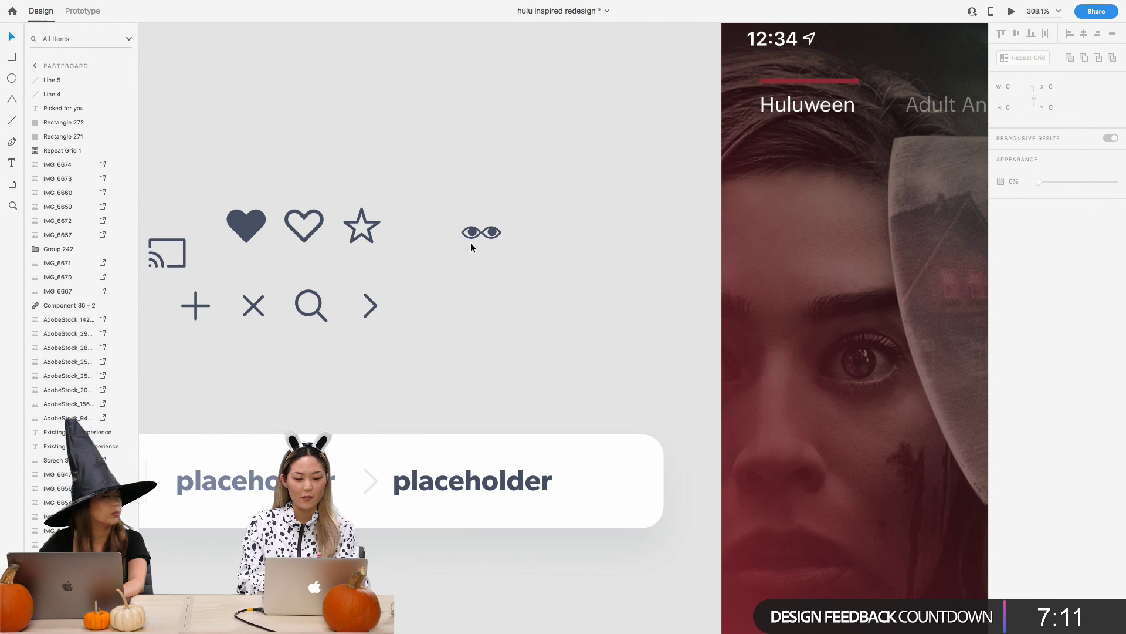
scroll(471, 247, down, 3)
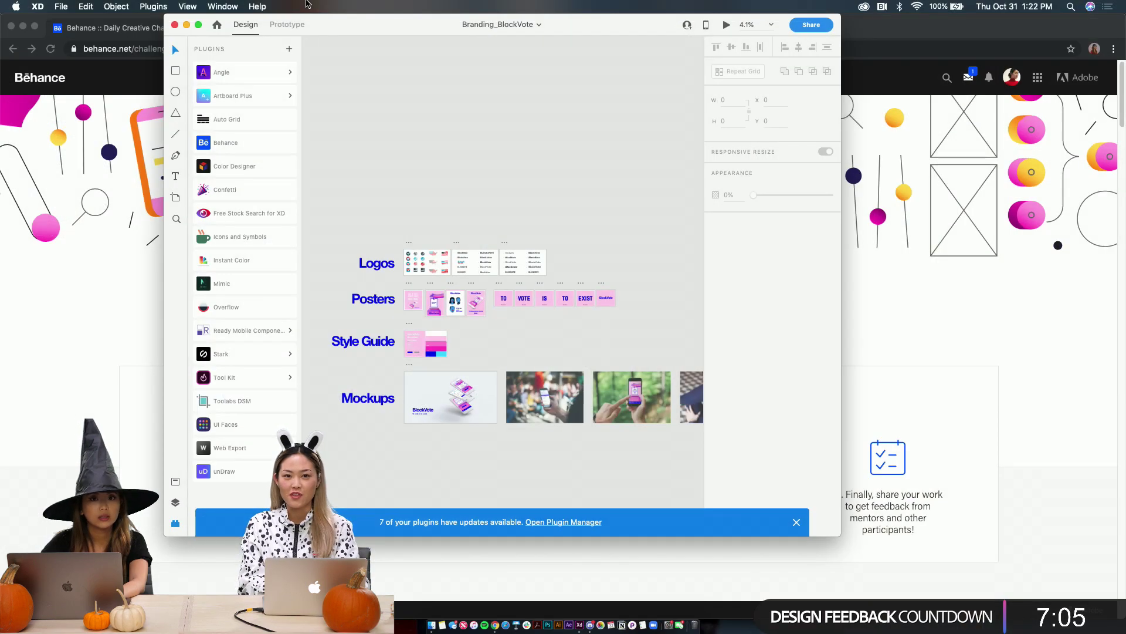
Expand the Branding_BlockVote document to full screen and search the Icons and Symbols plugin for "browse"
click(198, 25)
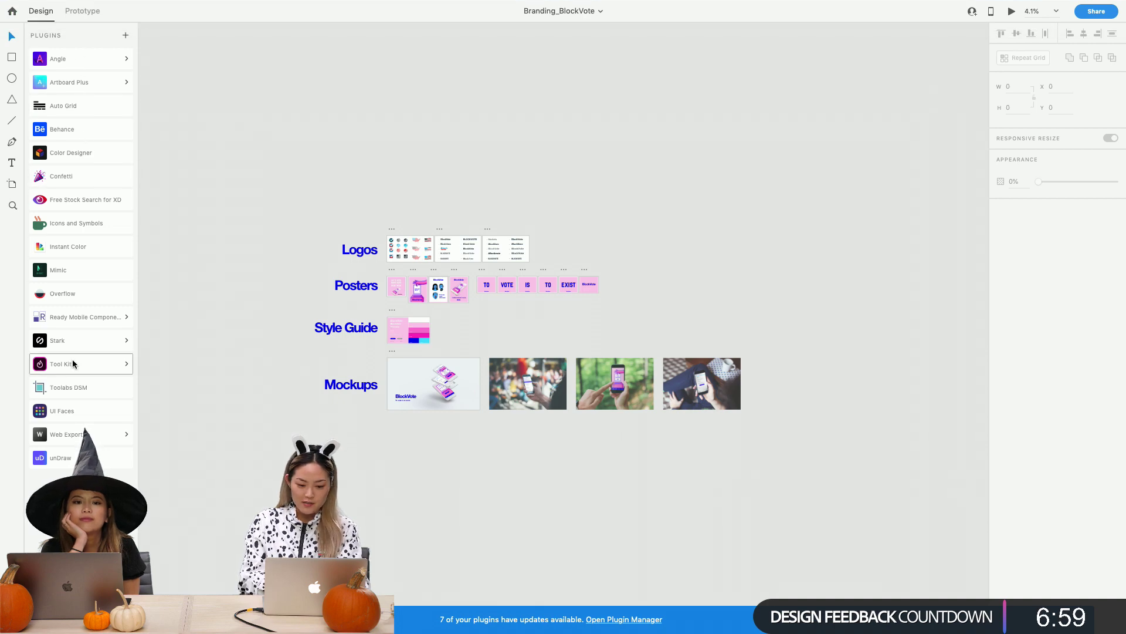
scroll(271, 295, up, 5)
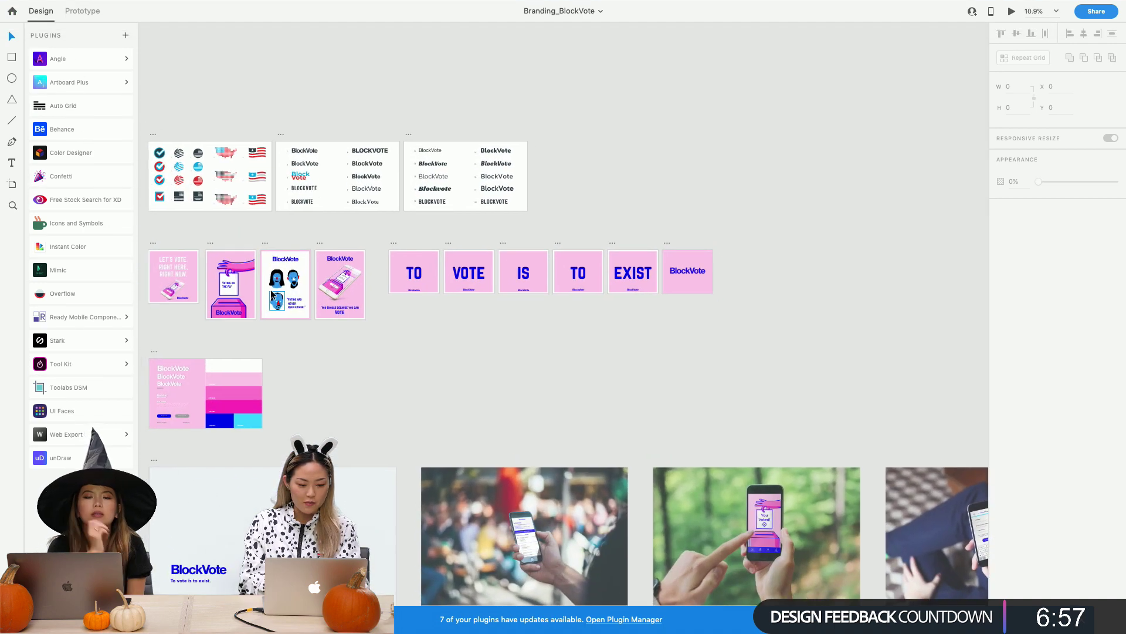
click(83, 227)
click(70, 107)
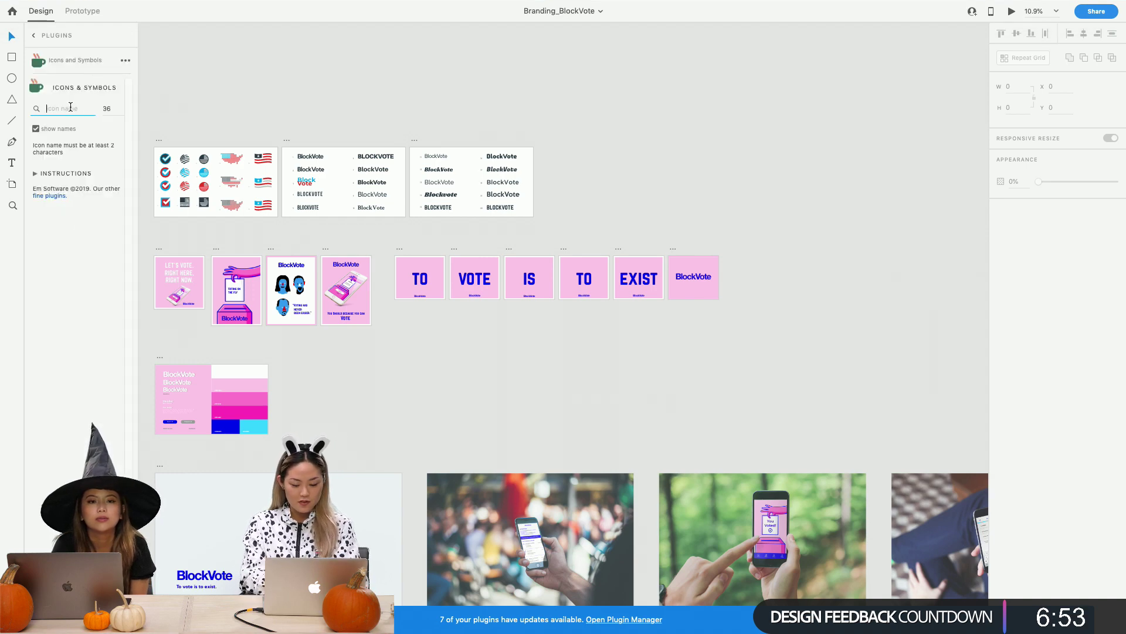
text(browse)
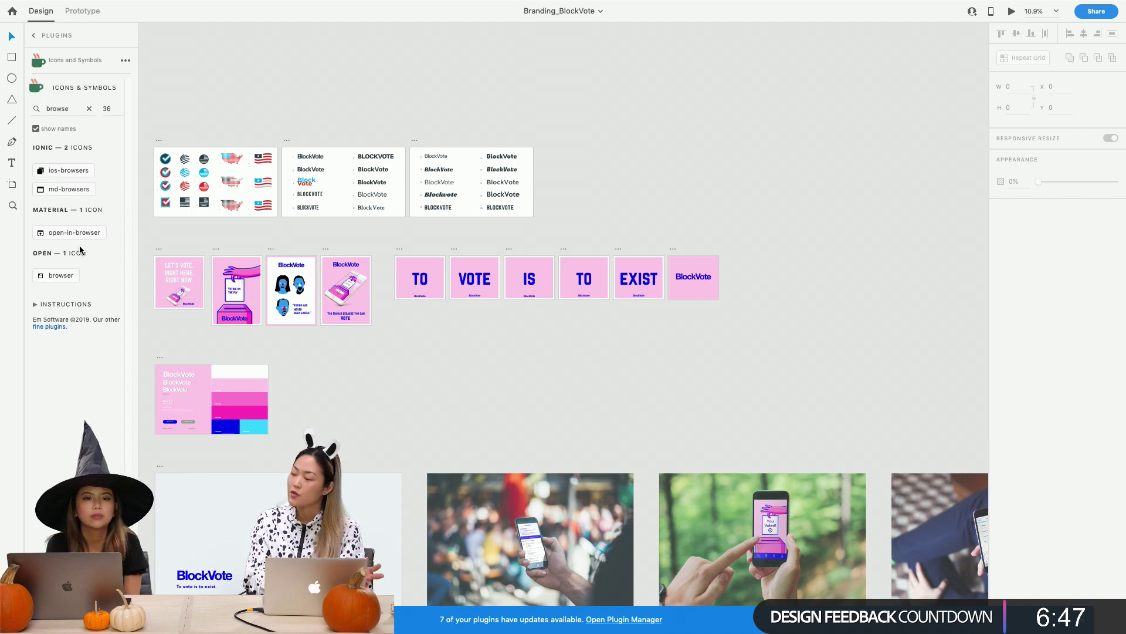
click(90, 109)
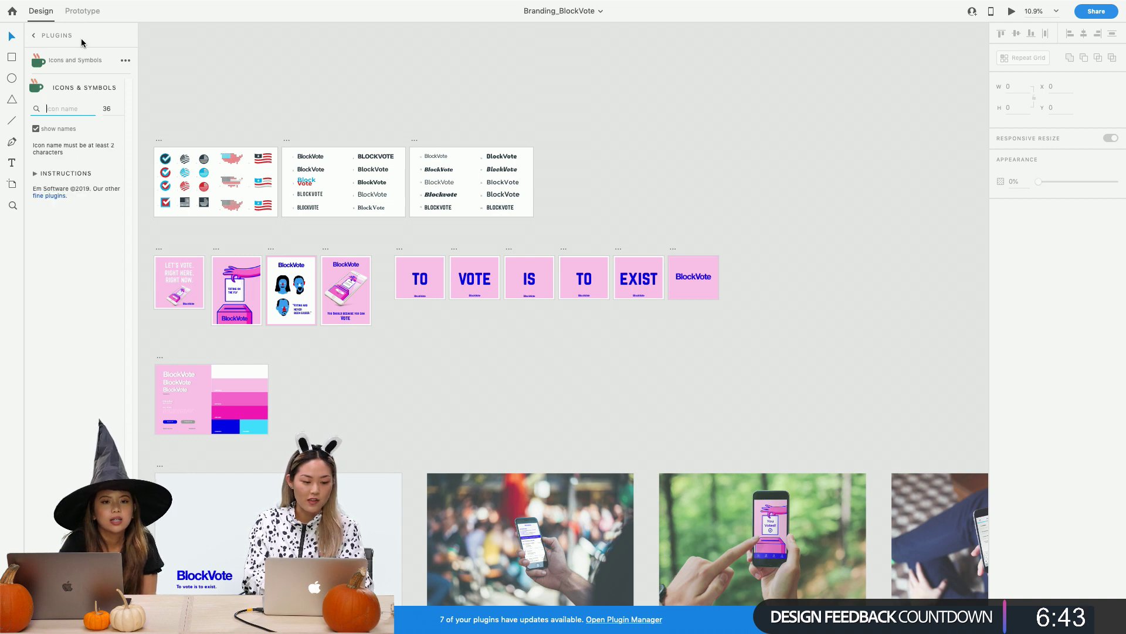
Reopen the Icons and Symbols plugin to repeat the "browse" search, and return to the hulu inspired redesign document
click(33, 36)
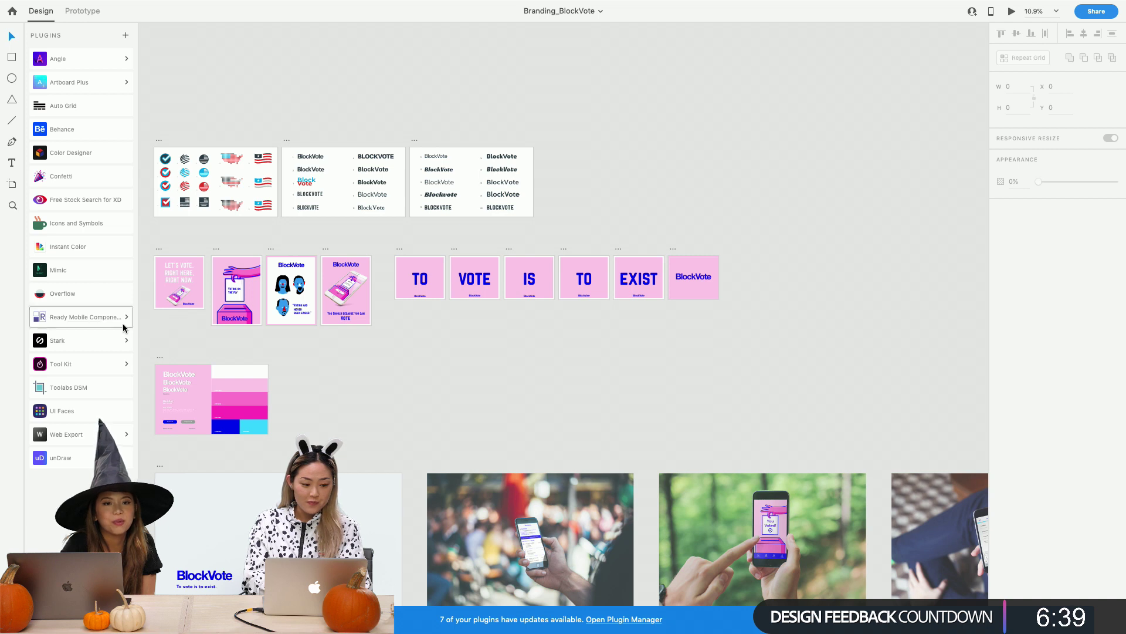
click(91, 229)
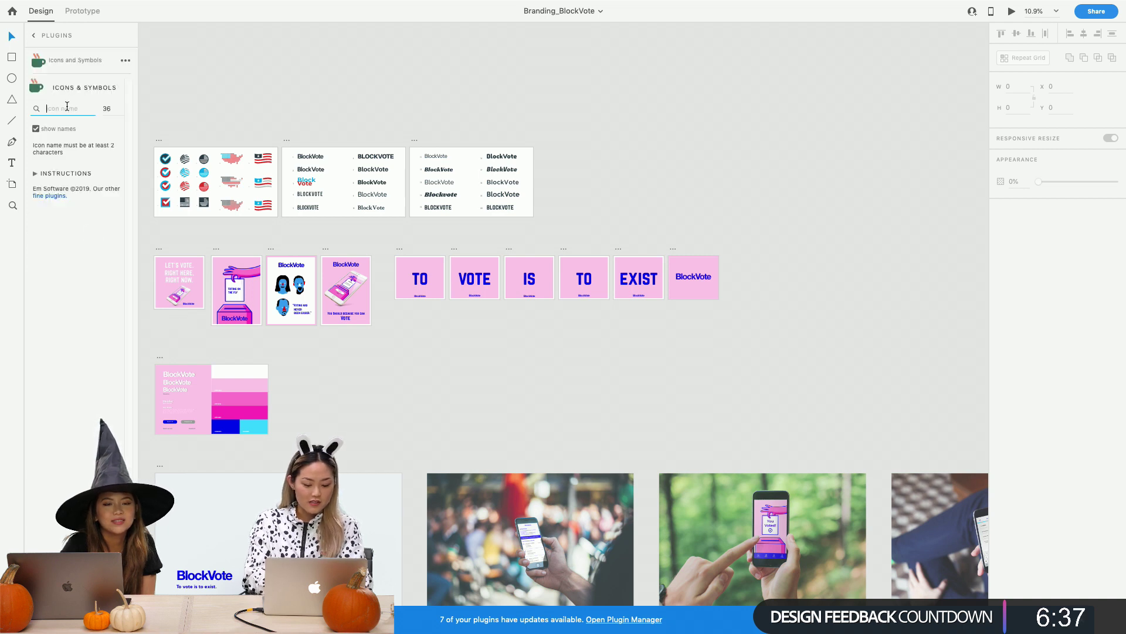
text(browse)
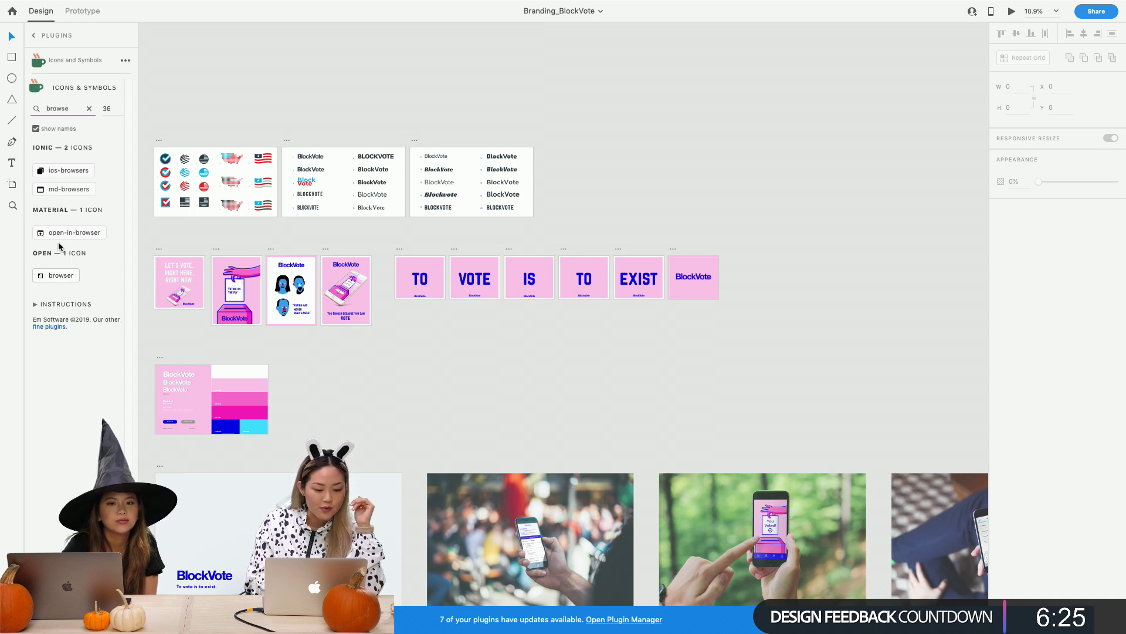
click(88, 108)
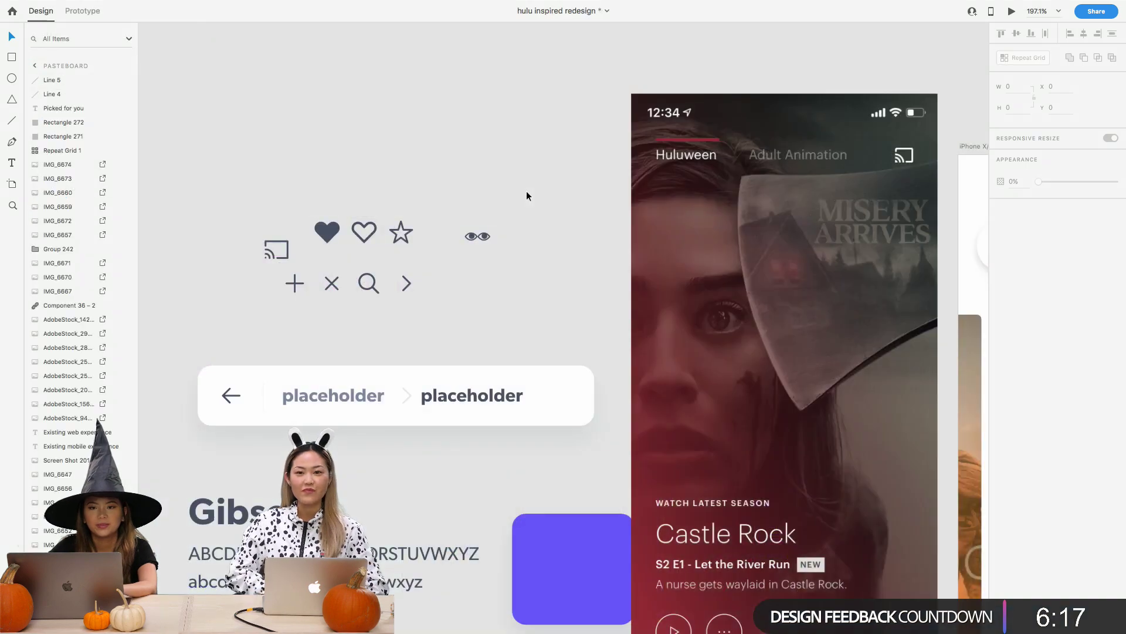
scroll(526, 191, down, 5)
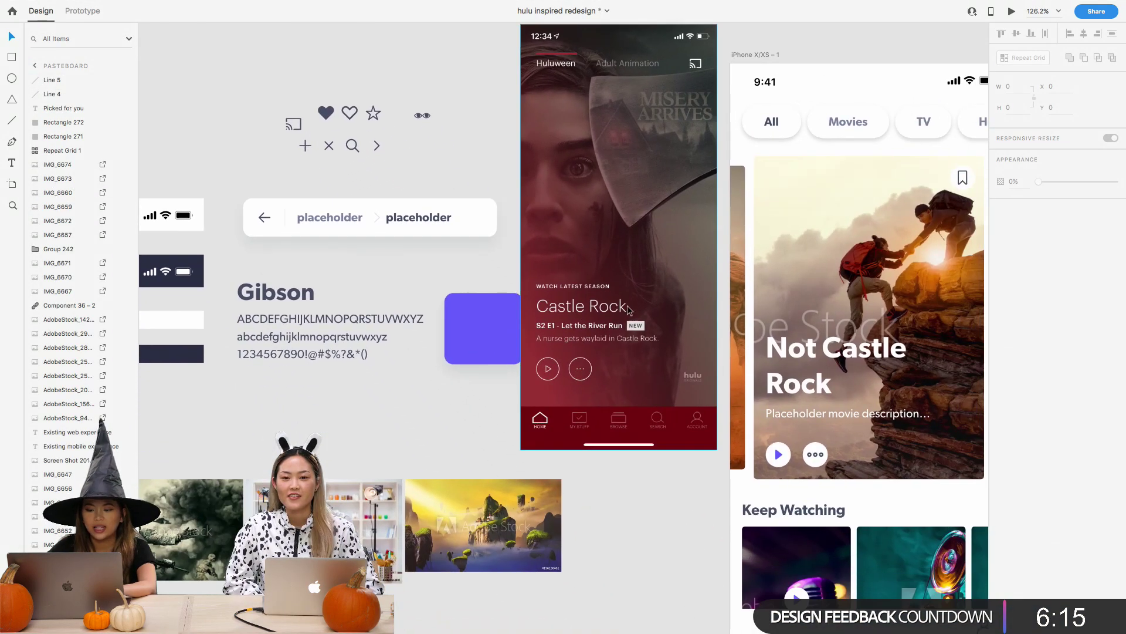
scroll(617, 402, up, 10)
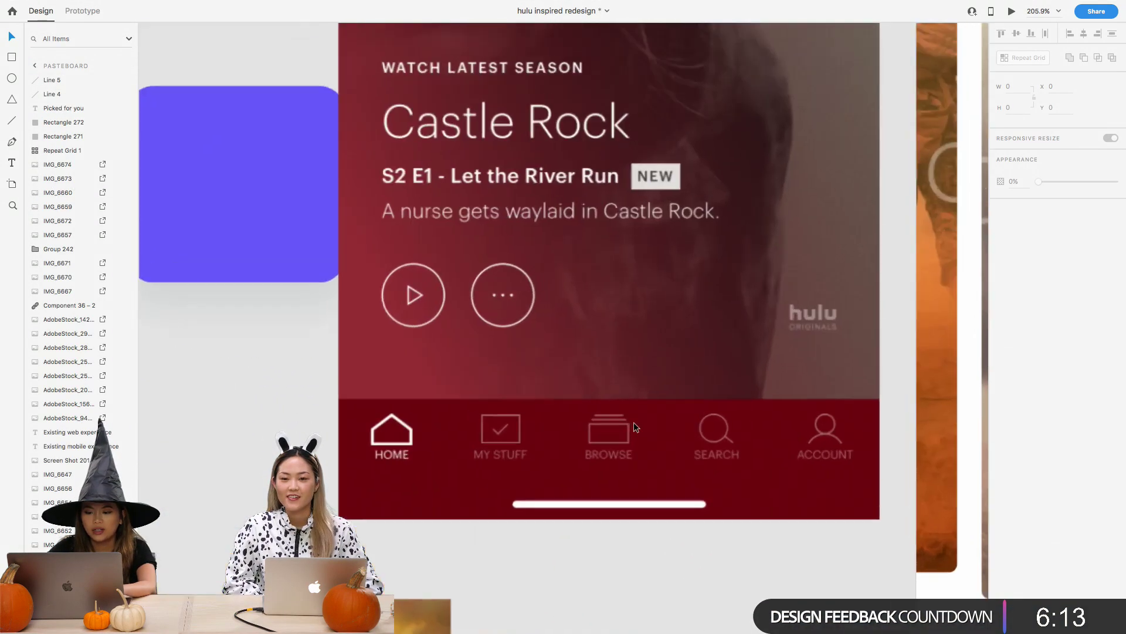
scroll(515, 426, down, 8)
right_click(513, 422)
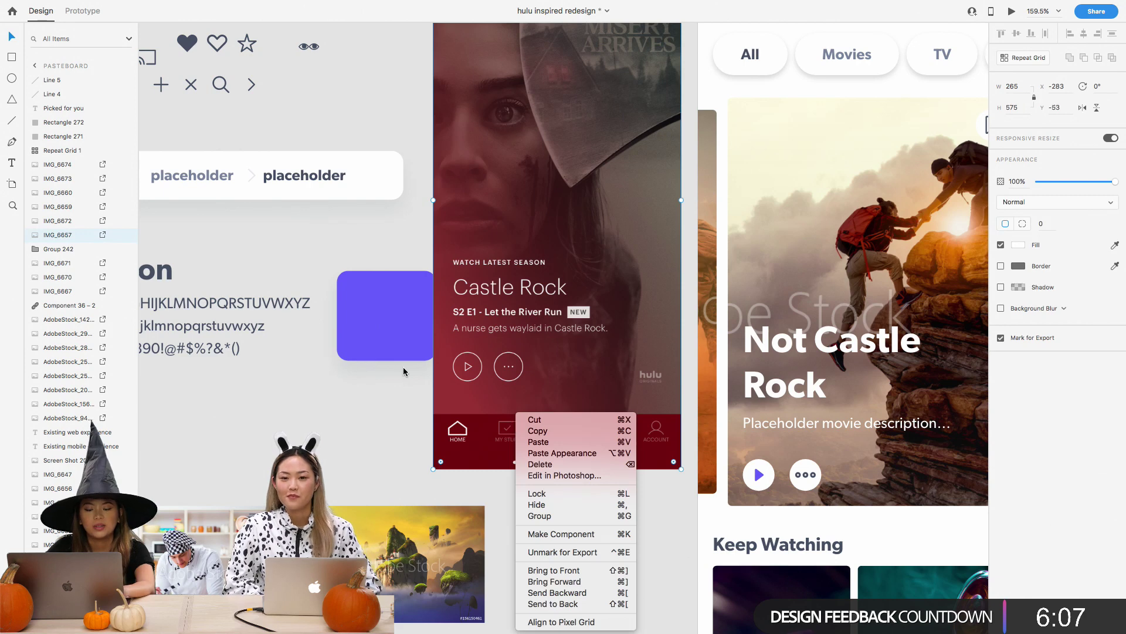
click(389, 376)
click(389, 376)
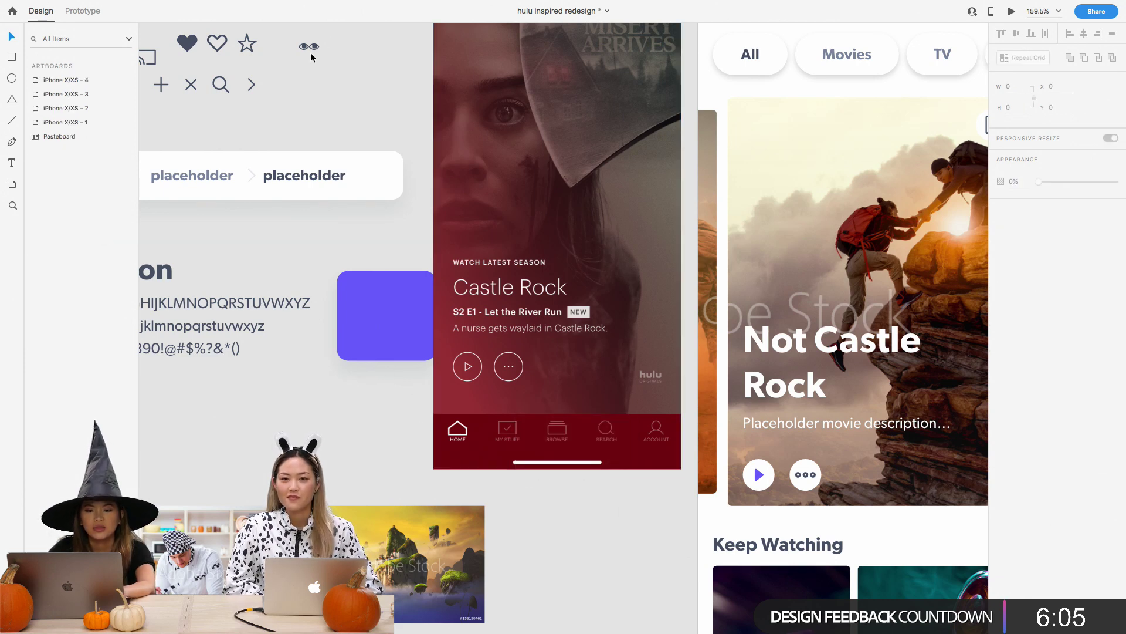
Move the eyes icon from the pasteboard into the middle of the white bottom bar on iPhone X/XS – 1, at X 176, Y 751
drag(312, 50, 604, 587)
scroll(604, 586, down, 10)
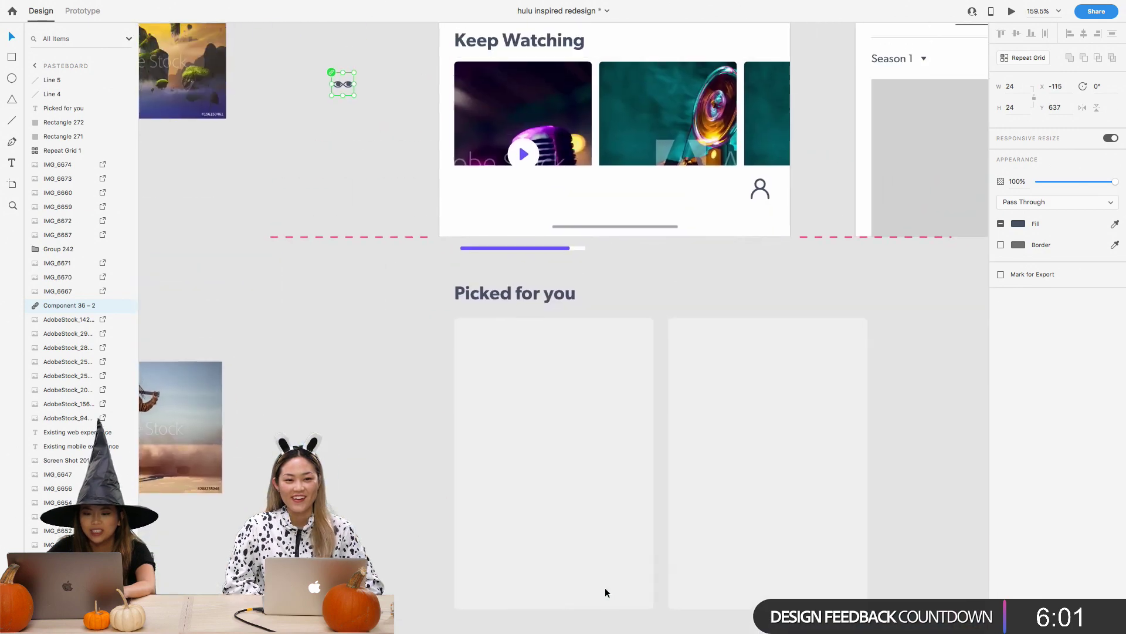
scroll(495, 210, up, 3)
scroll(414, 193, up, 5)
drag(299, 206, 828, 411)
scroll(829, 410, down, 5)
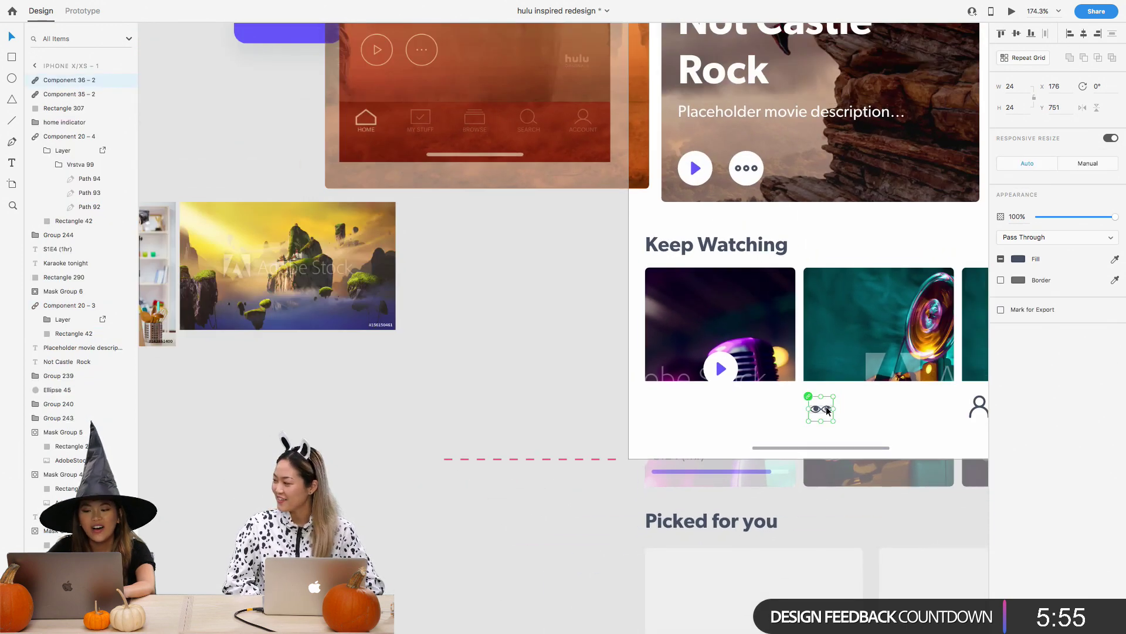
click(508, 391)
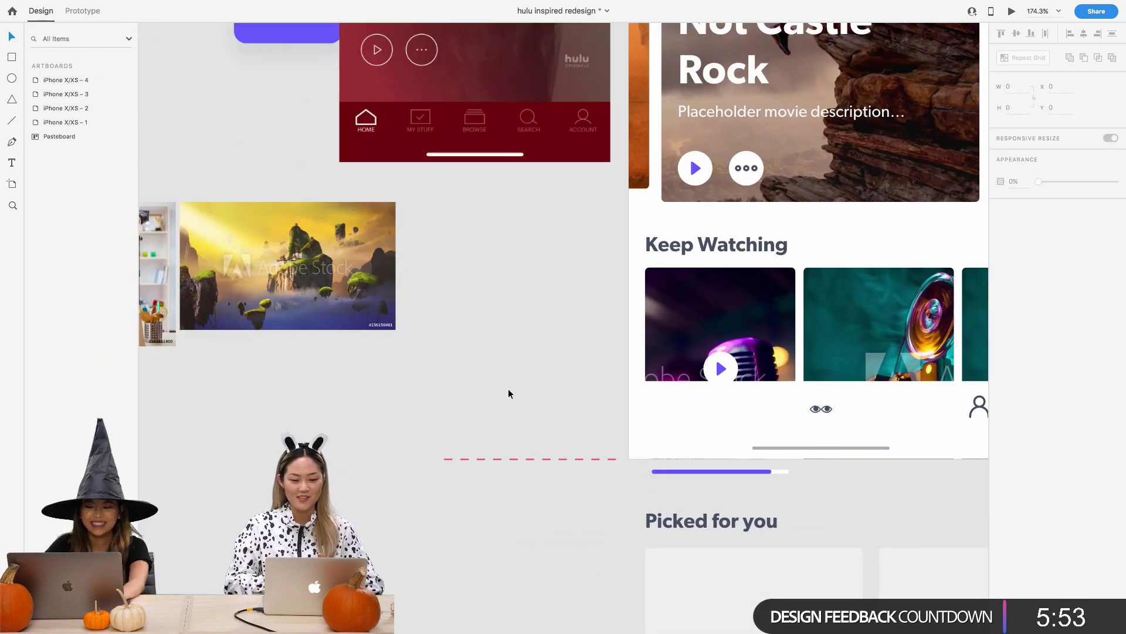
Move the search icon from the pasteboard into the bottom bar between the eyes and person icons, at X 256, Y 752
scroll(507, 393, down, 4)
scroll(508, 395, up, 2)
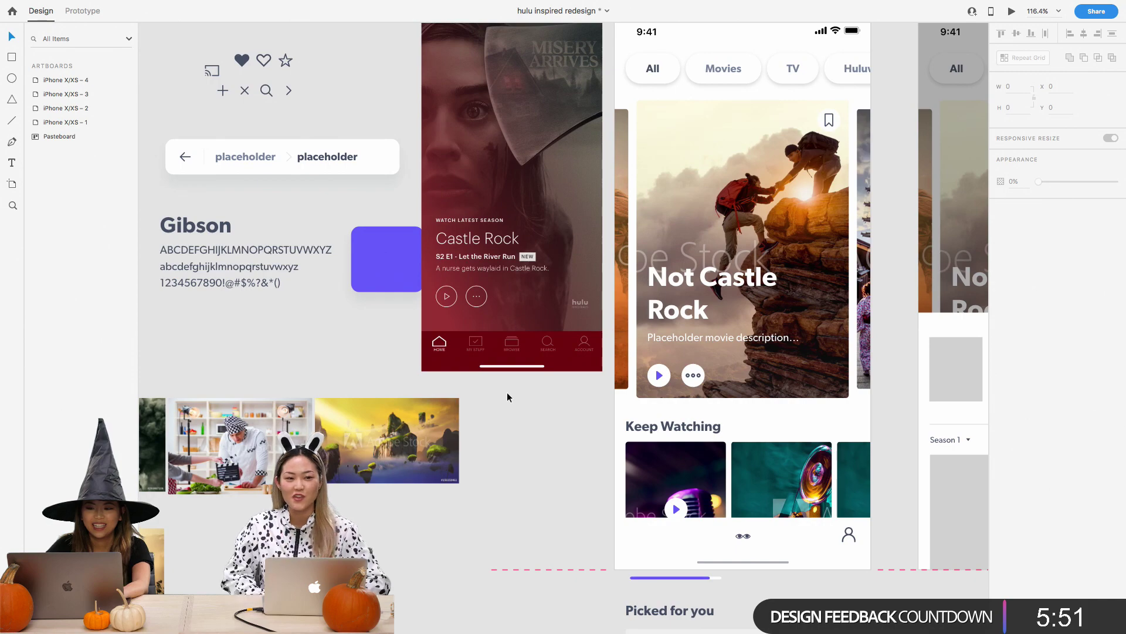
click(267, 93)
drag(267, 94, 798, 539)
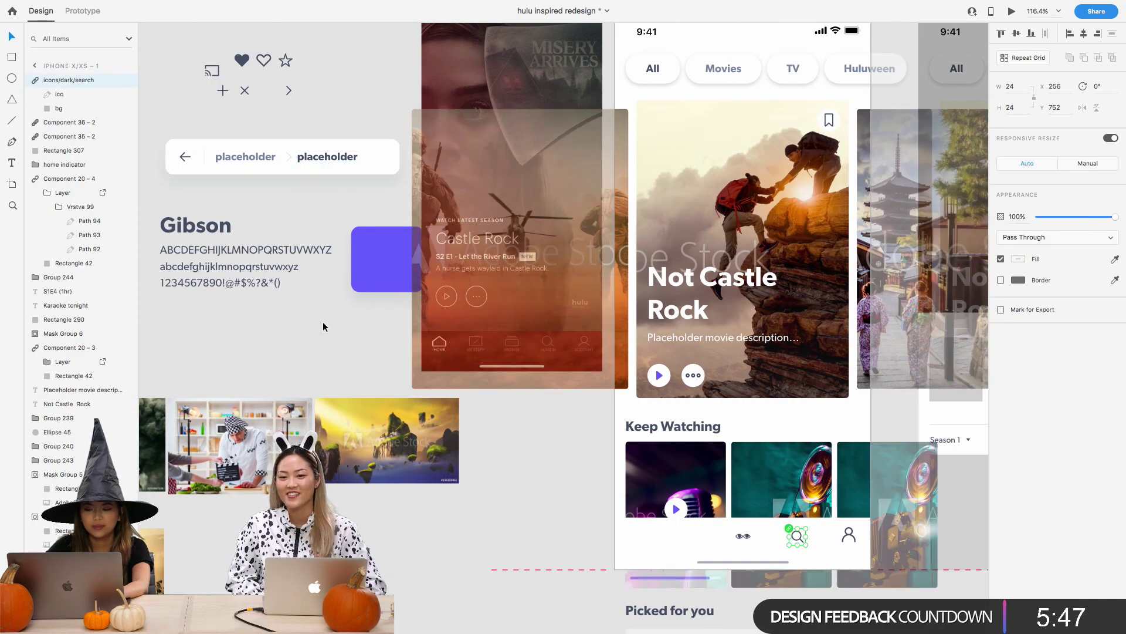
click(363, 402)
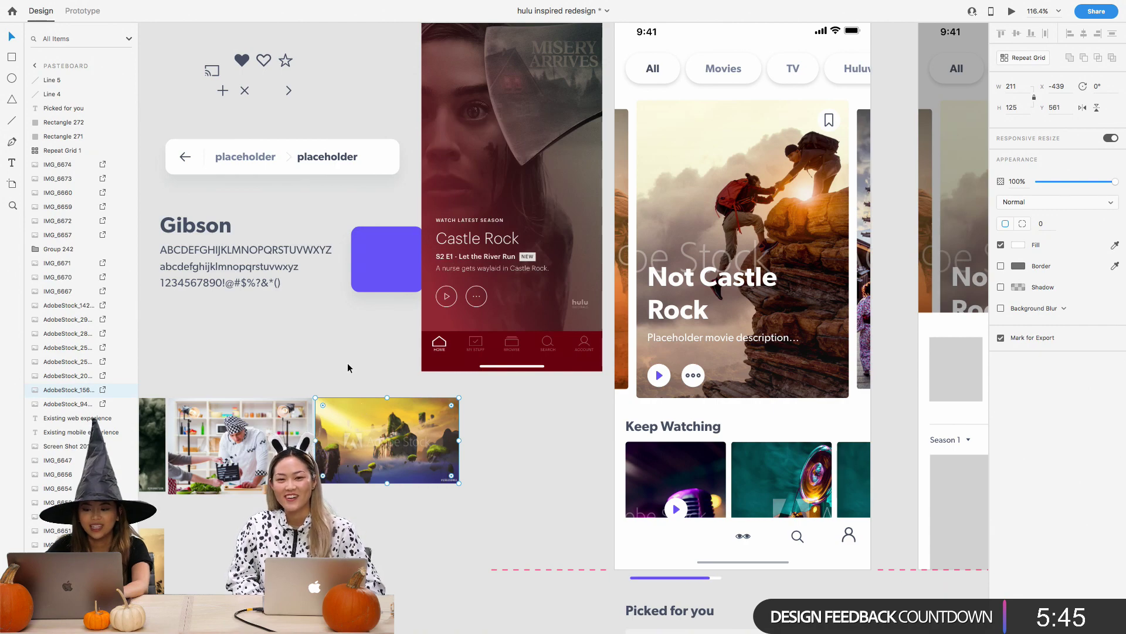
Shift the eyes icon in the bottom bar up slightly to Y 749, keeping it at X 176
scroll(795, 595, up, 5)
scroll(794, 594, up, 3)
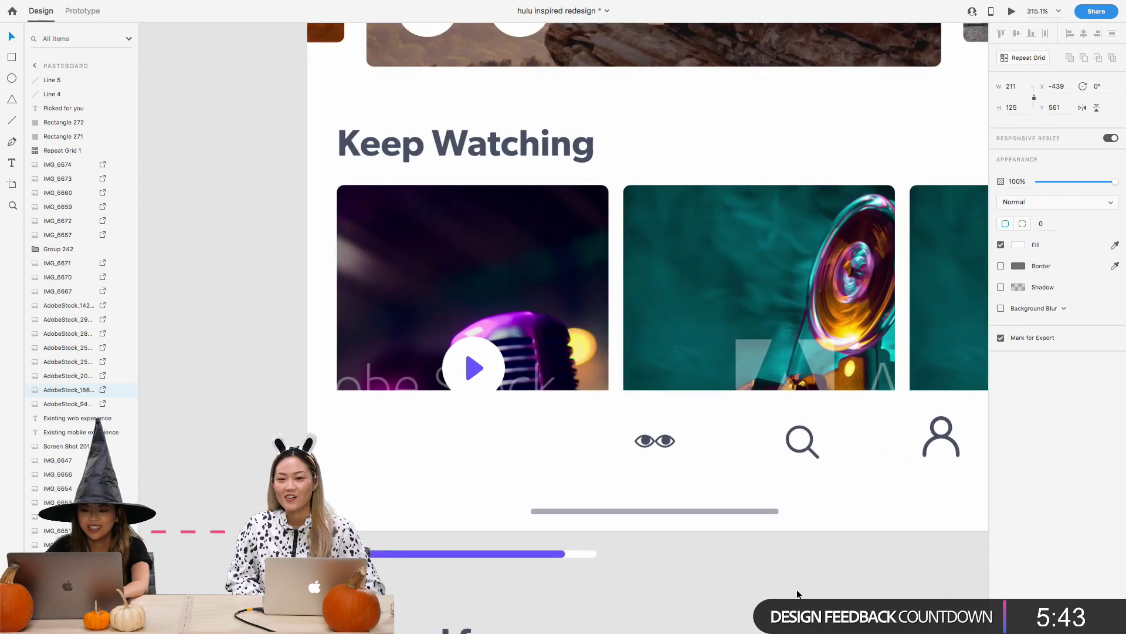
drag(673, 441, 673, 437)
scroll(322, 417, down, 5)
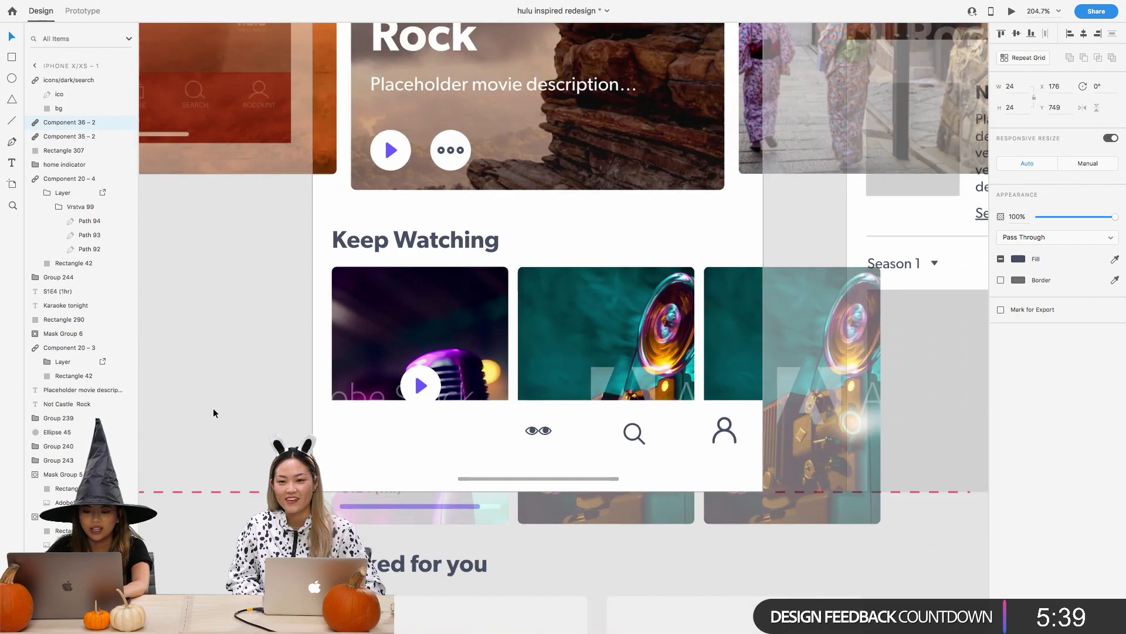
click(209, 405)
Examine the navigation items in the existing app screenshot and compare them with the icons available on the pasteboard
scroll(200, 396, down, 5)
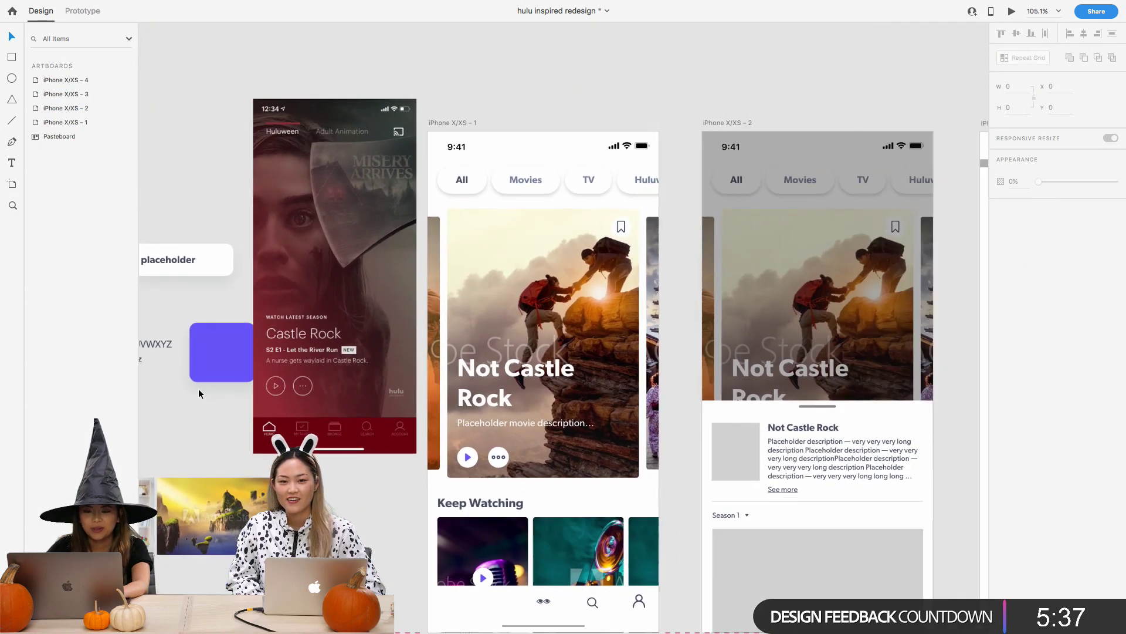
scroll(204, 344, left, 3)
scroll(205, 345, left, 3)
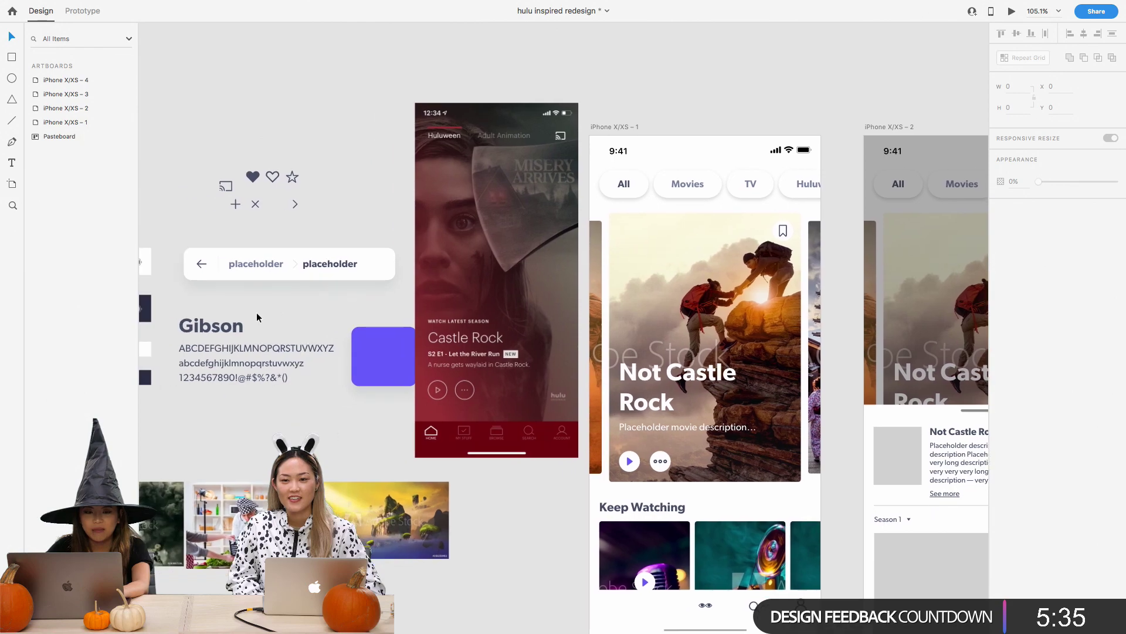
scroll(465, 437, up, 1)
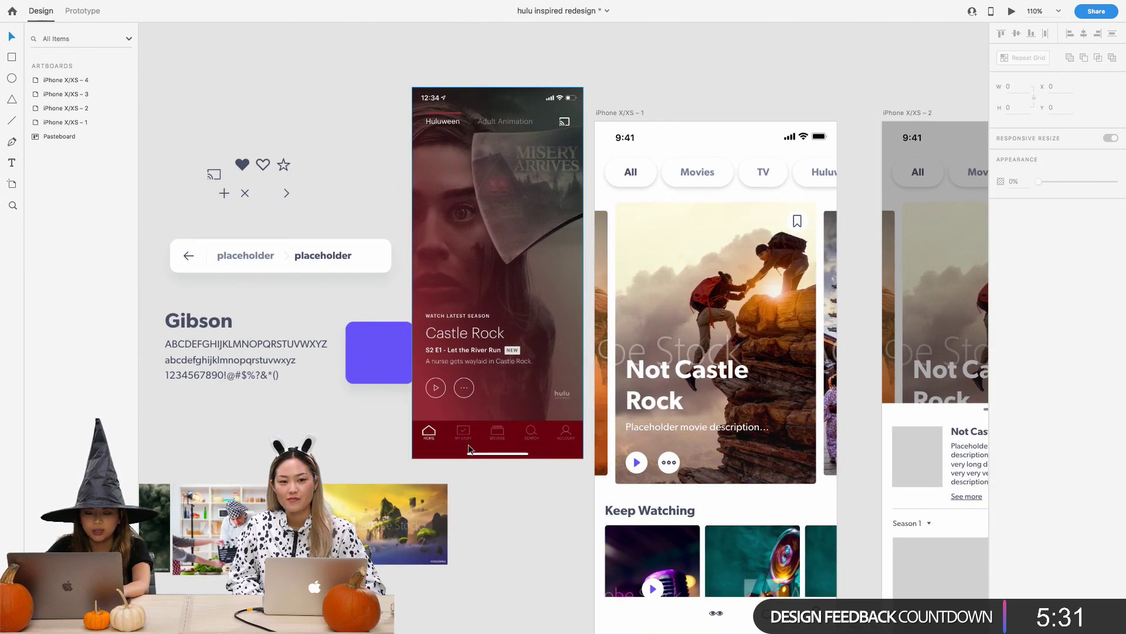
scroll(468, 445, up, 10)
scroll(469, 444, up, 5)
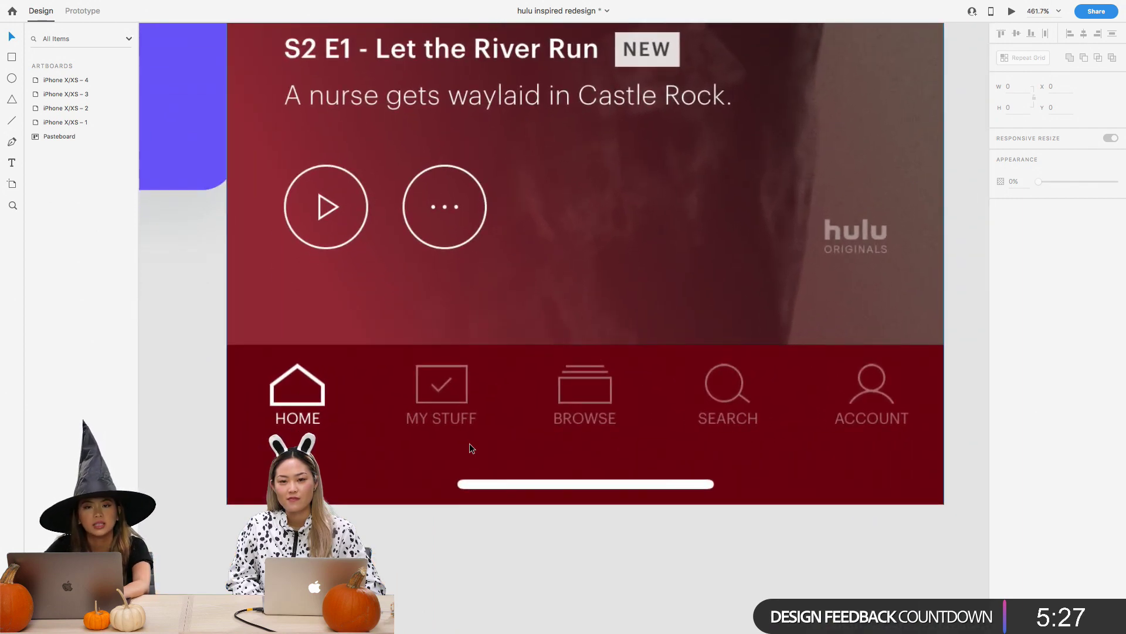
scroll(470, 448, down, 15)
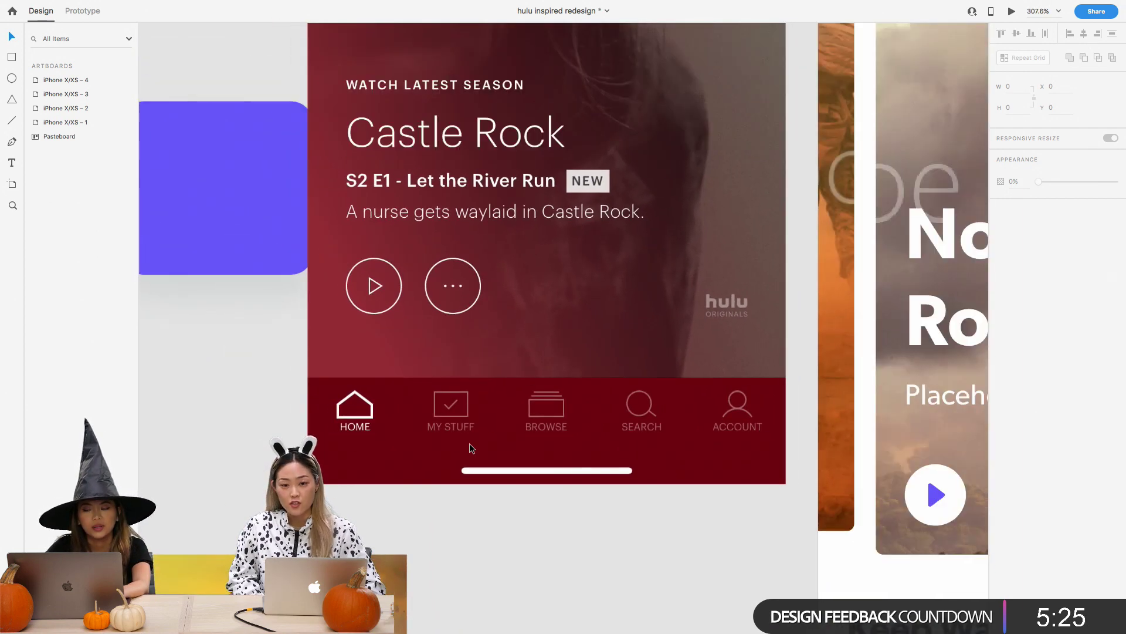
scroll(470, 442, right, 2)
scroll(469, 442, down, 1)
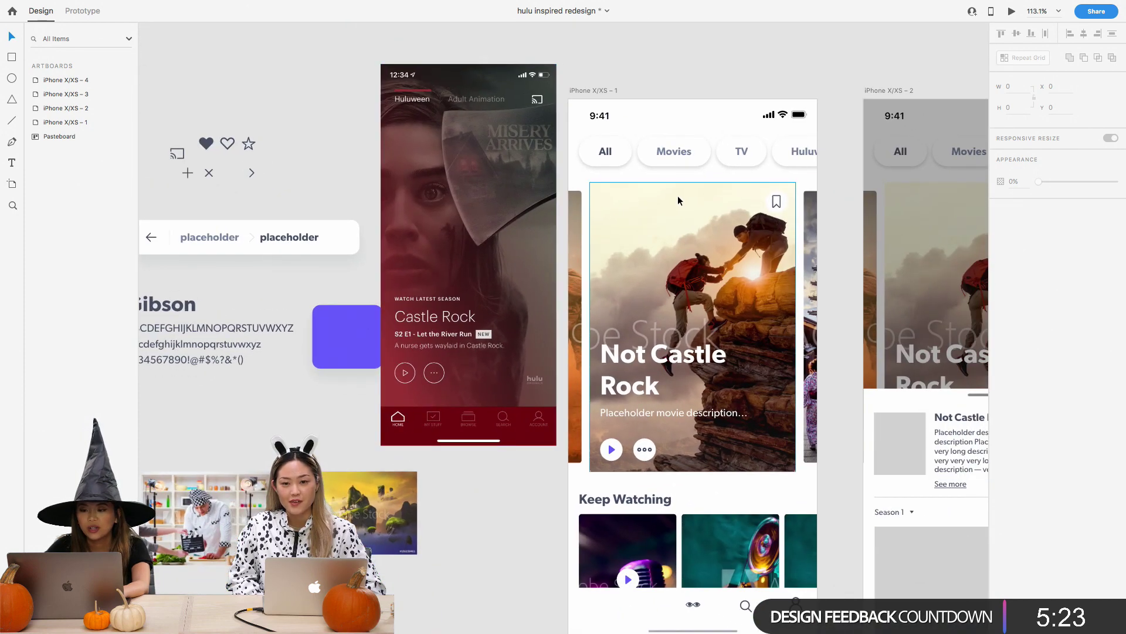
Copy the bookmark icon from the Not Castle Rock card into the bottom bar before the eyes icon, at X 101, Y 749
click(777, 203)
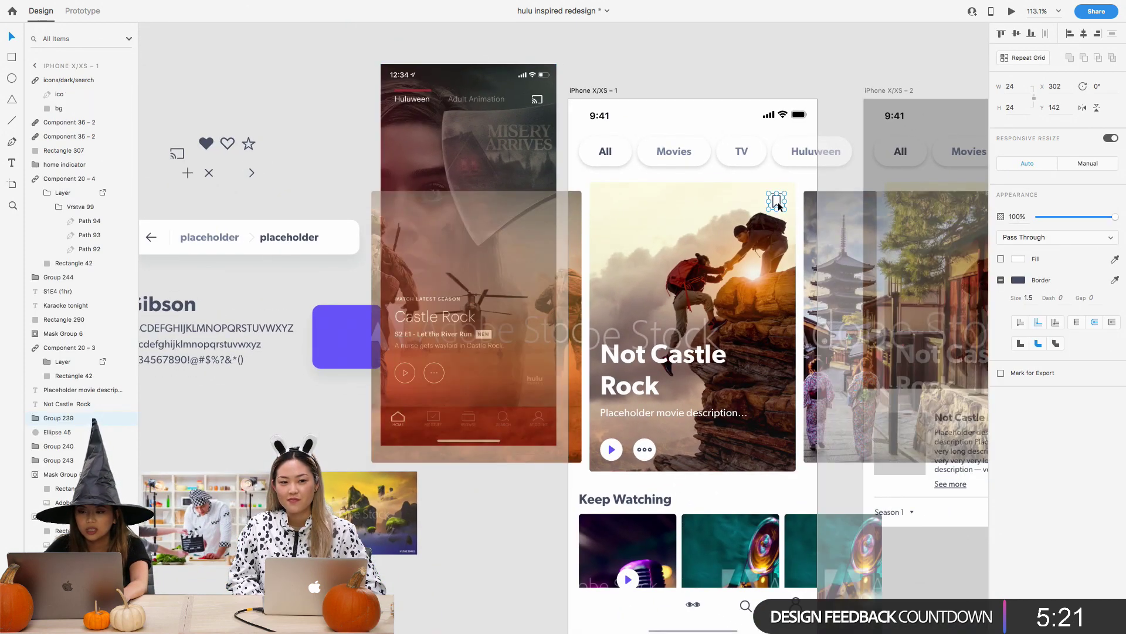
drag(778, 205, 645, 608)
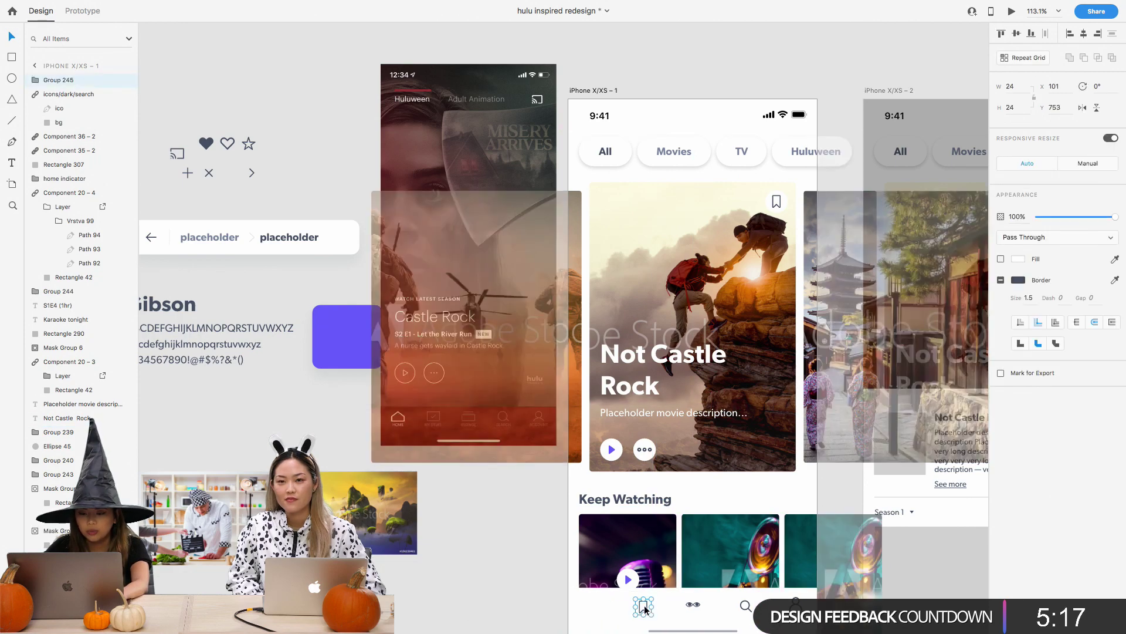
scroll(584, 599, right, 2)
scroll(584, 598, down, 1)
scroll(583, 595, up, 3)
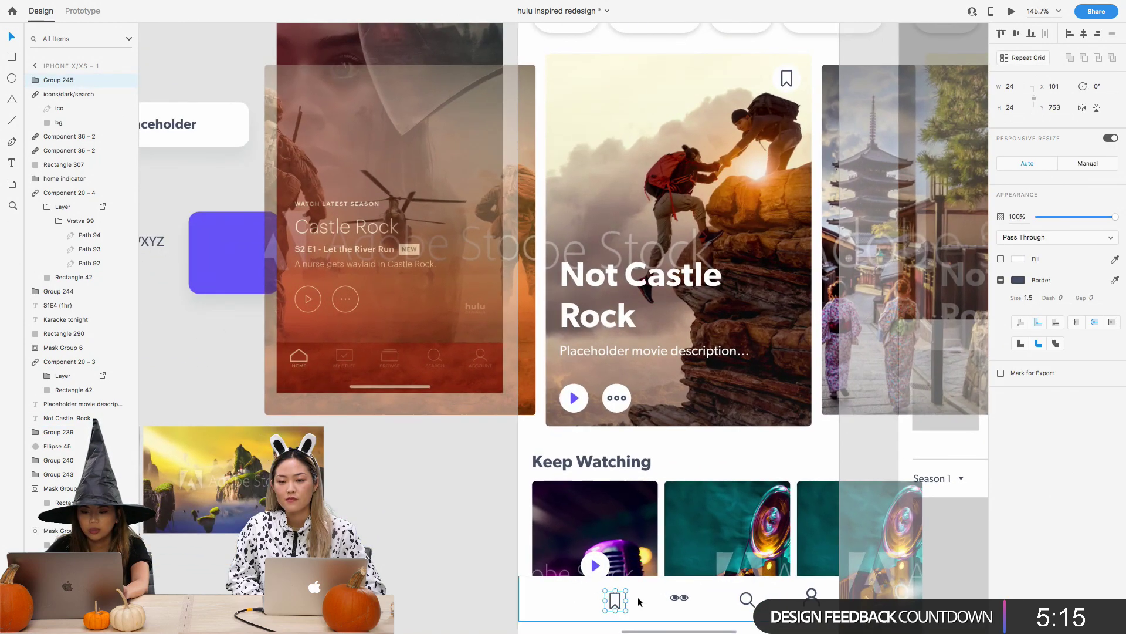
drag(615, 603, 614, 599)
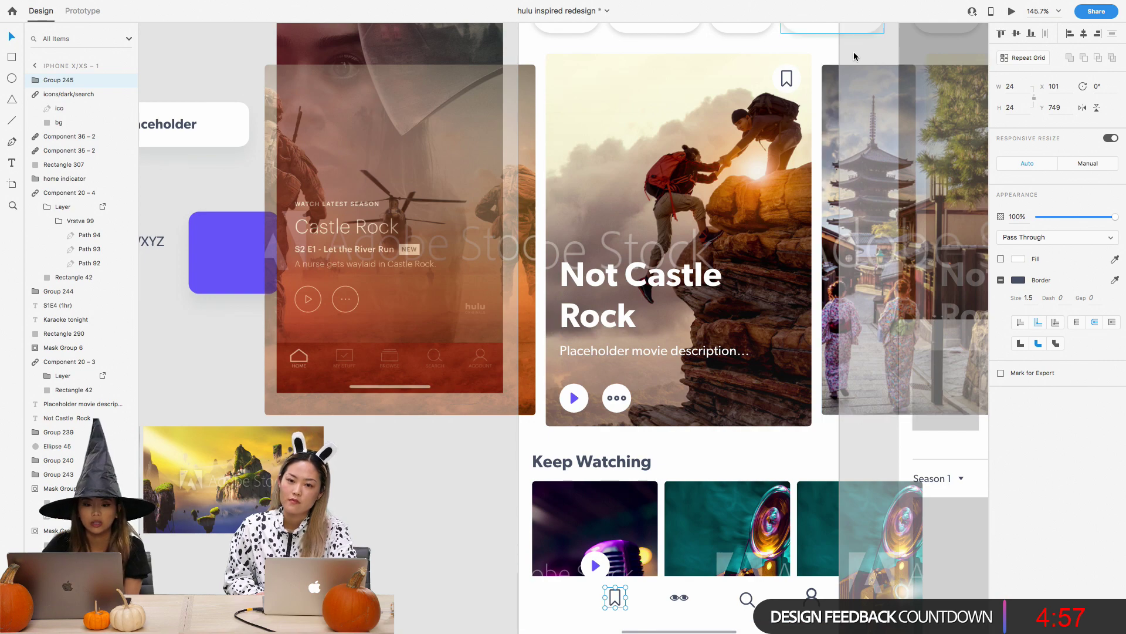
click(509, 443)
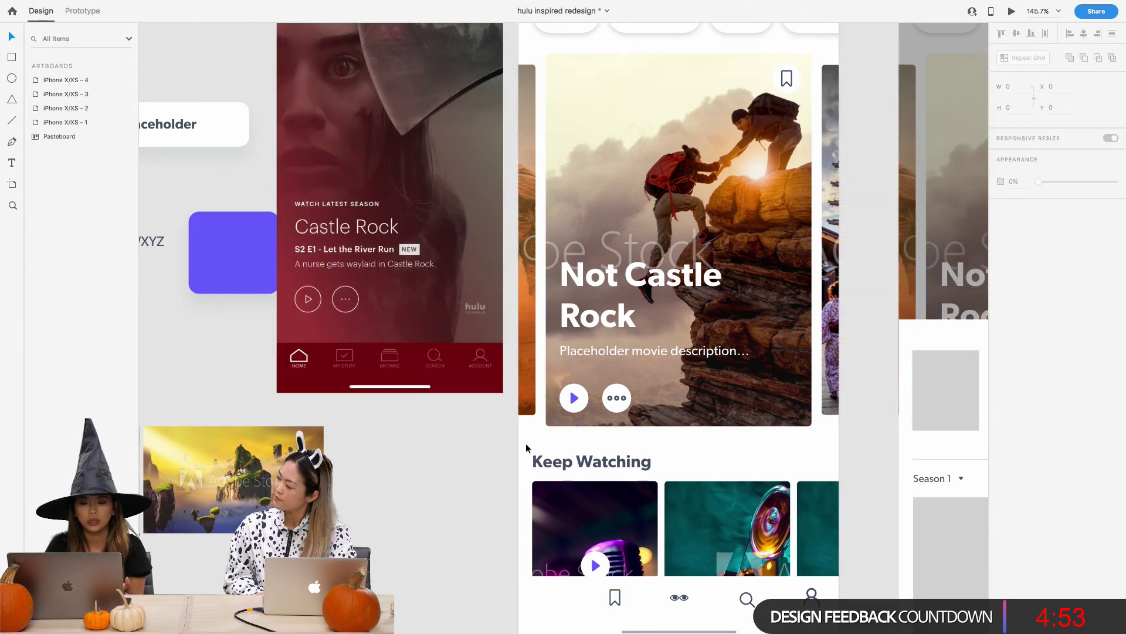
Compare the existing app's bottom navigation with the new icon bar on iPhone X/XS – 1
scroll(525, 445, up, 3)
scroll(525, 444, left, 3)
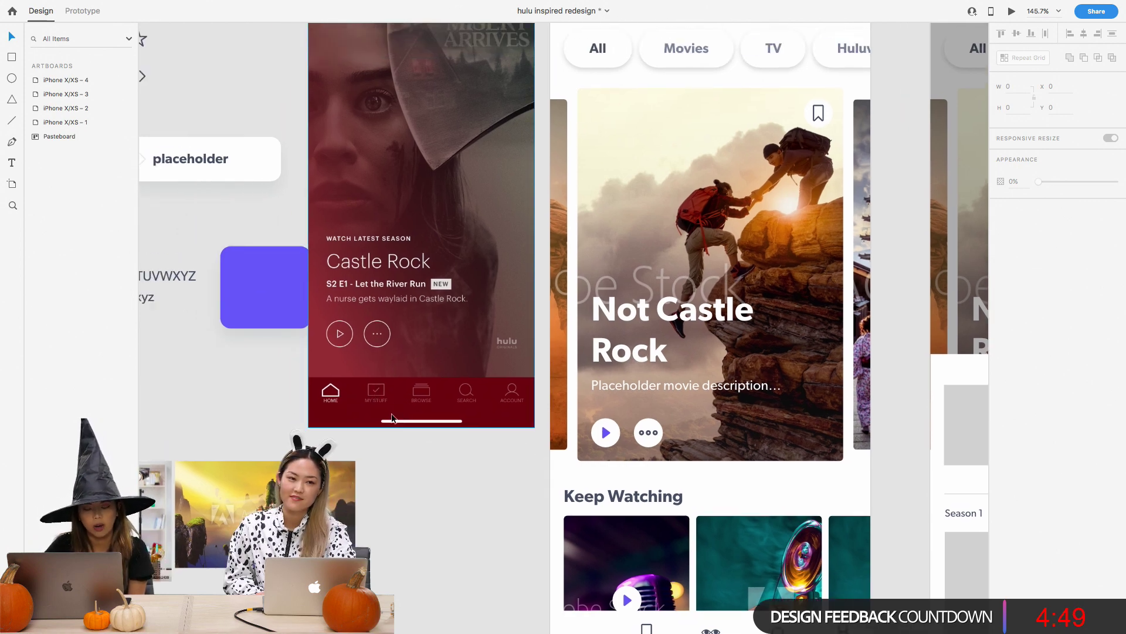
scroll(392, 417, down, 3)
scroll(392, 417, left, 2)
scroll(392, 417, down, 2)
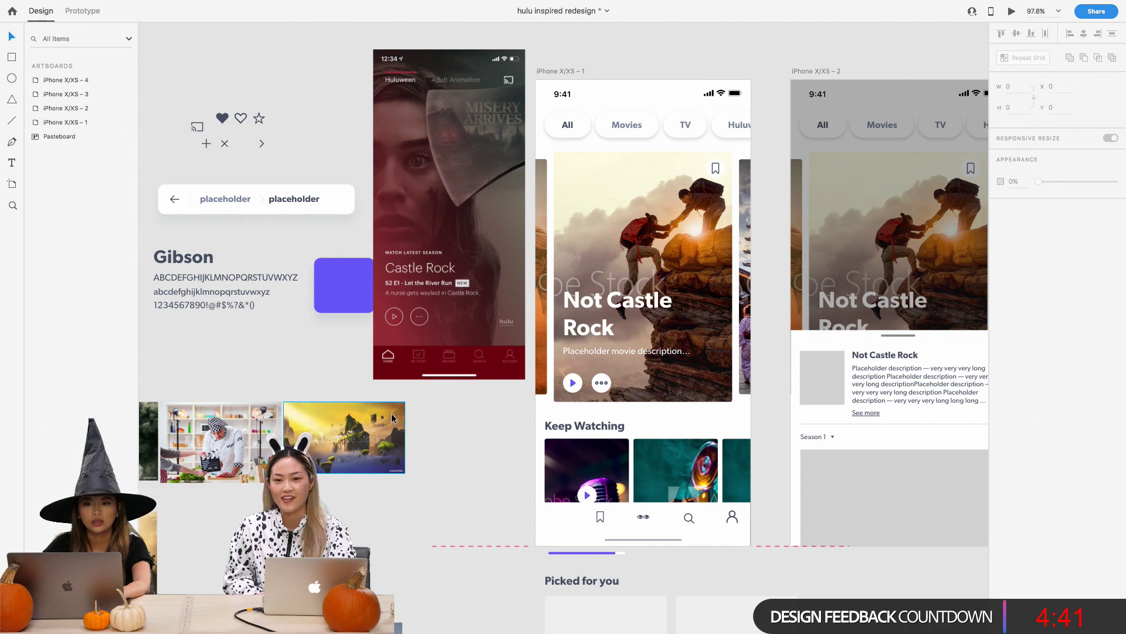
scroll(444, 461, down, 3)
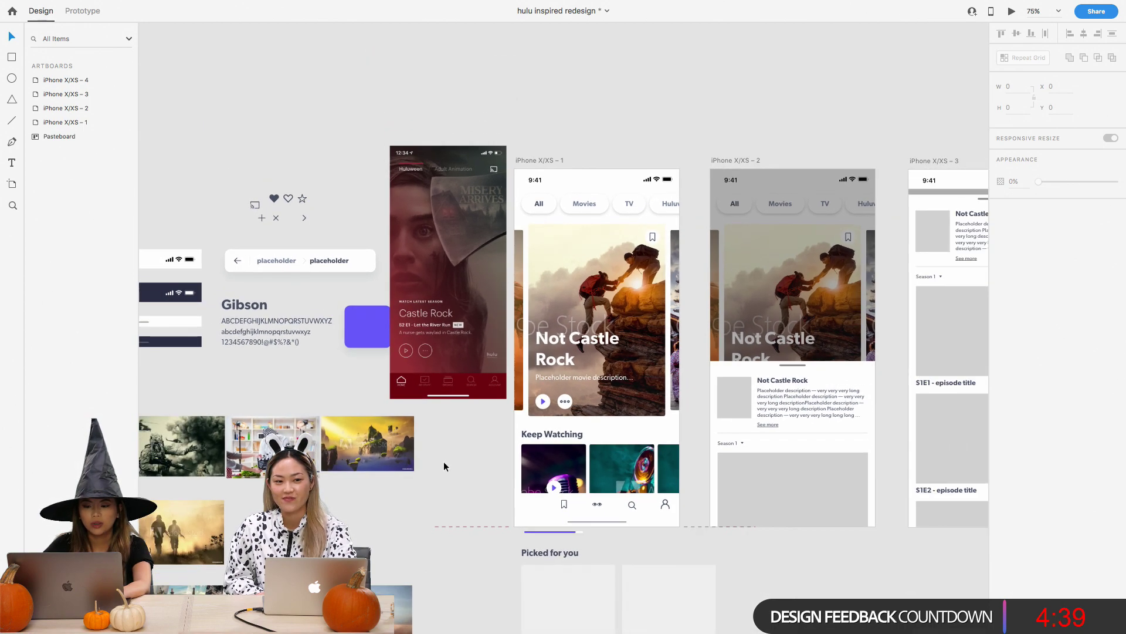
scroll(561, 473, down, 2)
scroll(561, 473, up, 5)
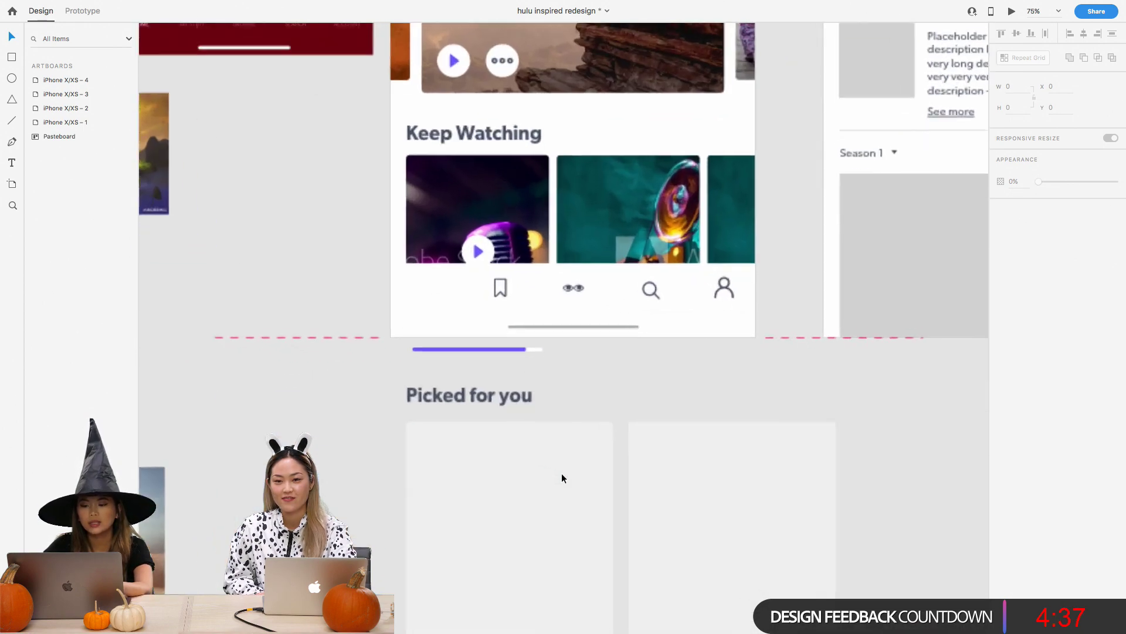
scroll(561, 473, up, 2)
Align the bookmark, eyes, search and person icons in the bottom bar along their vertical middle
click(484, 356)
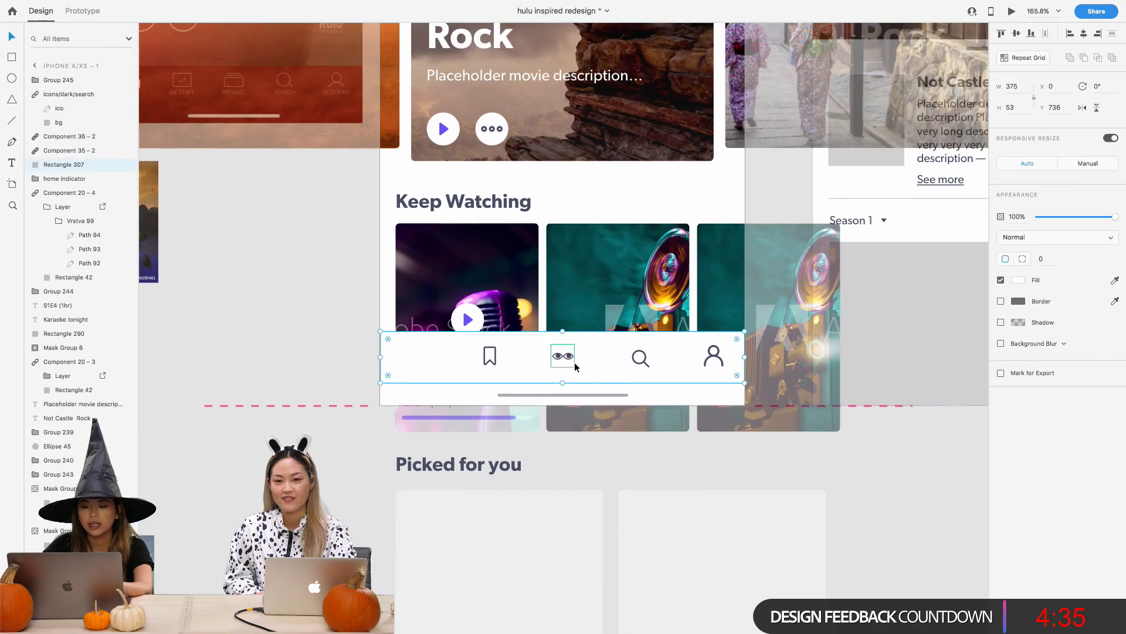
click(688, 460)
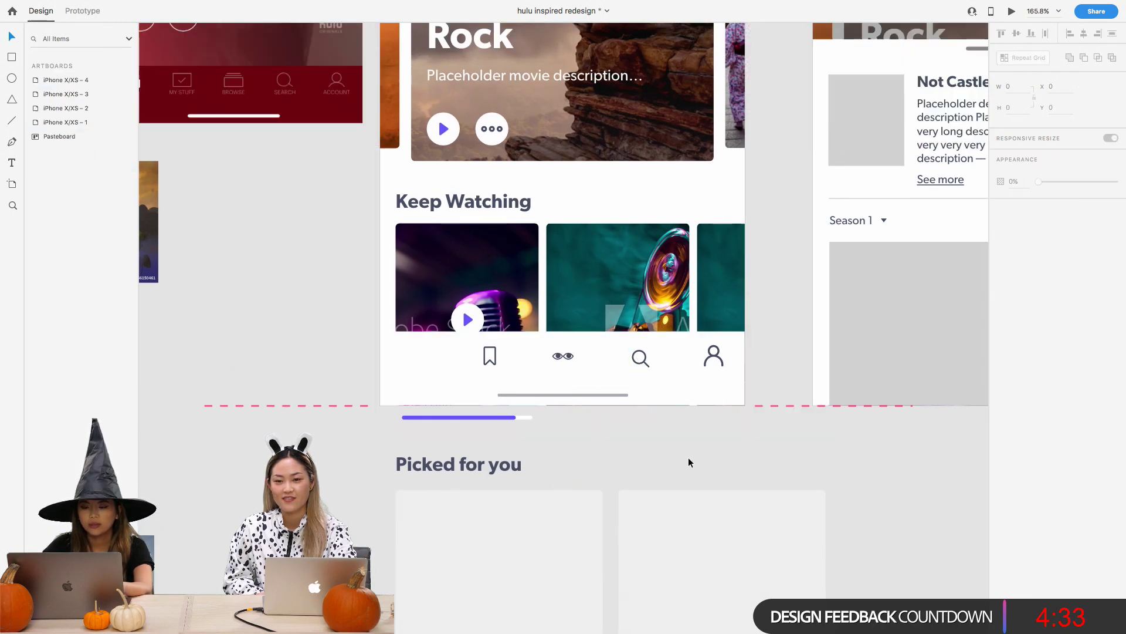
double_click(566, 358)
click(567, 359)
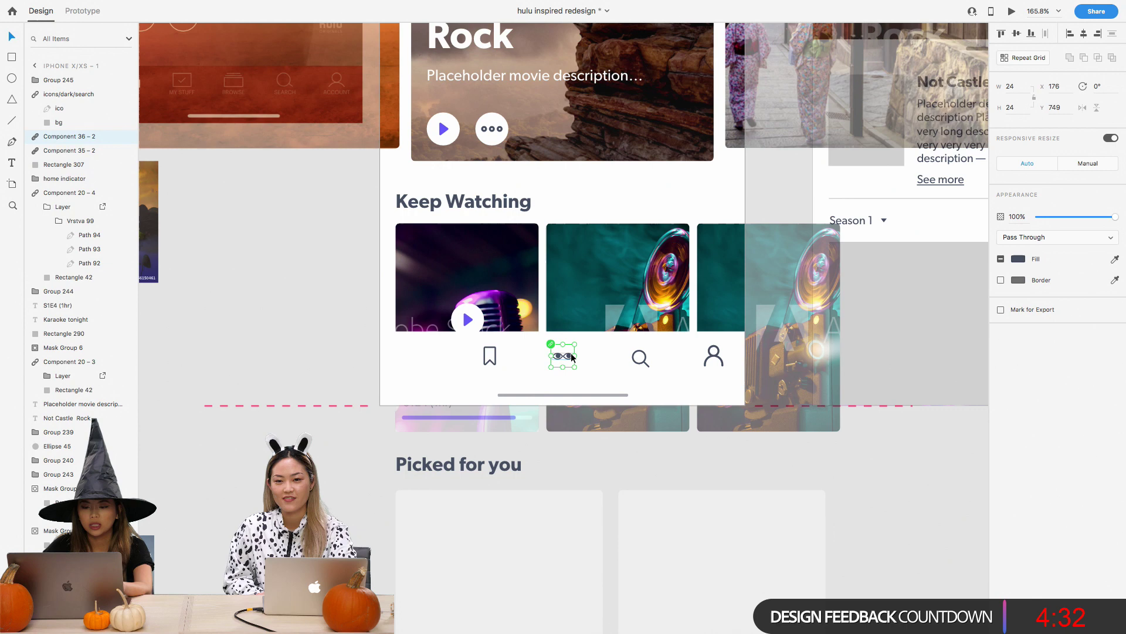
shift+click(490, 355)
shift+click(641, 357)
shift+click(719, 363)
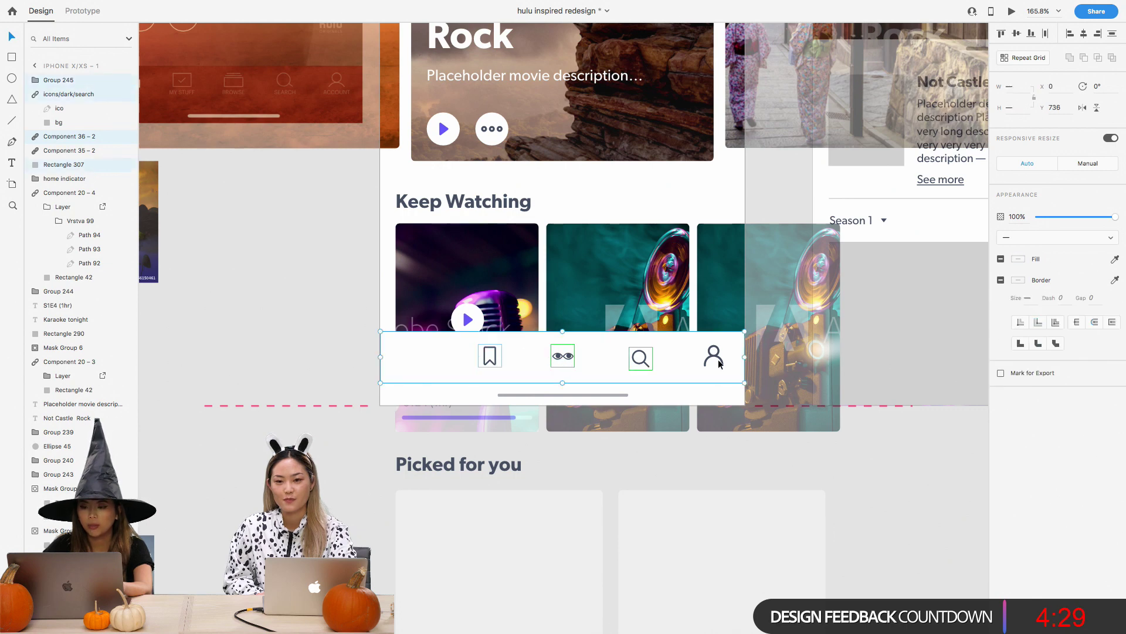
shift+click(721, 360)
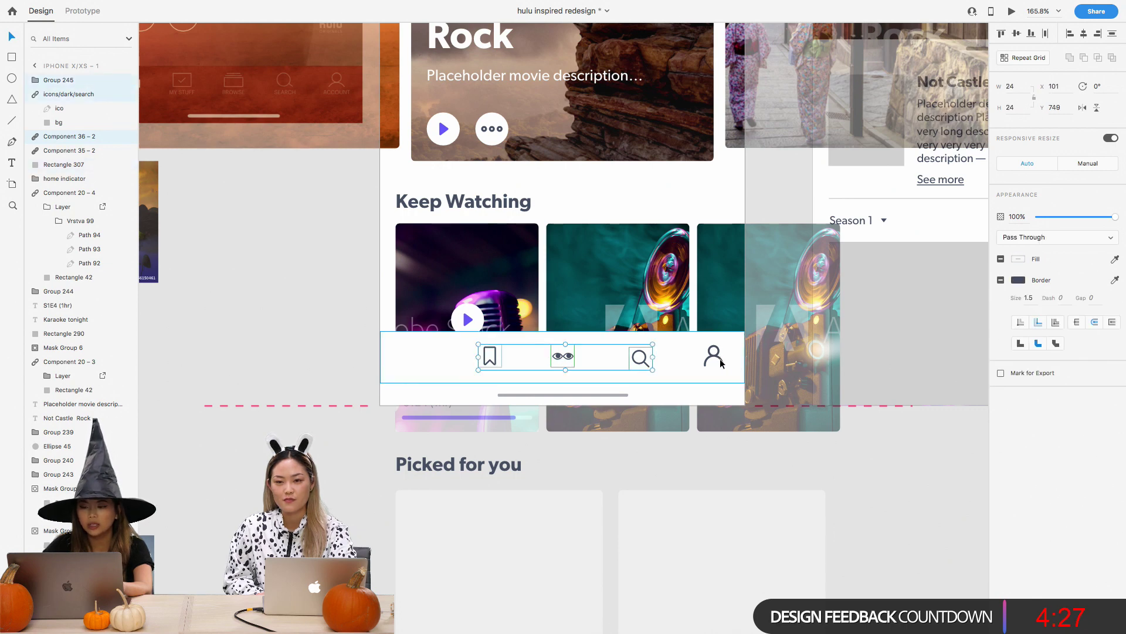
shift+click(718, 359)
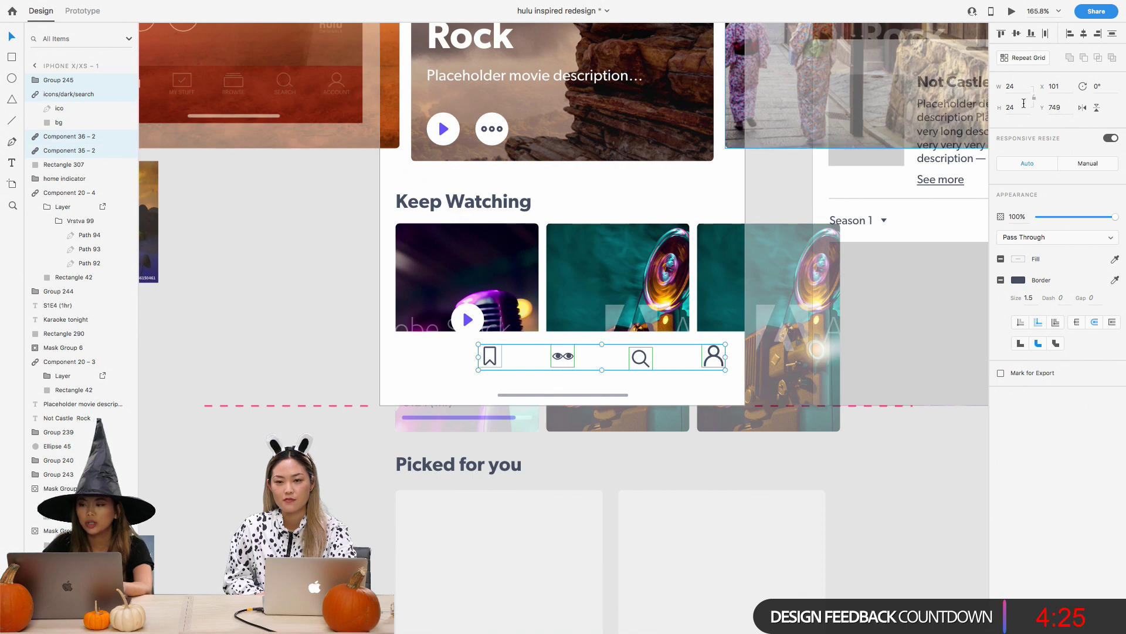
click(1017, 35)
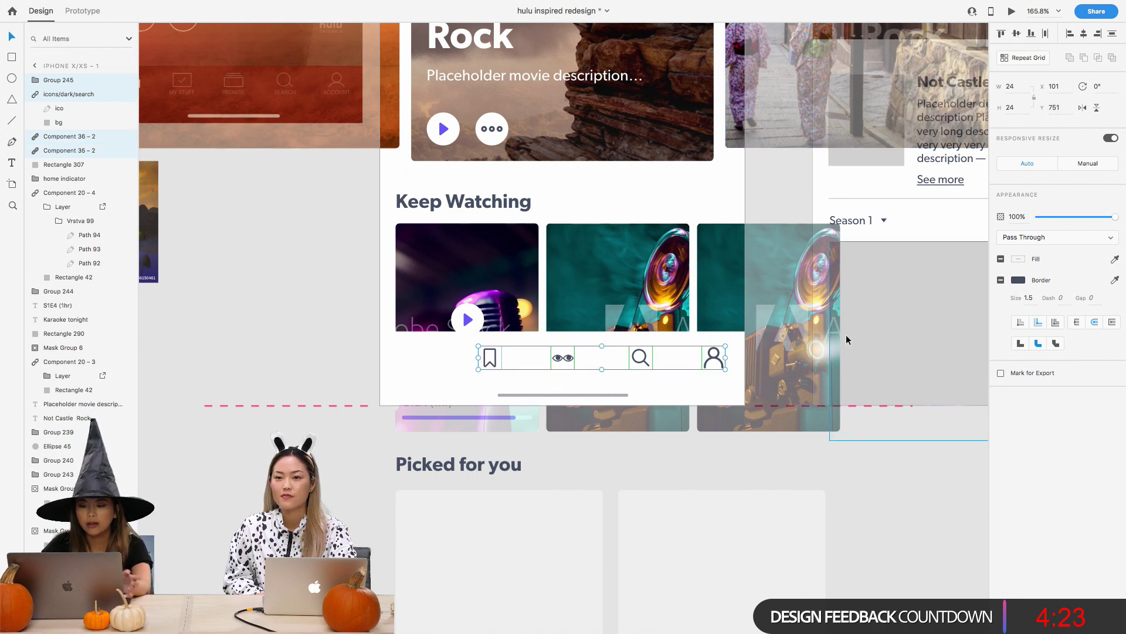
scroll(614, 464, up, 3)
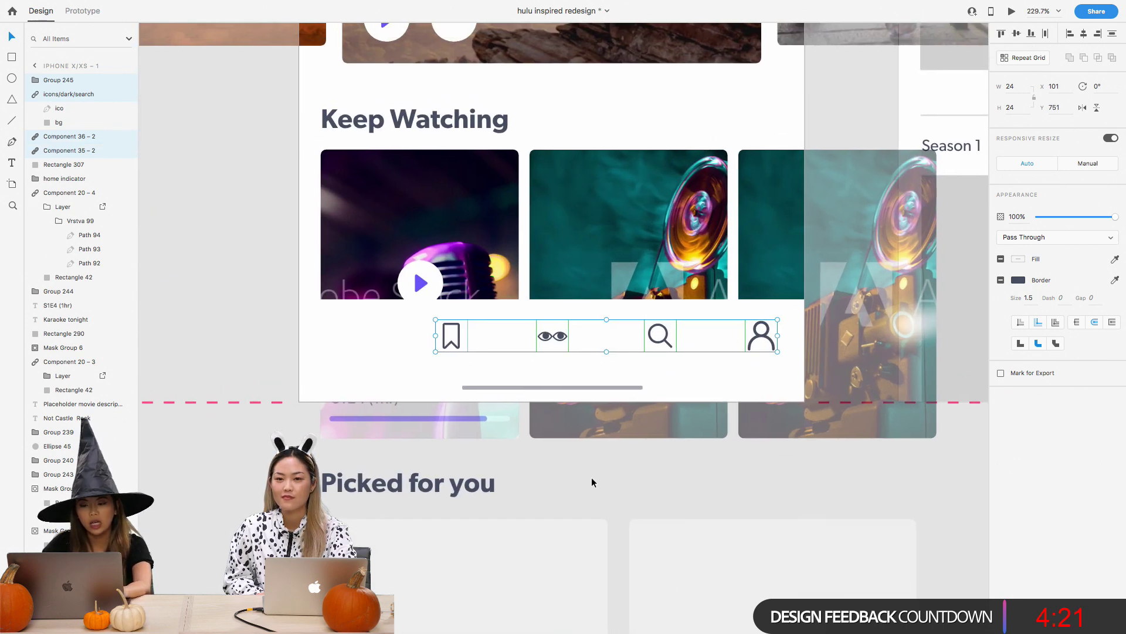
click(618, 441)
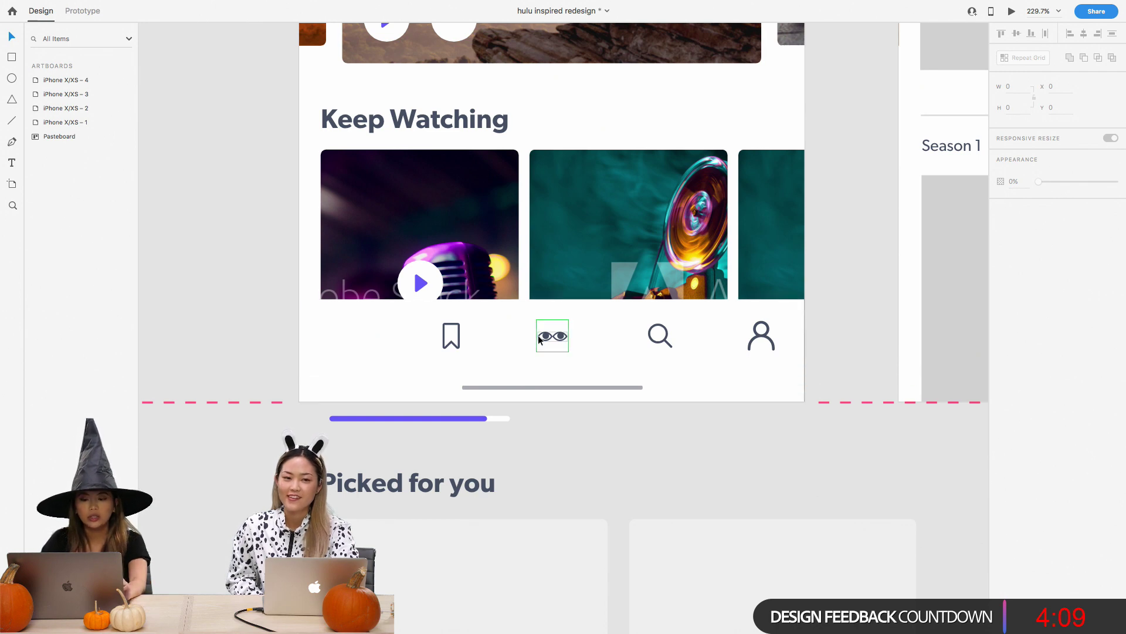
key(t)
click(529, 365)
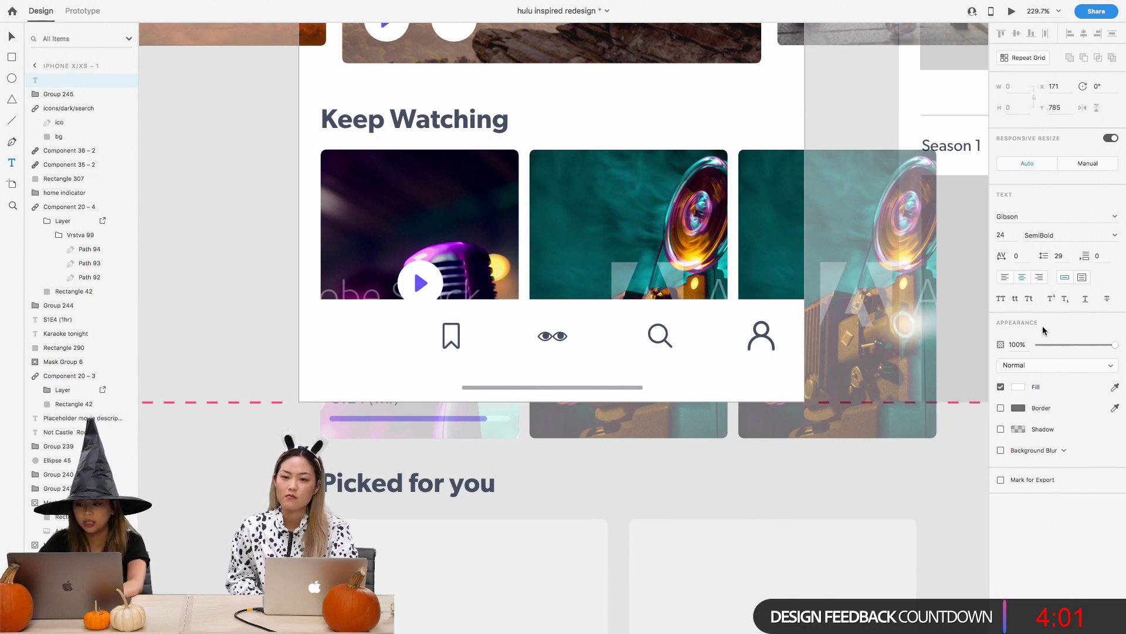
click(1019, 389)
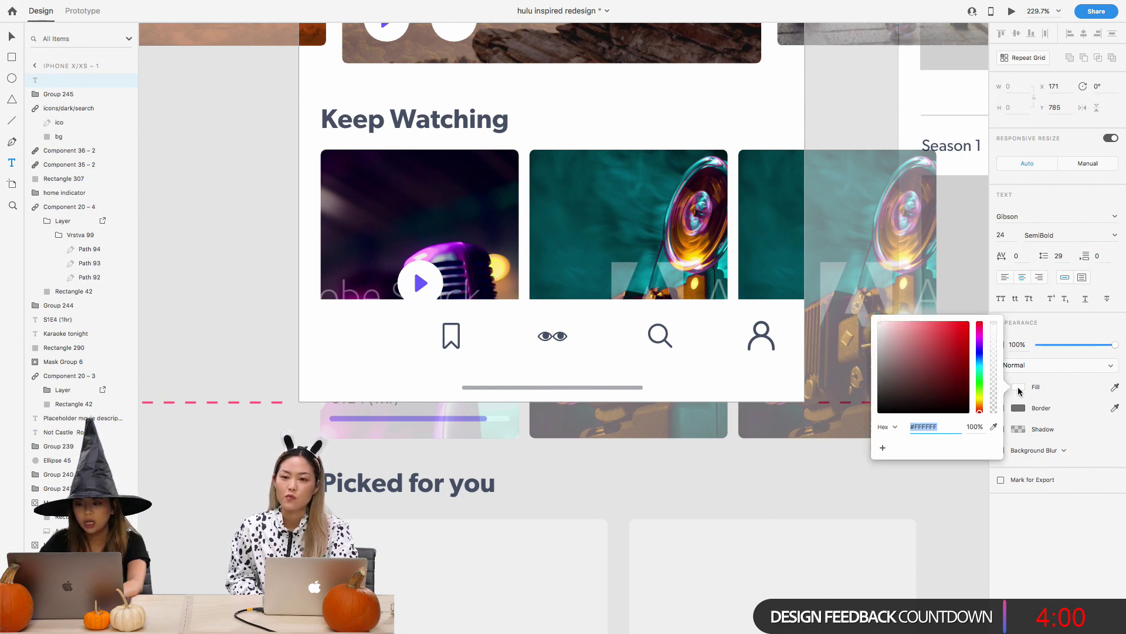
click(994, 428)
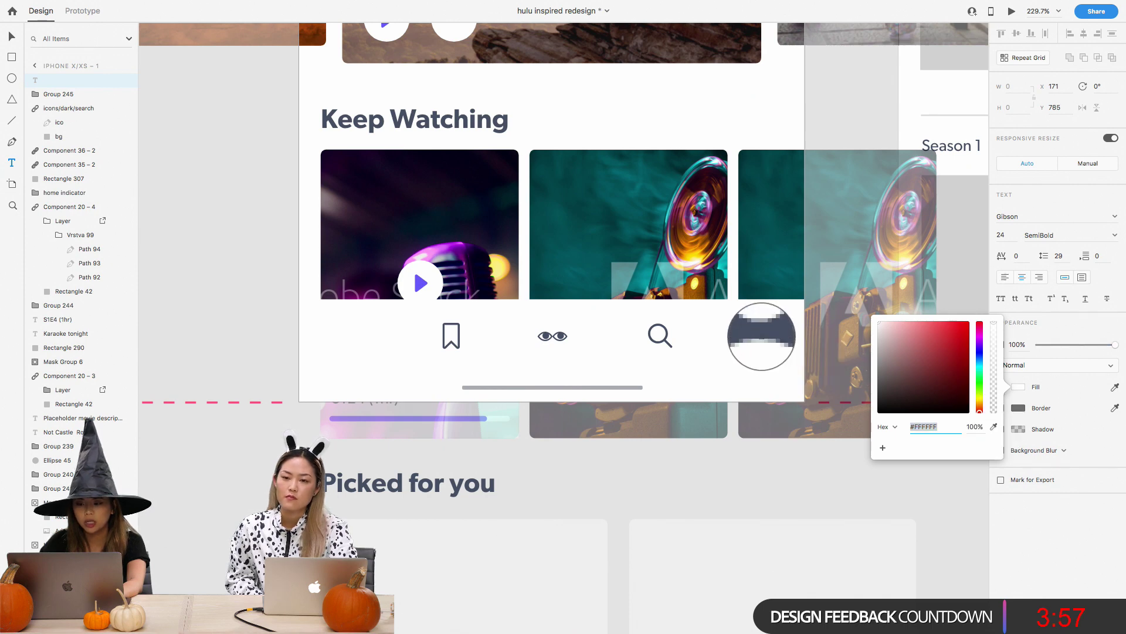
click(761, 335)
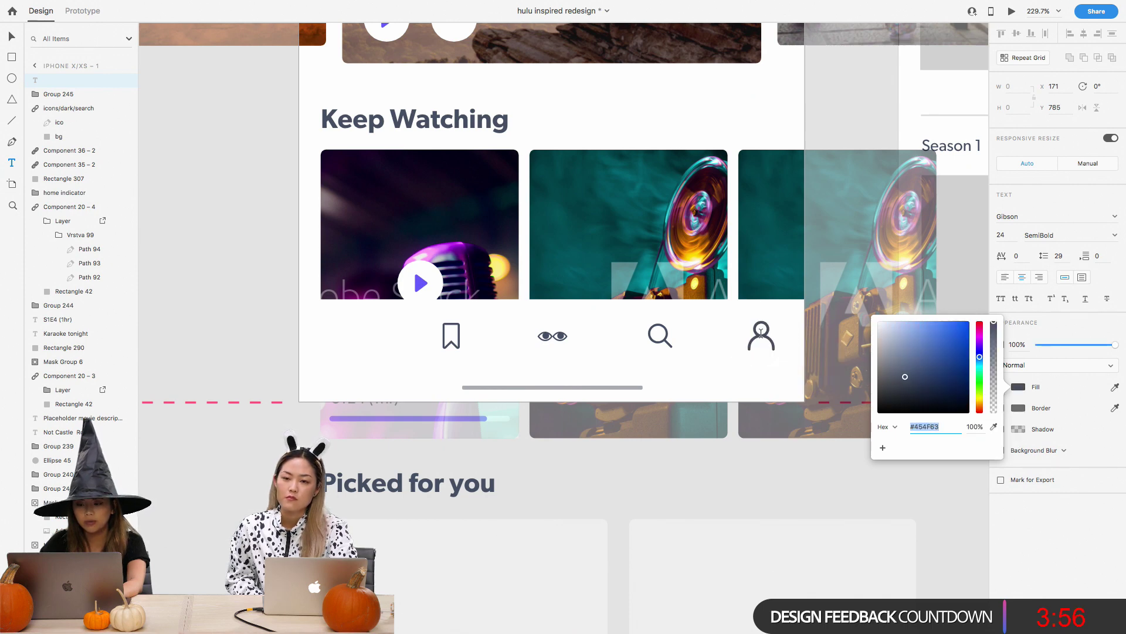
click(661, 493)
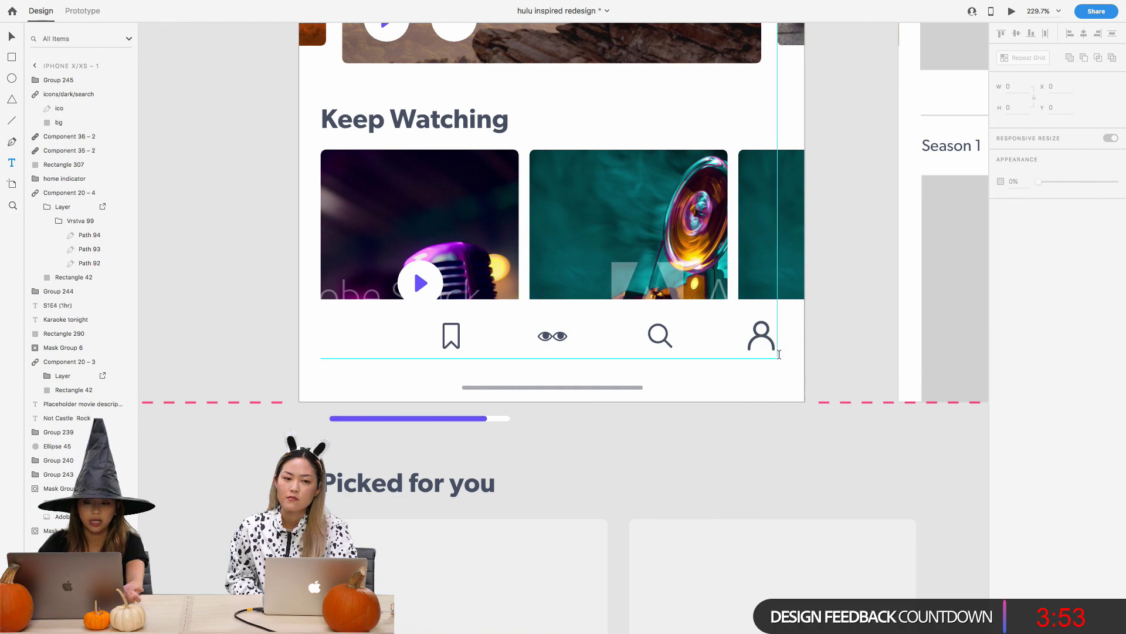
Compare the home screen's category chips, Not Castle Rock card and bottom icon bar with the existing app screenshot
scroll(779, 354, up, 10)
scroll(779, 354, down, 4)
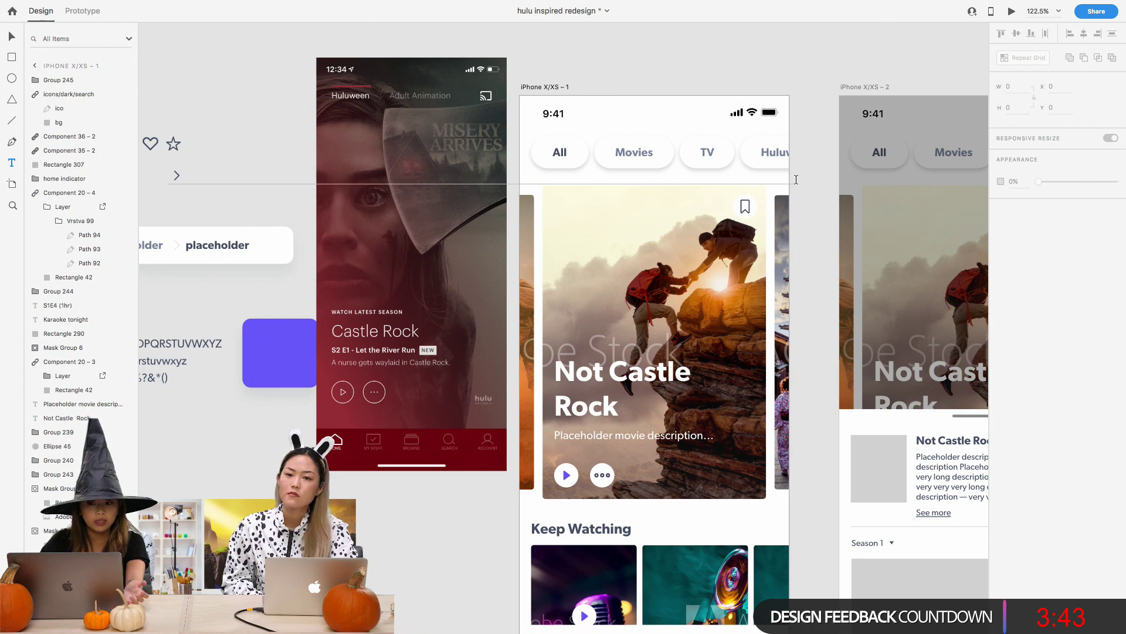
scroll(796, 180, down, 2)
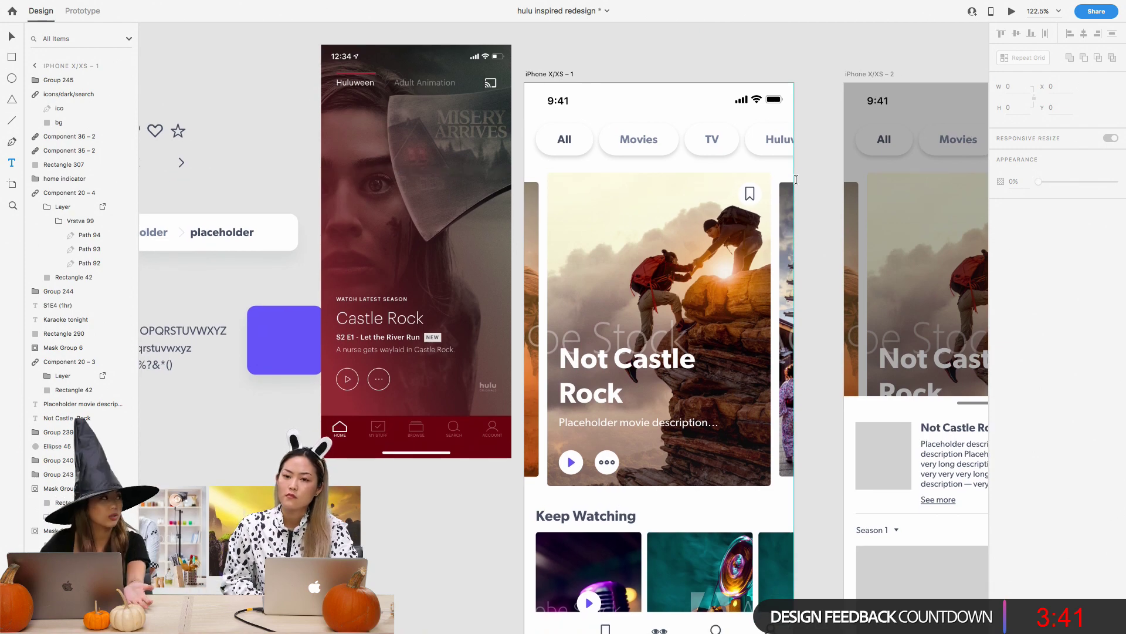
scroll(796, 180, down, 10)
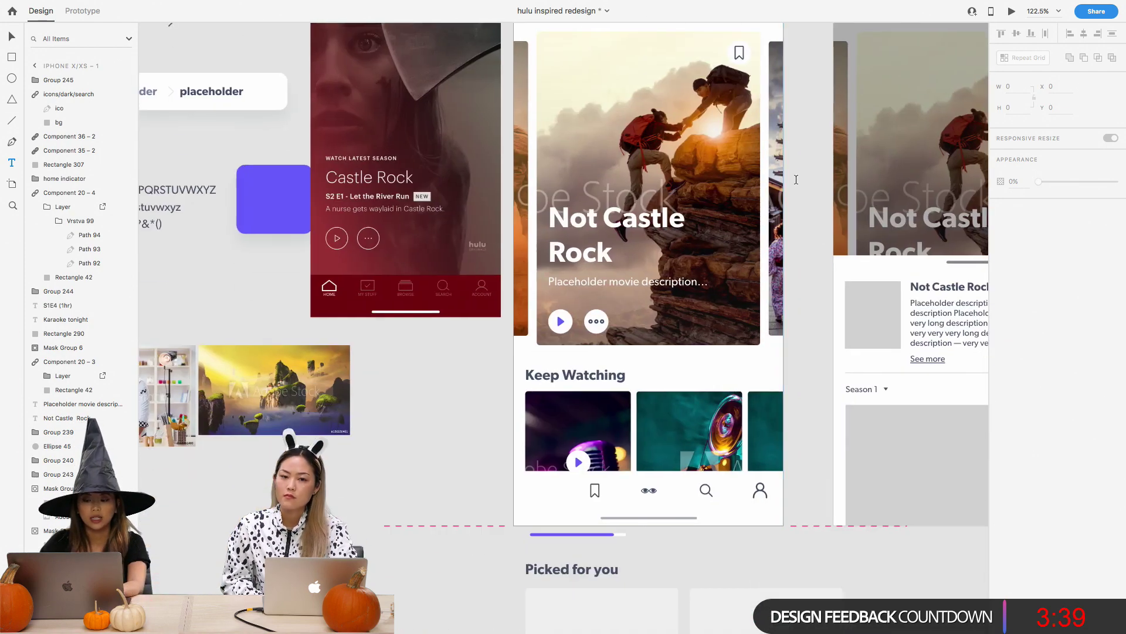
scroll(806, 383, up, 5)
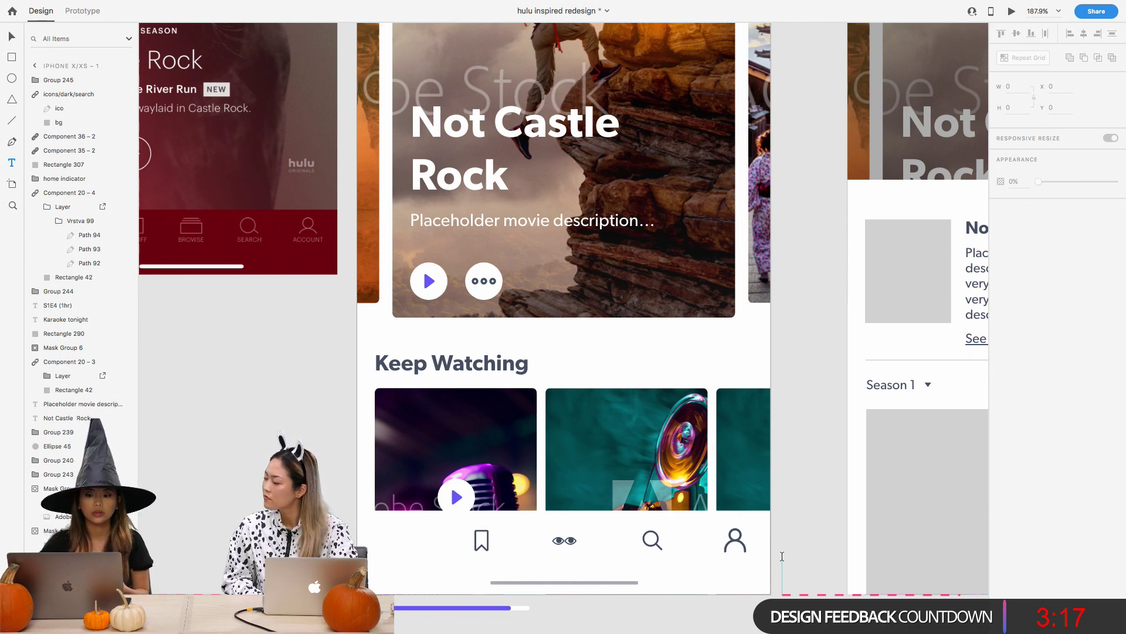
scroll(782, 556, down, 5)
scroll(783, 500, right, 1)
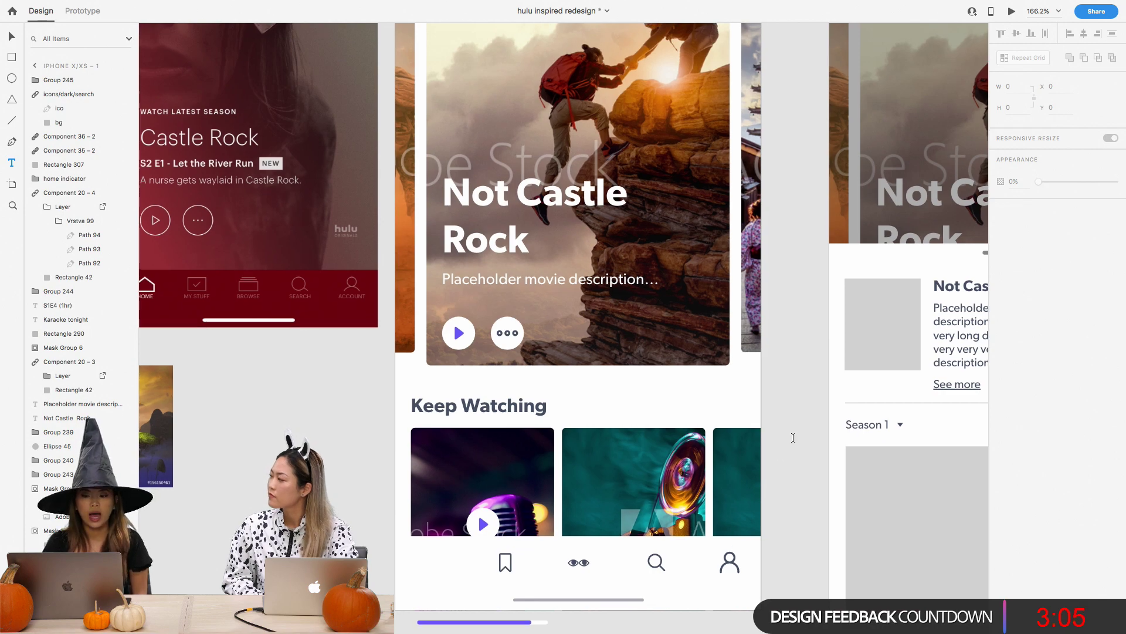
scroll(793, 438, up, 2)
scroll(793, 437, down, 5)
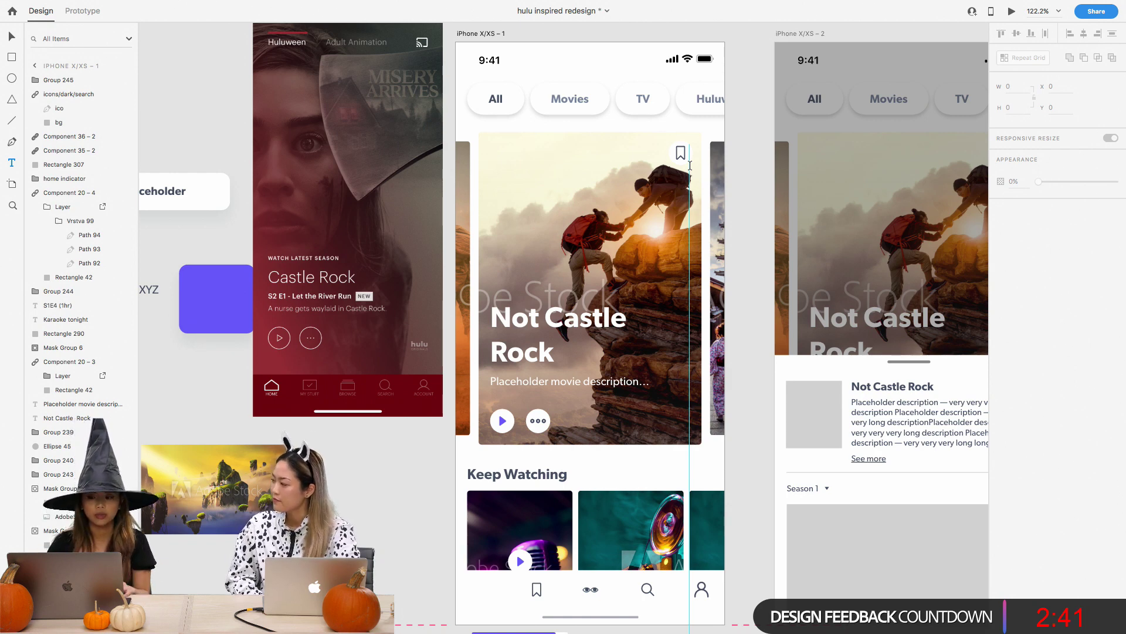
scroll(690, 166, down, 3)
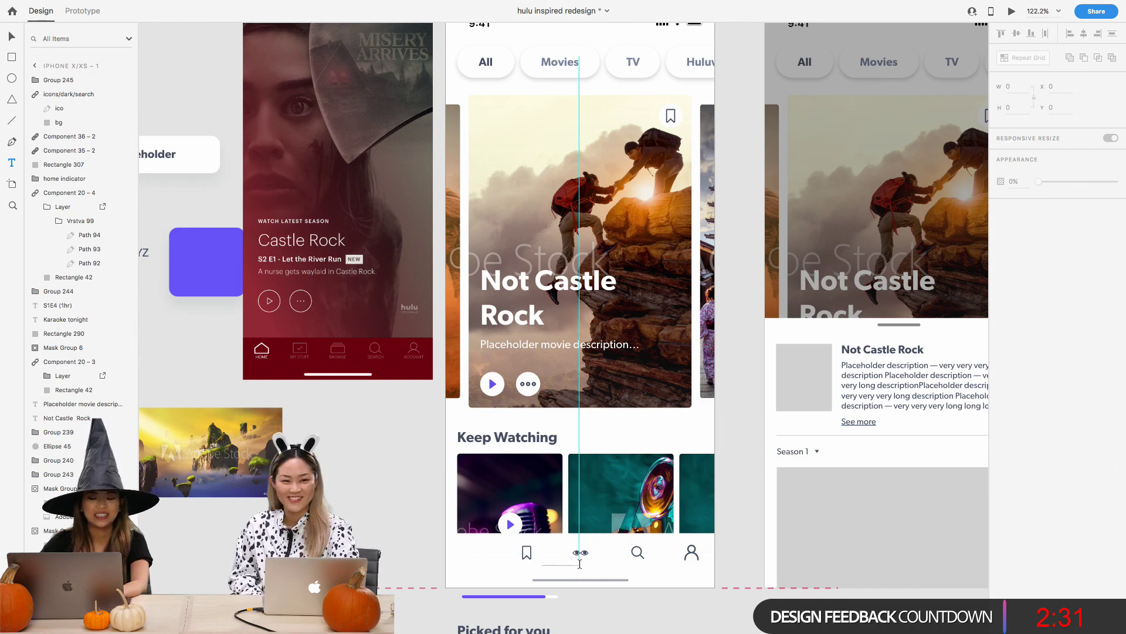
scroll(579, 561, down, 2)
scroll(581, 563, up, 3)
scroll(598, 545, up, 3)
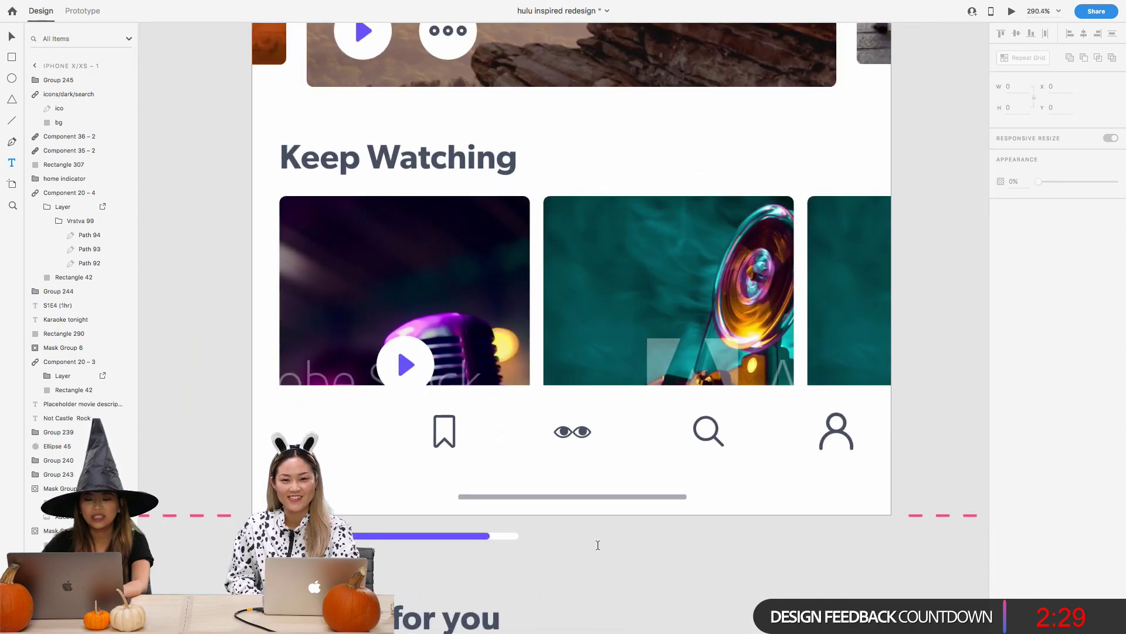
click(566, 556)
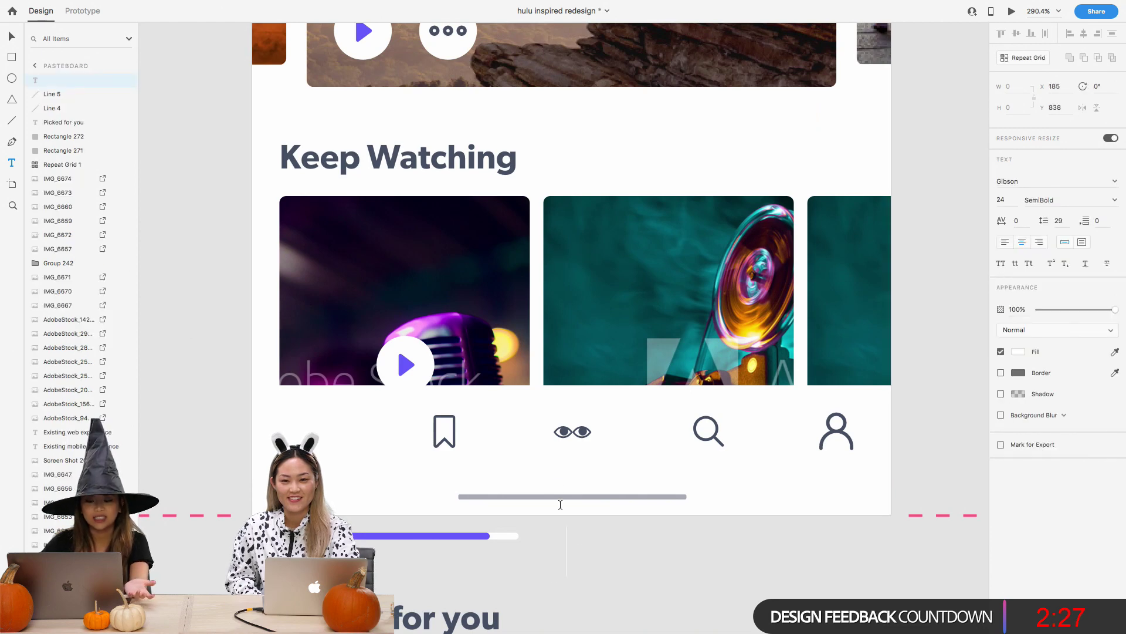
click(549, 465)
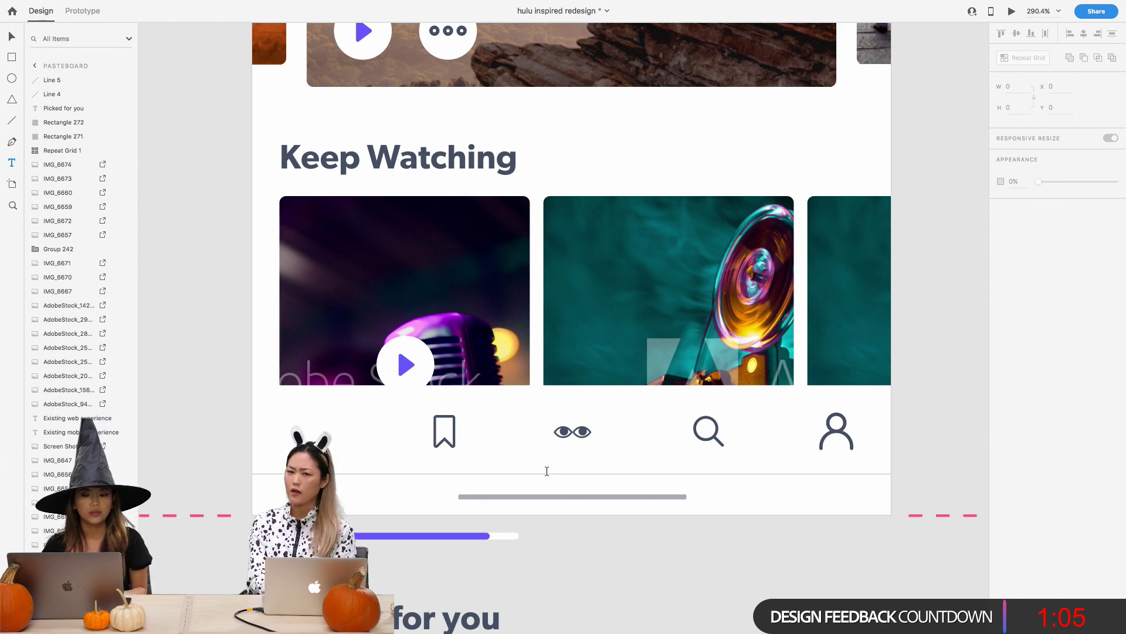
Review the bottom icon bar in context of the whole home screen and the neighbouring iPhone X/XS – 2 and 3 screens
scroll(547, 471, down, 3)
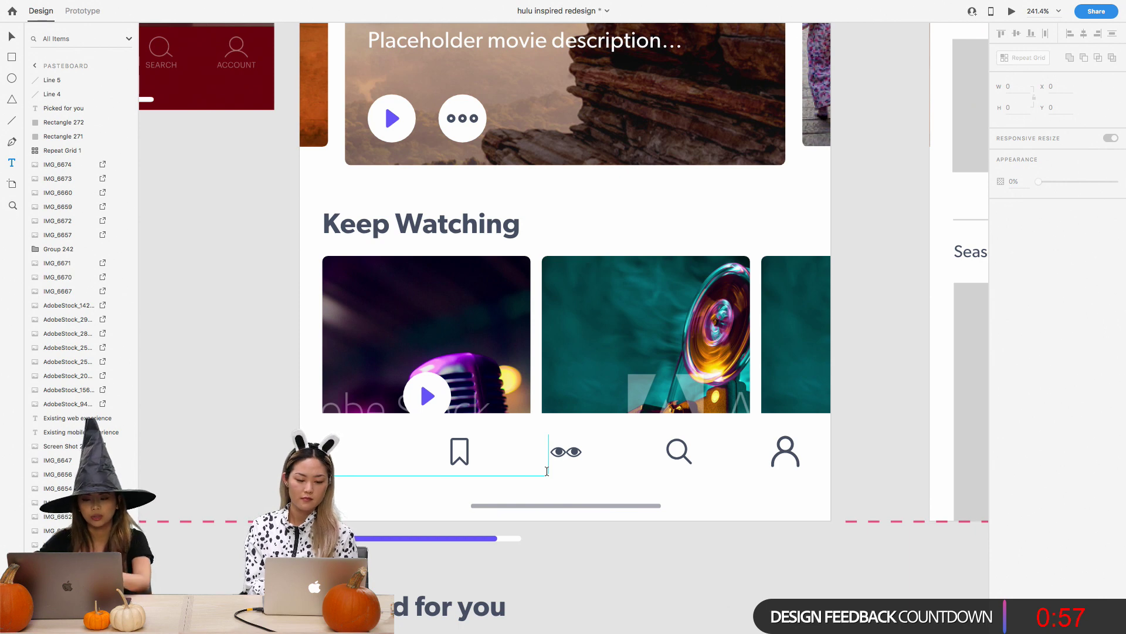
scroll(547, 471, down, 5)
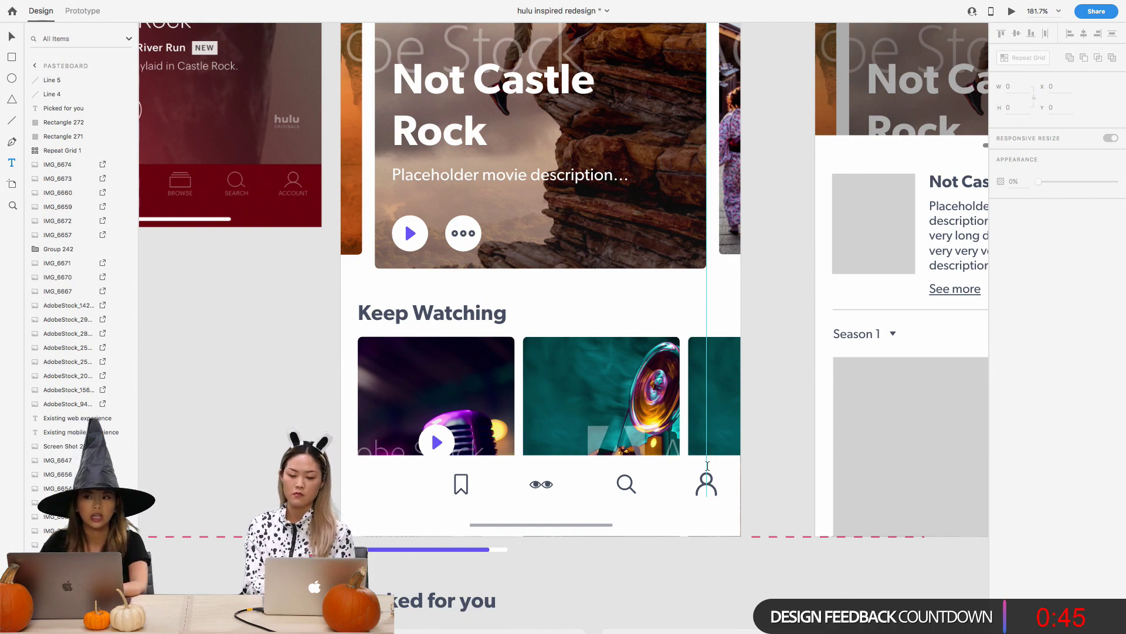
scroll(707, 465, down, 3)
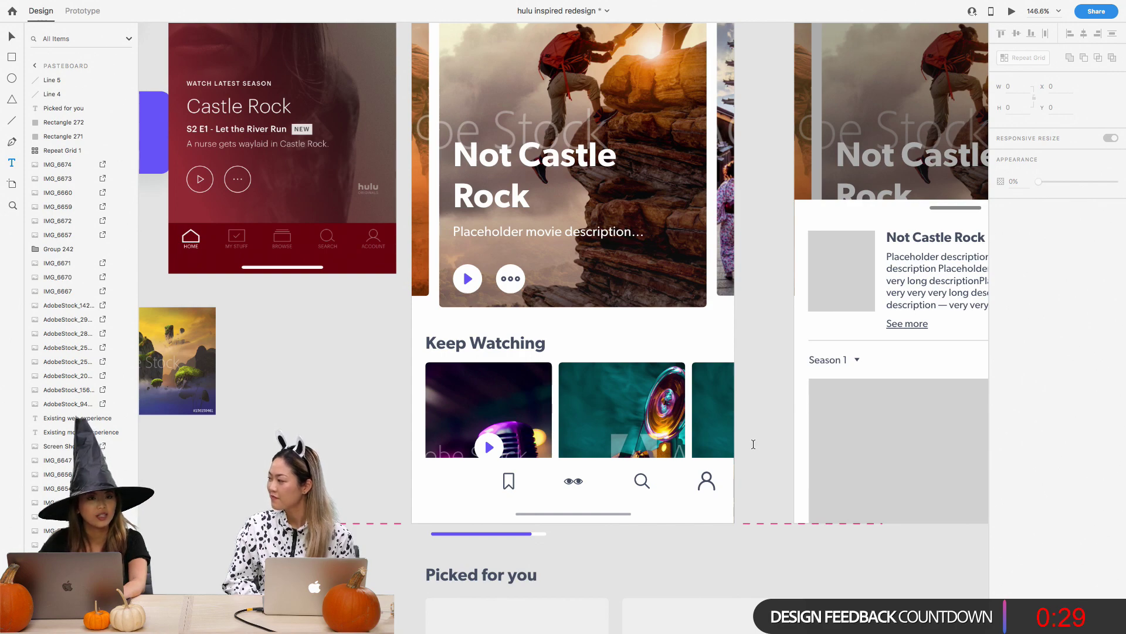
scroll(753, 444, down, 5)
scroll(753, 444, right, 2)
scroll(753, 444, up, 1)
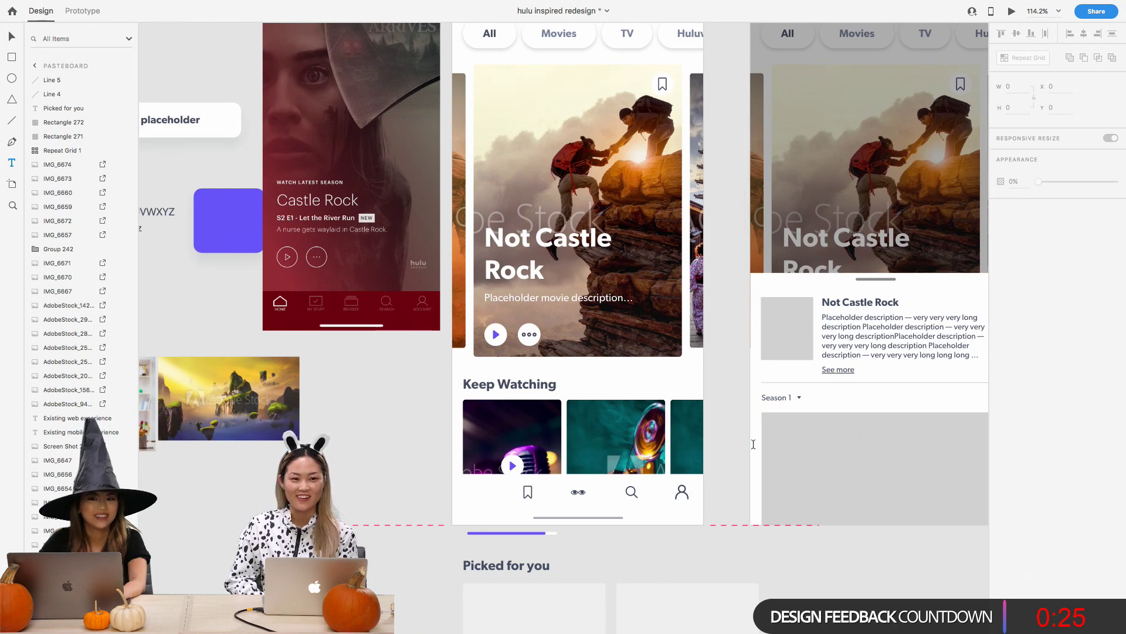
scroll(753, 444, right, 2)
scroll(753, 444, up, 1)
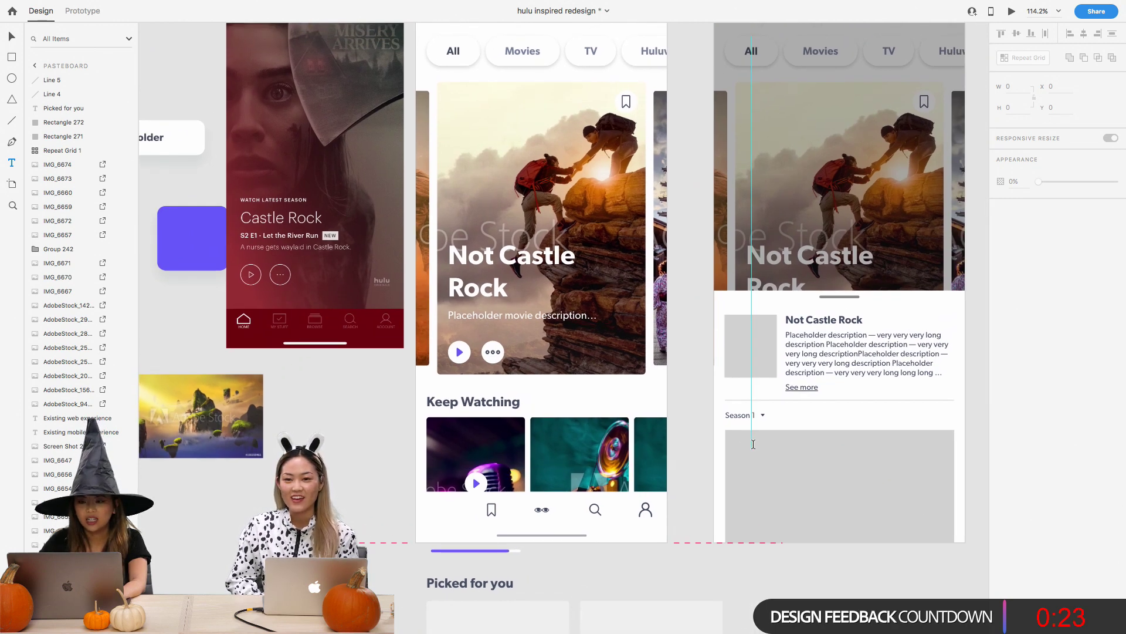
scroll(753, 444, right, 1)
scroll(753, 444, up, 1)
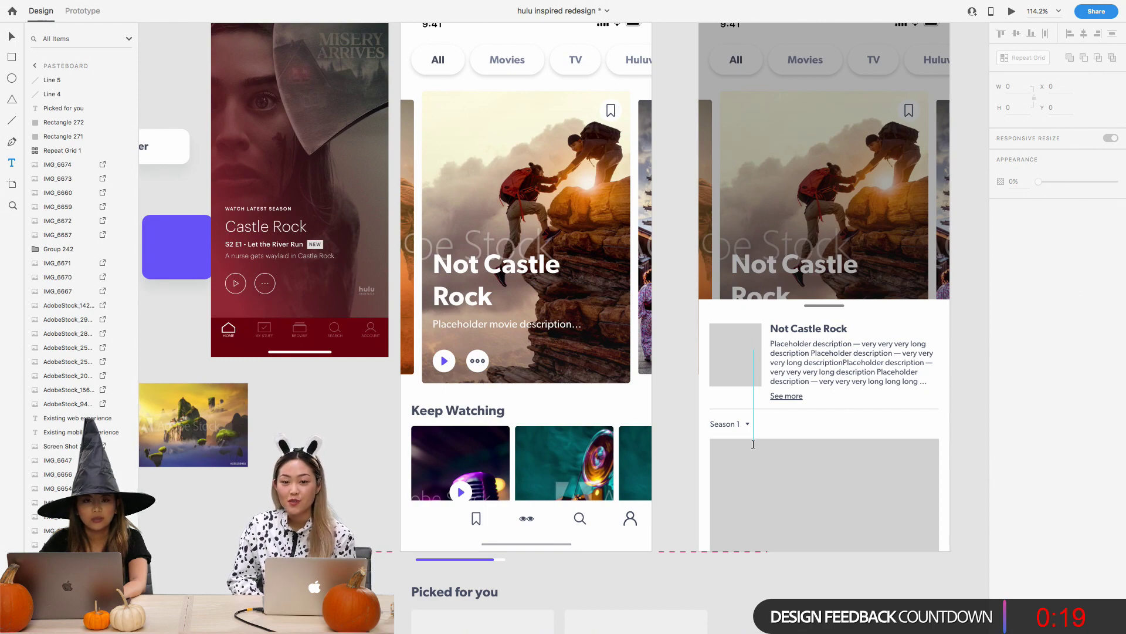
scroll(753, 444, down, 3)
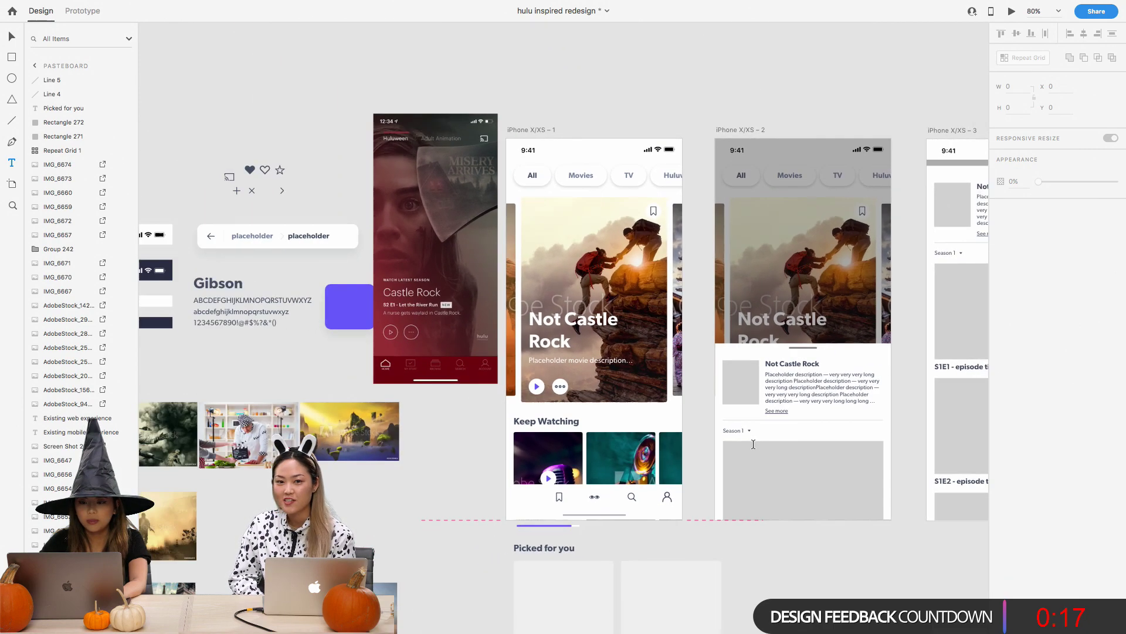
scroll(753, 444, right, 1)
scroll(753, 445, down, 1)
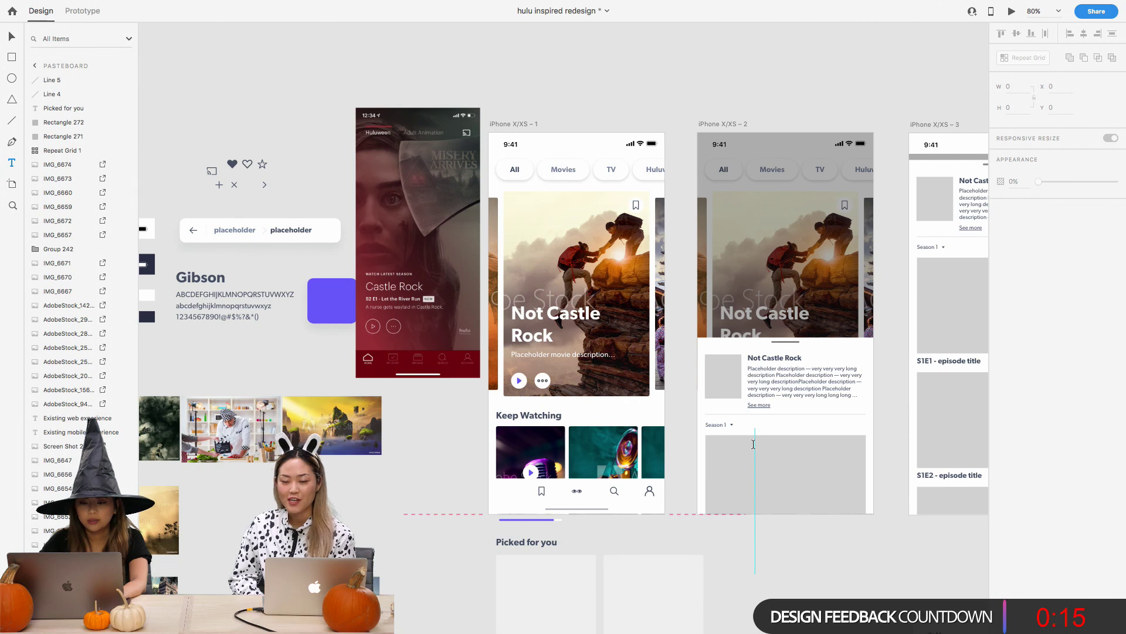
scroll(753, 444, down, 1)
scroll(753, 444, right, 1)
scroll(753, 444, down, 1)
scroll(754, 444, right, 1)
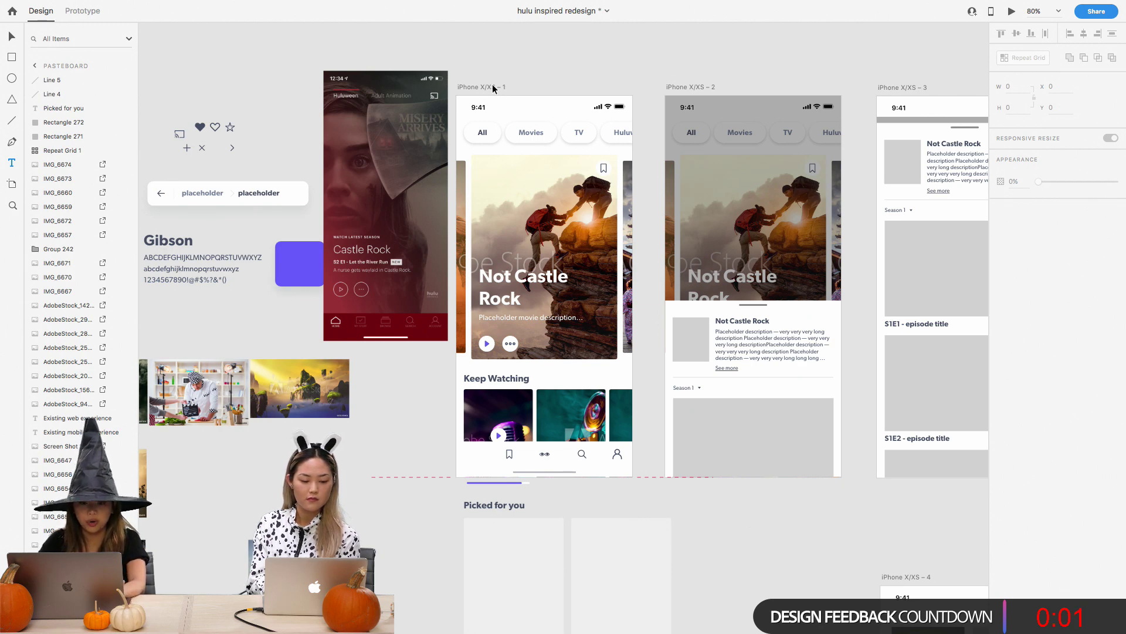
Extend the bottom edge of the iPhone X/XS – 1 artboard downward so it contains the Picked for you section
scroll(478, 88, up, 4)
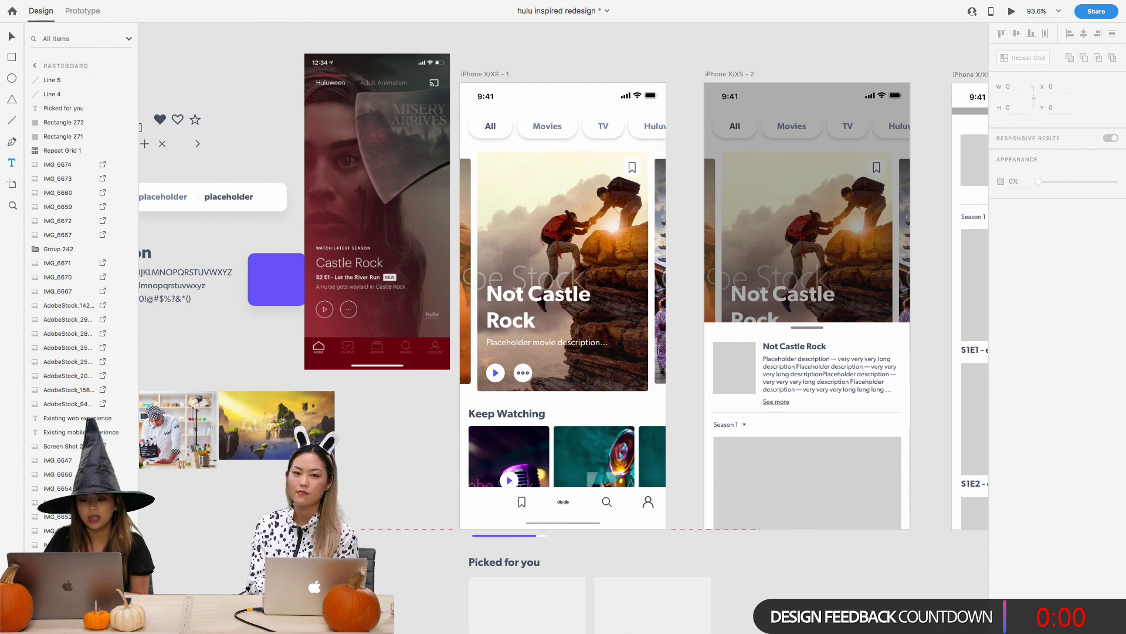
click(499, 76)
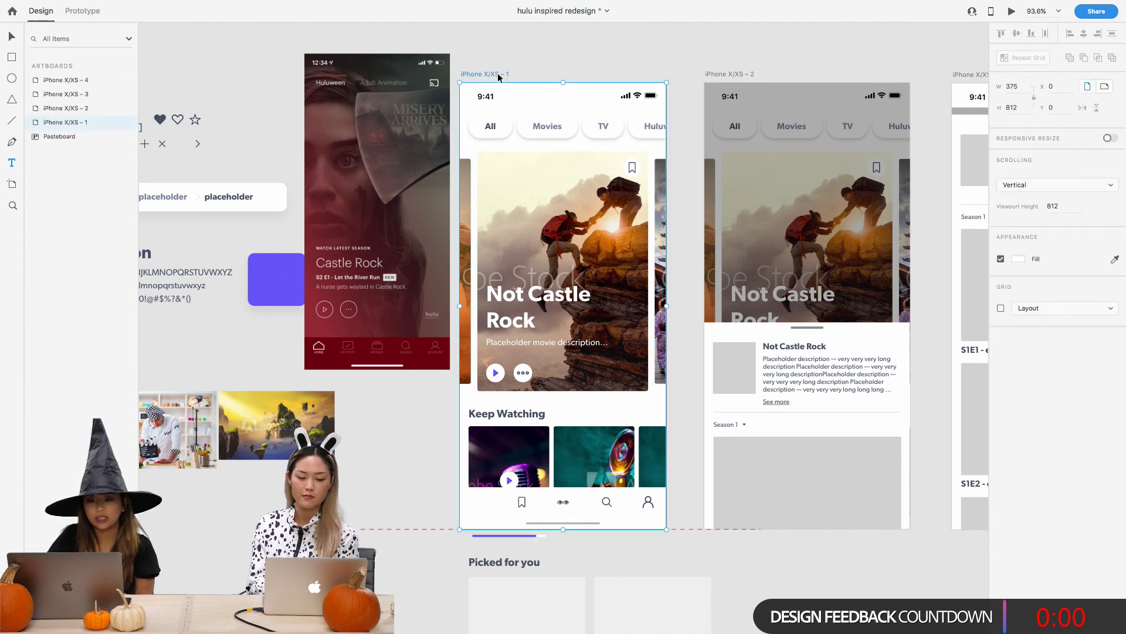
scroll(571, 463, down, 5)
scroll(570, 410, down, 3)
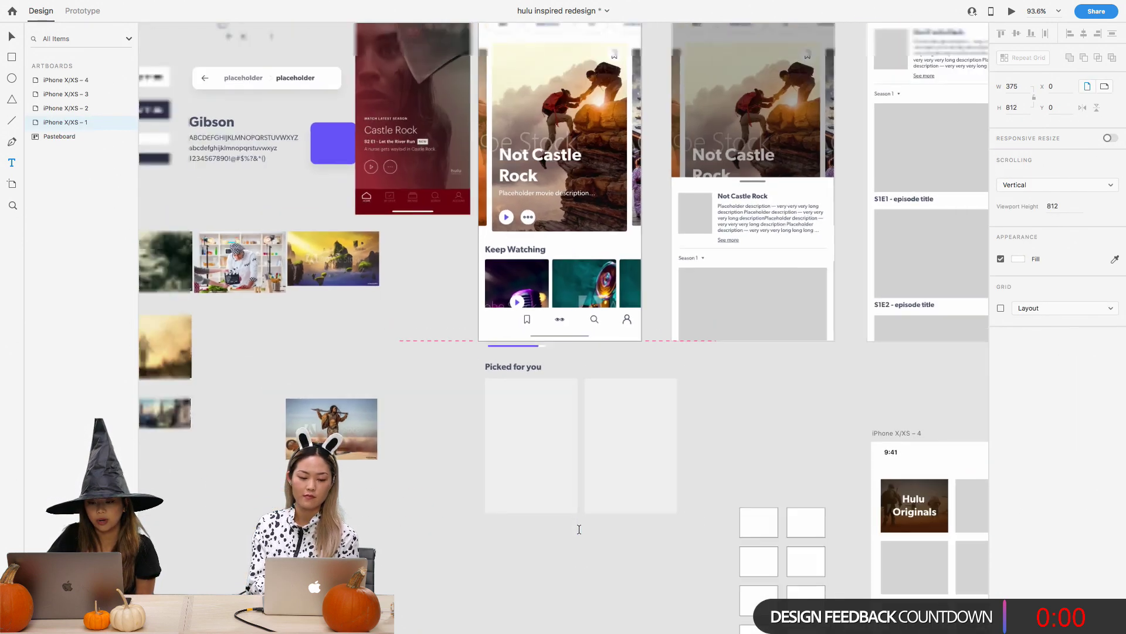
click(560, 342)
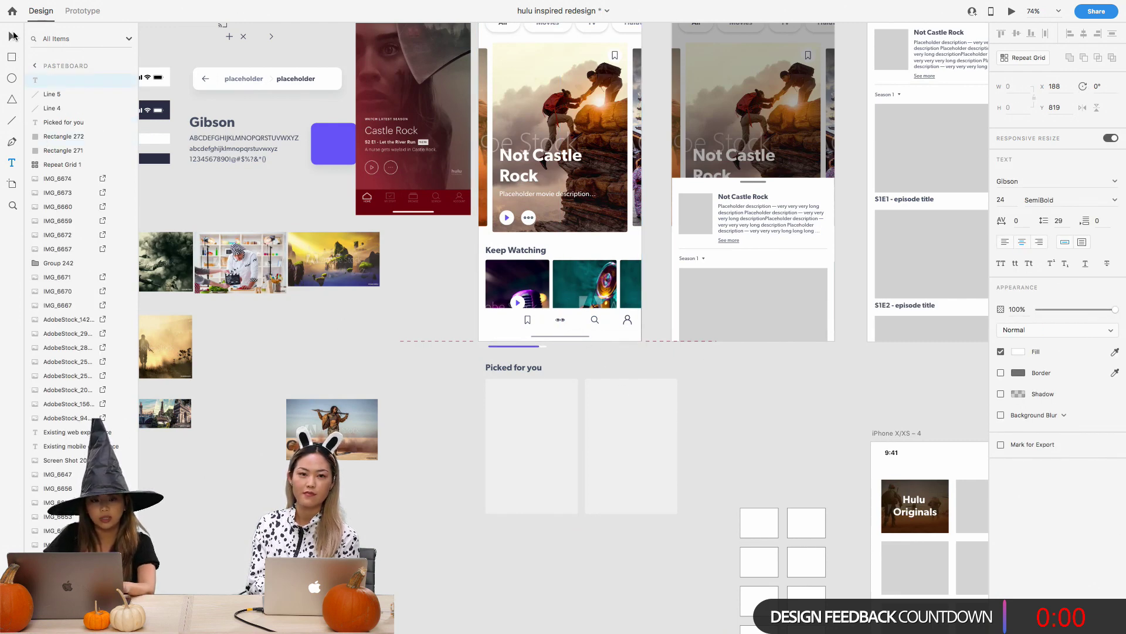
click(13, 36)
scroll(582, 271, up, 5)
click(492, 96)
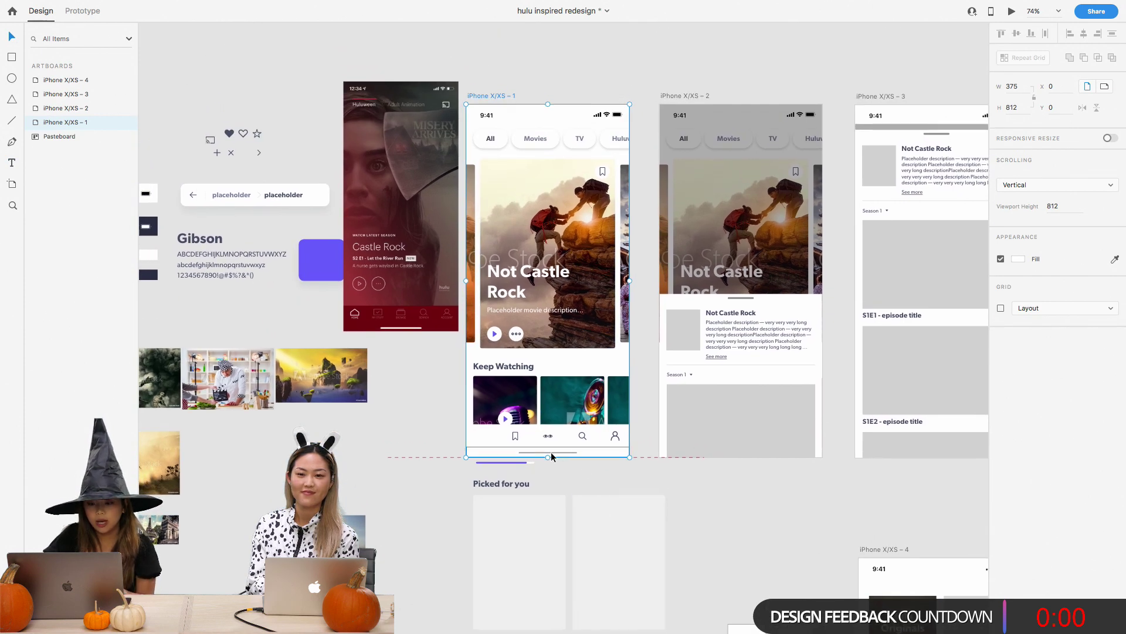
drag(548, 456, 566, 541)
click(702, 462)
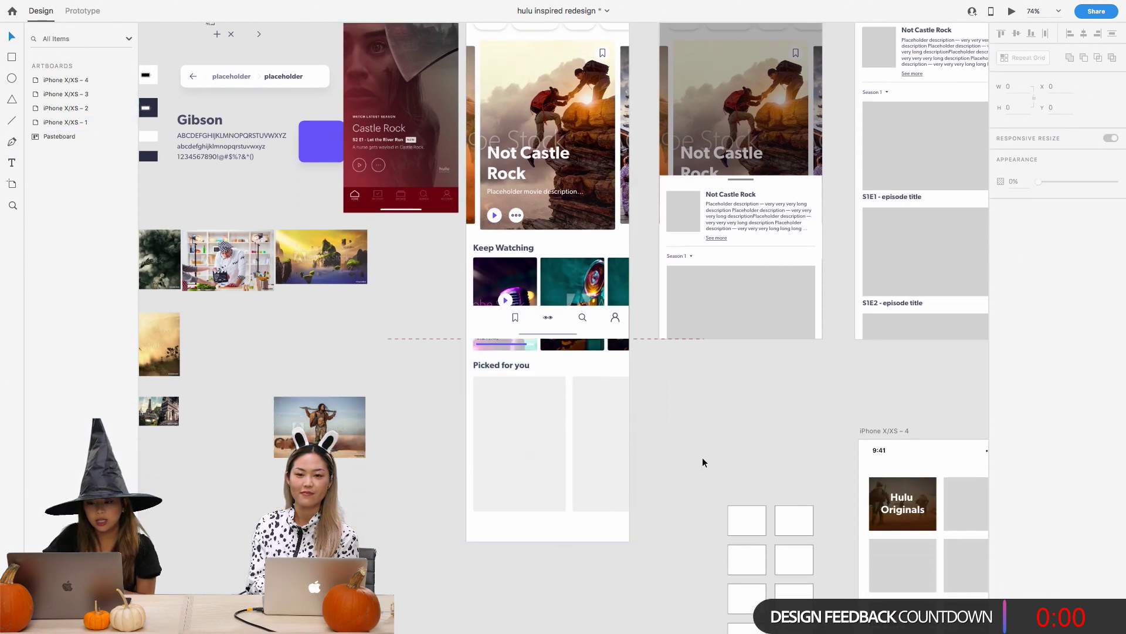
Move the bottom bar's background, four icons and home indicator together below the Picked for you tiles, to Y 1220
click(621, 318)
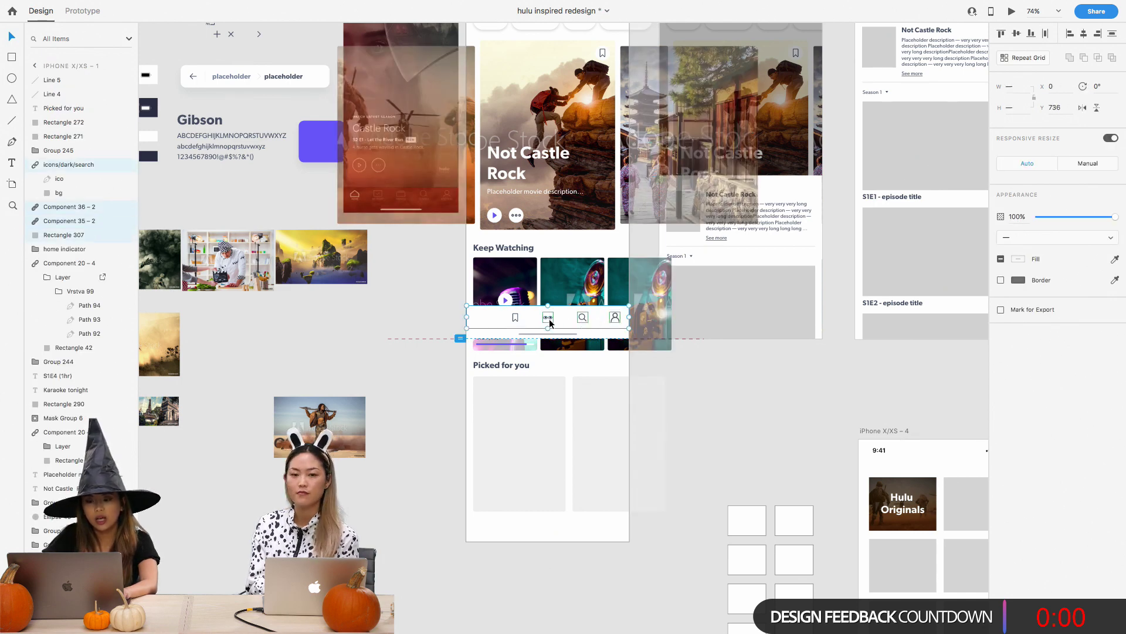
shift+click(528, 333)
drag(528, 333, 537, 541)
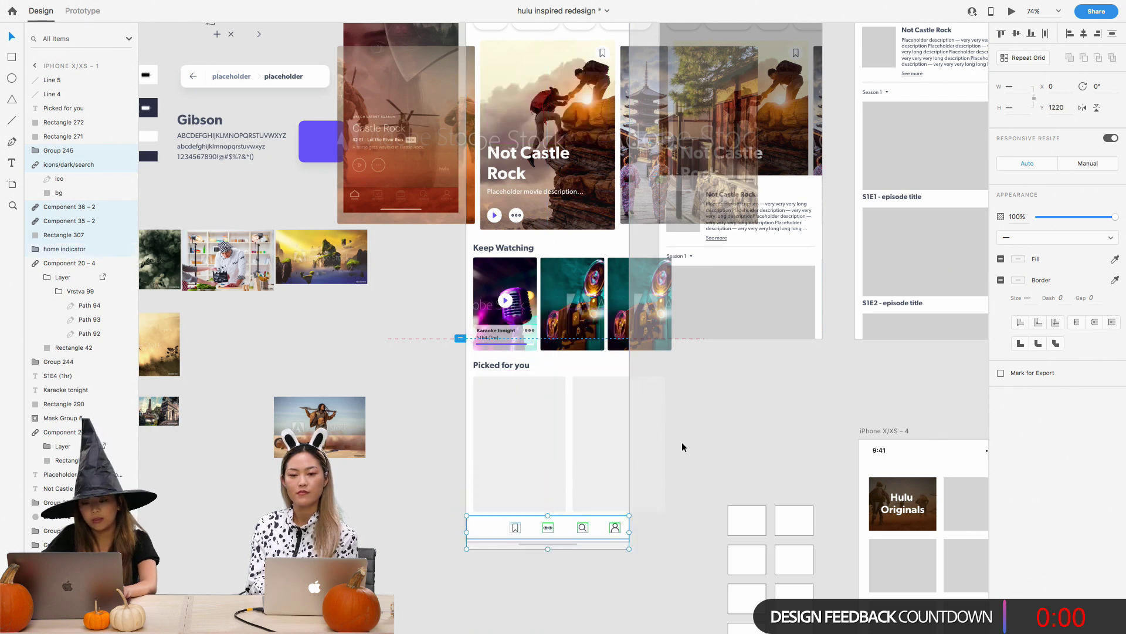
scroll(674, 431, up, 5)
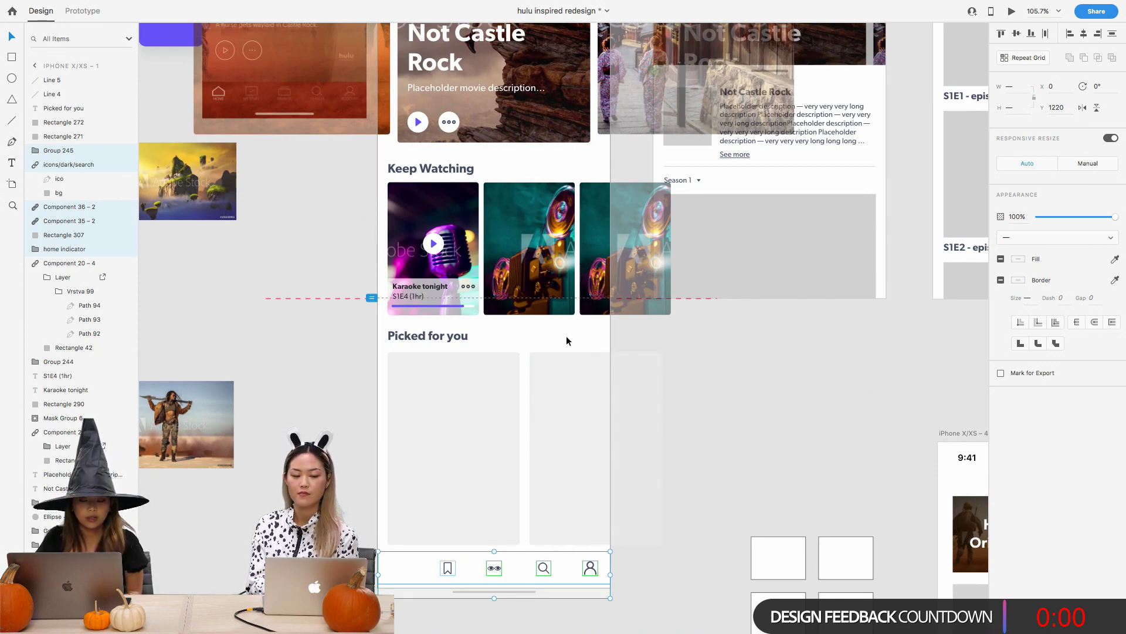
scroll(419, 390, left, 2)
scroll(419, 390, up, 2)
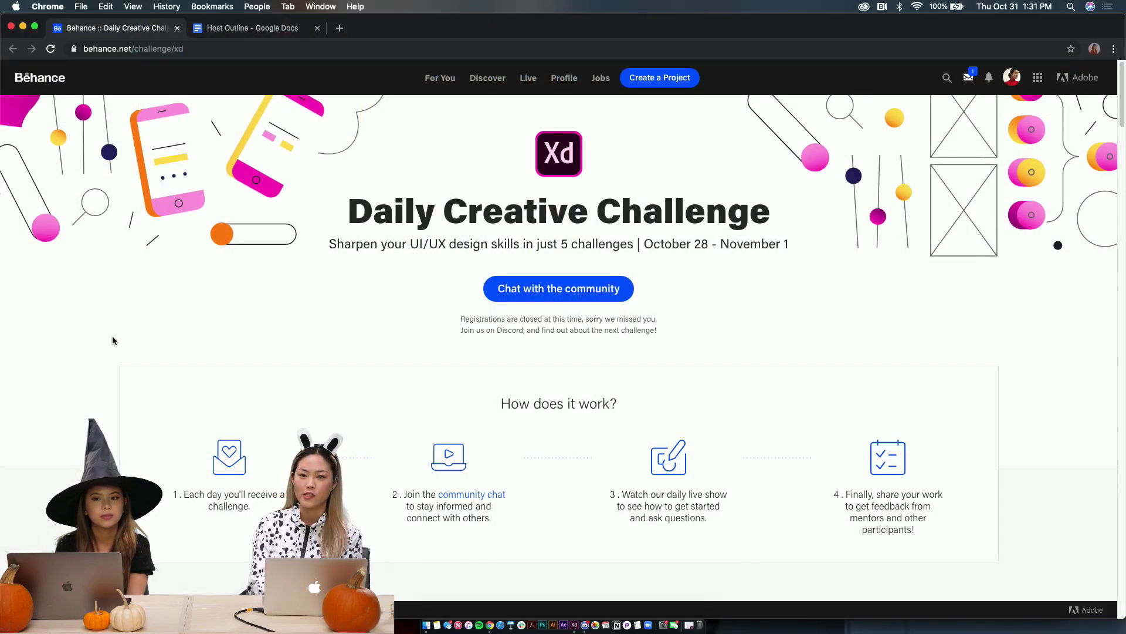
Switch to Chrome and view the Unlock The Challenges section of Behance's XD Daily Creative Challenge page
scroll(114, 340, down, 6)
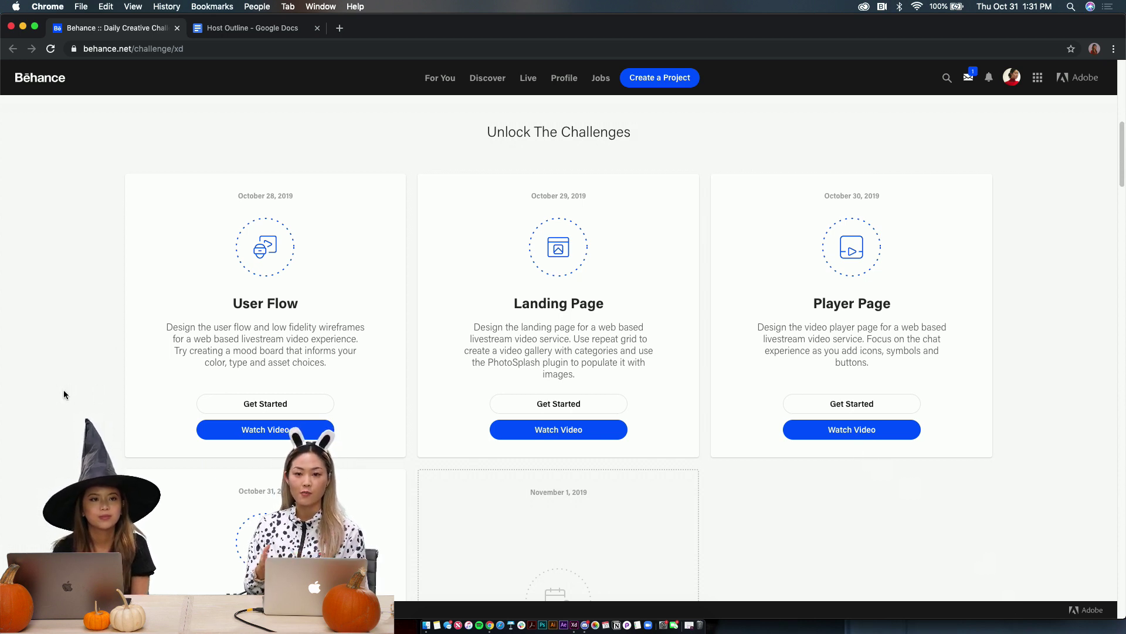
Review the remaining daily challenge cards on the Behance page, down to the October 31 Mobile View challenge
scroll(63, 395, down, 1)
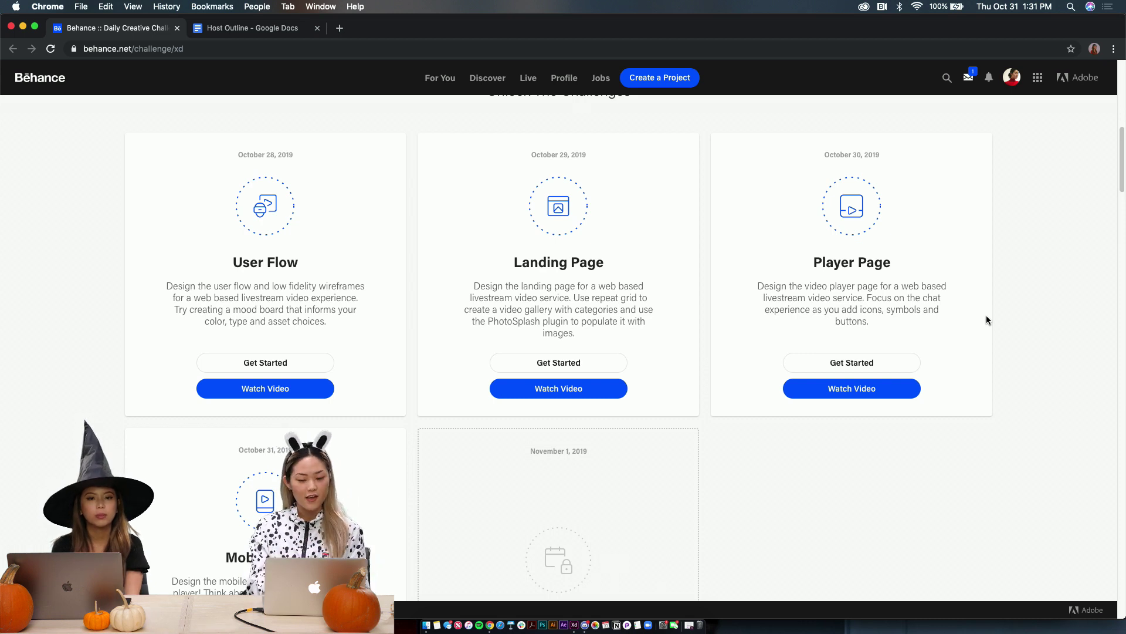
scroll(987, 320, down, 2)
scroll(987, 320, down, 5)
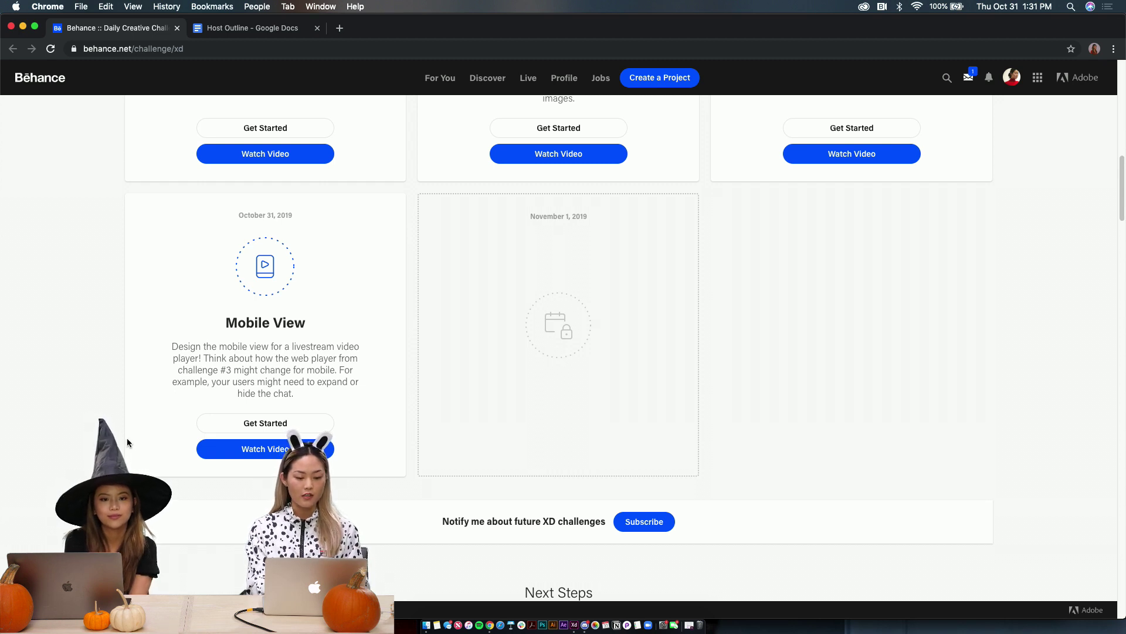
scroll(163, 453, down, 1)
scroll(162, 452, down, 3)
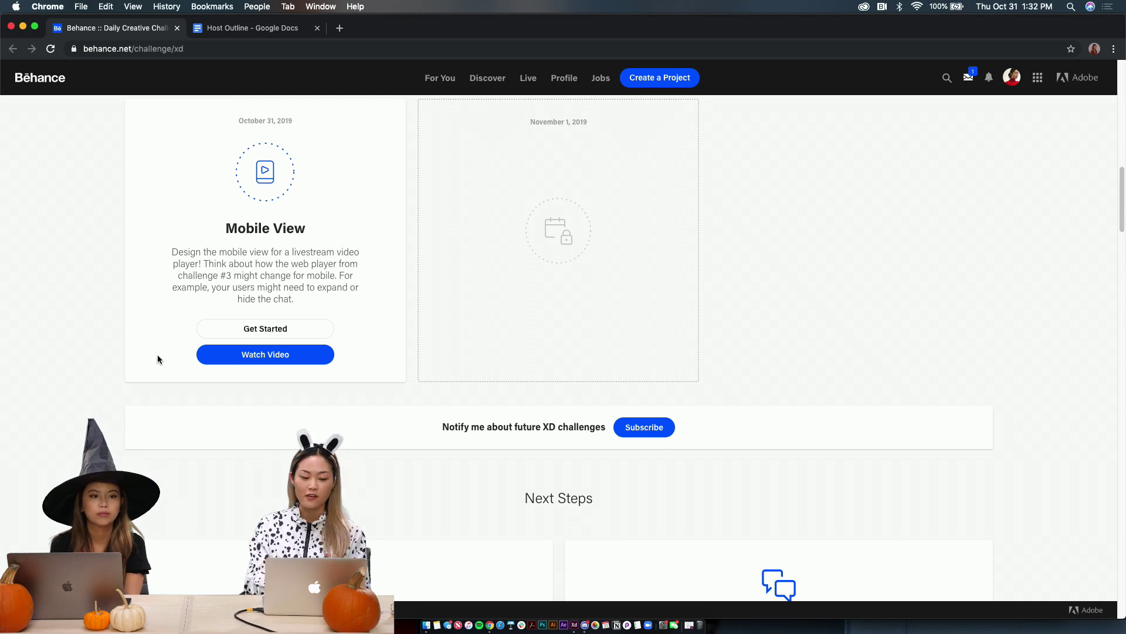
Switch to Discord and open the LiveStream adobe Creative Challenge Behance project shared in the current-challenge channel
click(584, 625)
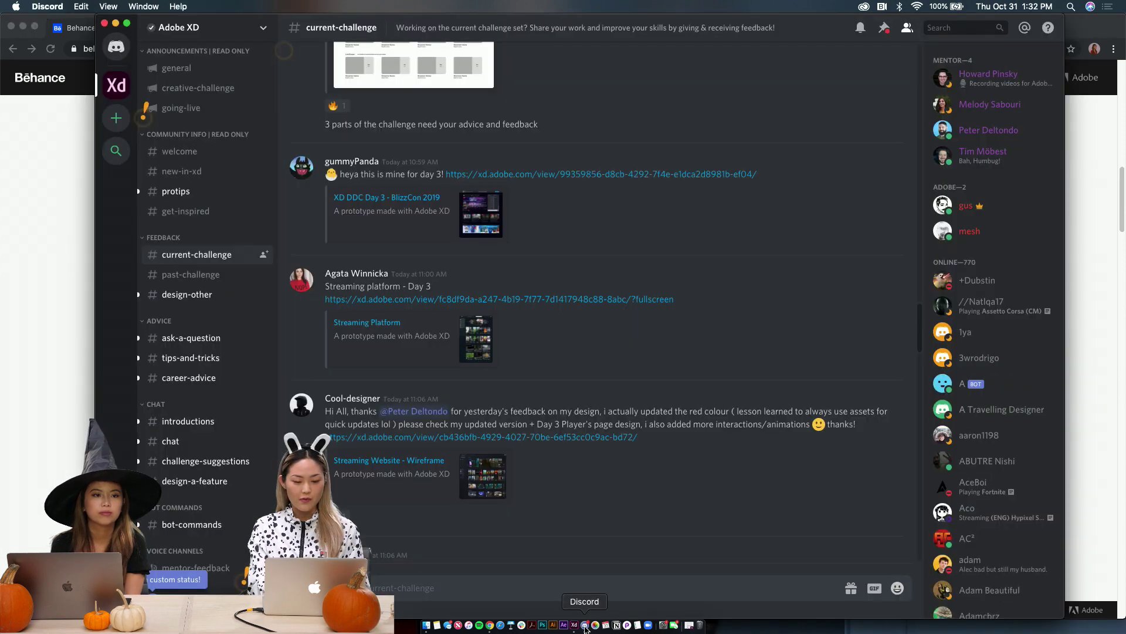
scroll(474, 375, up, 5)
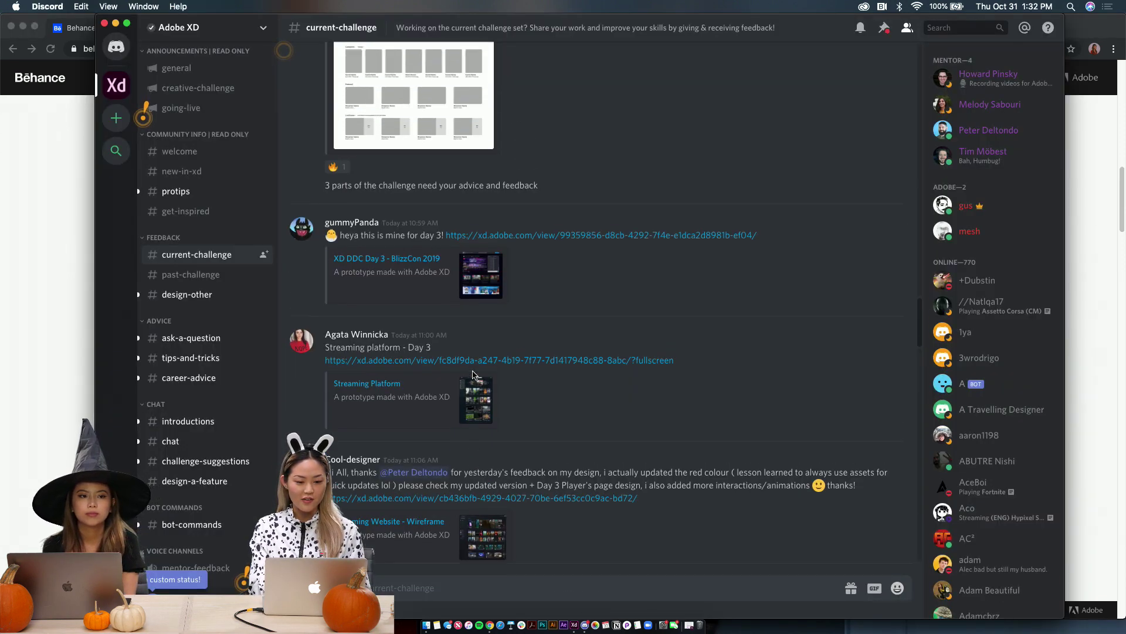
scroll(474, 374, up, 2)
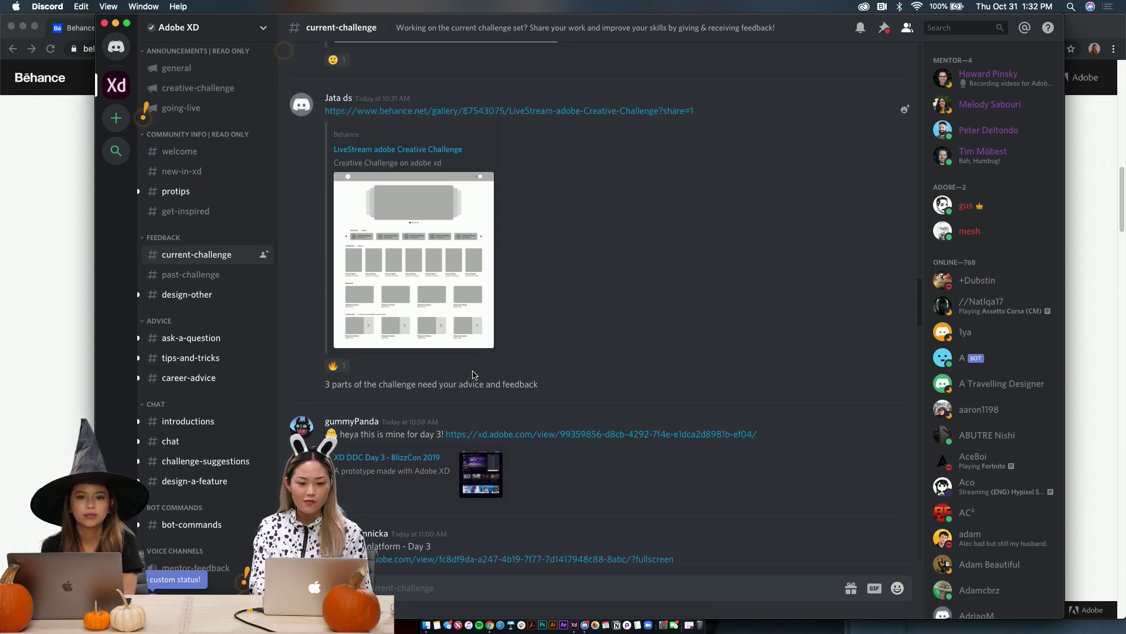
scroll(474, 374, up, 9)
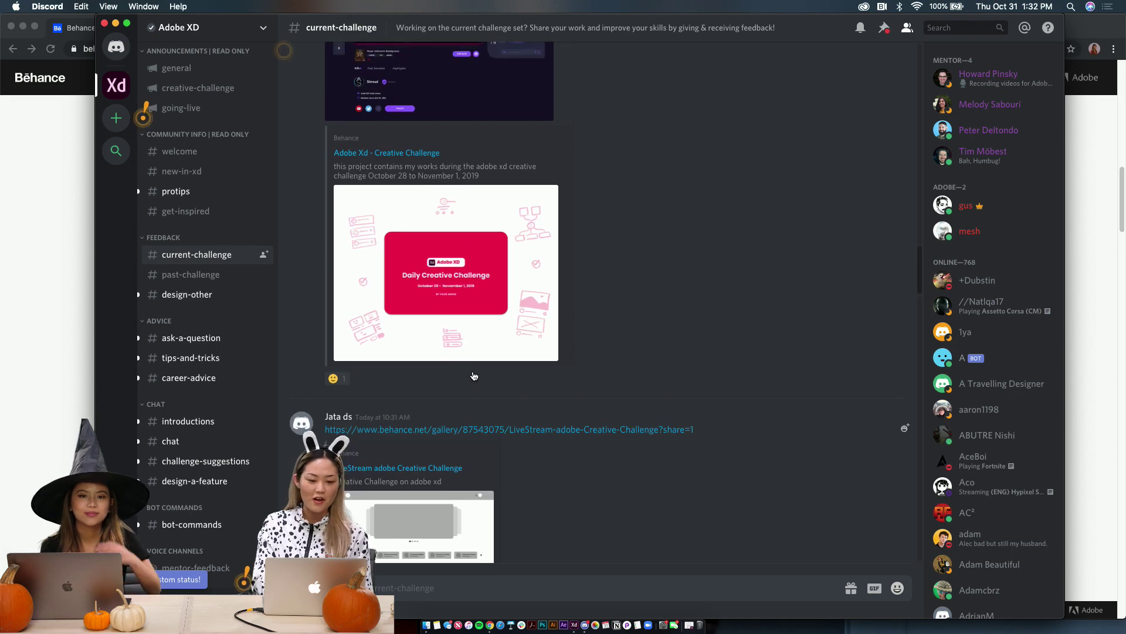
scroll(474, 375, down, 2)
scroll(474, 376, down, 6)
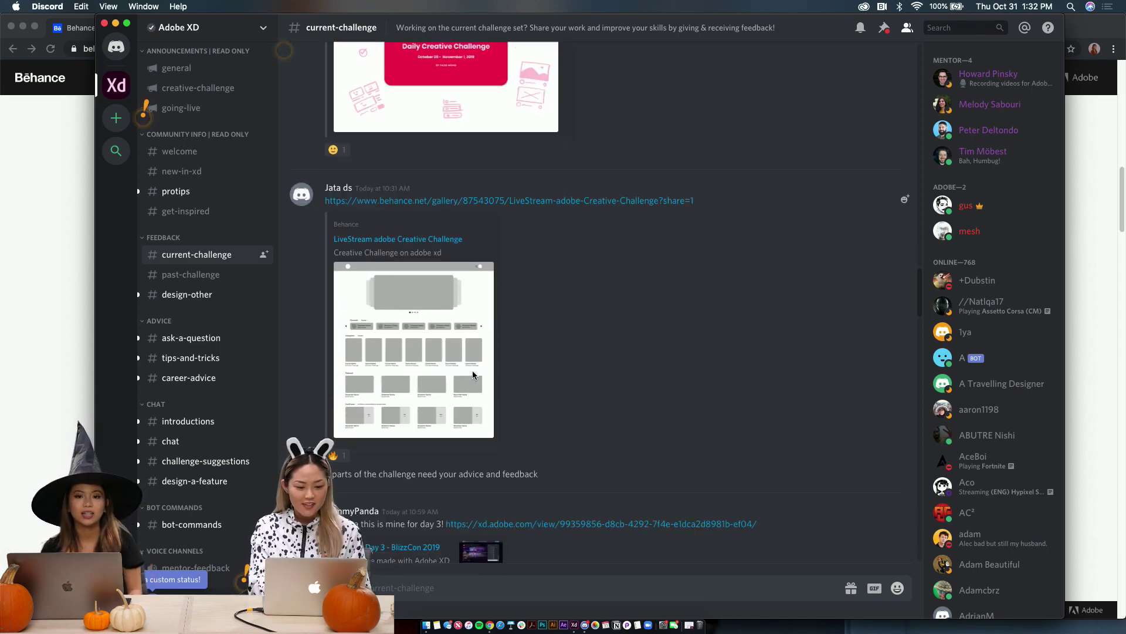
click(444, 142)
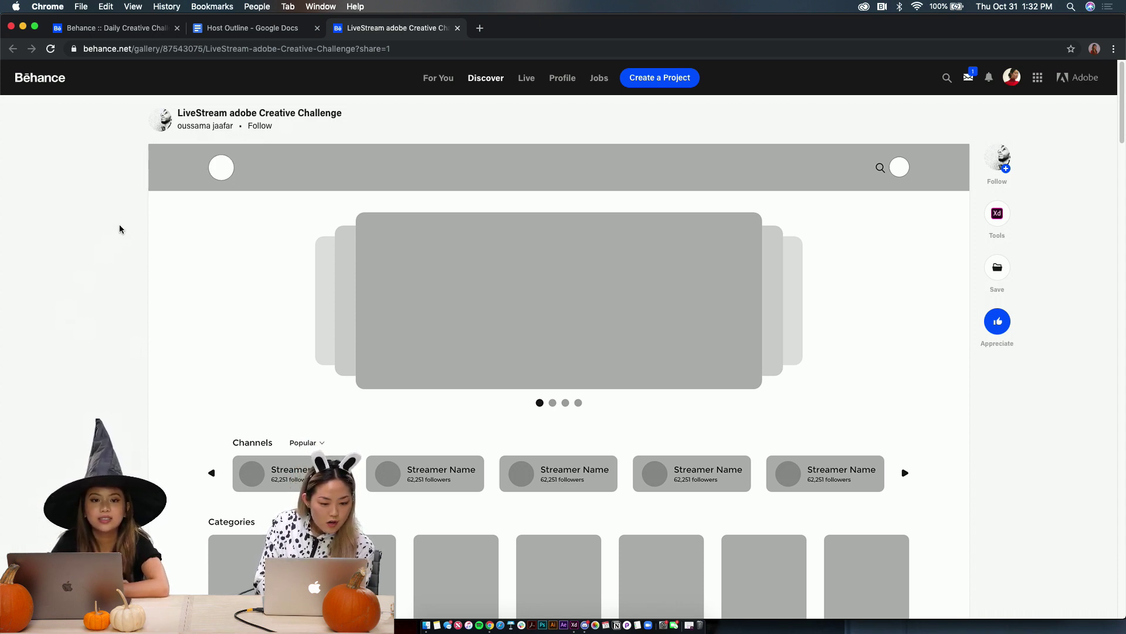
Examine the project's grey wireframe and the finished dark home page, from the hero carousel down to the Livestream row
scroll(120, 327, down, 4)
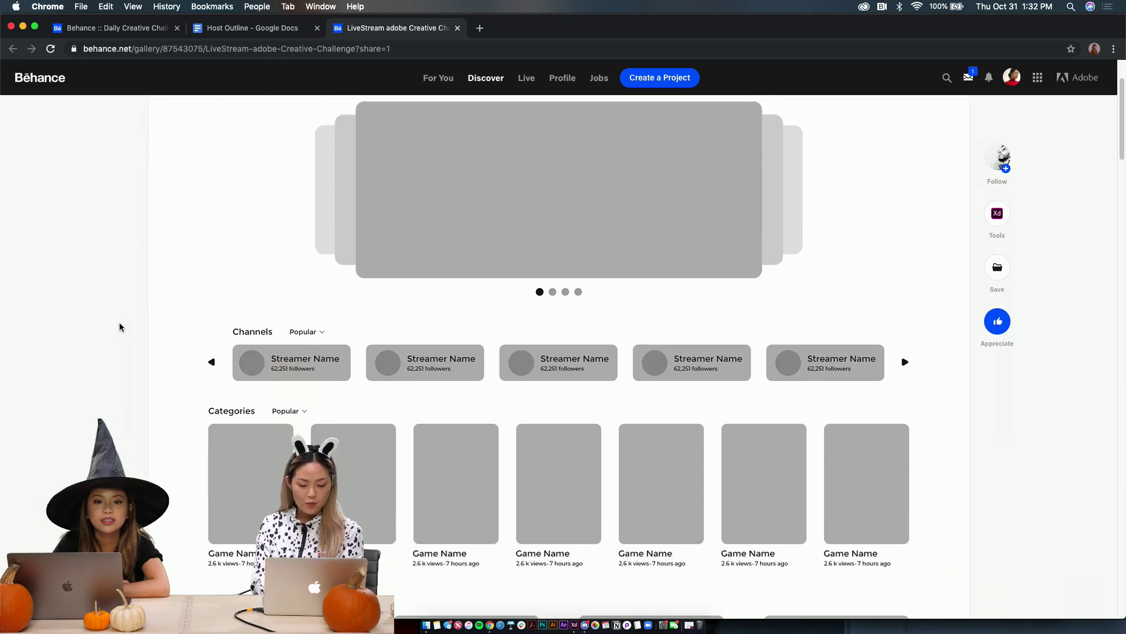
scroll(120, 327, up, 3)
scroll(119, 326, down, 2)
scroll(120, 327, down, 12)
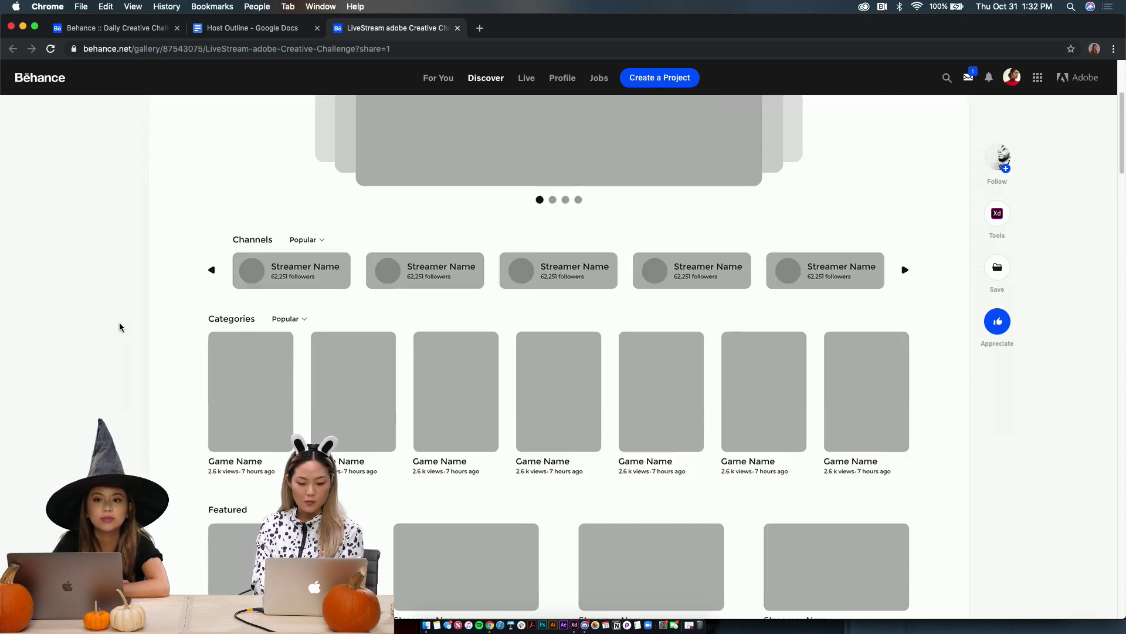
scroll(119, 327, down, 5)
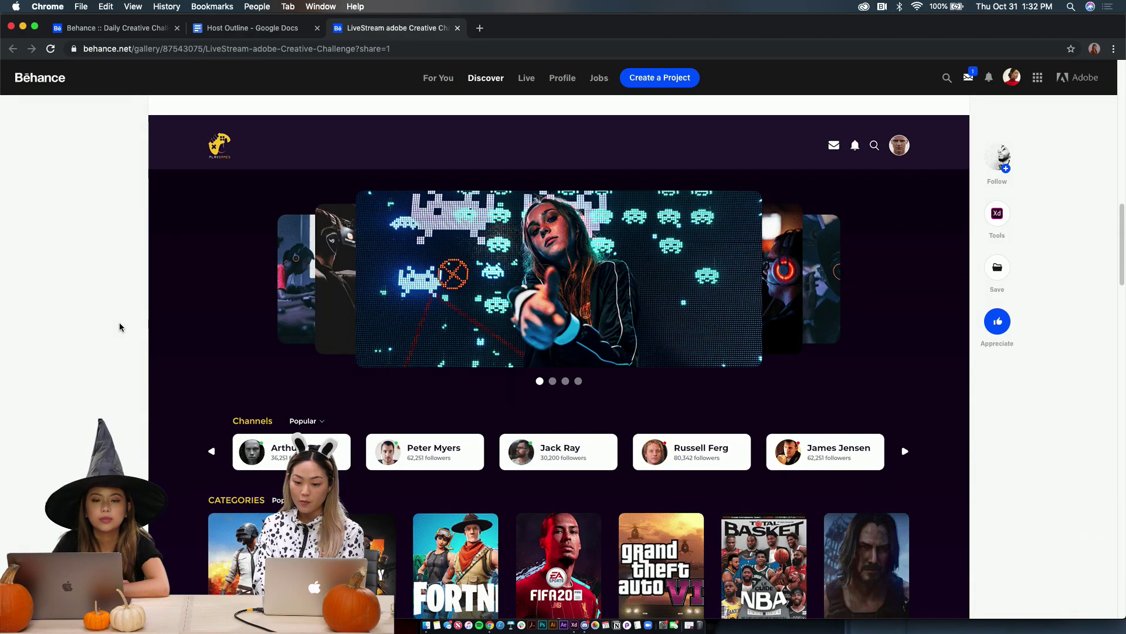
scroll(120, 326, down, 4)
scroll(120, 327, up, 2)
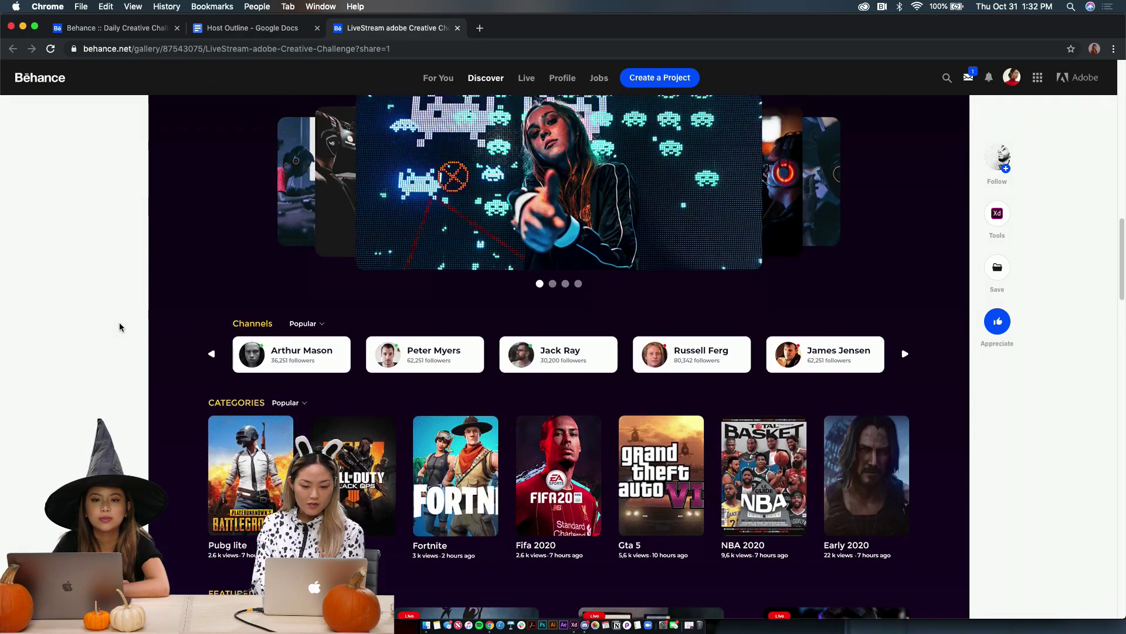
scroll(120, 327, up, 2)
scroll(119, 326, down, 4)
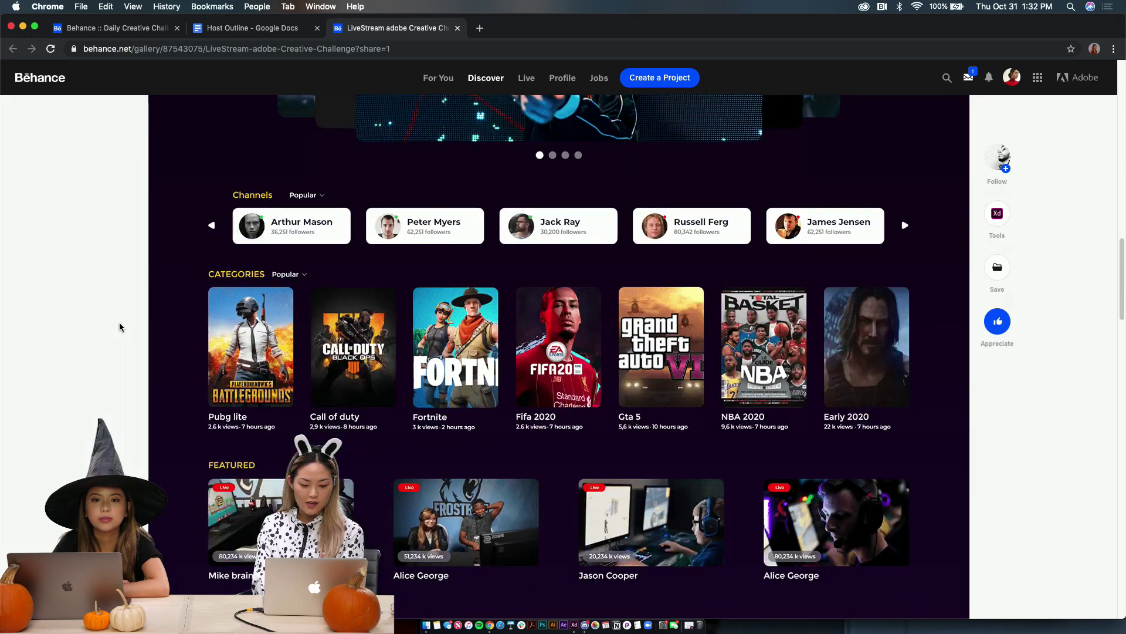
scroll(120, 327, down, 8)
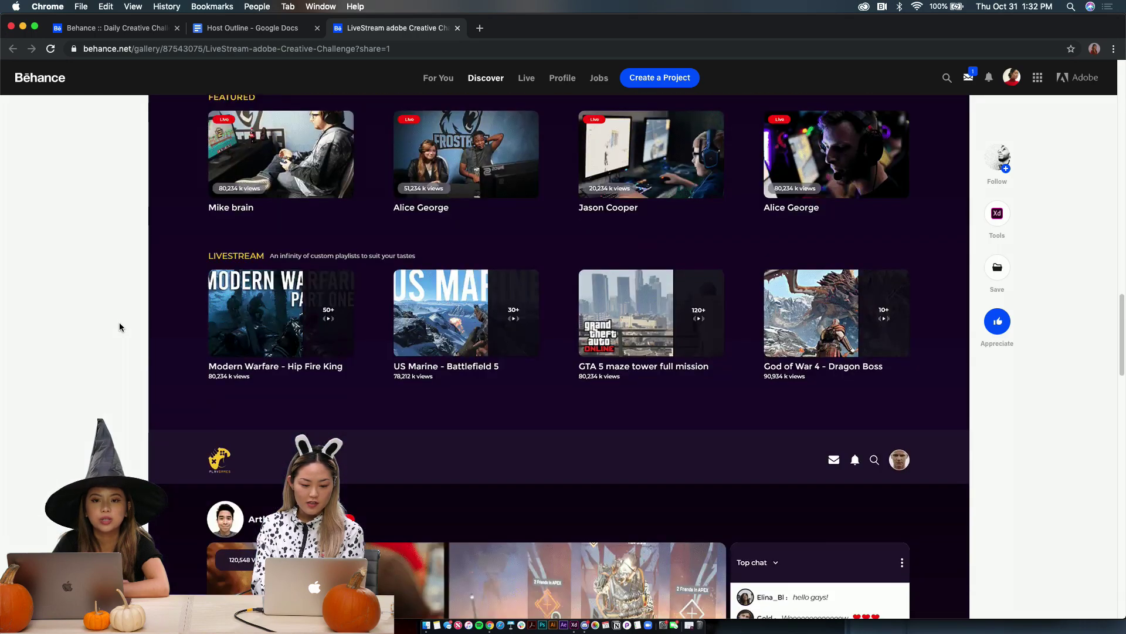
Examine the project's live player page, including the video, the Top chat panel, the stream details and the Live thumbnails below
scroll(119, 327, down, 6)
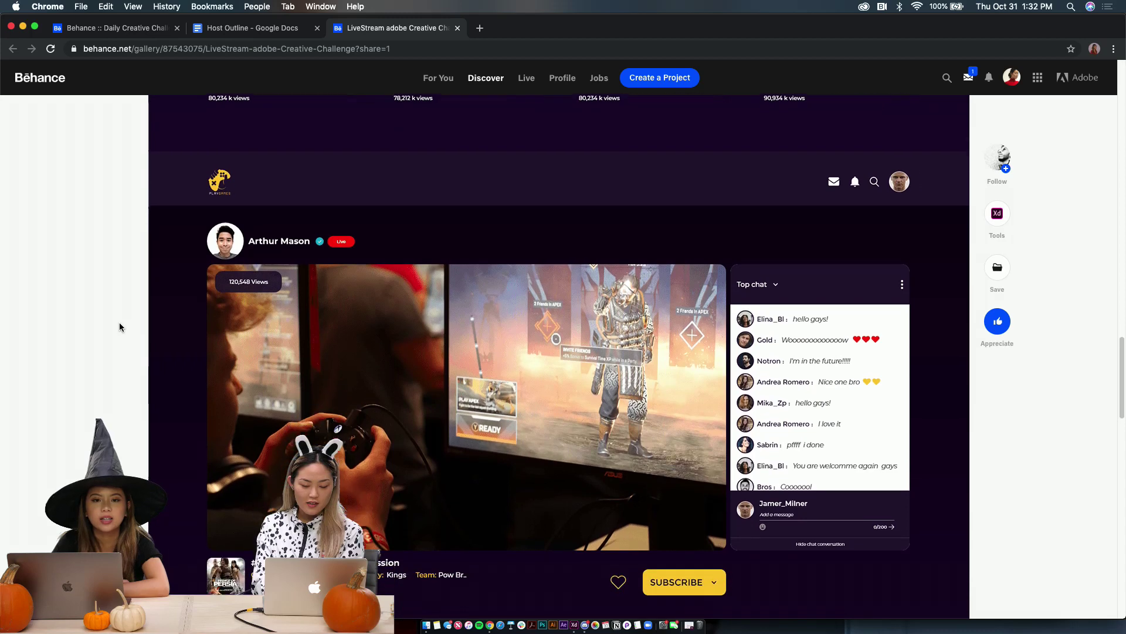
scroll(119, 327, down, 1)
scroll(120, 327, down, 1)
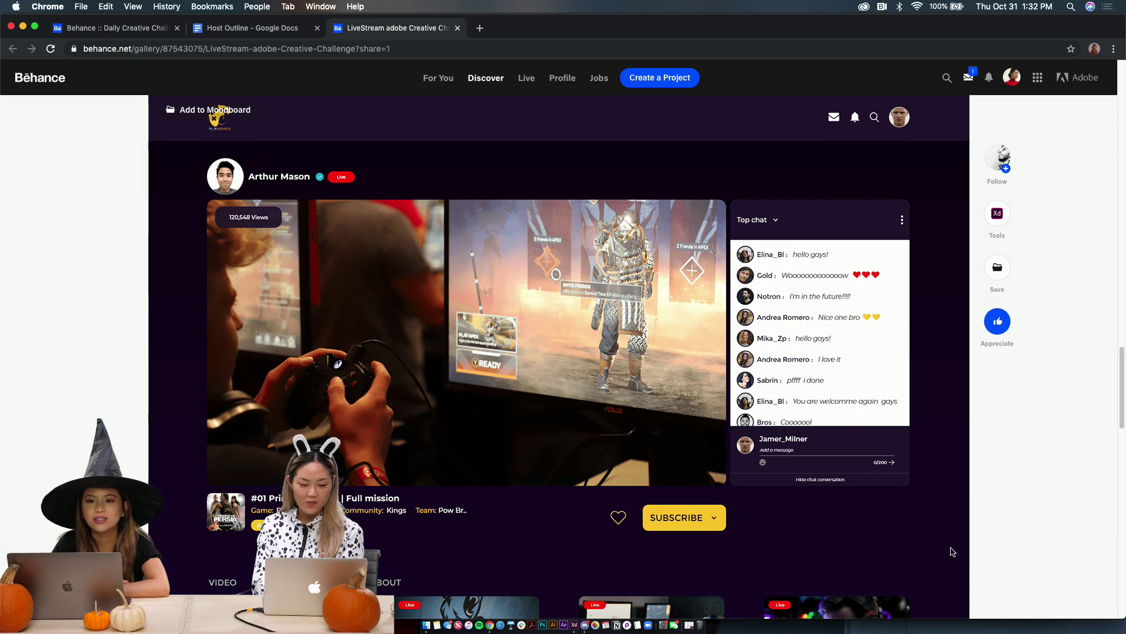
scroll(950, 549, down, 1)
scroll(950, 546, up, 1)
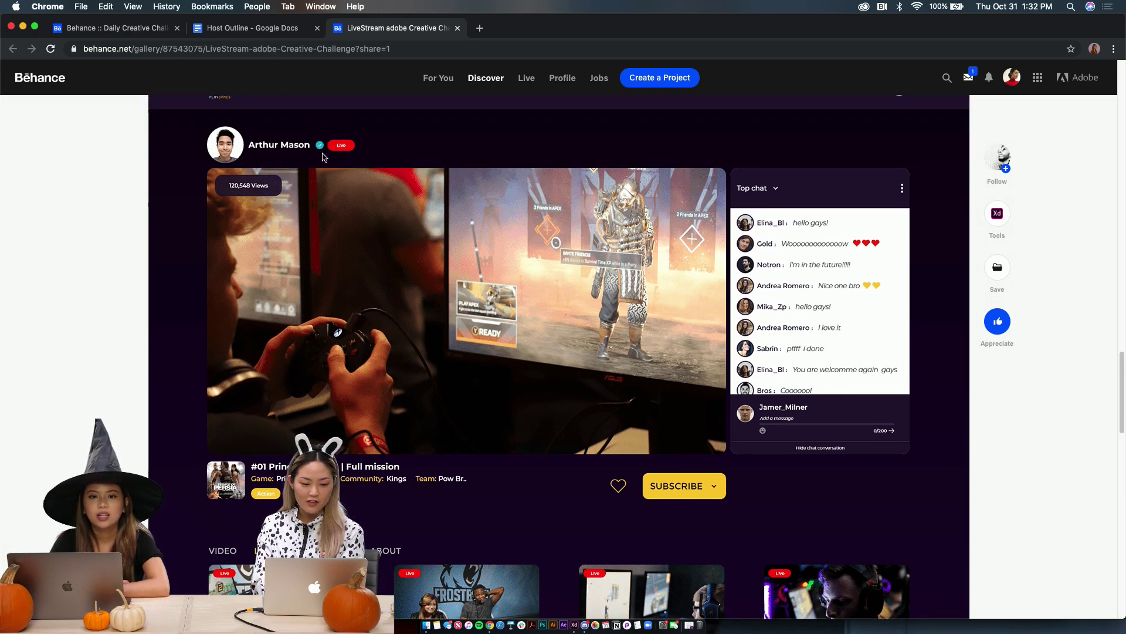
scroll(129, 397, down, 3)
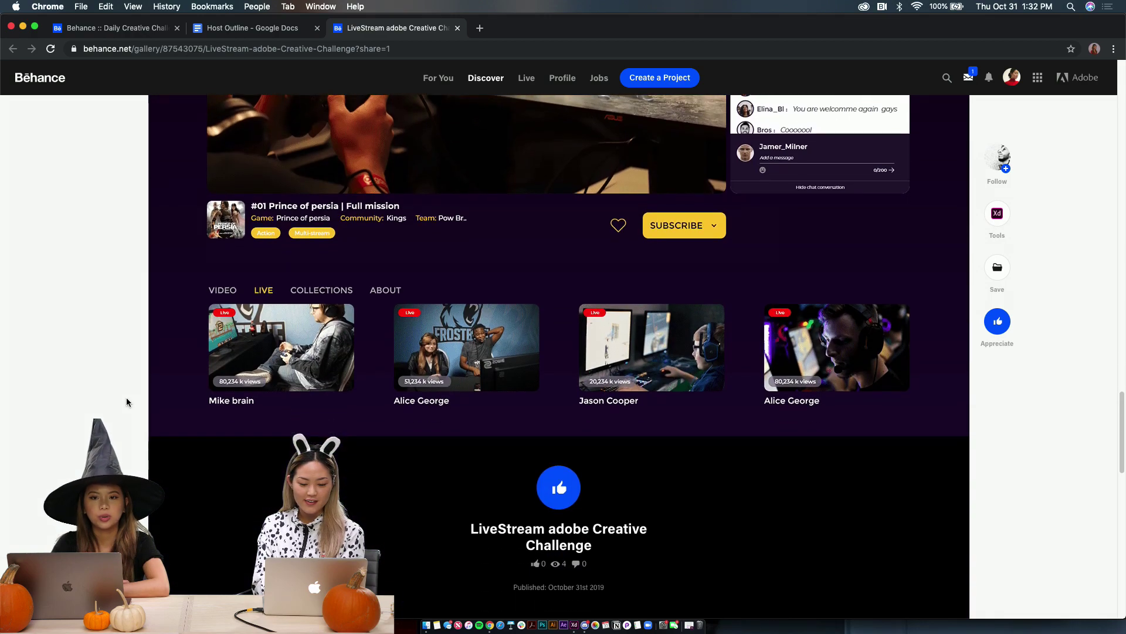
scroll(126, 402, up, 2)
scroll(126, 401, up, 2)
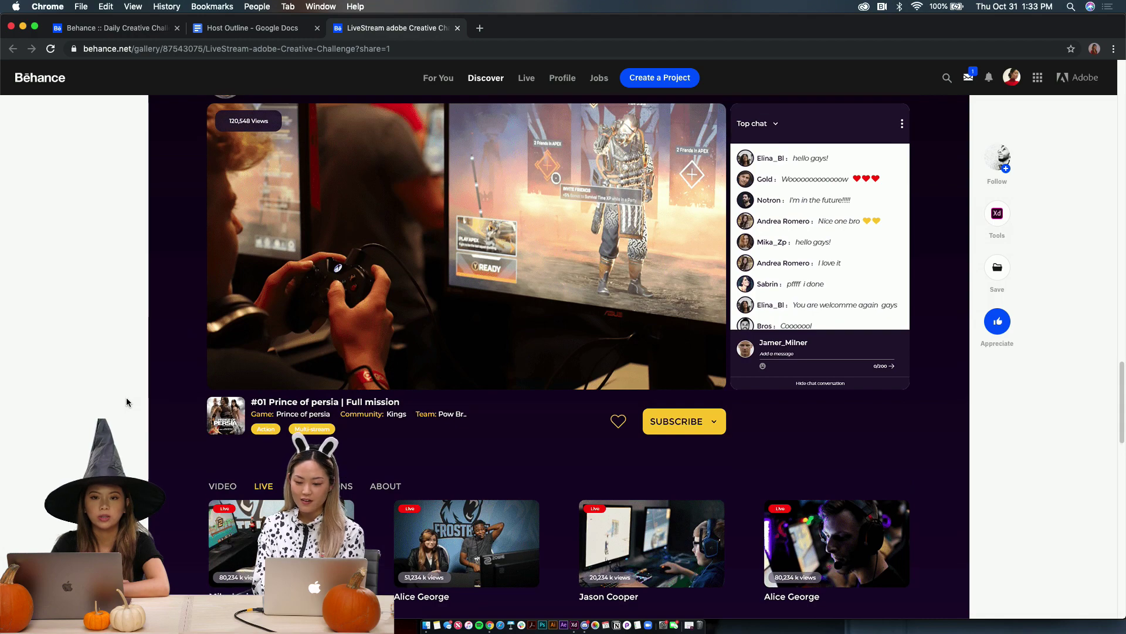
scroll(194, 385, down, 2)
scroll(194, 384, up, 3)
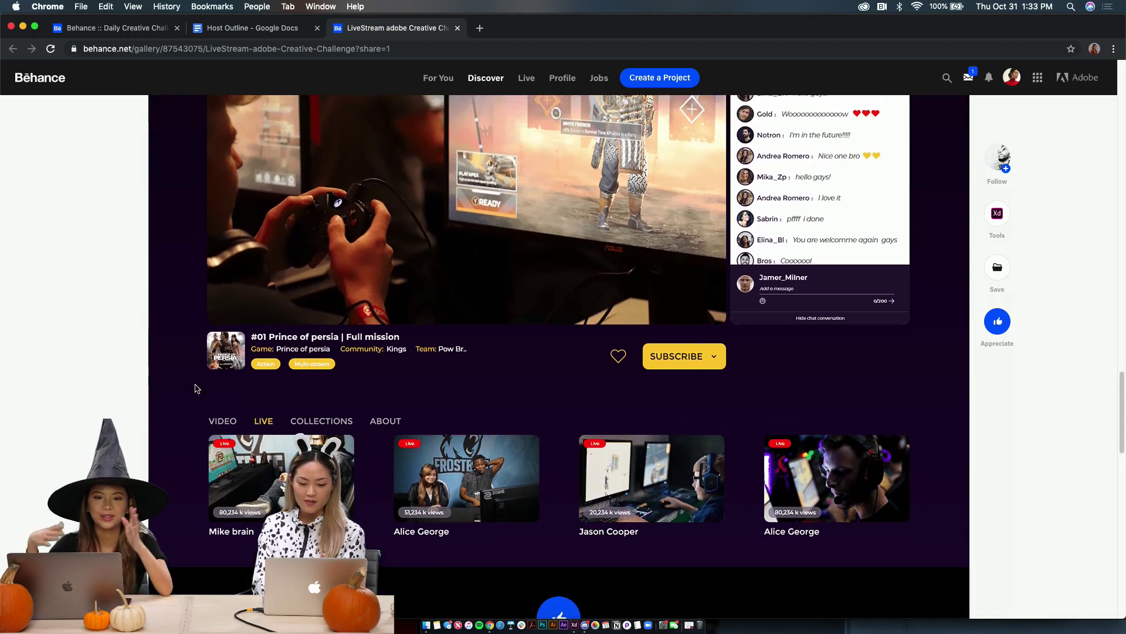
Return to the start of the project and compare the grey wireframe with the finished home page design
scroll(151, 441, up, 10)
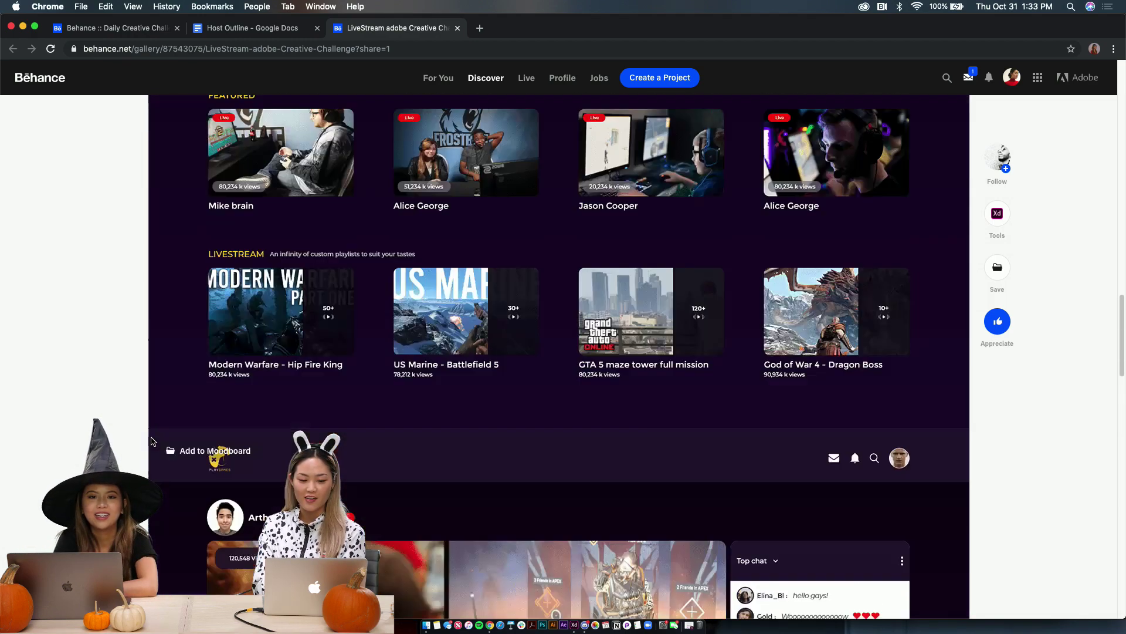
scroll(151, 441, up, 8)
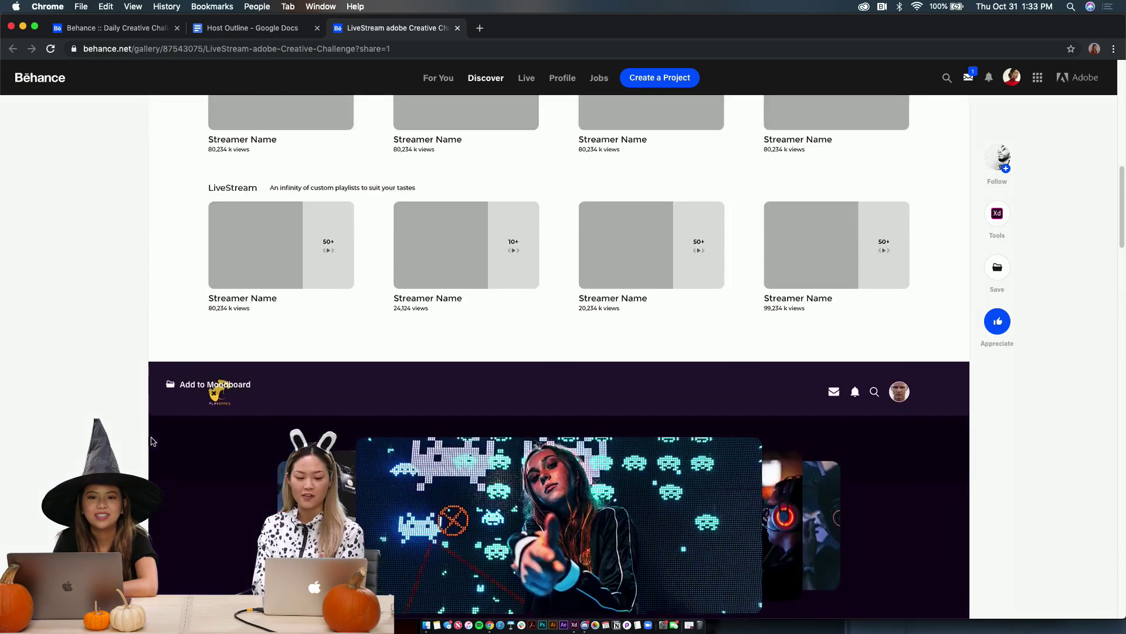
scroll(151, 441, up, 10)
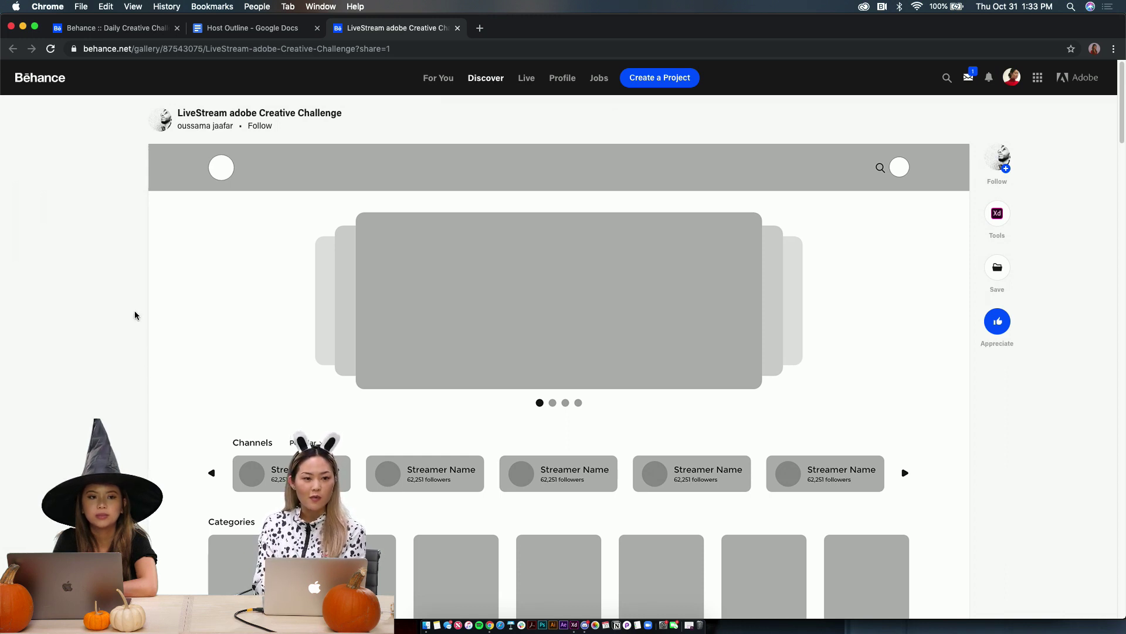
mouse_move(166, 337)
scroll(166, 339, down, 3)
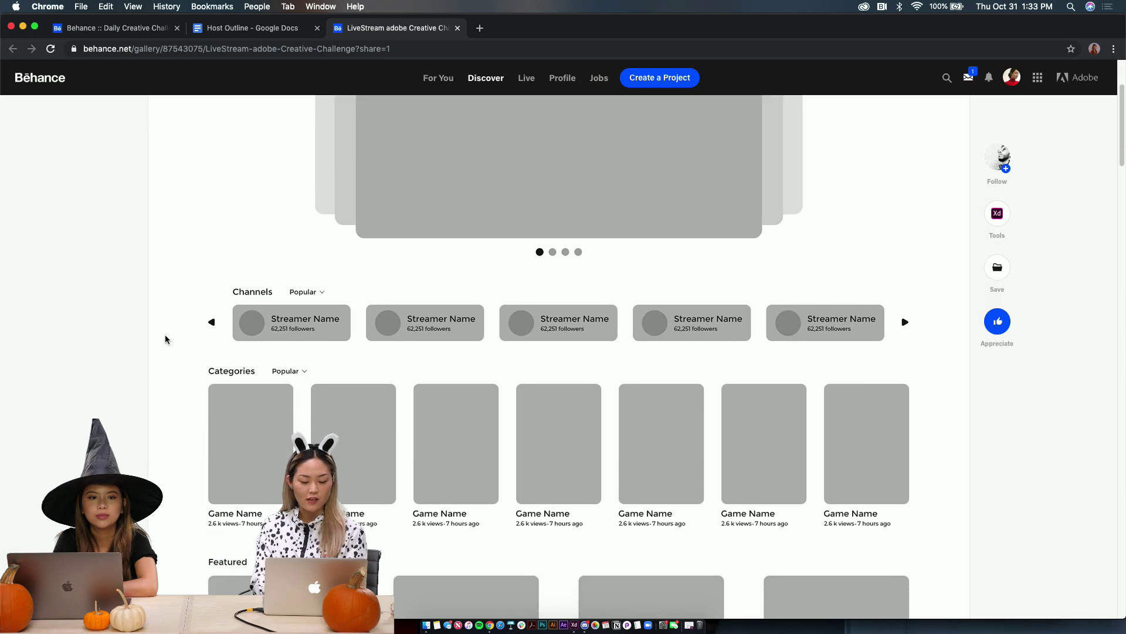
scroll(165, 337, down, 10)
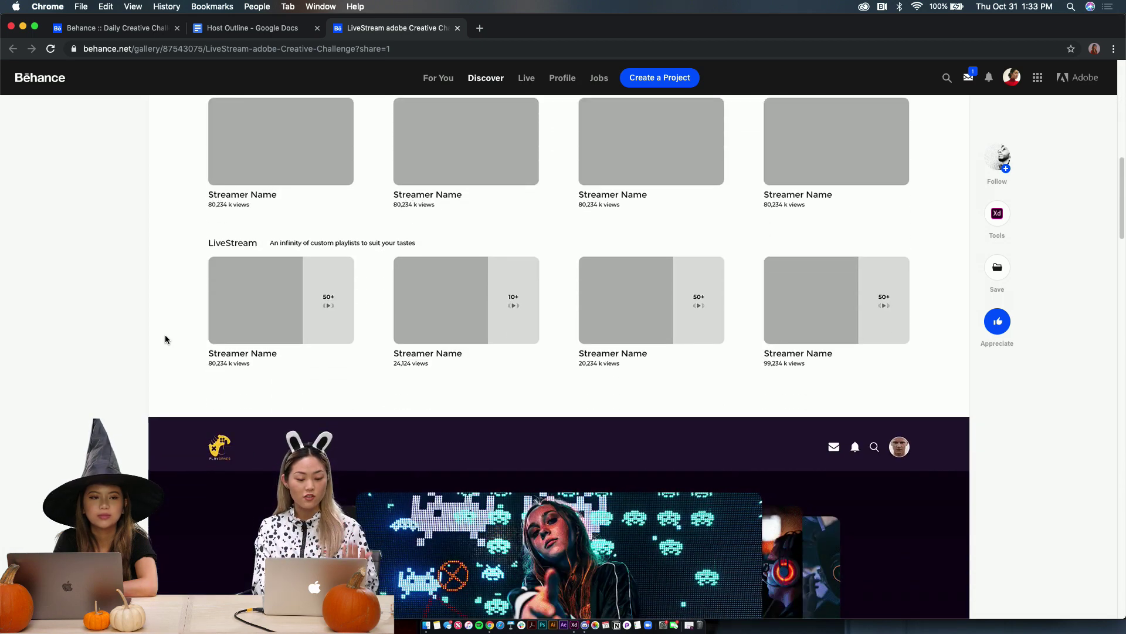
scroll(111, 420, down, 3)
scroll(112, 420, down, 1)
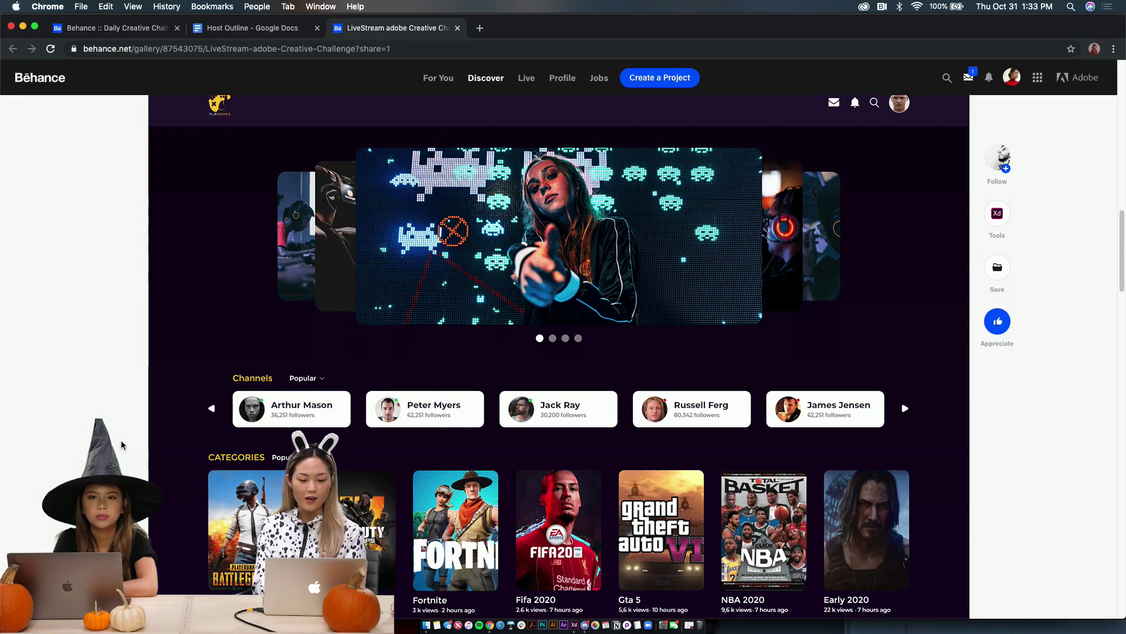
Study the finished home page's hero carousel and its Channels, Categories, Featured and Livestream sections for feedback
scroll(122, 449, down, 1)
scroll(122, 449, up, 2)
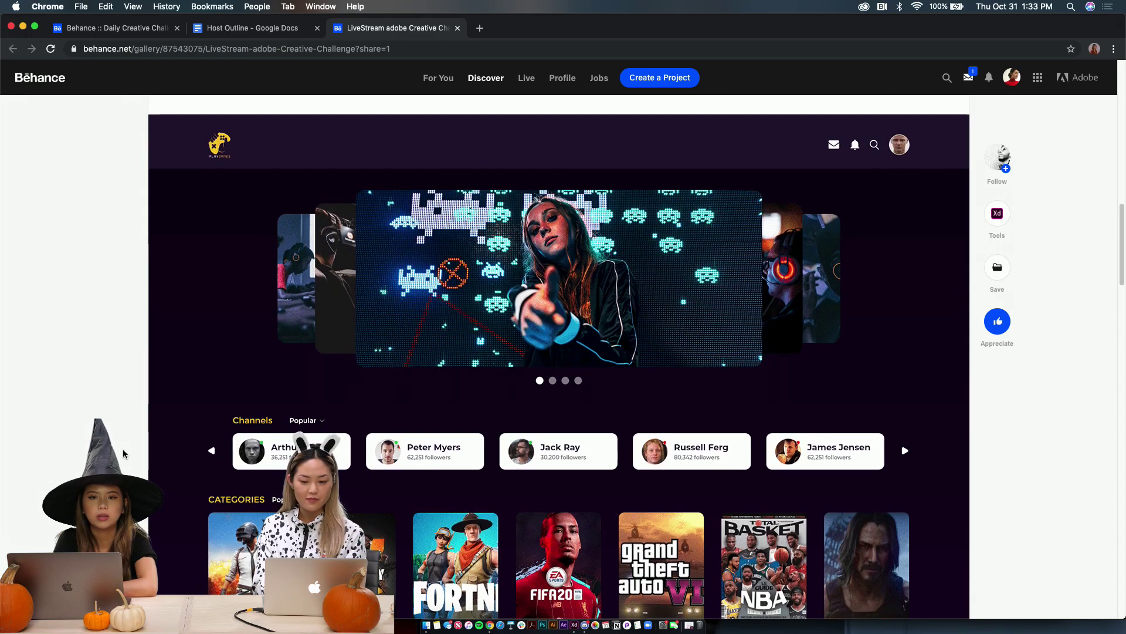
scroll(122, 450, down, 1)
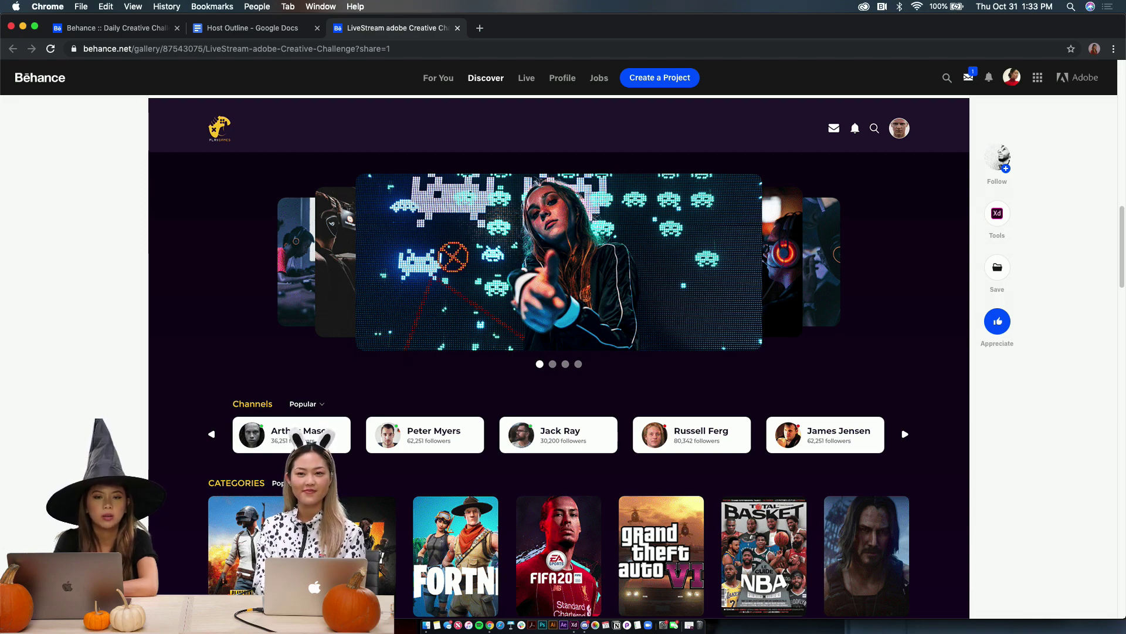
scroll(559, 352, down, 2)
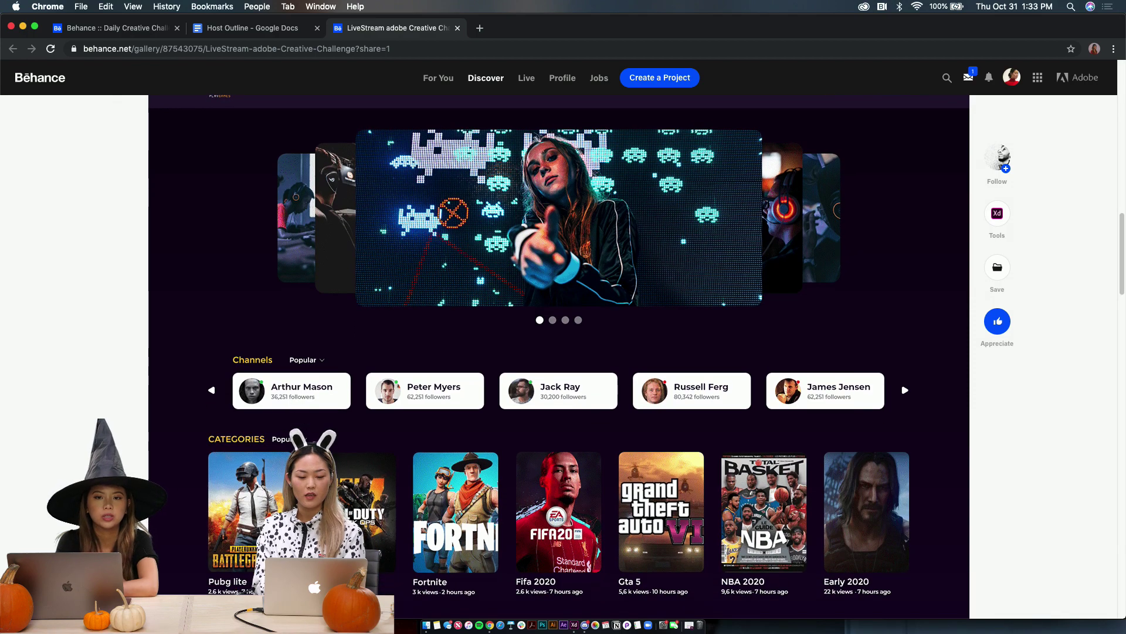
scroll(559, 352, up, 2)
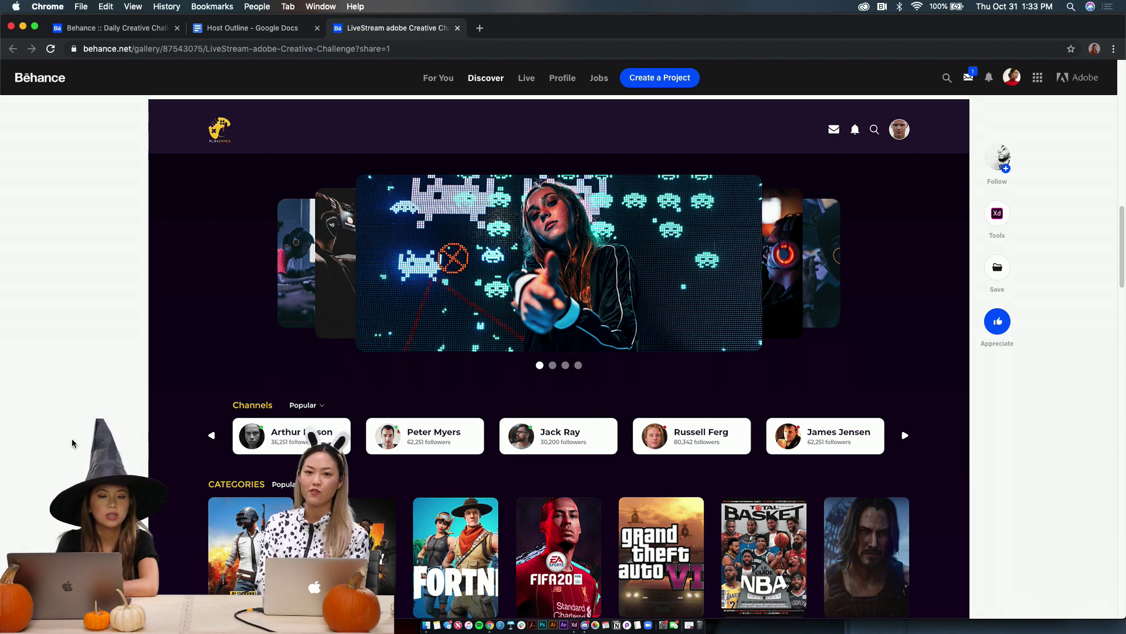
scroll(72, 443, down, 5)
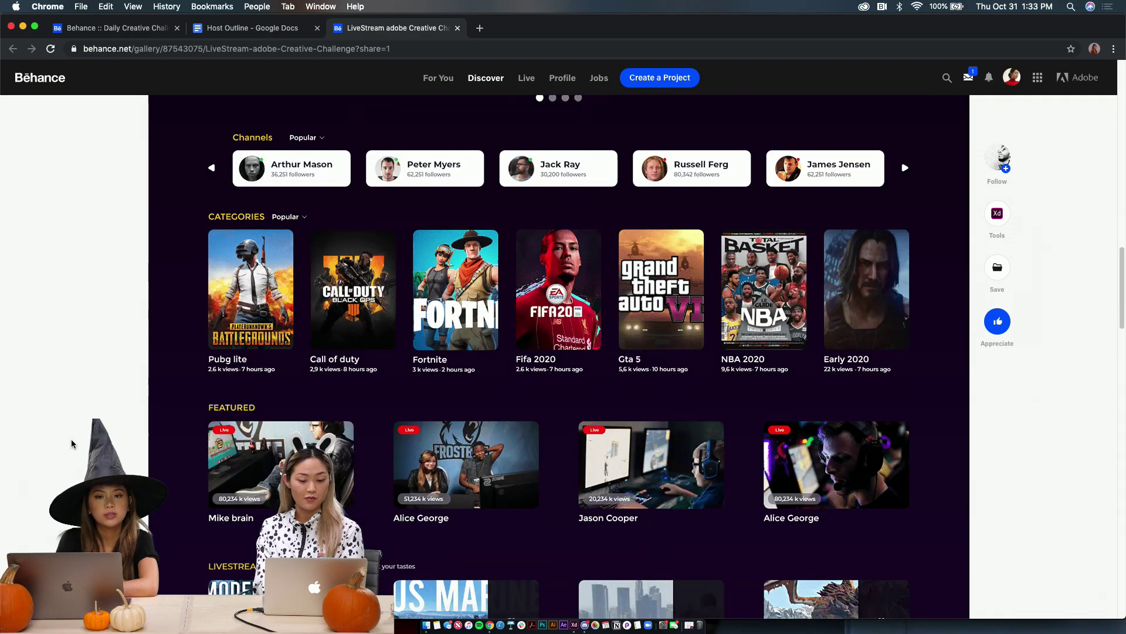
scroll(72, 443, down, 2)
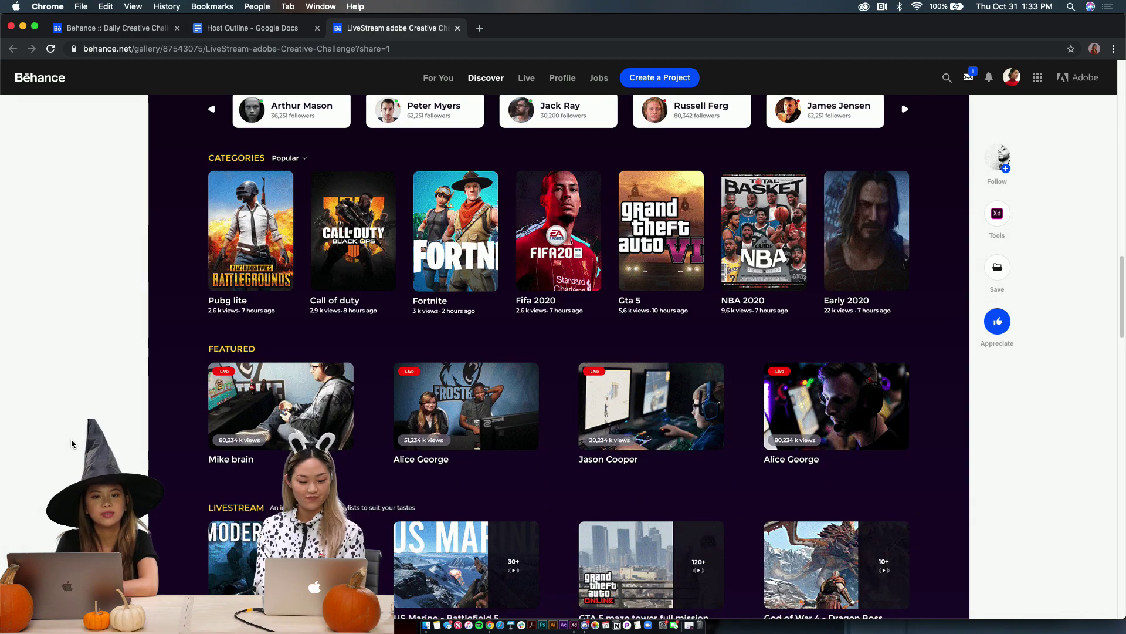
scroll(72, 443, down, 3)
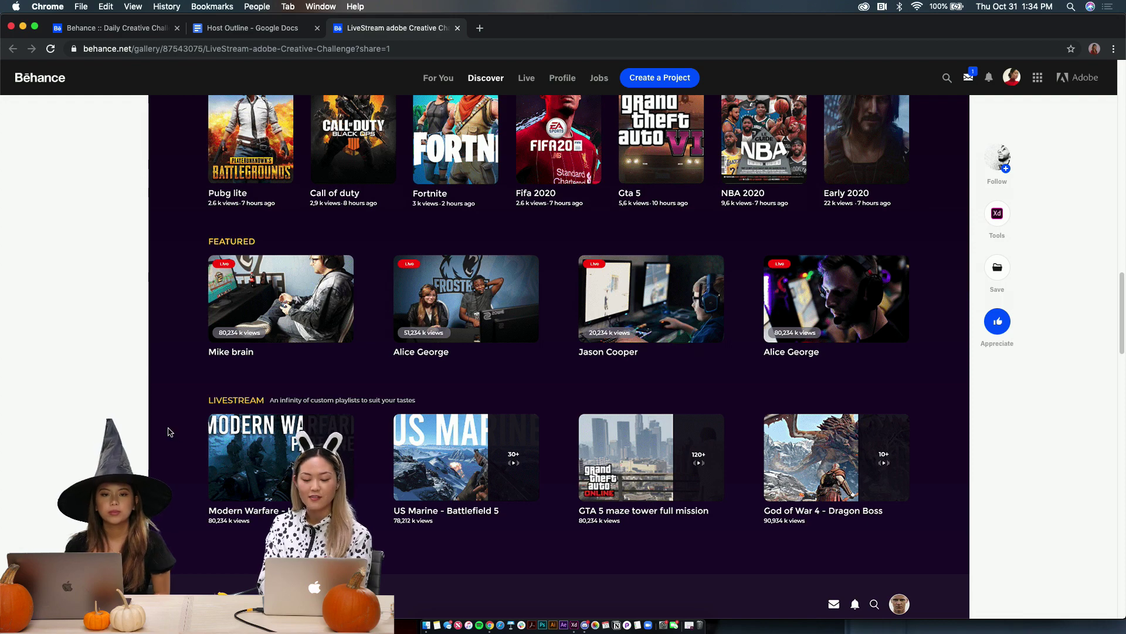
scroll(141, 457, down, 3)
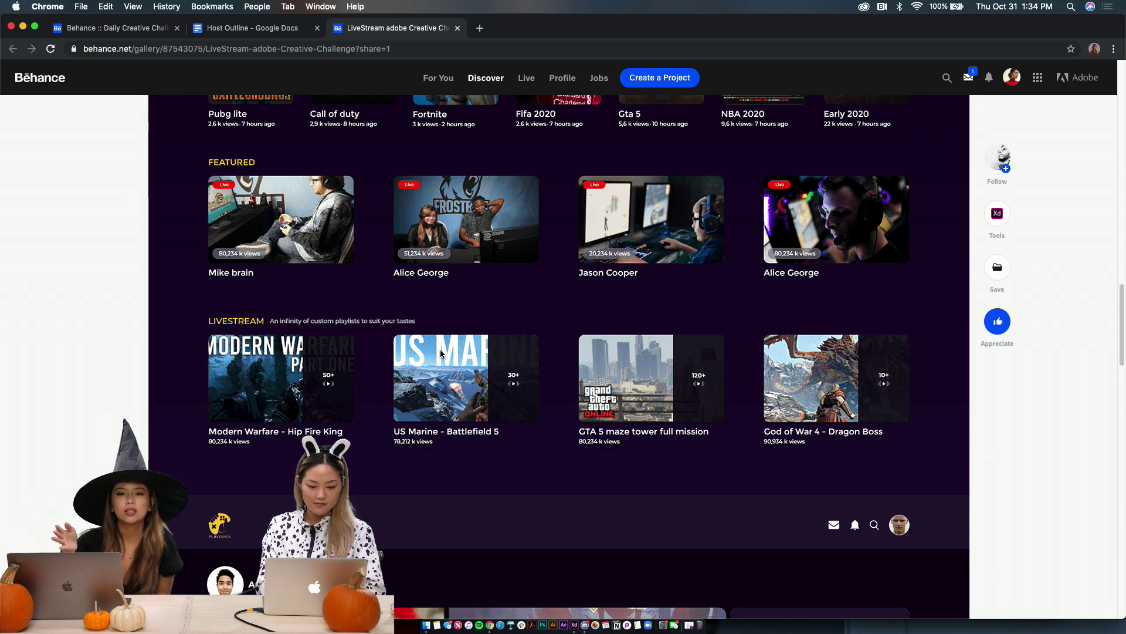
Inspect the Livestream playlist cards on the finished home page up close, including their stream-count overlays
scroll(321, 393, up, 5)
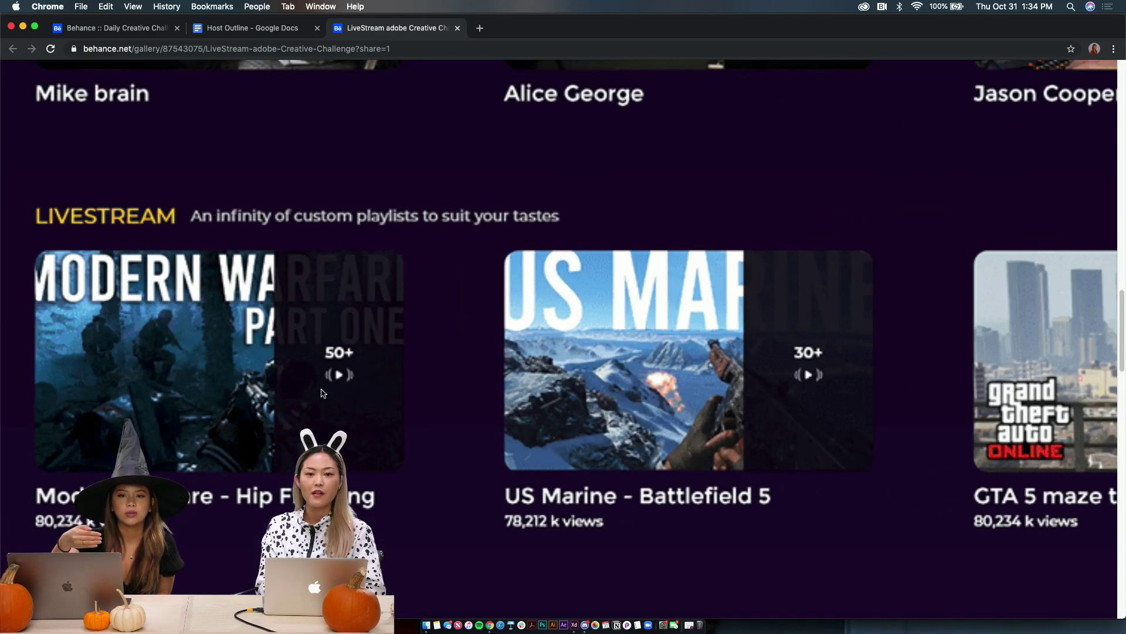
scroll(321, 393, down, 1)
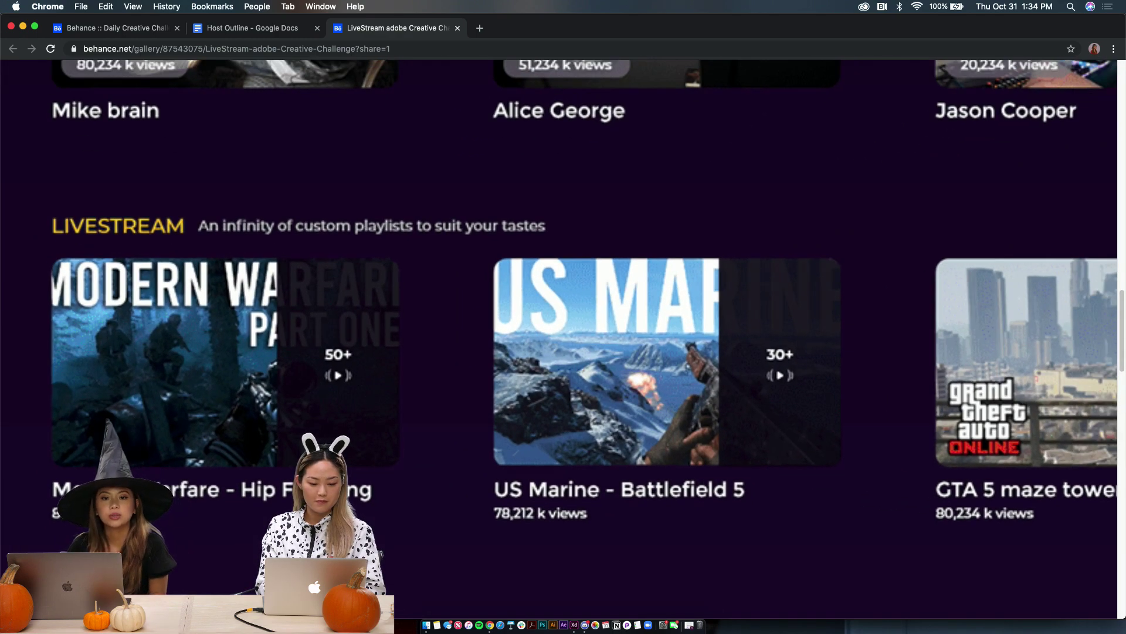
scroll(322, 393, down, 5)
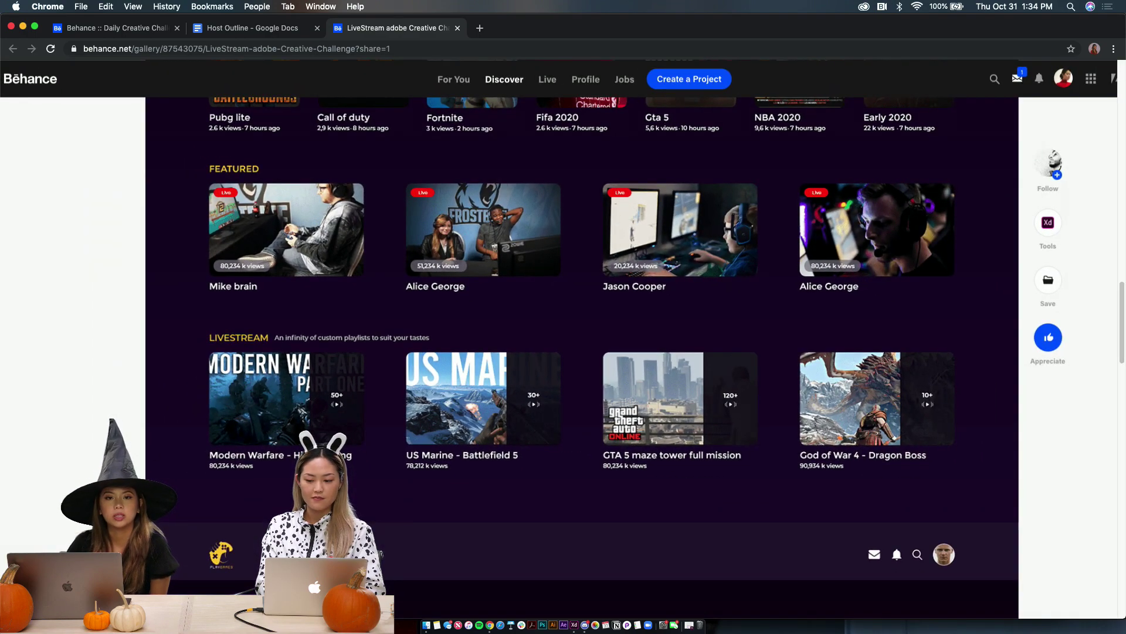
scroll(559, 326, down, 1)
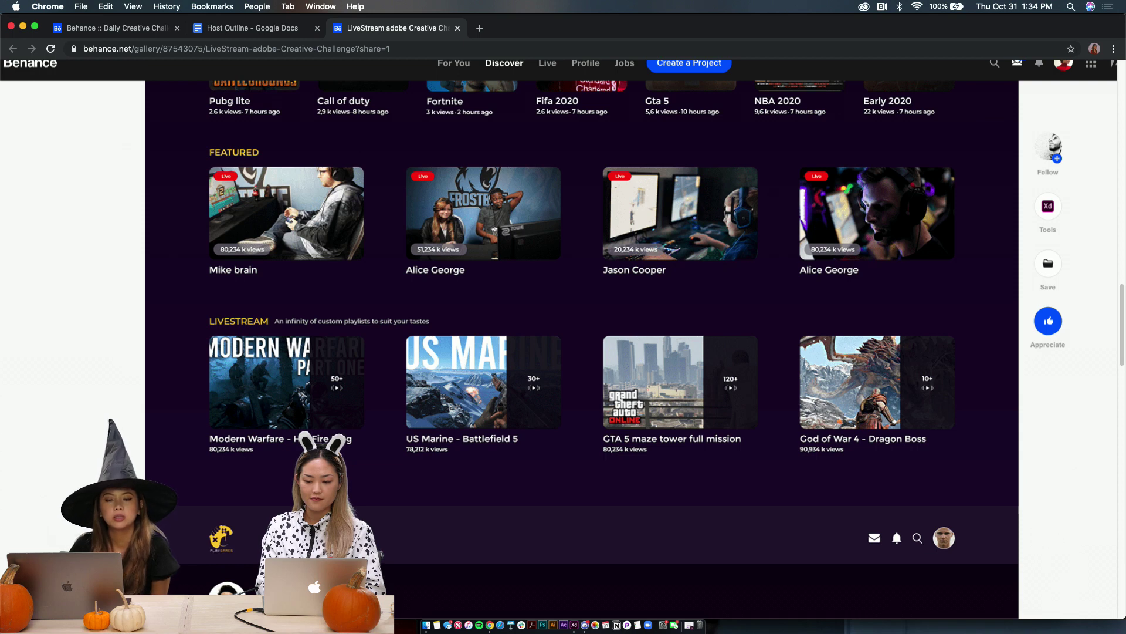
scroll(558, 326, down, 5)
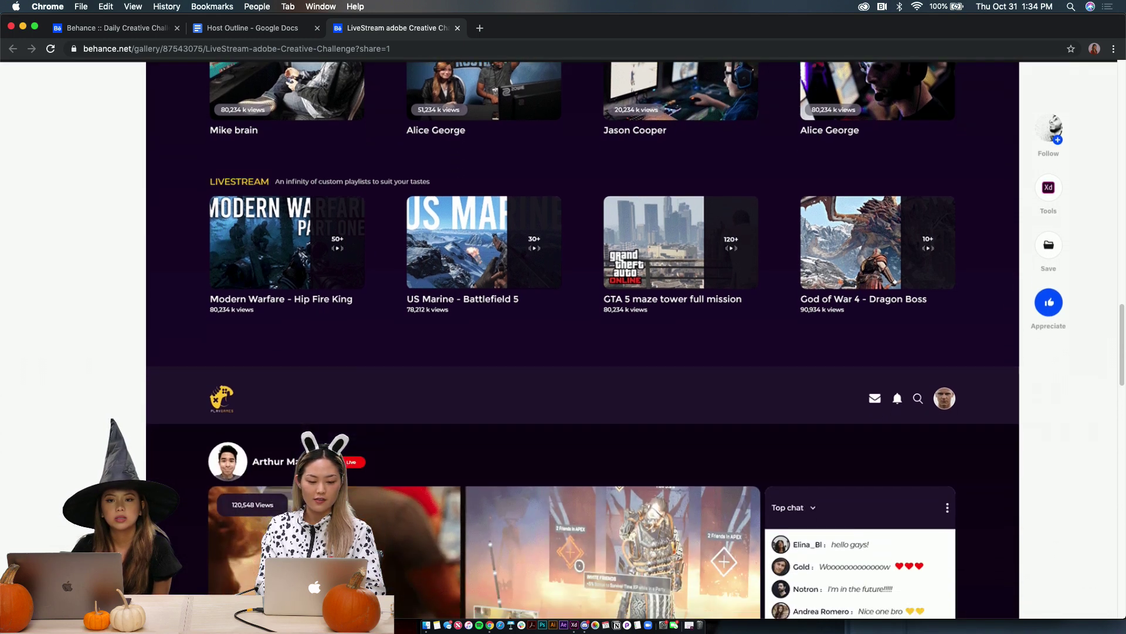
Review the live player page's header, video and Top chat panel for feedback
scroll(562, 340, down, 2)
scroll(562, 340, down, 7)
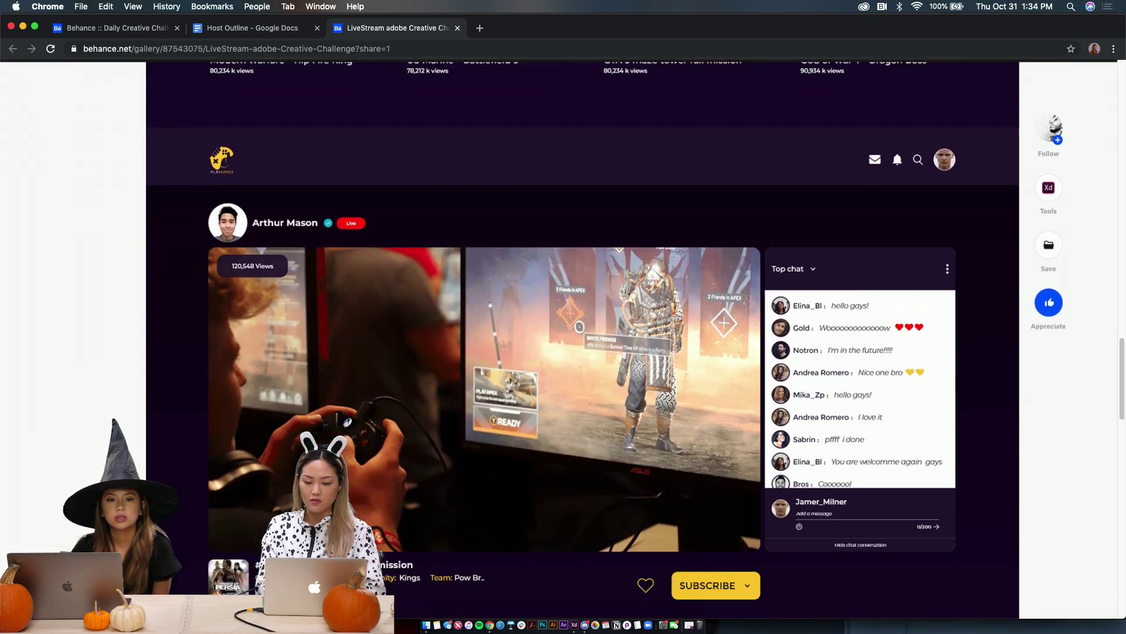
scroll(562, 340, up, 2)
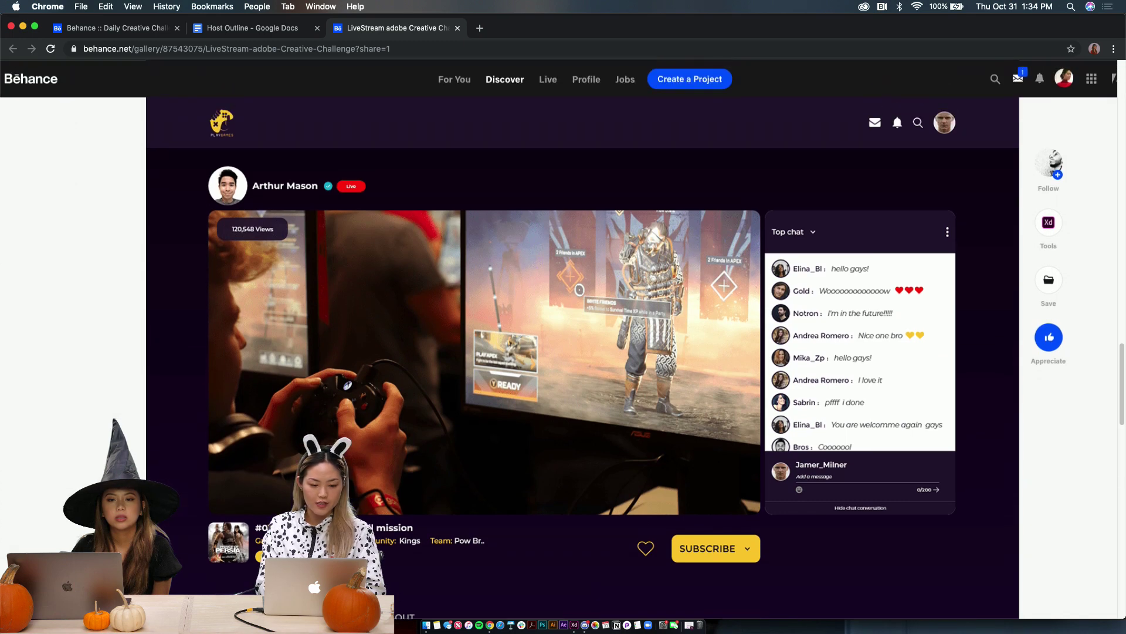
scroll(155, 144, down, 4)
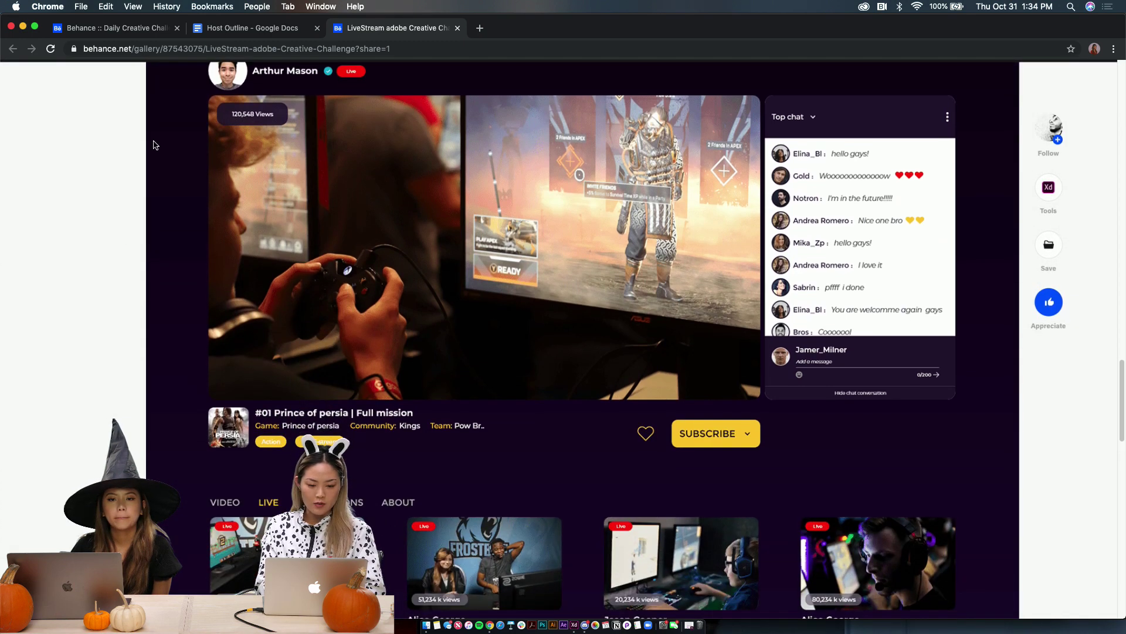
scroll(186, 143, up, 2)
scroll(183, 146, up, 2)
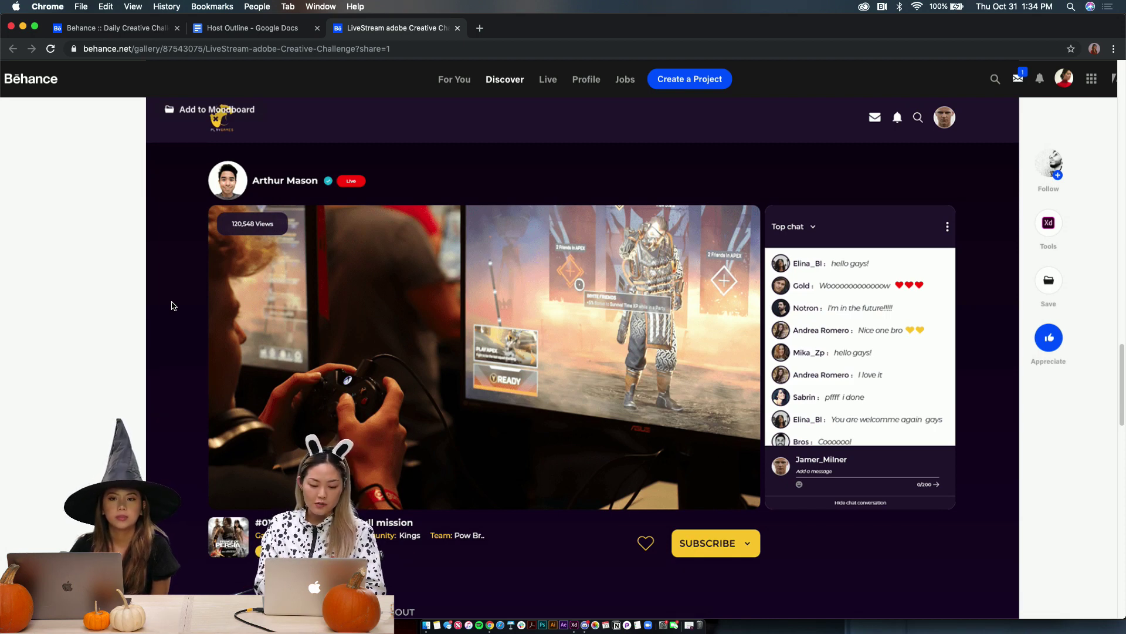
scroll(202, 340, down, 2)
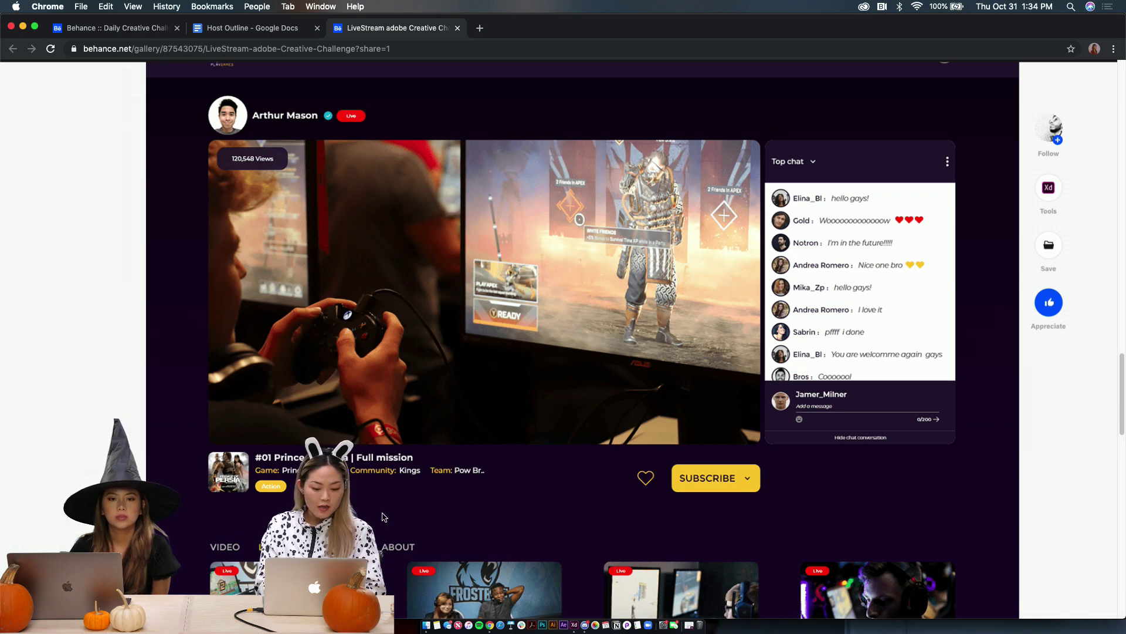
scroll(384, 516, up, 2)
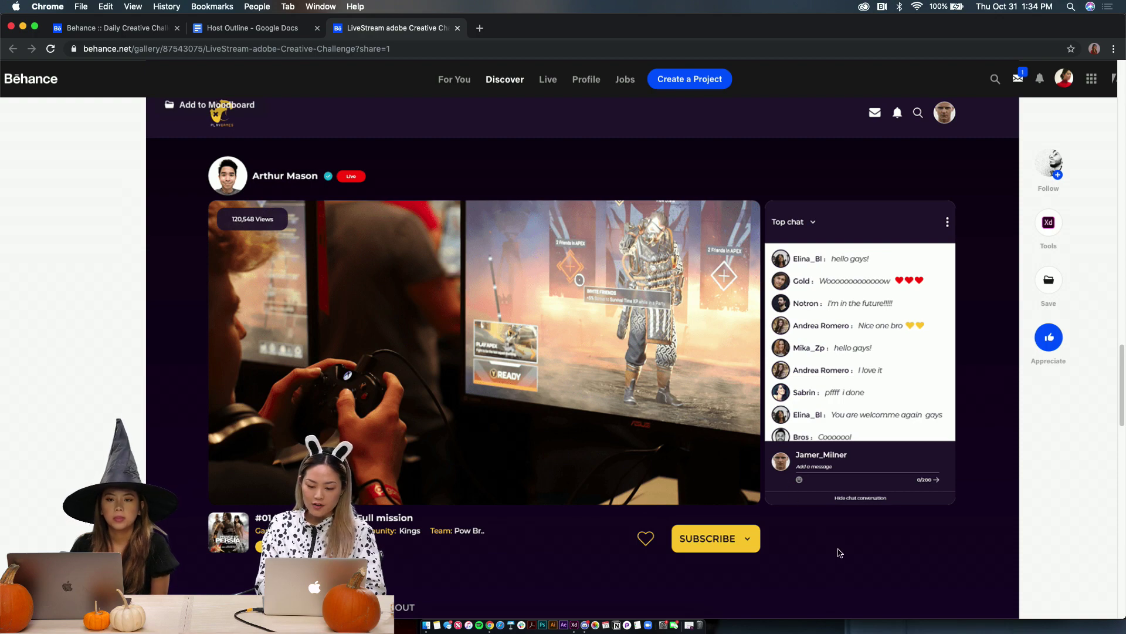
Compare the player page's stream details, Subscribe area and Live thumbnails with its chat panel, and return to the home page's Livestream row
scroll(926, 532, down, 1)
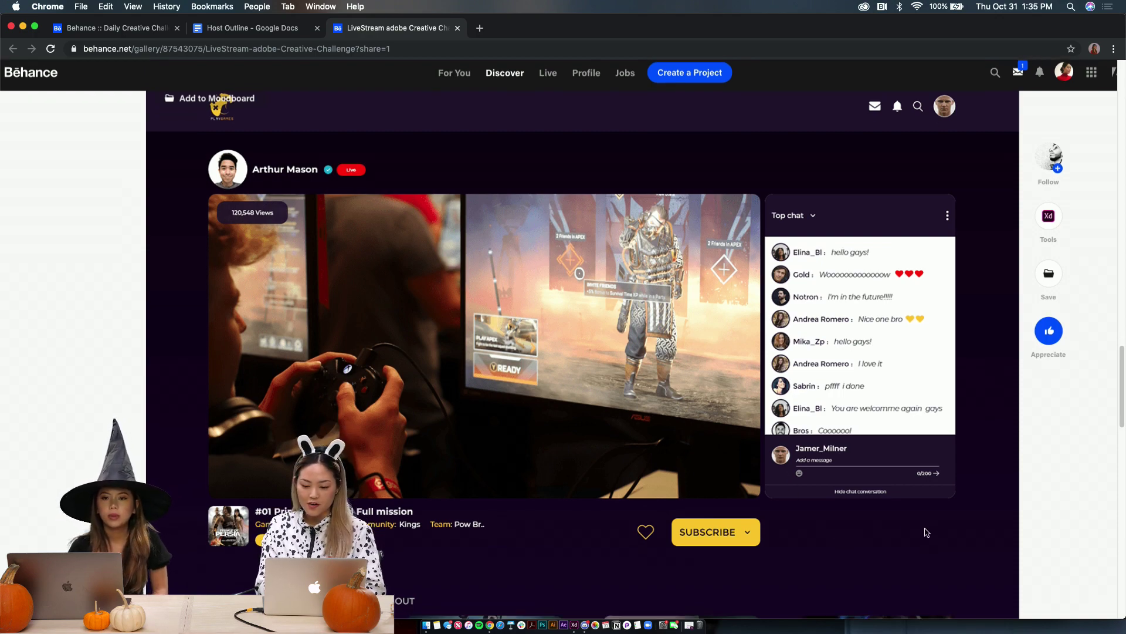
scroll(927, 532, down, 5)
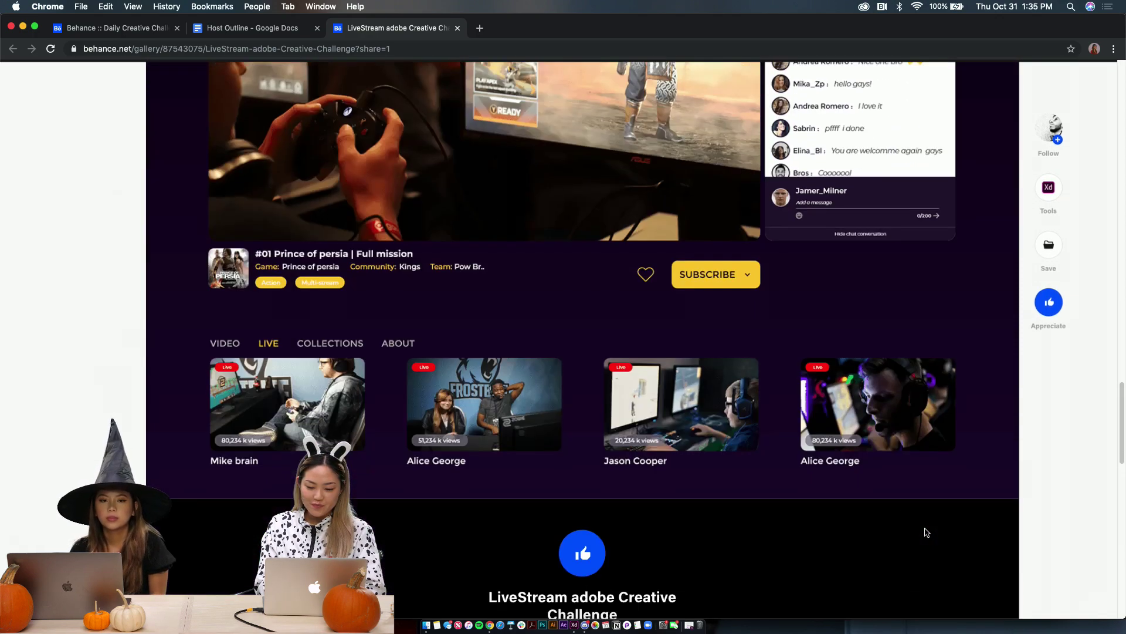
scroll(926, 532, up, 3)
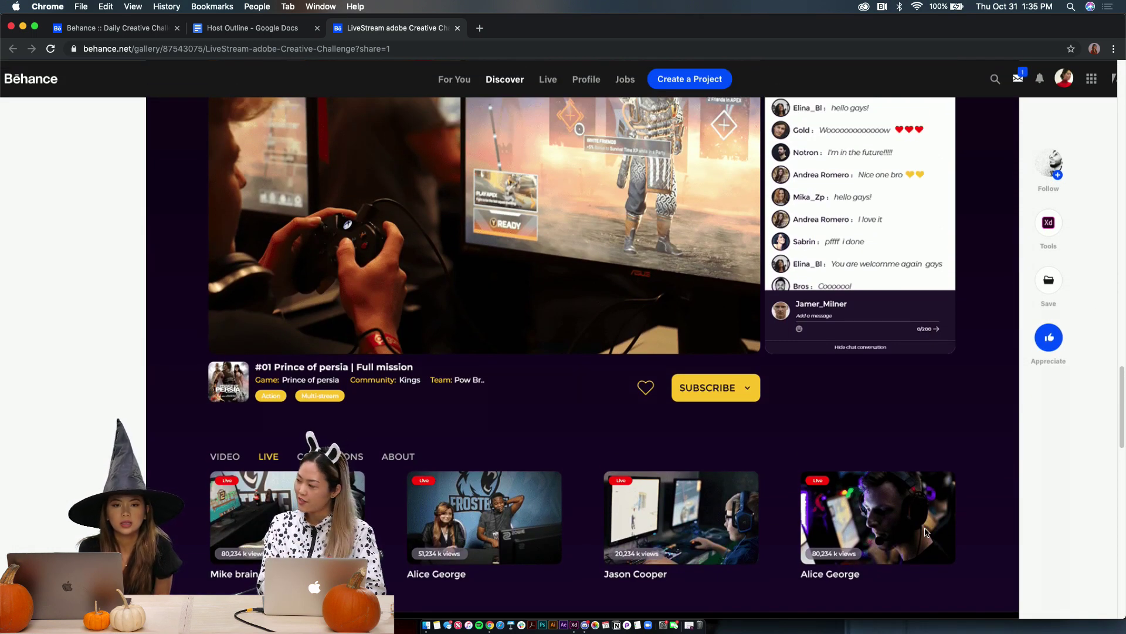
scroll(926, 532, up, 1)
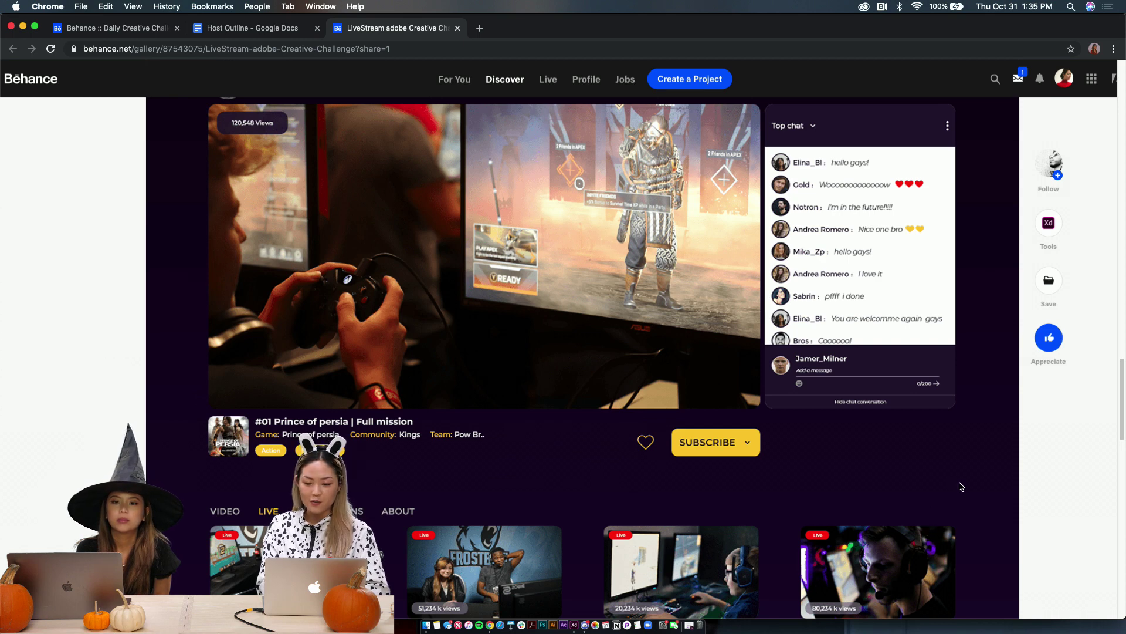
scroll(961, 485, up, 1)
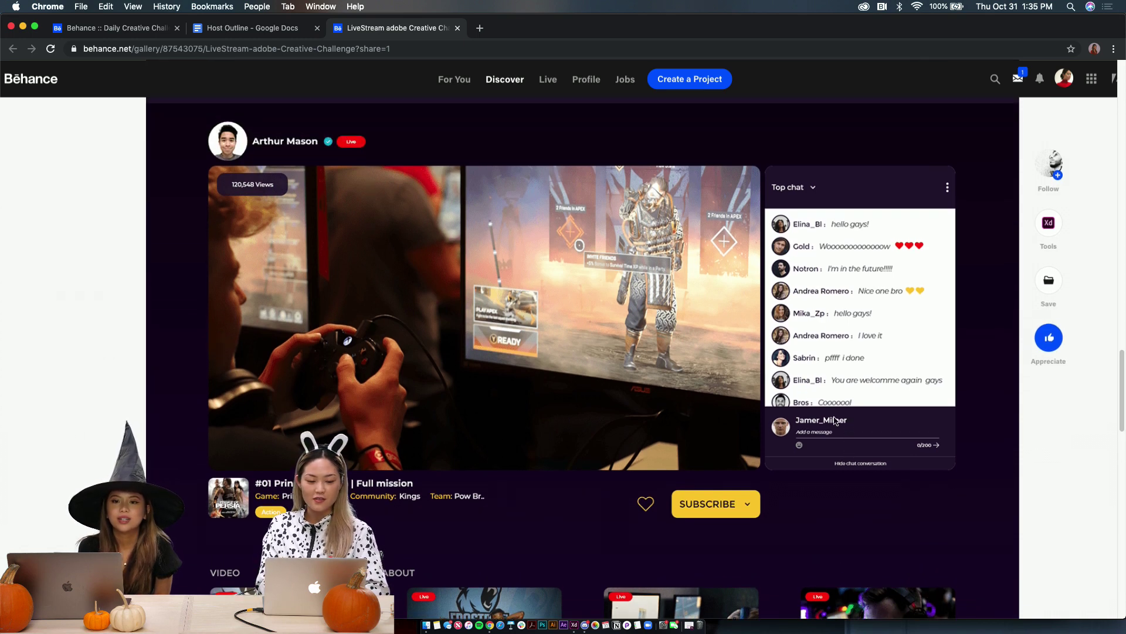
scroll(91, 444, down, 1)
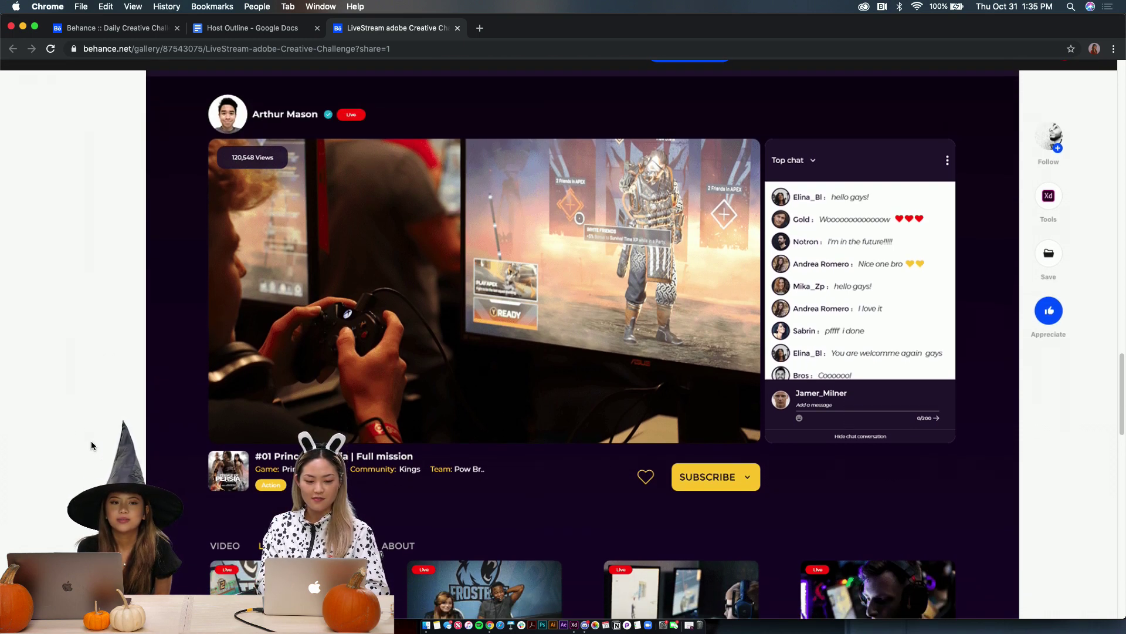
scroll(91, 442, down, 3)
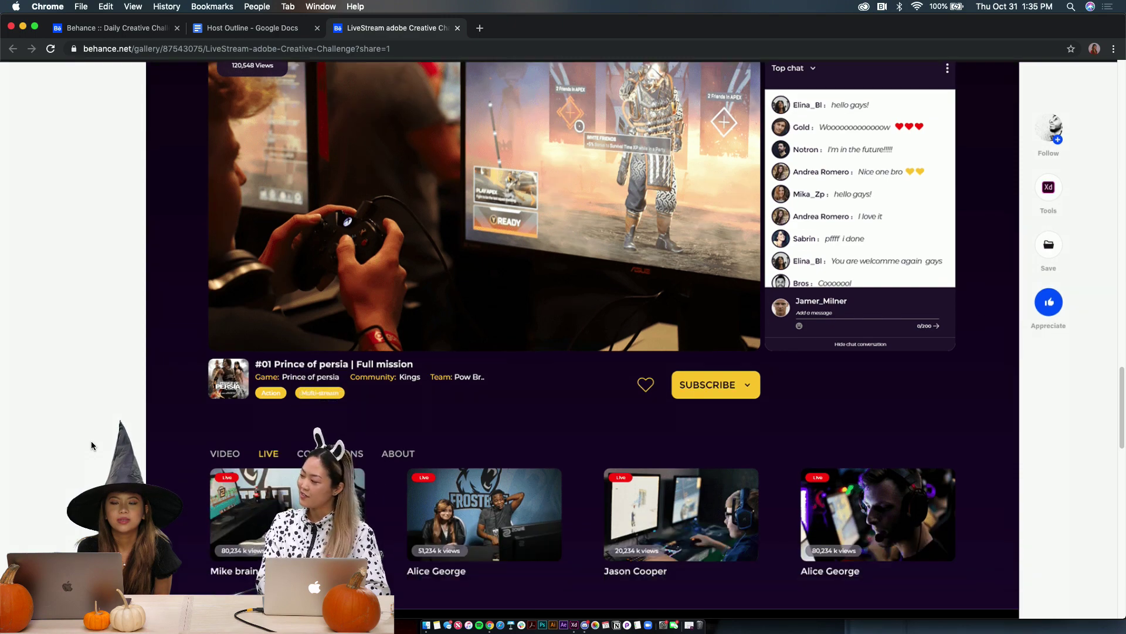
scroll(91, 444, down, 1)
scroll(91, 444, down, 2)
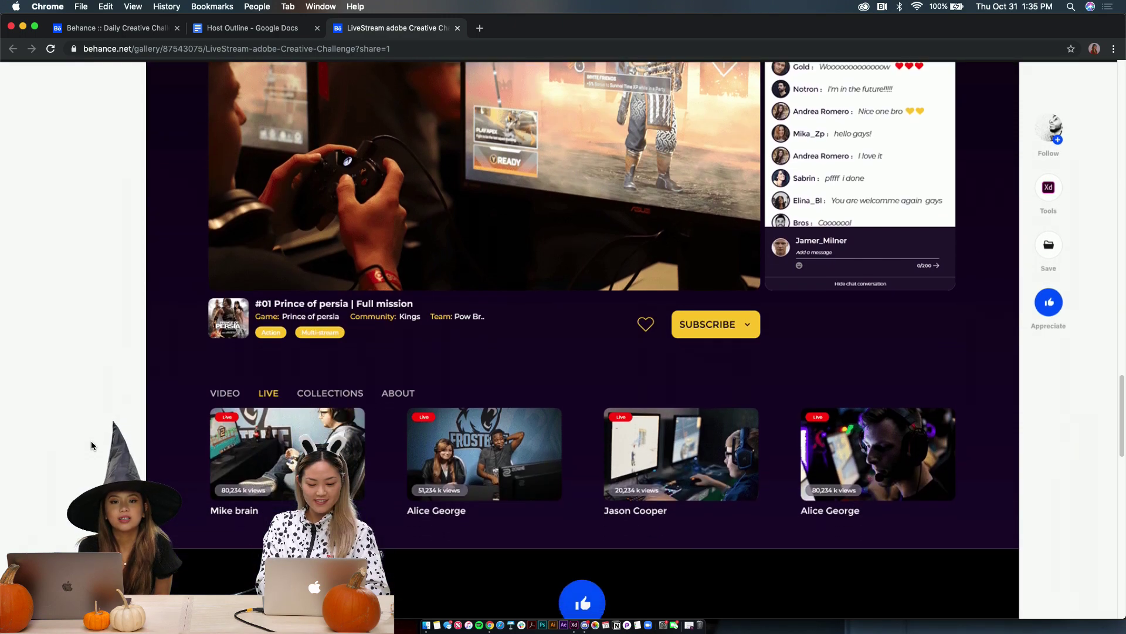
scroll(90, 441, down, 5)
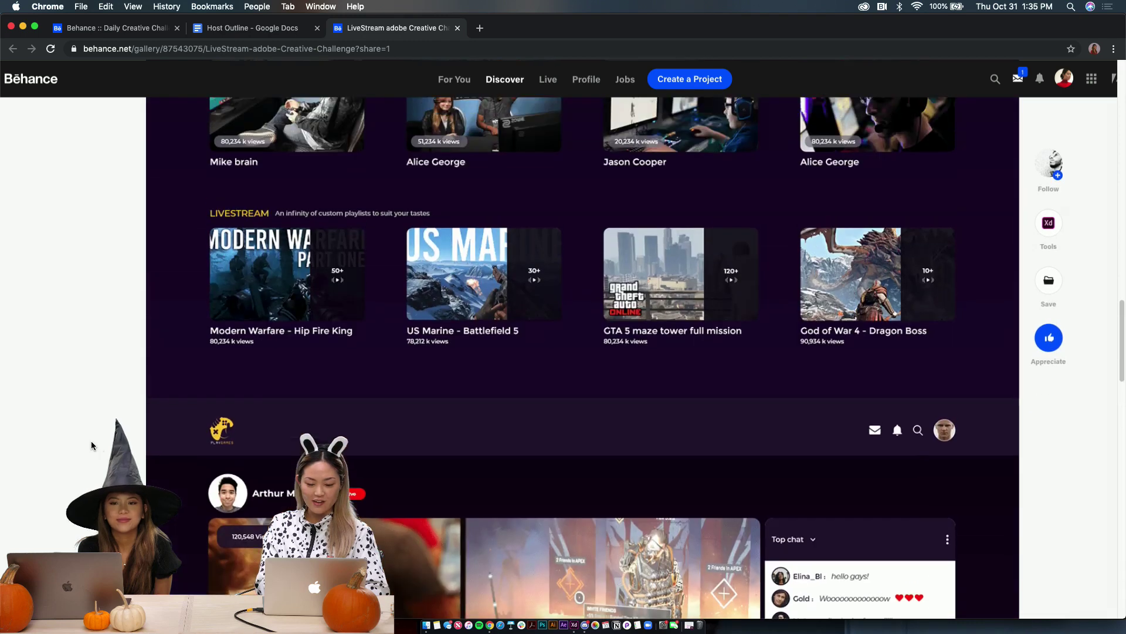
Switch to Discord and open the Behance link of the Day 3 submission in the current-challenge channel
key(super+Tab)
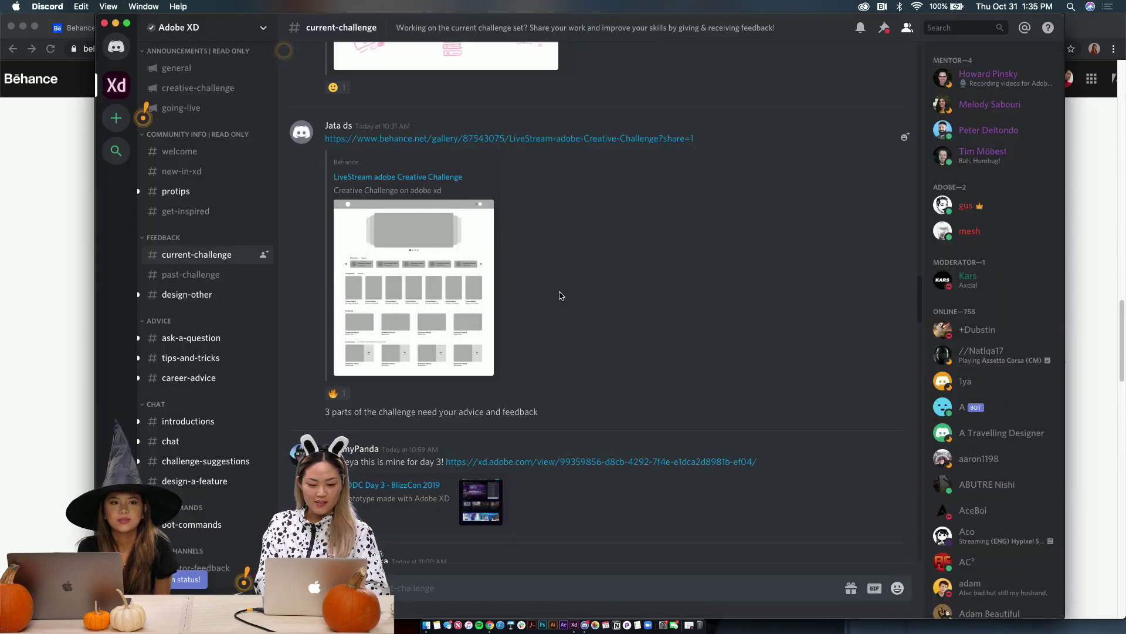
scroll(559, 295, up, 10)
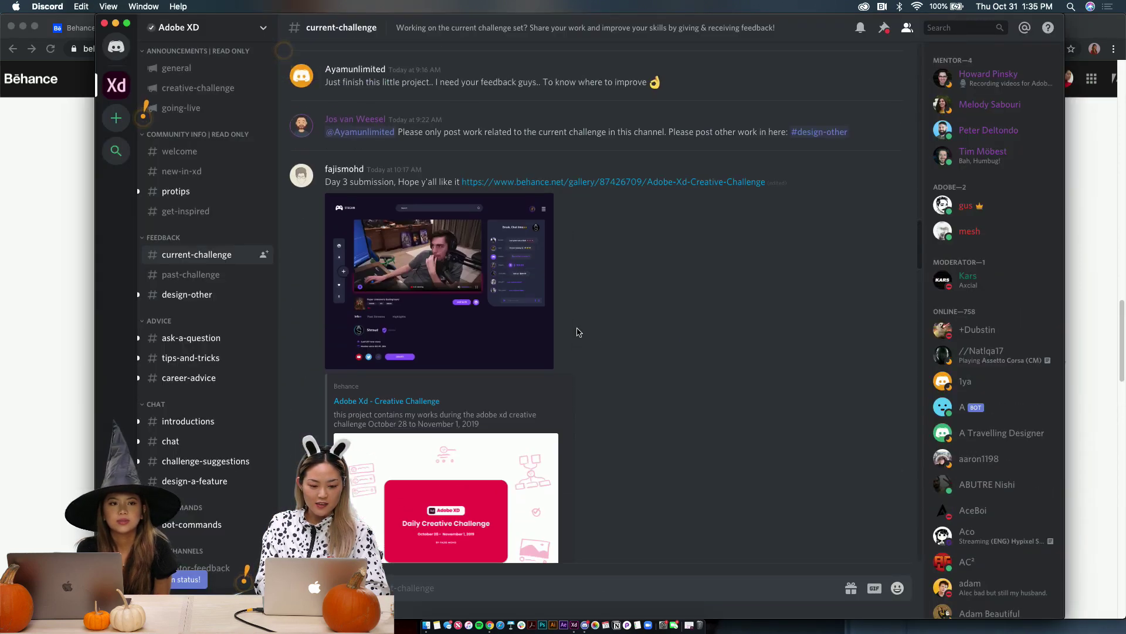
scroll(578, 332, up, 3)
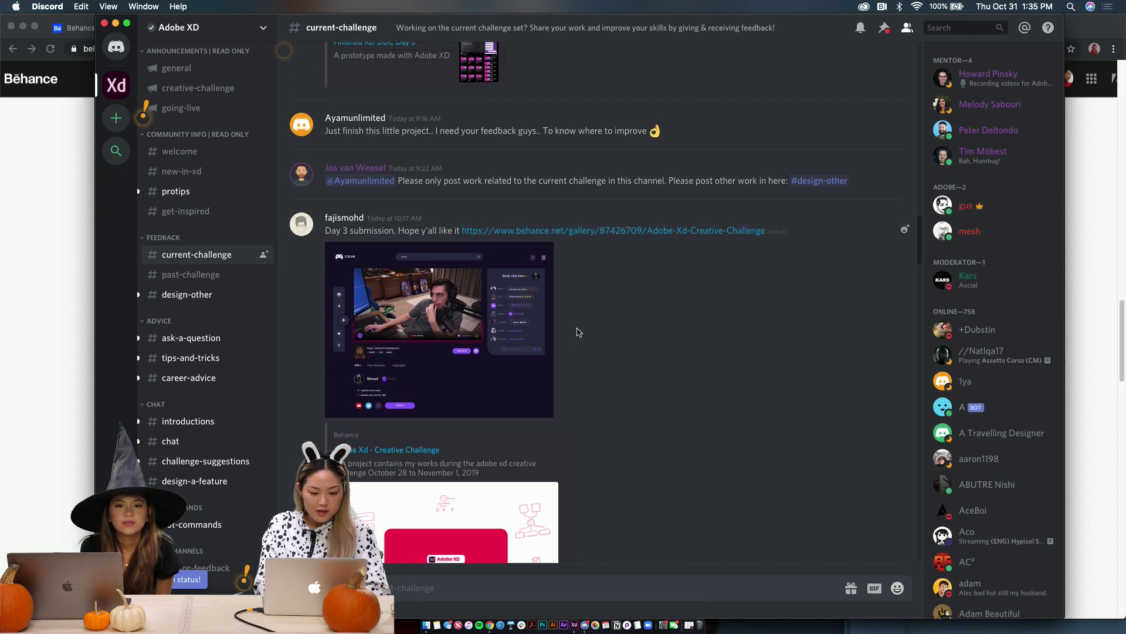
click(674, 231)
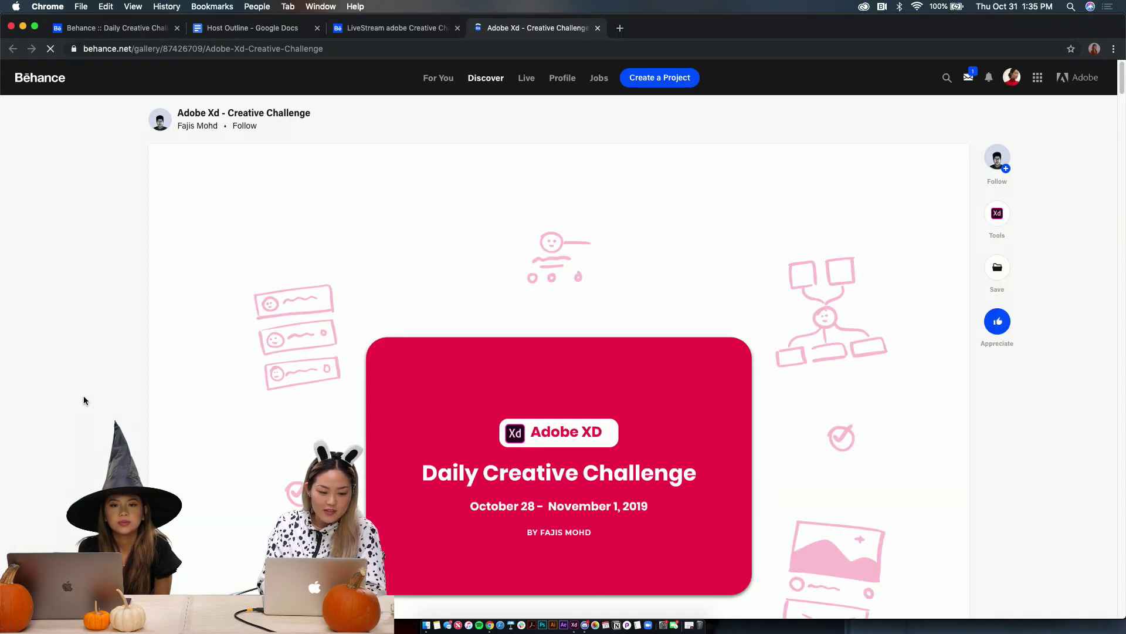
Look through the project's Day 1 annotated wireframe, grid and color assets, and its Day 2 home page solution
scroll(83, 401, down, 10)
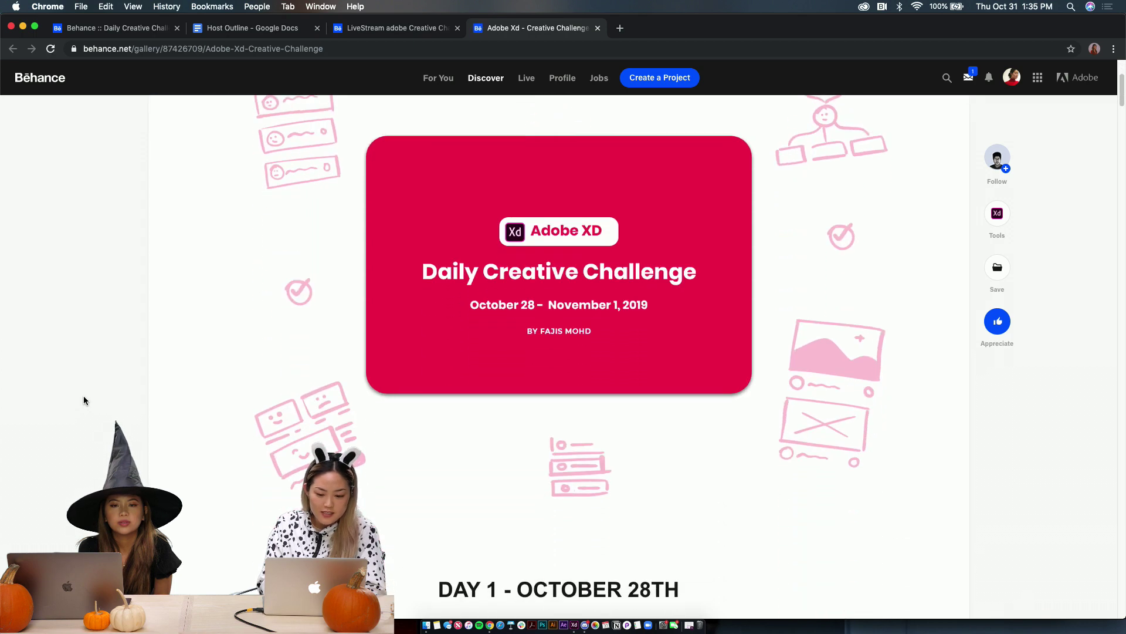
scroll(84, 401, down, 20)
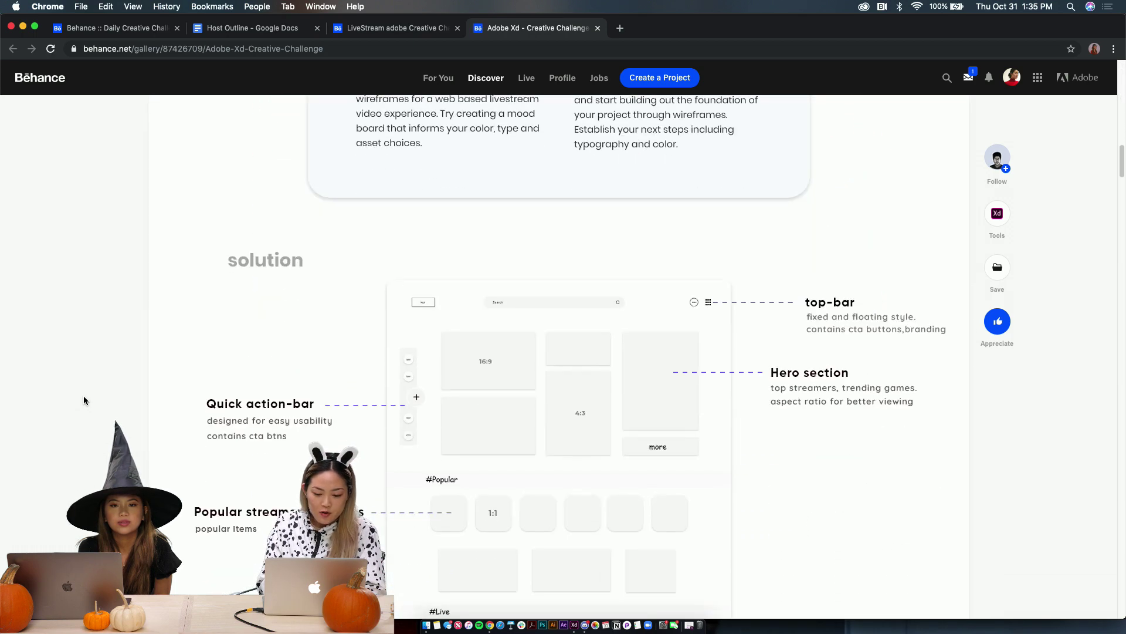
scroll(84, 401, down, 10)
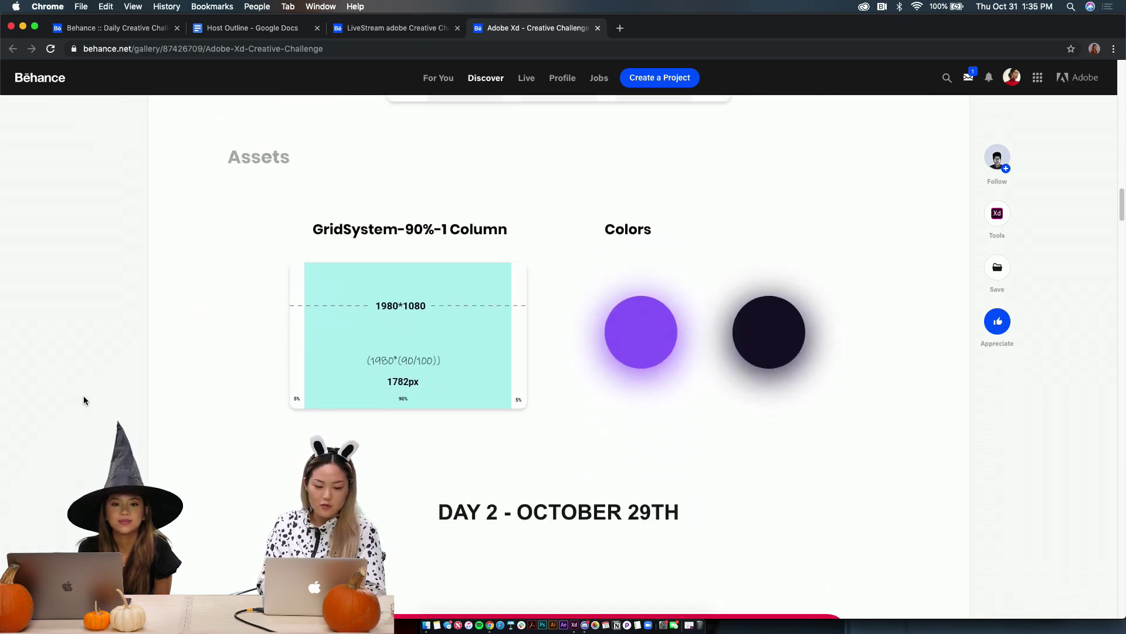
scroll(83, 401, down, 5)
scroll(84, 401, down, 15)
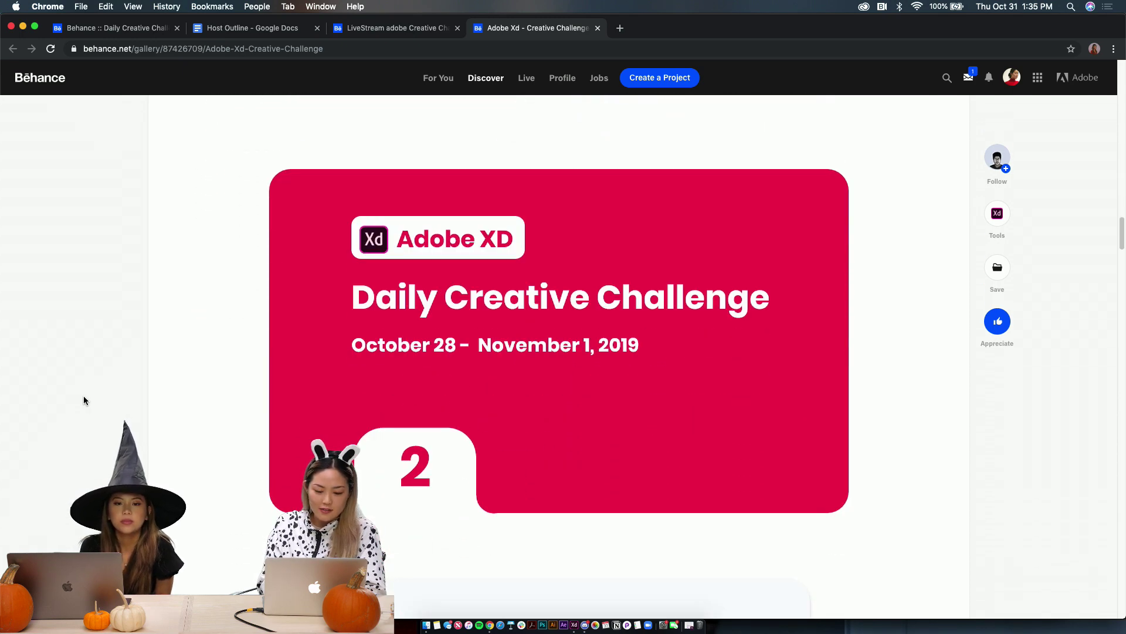
scroll(84, 401, down, 15)
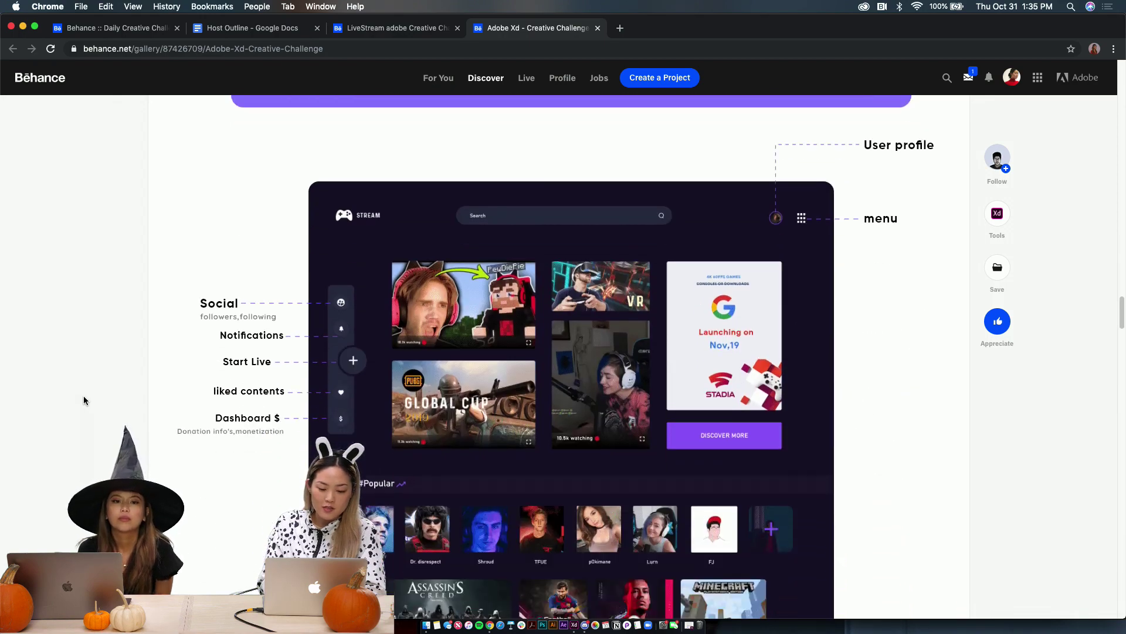
Read the Day 3 prompt and examine the video player page solution with its chat panel, quick action bar and stream info
scroll(84, 401, down, 7)
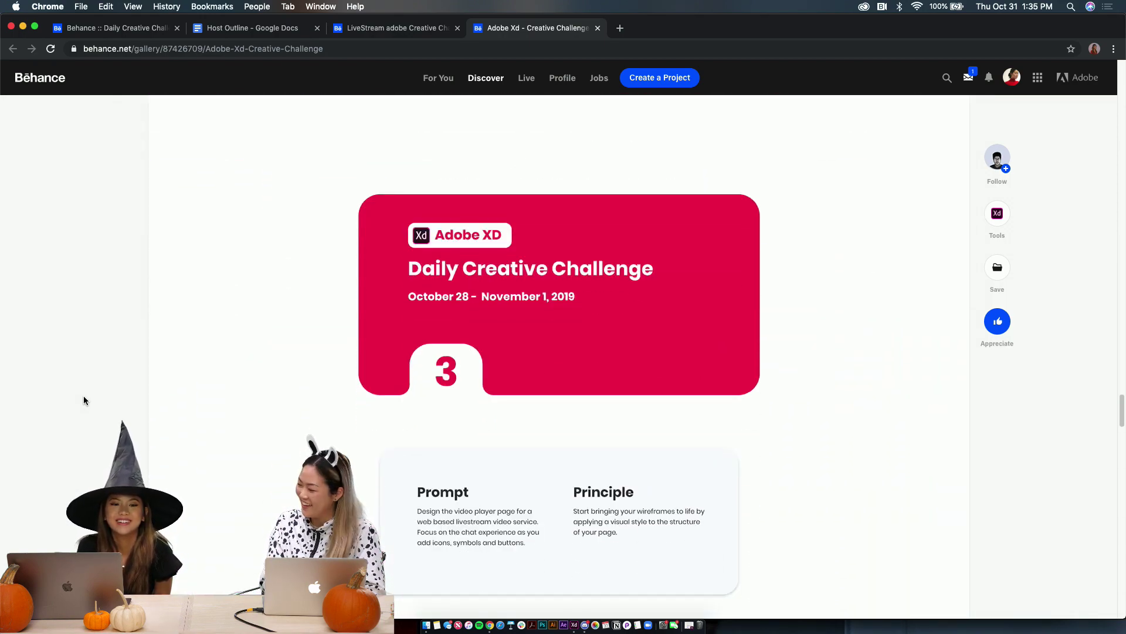
scroll(84, 401, down, 2)
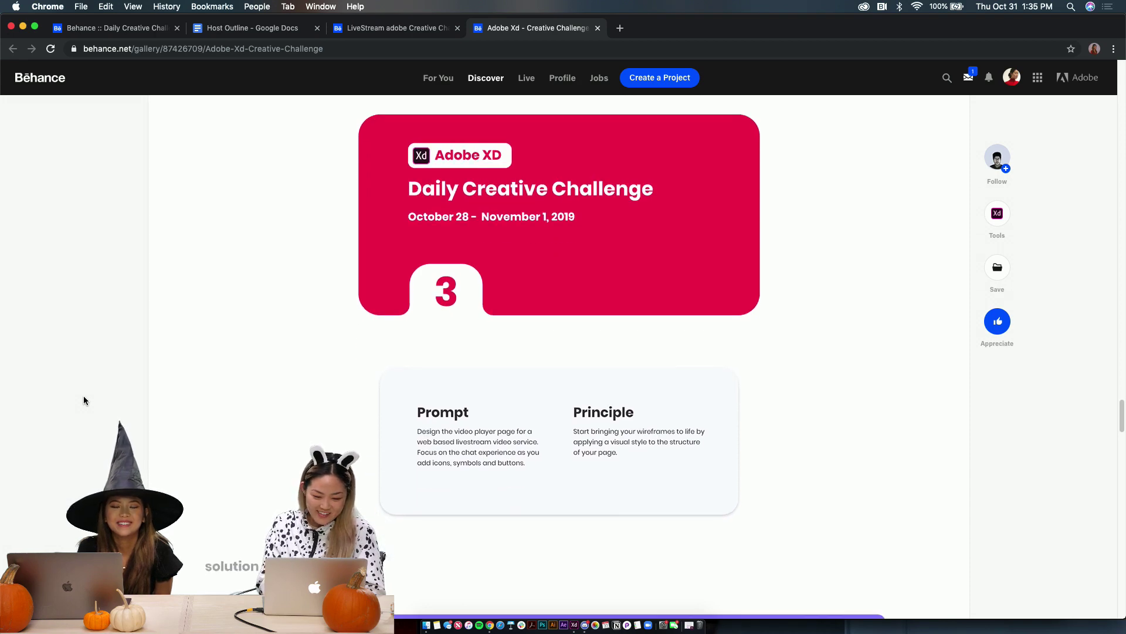
scroll(84, 400, down, 6)
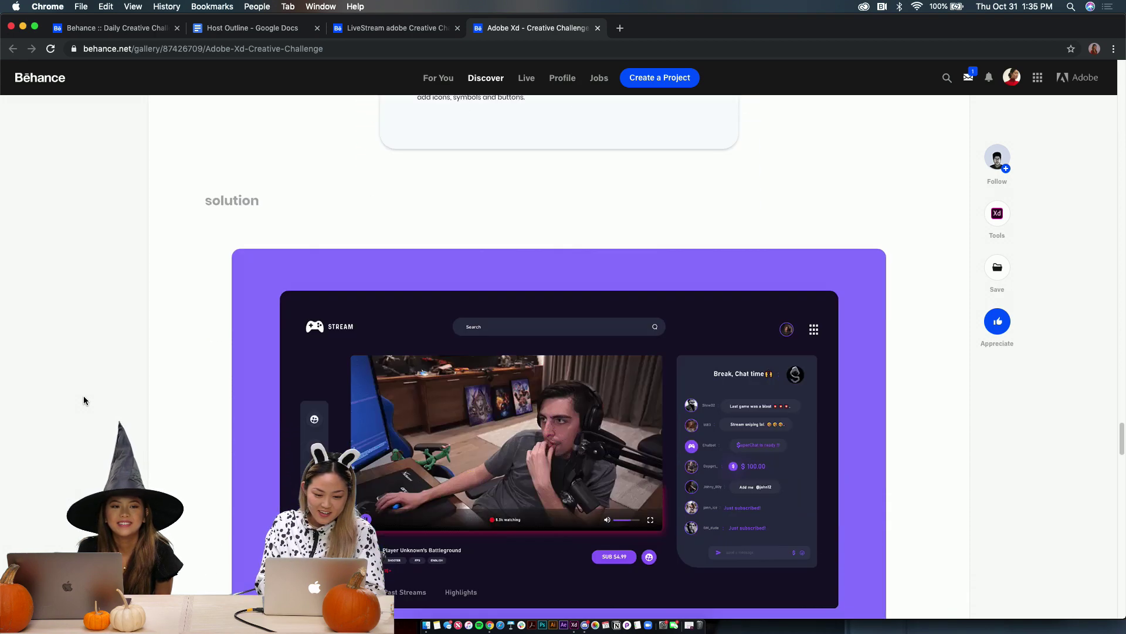
scroll(84, 401, down, 8)
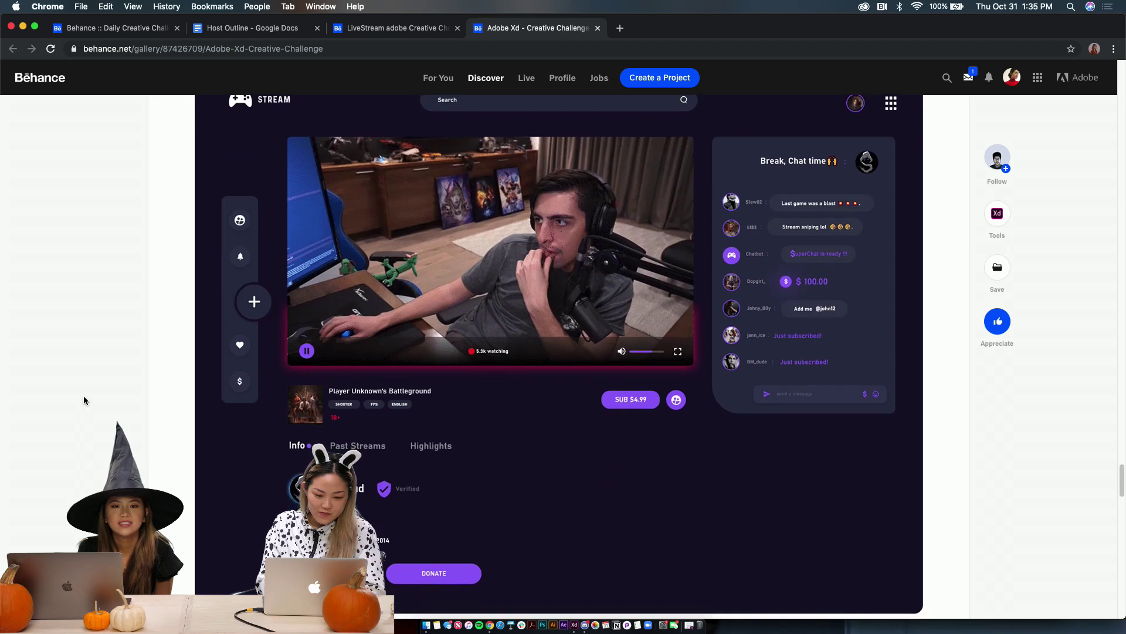
scroll(83, 400, down, 1)
scroll(84, 401, up, 2)
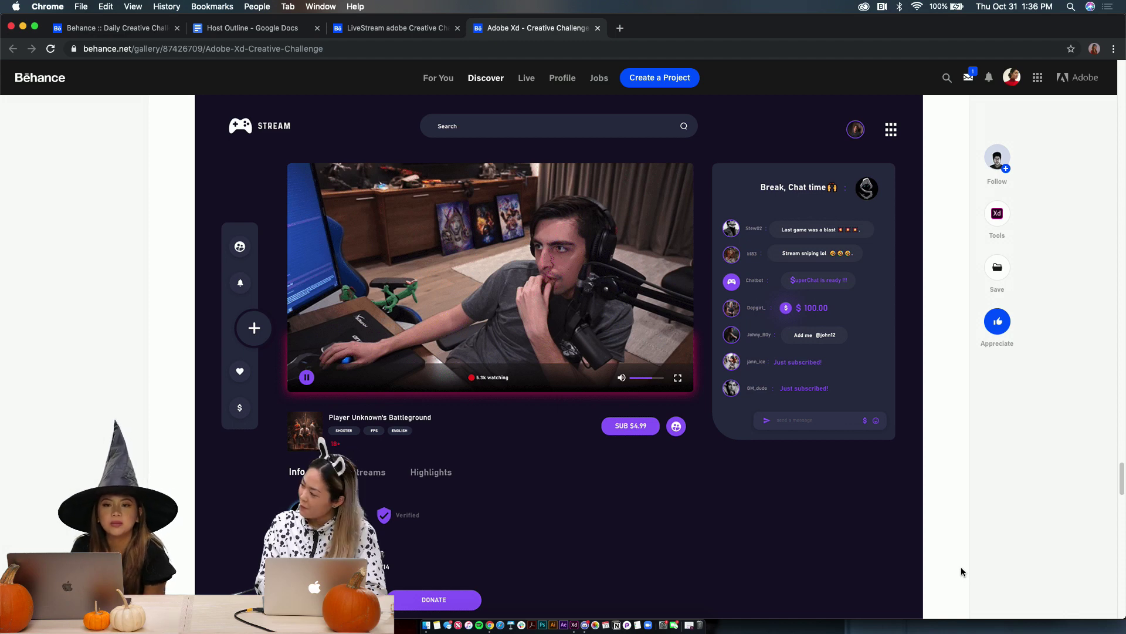
scroll(962, 572, up, 2)
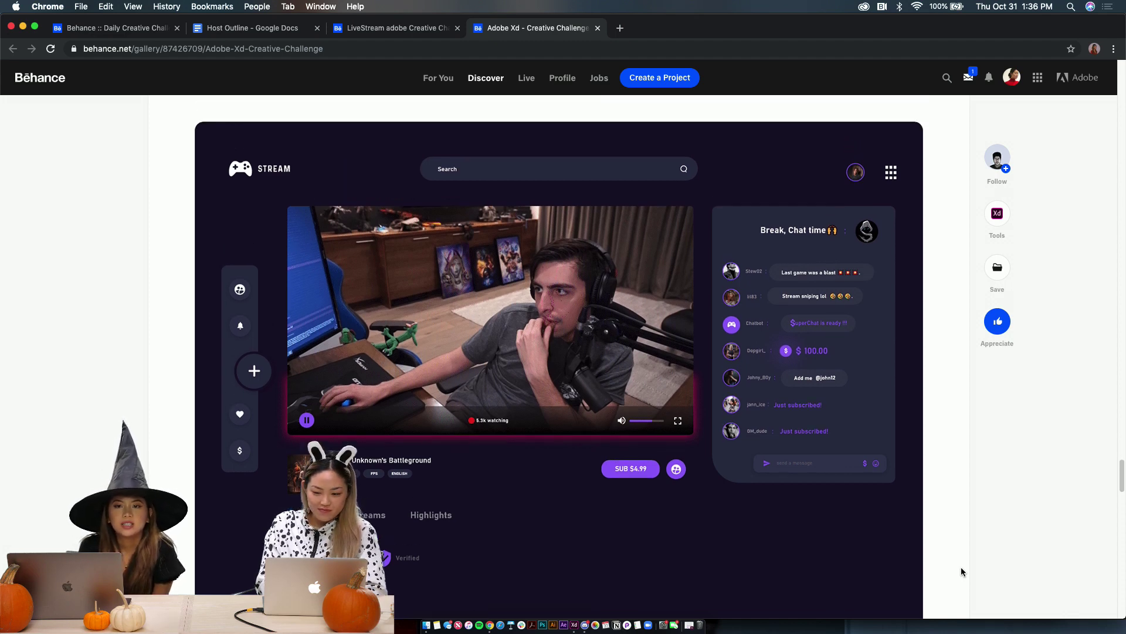
Examine the video player page from its search bar and chat panel down to the stream info, channel details and donate area
scroll(962, 572, down, 2)
scroll(962, 572, down, 1)
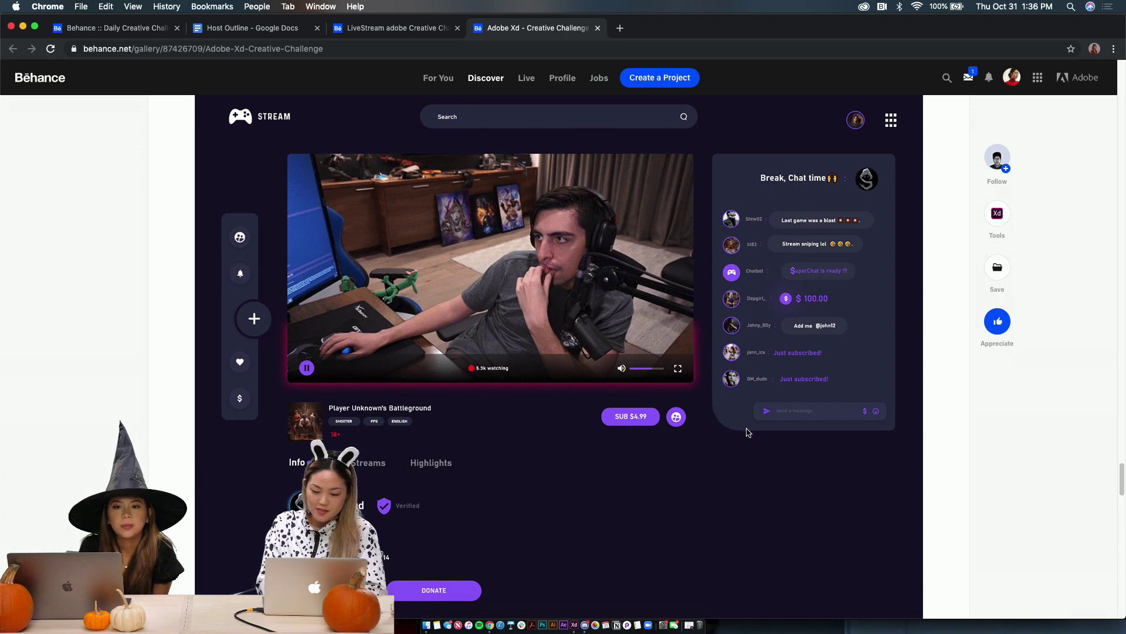
scroll(830, 482, down, 6)
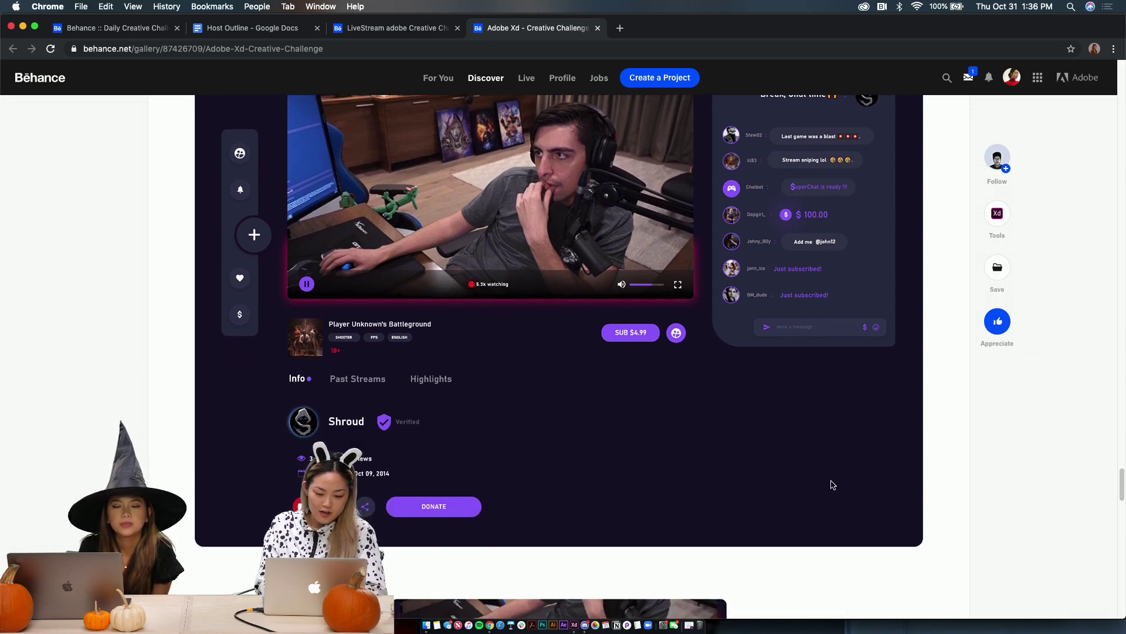
scroll(832, 484, up, 4)
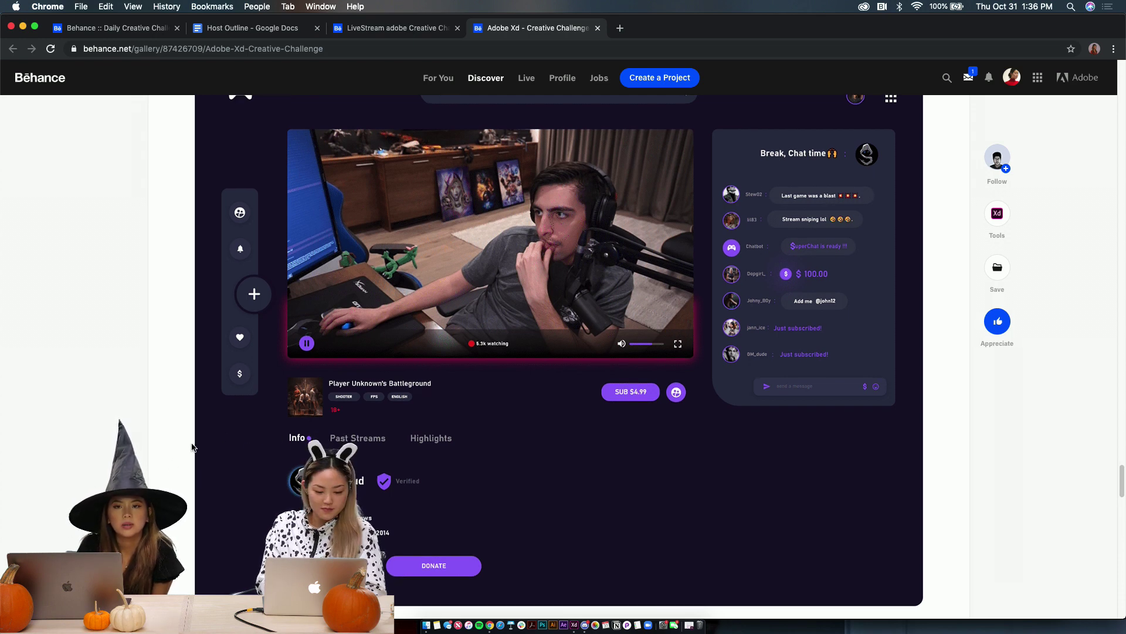
scroll(192, 447, down, 1)
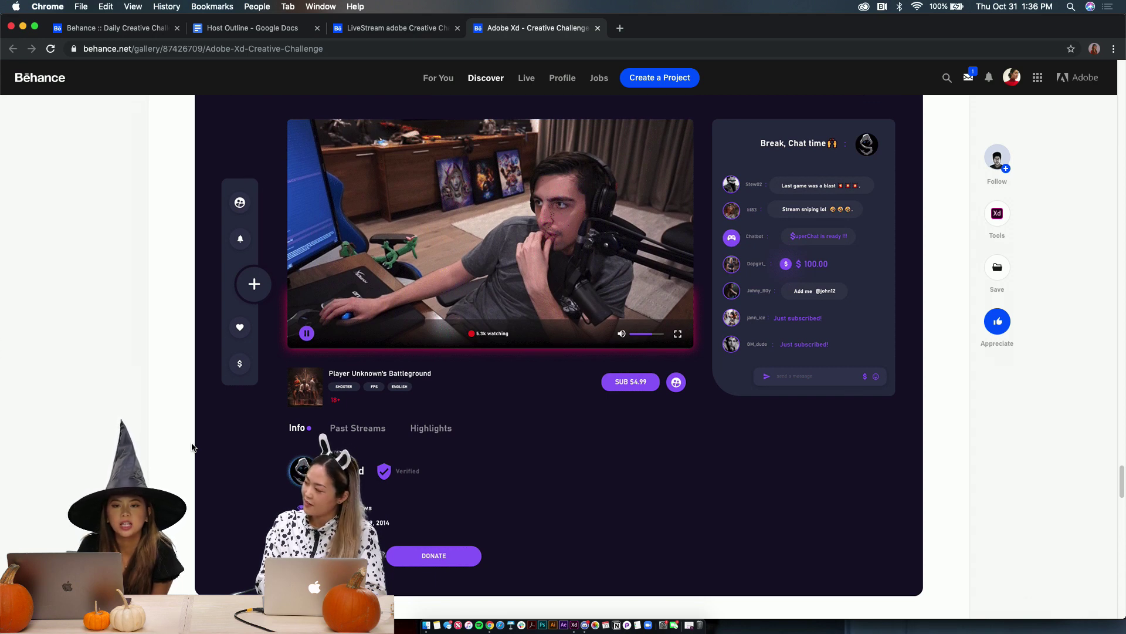
scroll(192, 447, down, 2)
scroll(193, 447, up, 8)
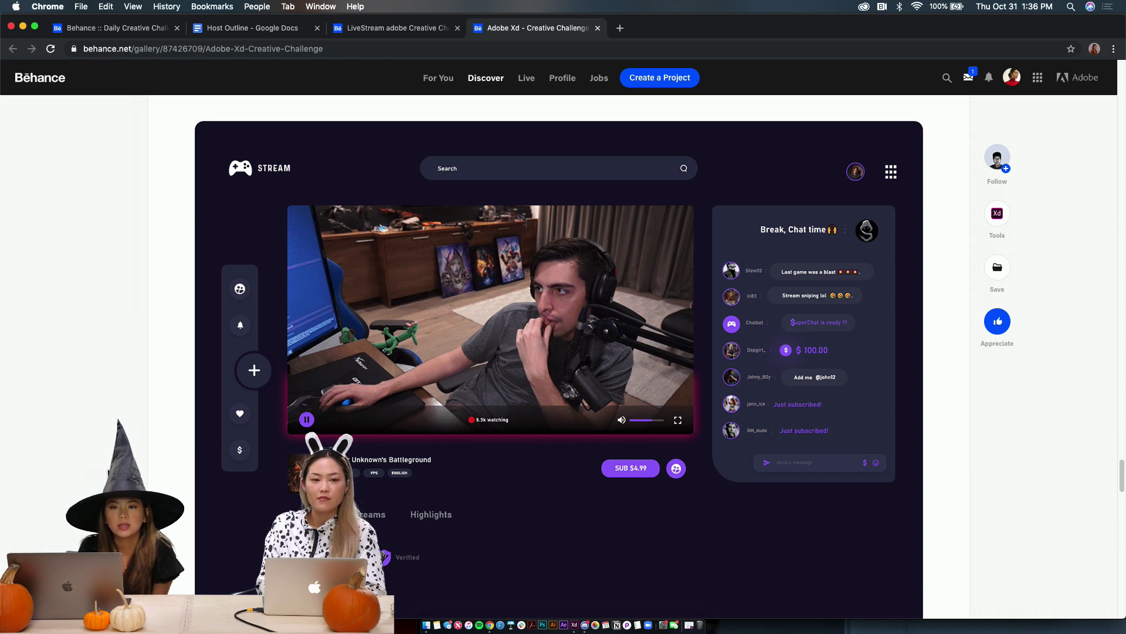
scroll(165, 437, down, 1)
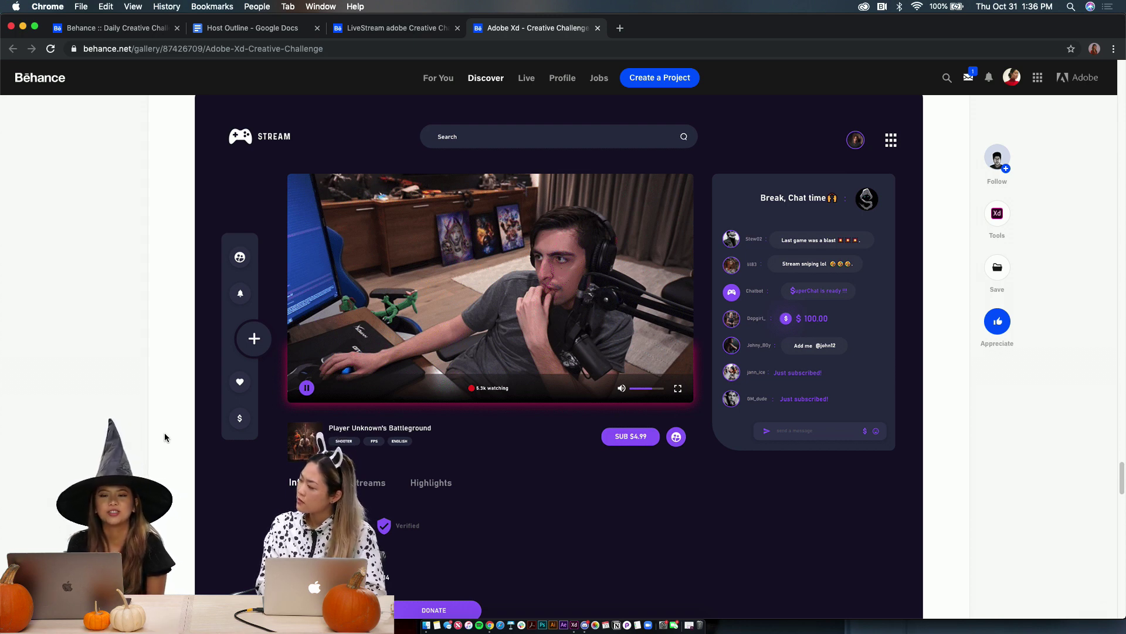
scroll(165, 434, down, 4)
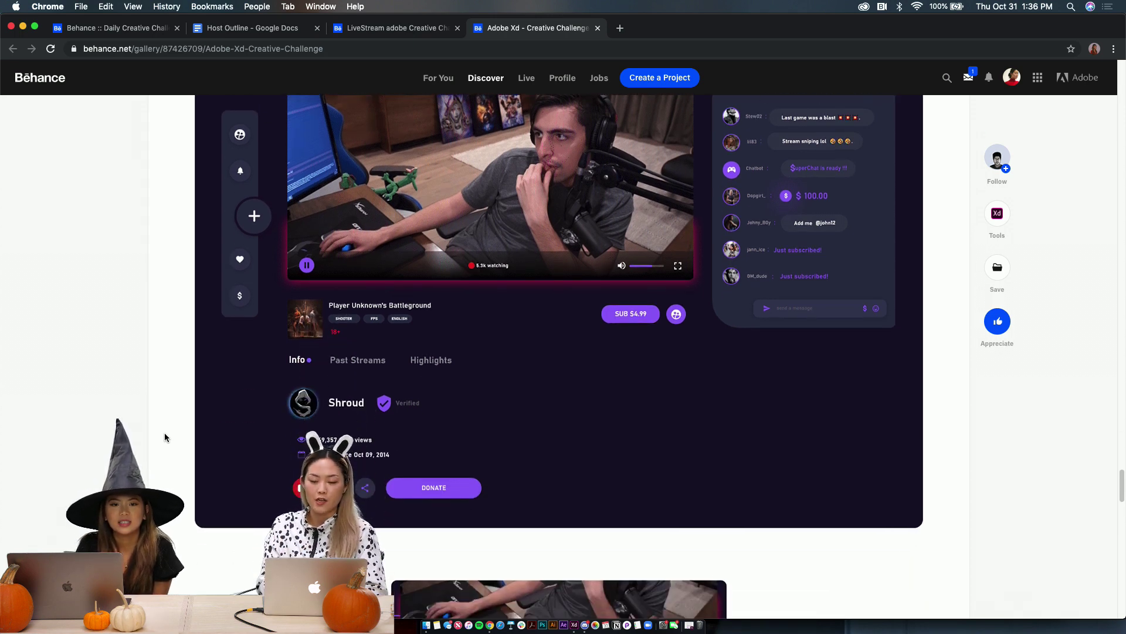
Zoom in on the RGB Backshadows section and study the three video player shadow variants
scroll(165, 435, down, 8)
scroll(164, 432, down, 4)
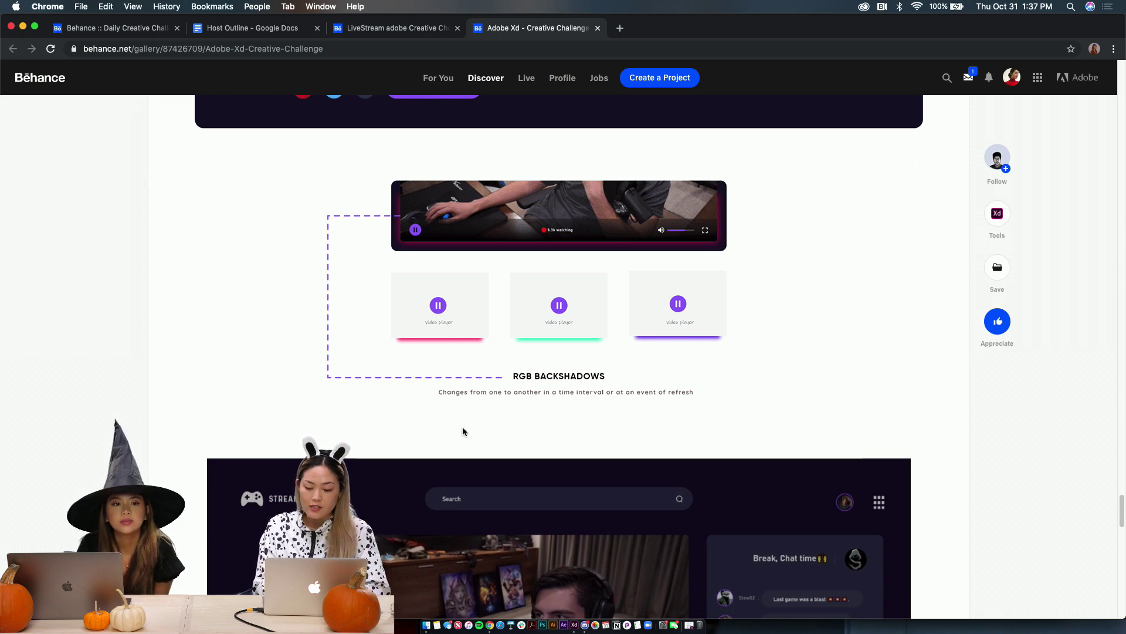
click(424, 320)
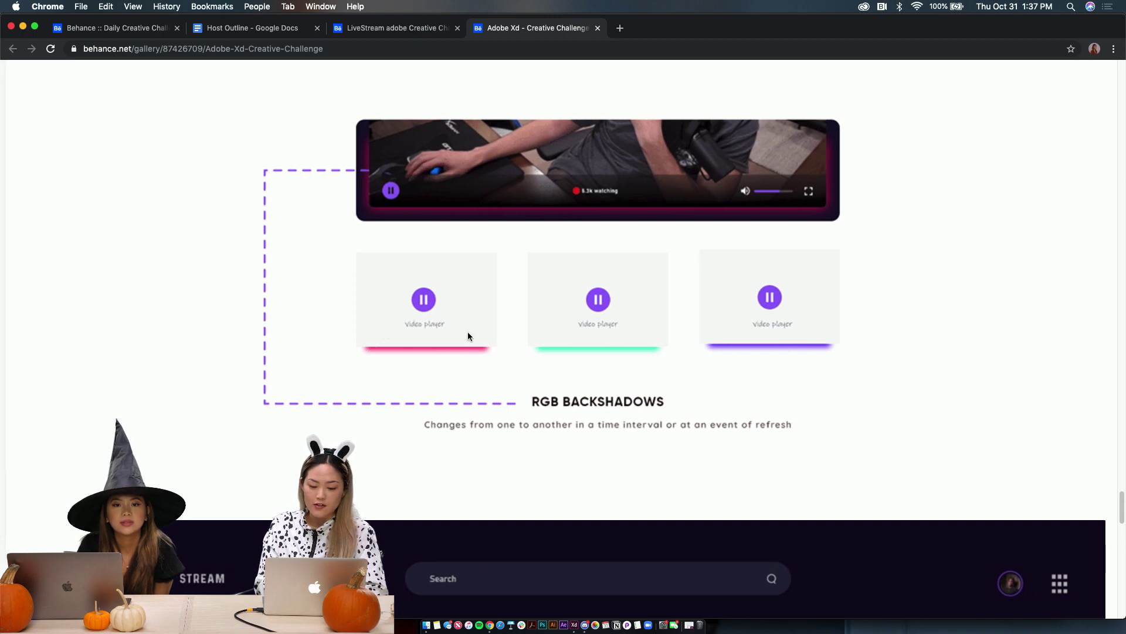
click(731, 355)
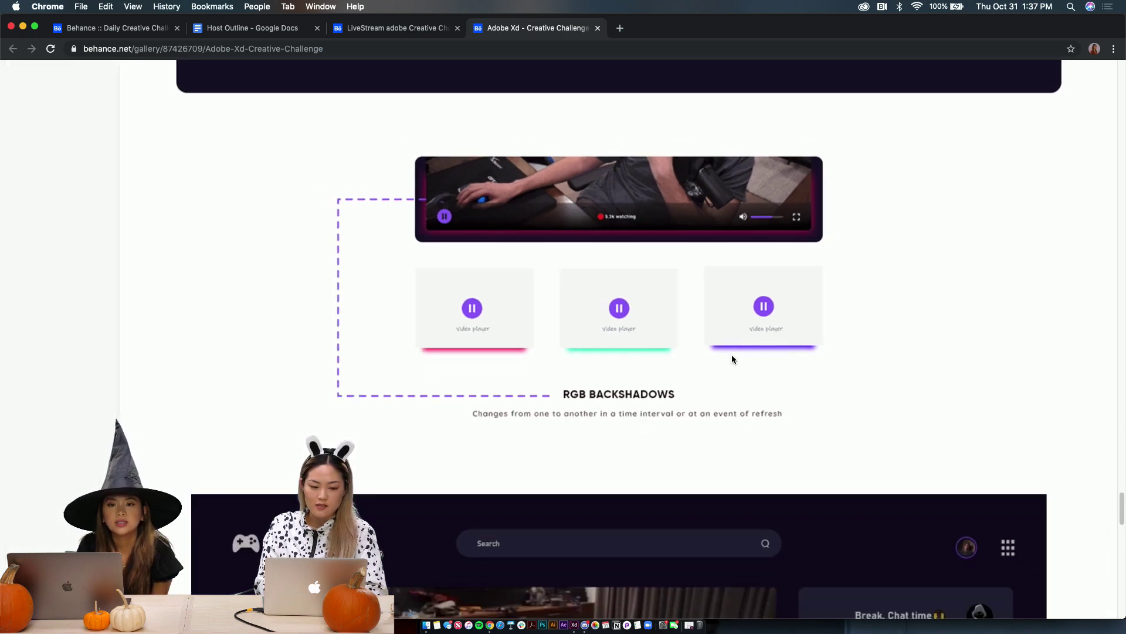
Play the project's video player page demo clip and replay it, pausing to review the scrolling and Past Streams interaction
scroll(731, 359, down, 5)
scroll(633, 253, down, 3)
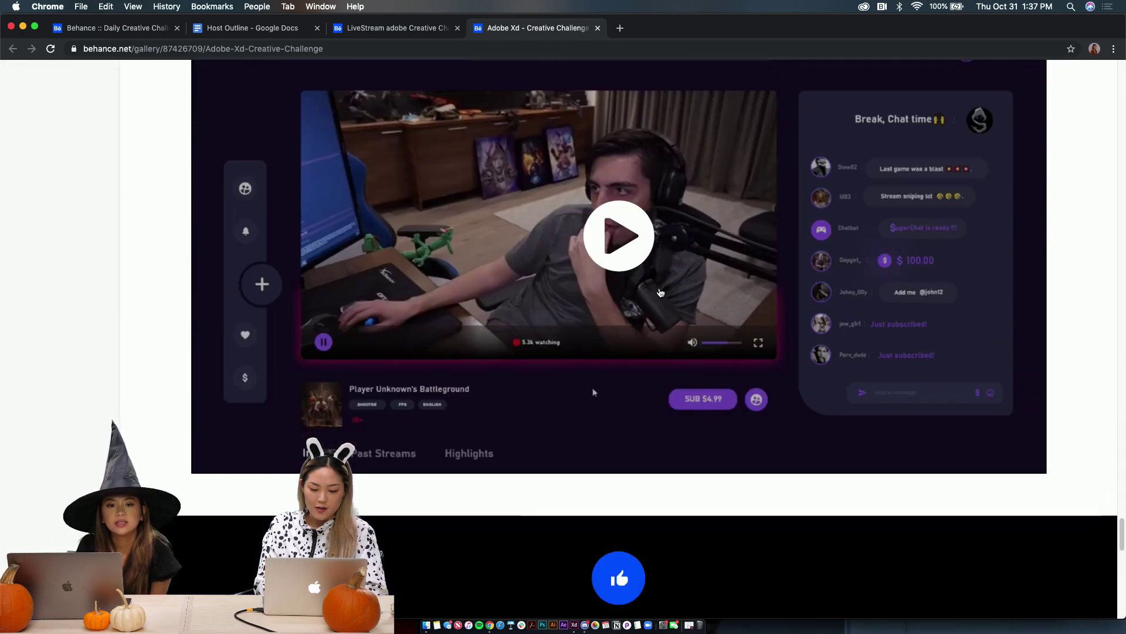
click(632, 253)
scroll(632, 254, up, 2)
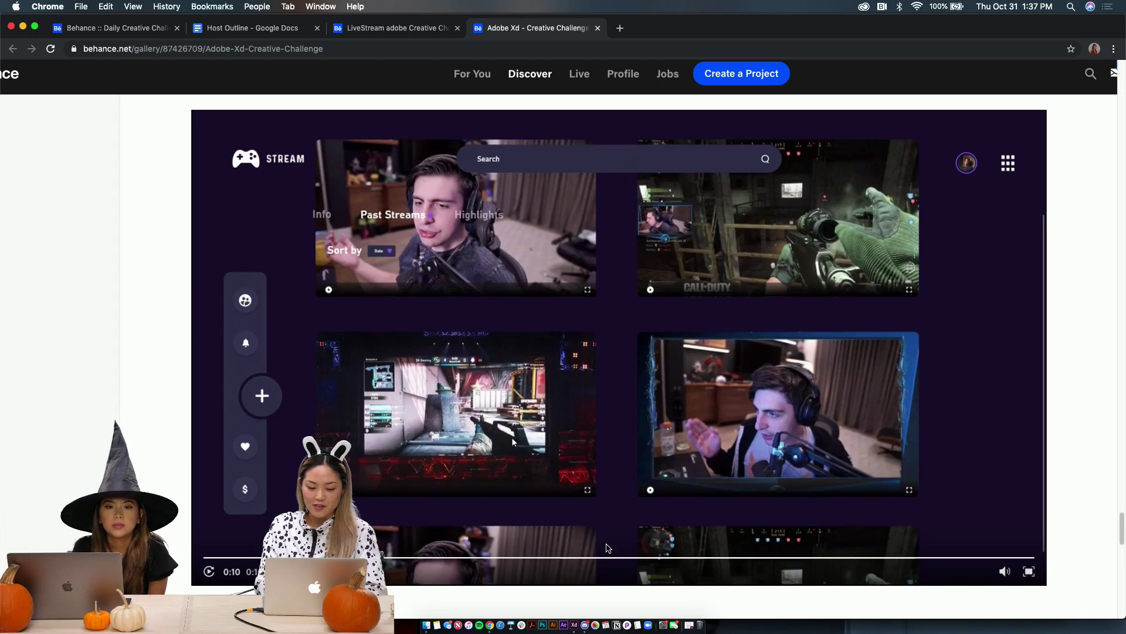
click(209, 570)
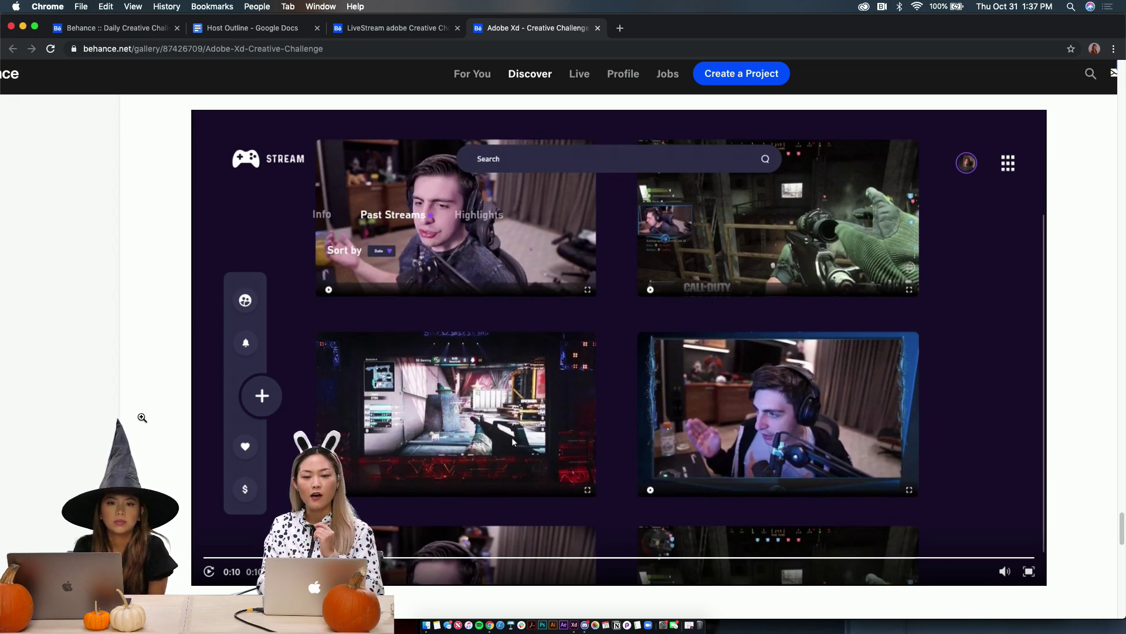
click(608, 525)
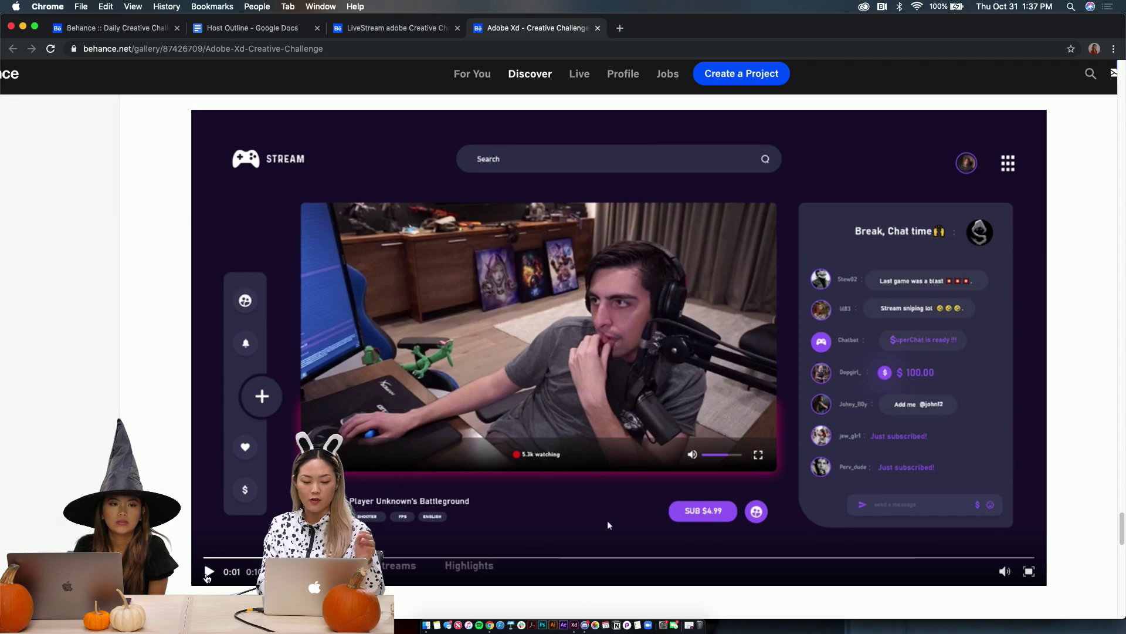
click(208, 571)
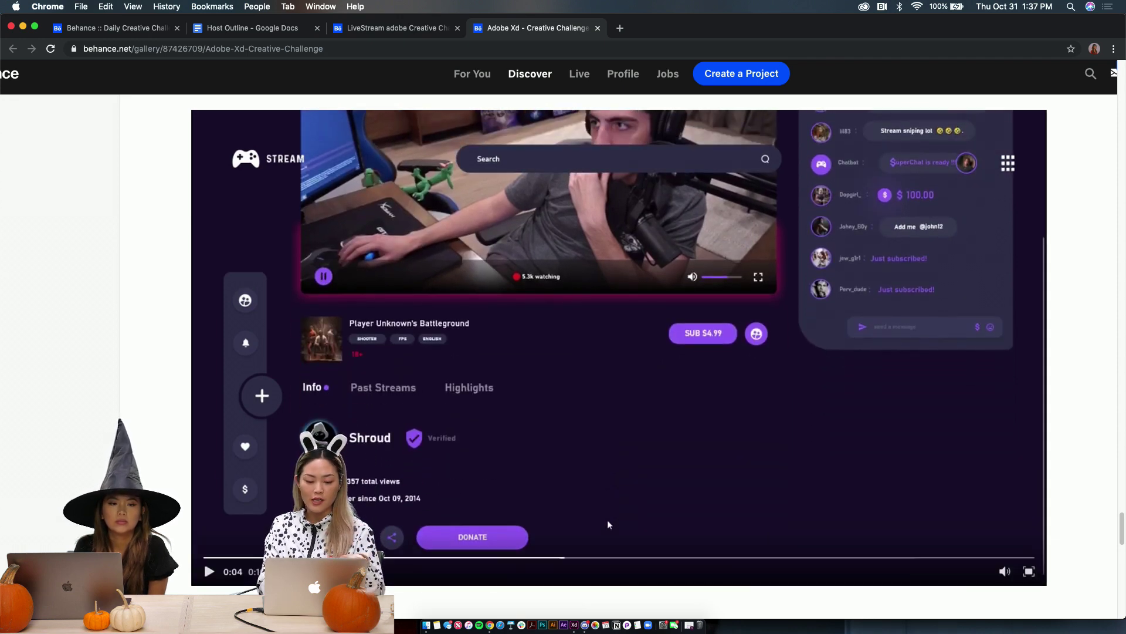
click(607, 522)
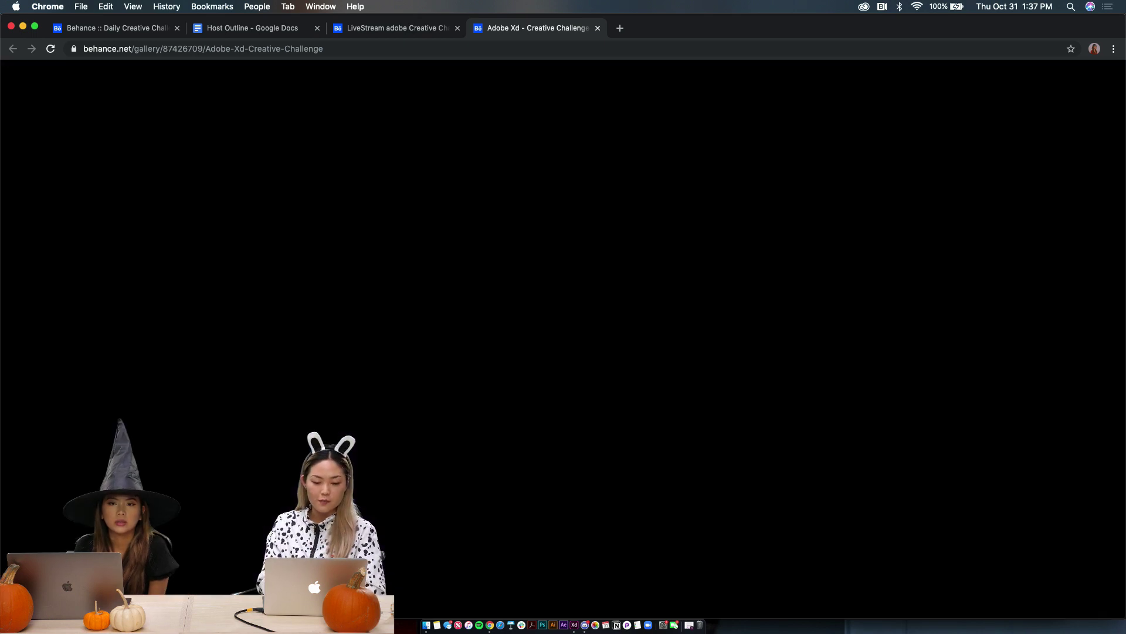
click(607, 523)
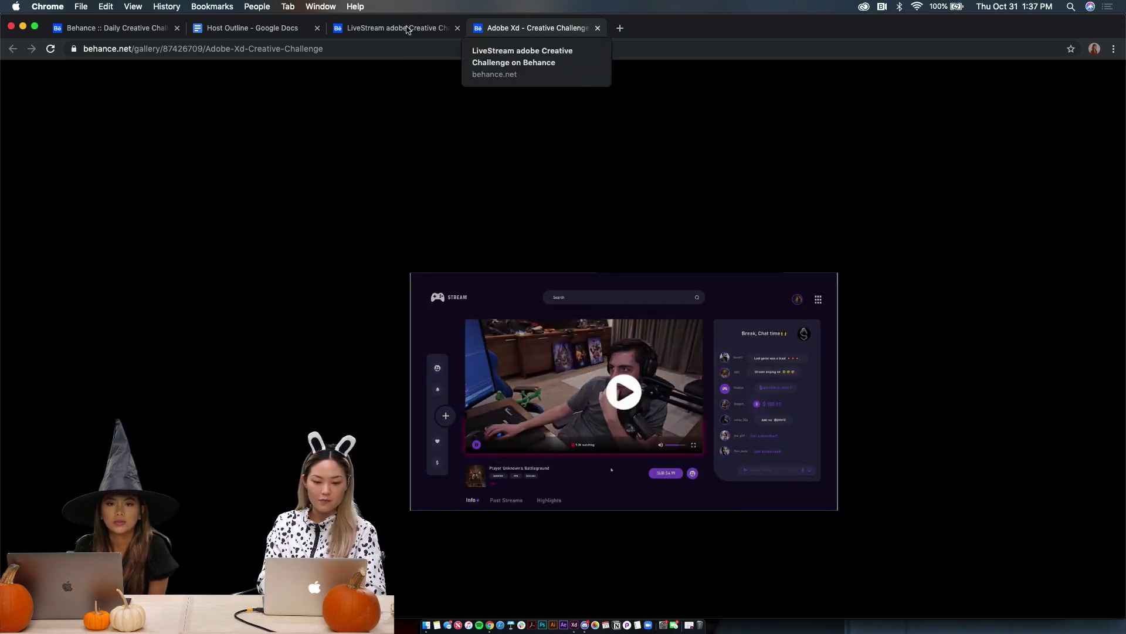
click(330, 139)
click(547, 286)
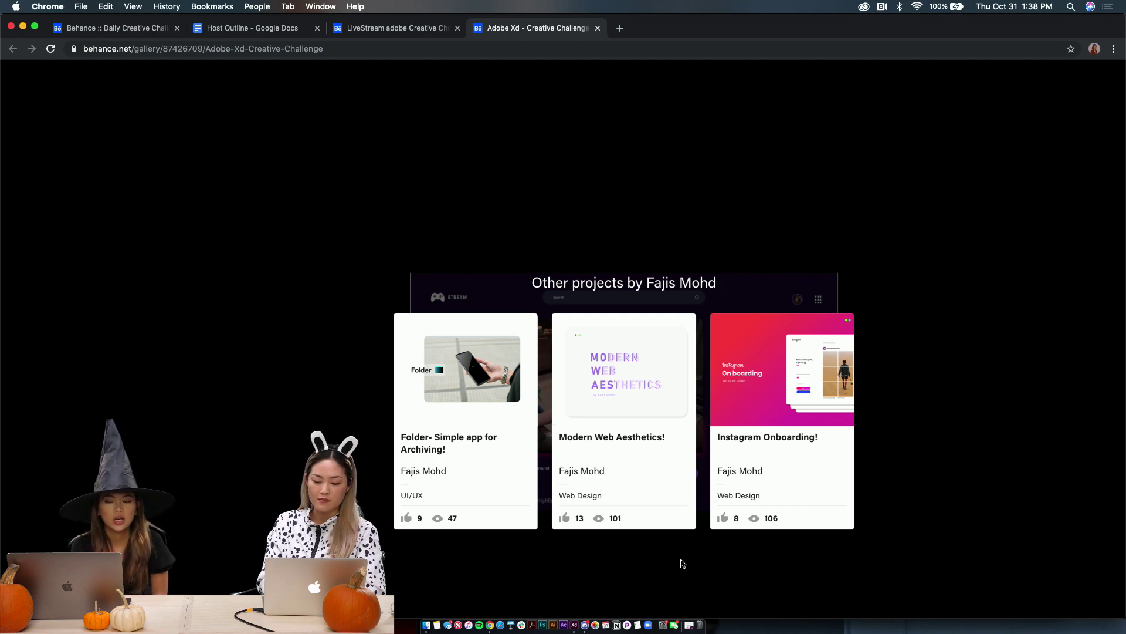
Switch to Discord and open the Finished XD DDC Day 3 prototype link in the current-challenge channel
click(586, 628)
scroll(607, 435, down, 3)
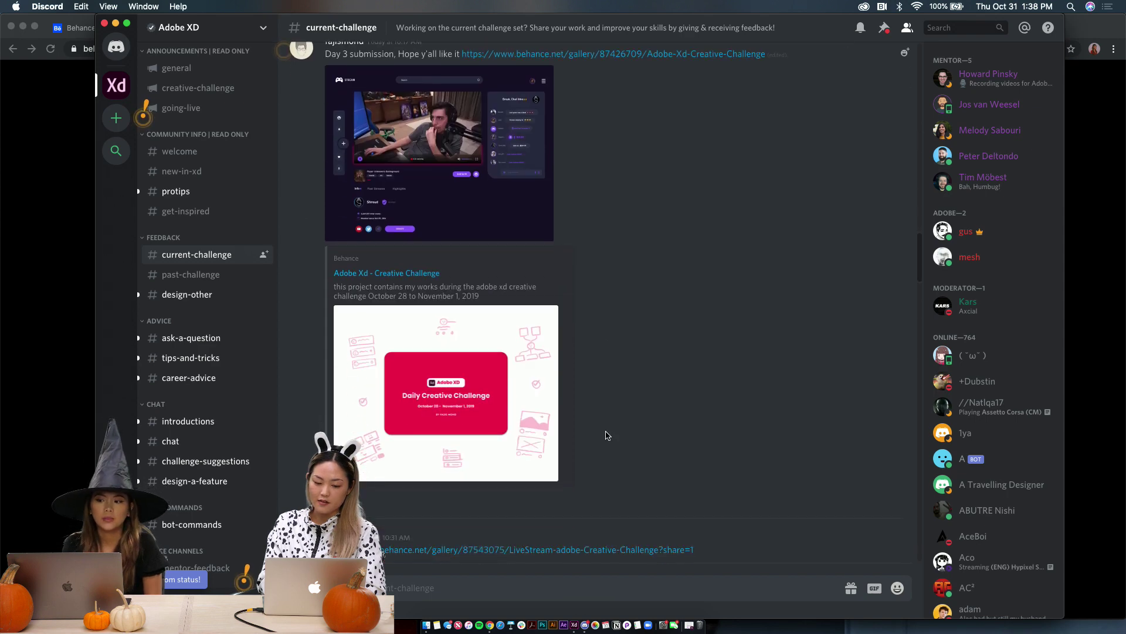
scroll(607, 435, down, 4)
scroll(607, 435, up, 7)
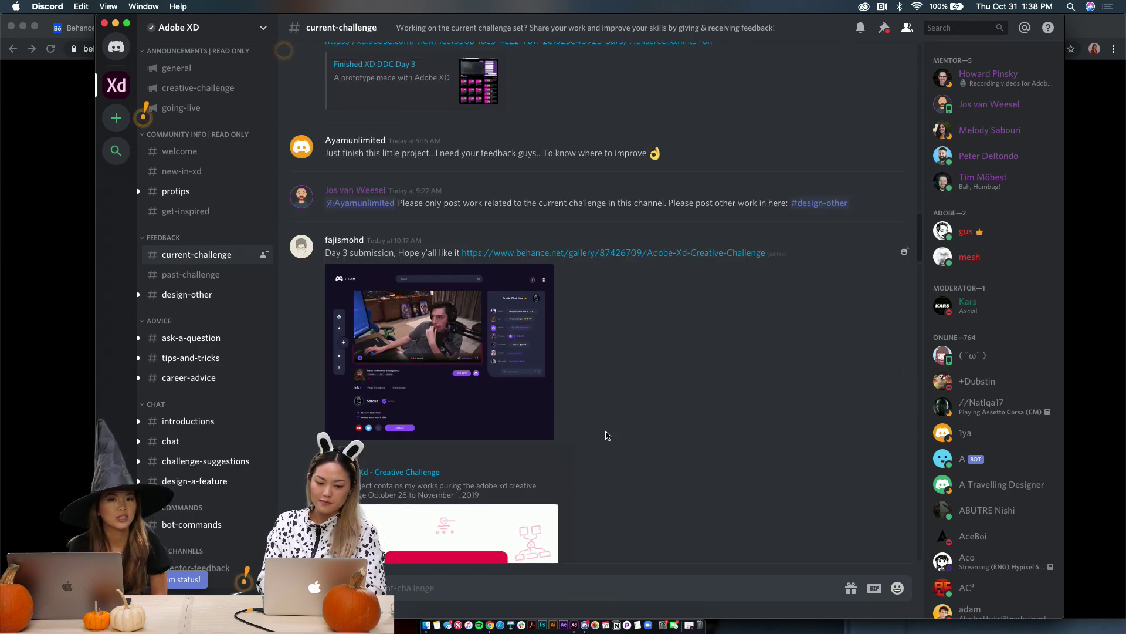
scroll(607, 435, up, 2)
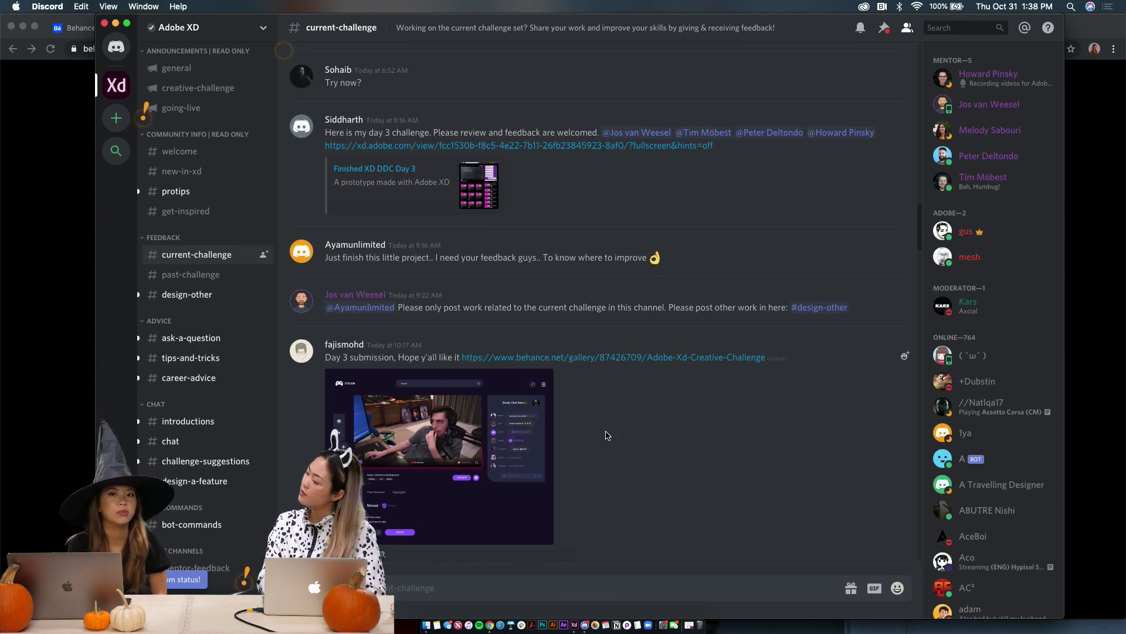
scroll(607, 435, up, 2)
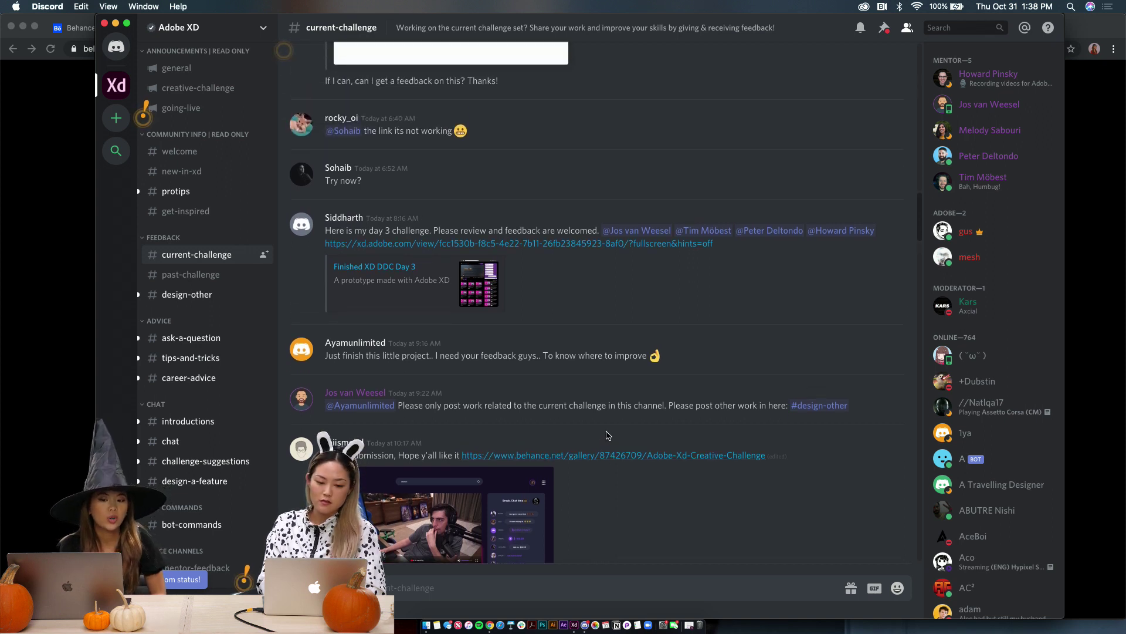
scroll(607, 436, up, 1)
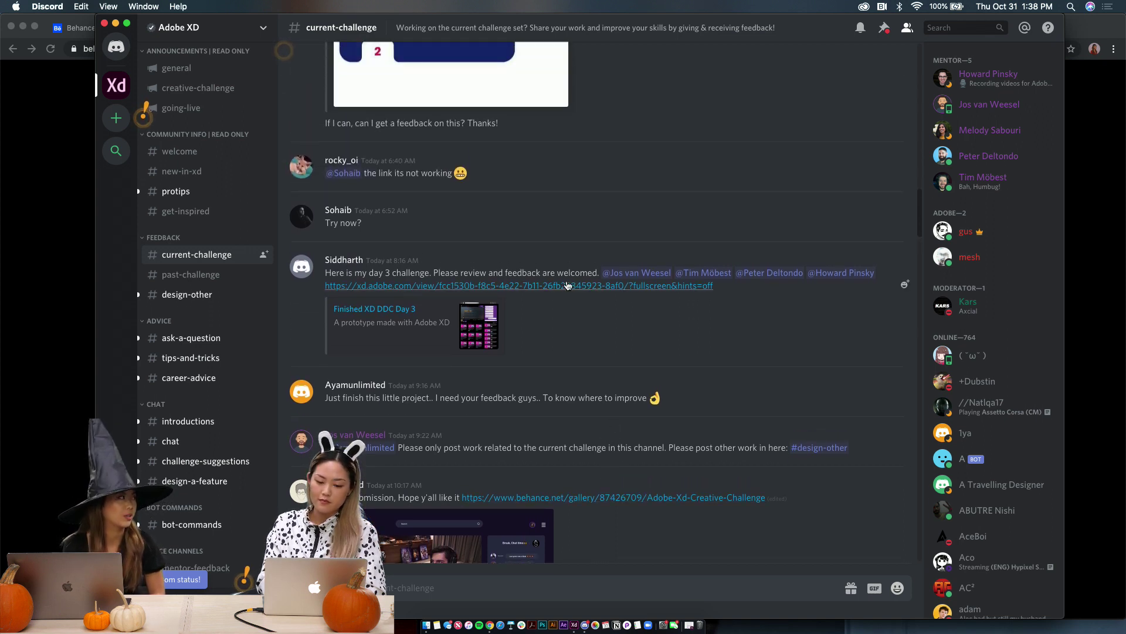
click(568, 285)
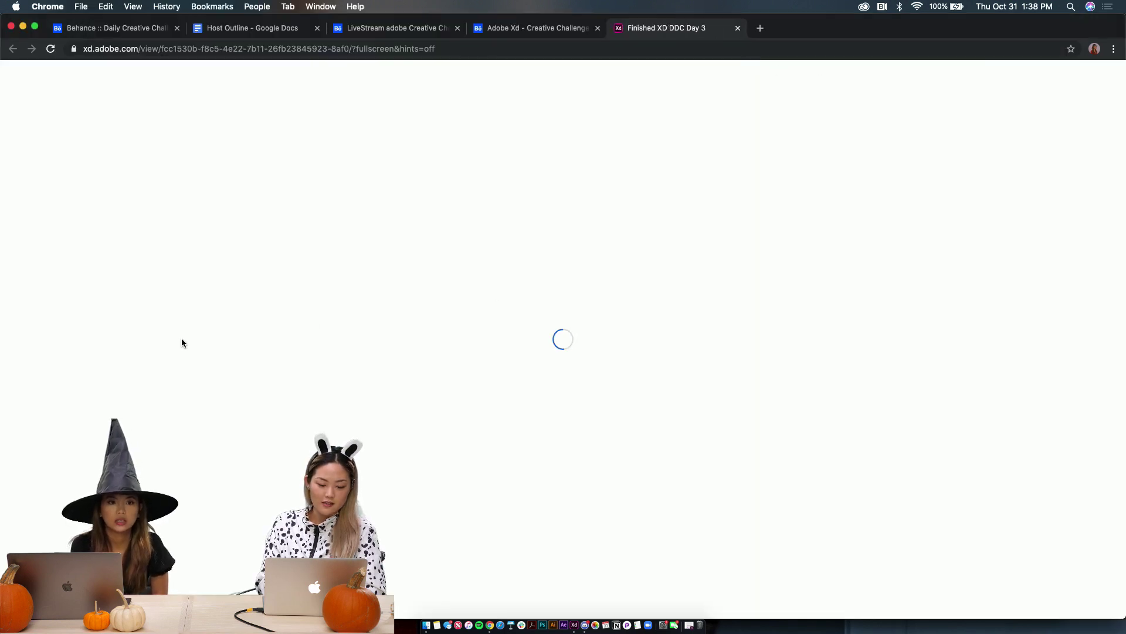
Check the Day 3 prototype's post in Discord again and return to the prototype in Chrome
click(574, 624)
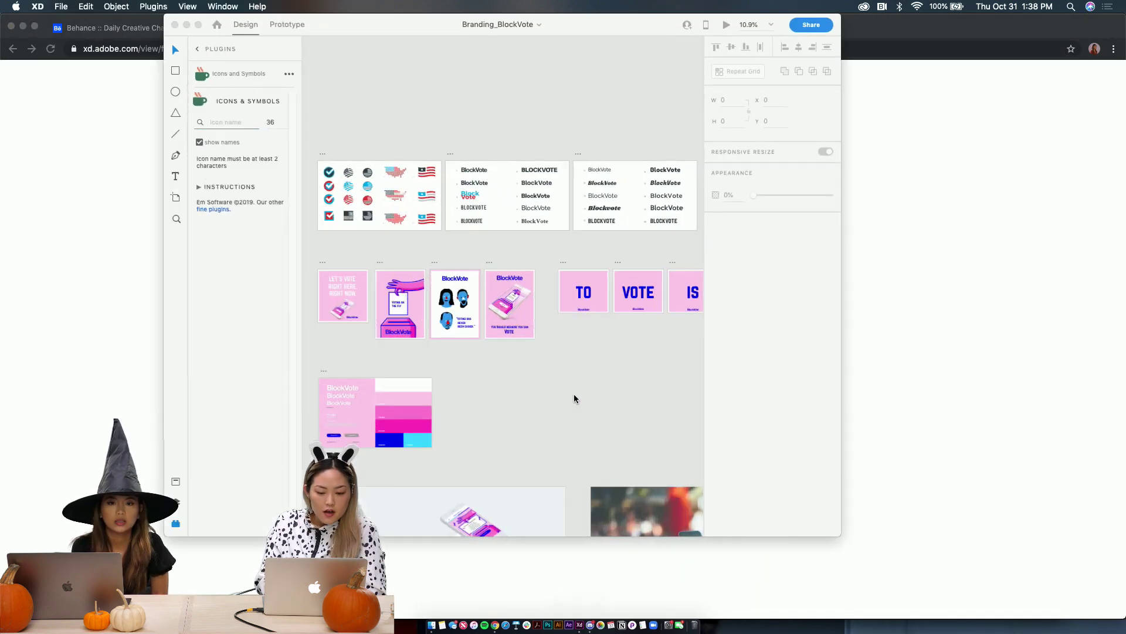
click(49, 474)
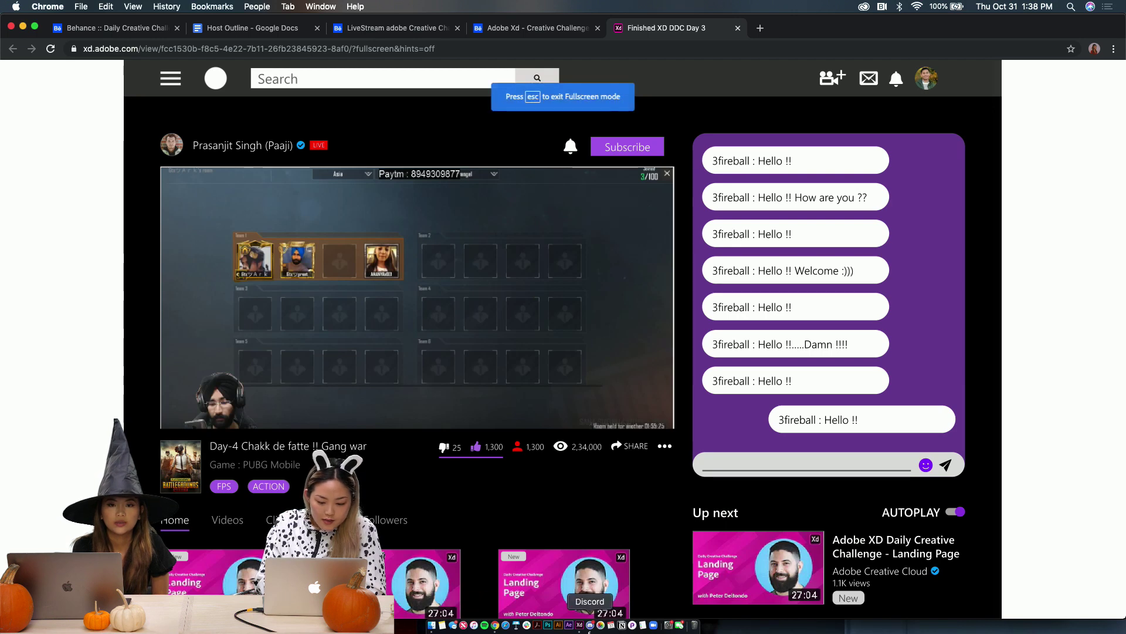
click(589, 625)
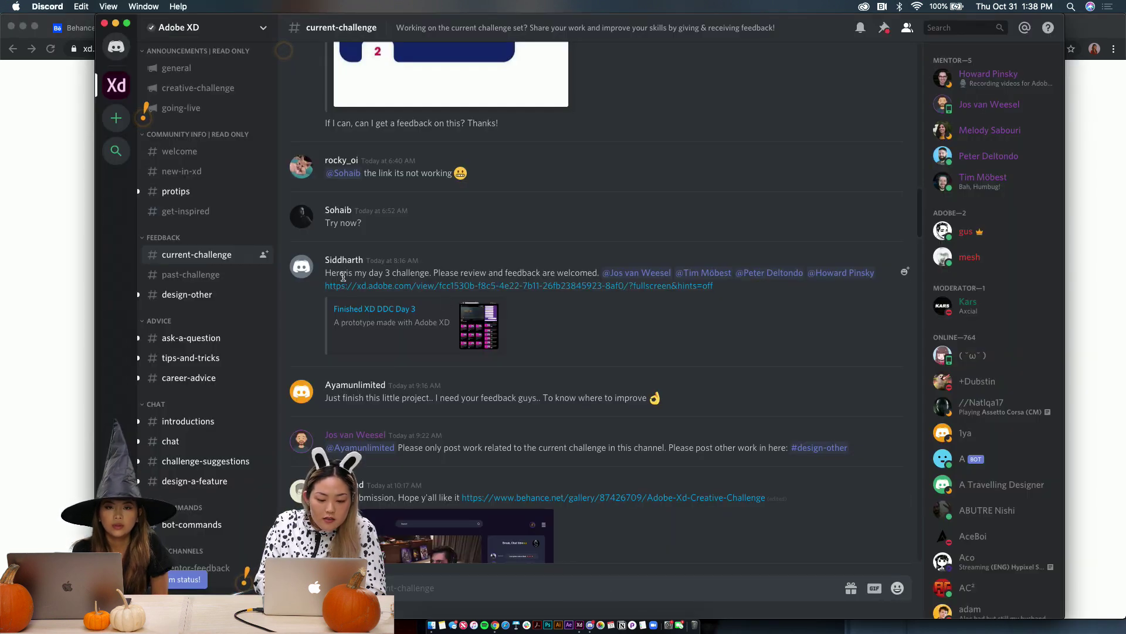
click(352, 285)
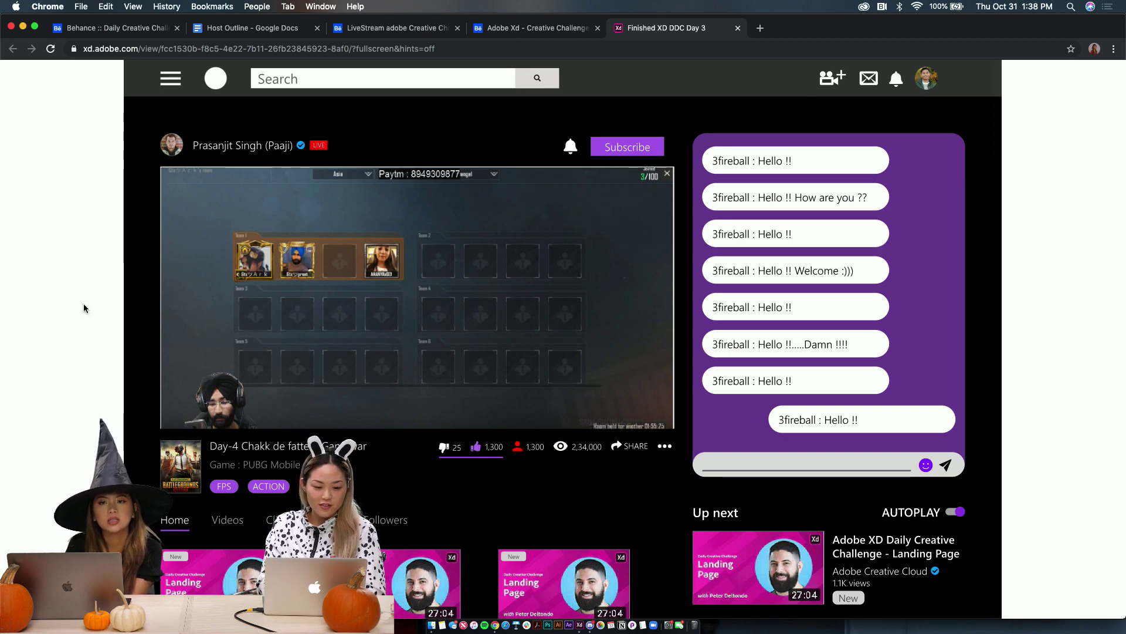
Examine the Day 3 prototype's stream details, Home video grid and Up next list, comparing their thumbnails and spacing
scroll(136, 413, down, 5)
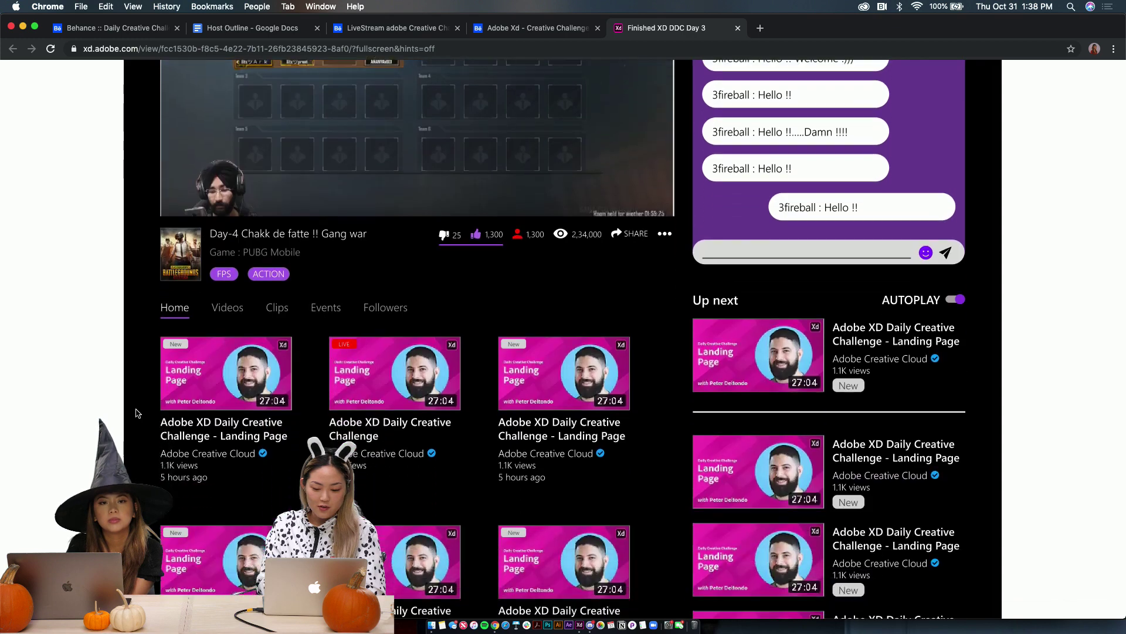
scroll(136, 413, down, 2)
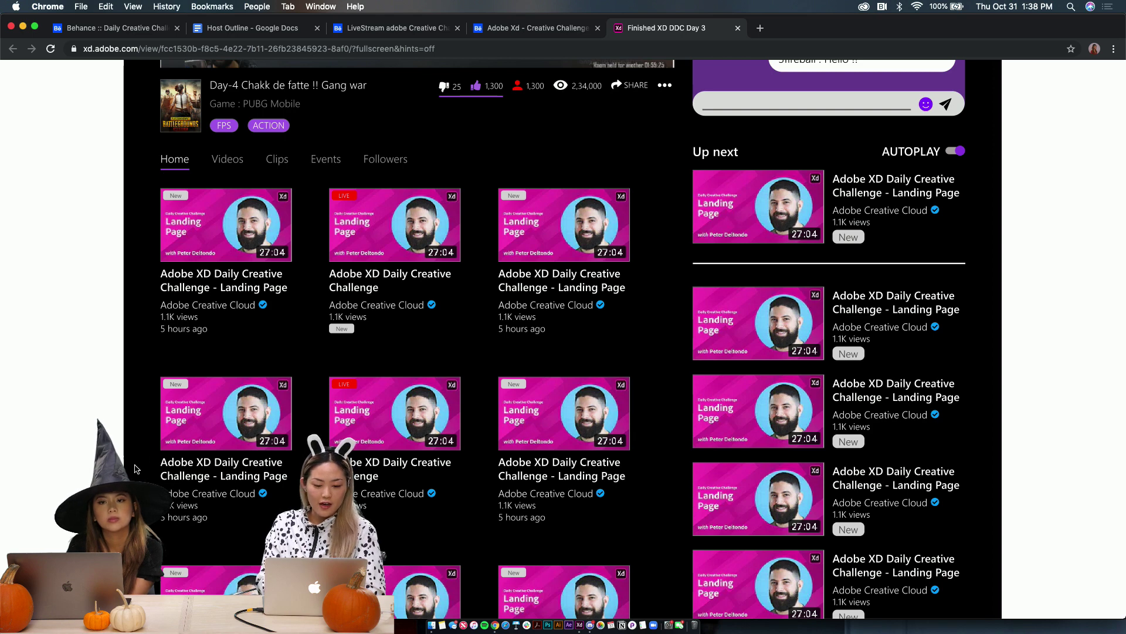
scroll(136, 469, down, 1)
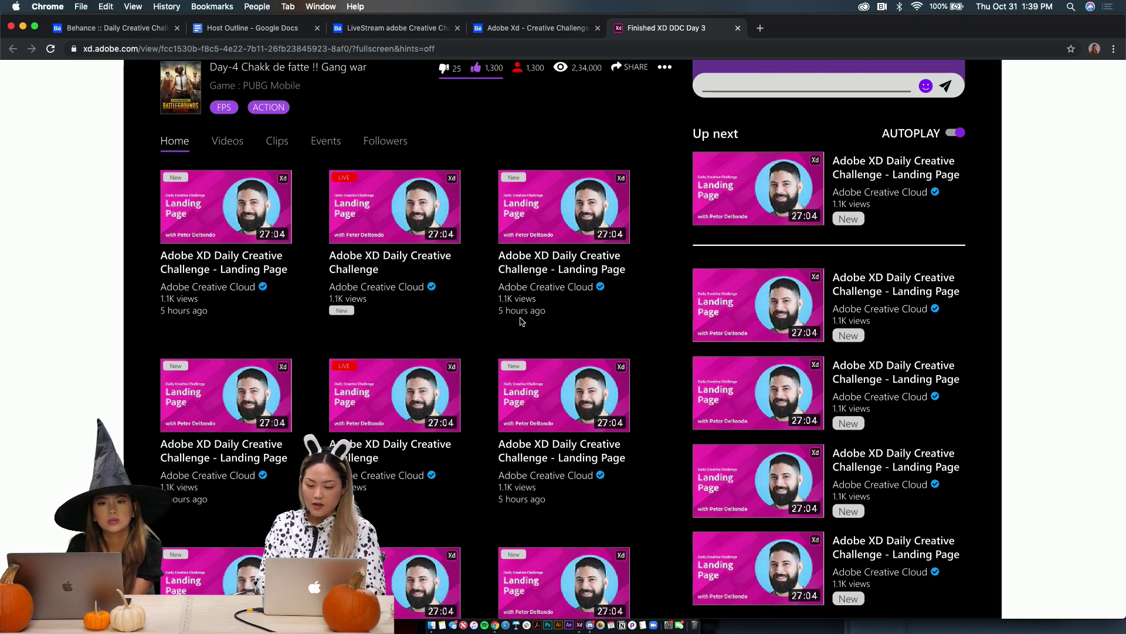
scroll(843, 374, down, 1)
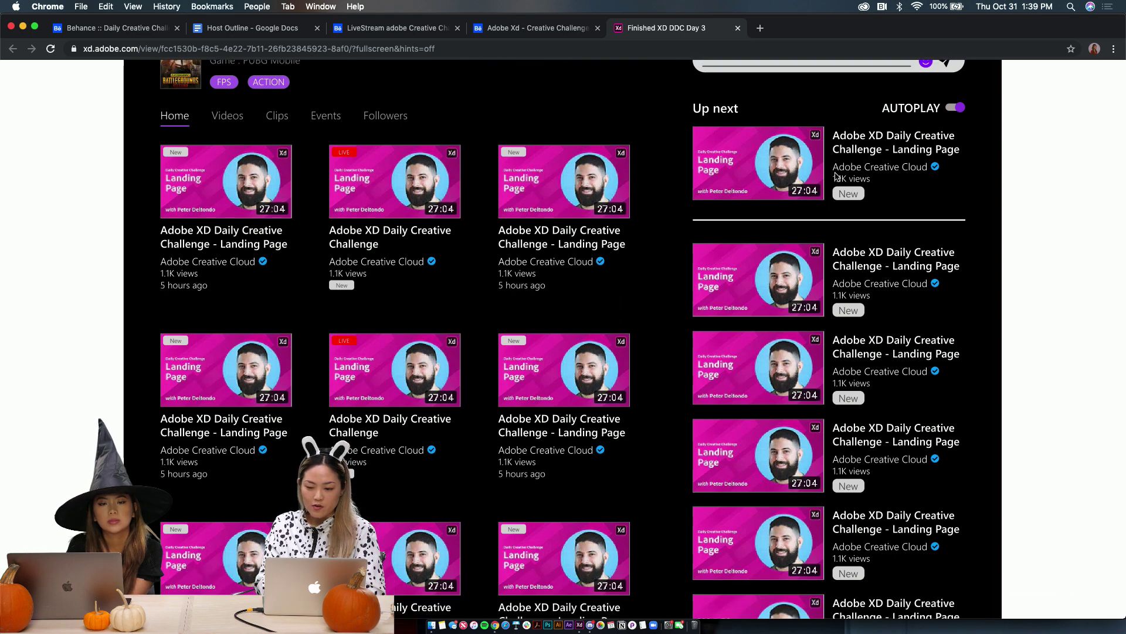
scroll(840, 485, down, 3)
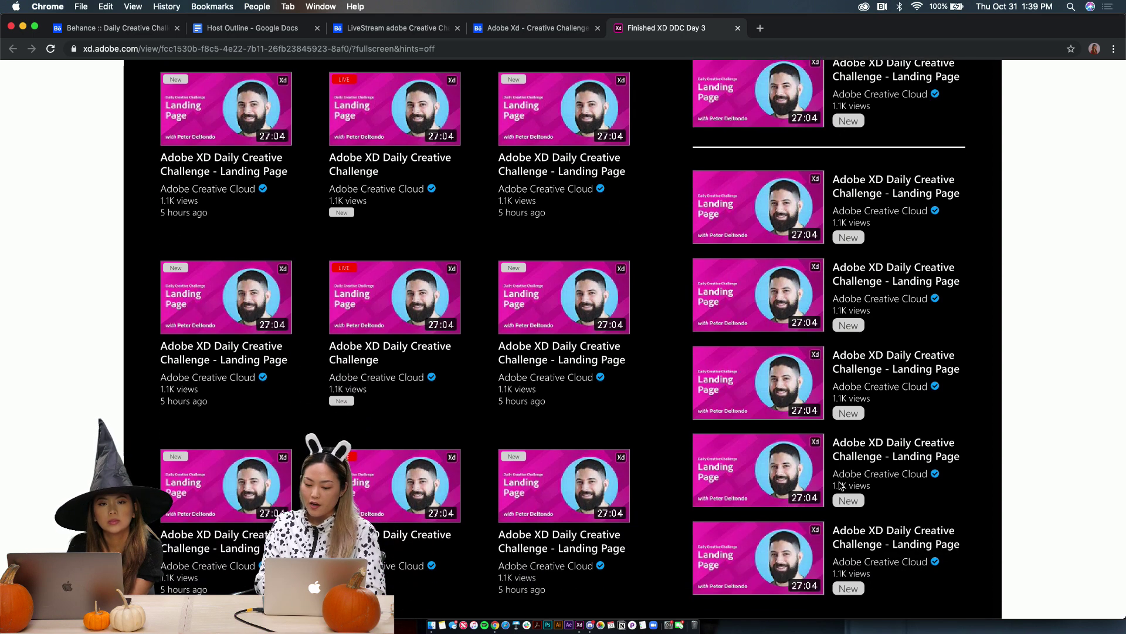
scroll(857, 258, up, 4)
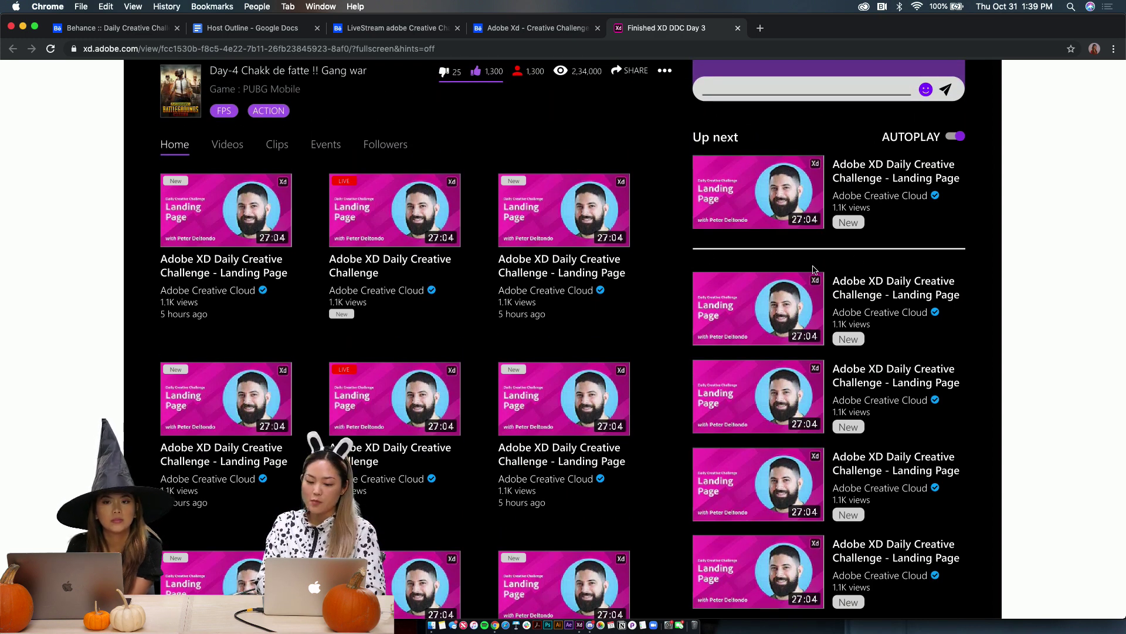
scroll(796, 376, down, 1)
scroll(796, 376, down, 4)
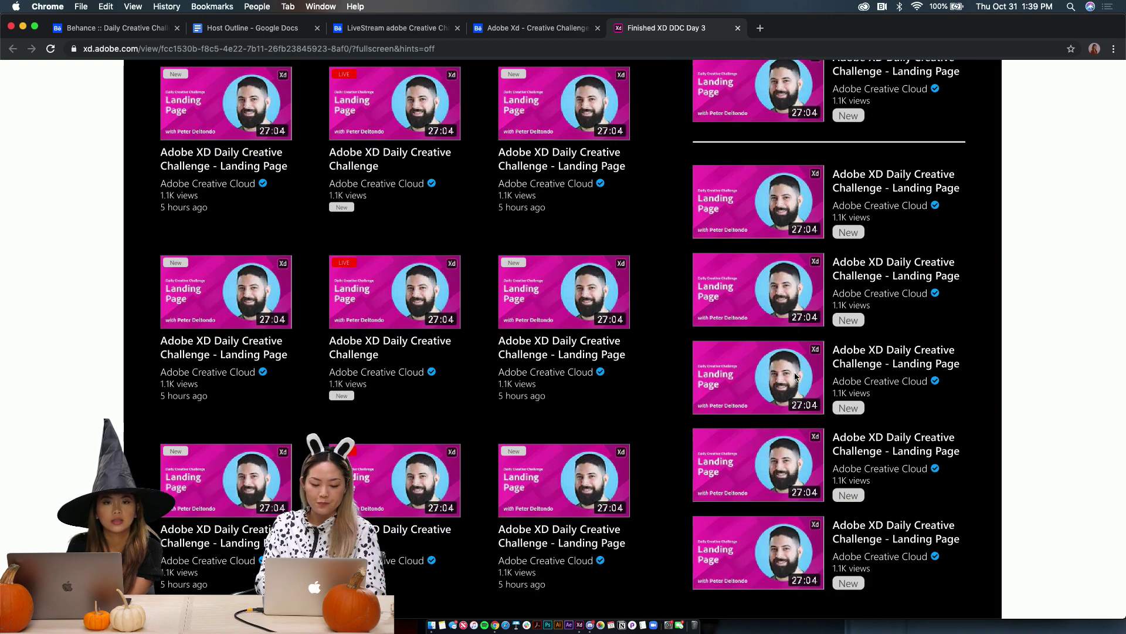
Switch to Discord, open the XD DDC Day 3 - BlizzCon 2019 prototype link in the current-challenge channel, and hide the prototype's comments
scroll(539, 405, up, 15)
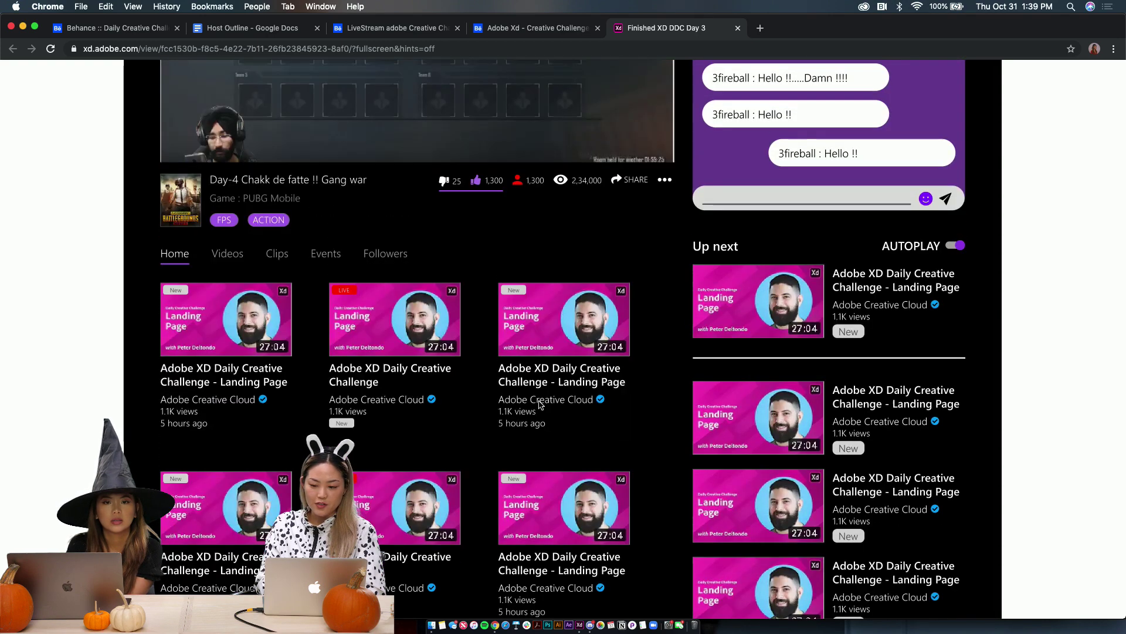
scroll(540, 405, up, 3)
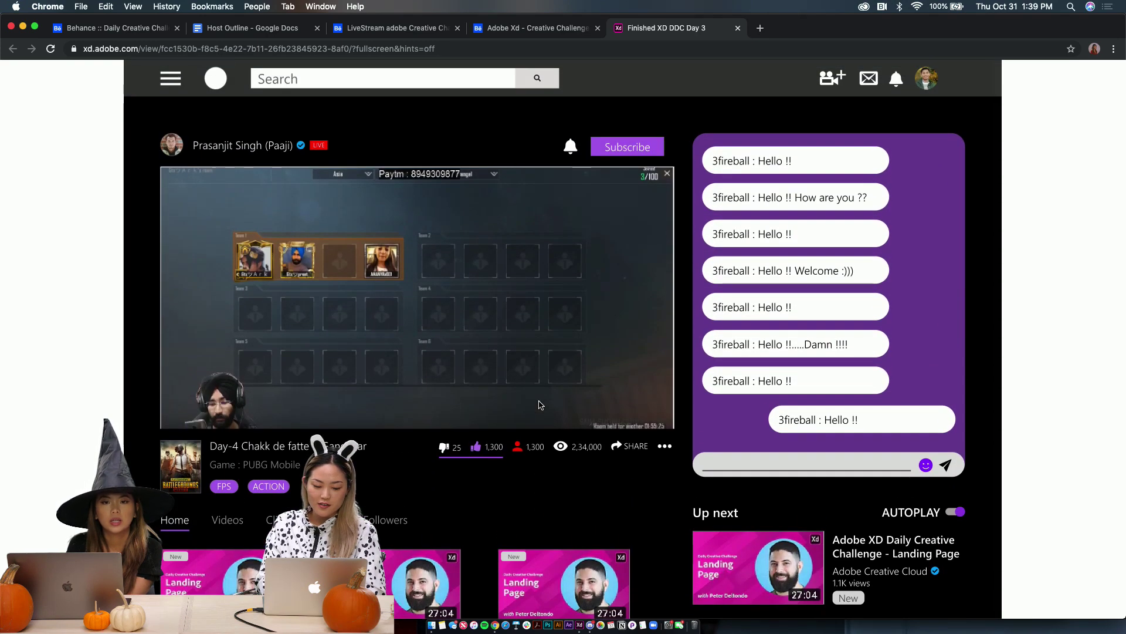
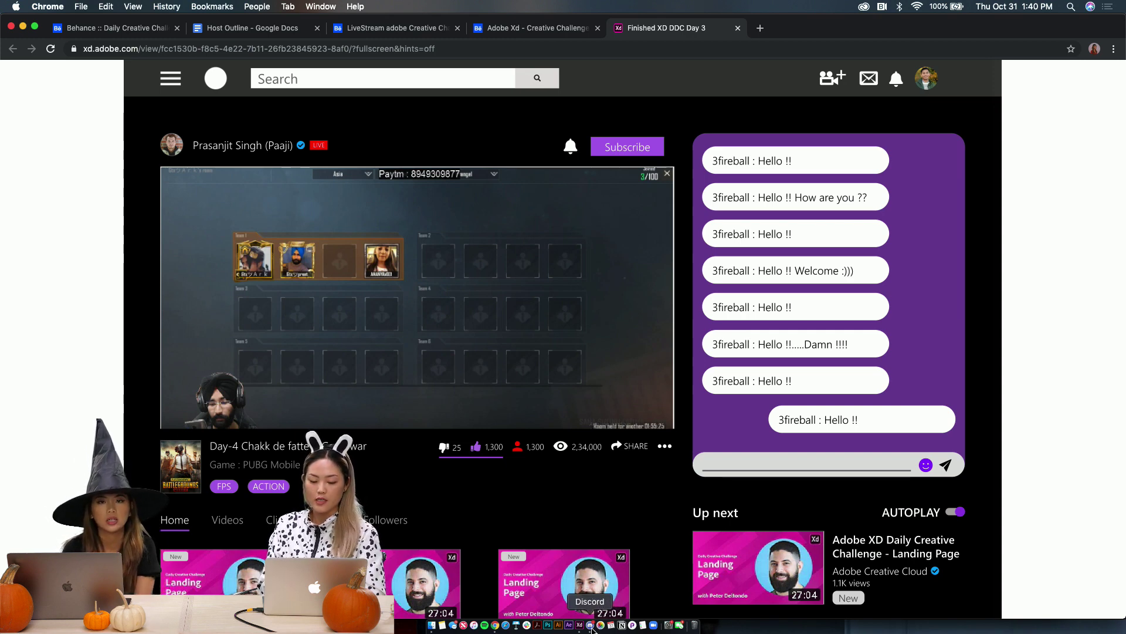
click(591, 625)
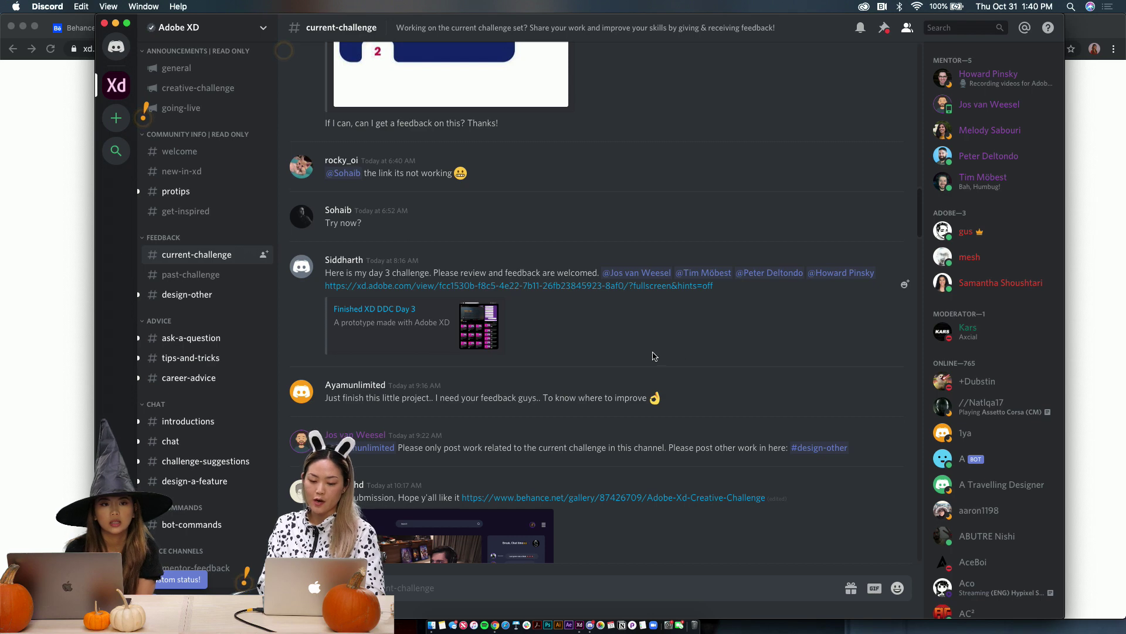
scroll(651, 363, down, 3)
scroll(654, 356, down, 8)
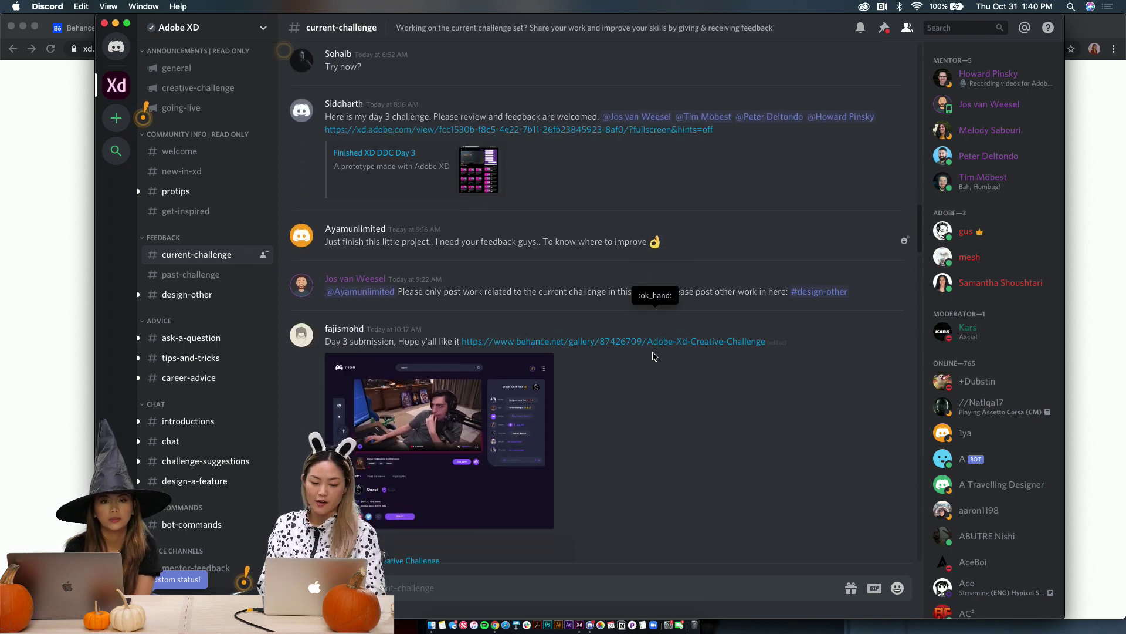
scroll(654, 357, down, 10)
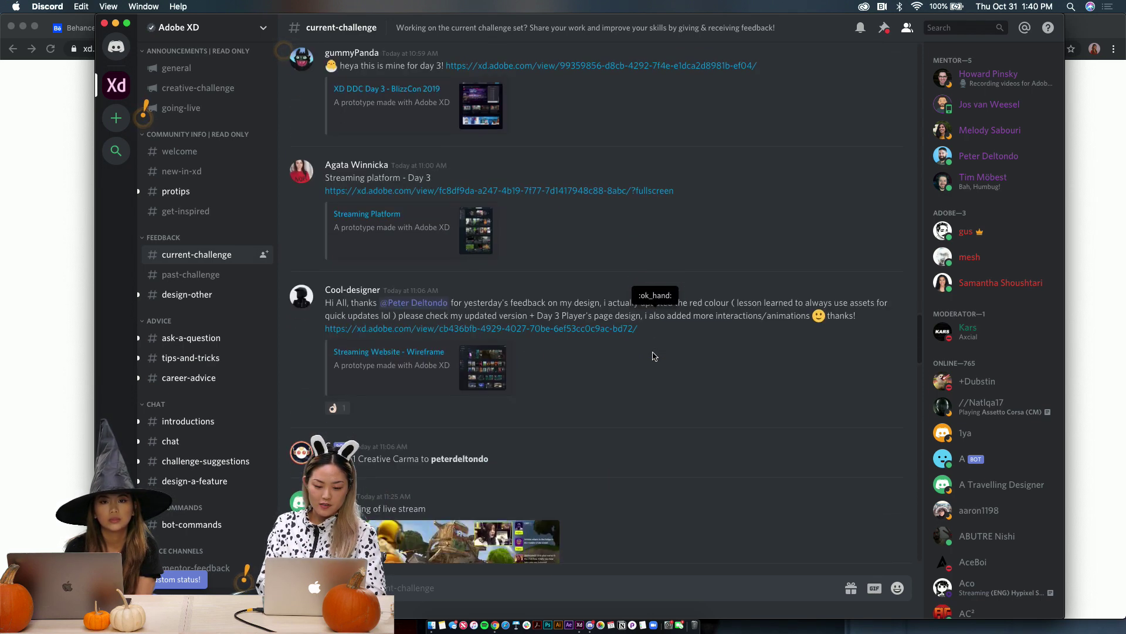
scroll(545, 273, up, 1)
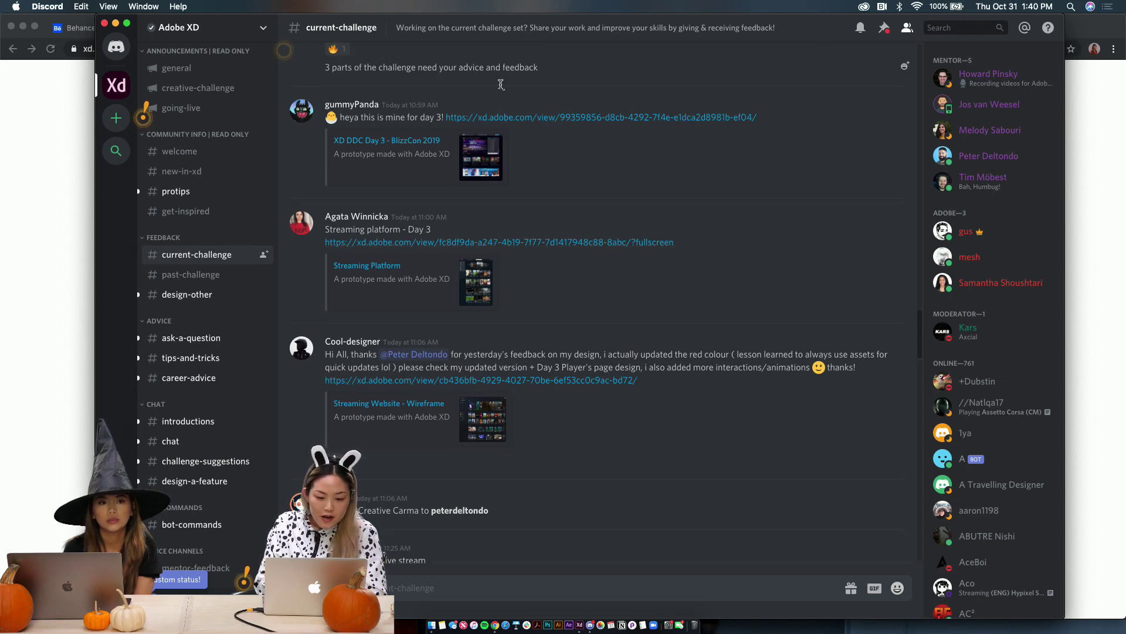
click(500, 118)
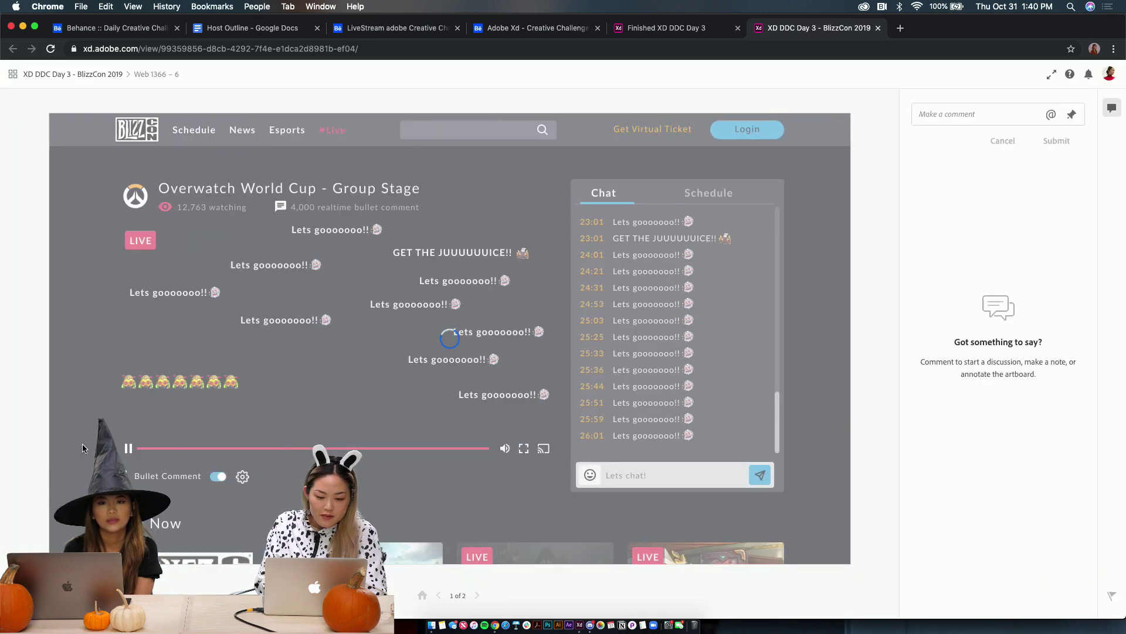
click(1111, 108)
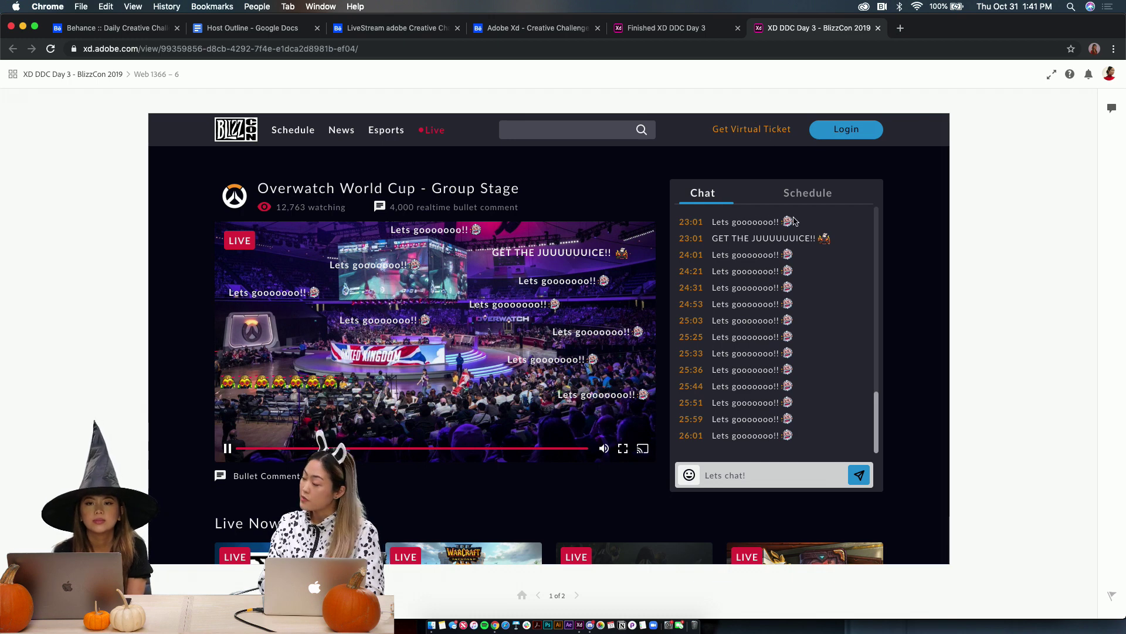
Examine the BlizzCon prototype from its Overwatch World Cup player and chat down to the Live Now and Gear Up sections
scroll(847, 373, down, 2)
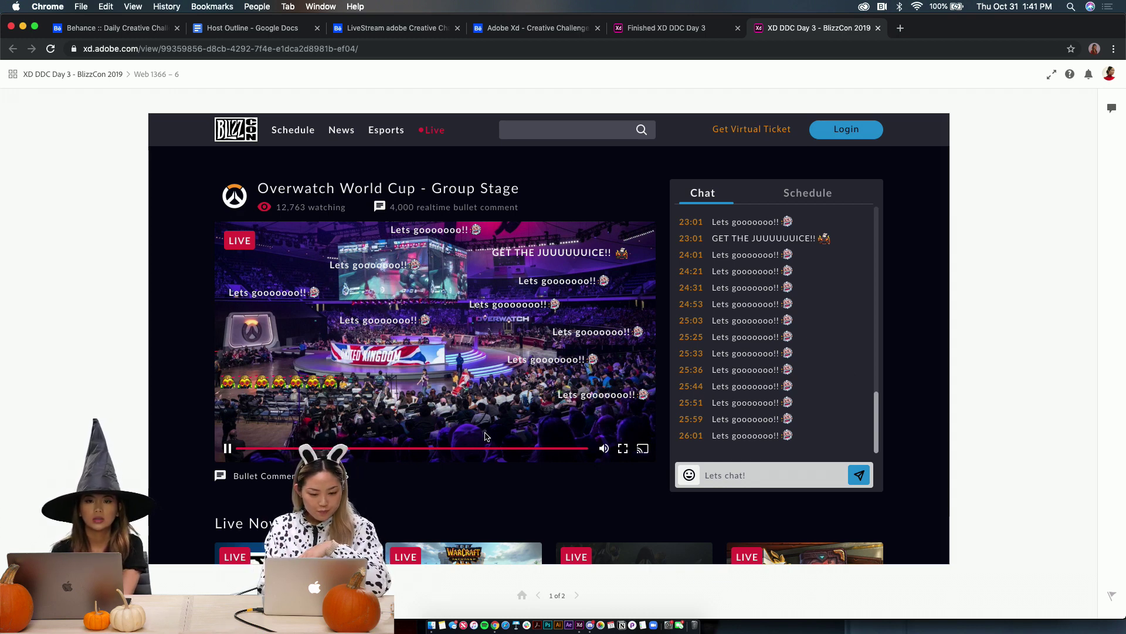
scroll(485, 436, down, 1)
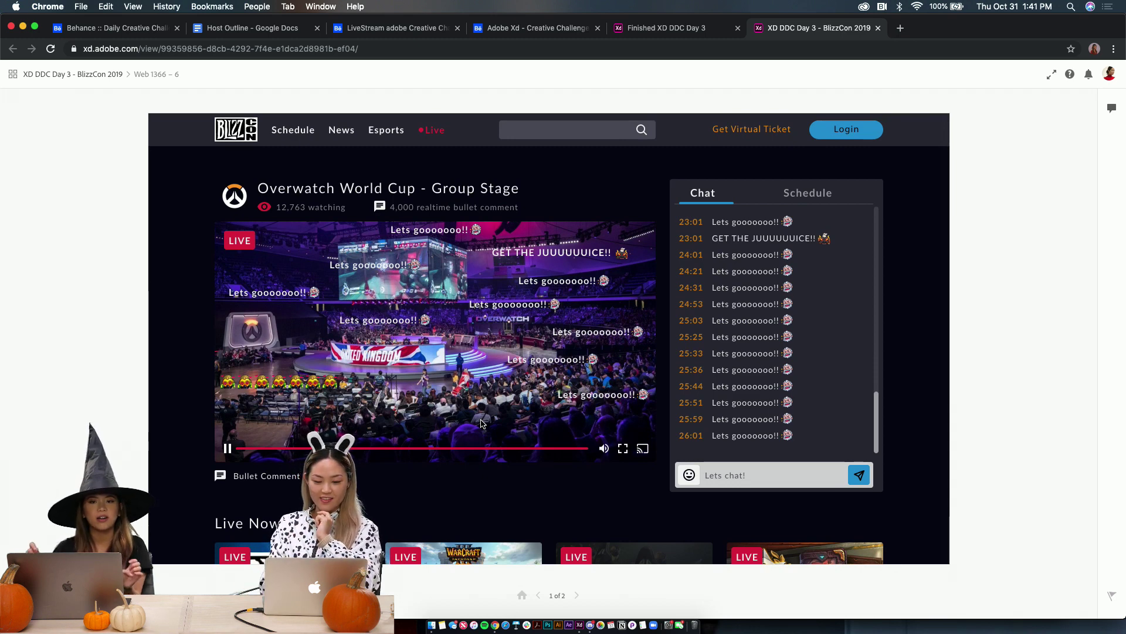
scroll(179, 425, down, 1)
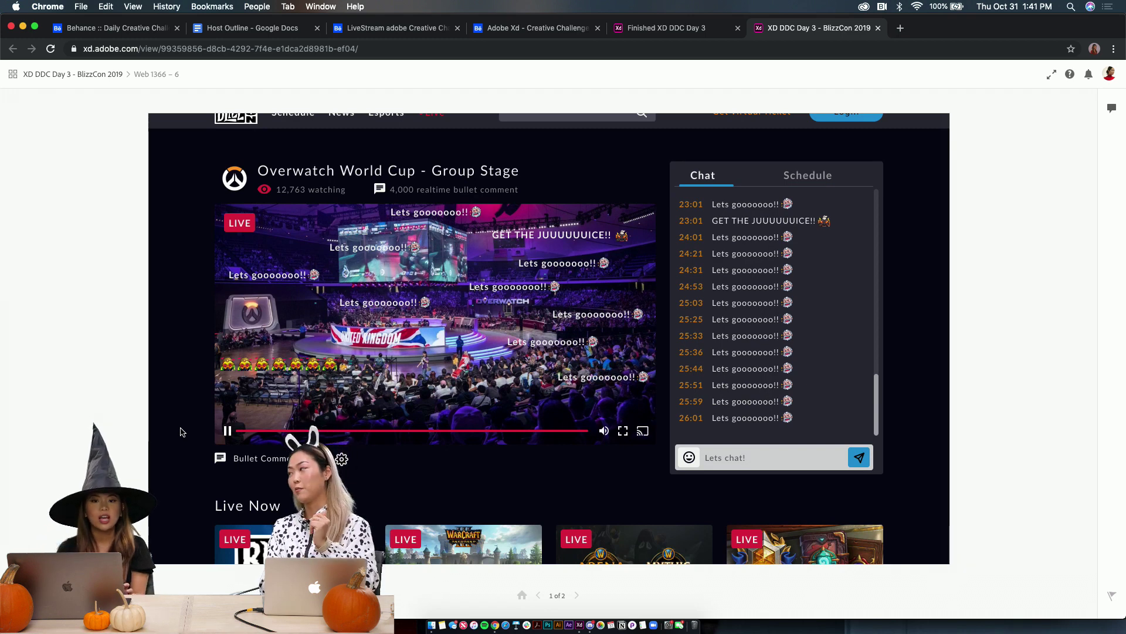
scroll(181, 431, down, 1)
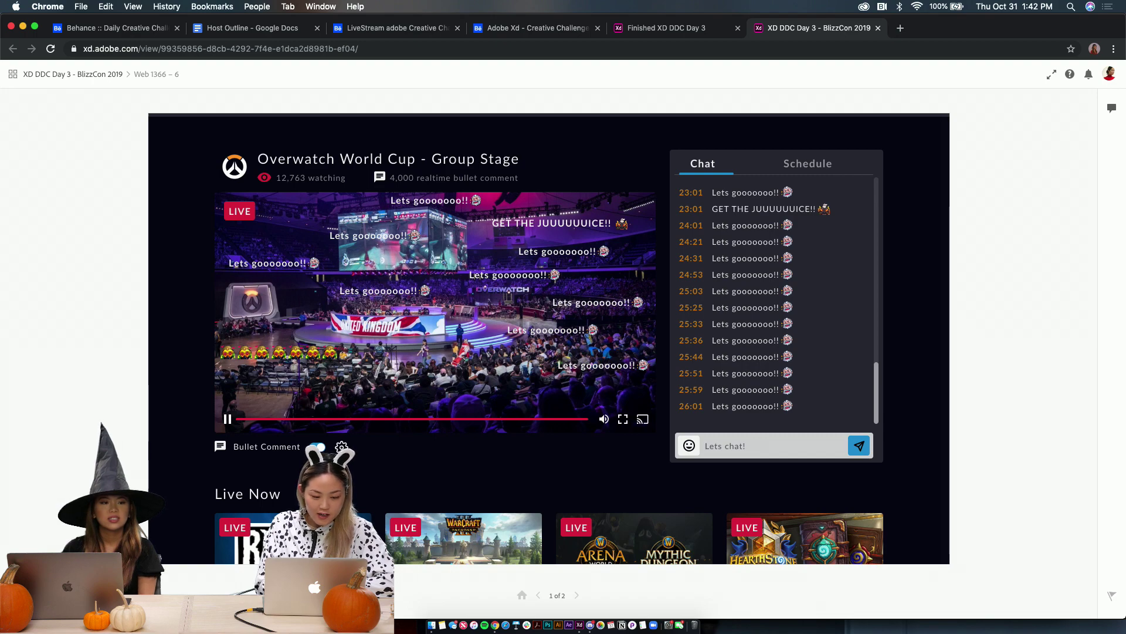
scroll(338, 448, down, 5)
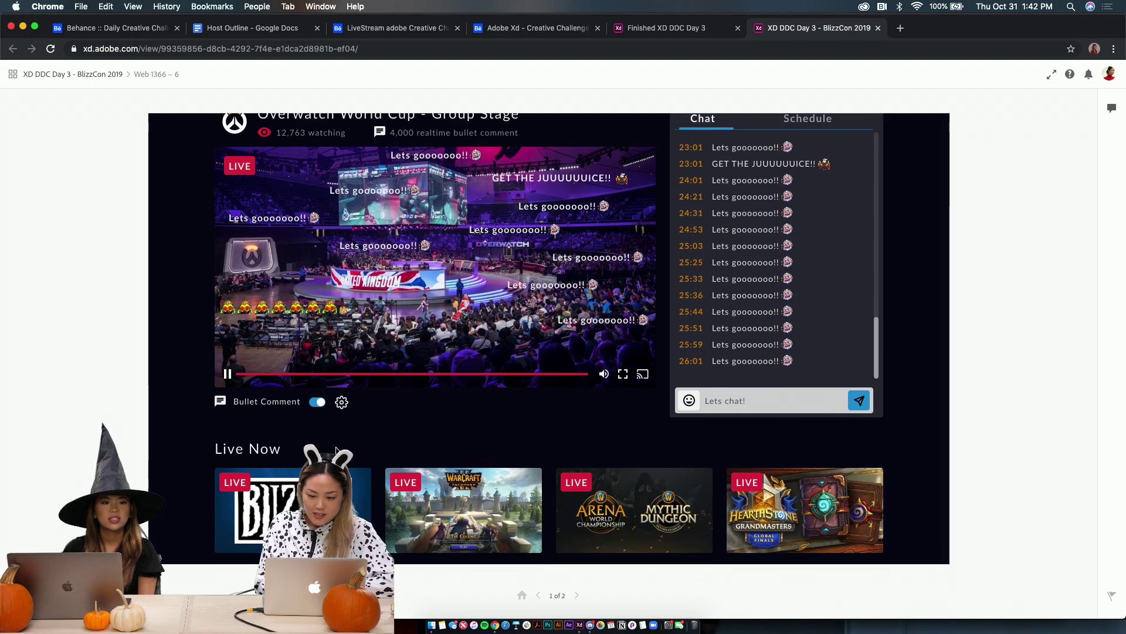
scroll(337, 450, down, 2)
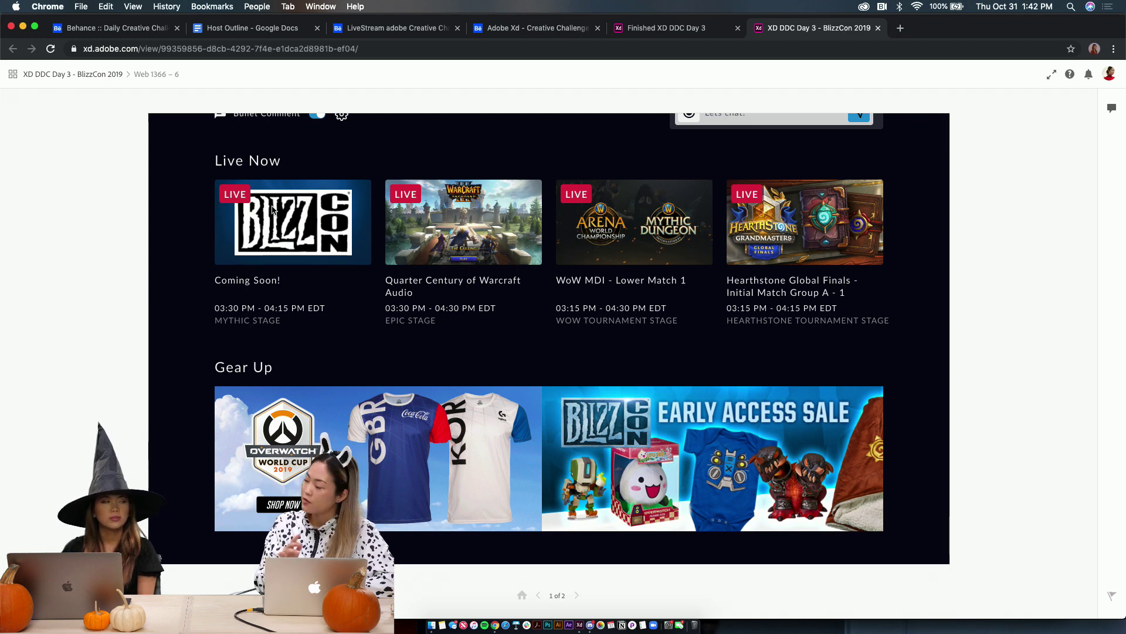
scroll(235, 249, down, 2)
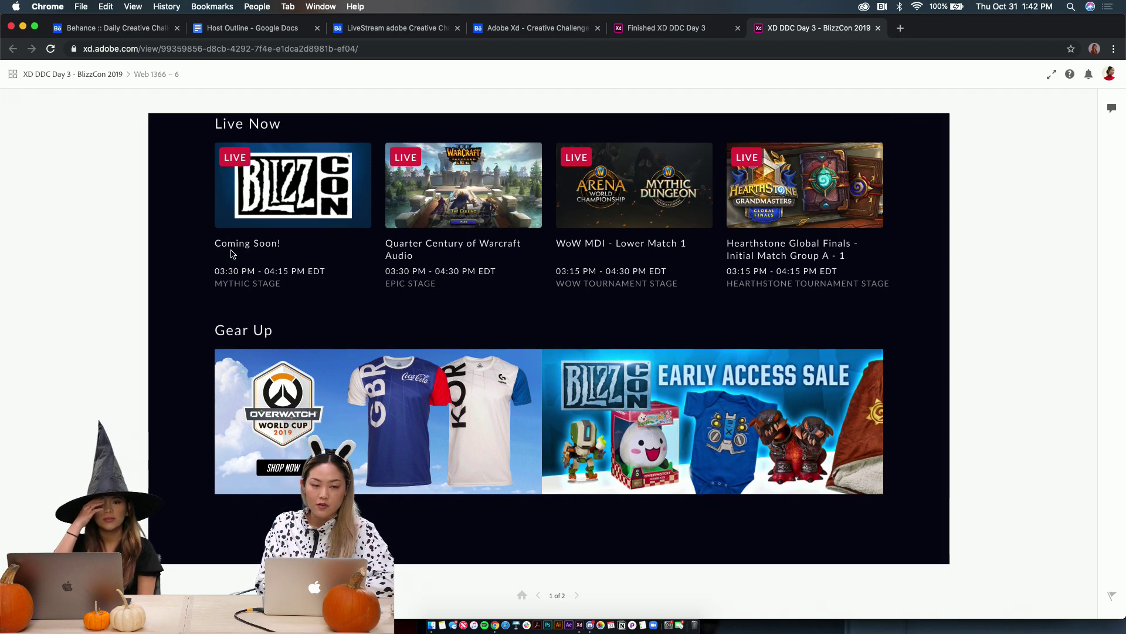
scroll(186, 325, down, 1)
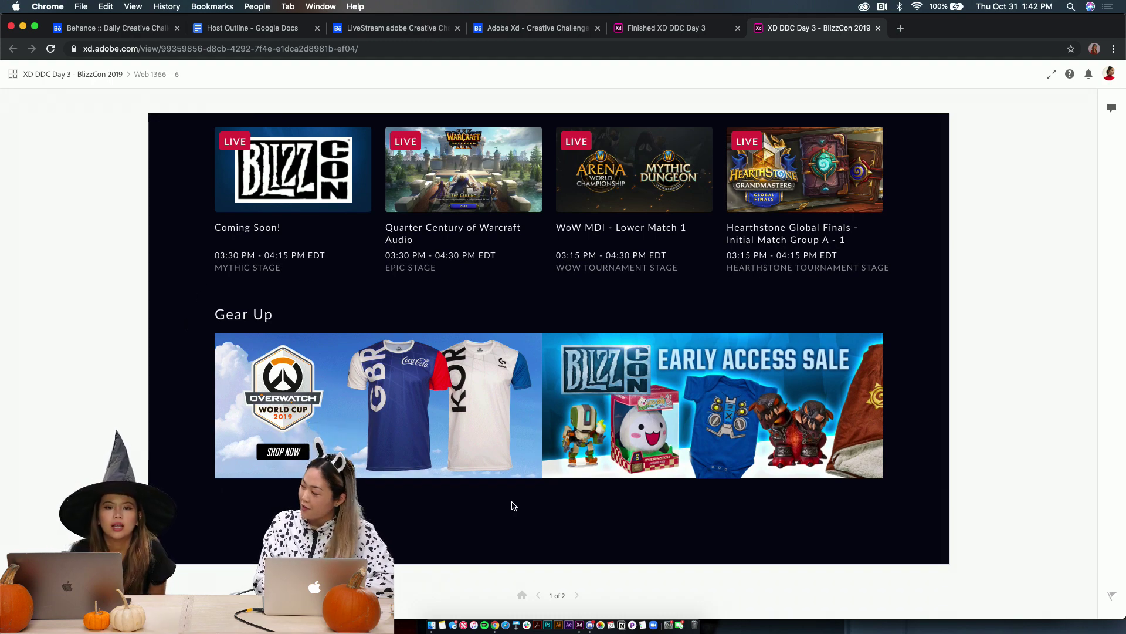
Compare the BlizzCon prototype's player area with its Live Now cards and Gear Up banners again
scroll(512, 505, up, 10)
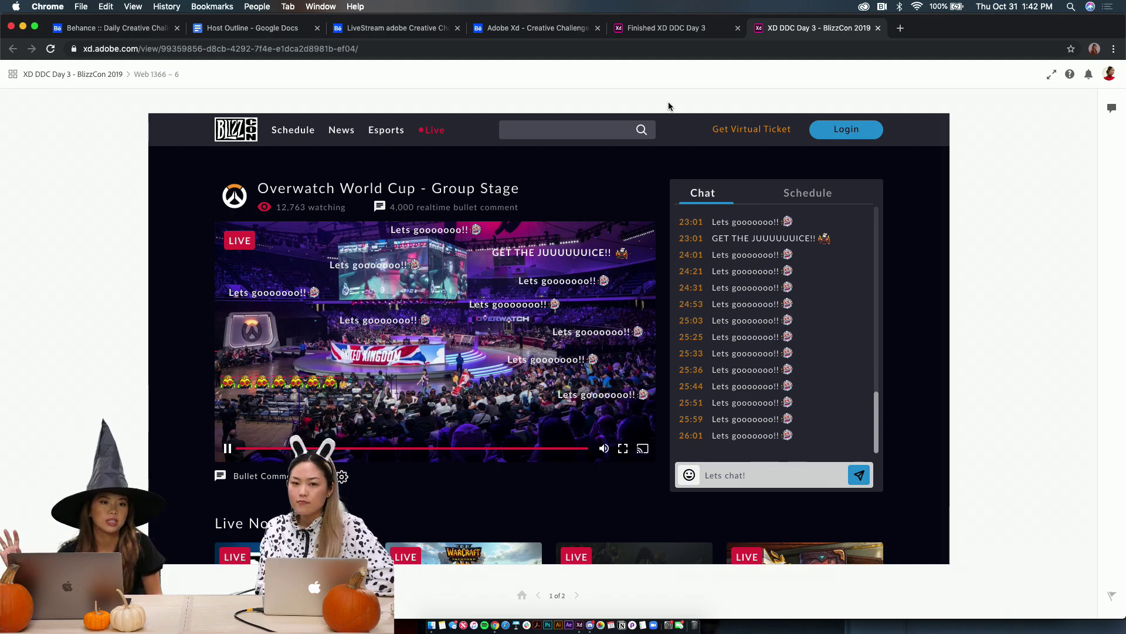
scroll(632, 319, down, 7)
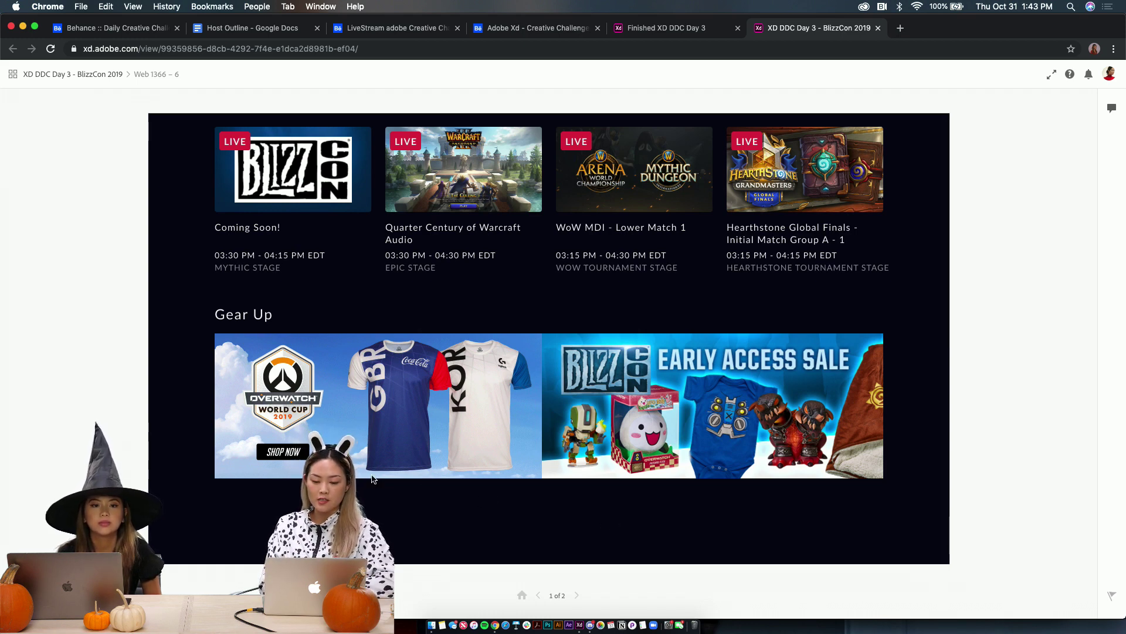
scroll(548, 339, up, 5)
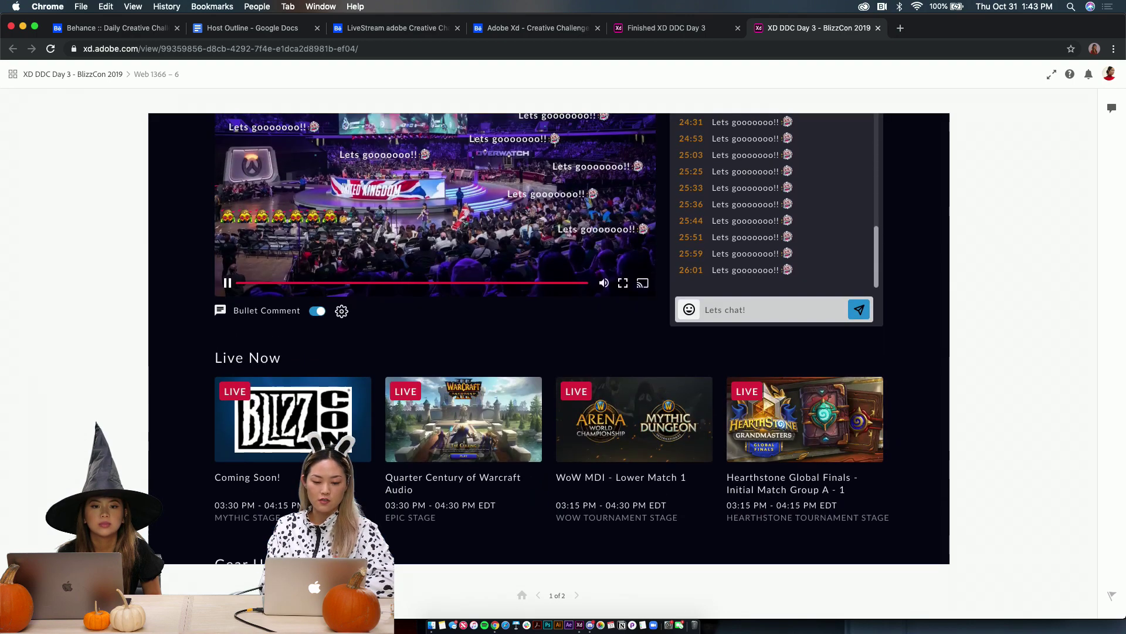
scroll(549, 338, down, 5)
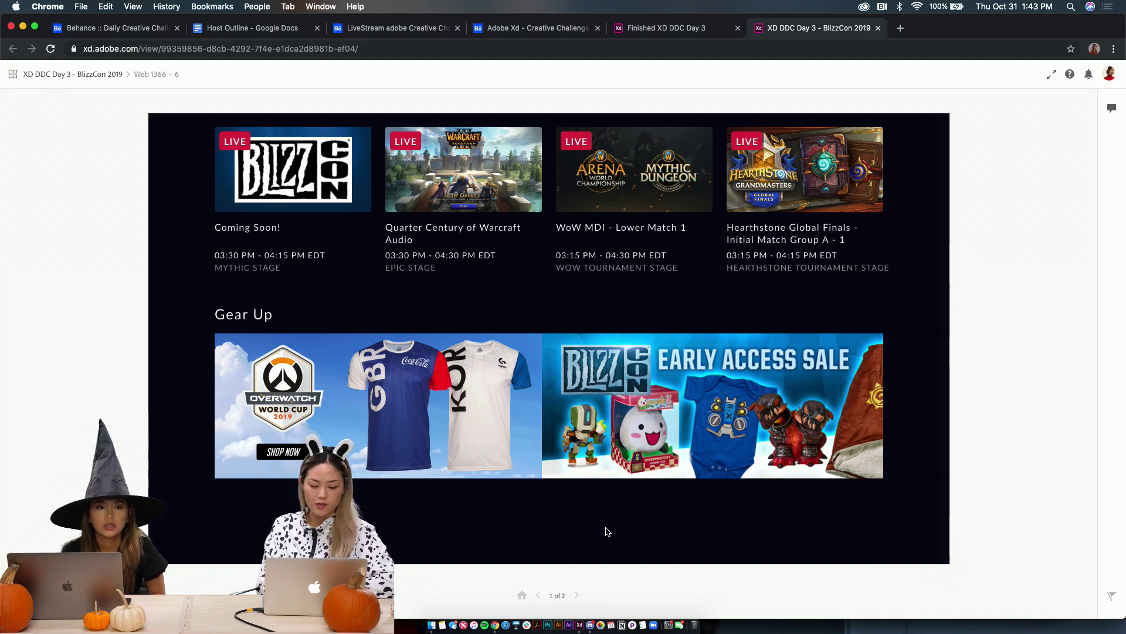
scroll(573, 582, up, 7)
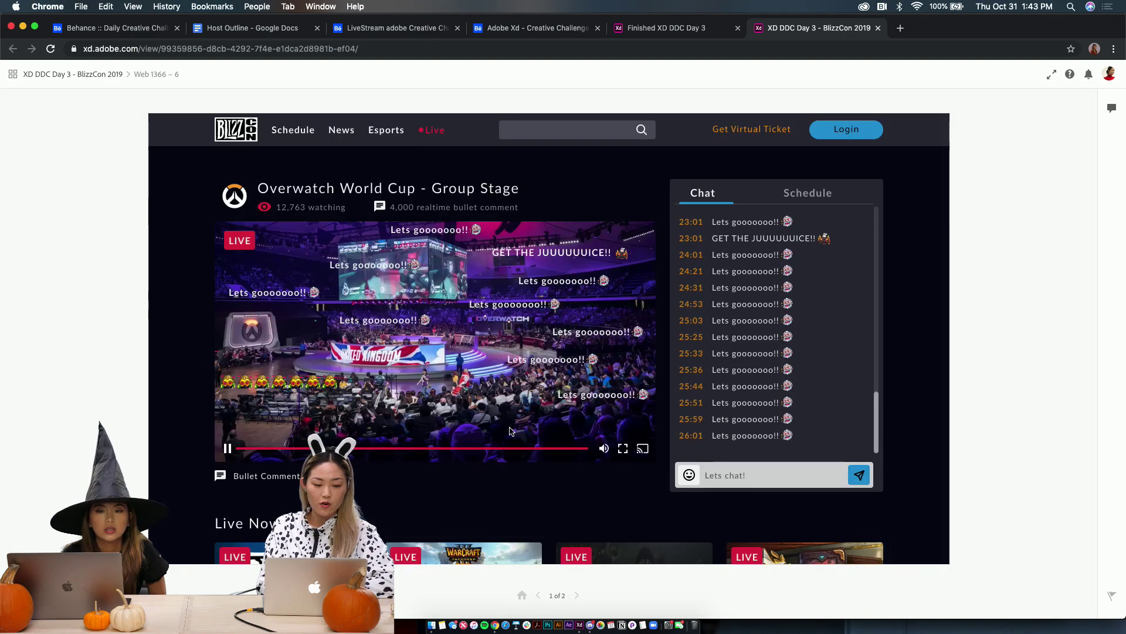
Switch to Discord and open the Streaming Platform prototype link from the Day 3 post
click(579, 625)
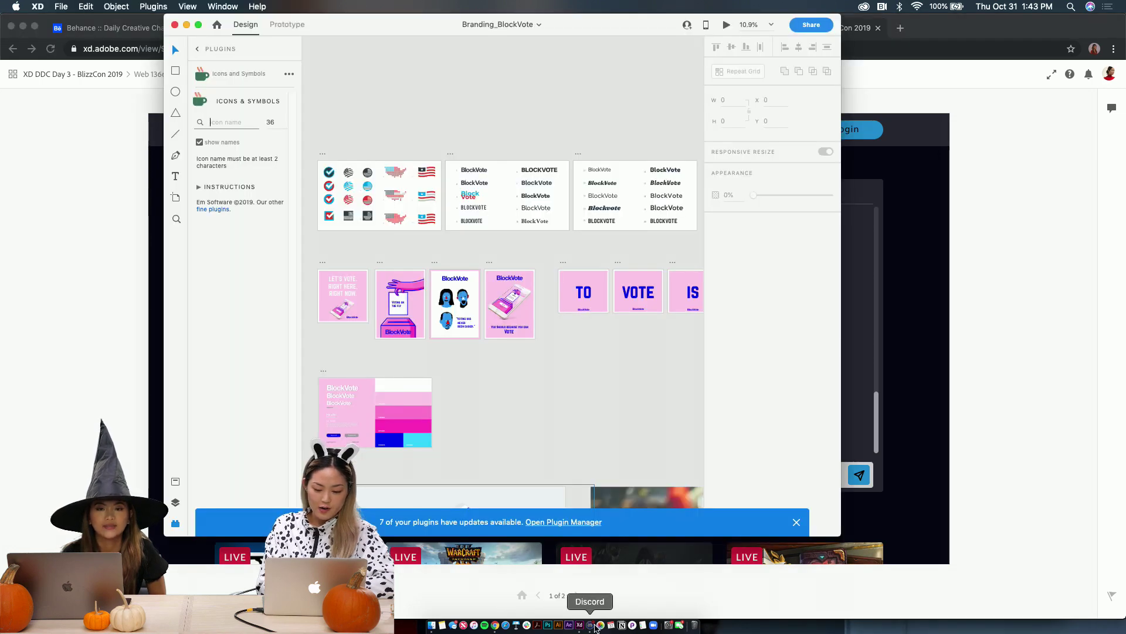
click(590, 625)
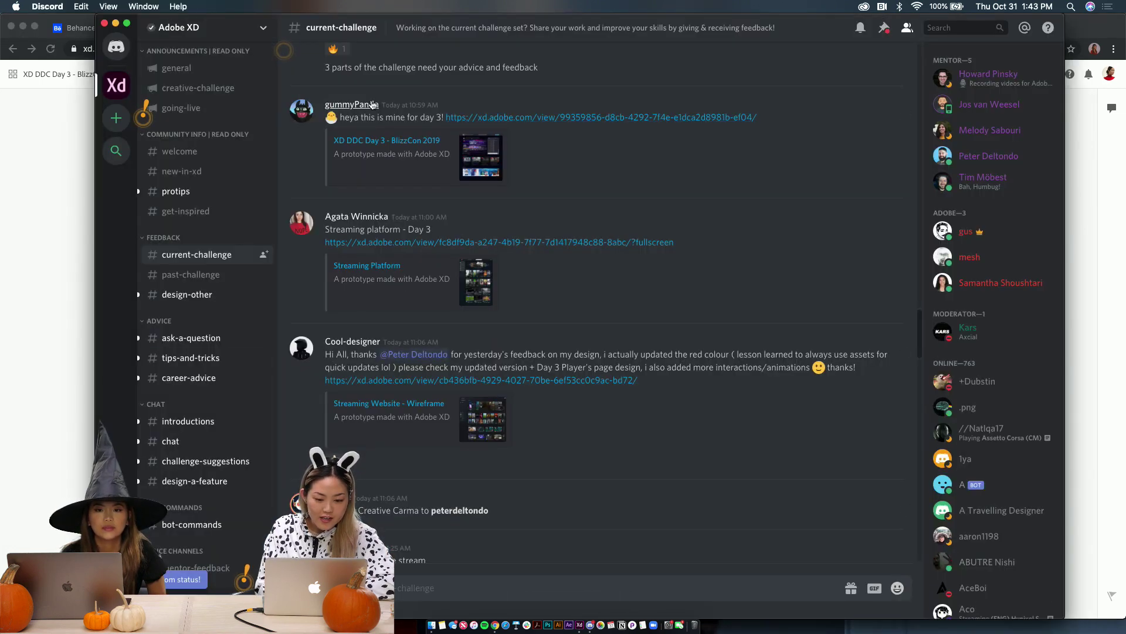
click(408, 242)
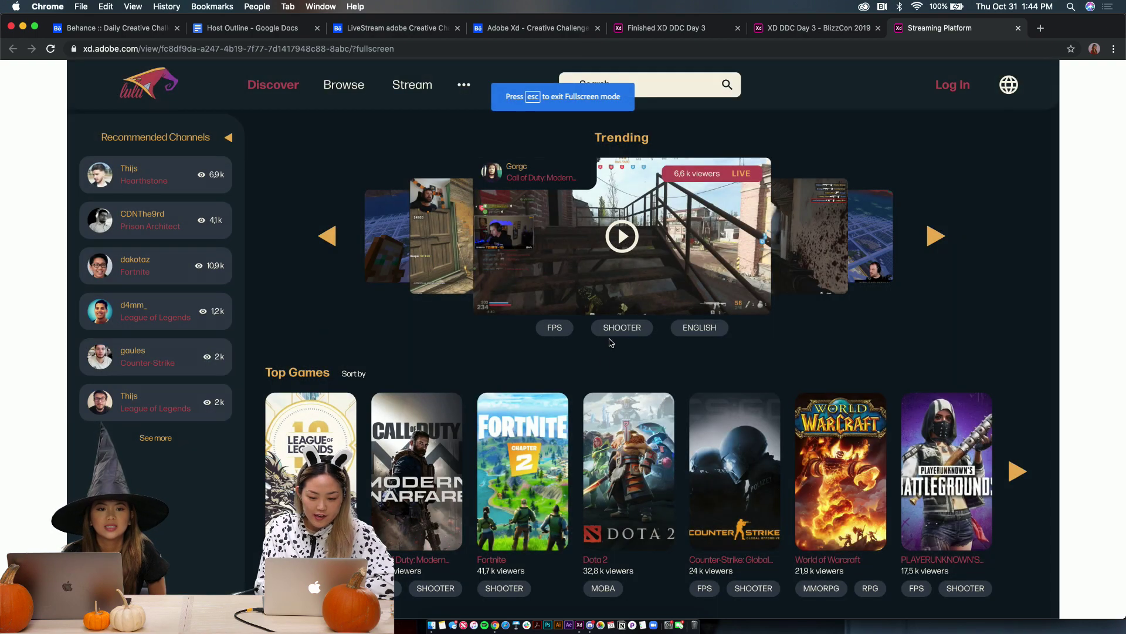
Examine the Streaming Platform prototype's Top Games, New Games and Top Streamers sections, ending at the Trending carousel
scroll(624, 251, down, 10)
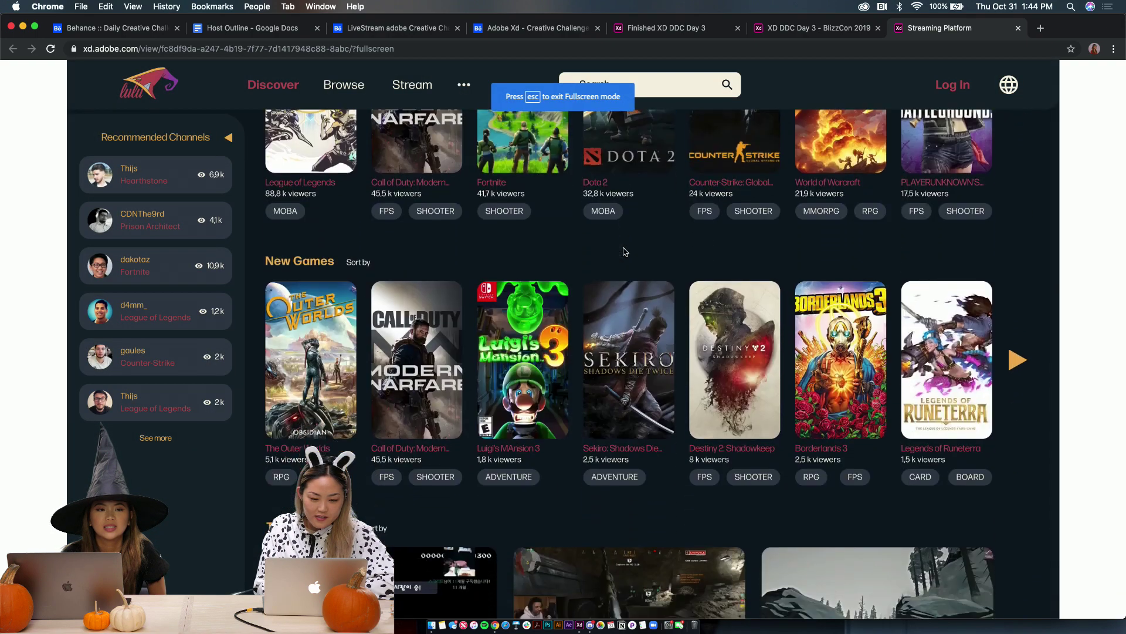
scroll(625, 251, down, 5)
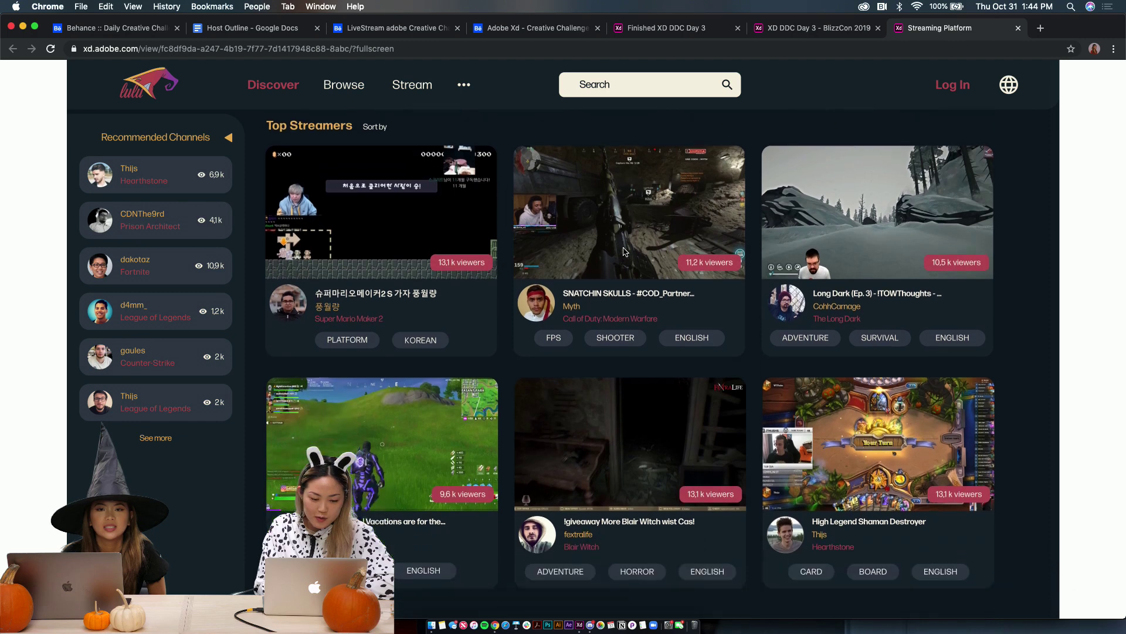
scroll(624, 251, up, 2)
scroll(391, 109, down, 3)
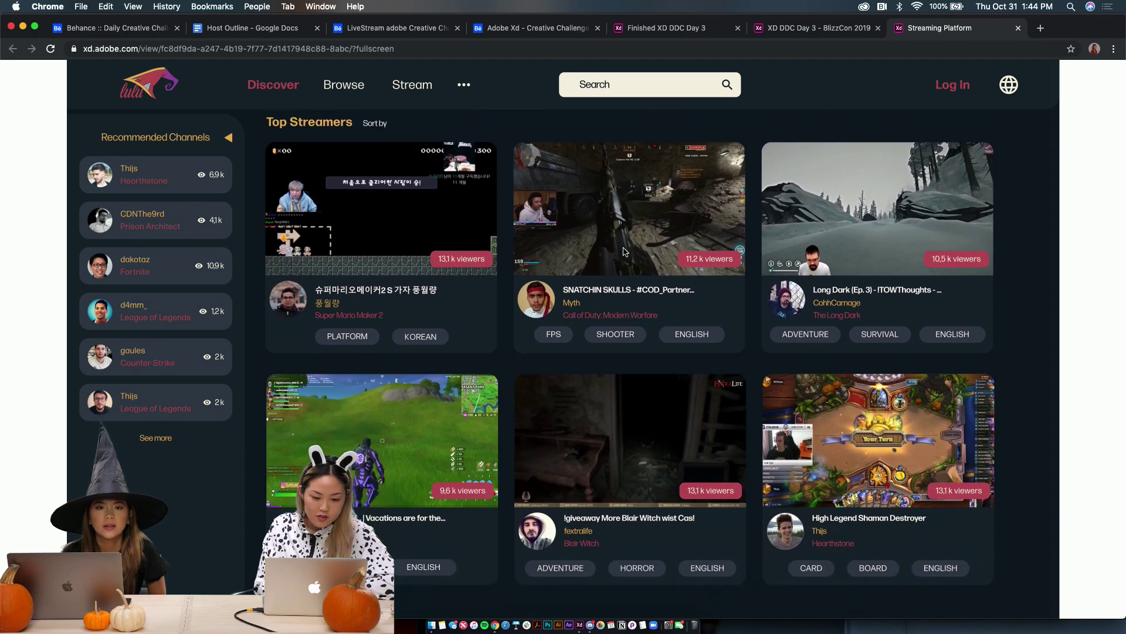
scroll(435, 324, down, 2)
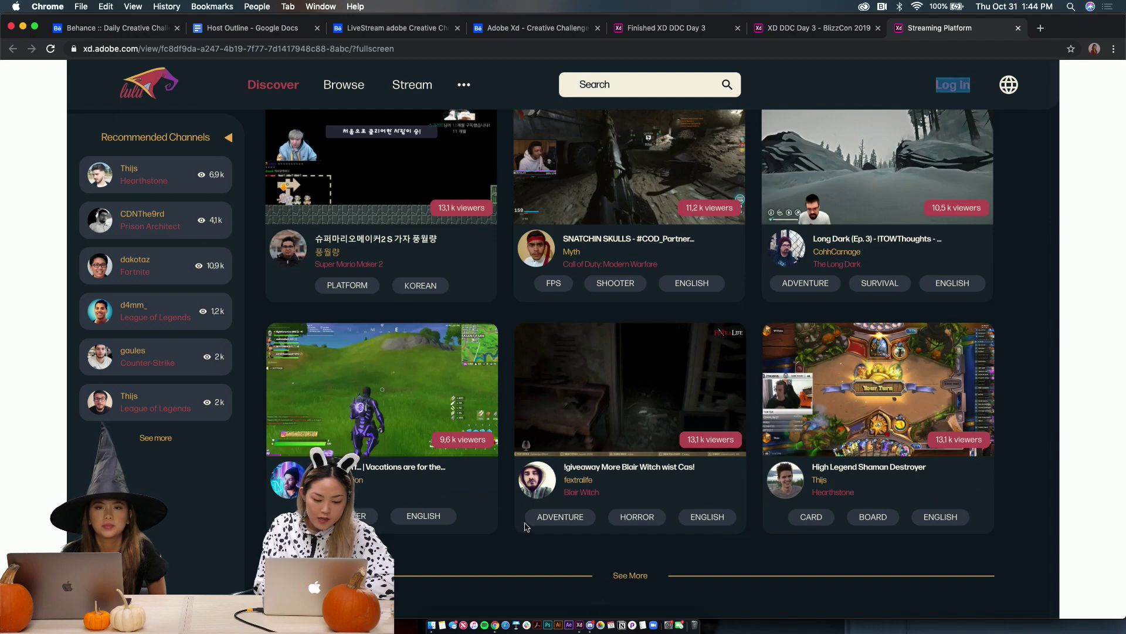
scroll(422, 390, up, 10)
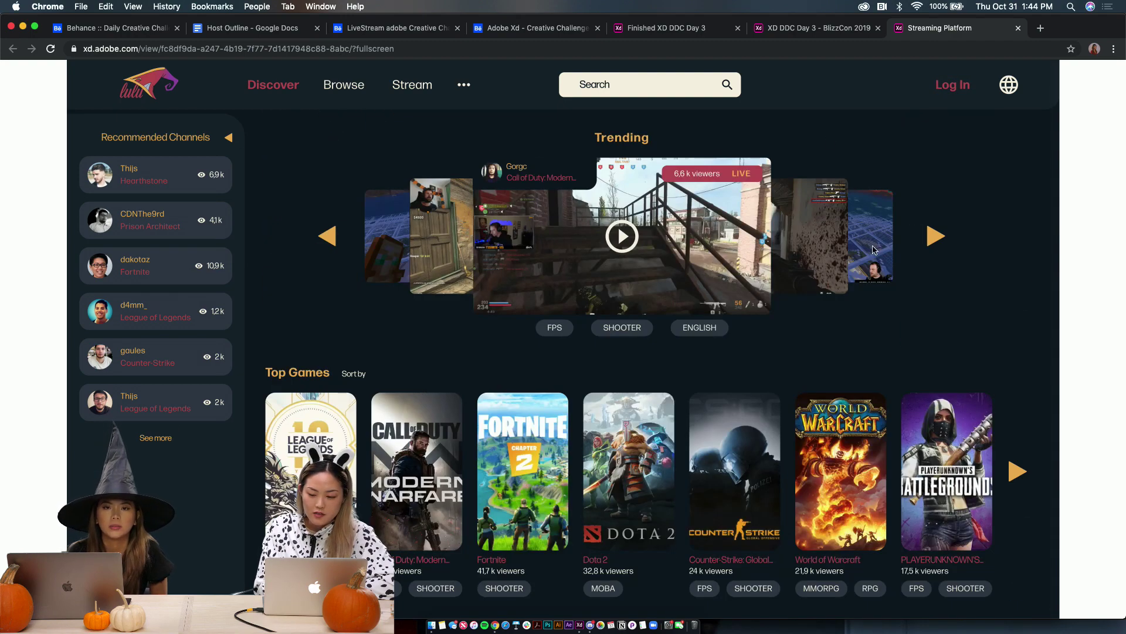
Check the Streaming Platform post in Discord against its prototype in Chrome, ending back in Discord
click(589, 625)
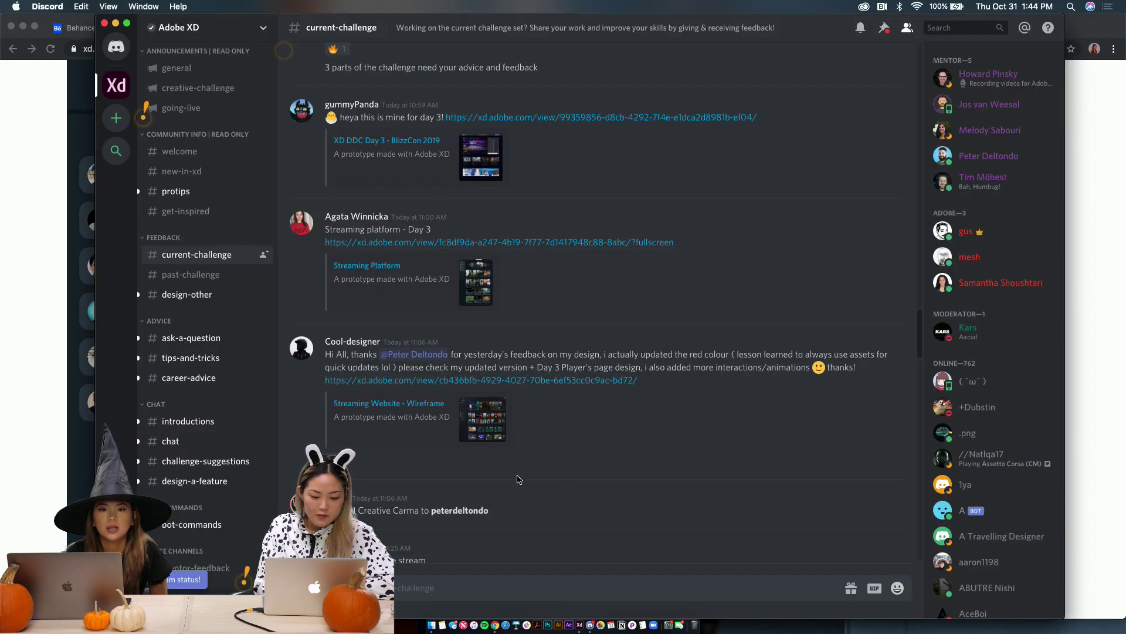
key(super+Tab)
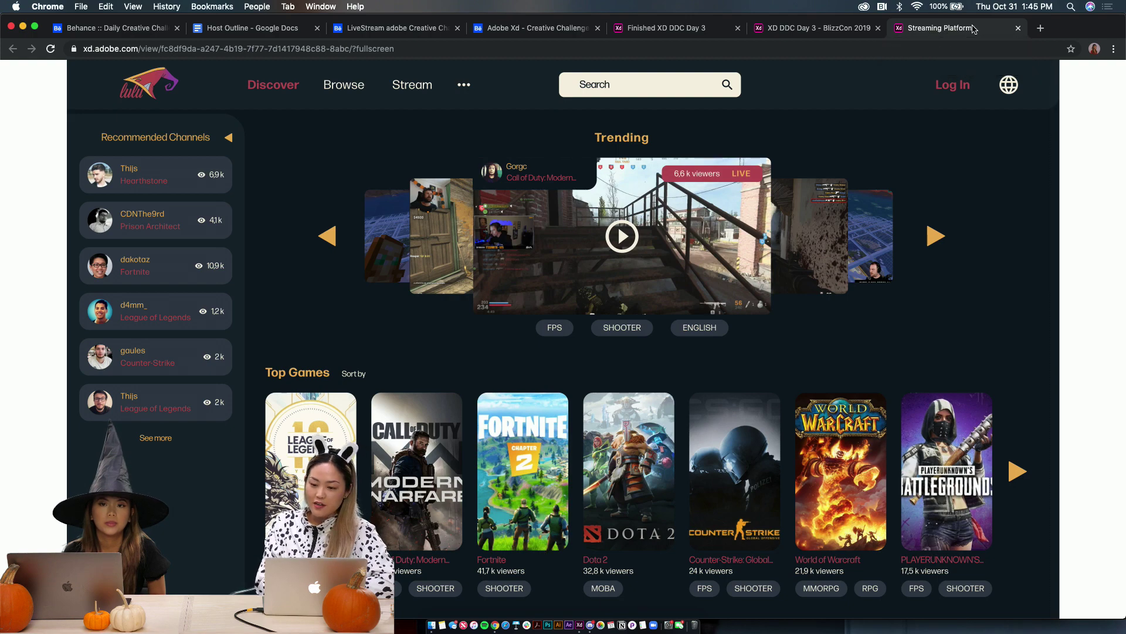
click(590, 627)
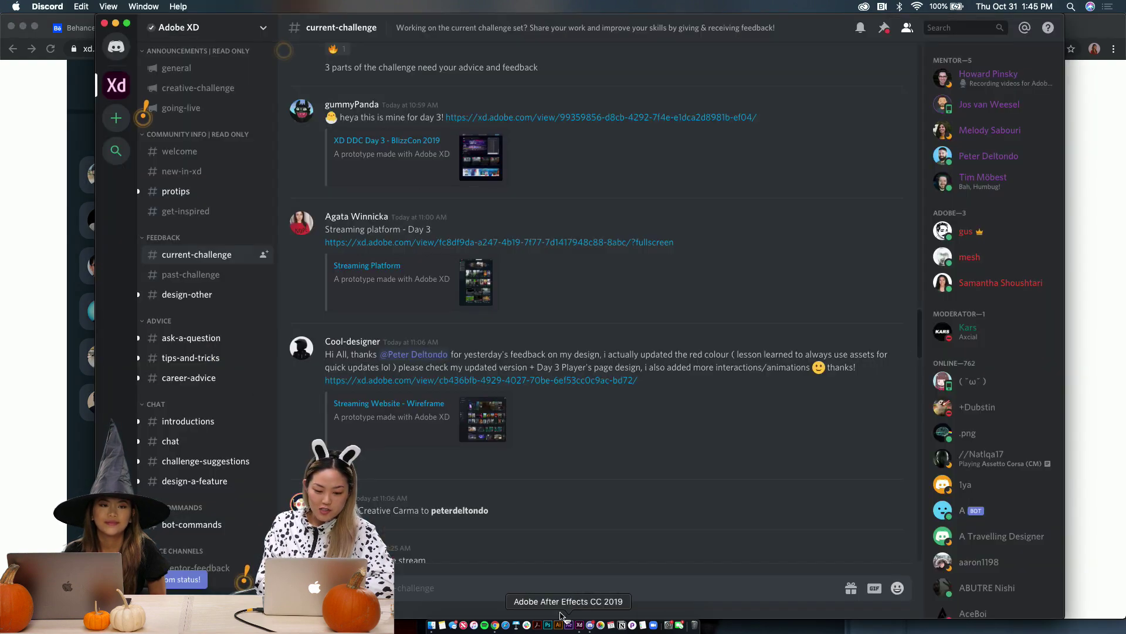
Open the "find me here" contact page of the host's portfolio website
click(18, 317)
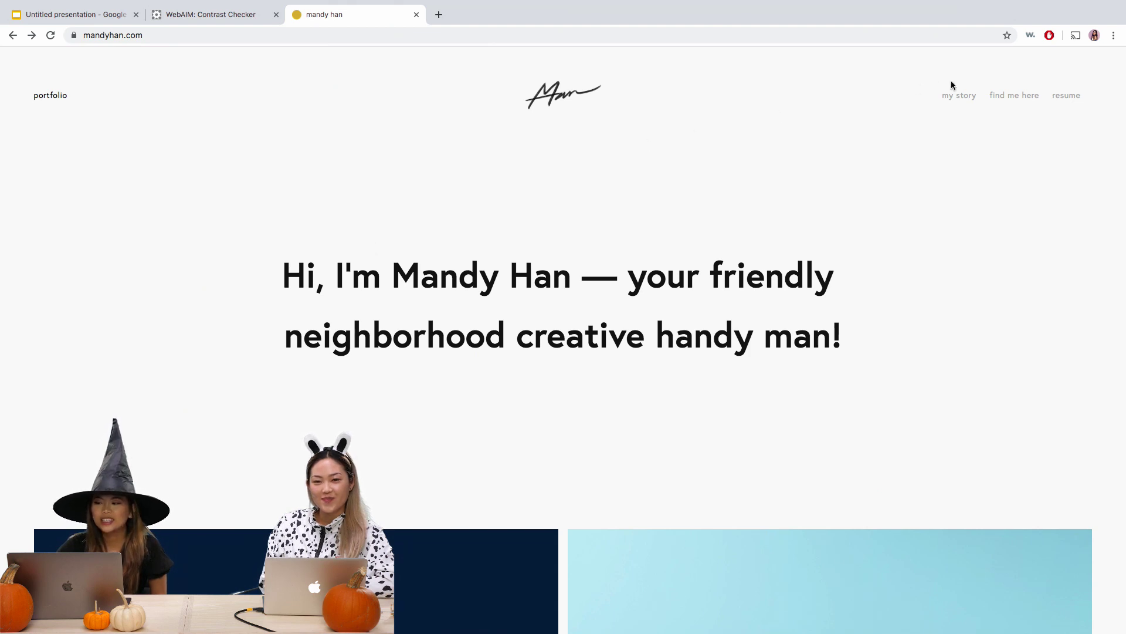
click(1007, 96)
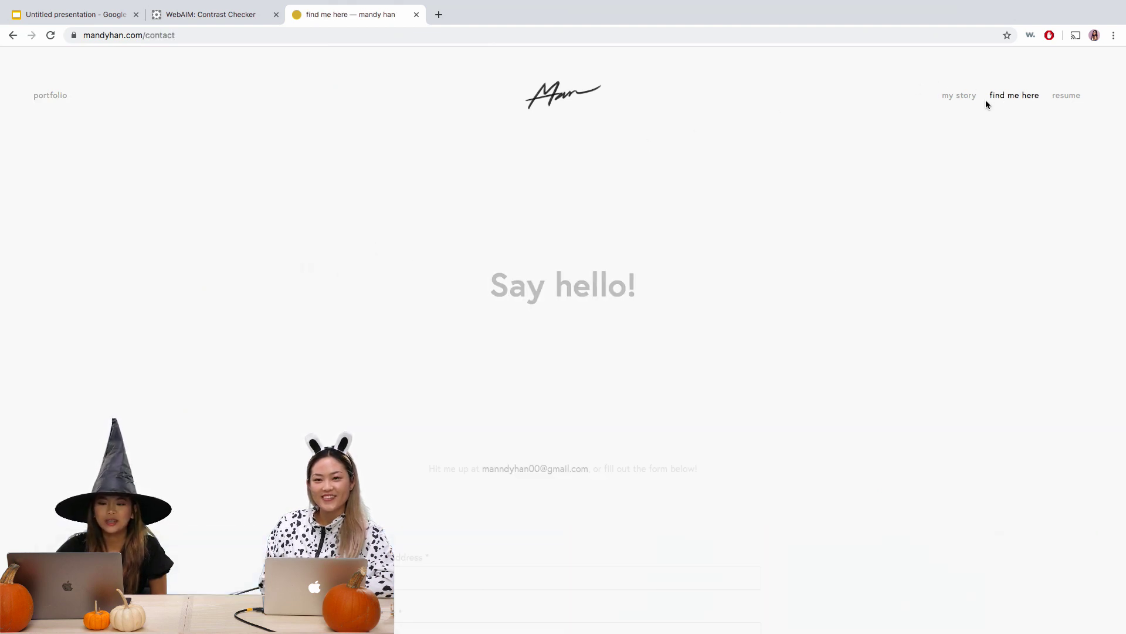
Look over the contact page's "Say hello!" message form, and open the website's portfolio page
scroll(928, 161, down, 4)
scroll(928, 162, up, 4)
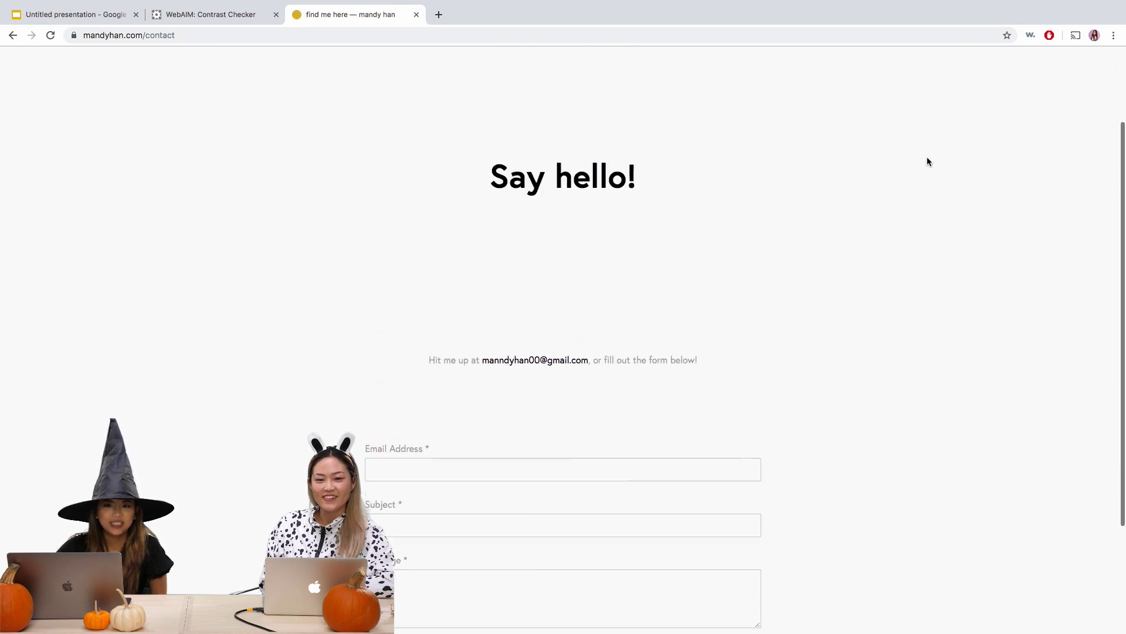
scroll(927, 144, up, 1)
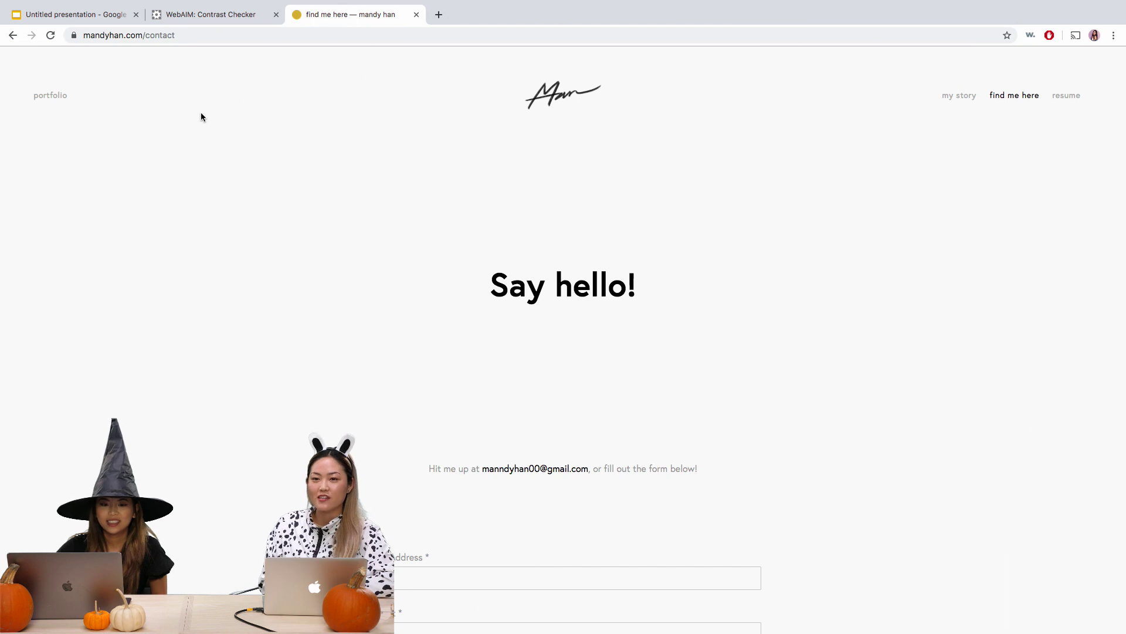
click(50, 96)
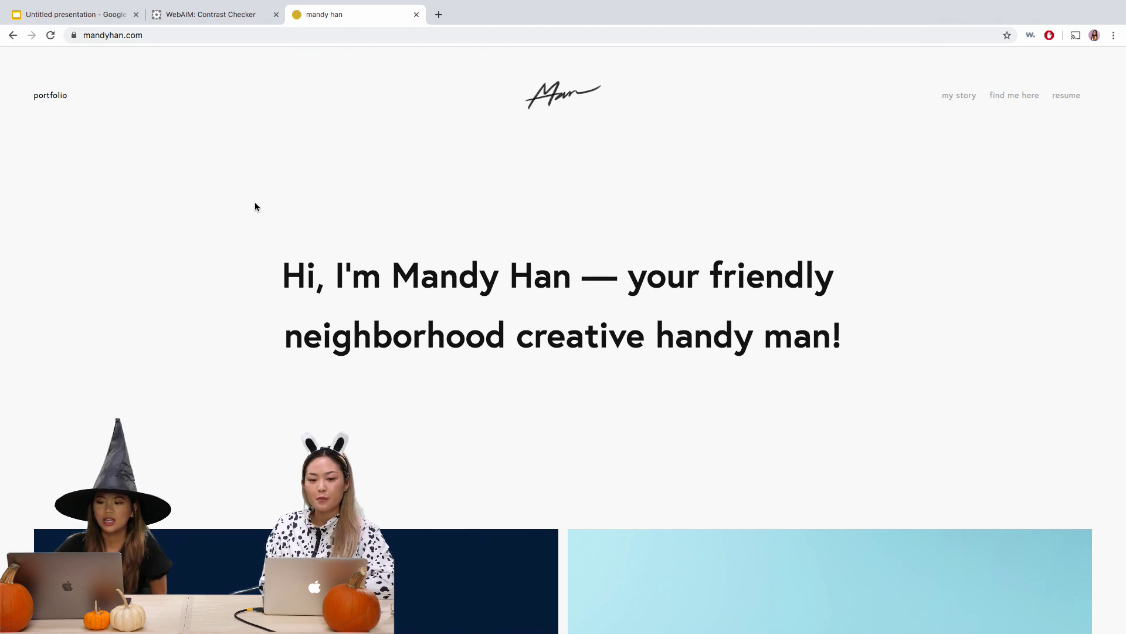
Examine the portfolio's project tiles from Walmart through the Google food event, Parc and Pinterest to the illustration and phone case tiles
scroll(255, 206, down, 1)
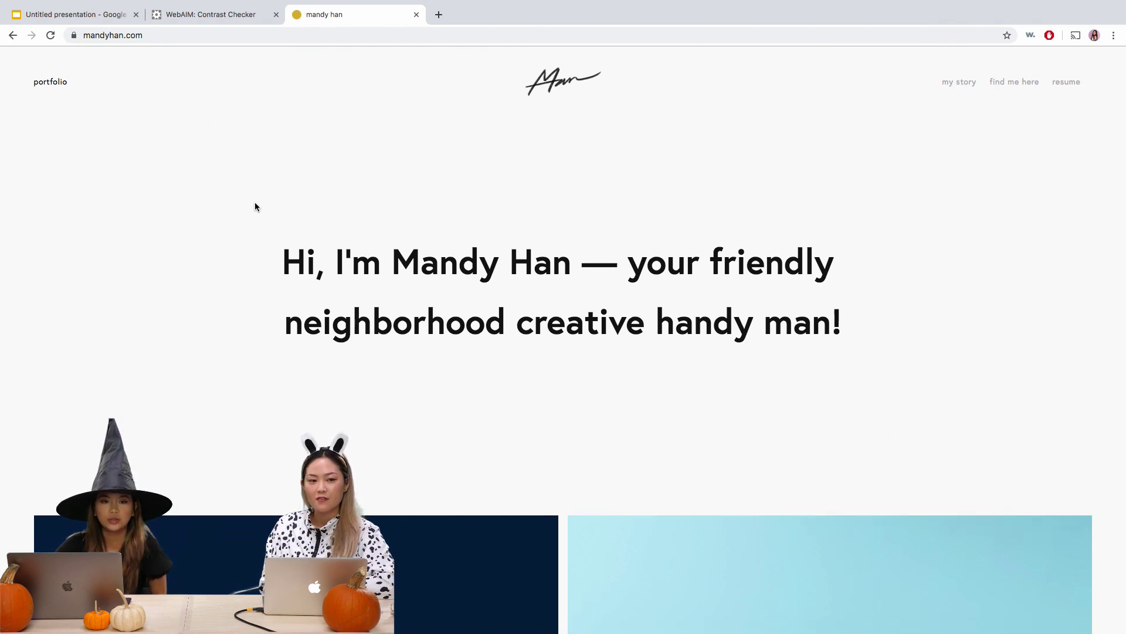
scroll(255, 206, down, 3)
scroll(255, 202, down, 3)
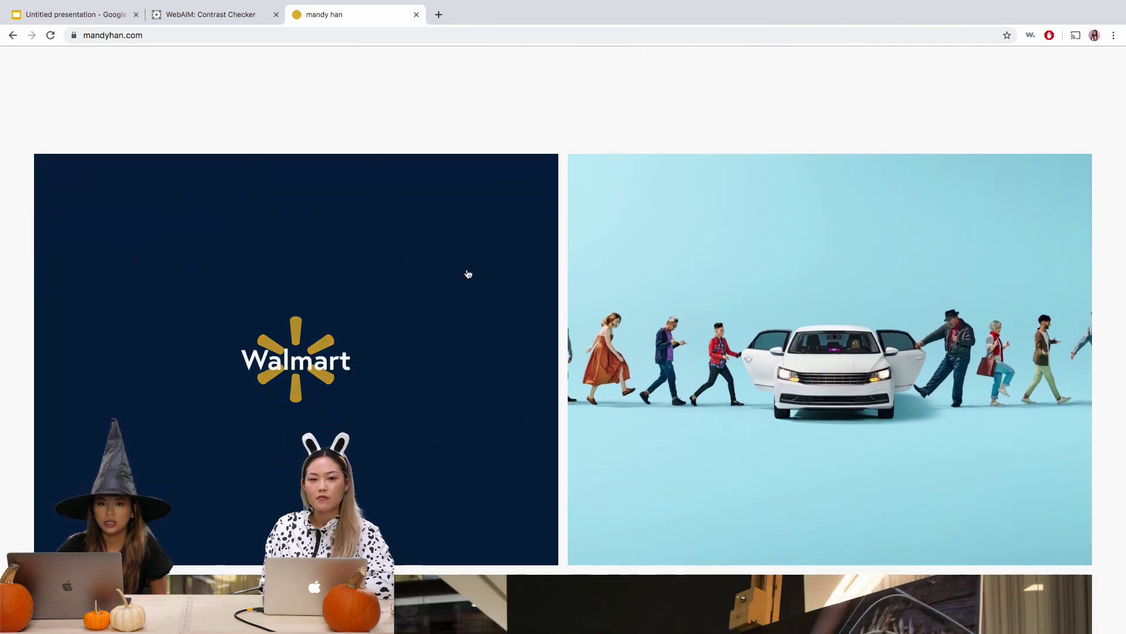
scroll(475, 279, down, 1)
scroll(516, 261, down, 1)
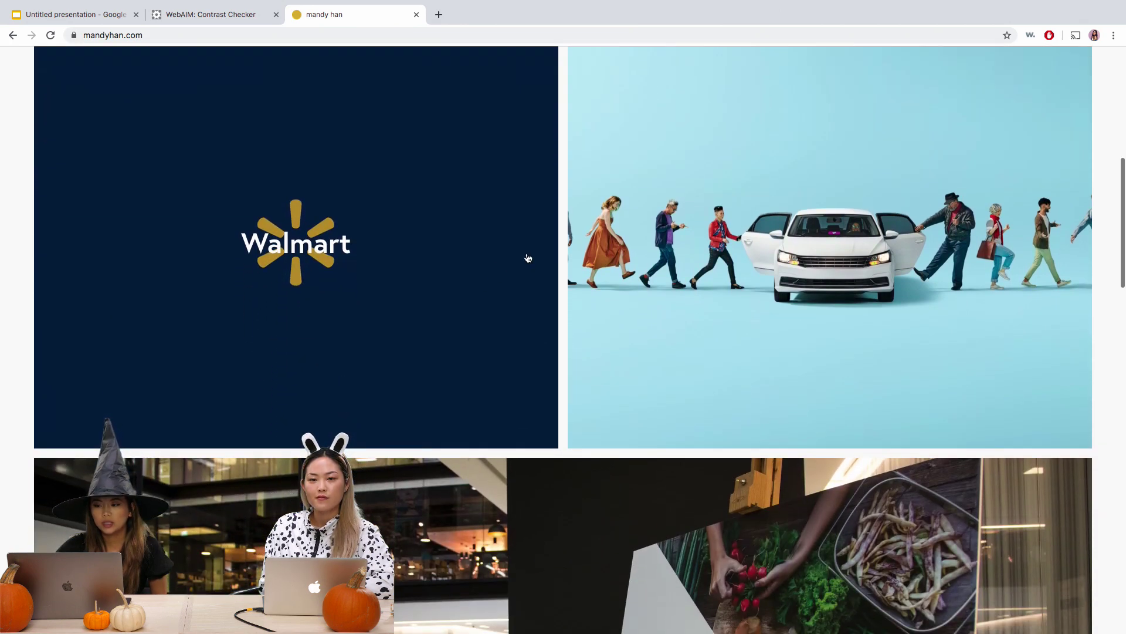
scroll(636, 245, down, 4)
scroll(636, 245, down, 1)
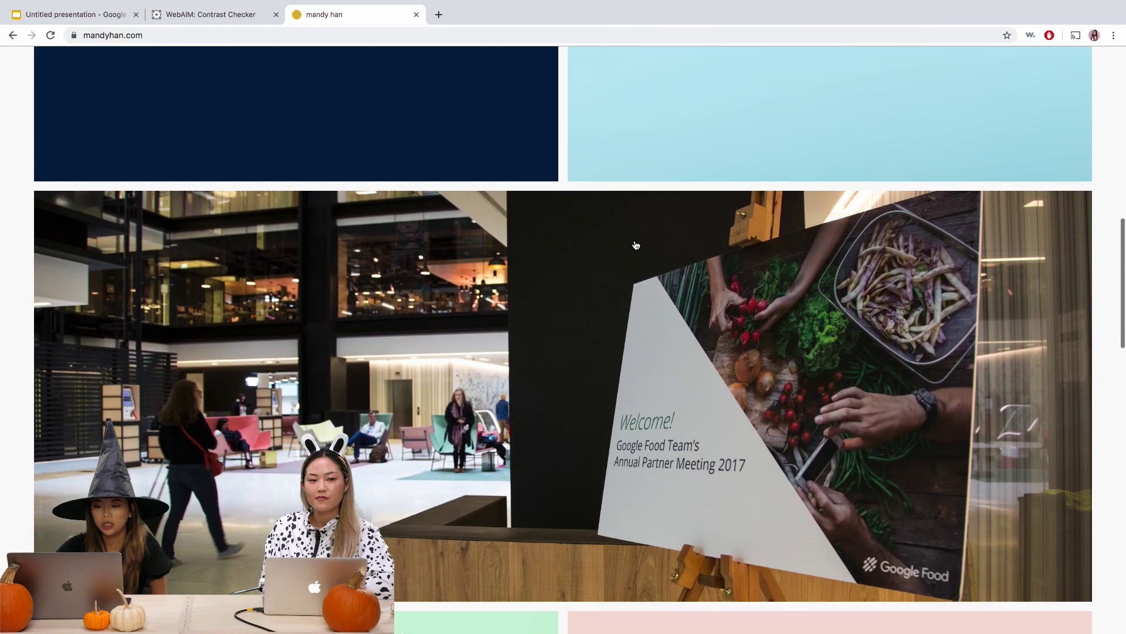
scroll(633, 246, down, 3)
scroll(630, 255, down, 5)
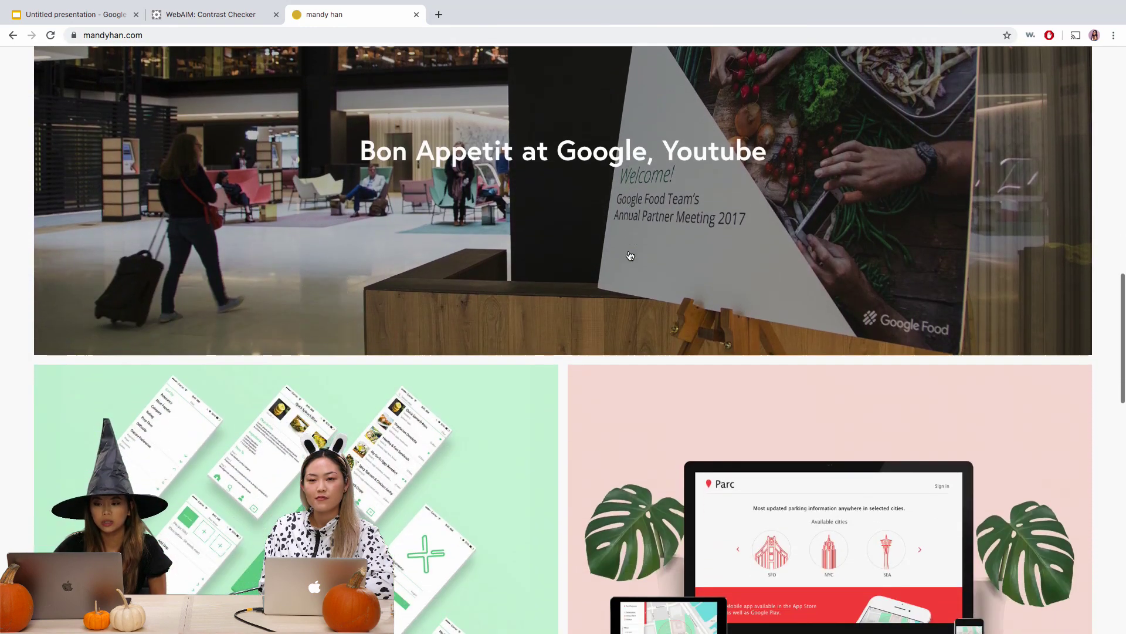
scroll(529, 315, down, 1)
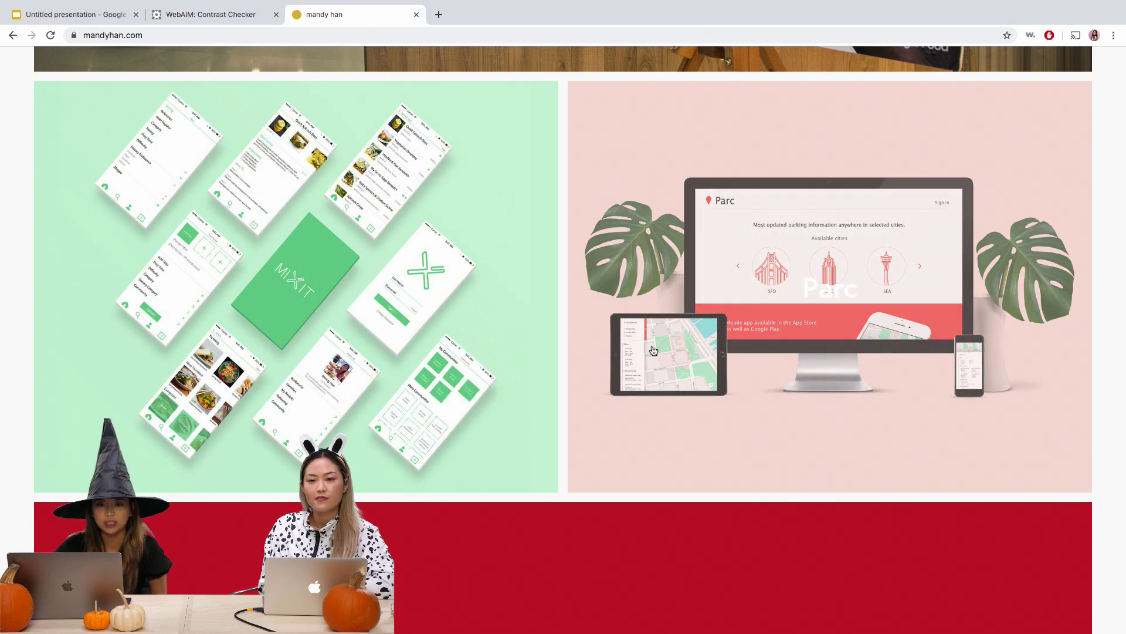
scroll(654, 349, down, 5)
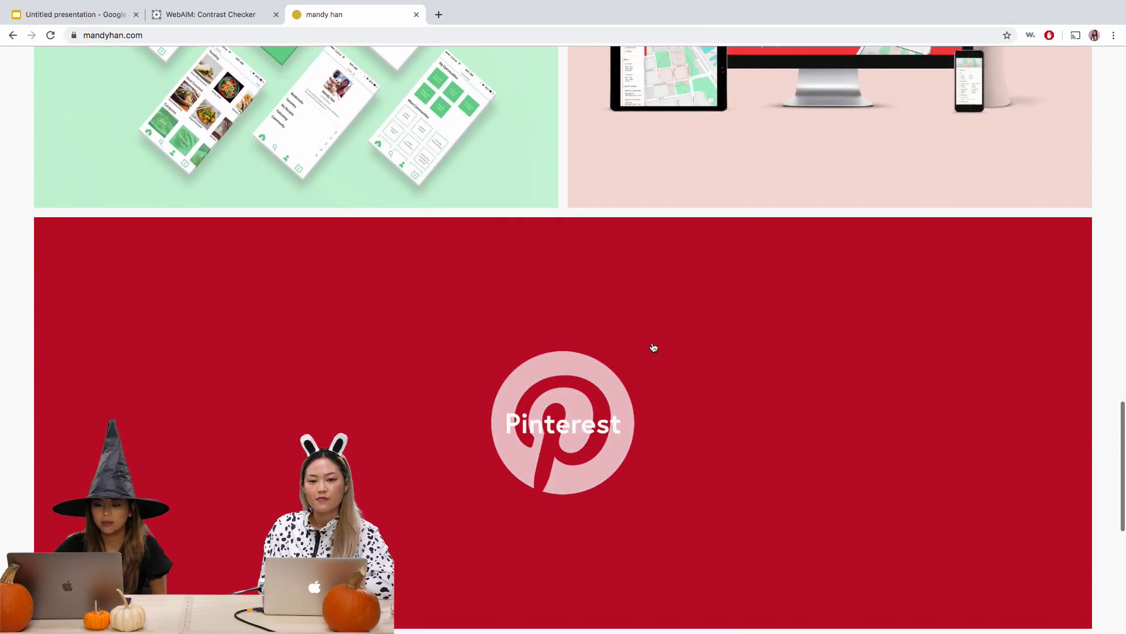
scroll(653, 347, down, 4)
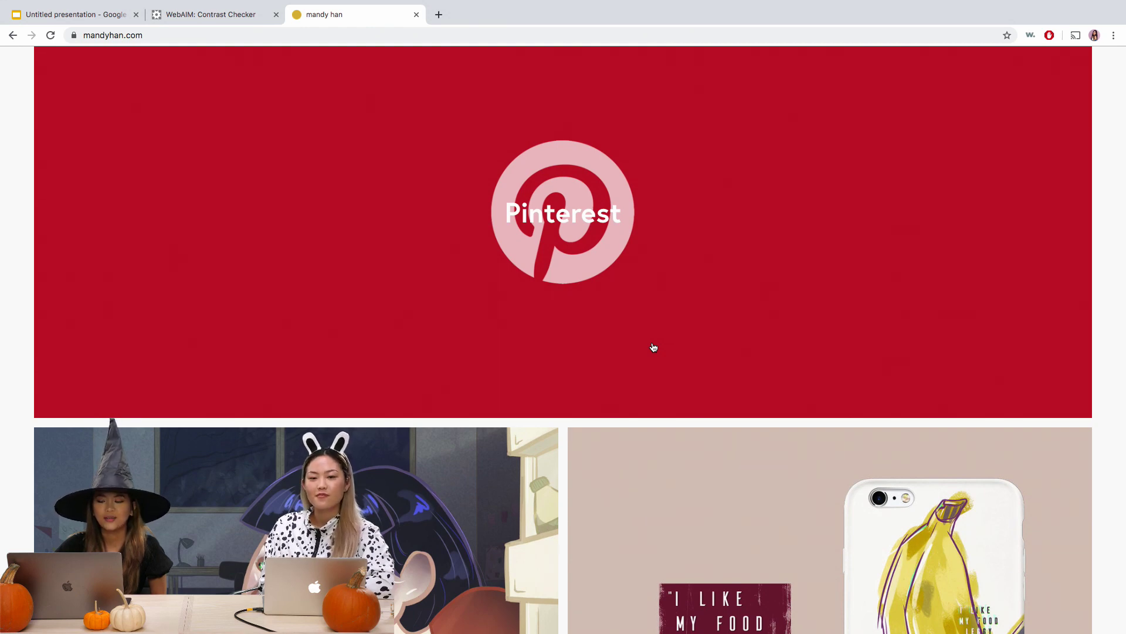
scroll(653, 347, down, 1)
scroll(654, 348, down, 4)
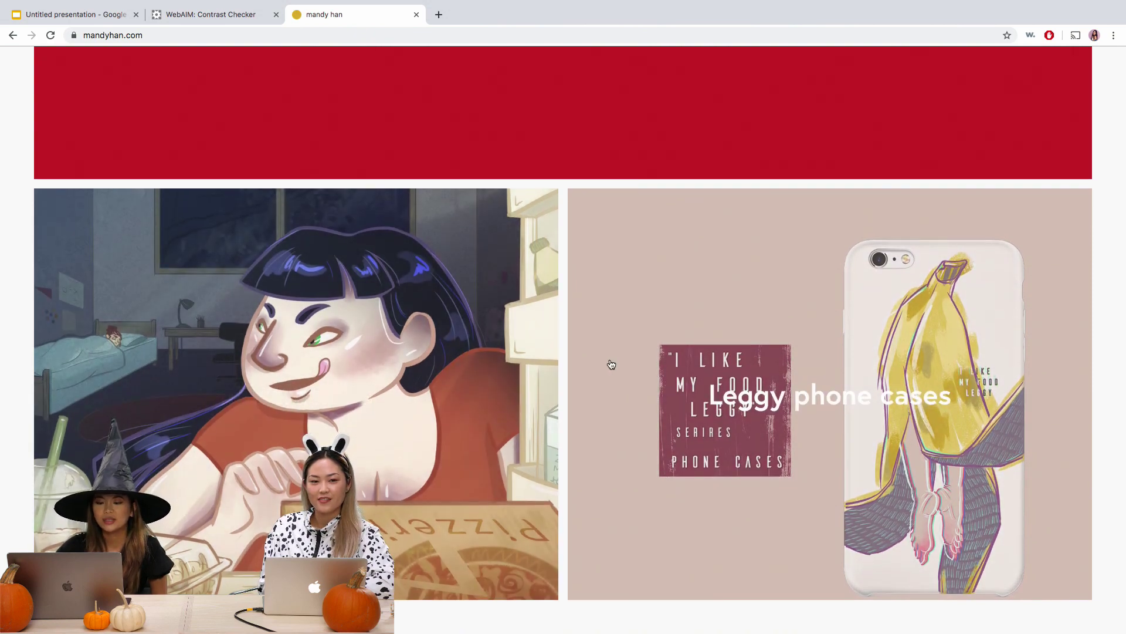
Open the Illustrations project and view its full-scene artworks down to the character height lineup
click(499, 360)
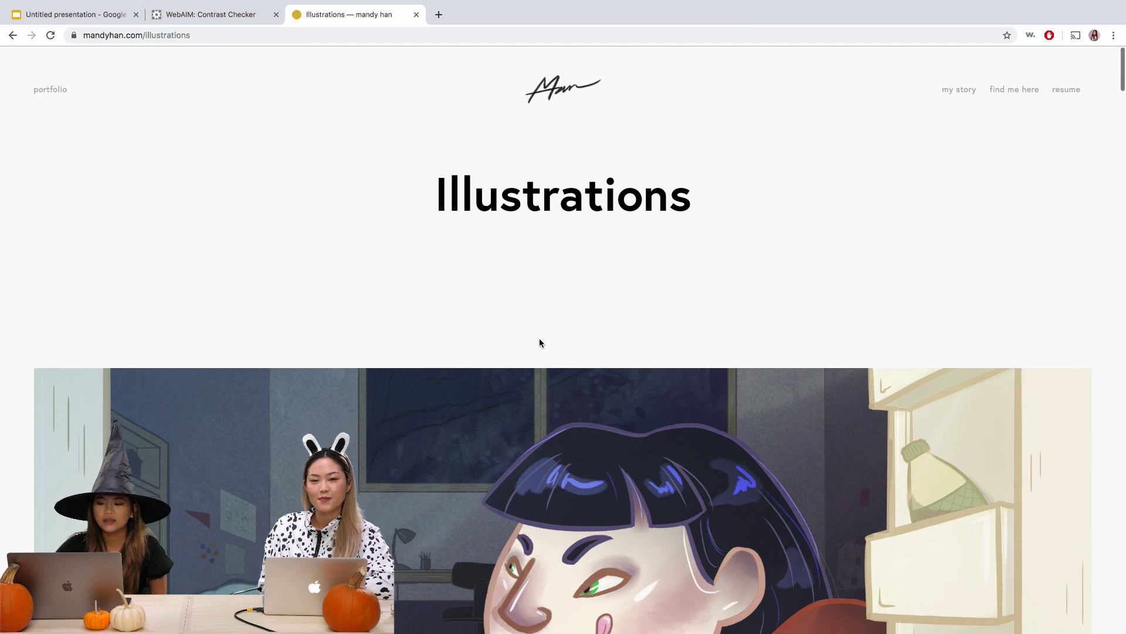
scroll(539, 343, down, 5)
scroll(540, 343, down, 2)
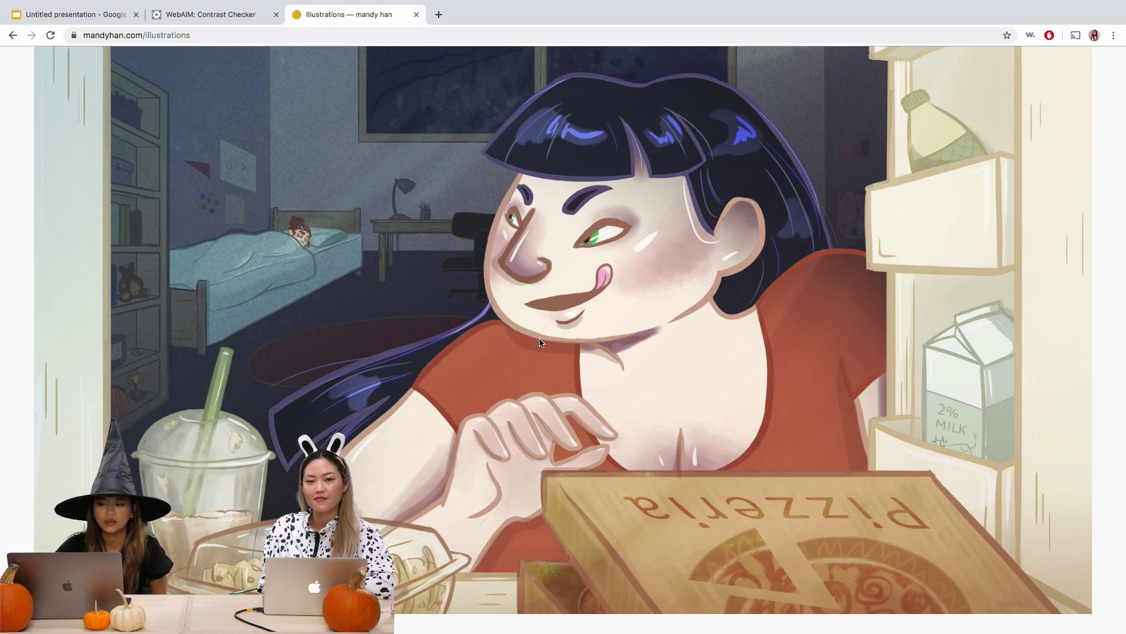
scroll(539, 343, down, 10)
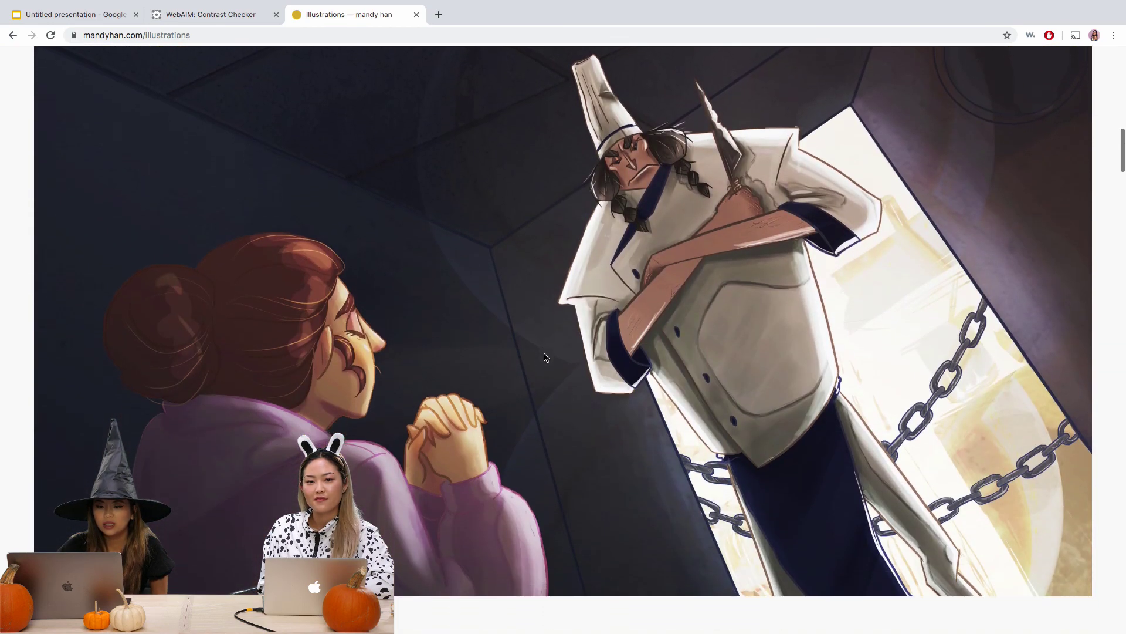
scroll(545, 361, down, 10)
scroll(546, 364, down, 4)
scroll(548, 369, up, 2)
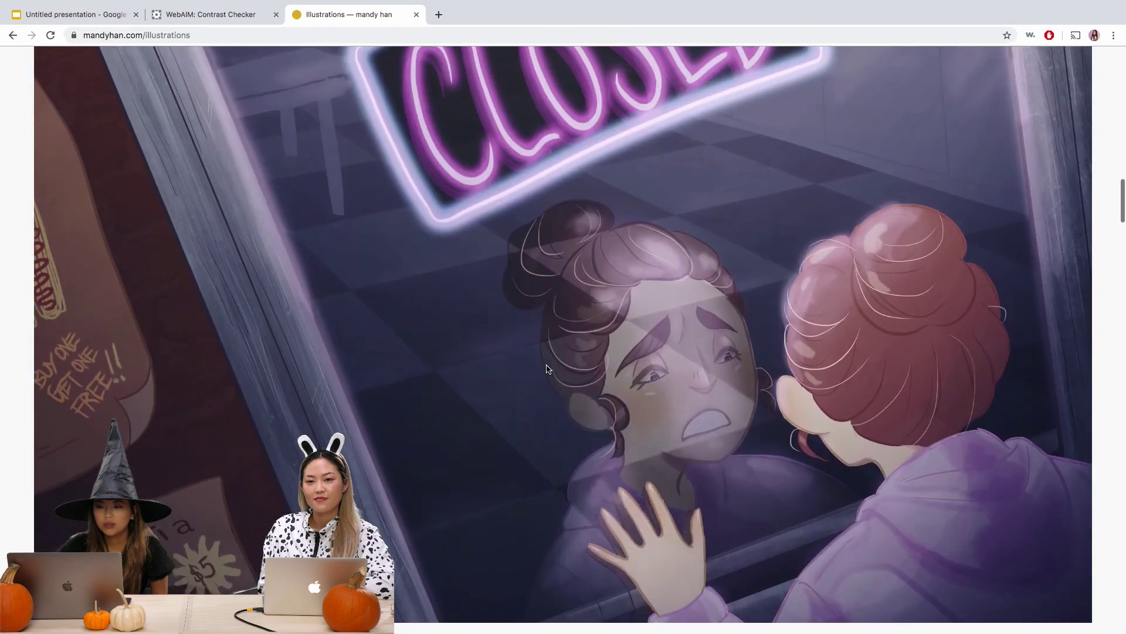
scroll(548, 368, down, 2)
scroll(547, 366, down, 6)
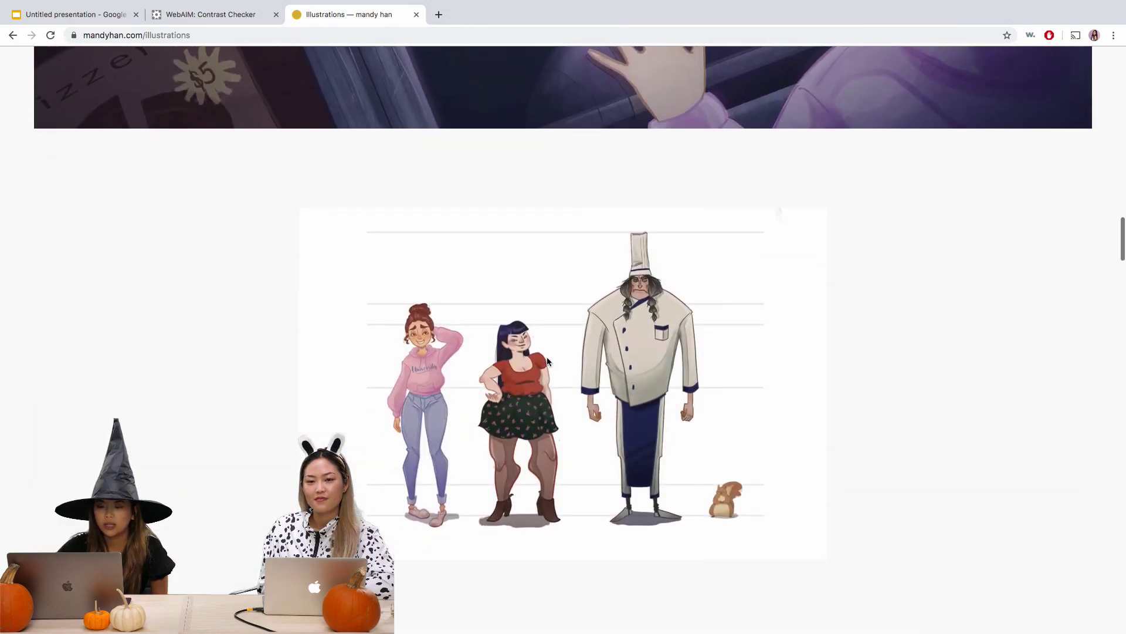
Examine the character sheets for Lucy, Pam, Chef Heff and Neal on the Illustrations page
scroll(823, 413, down, 10)
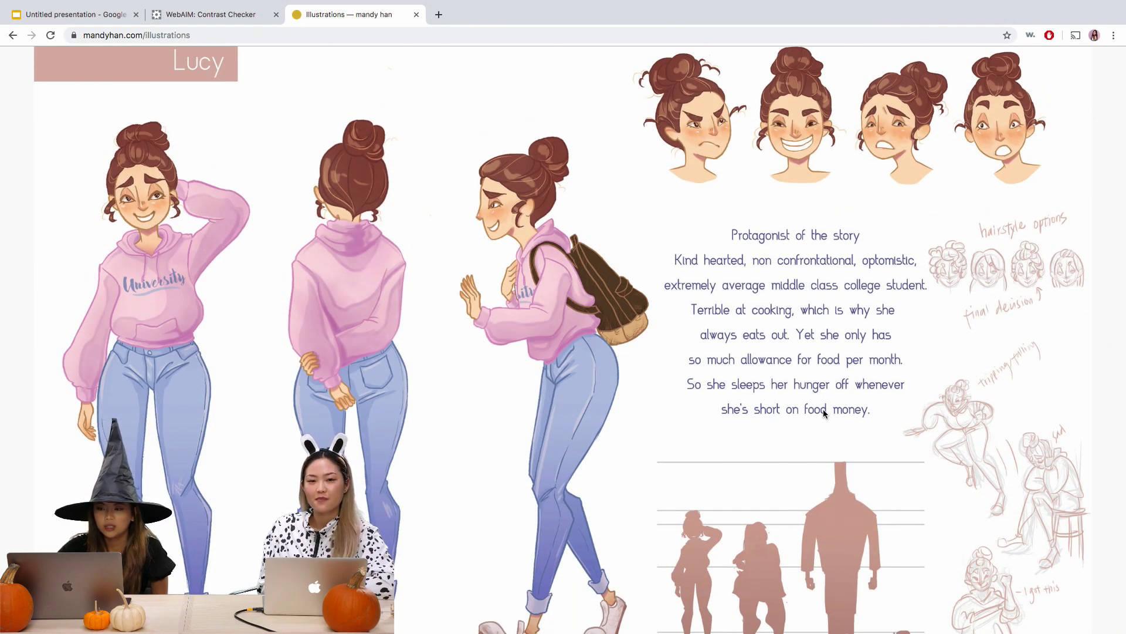
scroll(822, 409, down, 8)
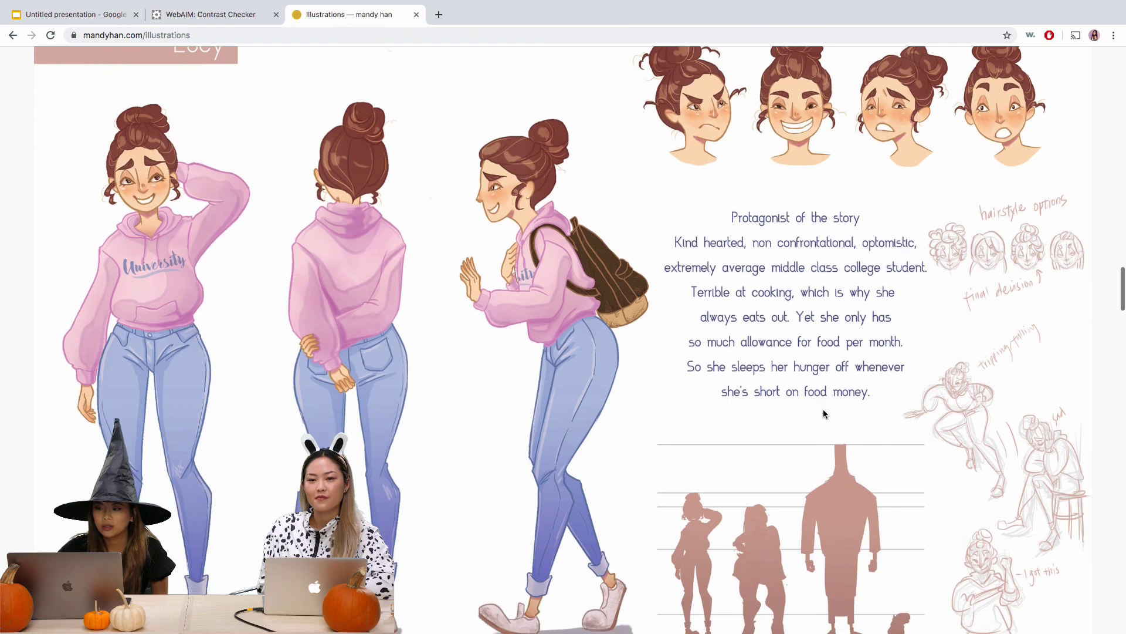
scroll(823, 413, down, 5)
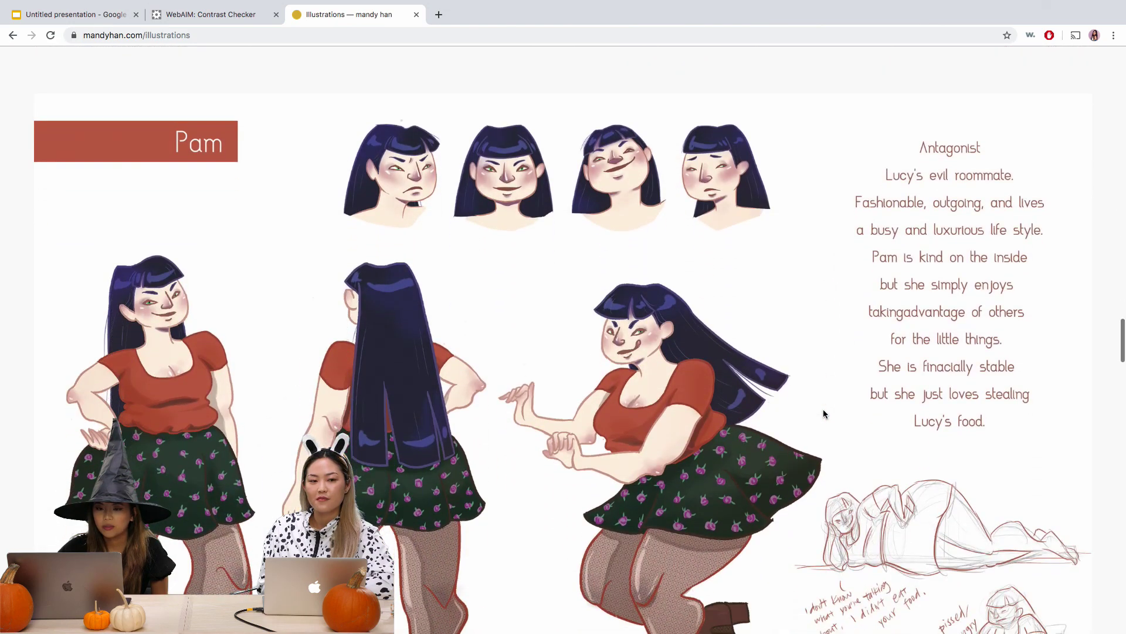
scroll(823, 413, down, 3)
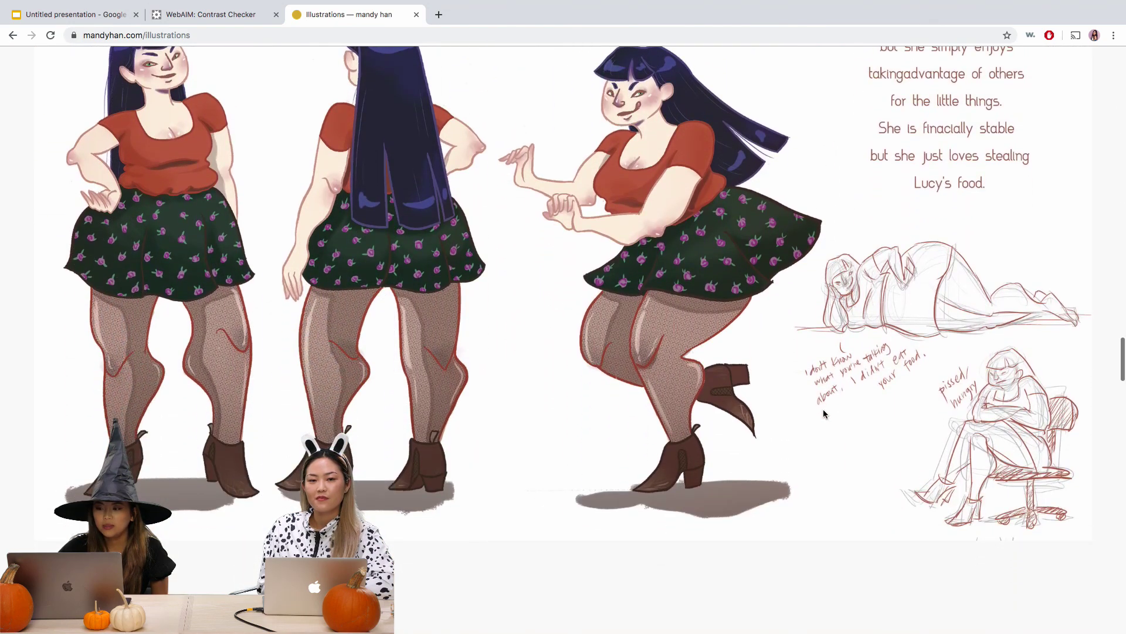
scroll(938, 434, down, 2)
scroll(895, 451, down, 8)
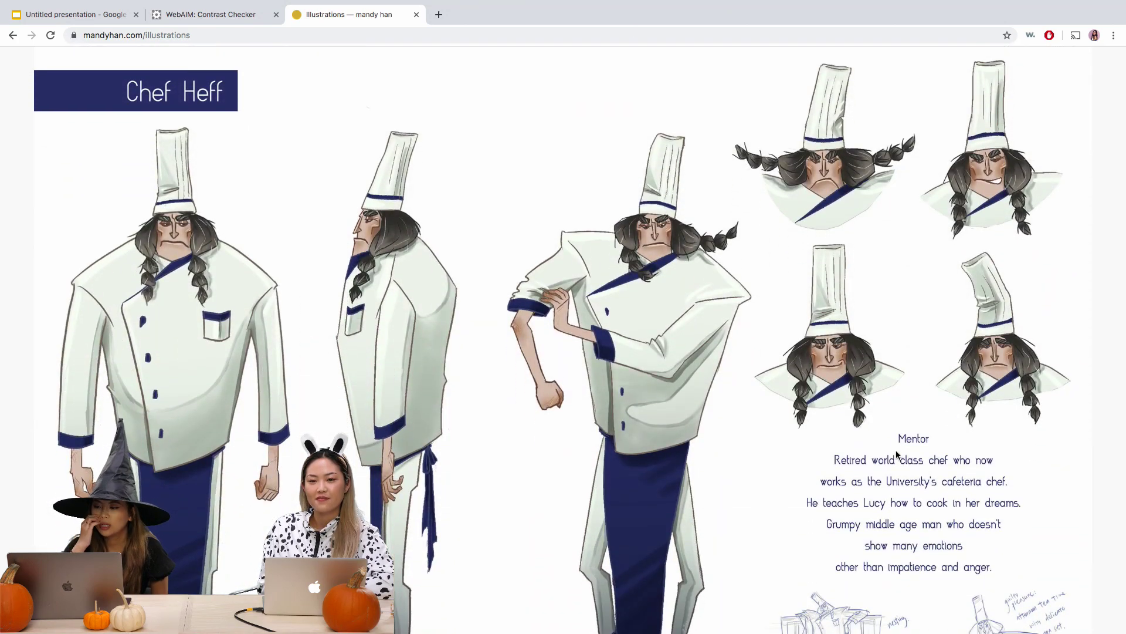
scroll(896, 453, down, 3)
scroll(895, 450, down, 8)
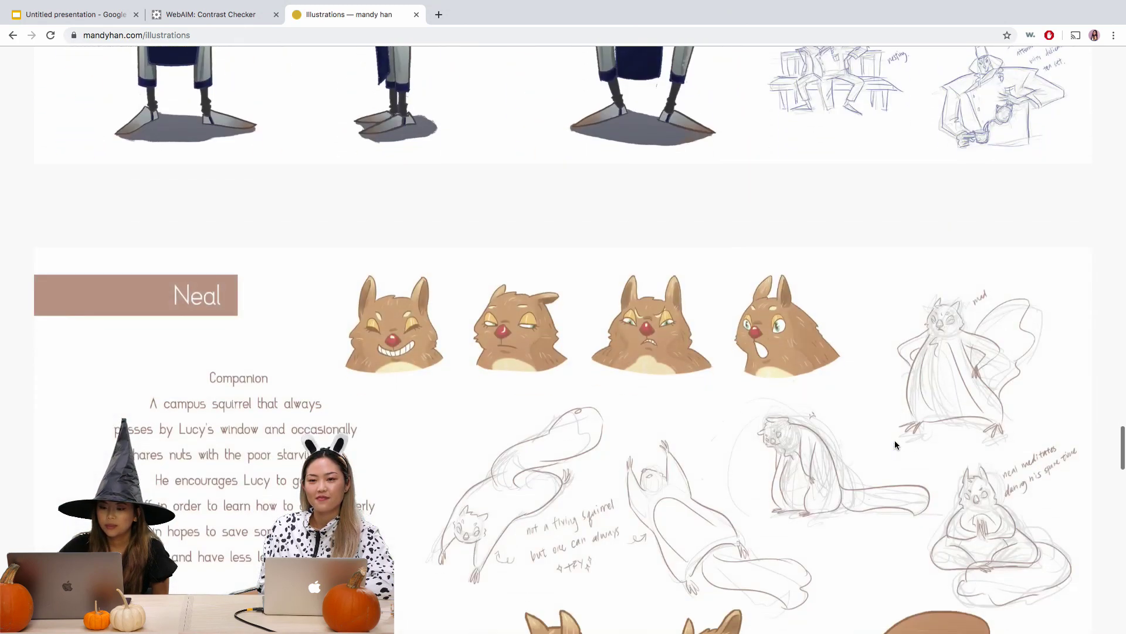
scroll(896, 444, down, 2)
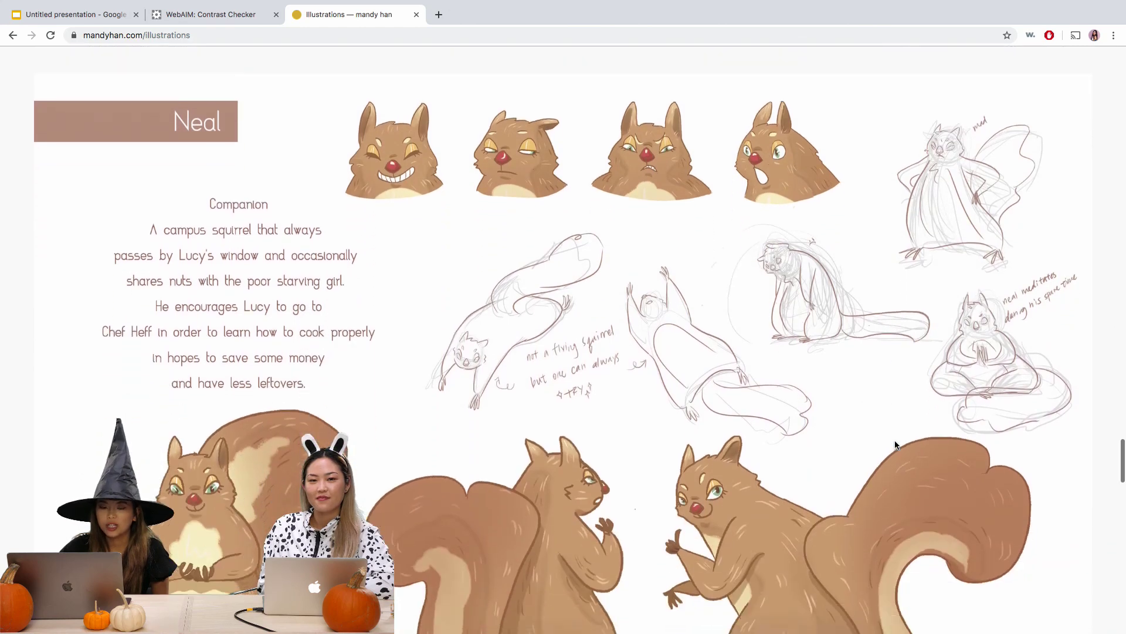
scroll(894, 435, down, 1)
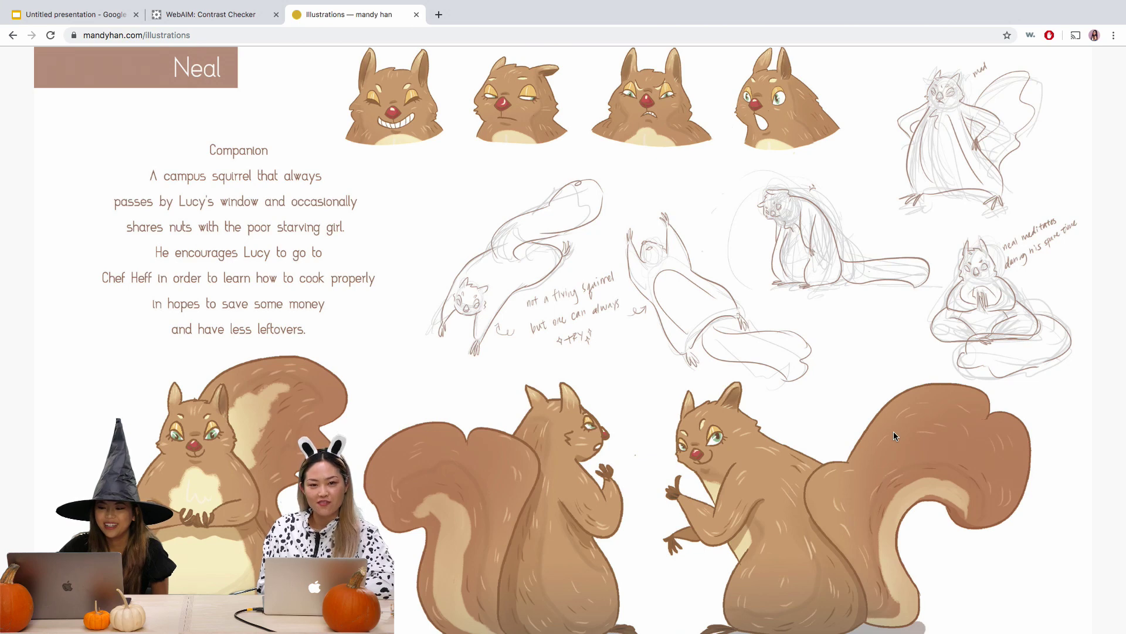
Examine the storyboard sketch panels below Neal's character sheet, from the first row to the last
scroll(894, 435, down, 7)
scroll(894, 436, down, 4)
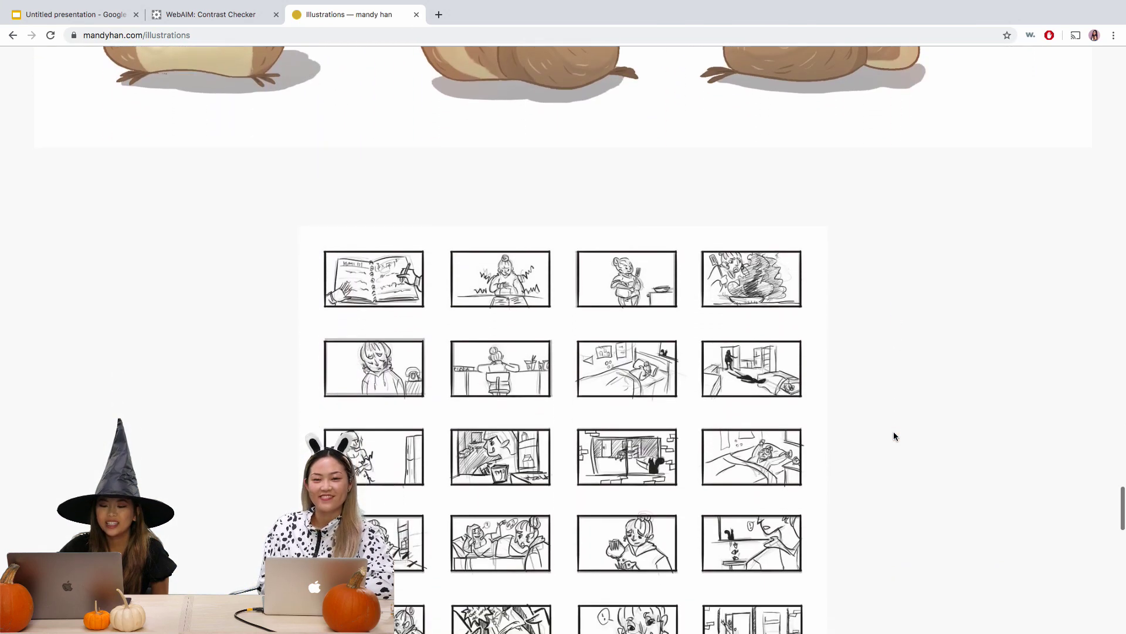
scroll(894, 436, down, 2)
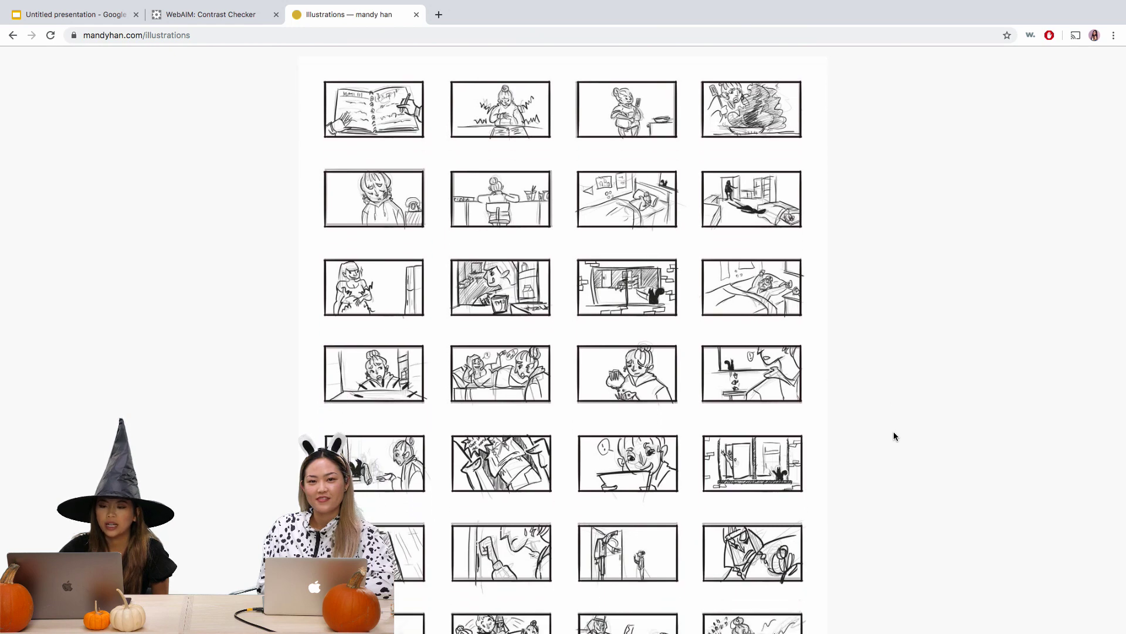
scroll(893, 431, down, 1)
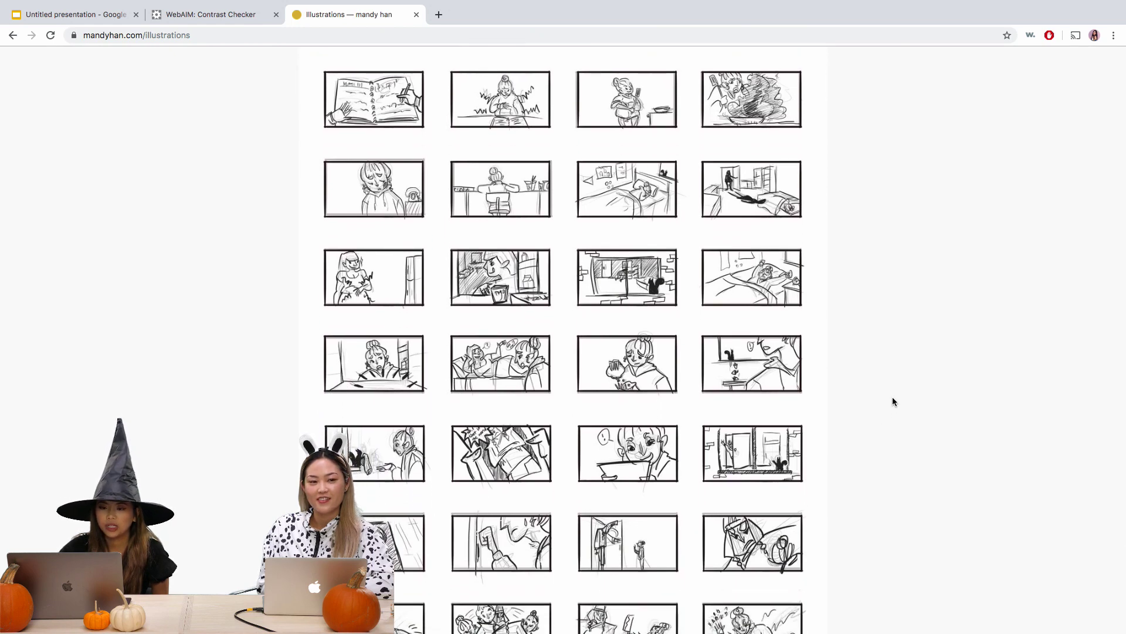
scroll(893, 397, down, 3)
scroll(892, 396, up, 3)
scroll(892, 396, up, 2)
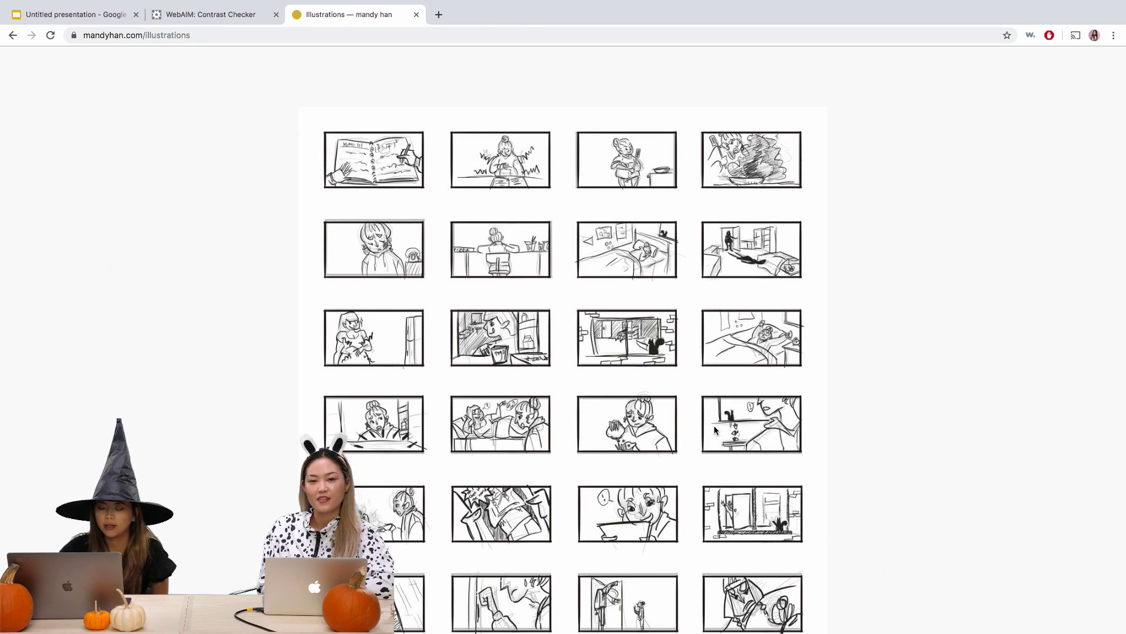
scroll(713, 425, down, 15)
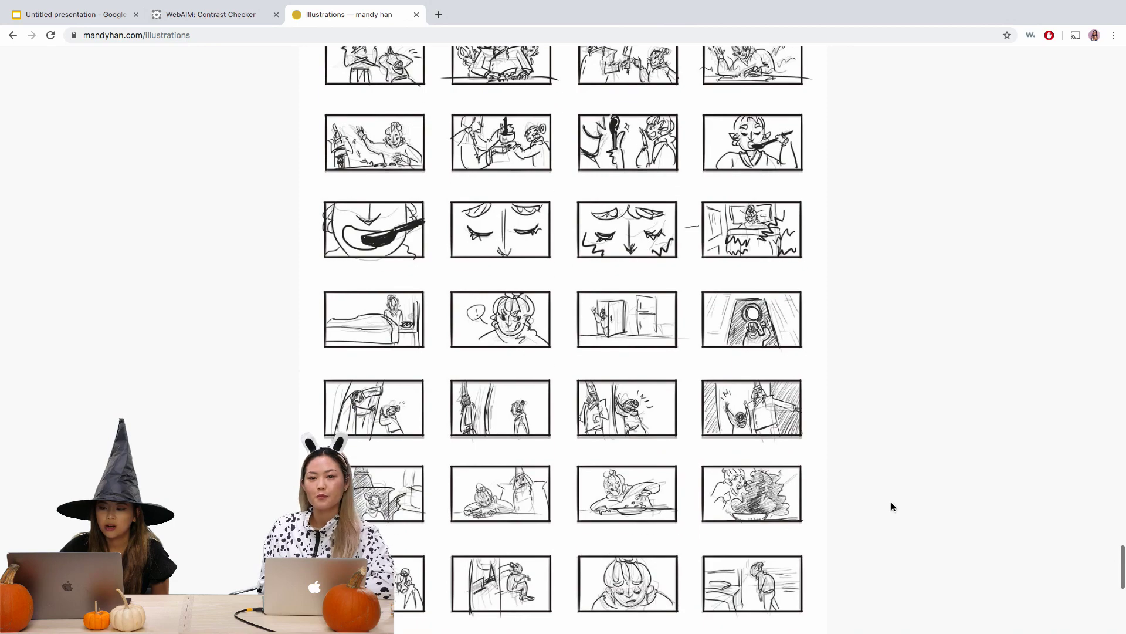
scroll(892, 507, down, 6)
scroll(894, 500, down, 5)
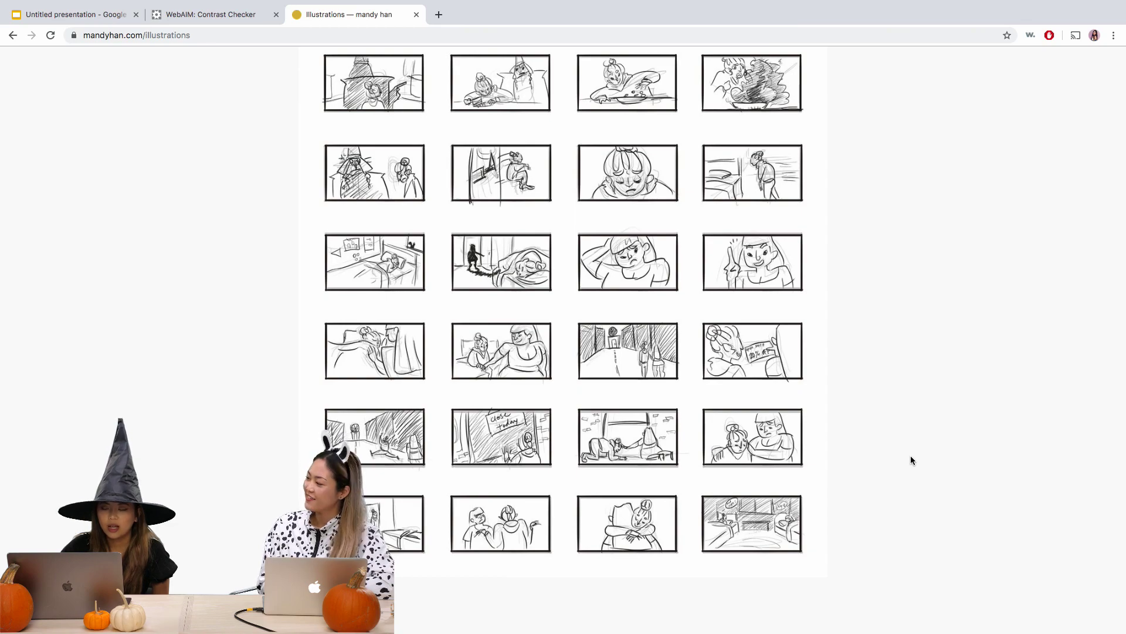
Go back over the storyboard and character sheets, ending at the character height lineup
scroll(911, 460, up, 15)
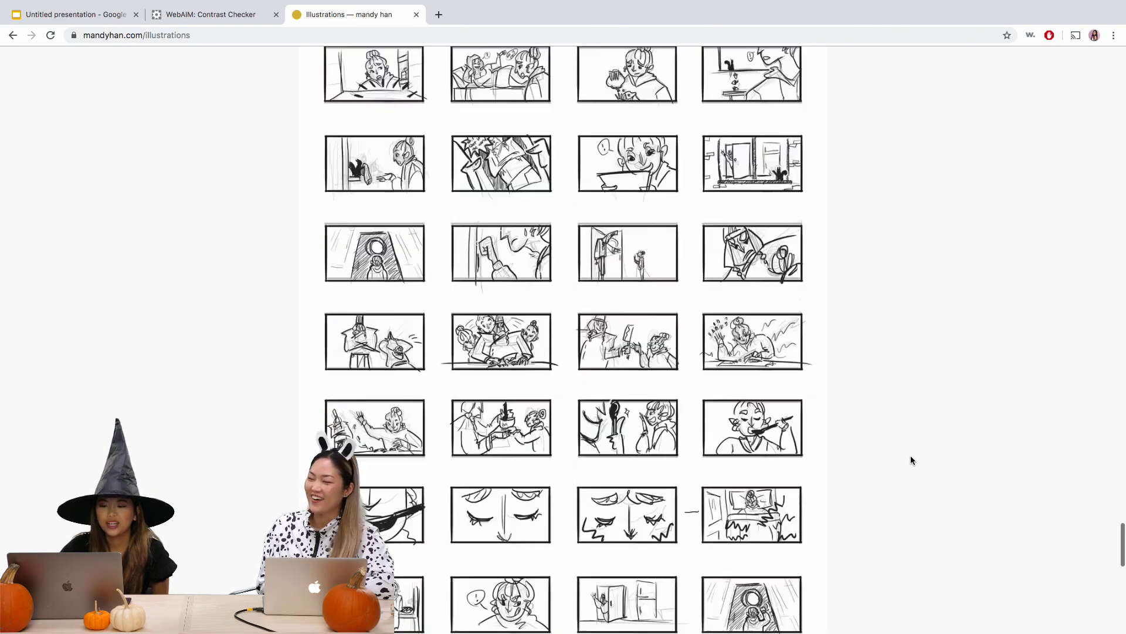
scroll(908, 436, up, 20)
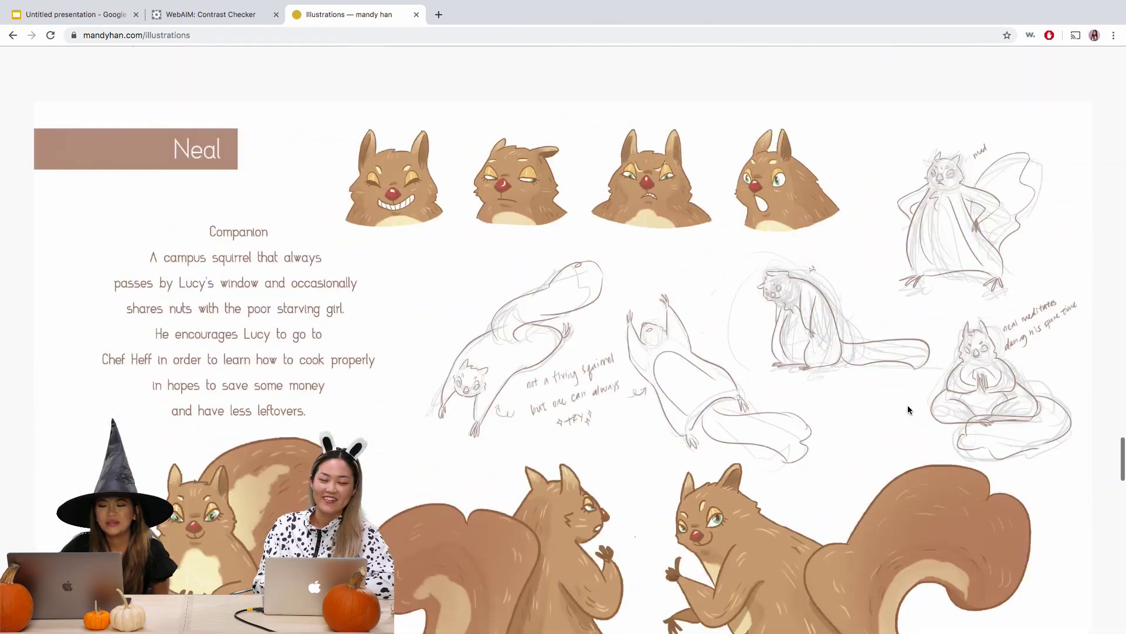
scroll(908, 408, up, 20)
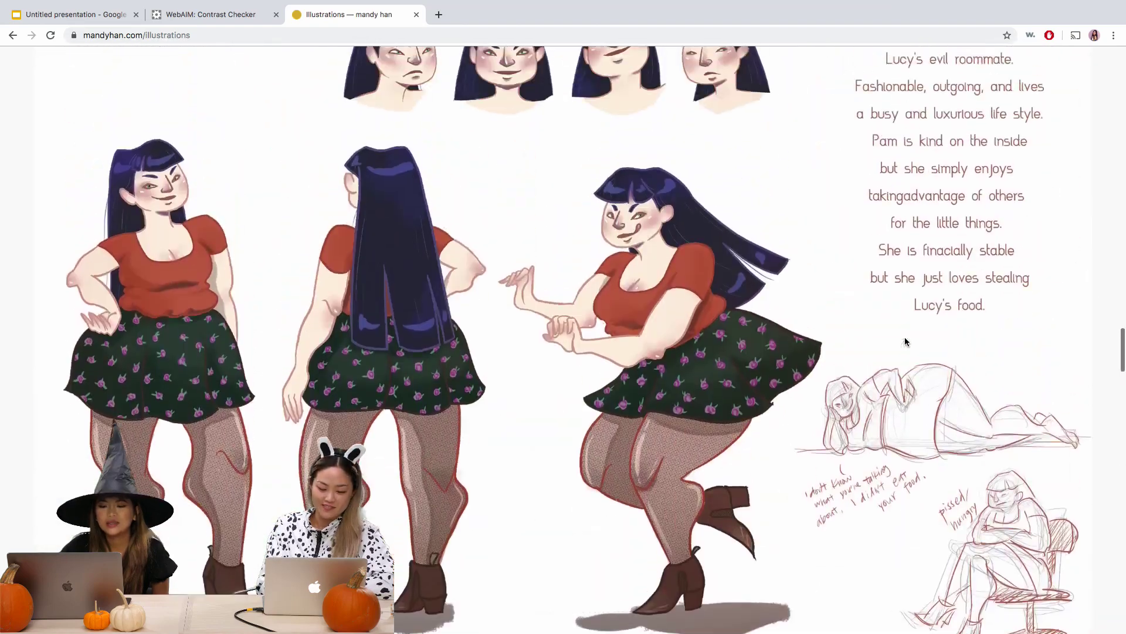
scroll(904, 340, down, 15)
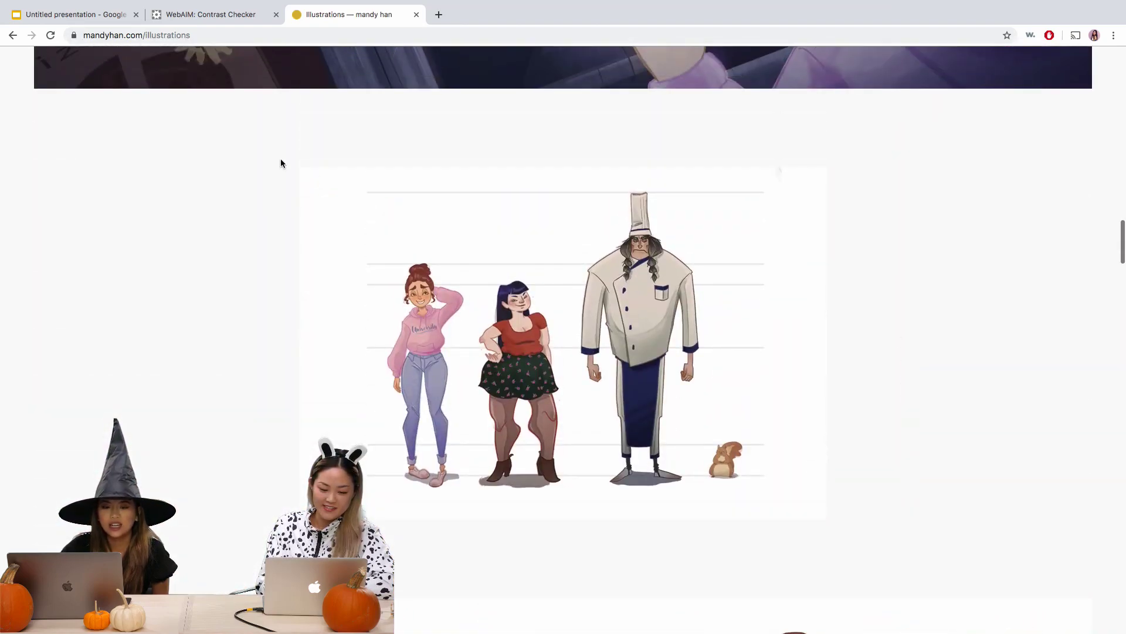
Return to the portfolio home page, open the Leggy phone cases project and view the overview of its four case designs
click(12, 35)
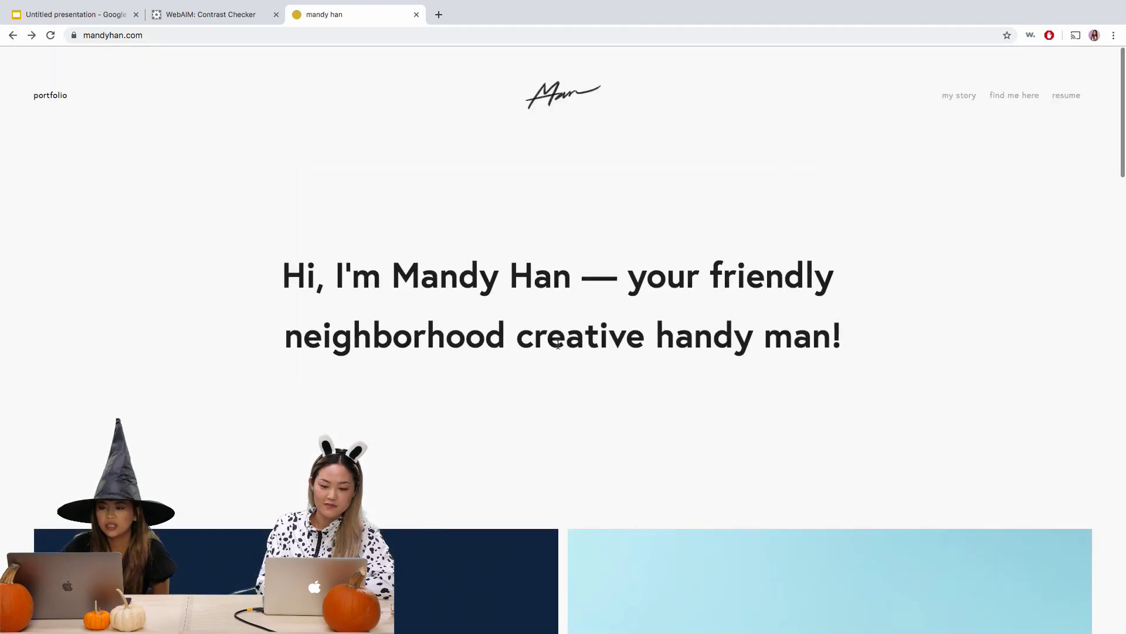
scroll(559, 350, down, 20)
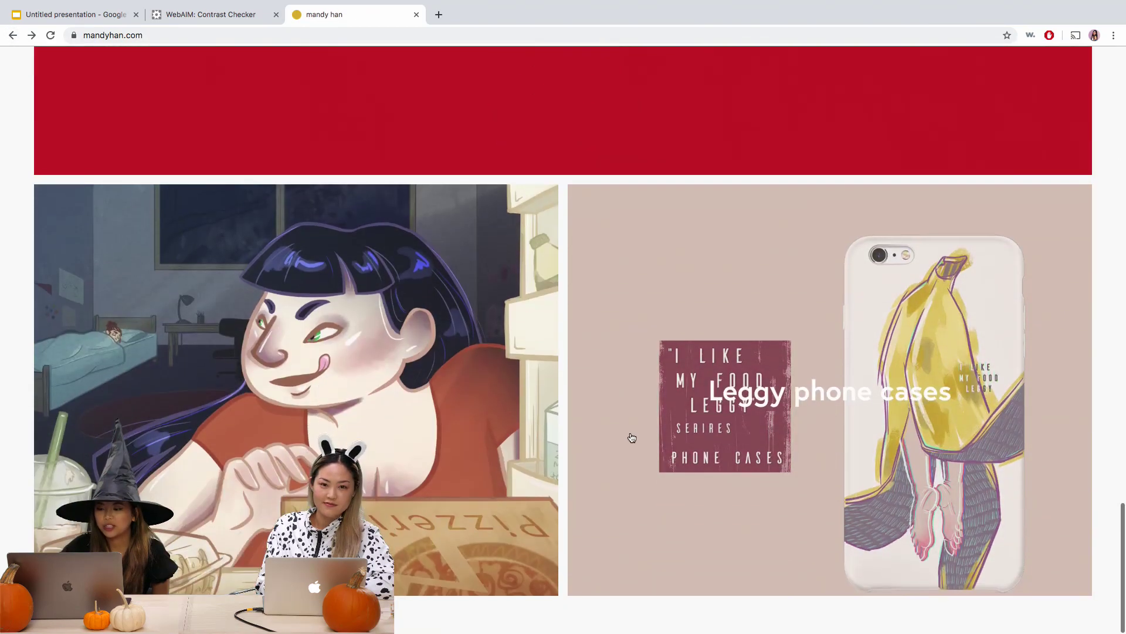
click(777, 486)
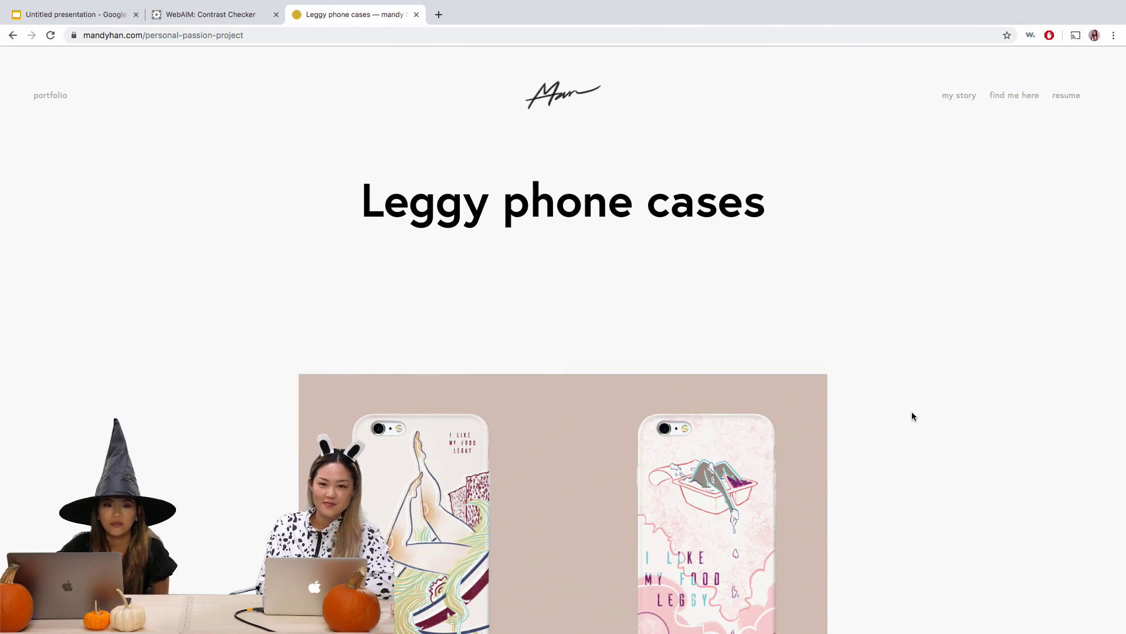
scroll(912, 413, down, 4)
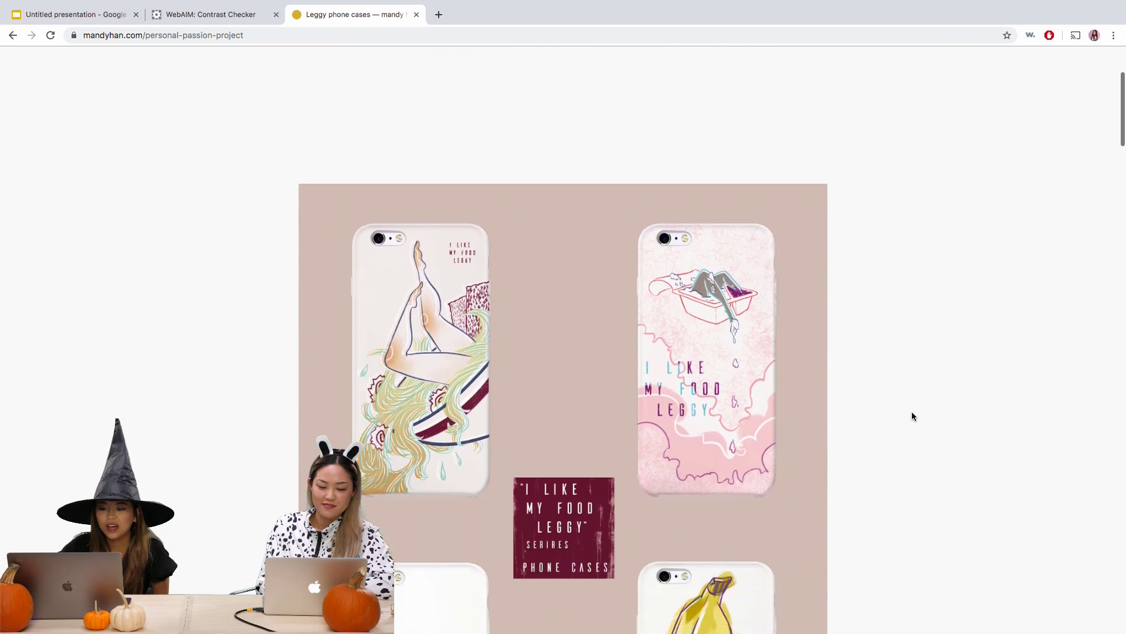
scroll(911, 416, down, 3)
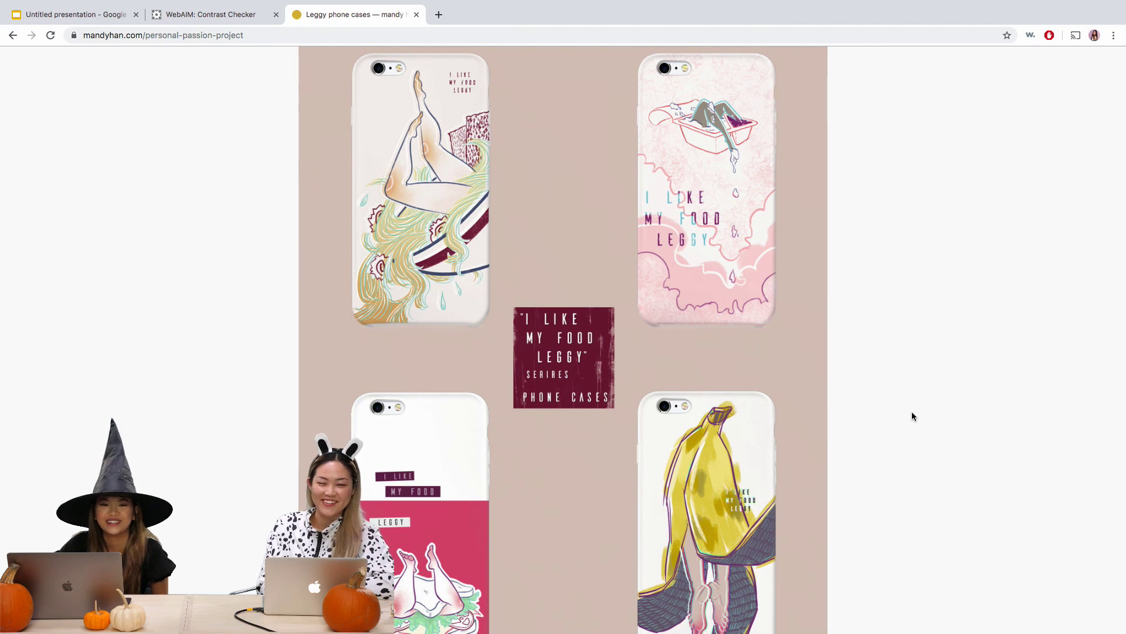
scroll(912, 416, down, 1)
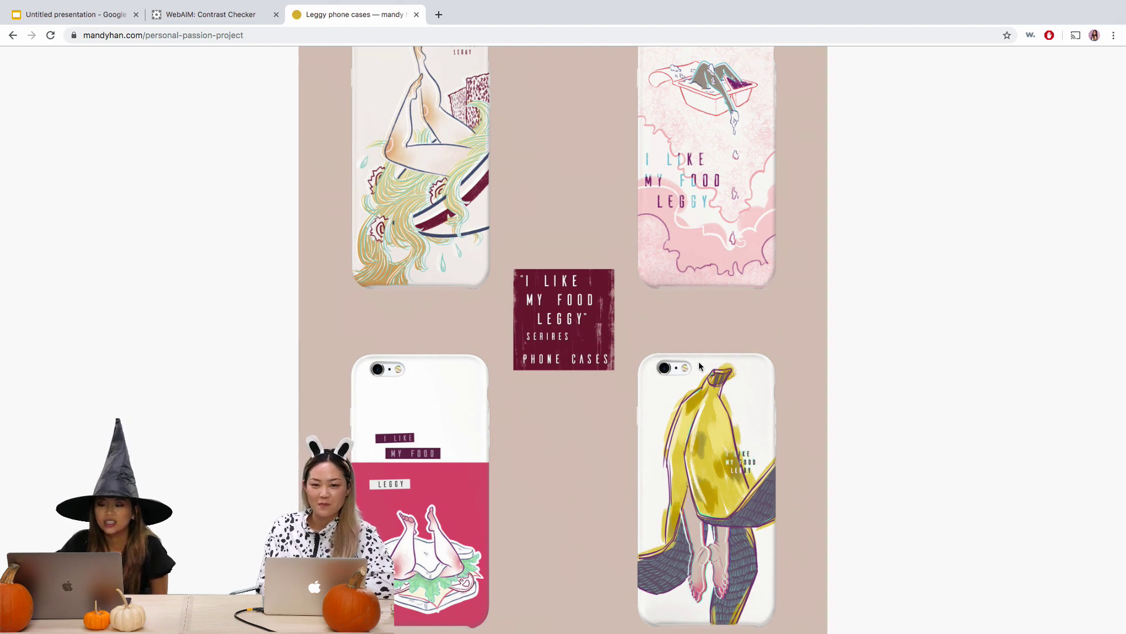
Examine the full-size noodle bowl, banana, sandwich and dipping tub phone case designs, and leave the project page
scroll(845, 348, down, 15)
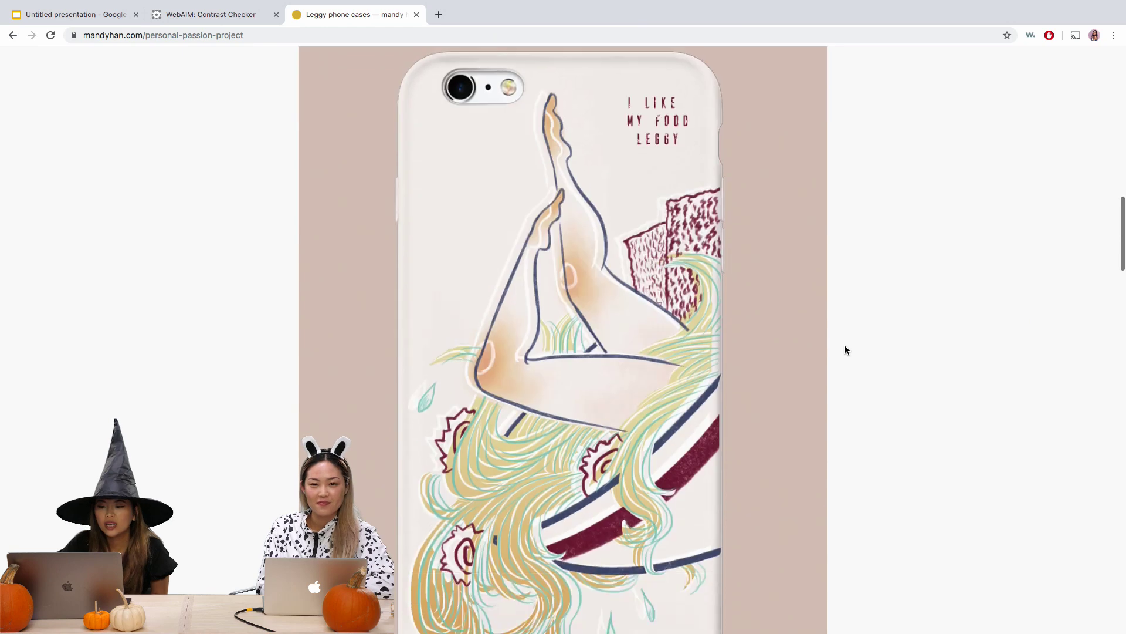
scroll(845, 350, down, 1)
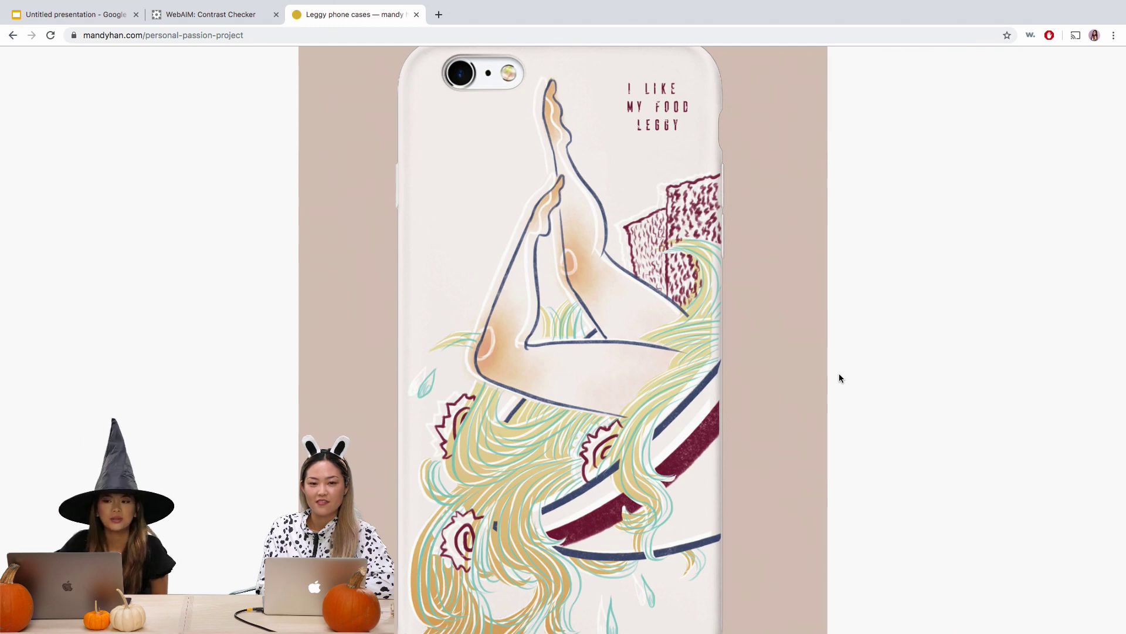
scroll(840, 378, down, 6)
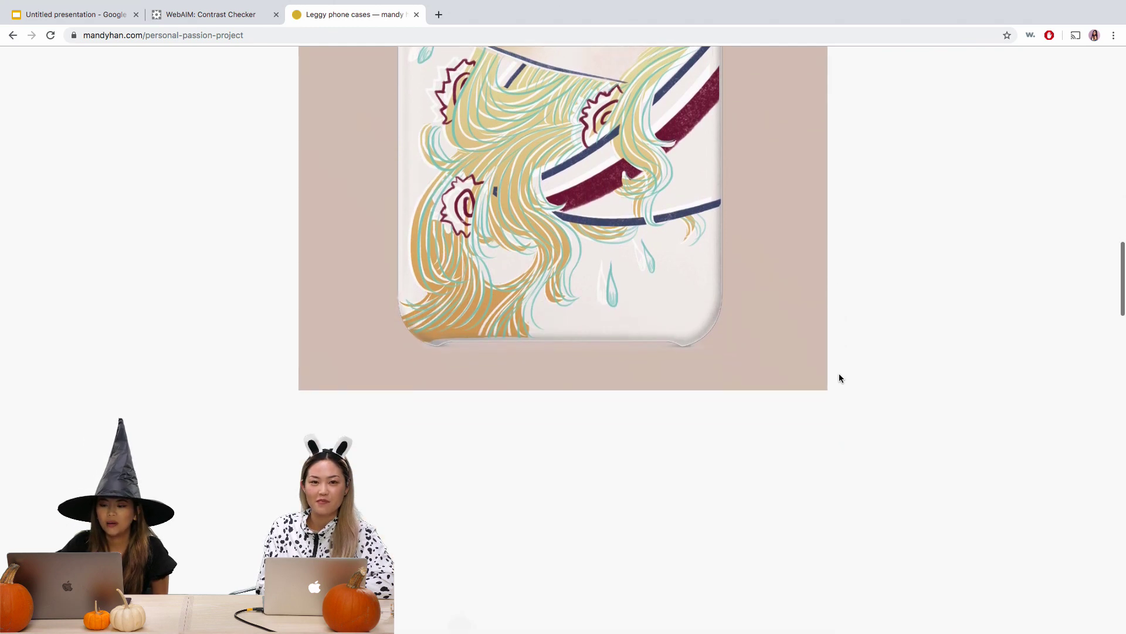
scroll(839, 378, down, 6)
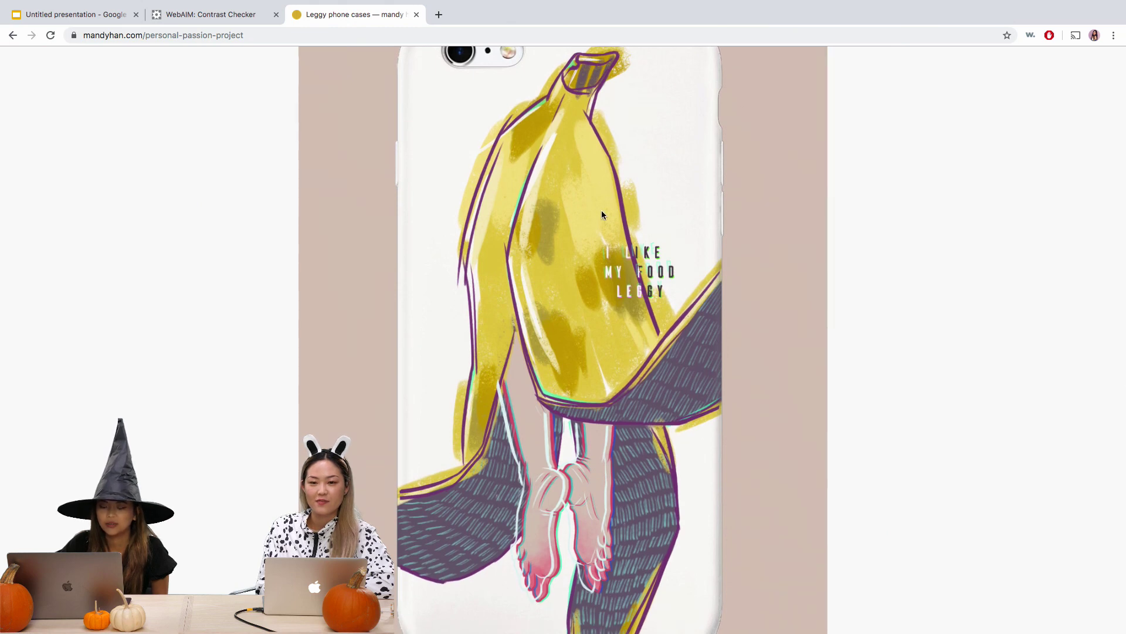
scroll(787, 372, down, 6)
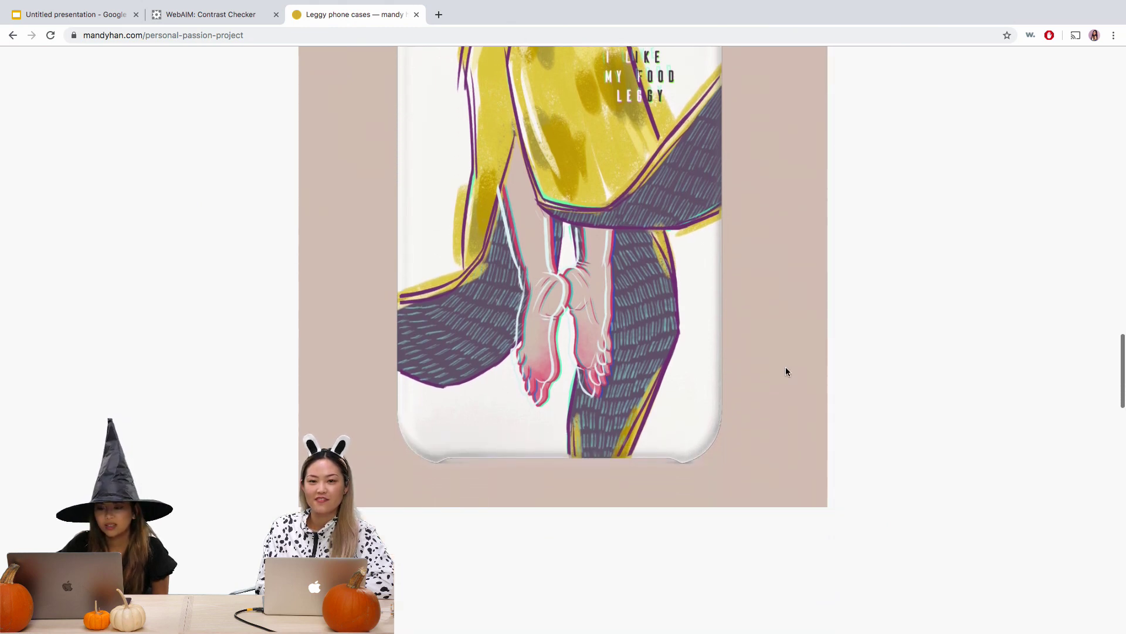
scroll(787, 370, down, 10)
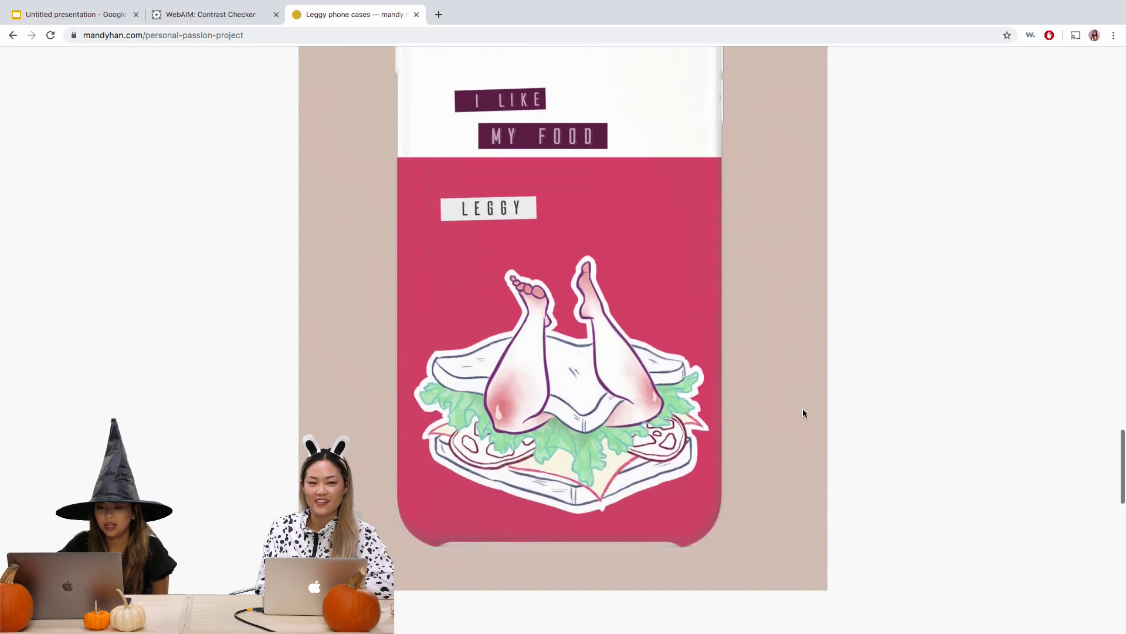
scroll(803, 413, down, 12)
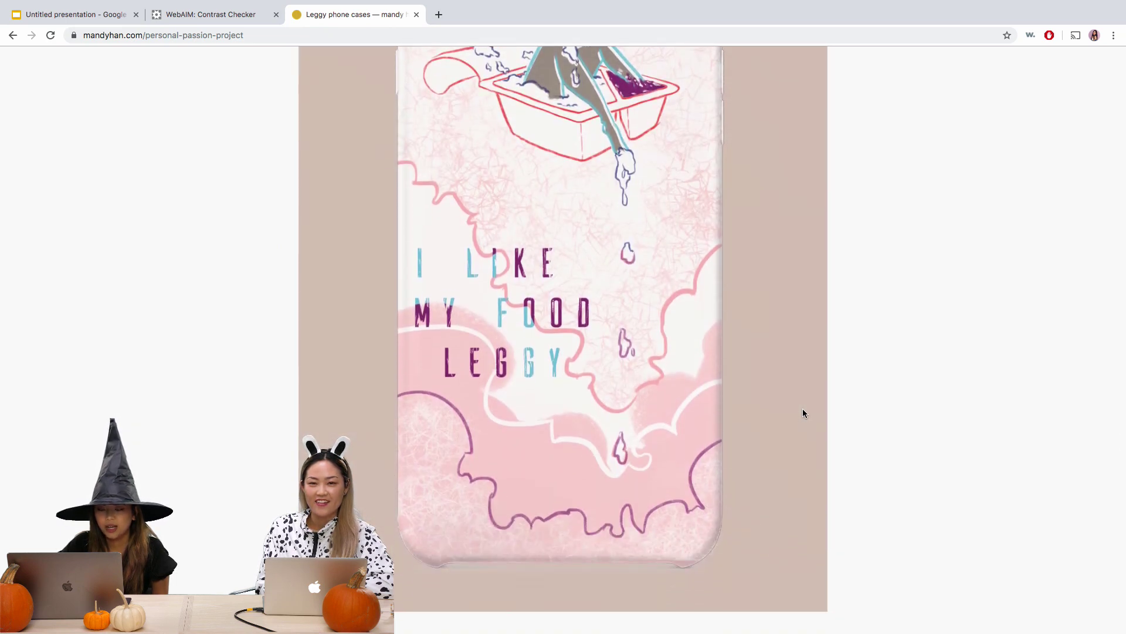
scroll(803, 413, down, 1)
scroll(803, 413, up, 2)
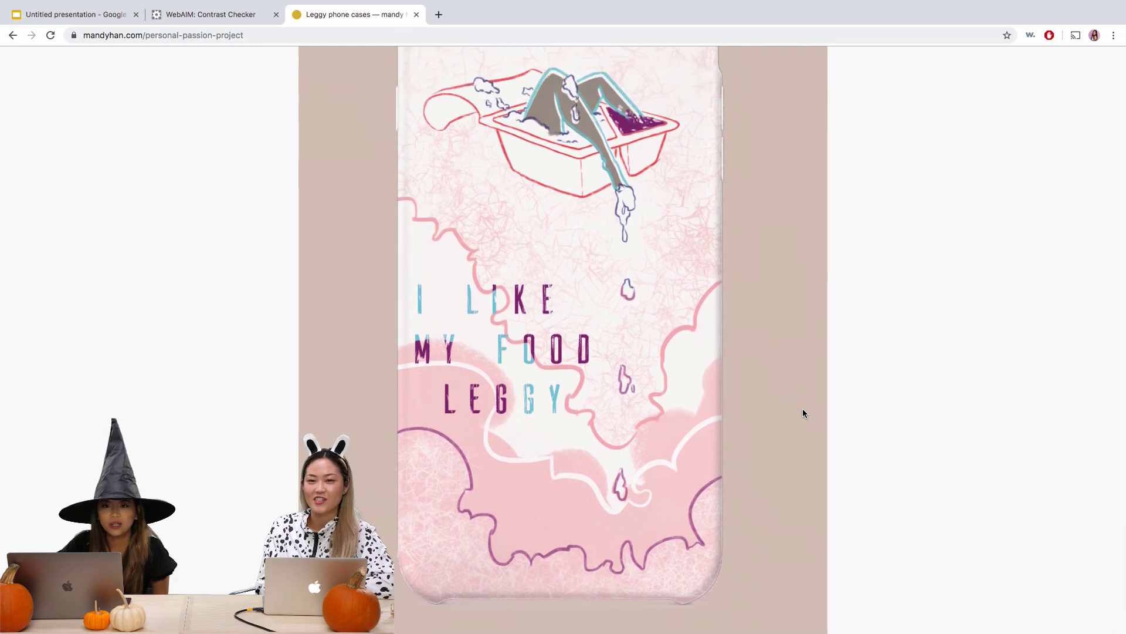
click(11, 37)
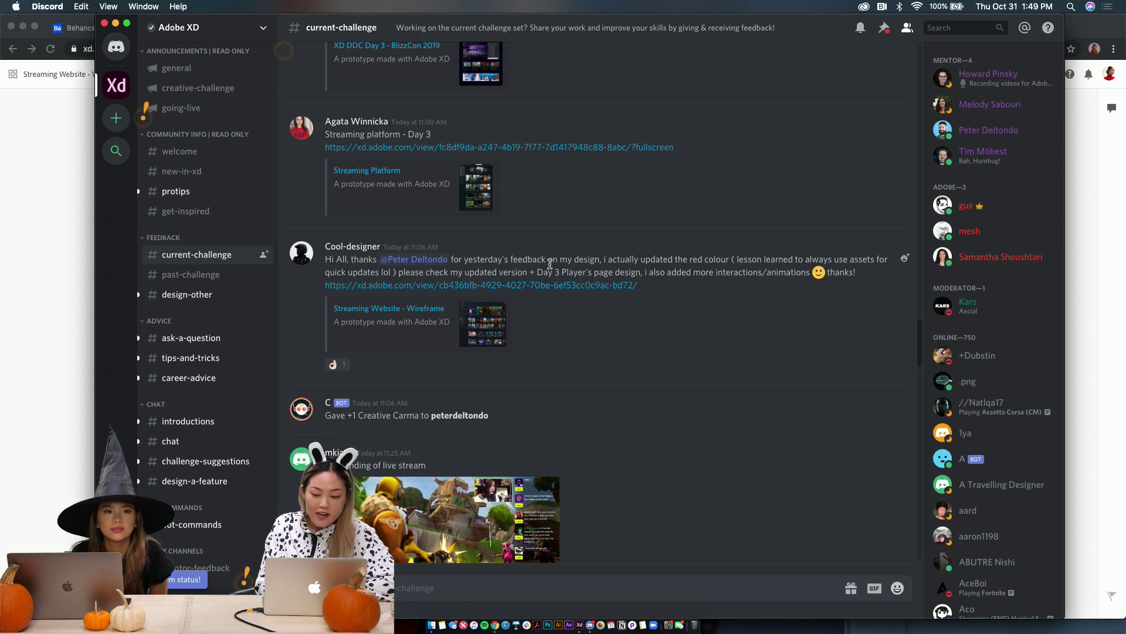
Open the Streaming Website - Wireframe prototype from the Discord post and view its home page down to New streams
click(13, 339)
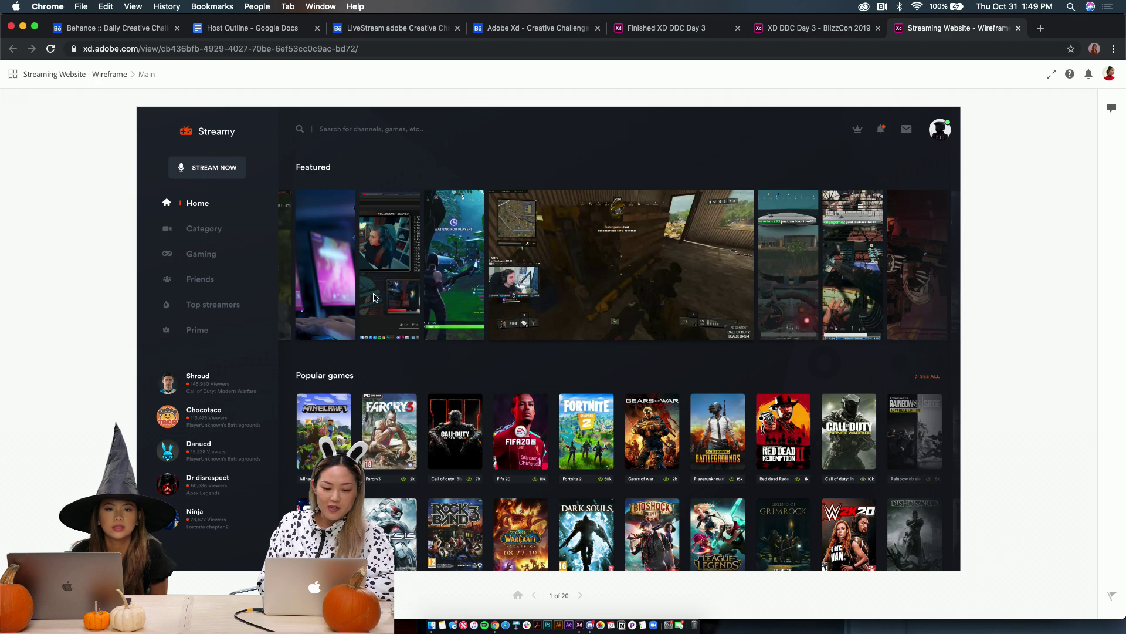
scroll(373, 297, down, 1)
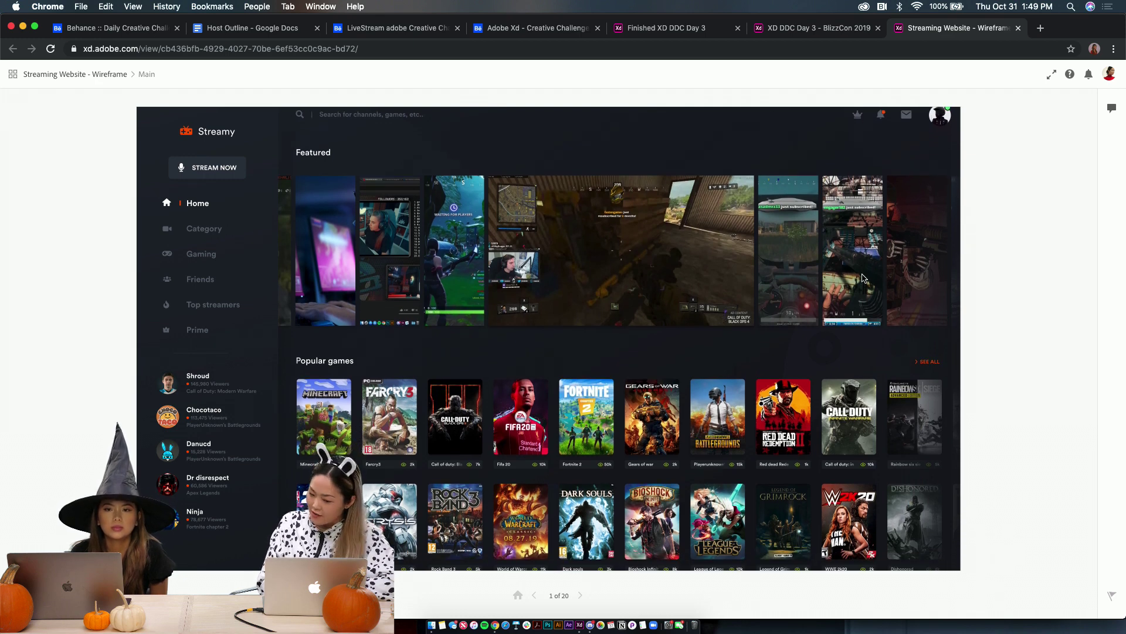
scroll(862, 278, down, 5)
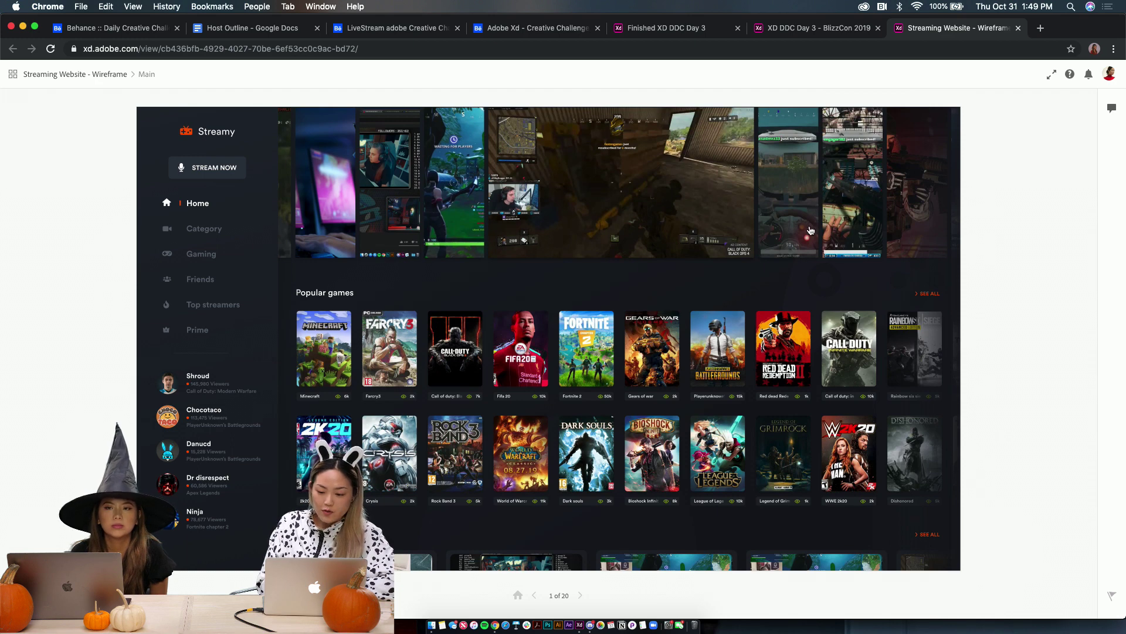
scroll(756, 374, down, 10)
scroll(757, 374, down, 7)
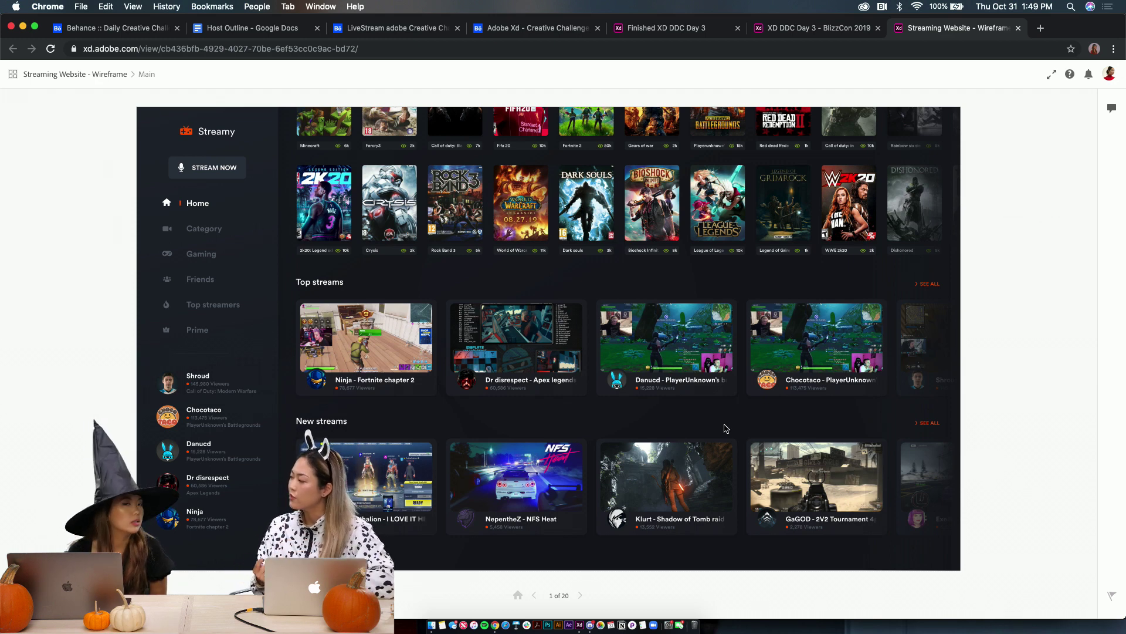
Examine the Streamy prototype's side navigation, streamer list and neighbouring Featured and Popular games sections up close
scroll(673, 428, up, 5)
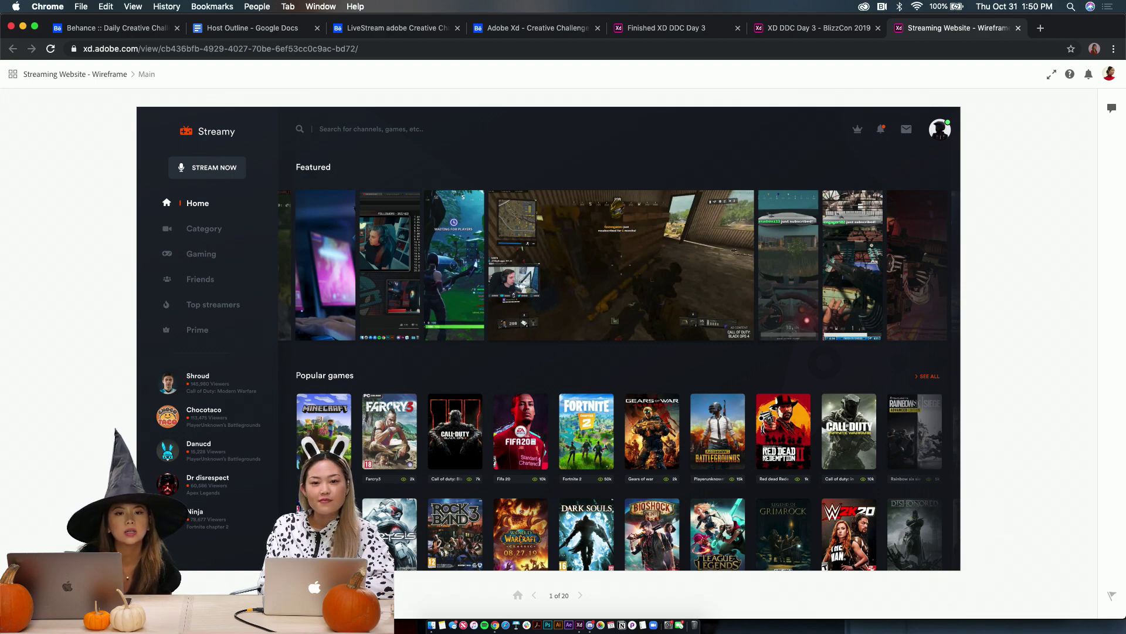
scroll(134, 437, up, 5)
scroll(134, 436, up, 5)
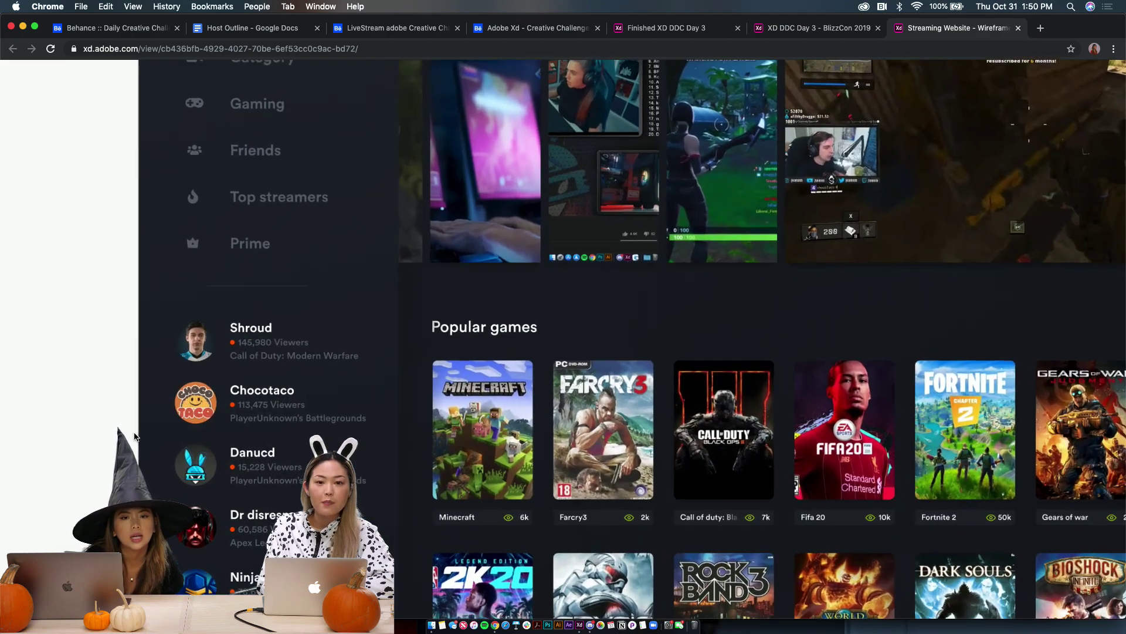
scroll(134, 436, down, 2)
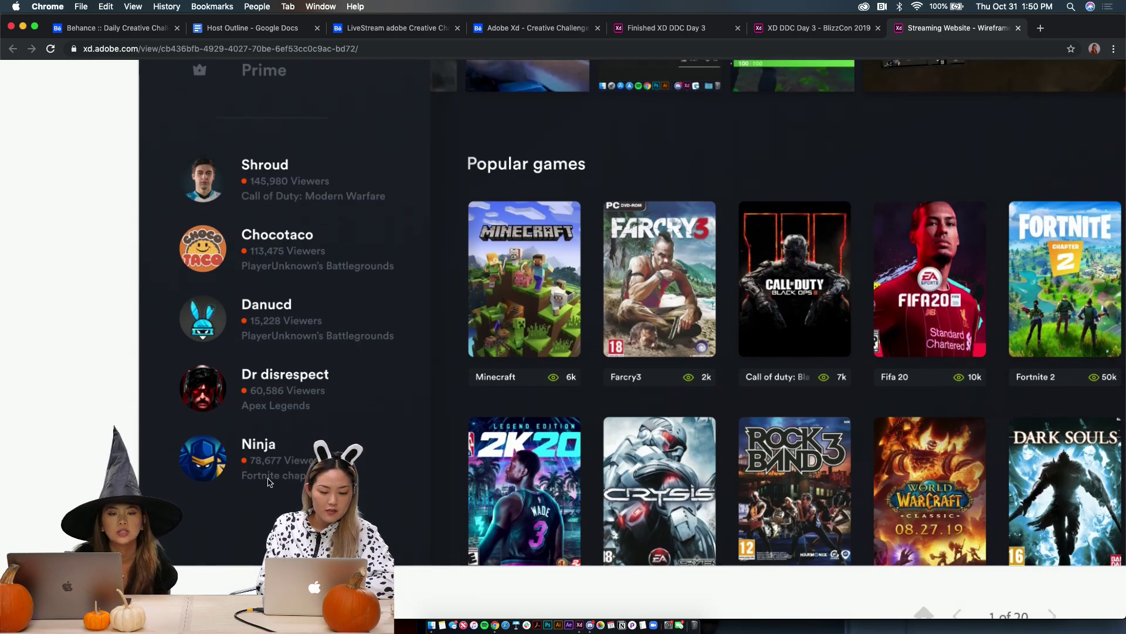
scroll(267, 484, up, 5)
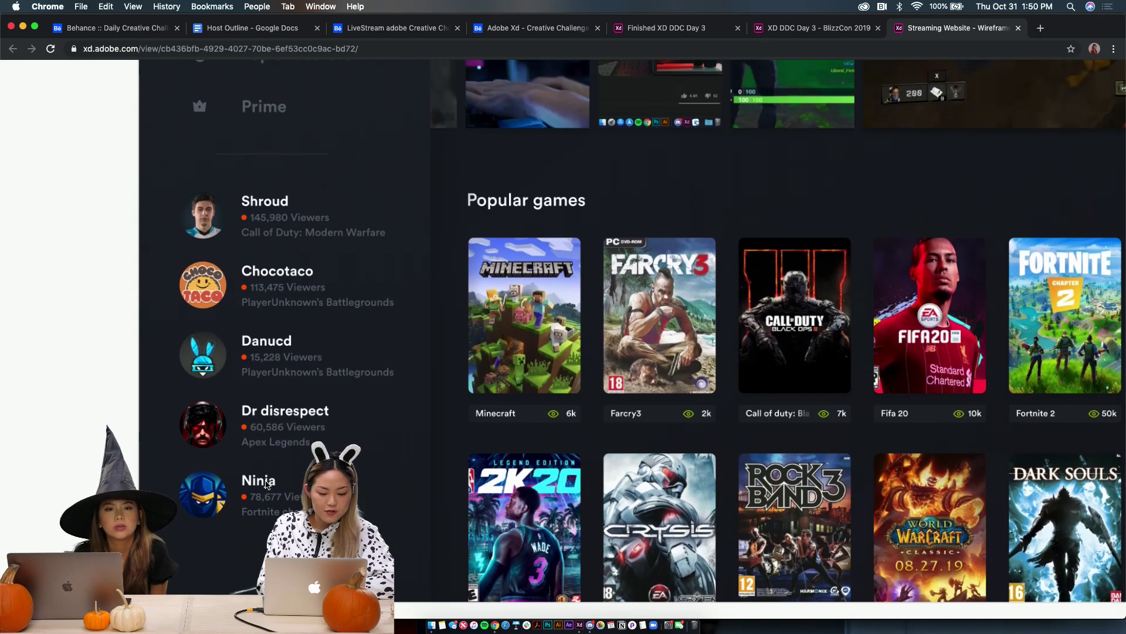
scroll(266, 483, up, 3)
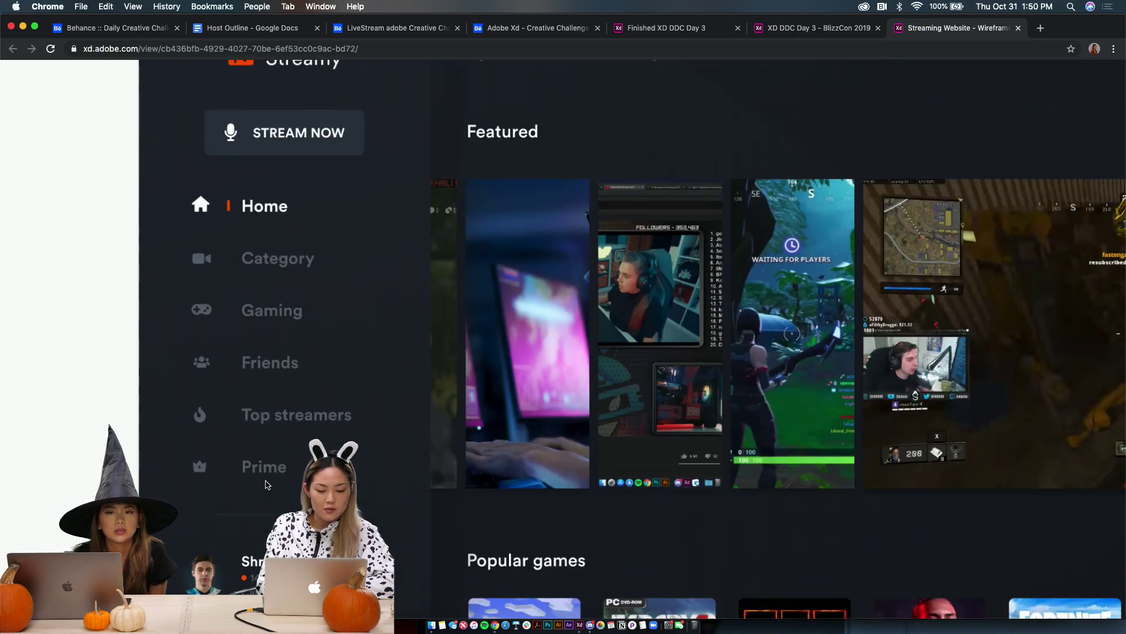
scroll(267, 484, down, 5)
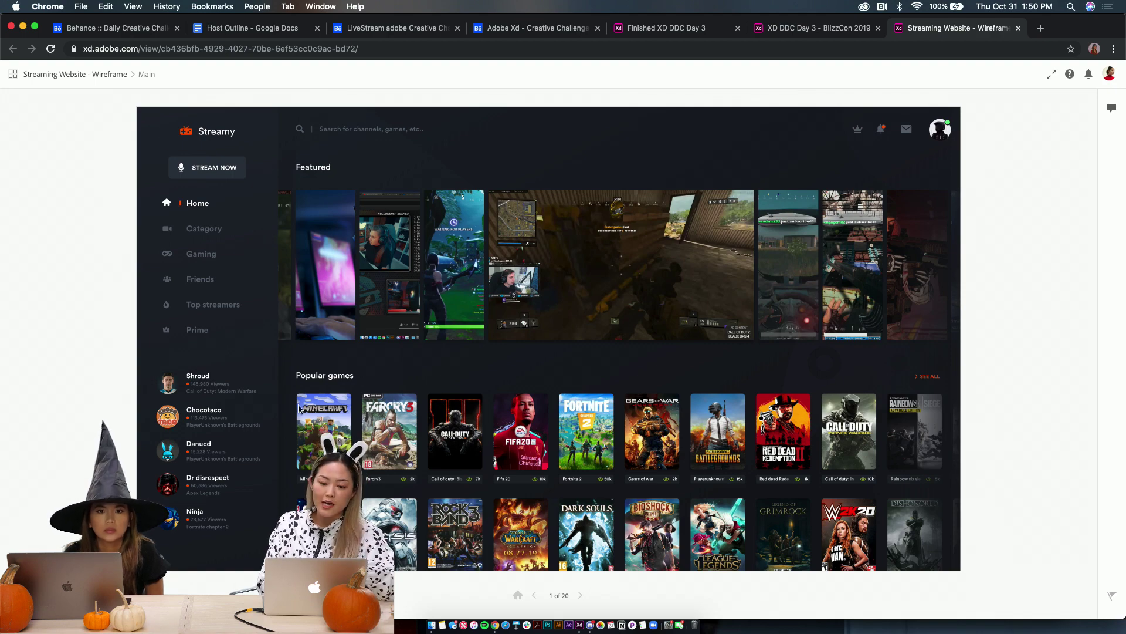
Go over the Streamy home page once more, down to New streams and back up to Featured
scroll(533, 457, down, 2)
scroll(533, 457, down, 10)
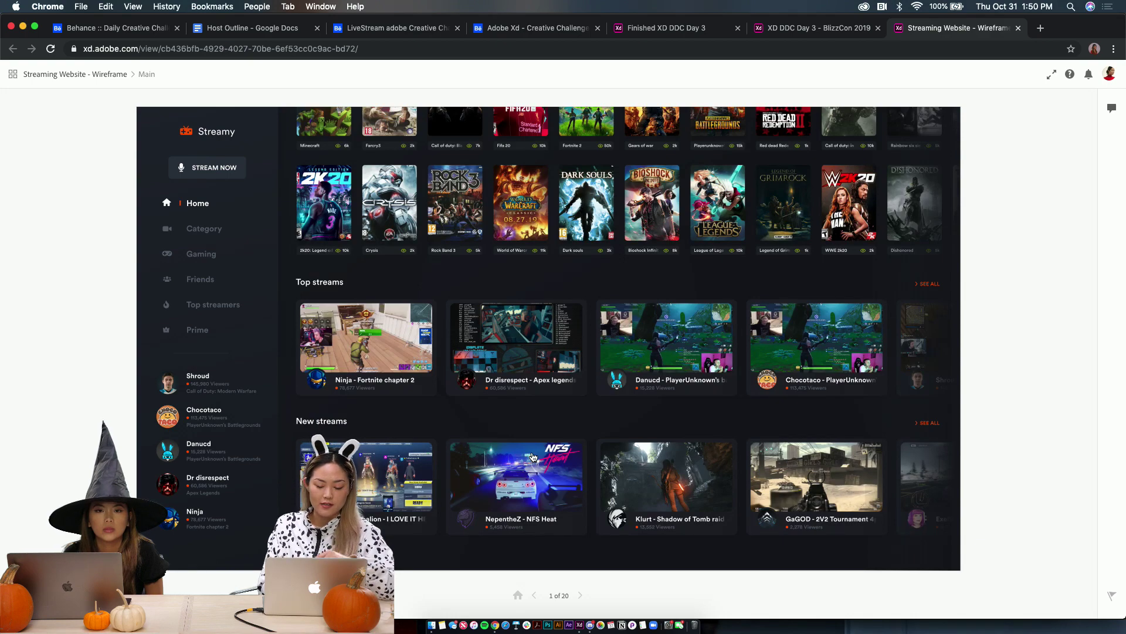
scroll(533, 457, up, 10)
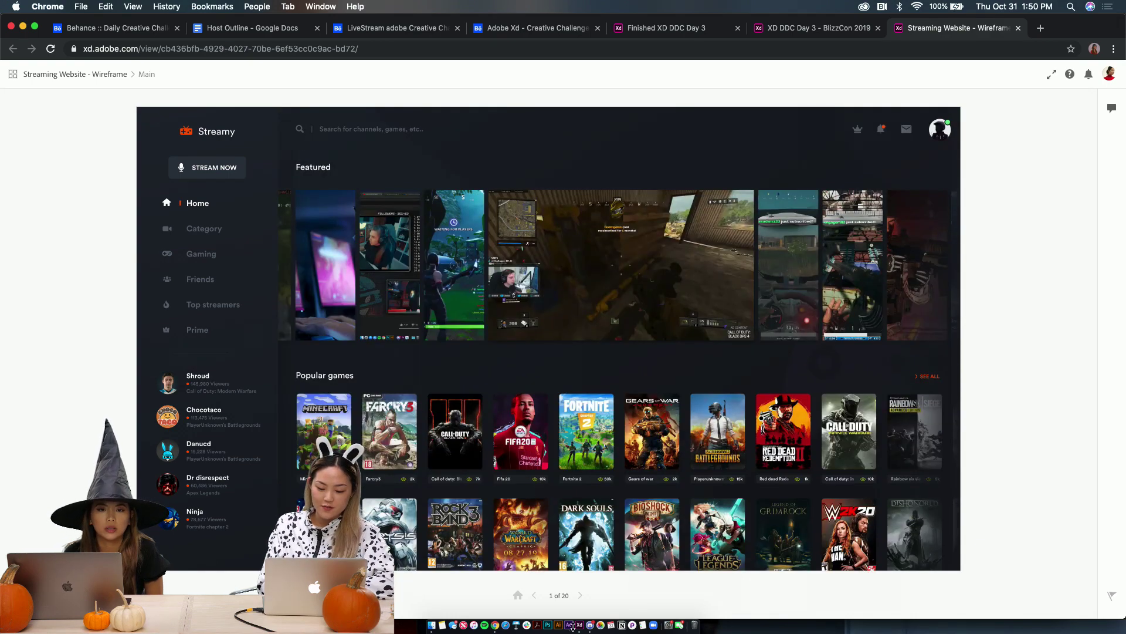
Switch to Discord and examine the enlarged "first landing of live stream" mockup in the current-challenge channel
click(590, 625)
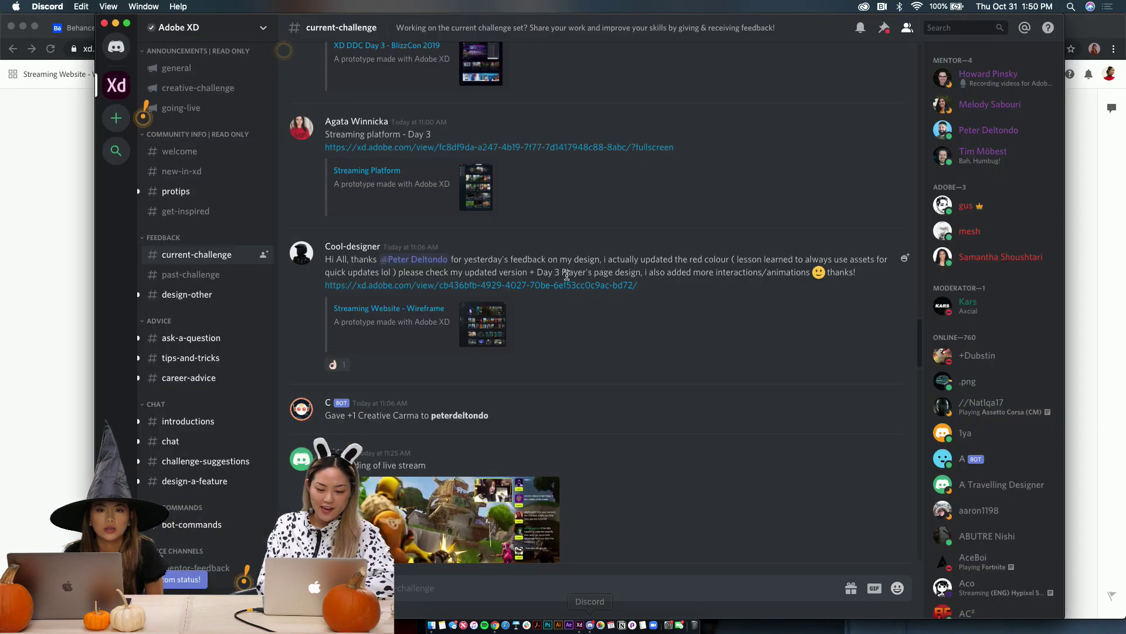
scroll(613, 378, down, 5)
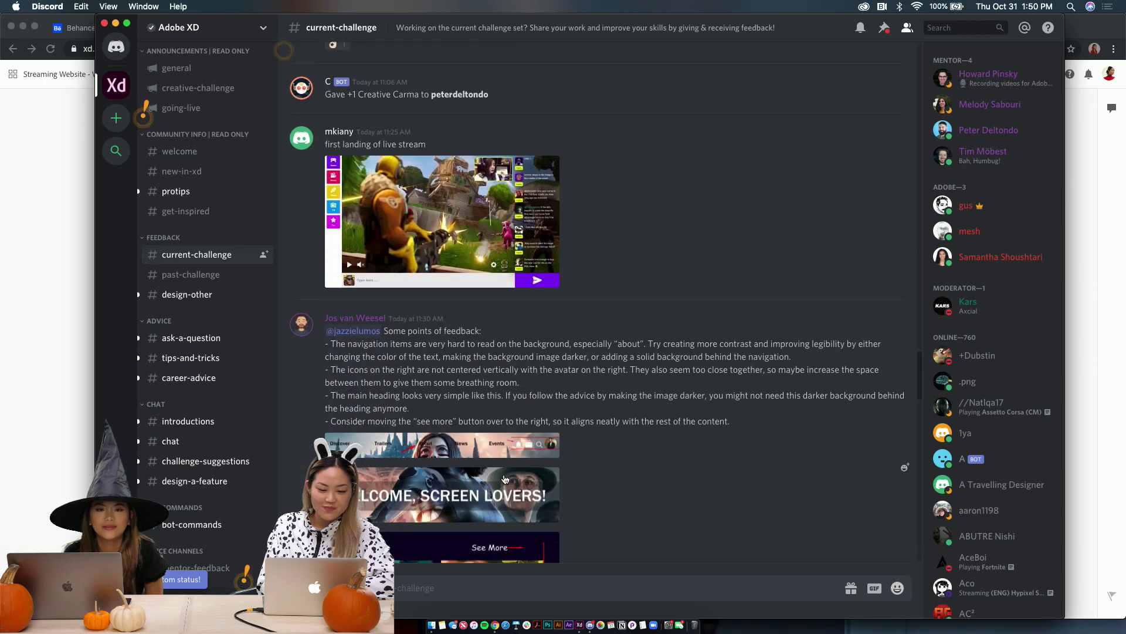
scroll(475, 247, down, 2)
scroll(477, 285, up, 2)
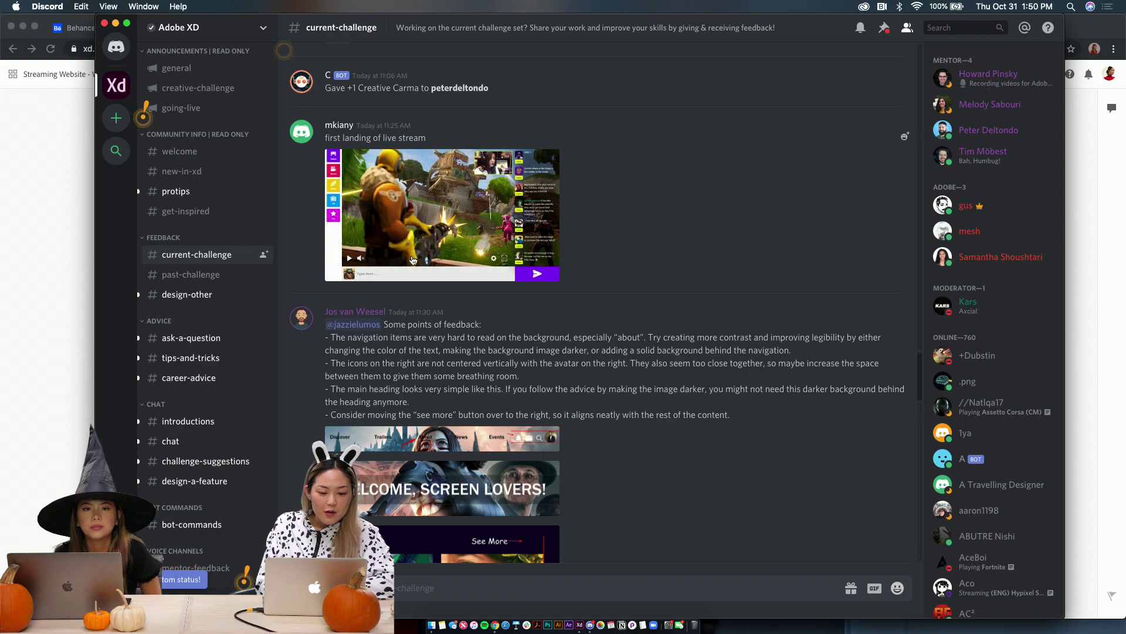
click(480, 219)
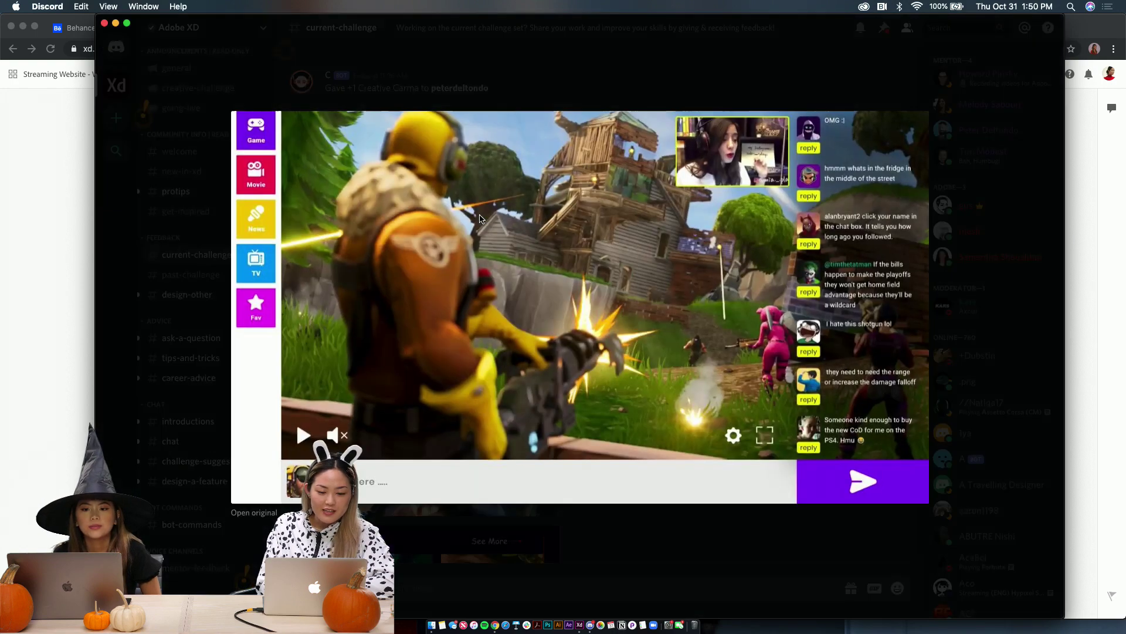
click(187, 391)
click(403, 238)
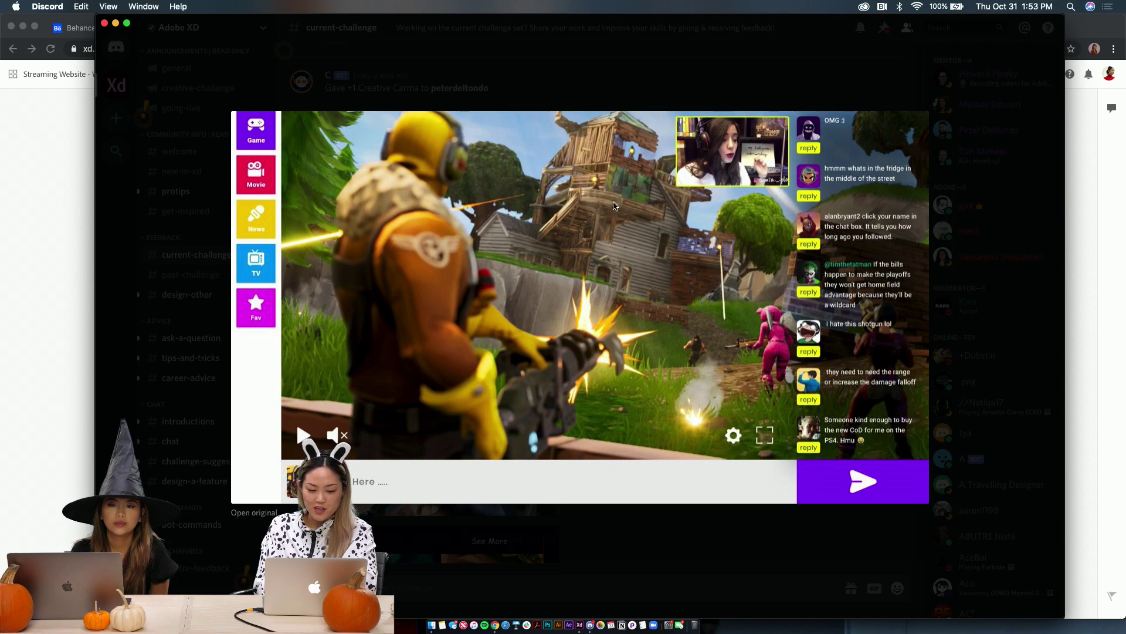
click(172, 405)
Close the enlarged mockup and skim the mentor's design feedback in the current-challenge channel, returning to its first points
scroll(503, 355, down, 4)
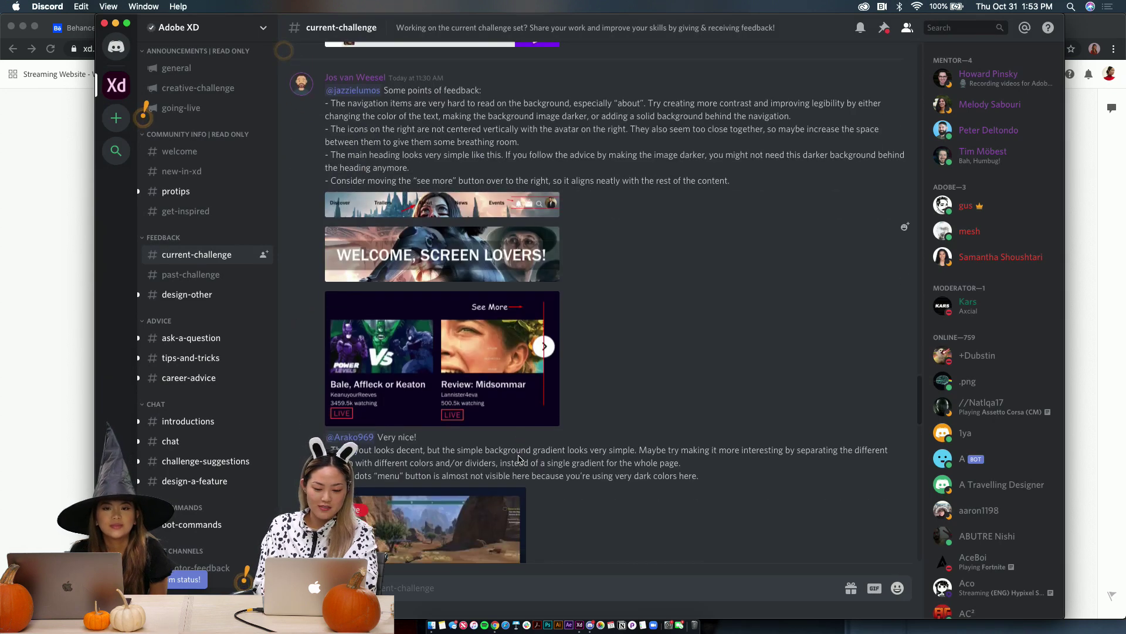
scroll(329, 377, down, 4)
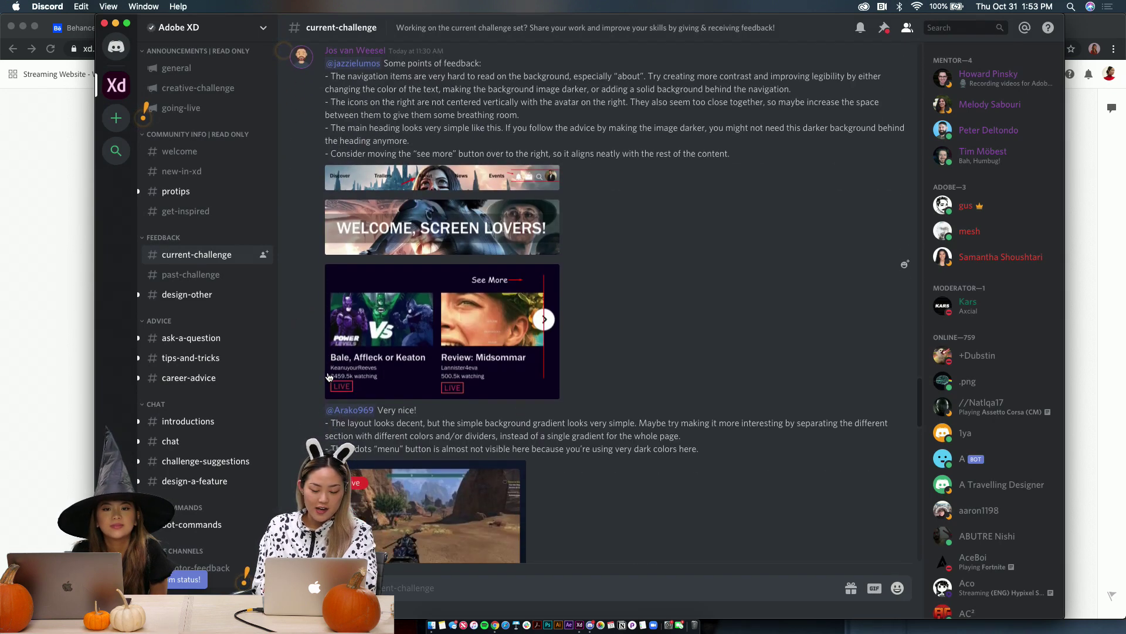
scroll(329, 378, down, 7)
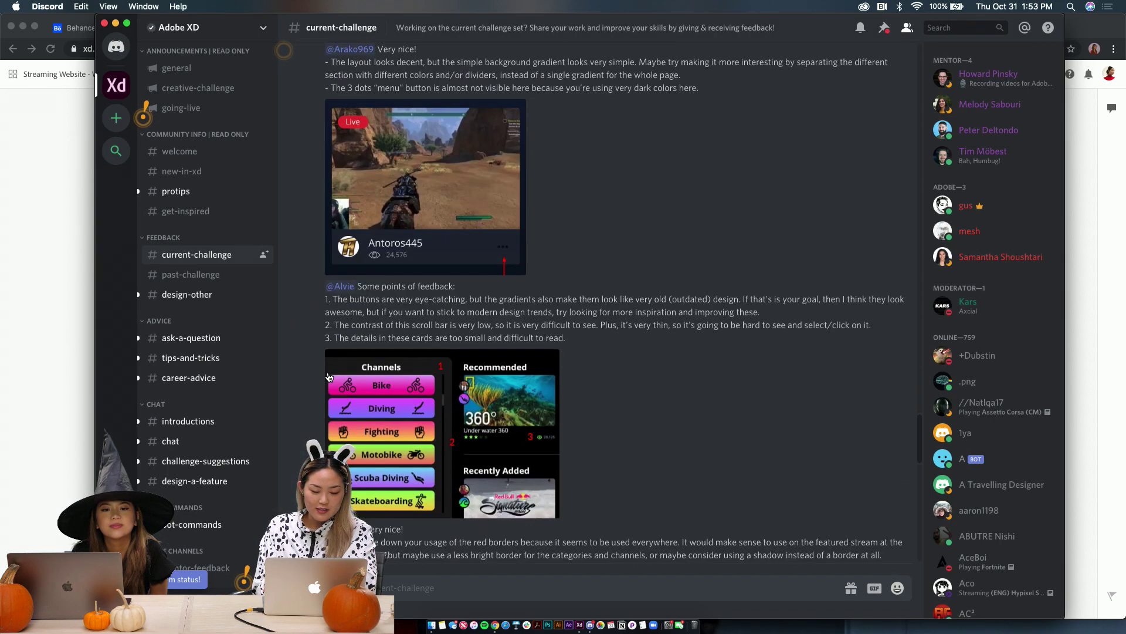
scroll(330, 378, down, 15)
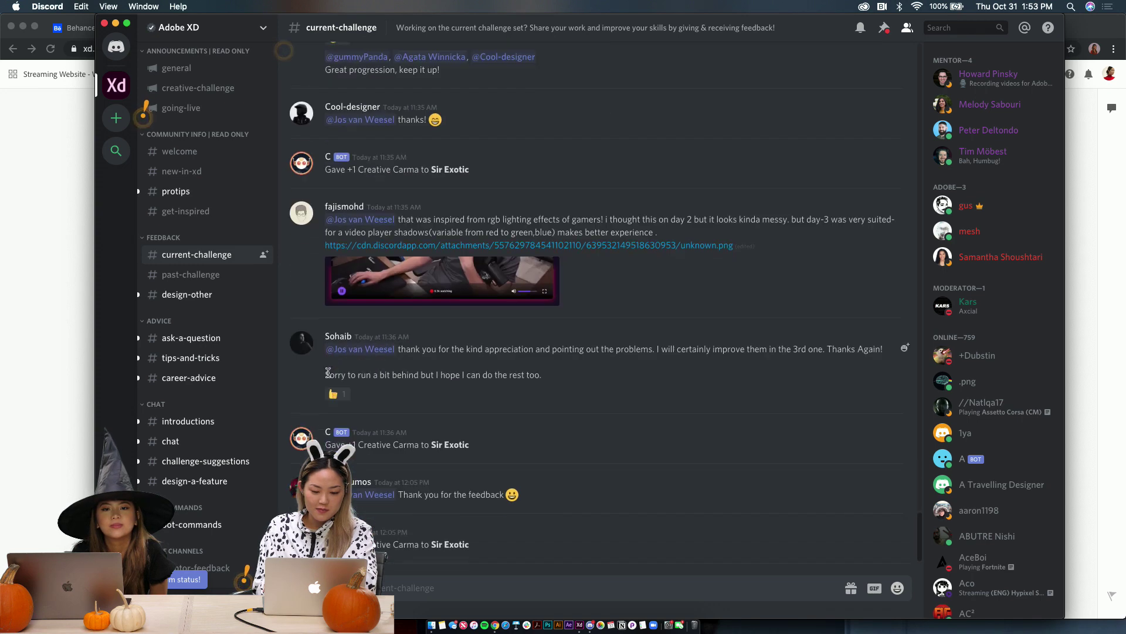
scroll(477, 326, up, 1)
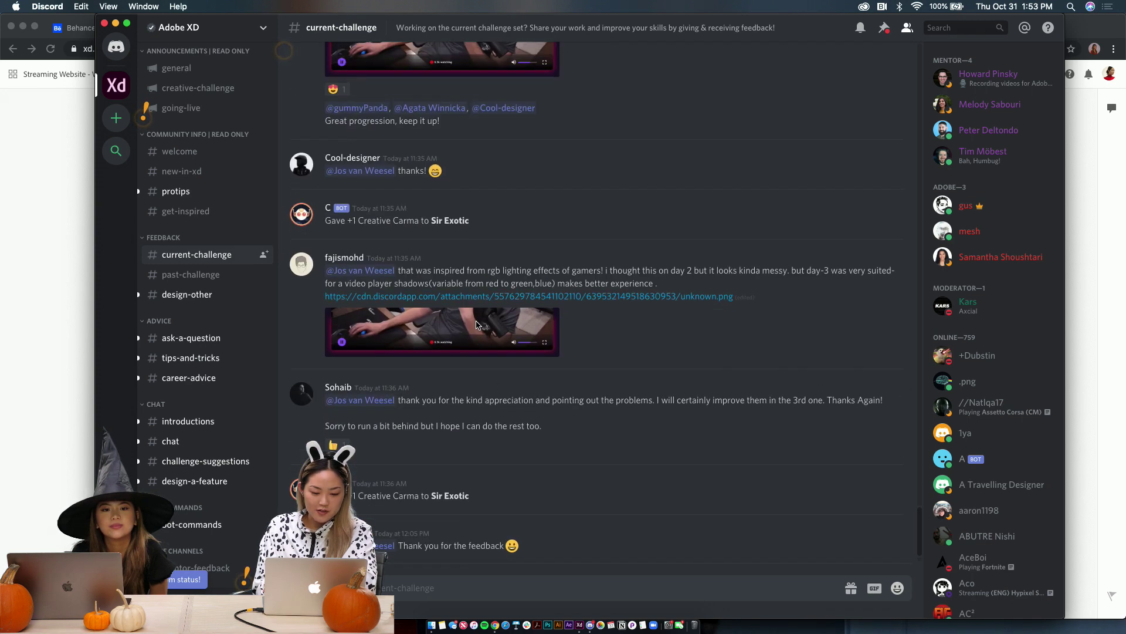
scroll(464, 293, up, 8)
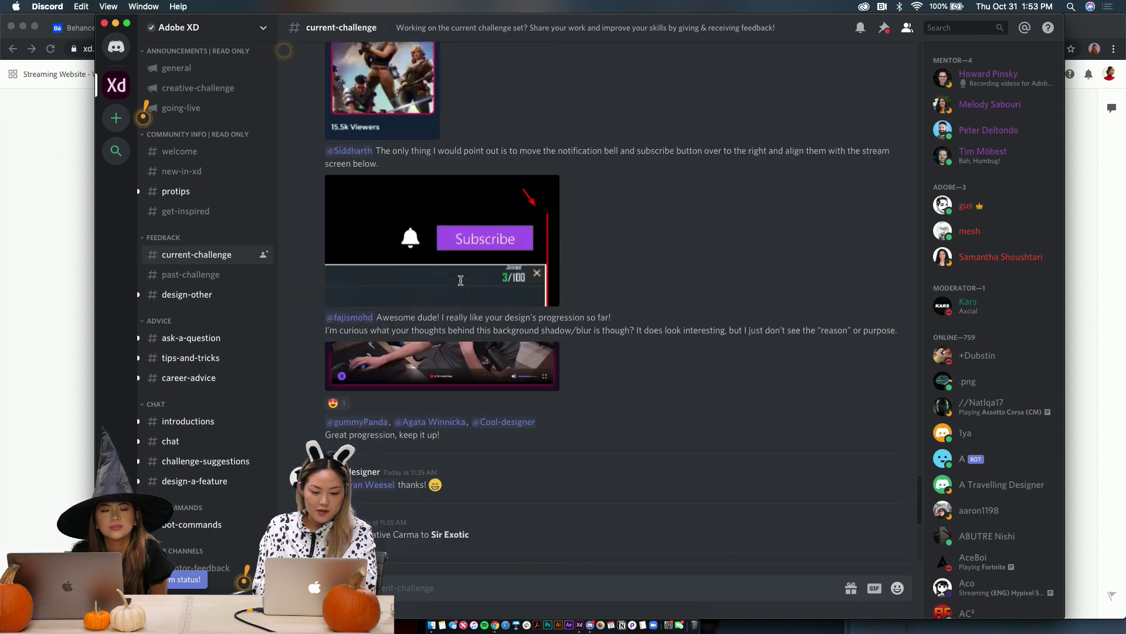
scroll(461, 284, up, 10)
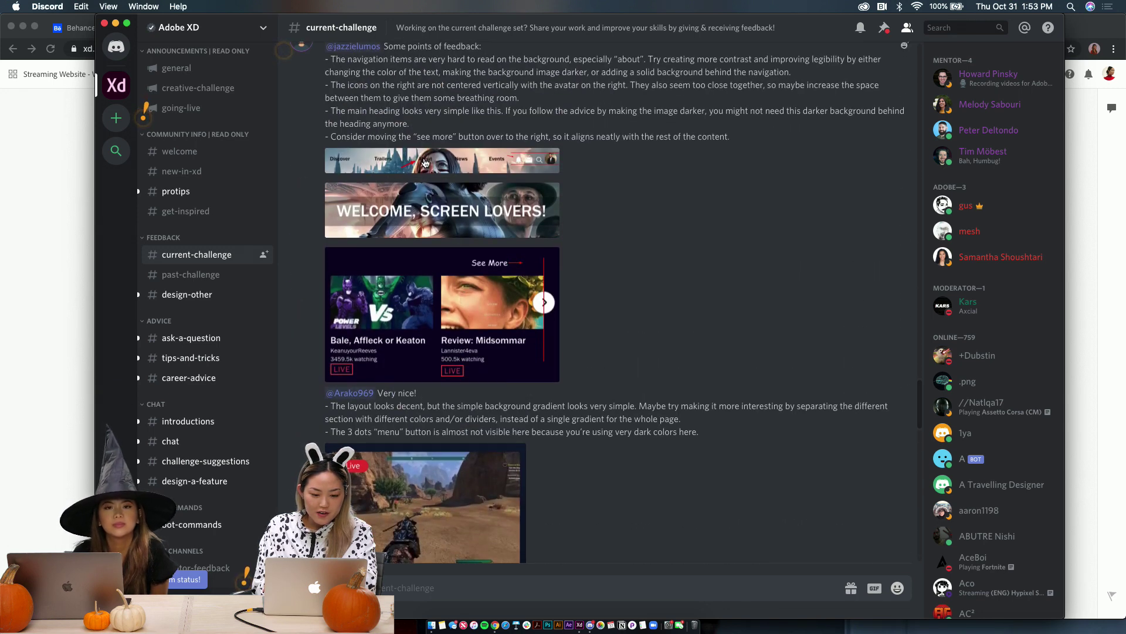
Enlarge and examine the annotated navigation bar screenshot and the "See More" video cards screenshot in the first feedback section
scroll(425, 167, up, 1)
click(424, 181)
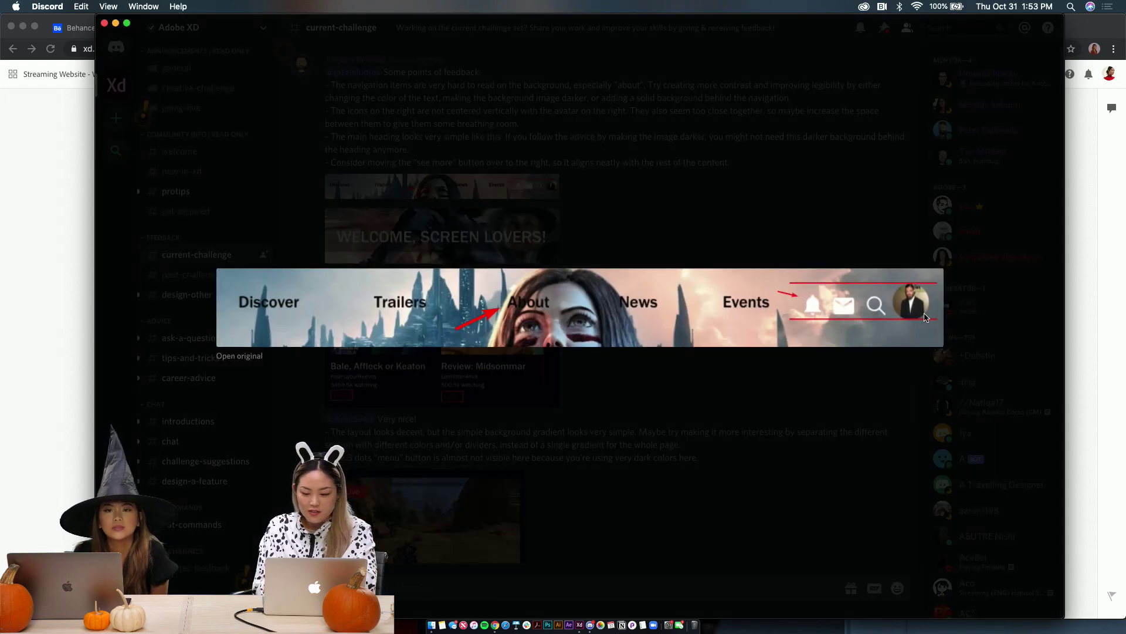
click(719, 199)
click(478, 309)
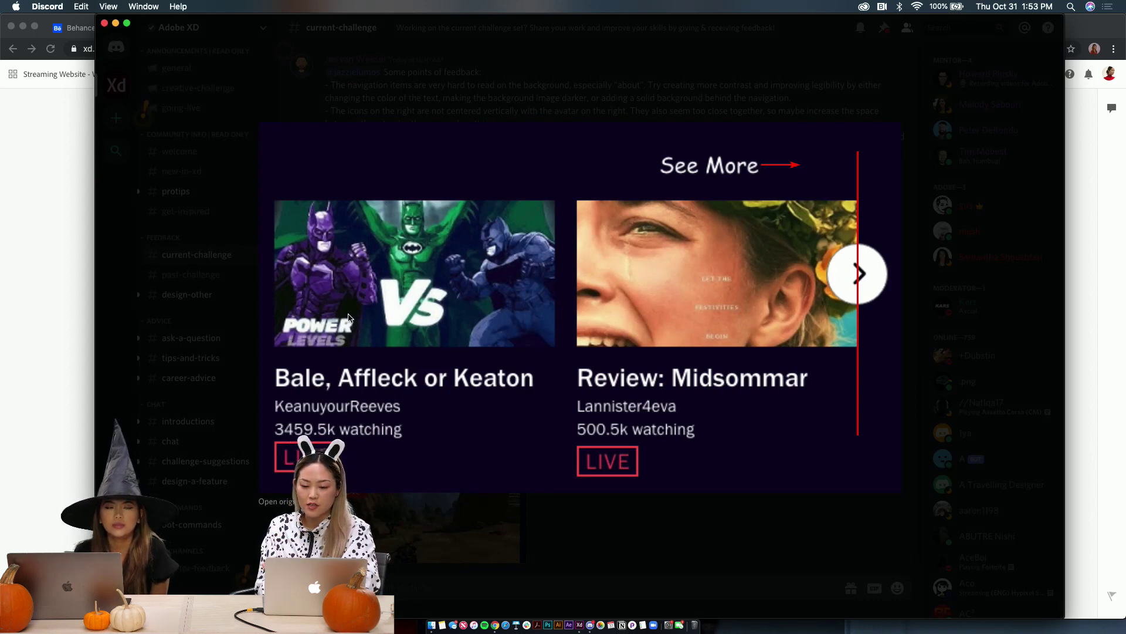
click(206, 346)
Enlarge and examine the annotated live stream card with the arrow pointing at its three-dot menu
scroll(435, 365, down, 3)
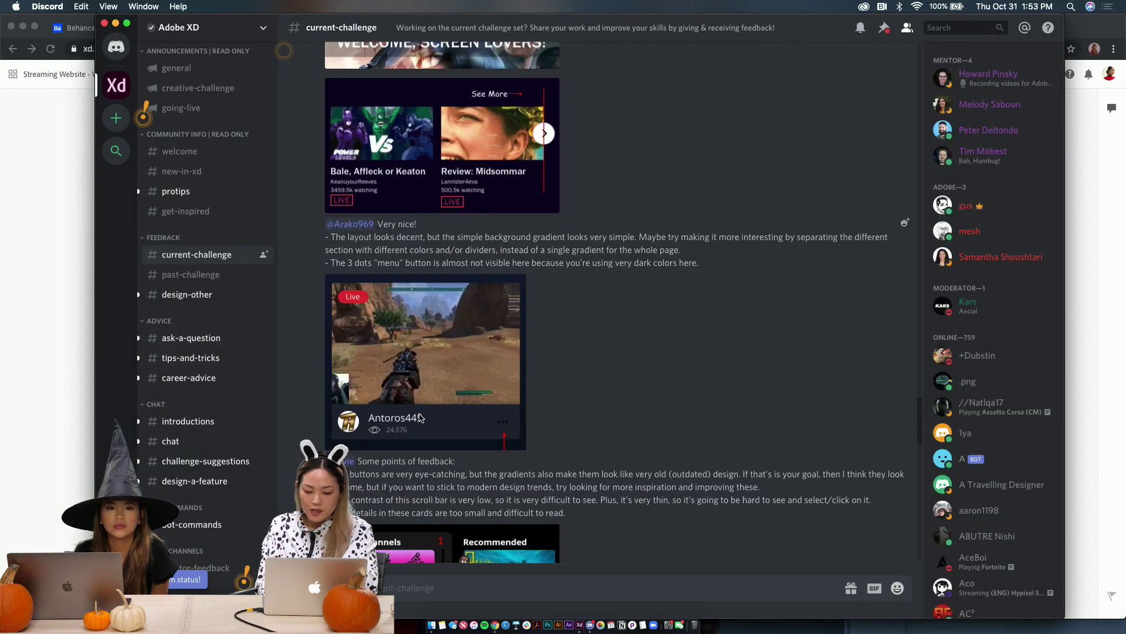
click(435, 365)
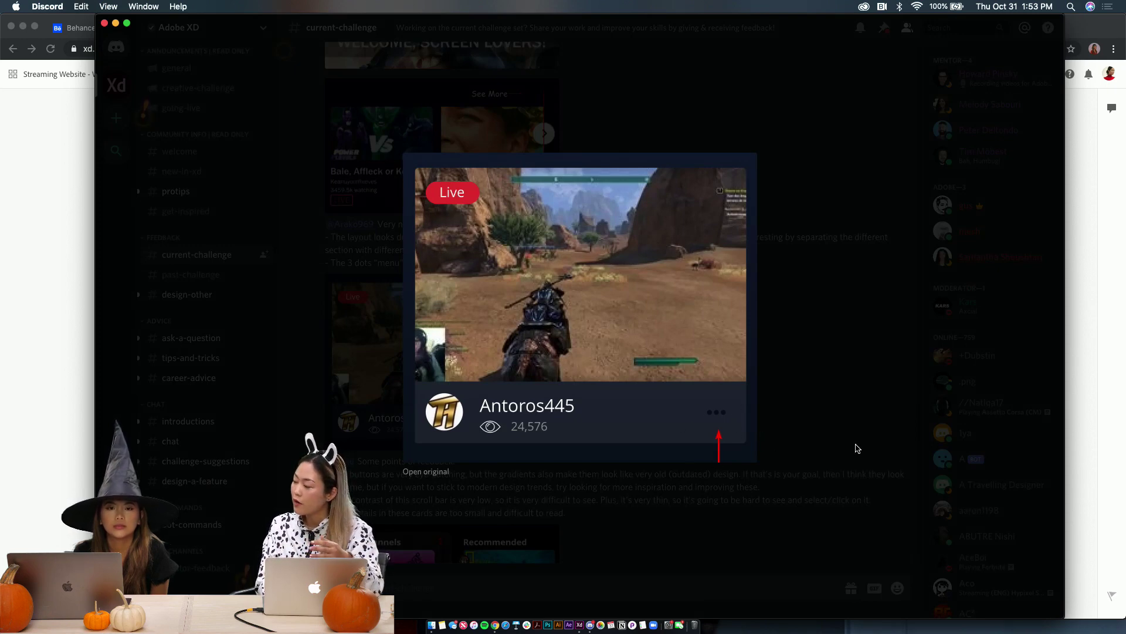
click(919, 380)
Read the feedback on the gradient buttons and examine the annotated Channels and Recommended screenshot enlarged
scroll(848, 382, down, 5)
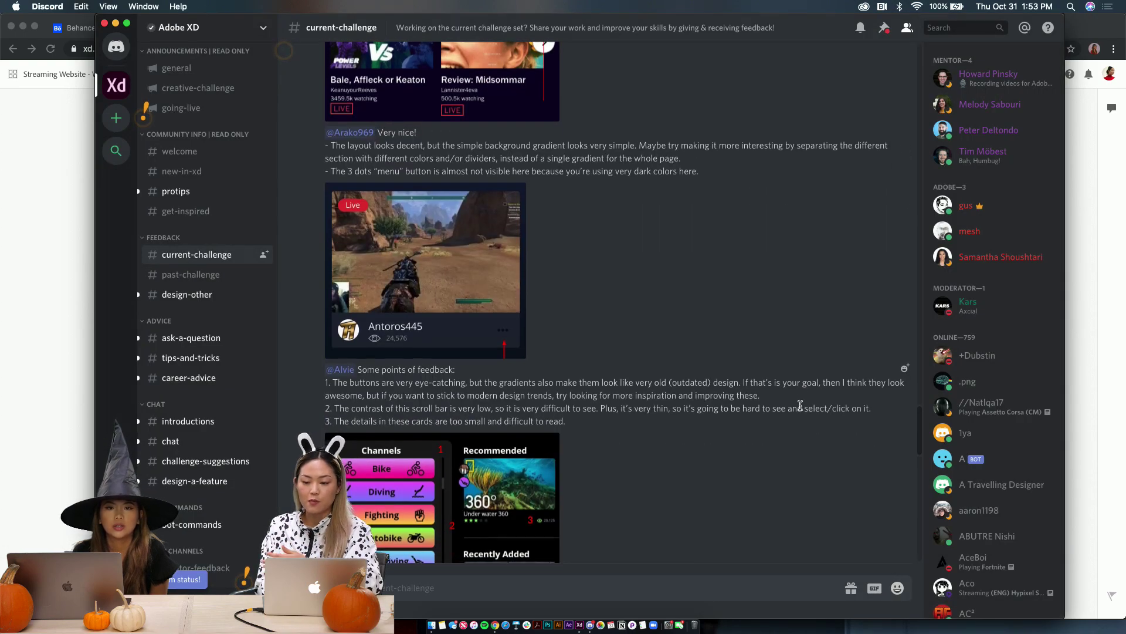
scroll(801, 405, down, 5)
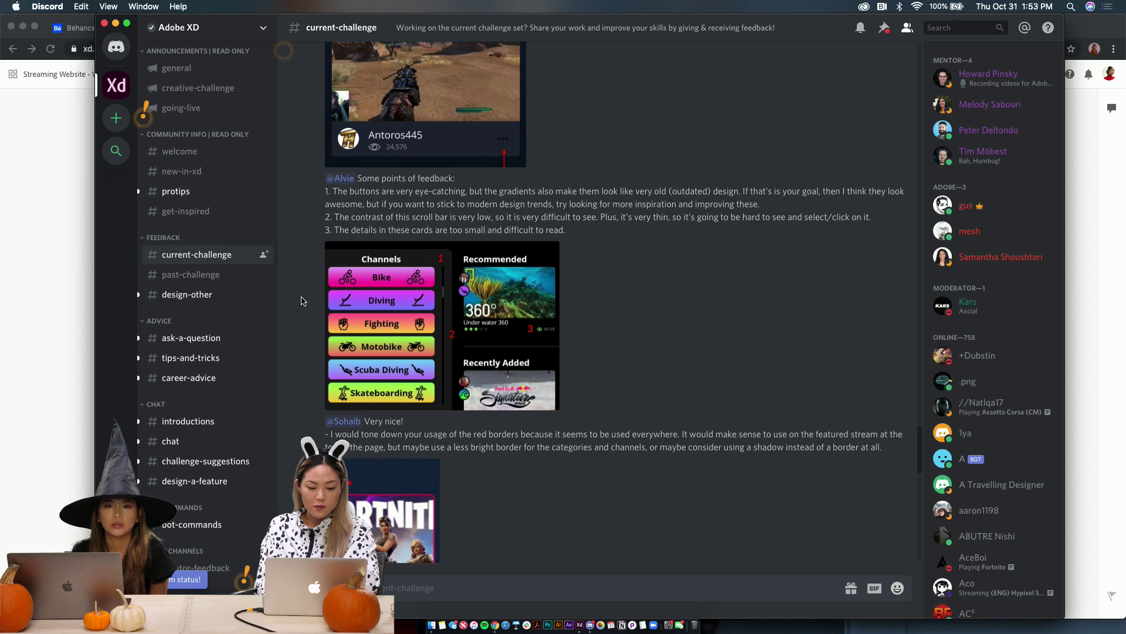
click(368, 312)
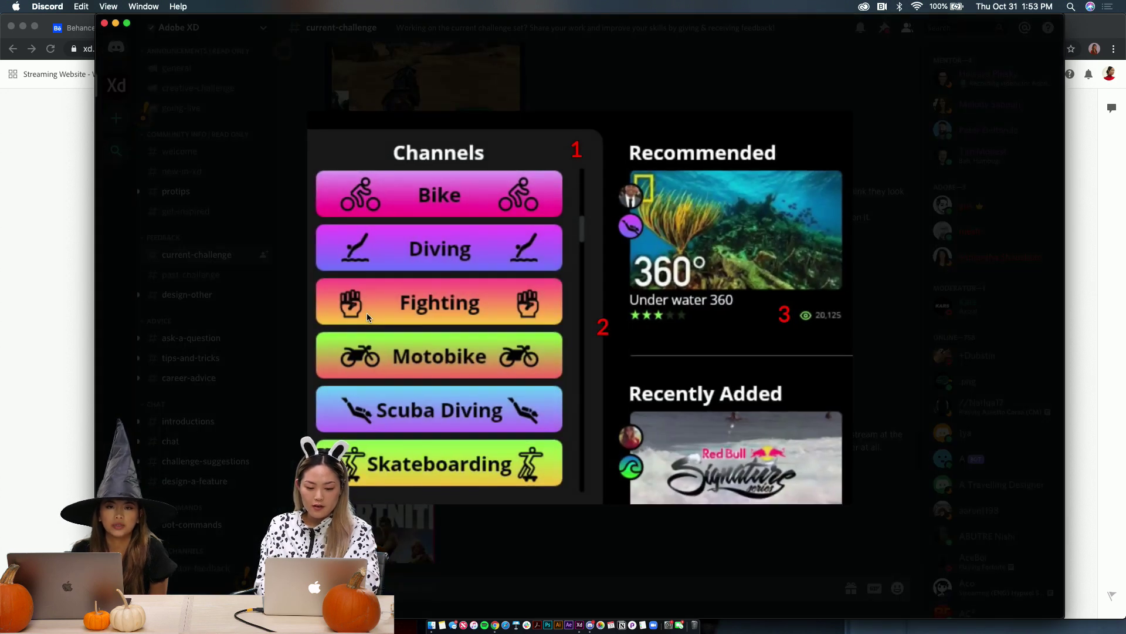
click(937, 311)
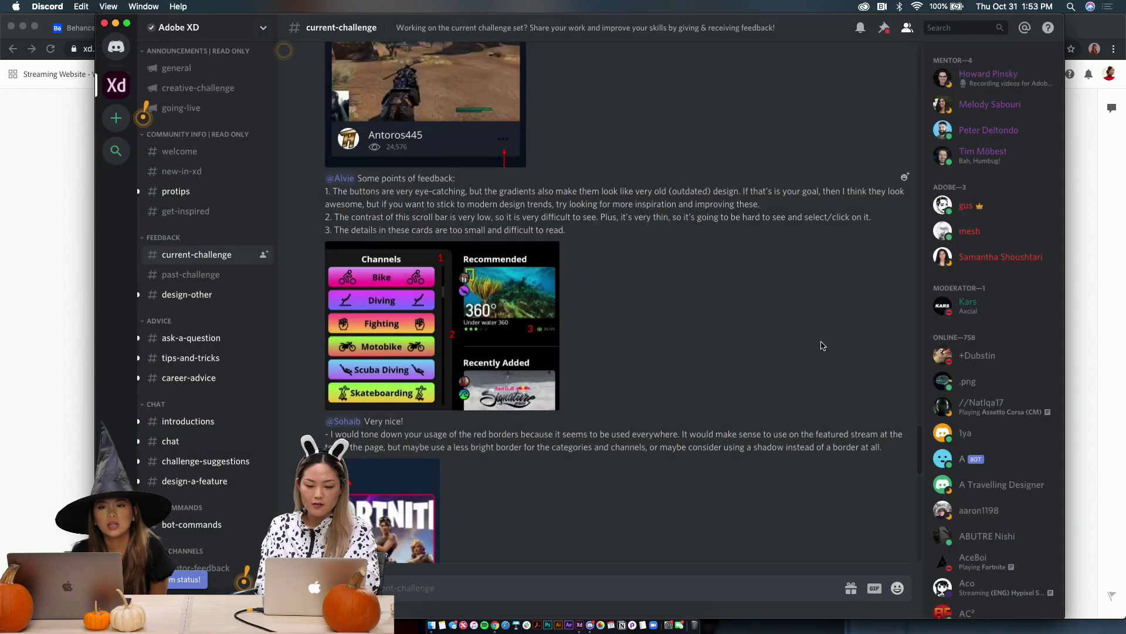
Read the feedback about toning down the red borders and switch back to the Streamy prototype in Chrome
scroll(821, 345, down, 1)
scroll(821, 345, down, 3)
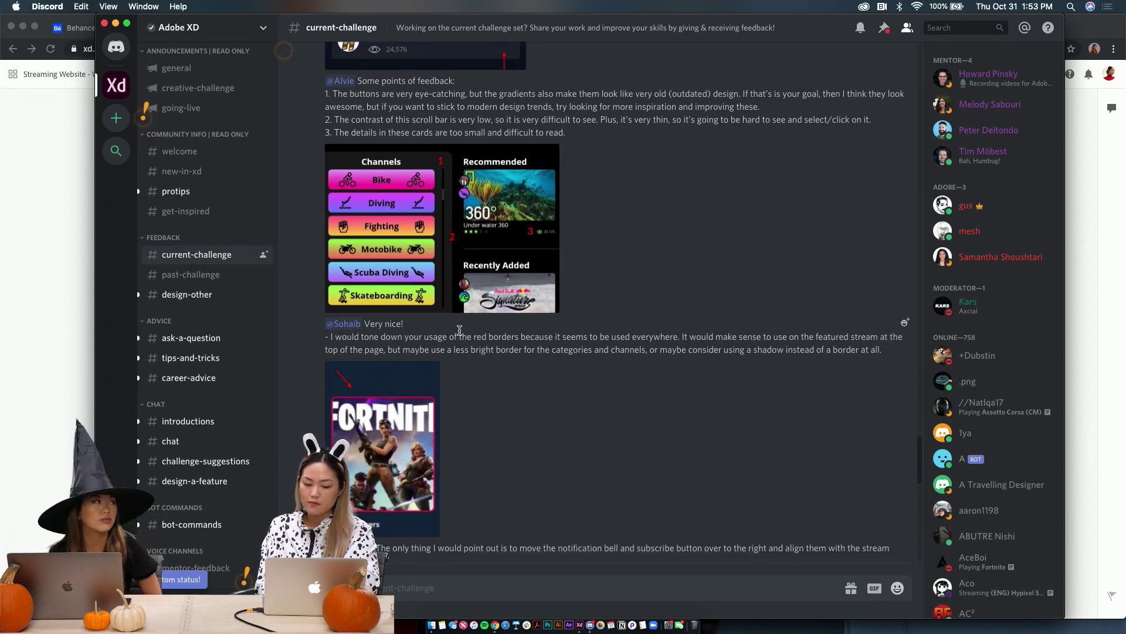
click(58, 304)
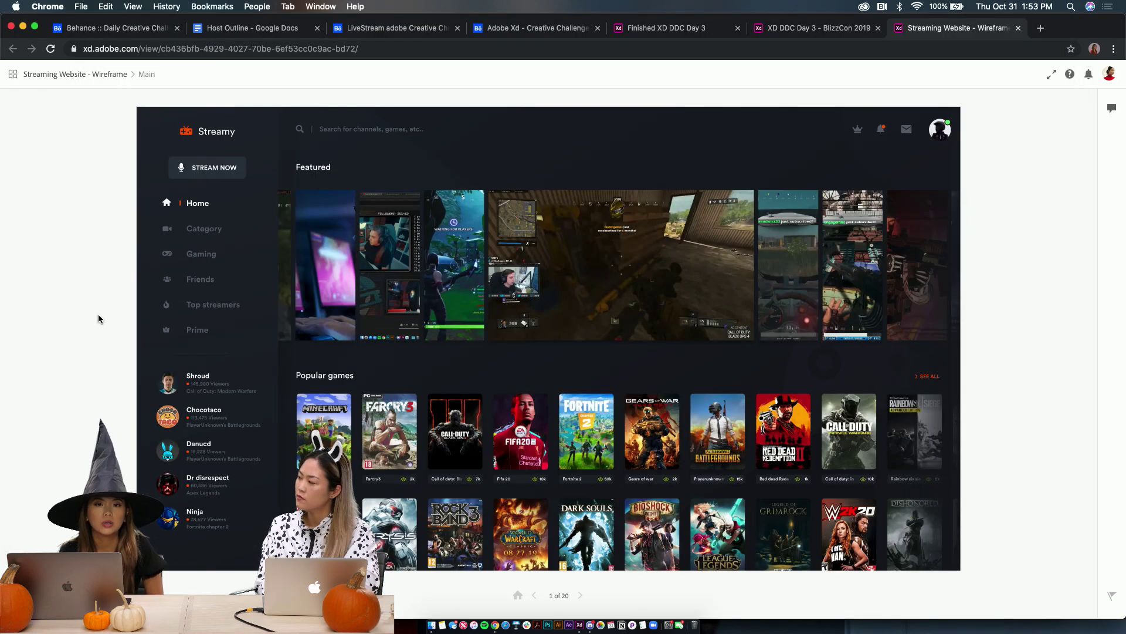